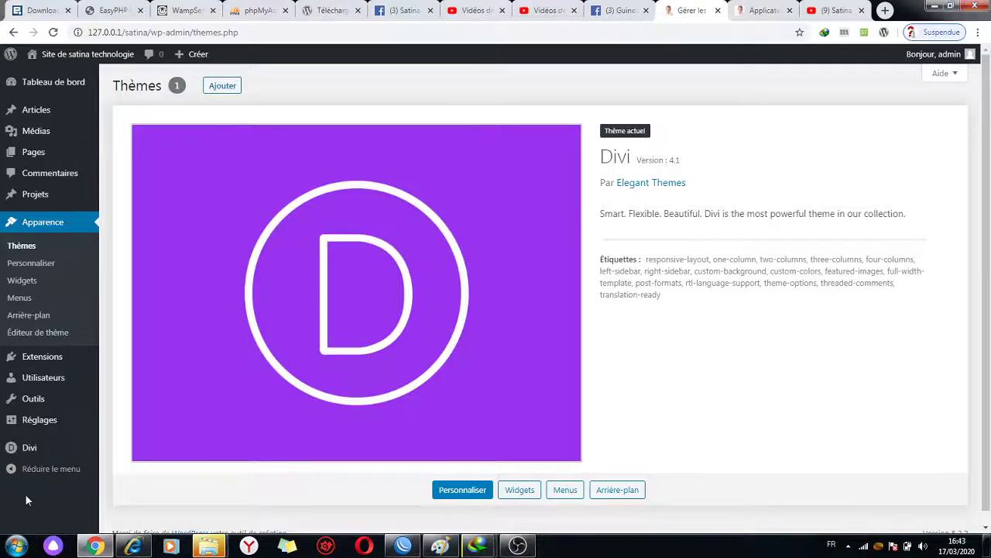
- Bring up the Divi flyout submenu in the WordPress admin sidebar
mouse_move(62, 457)
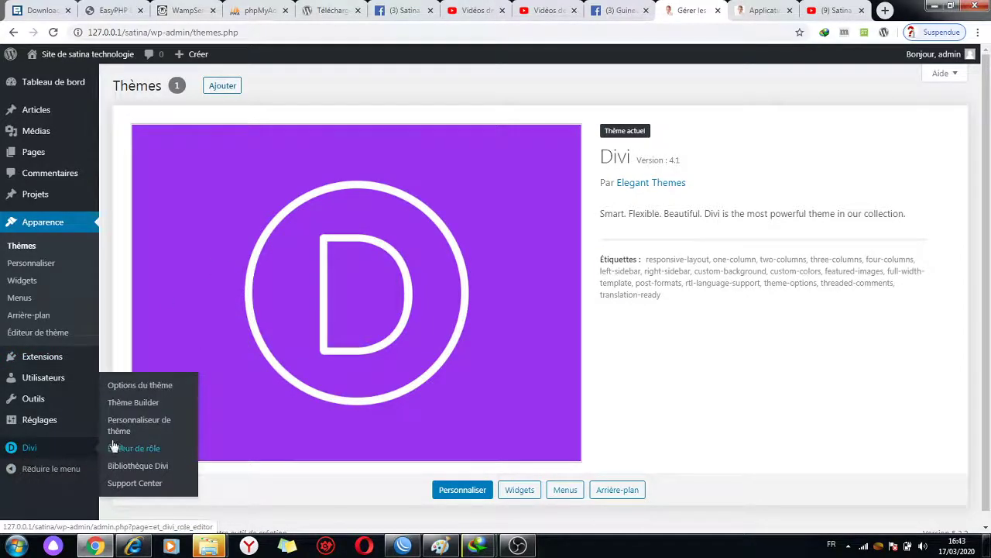
mouse_move(15, 448)
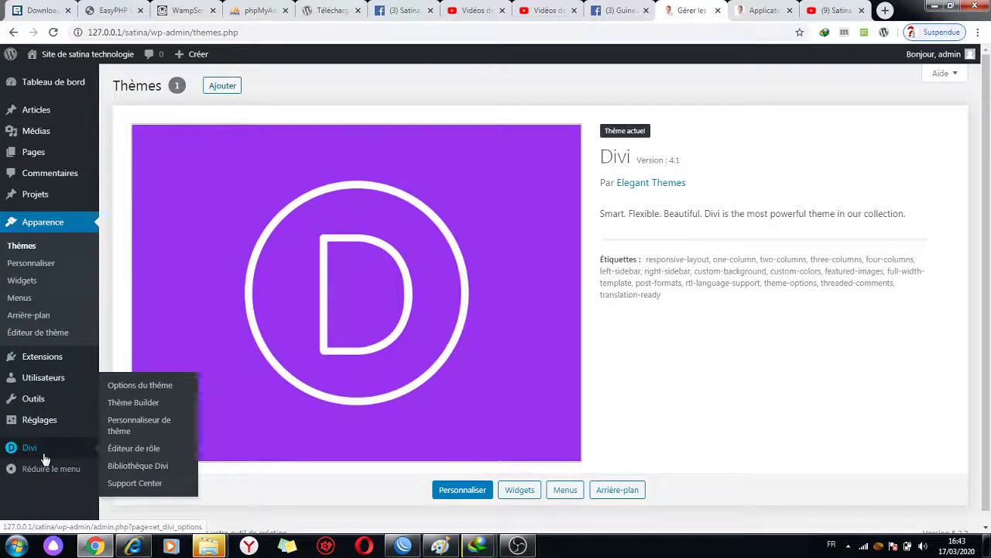
- Set the Micron image from the media library as the Divi site logo
left_click(153, 390)
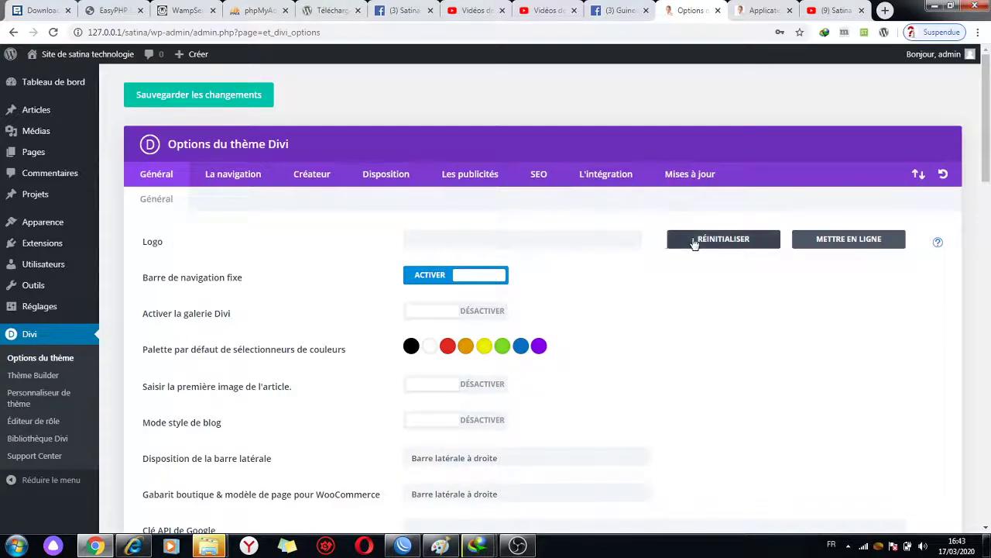
left_click(849, 245)
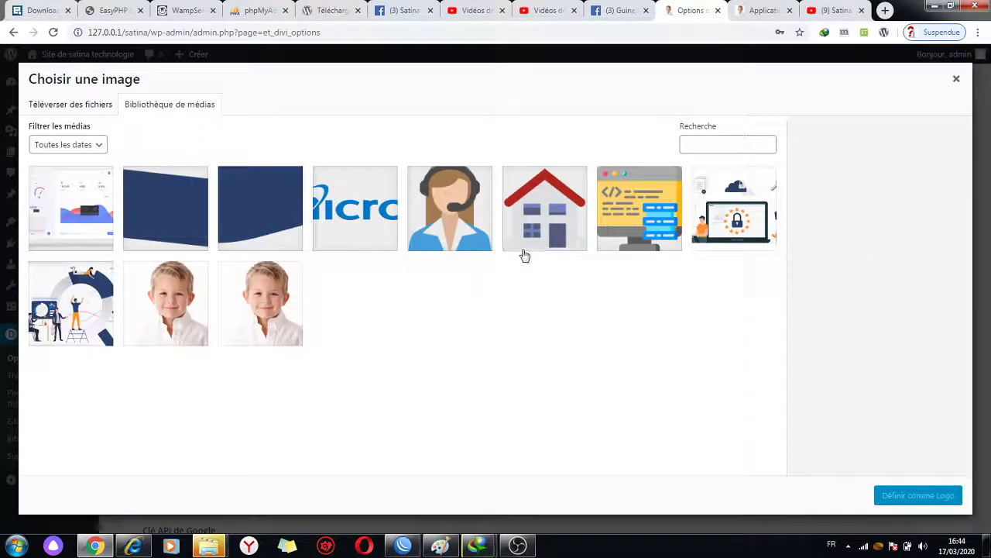
left_click(378, 238)
left_click(935, 502)
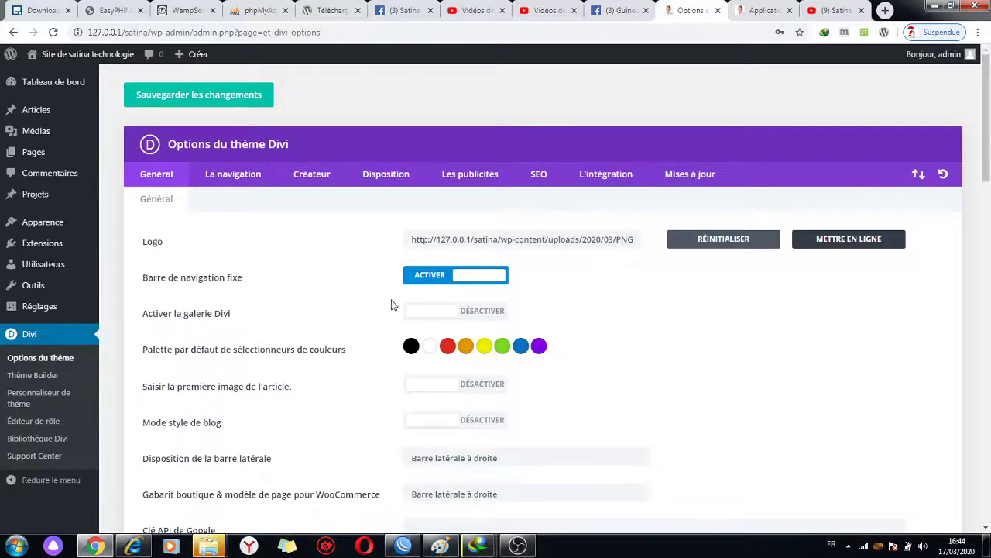
- Switch on the Activer la galerie Divi setting
scroll(391, 305, "down", 1)
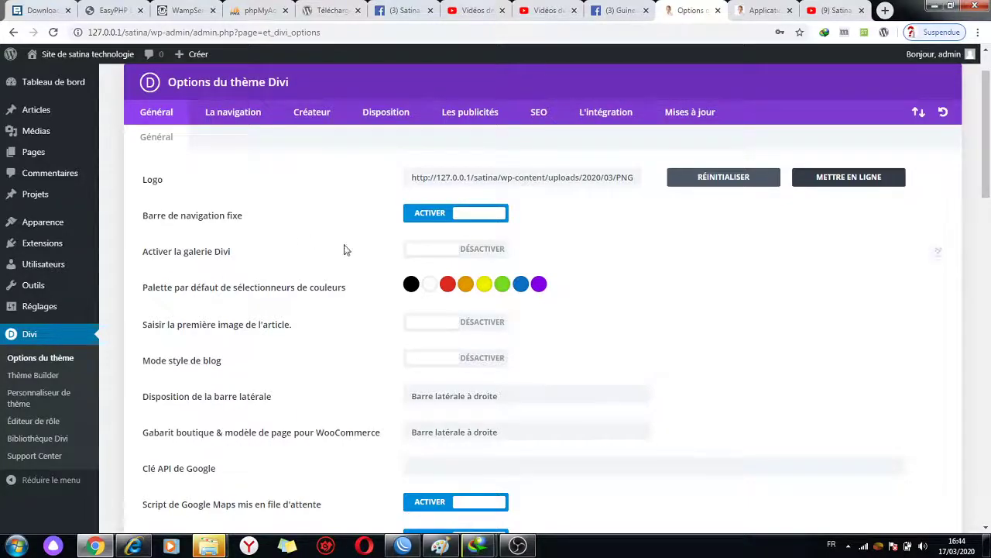
left_click(456, 256)
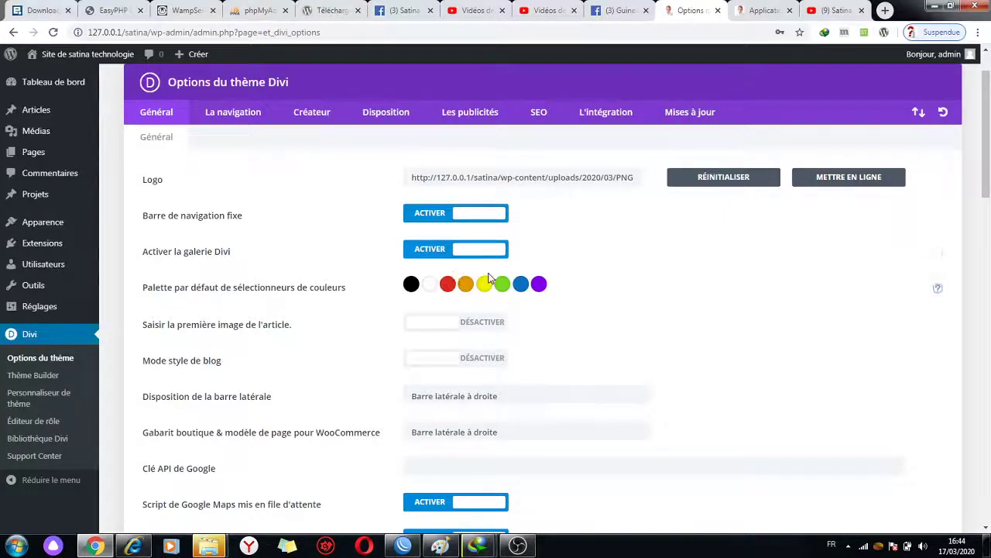
scroll(490, 276, "down", 1)
left_click(412, 233)
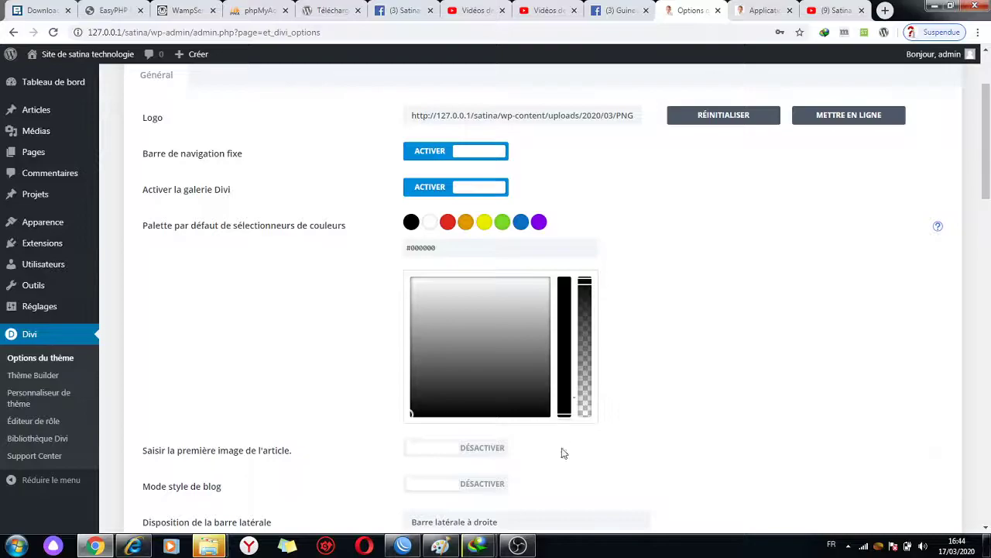
- Browse the phone's files in Explorer from the AutoPlay dialog
mouse_move(208, 546)
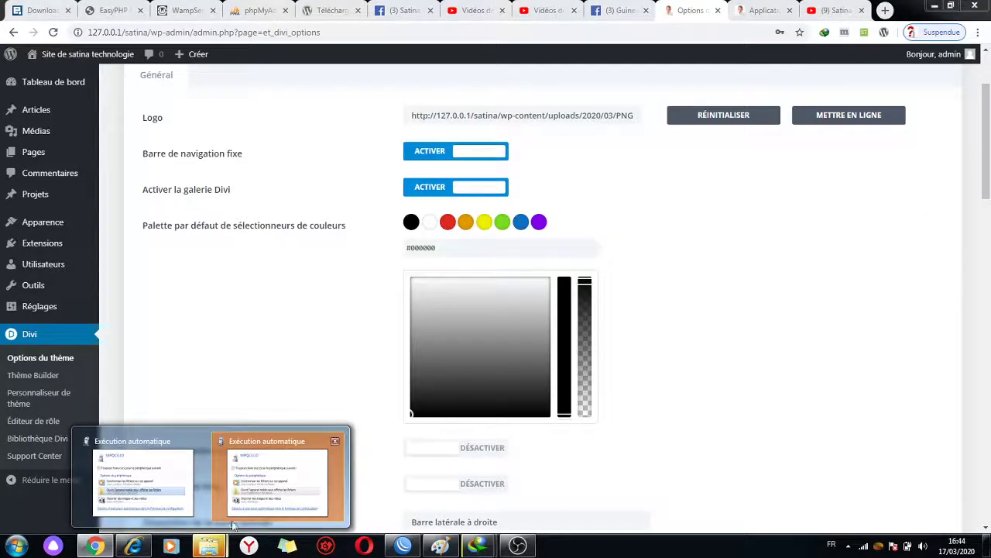
left_click(165, 488)
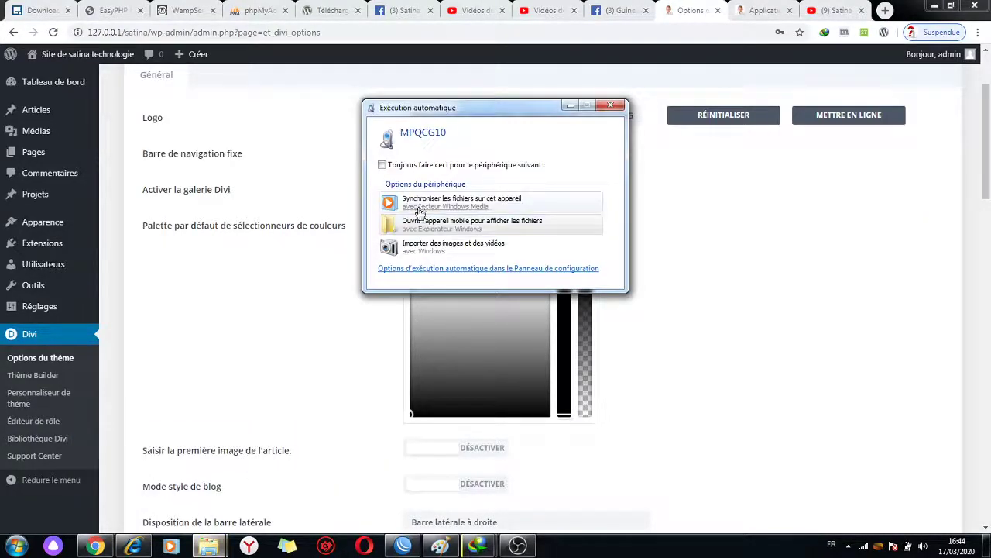
left_click(540, 221)
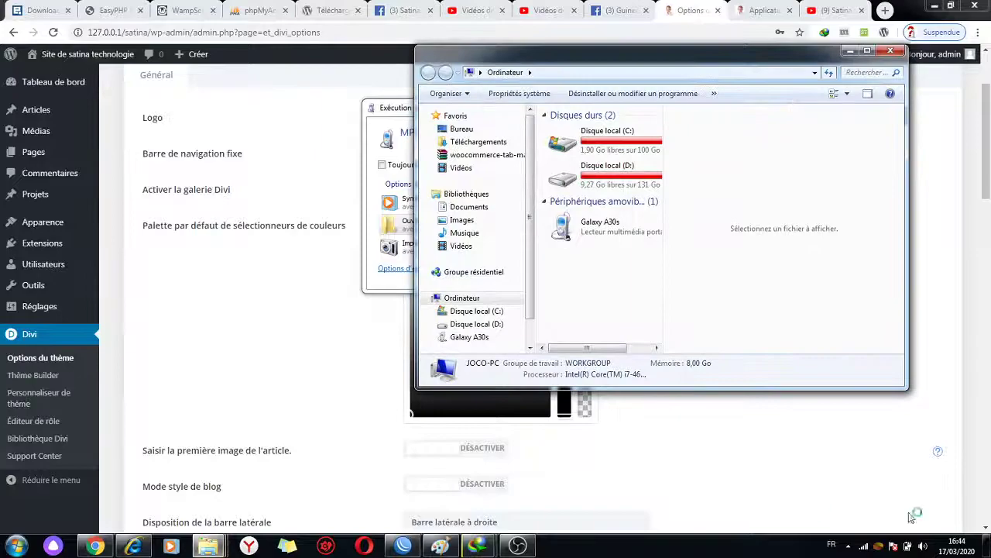
- Open Bureau > site de presentation application DIVI > IMAGES
left_click(467, 135)
left_click(586, 259)
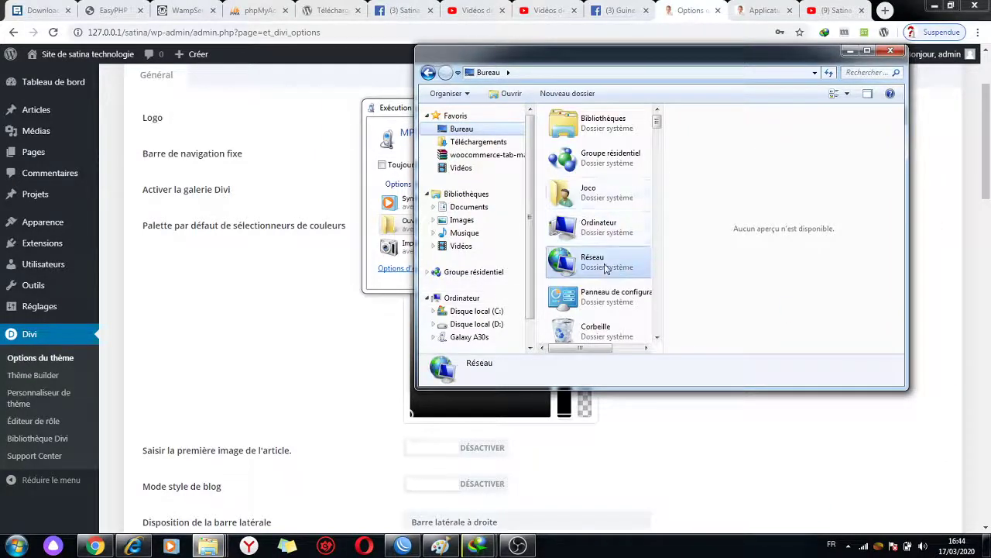
key("s")
key("s")
key("s")
key("s")
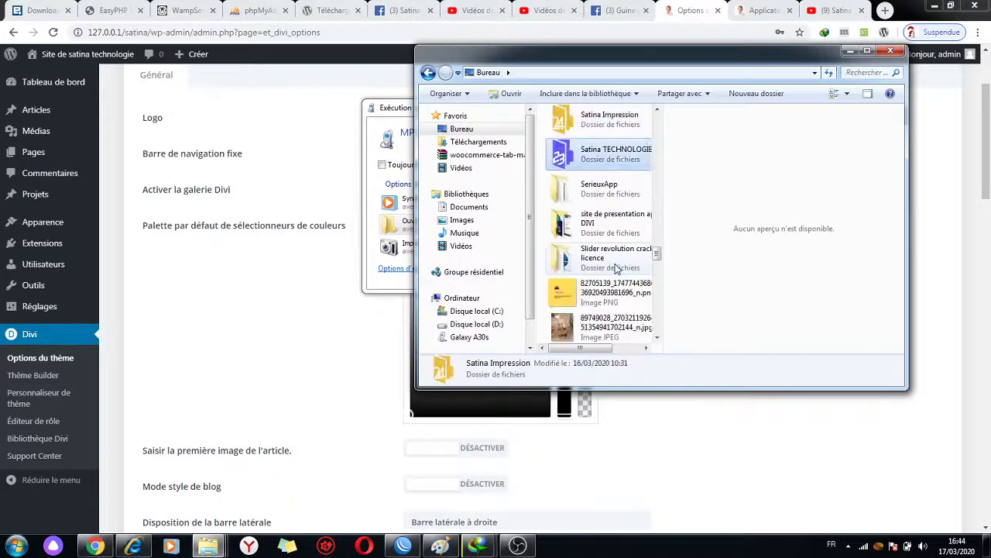
double_click(617, 222)
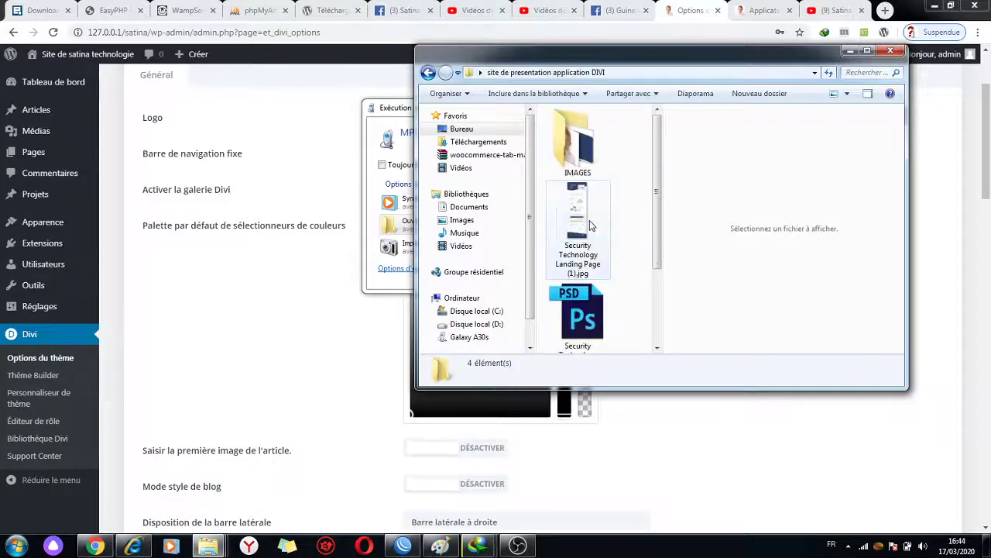
scroll(620, 207, "down", 2)
scroll(619, 208, "up", 2)
double_click(578, 133)
- Move the IMAGES folder window to the right of the screen
scroll(608, 208, "down", 5)
scroll(611, 213, "up", 5)
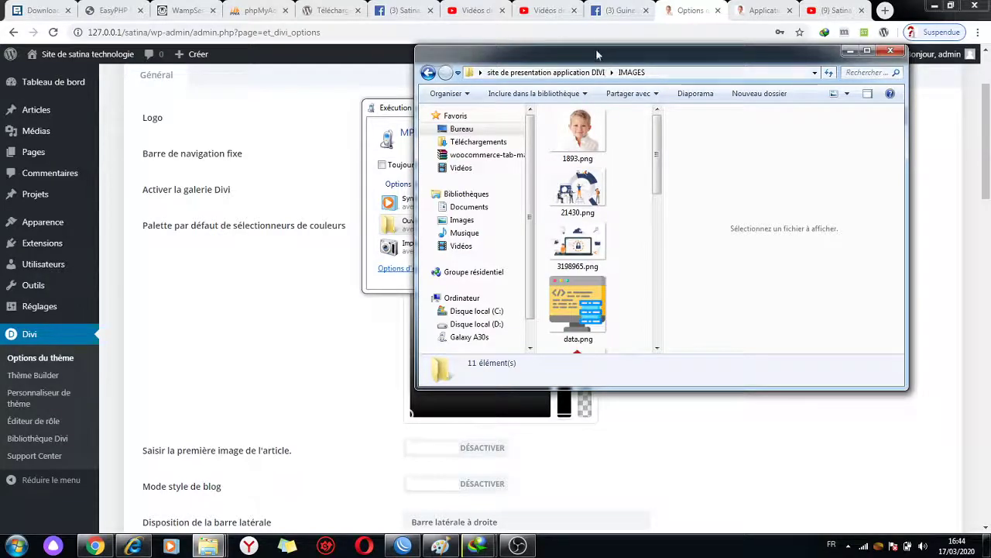
left_click_drag(596, 49, 739, 48)
left_click(16, 545)
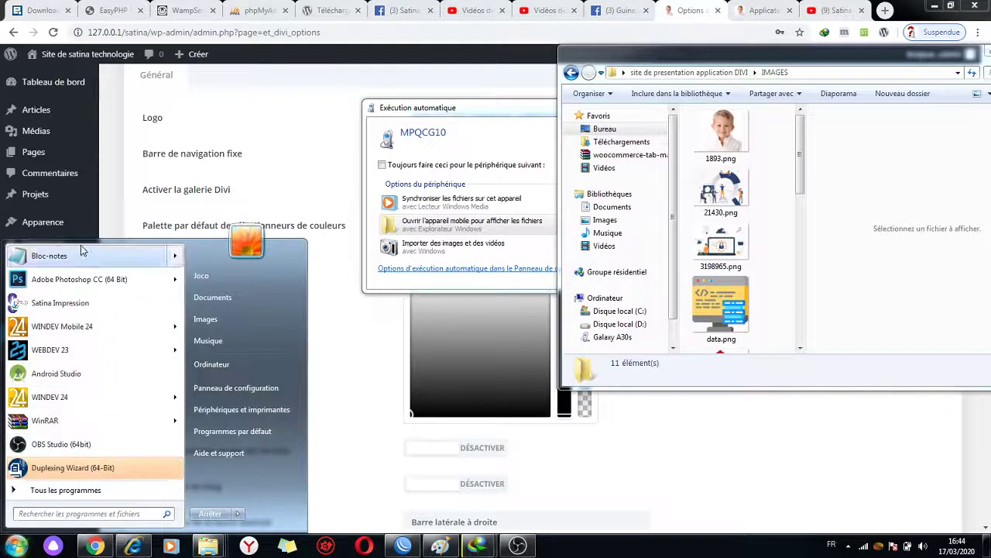
- Open colors.txt from Notepad's recent files list
mouse_move(98, 261)
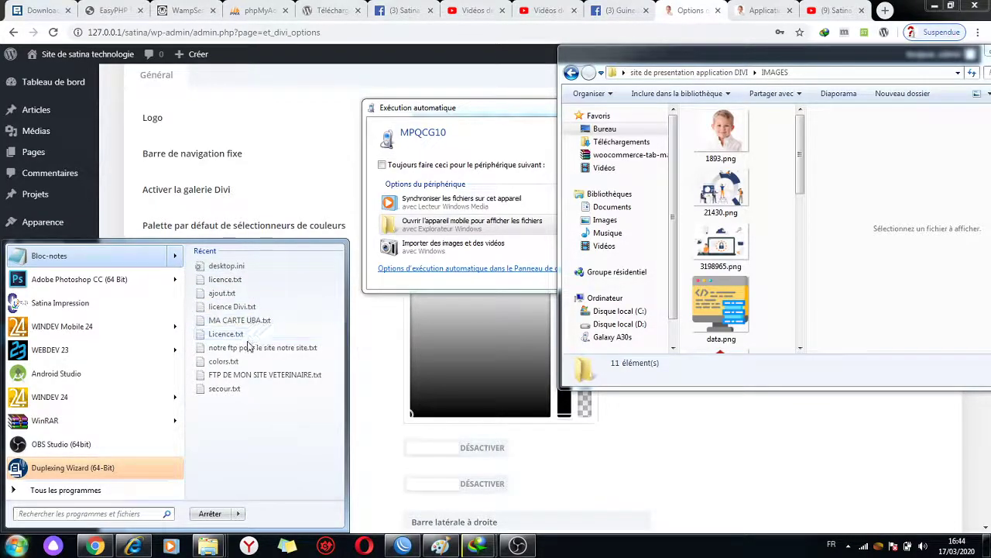
left_click(288, 361)
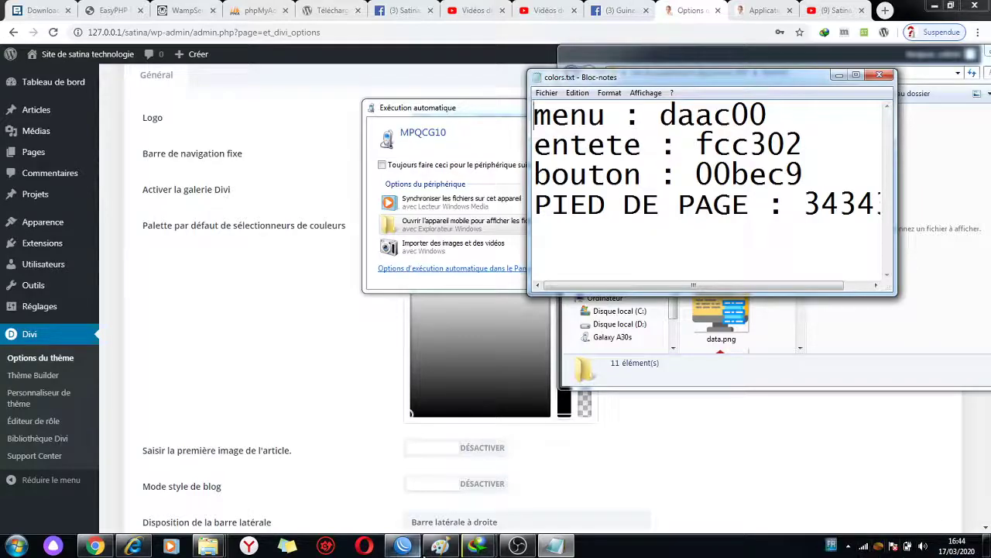
left_click(517, 546)
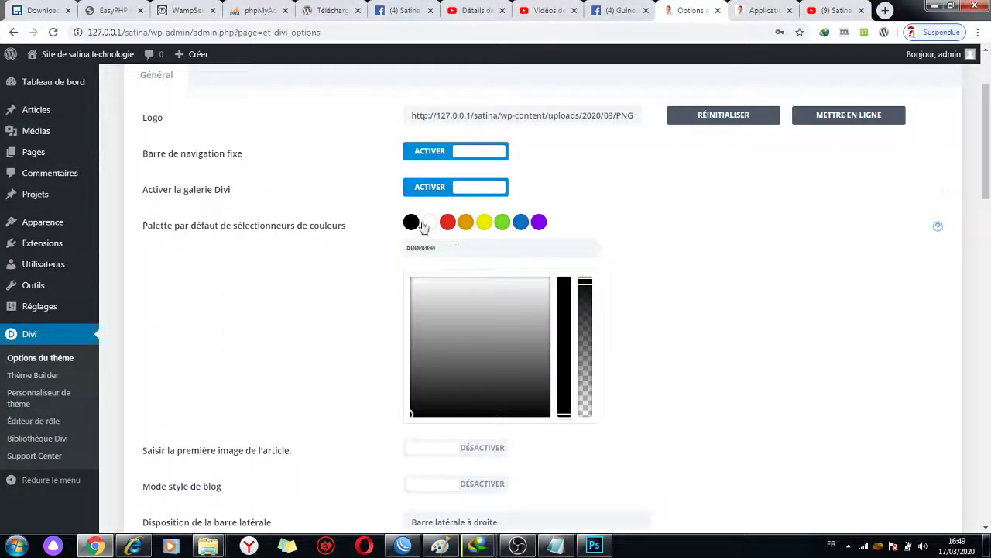
- Replace the first palette colour with the button code #ff902e copied from Notepad
left_click(428, 223)
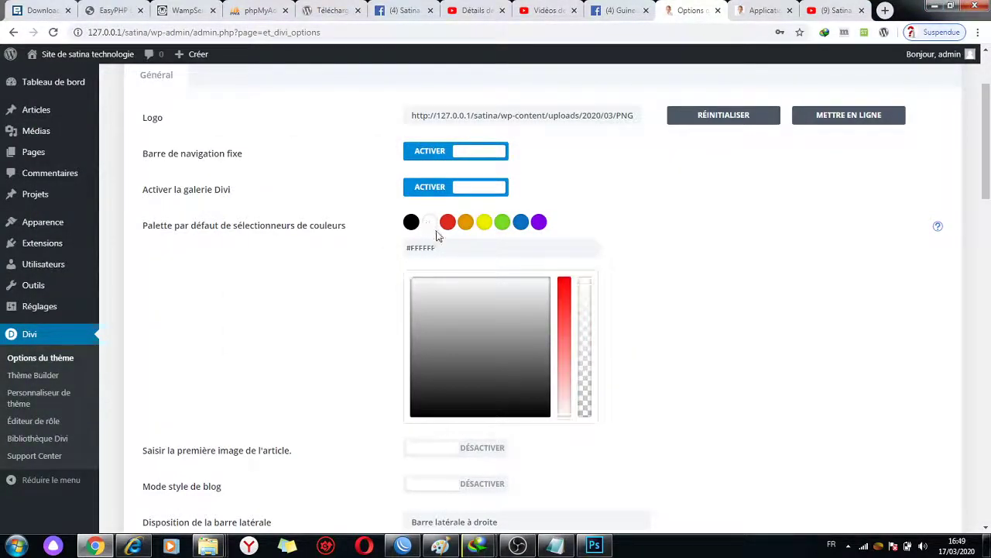
left_click(411, 222)
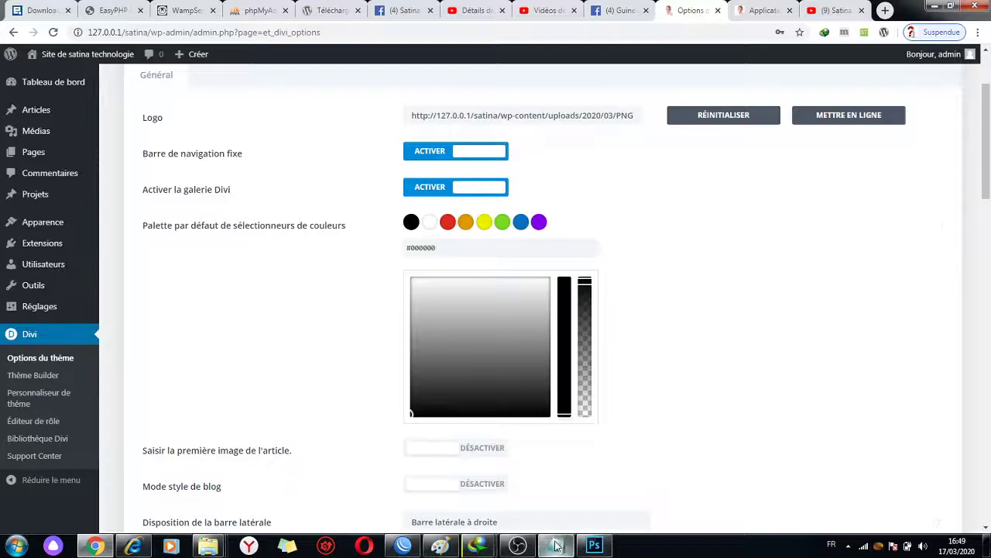
left_click(556, 547)
left_click_drag(695, 115, 850, 111)
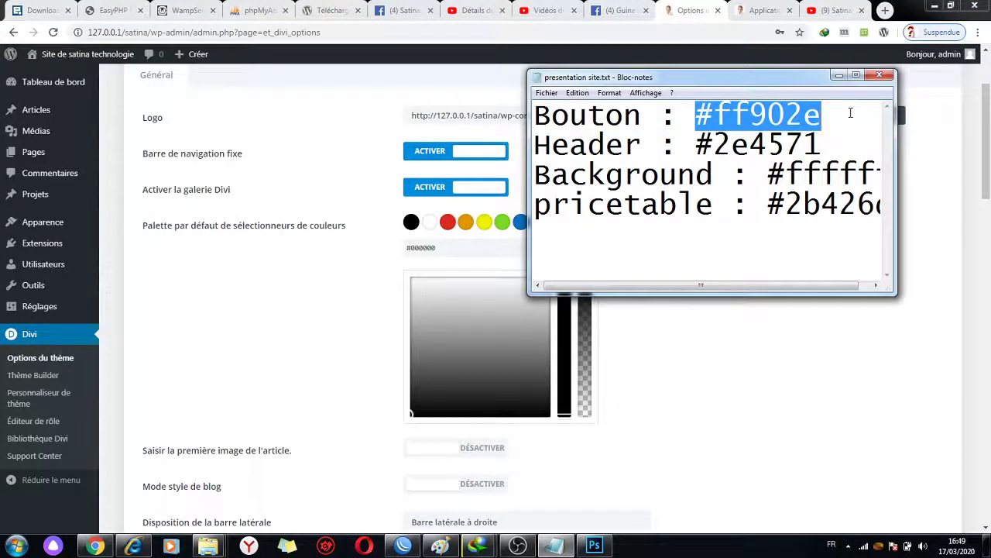
key("ctrl+c")
triple_click(426, 248)
key("ctrl+v")
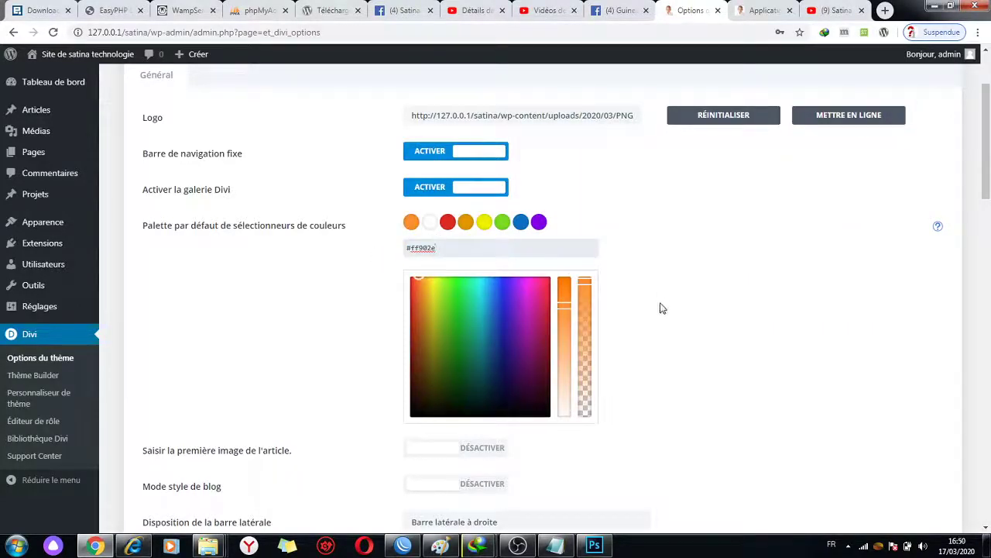
- Set the third palette colour to the header code #2e4571 from Notepad
left_click(449, 223)
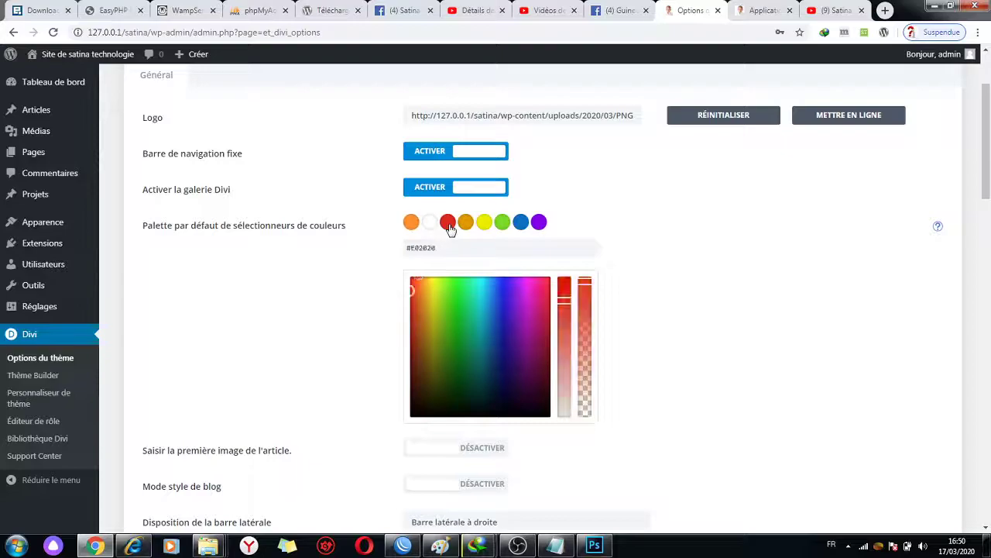
left_click(554, 546)
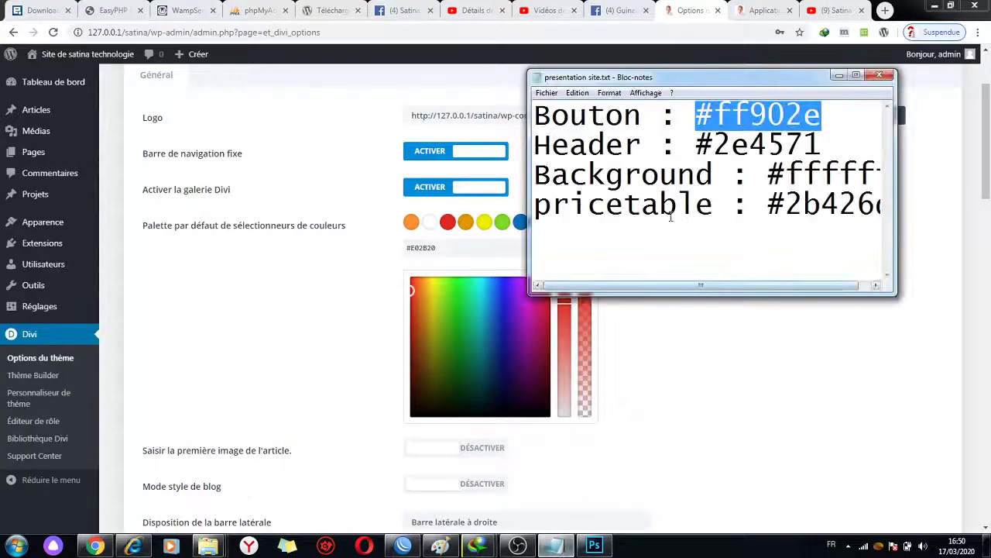
left_click_drag(694, 145, 869, 140)
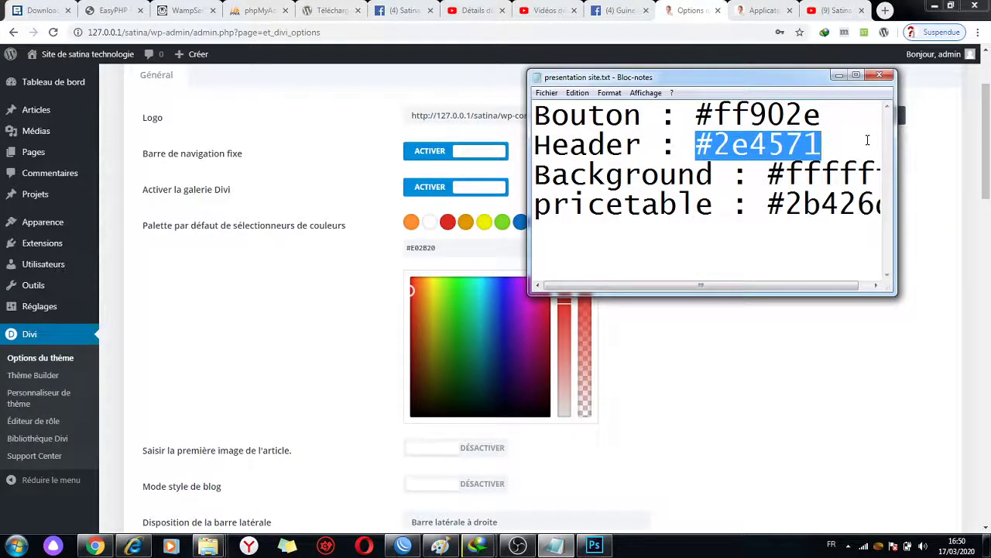
key("ctrl+c")
left_click(465, 248)
key("ctrl+a")
key("ctrl+v")
left_click(626, 298)
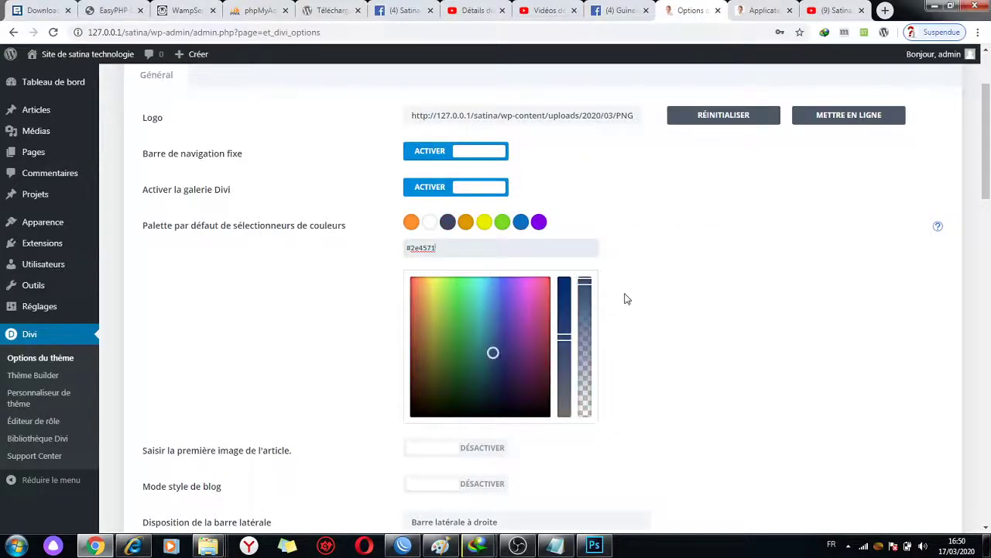
- Paste the dark blue #2b426d into the orange palette colour's hex field
left_click(465, 222)
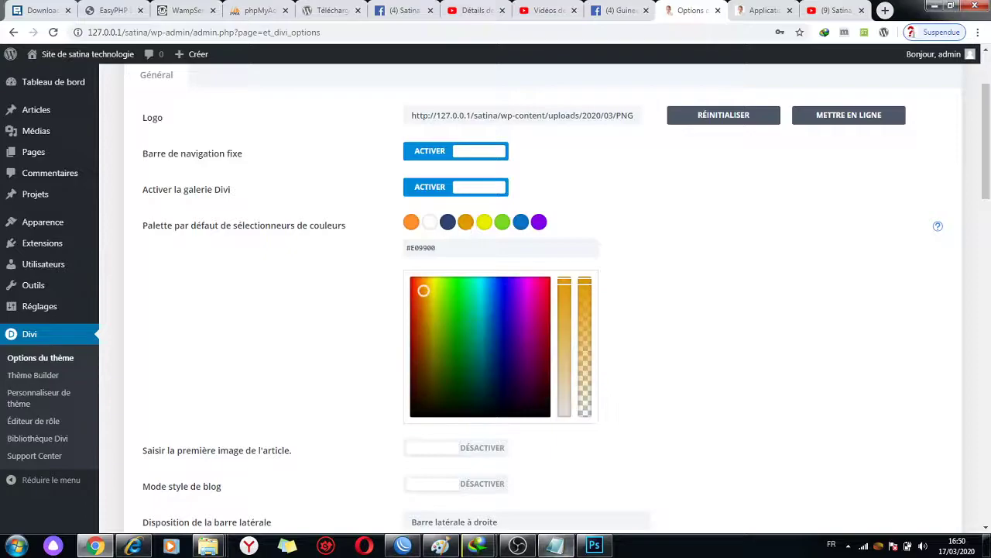
left_click(555, 546)
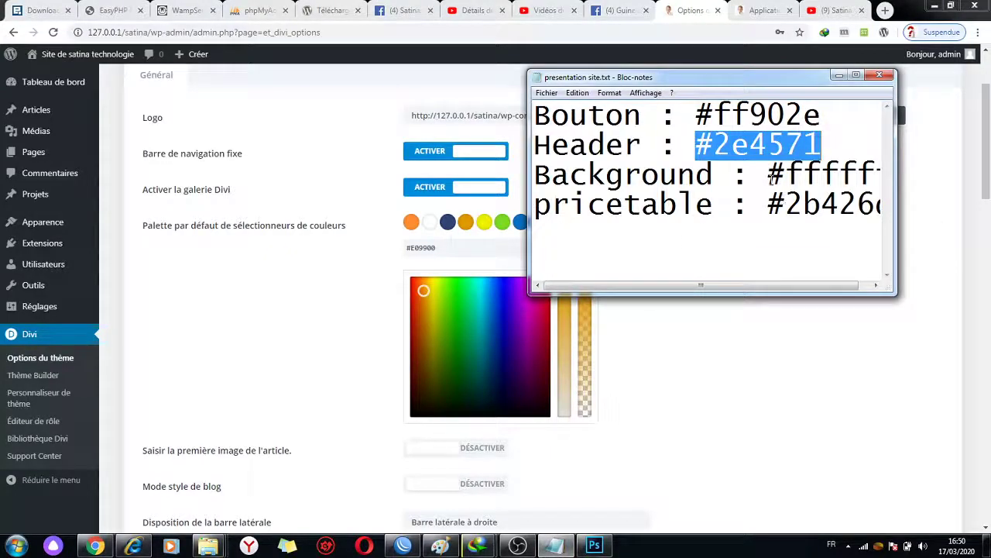
left_click_drag(773, 206, 893, 194)
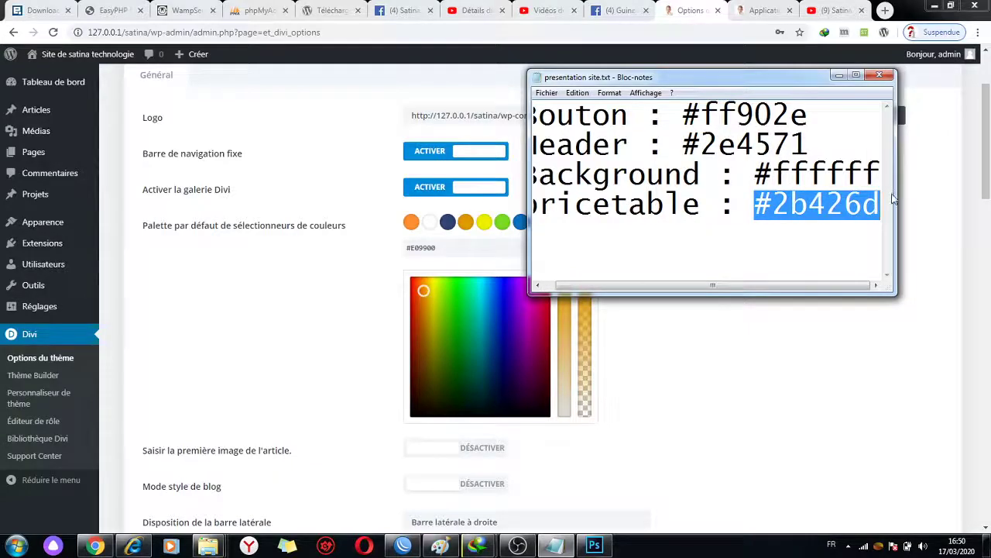
triple_click(470, 247)
key("ctrl+v")
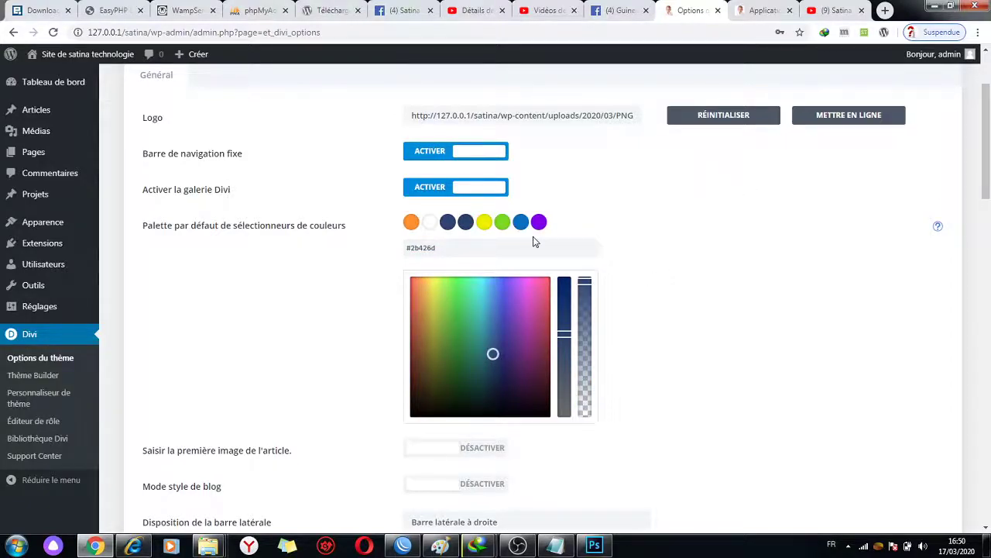
left_click(484, 223)
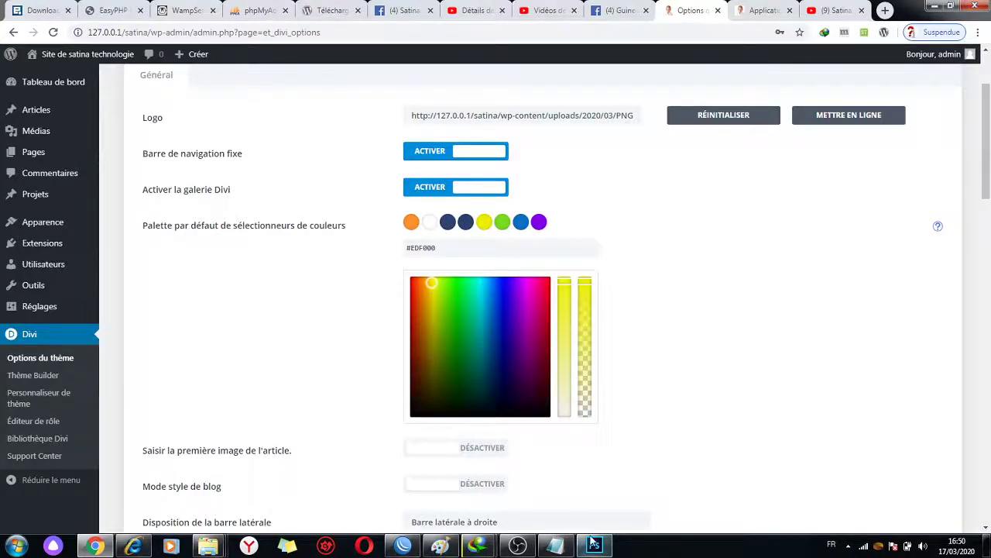
key("alt+Tab")
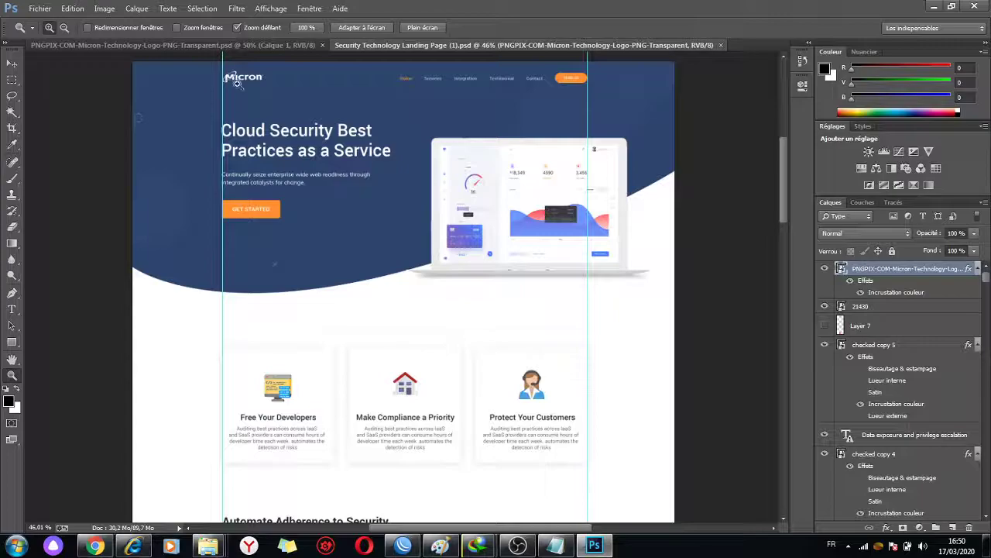
- Sample the mockup's grey text colour 59626a via a new text layer, then cancel and minimise
left_click(11, 310)
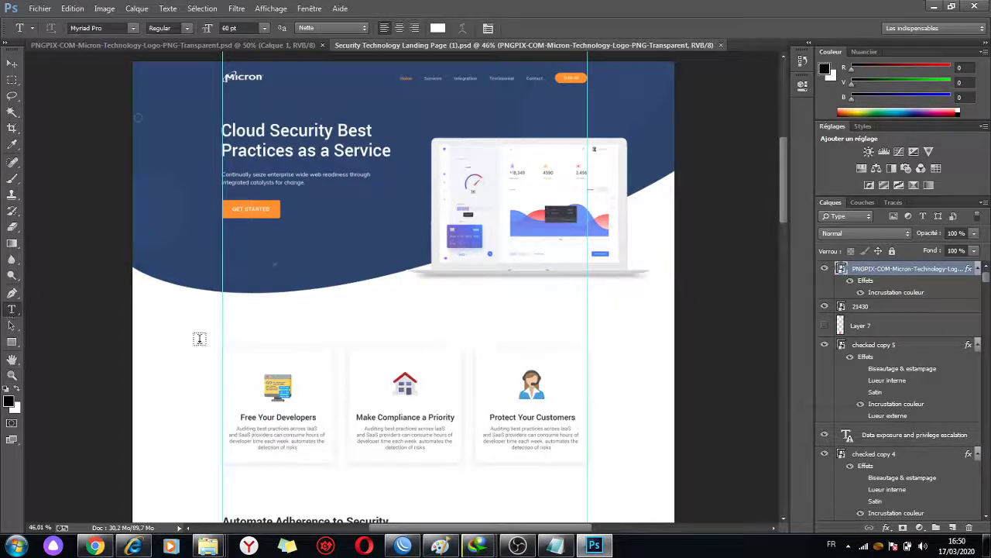
left_click(323, 352)
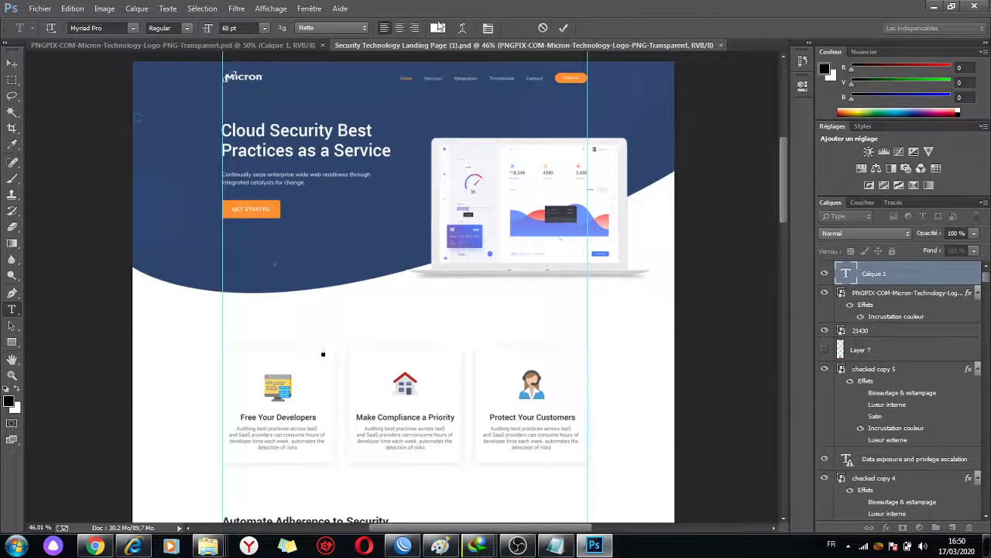
left_click(438, 28)
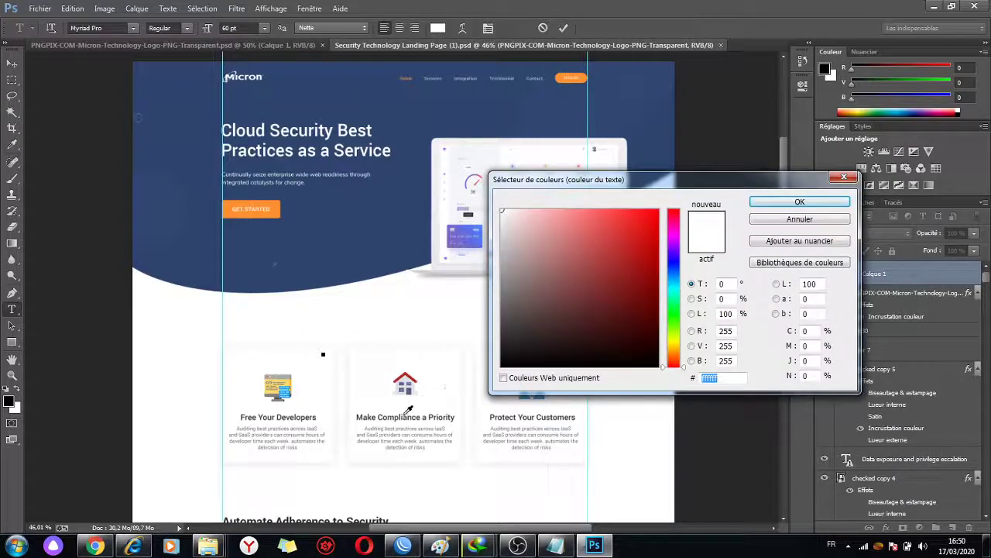
left_click(409, 415)
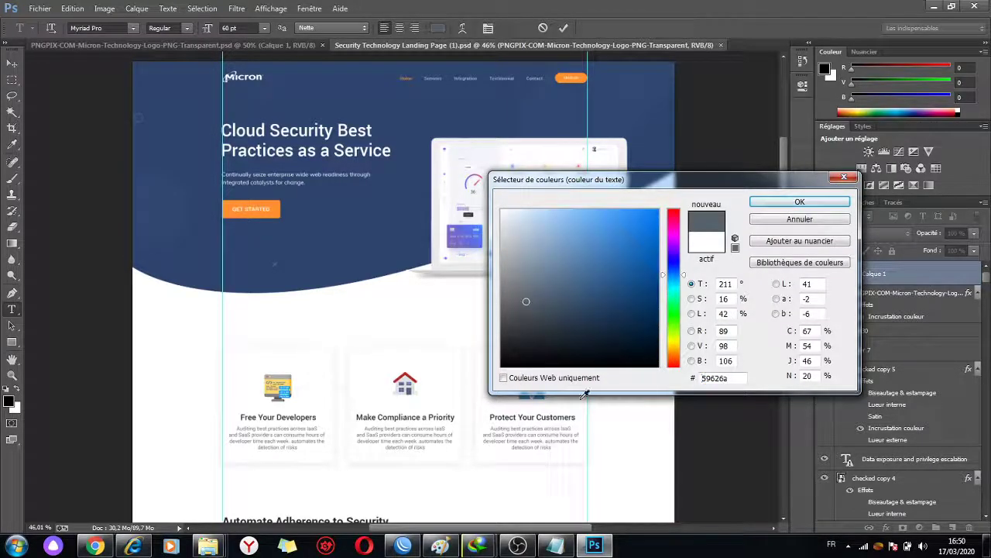
left_click(725, 378)
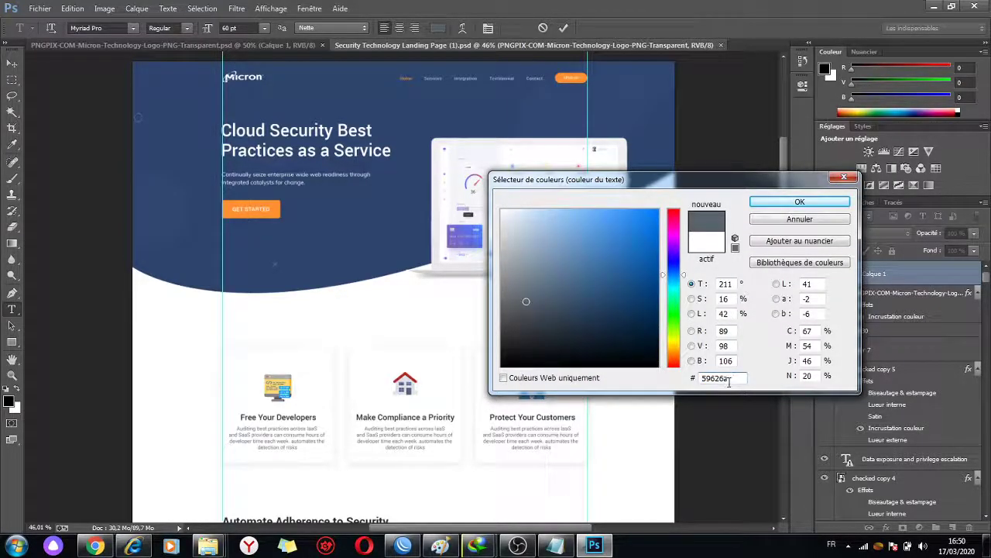
left_click(813, 220)
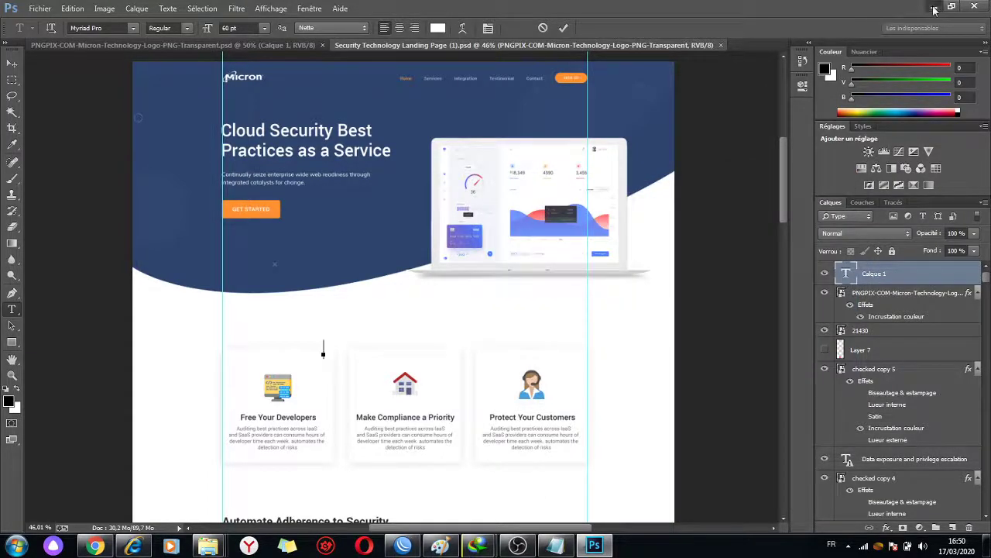
left_click(935, 7)
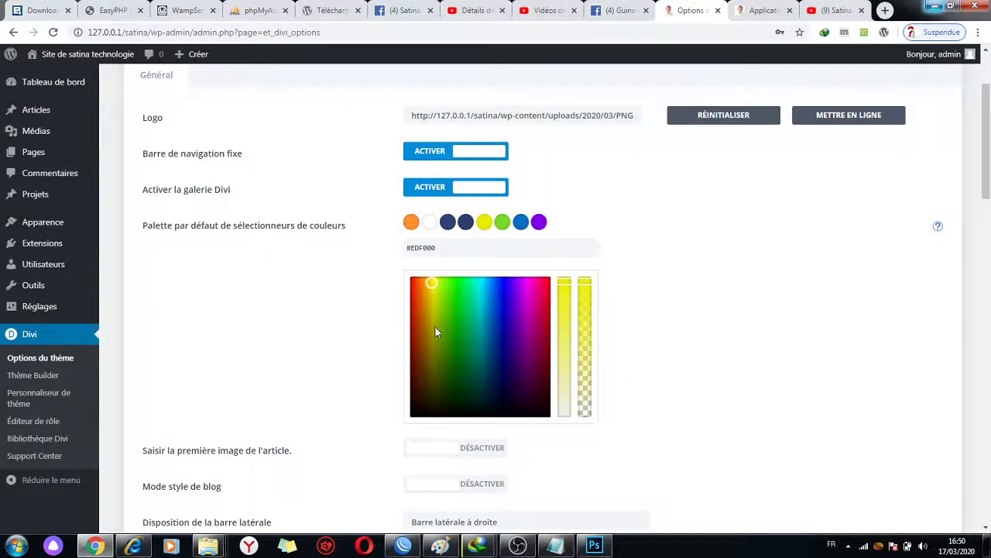
- Make the yellow palette colour near-black #0a0000 and keep the sidebar layout on droite
left_click_drag(432, 337, 414, 426)
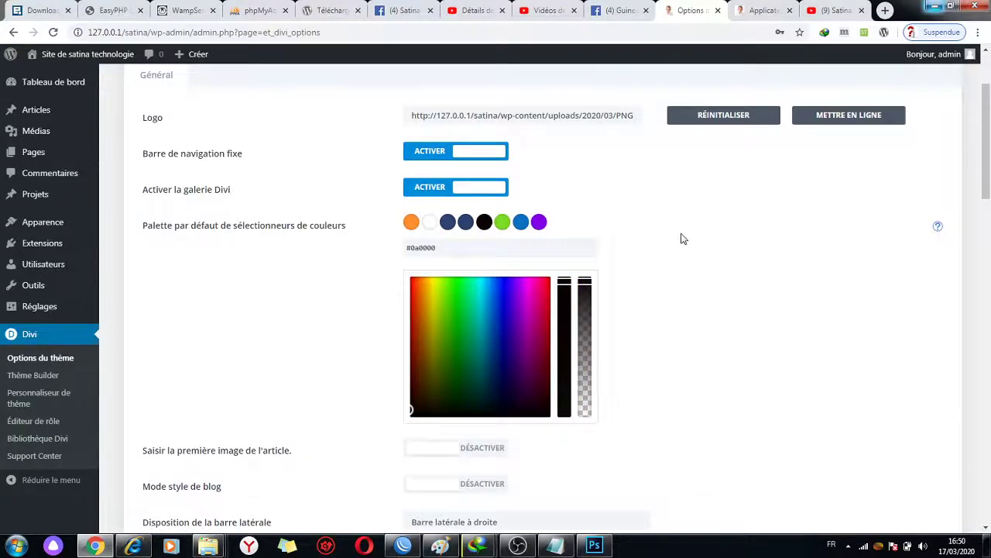
left_click_drag(986, 155, 990, 222)
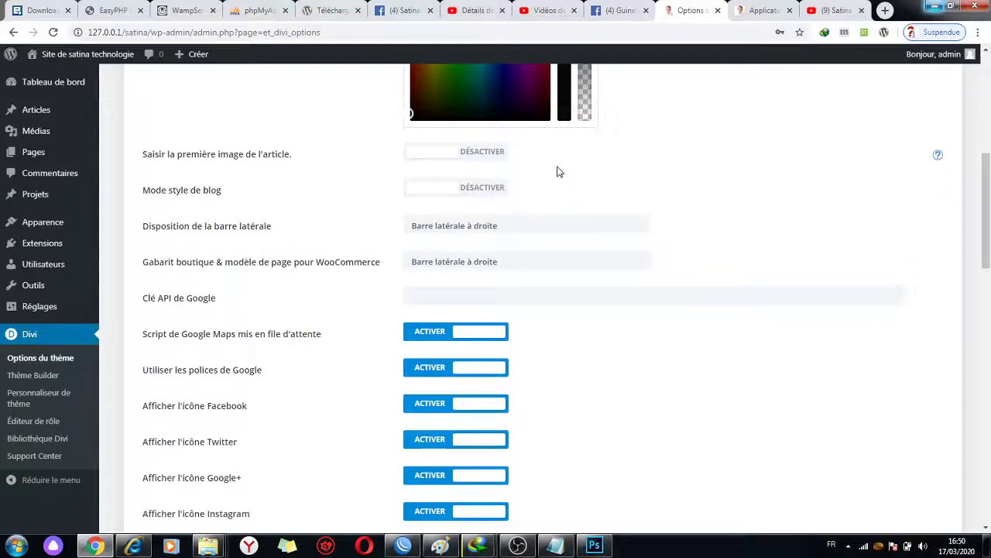
left_click(472, 228)
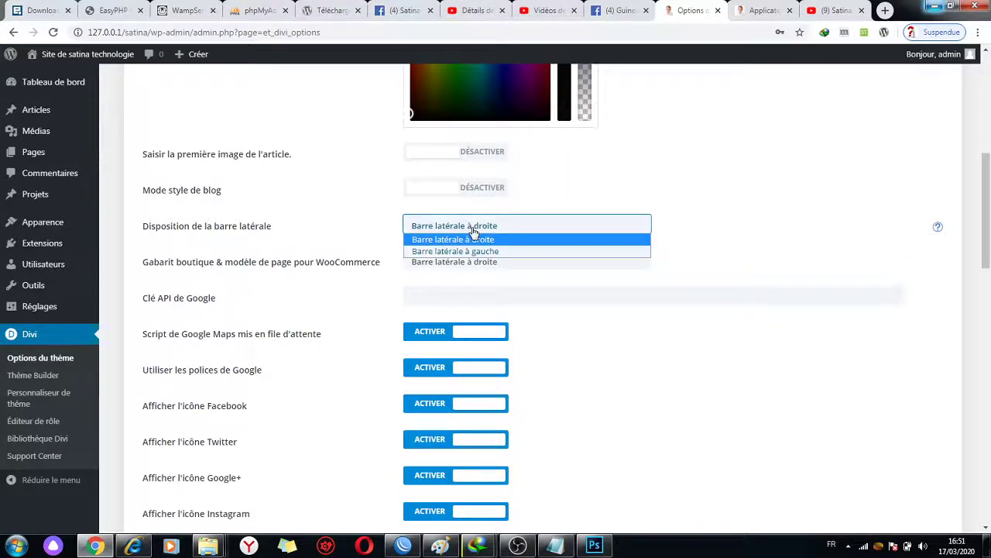
left_click(473, 240)
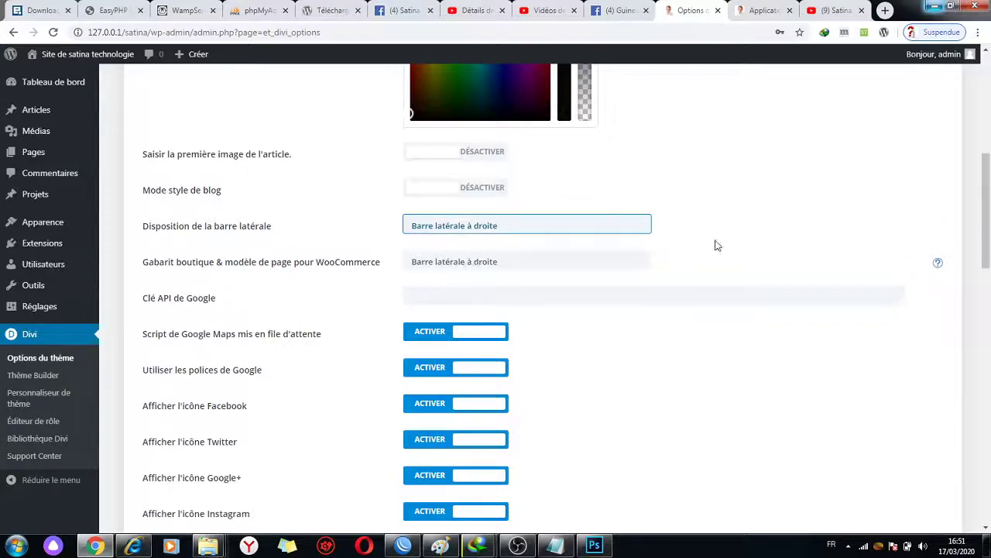
left_click_drag(985, 194, 985, 224)
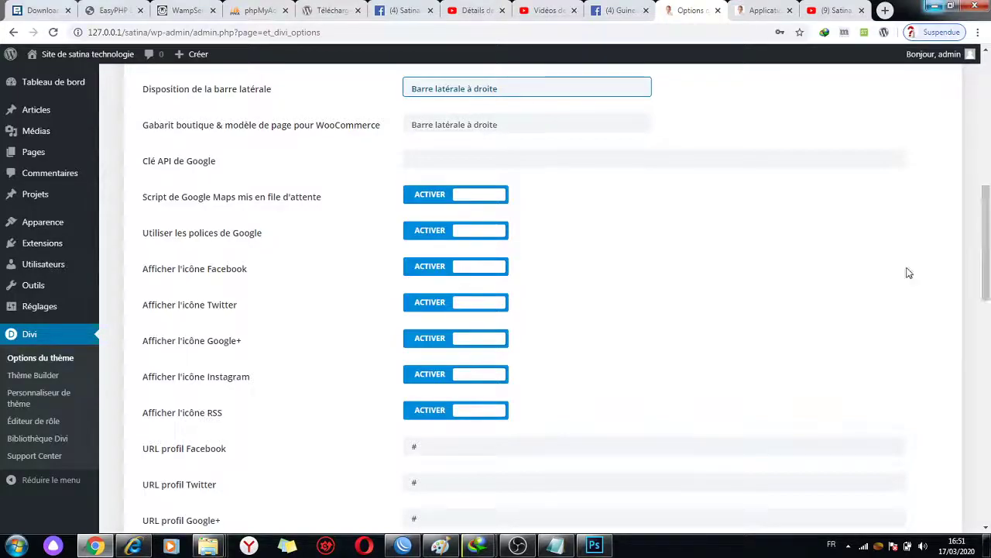
- Scroll down to the Personnaliser CSS field and start editing it
left_click(517, 546)
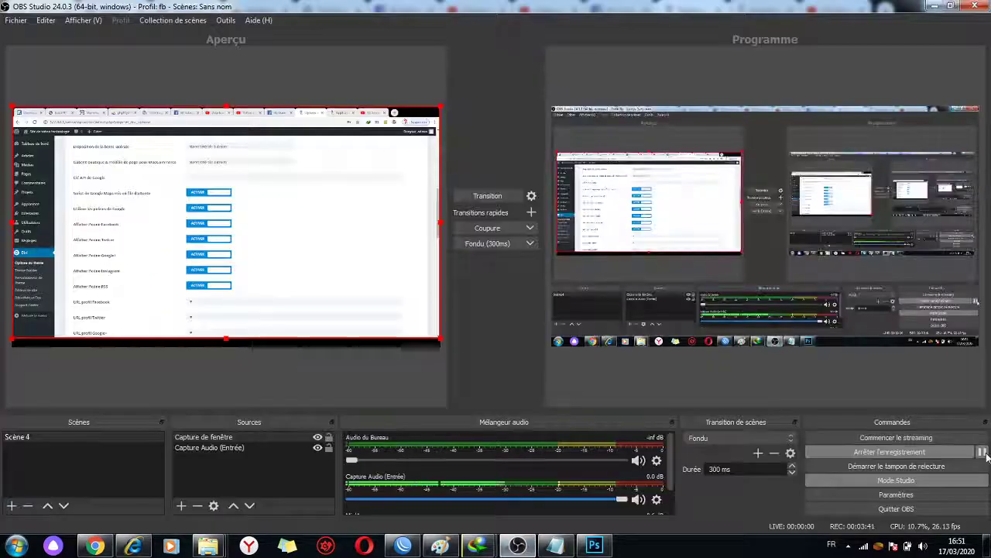
left_click(982, 452)
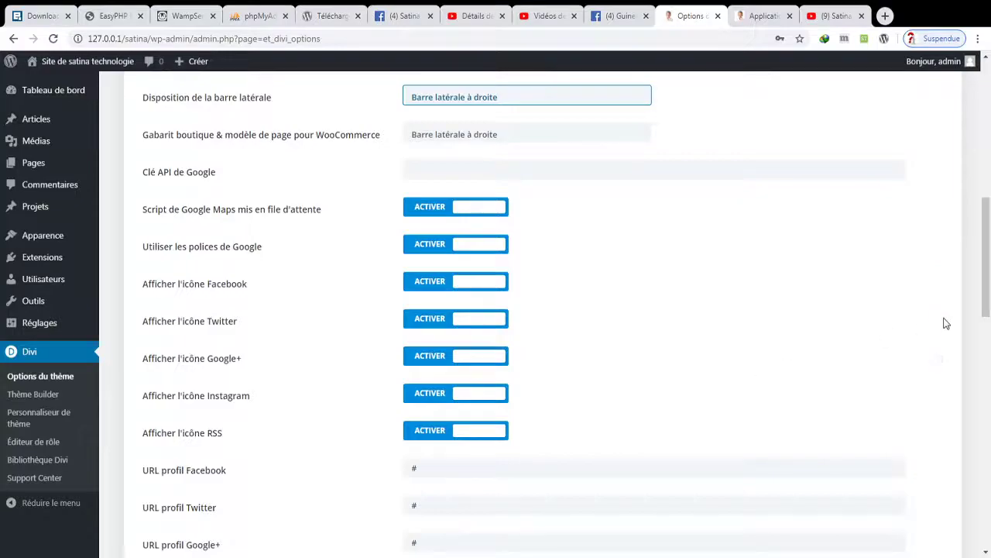
left_click_drag(982, 285, 986, 356)
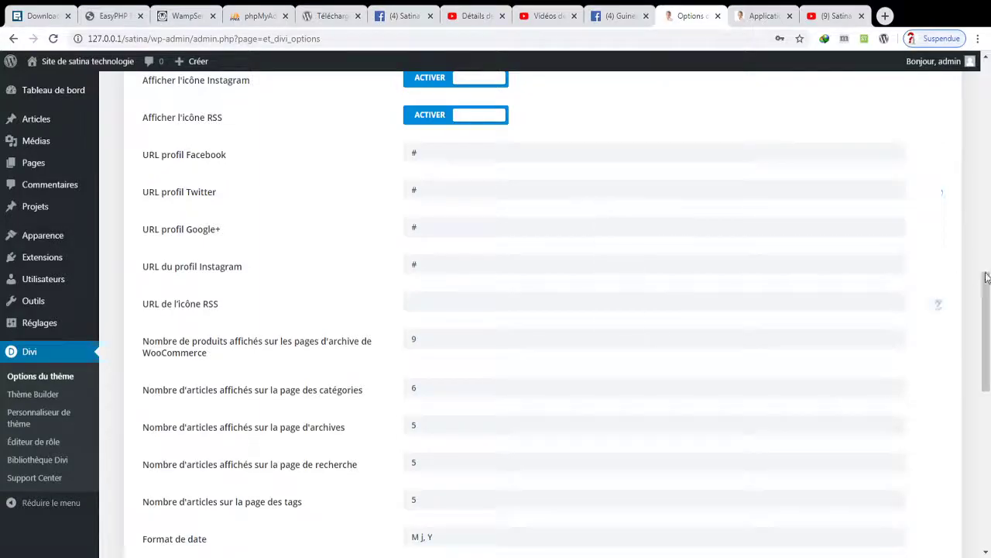
left_click_drag(986, 277, 989, 463)
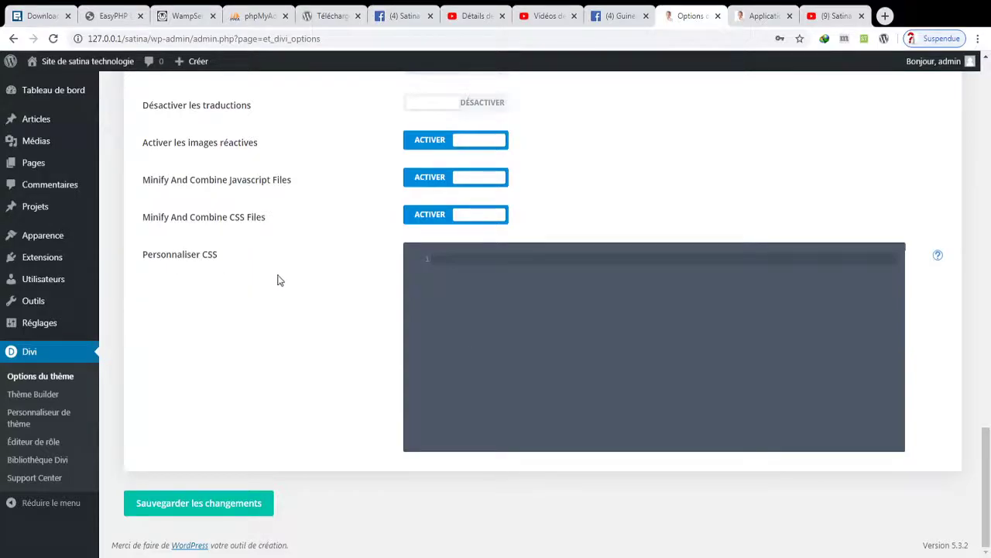
left_click(459, 260)
- Open Divi > Thème Builder, briefly checking the category page tab before returning
left_click(43, 397)
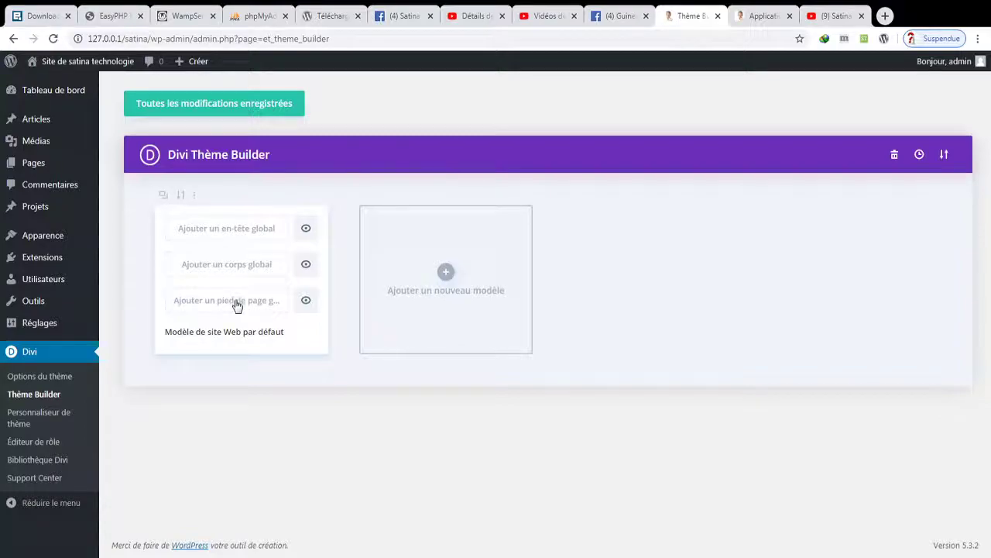
left_click(762, 13)
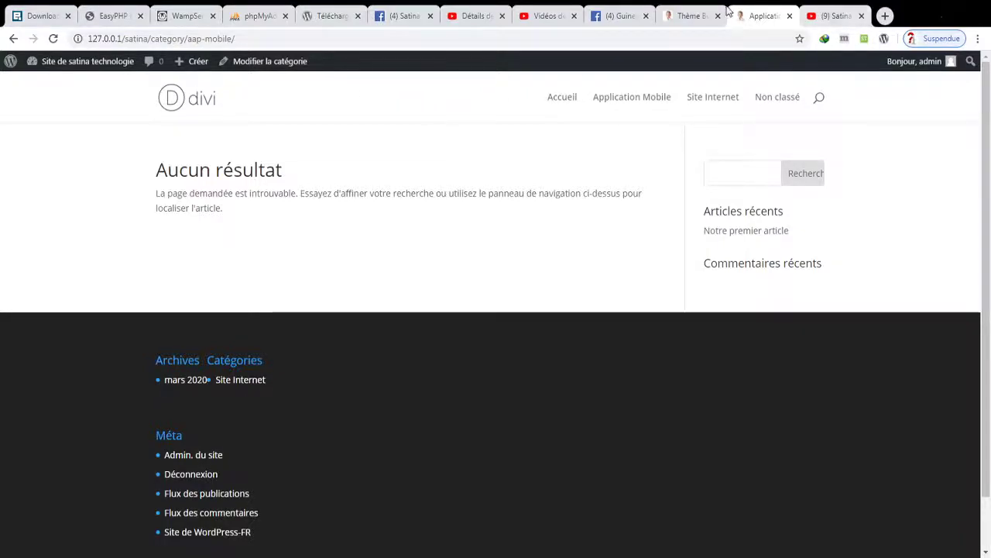
left_click(691, 15)
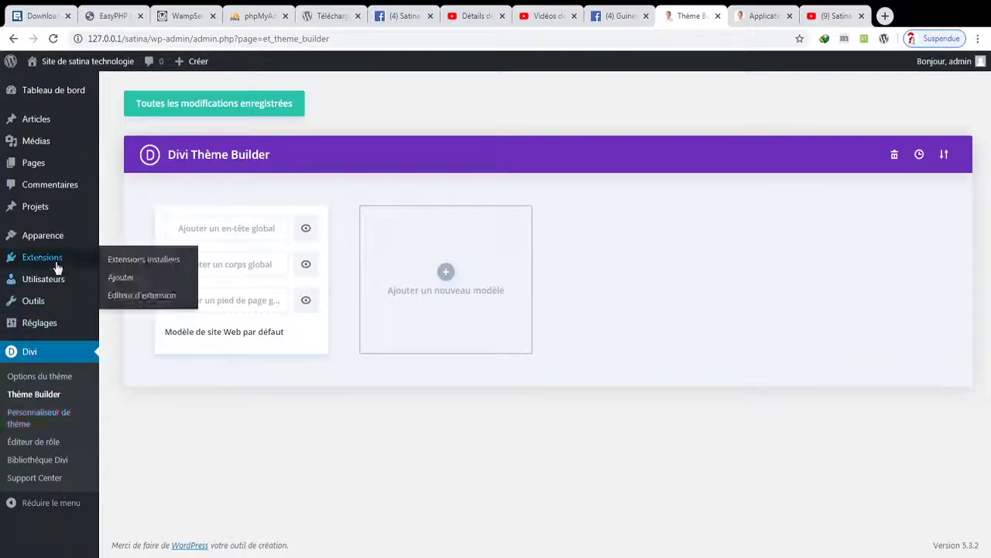
mouse_move(58, 236)
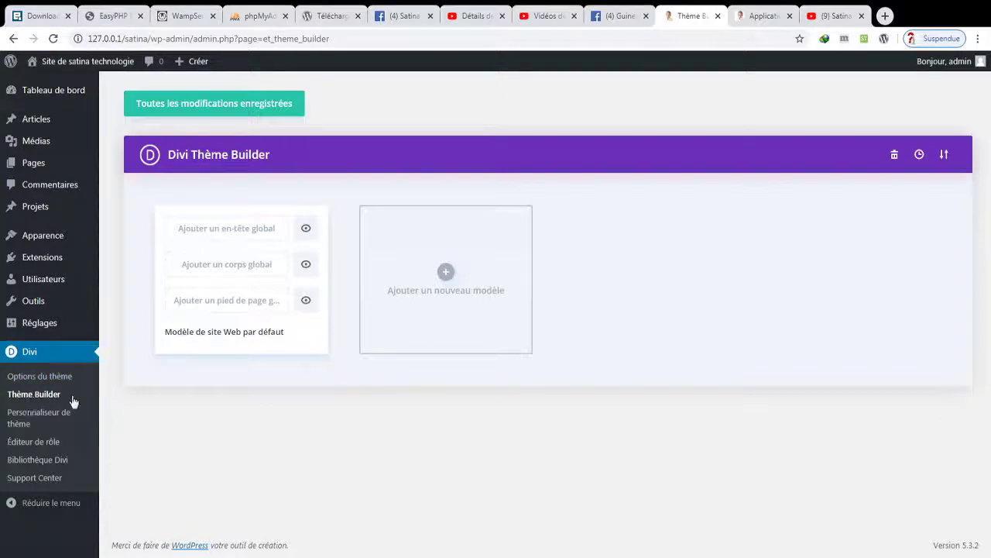
- Add a global header to the default template, then leave its builder via Rejeter et quitter
left_click(232, 231)
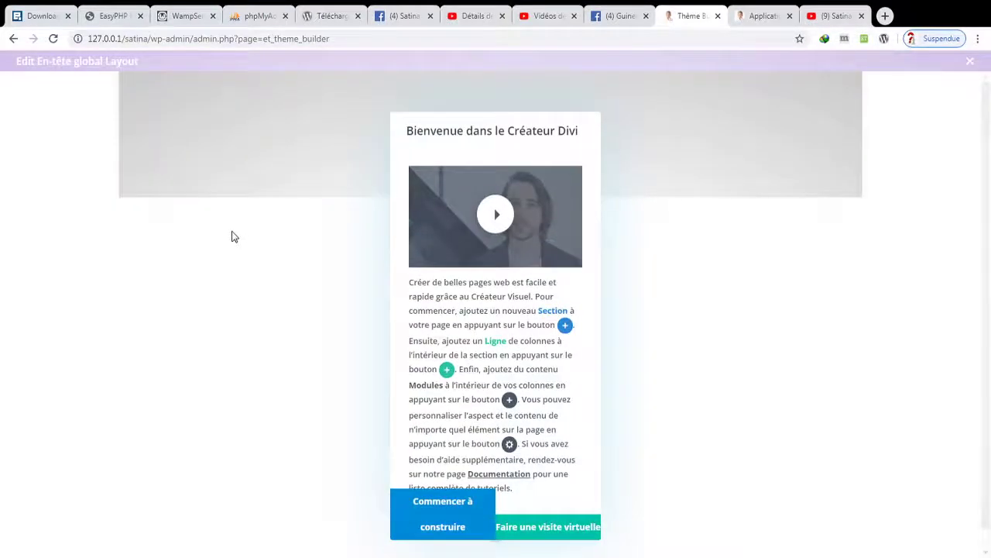
left_click(426, 513)
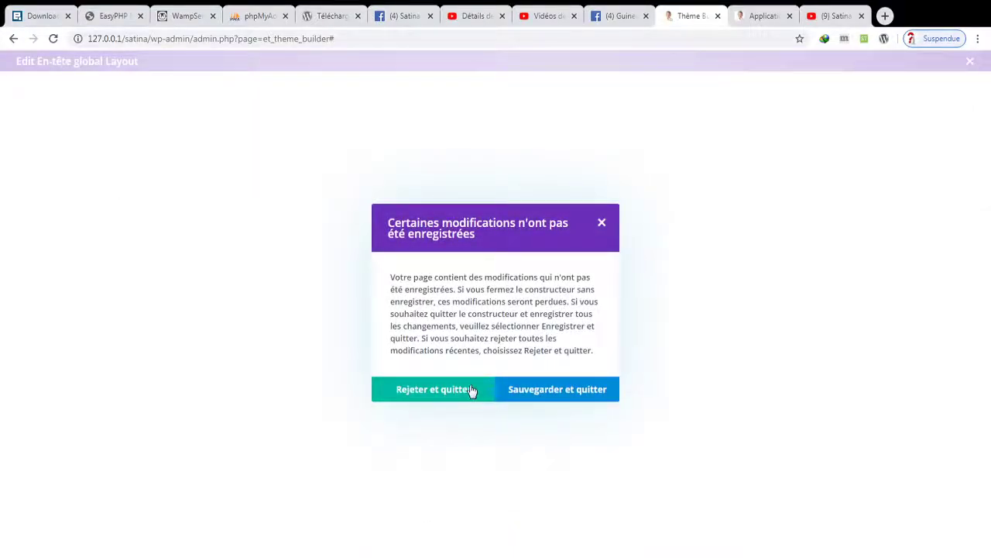
left_click(473, 390)
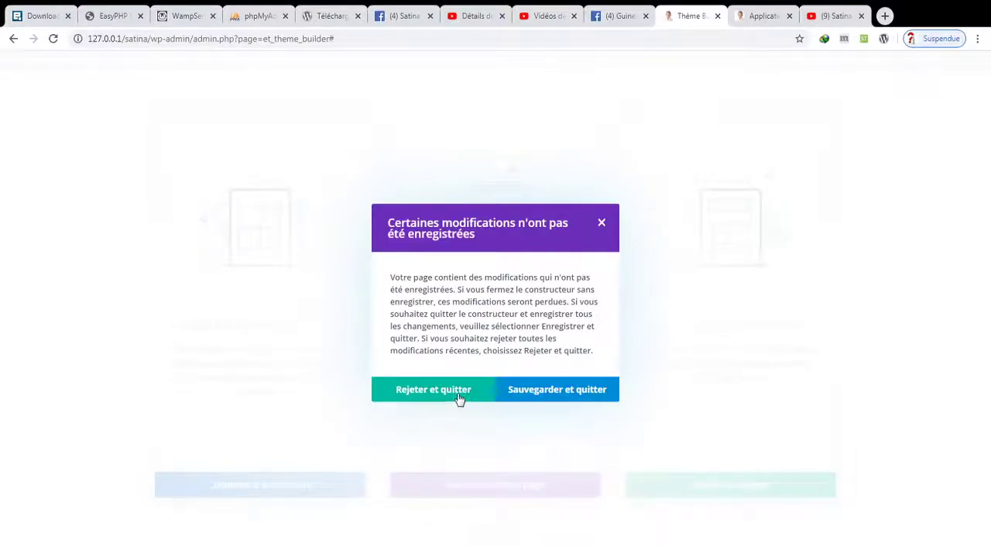
left_click(458, 398)
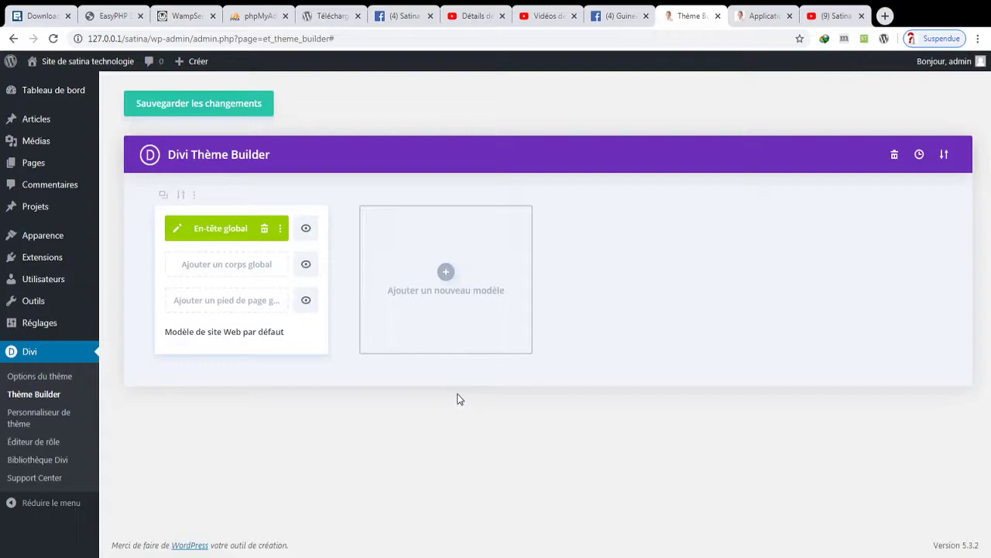
left_click(182, 231)
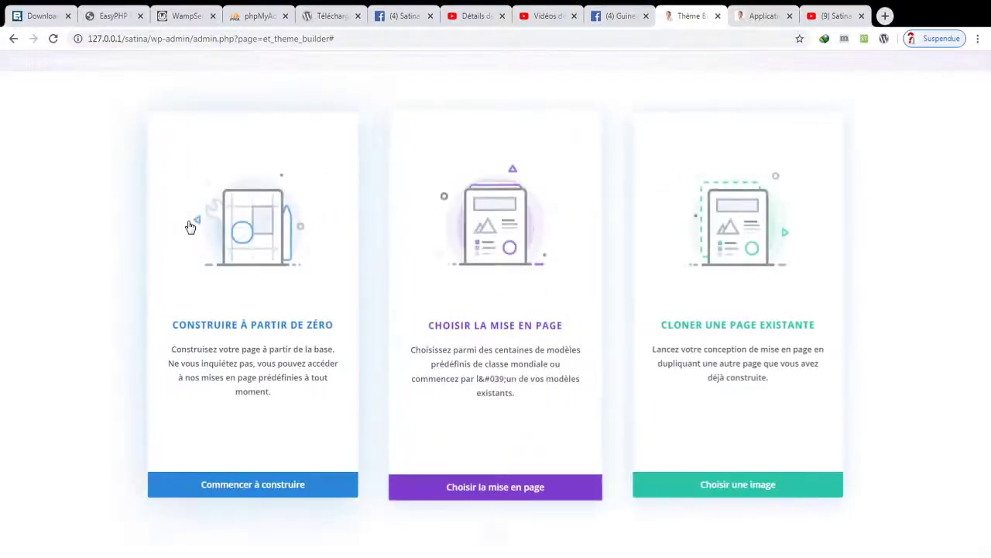
- Start the header from scratch and insert a 1/4-1/2-1/4 column row
left_click(223, 491)
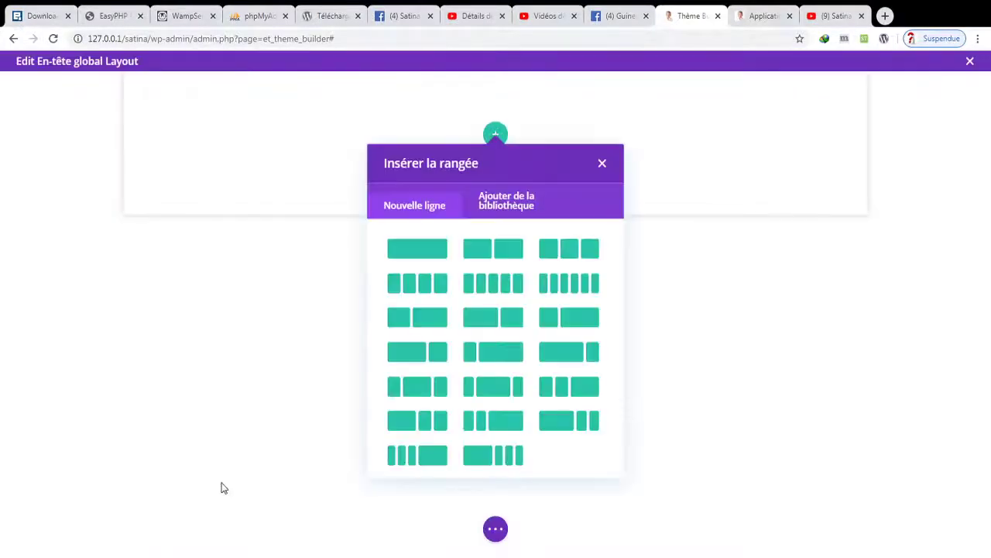
left_click(598, 164)
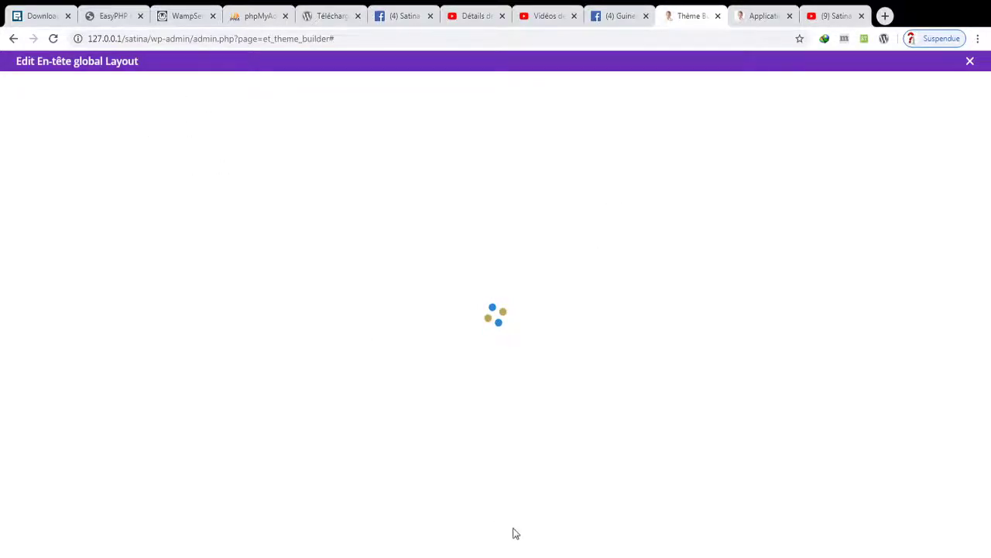
left_click(269, 492)
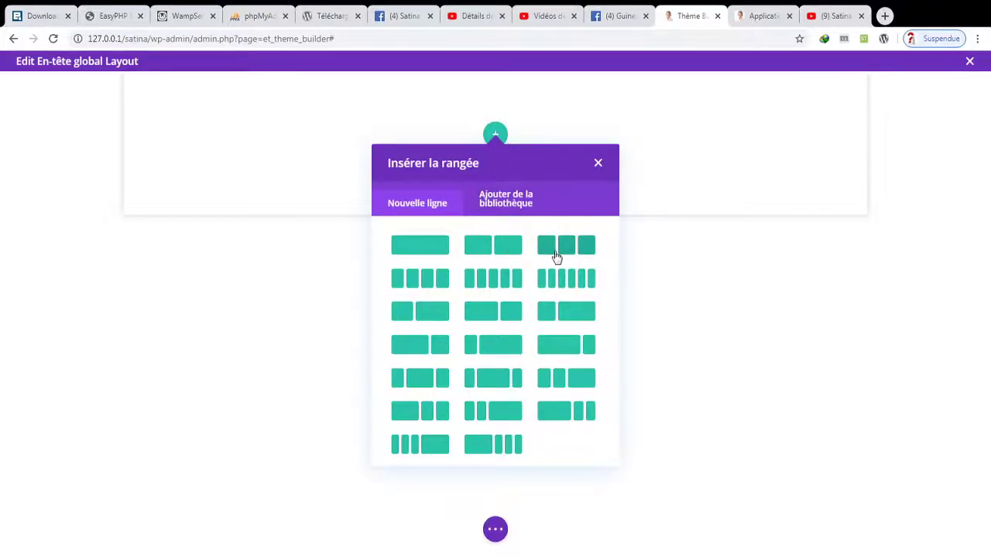
left_click(491, 378)
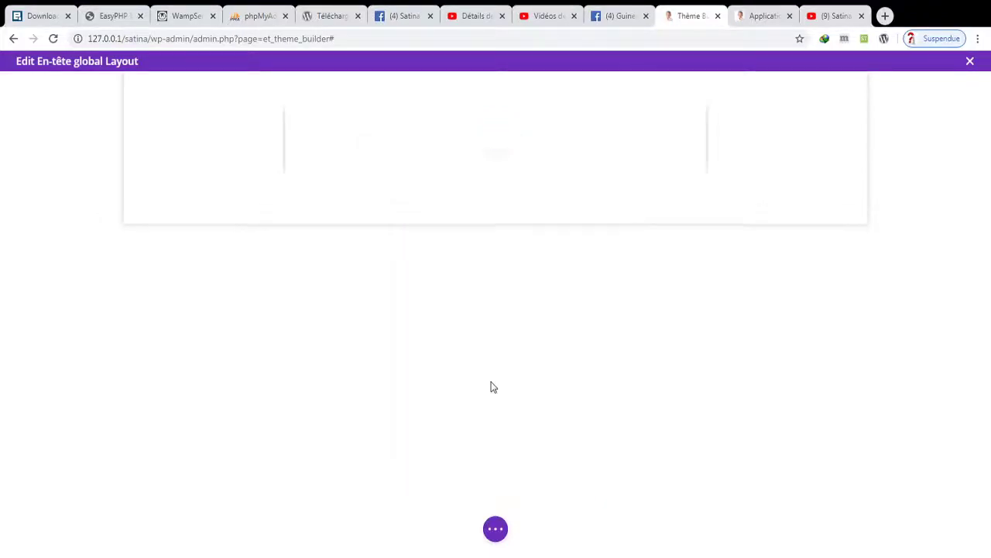
- Close the module picker, leaving the new three-column header row empty
left_click(320, 163)
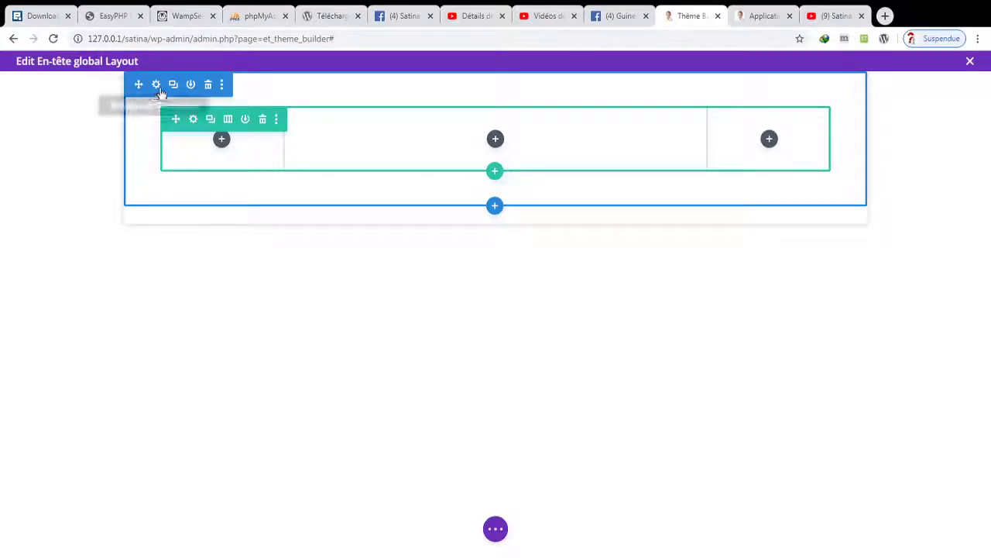
left_click(221, 85)
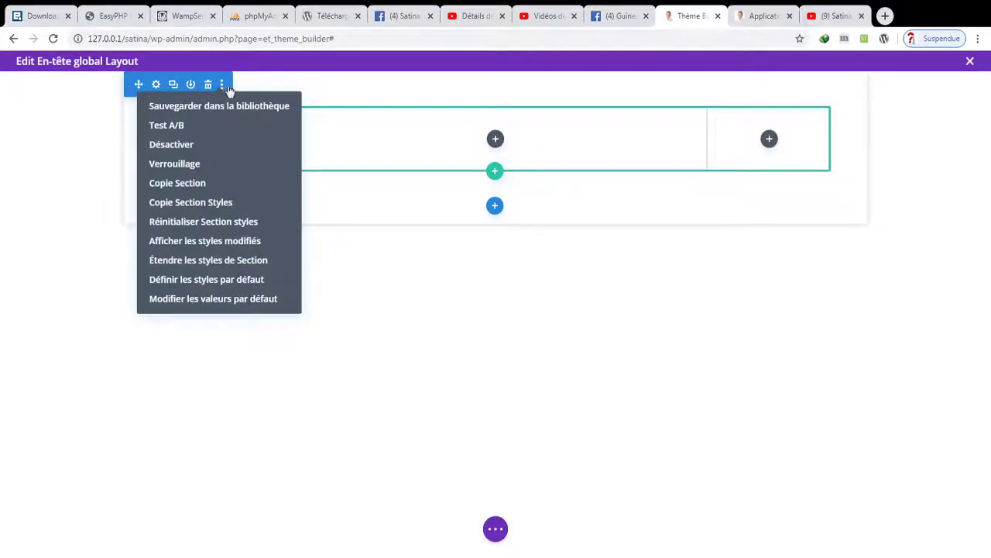
left_click(174, 85)
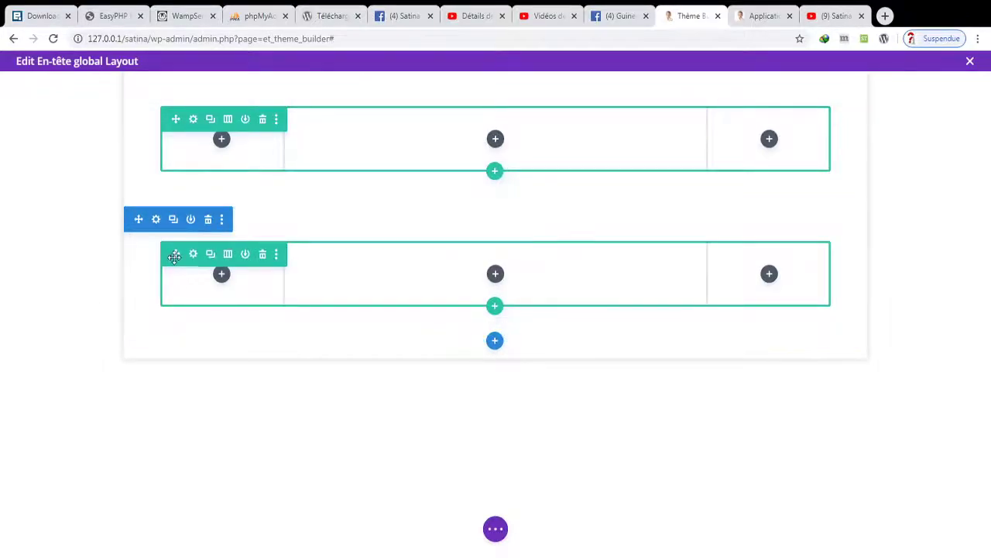
left_click(207, 220)
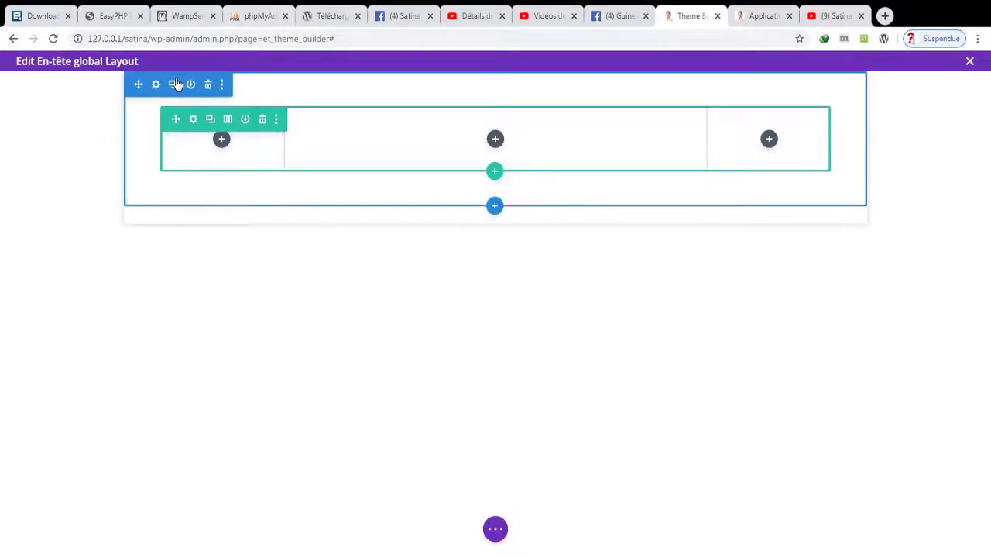
left_click(157, 85)
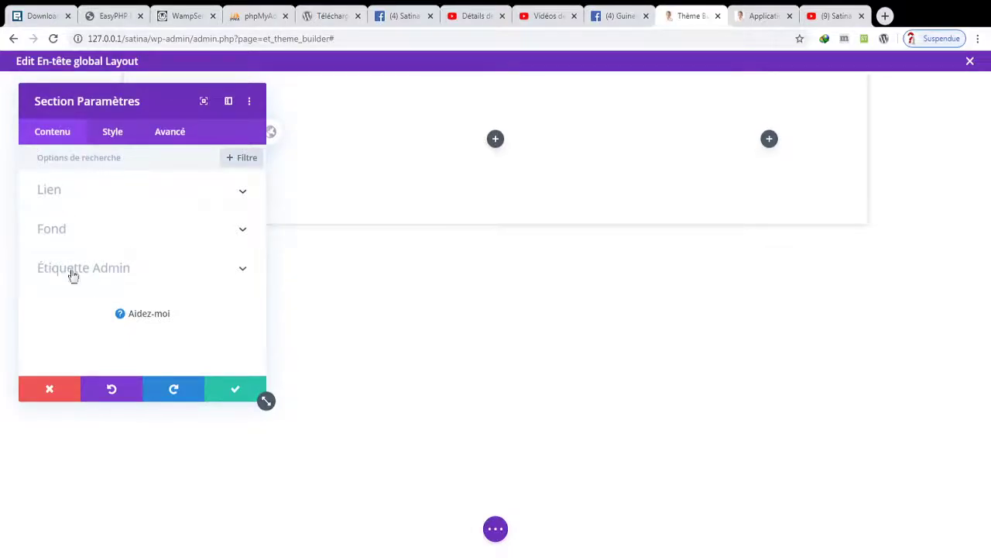
left_click(115, 137)
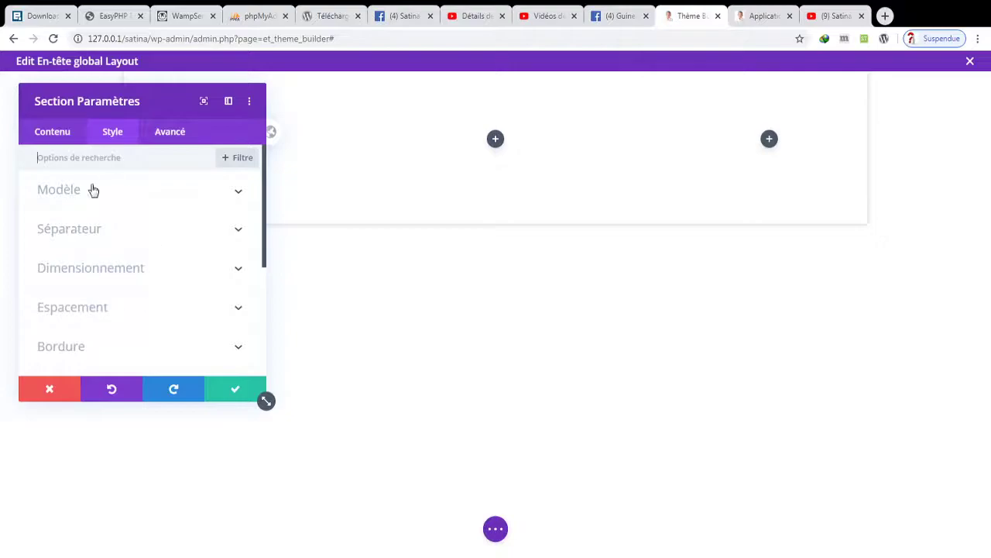
left_click(161, 139)
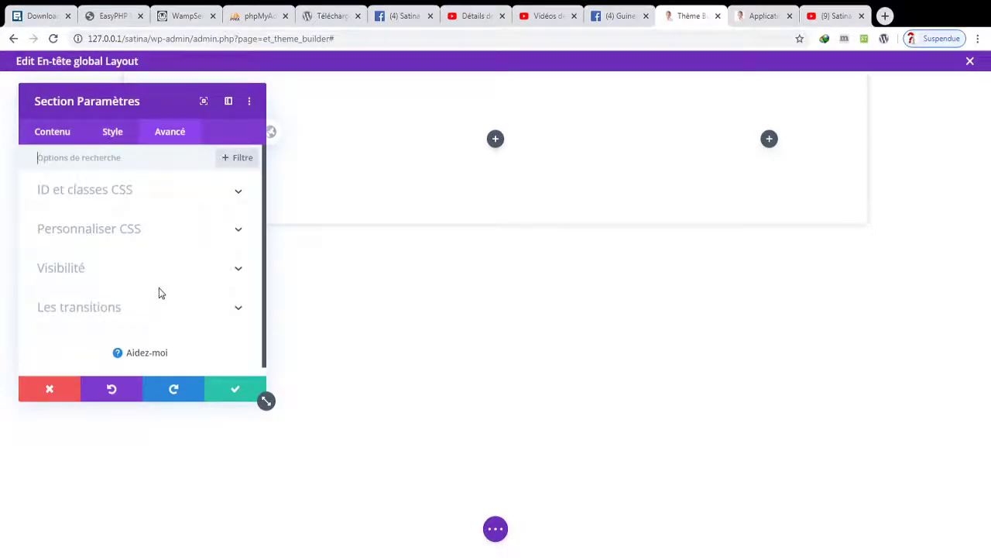
left_click(155, 318)
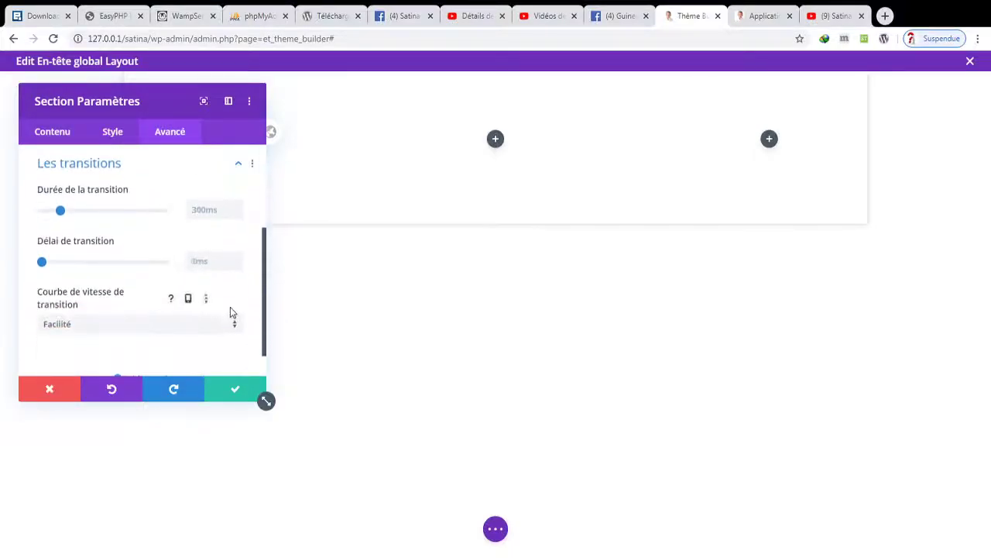
left_click(230, 391)
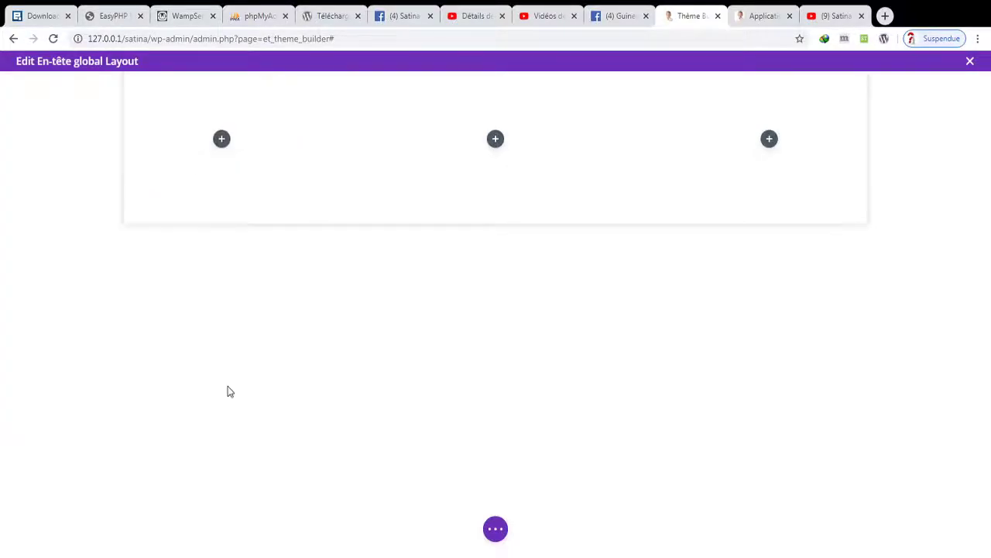
- Add an Image module to the left column and load the Micron logo from the media library
left_click(222, 140)
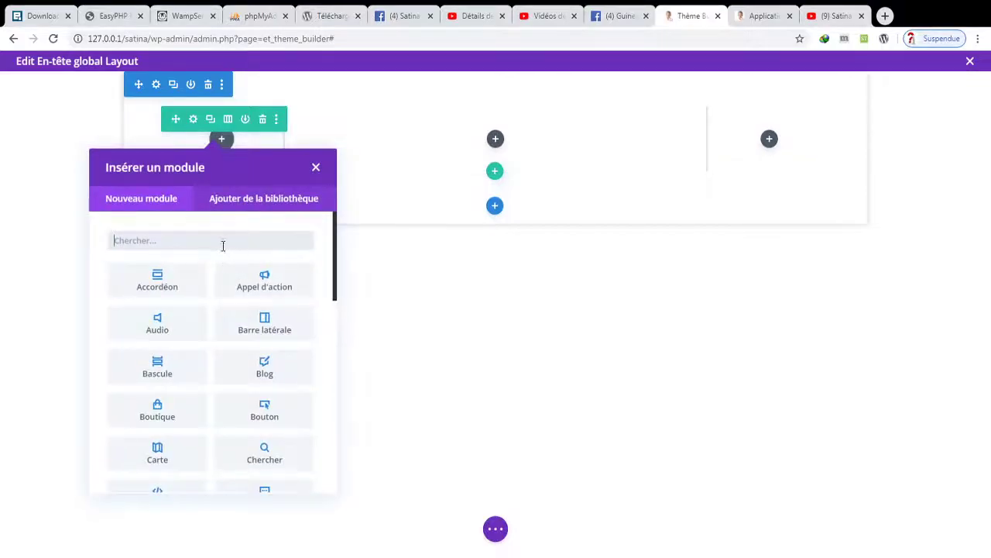
type("im")
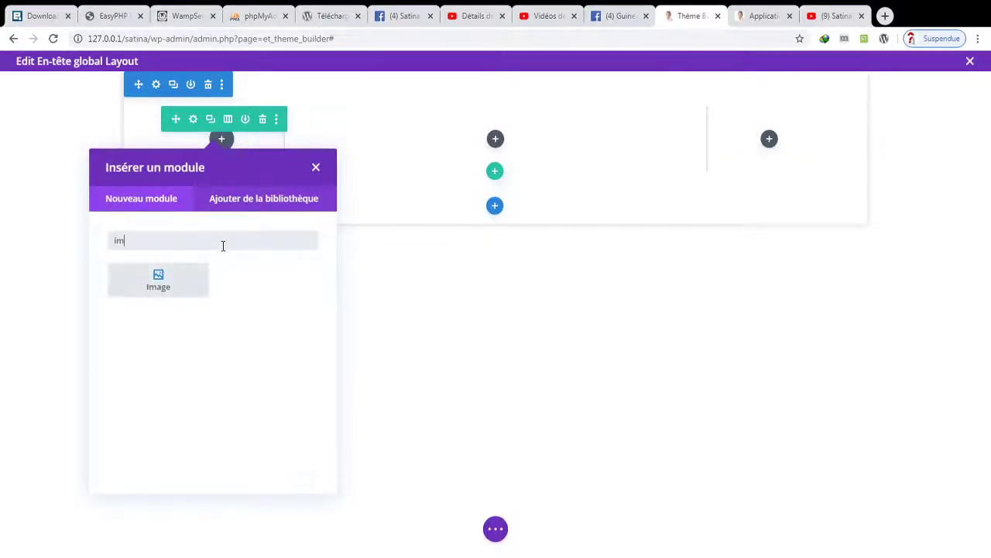
left_click(185, 284)
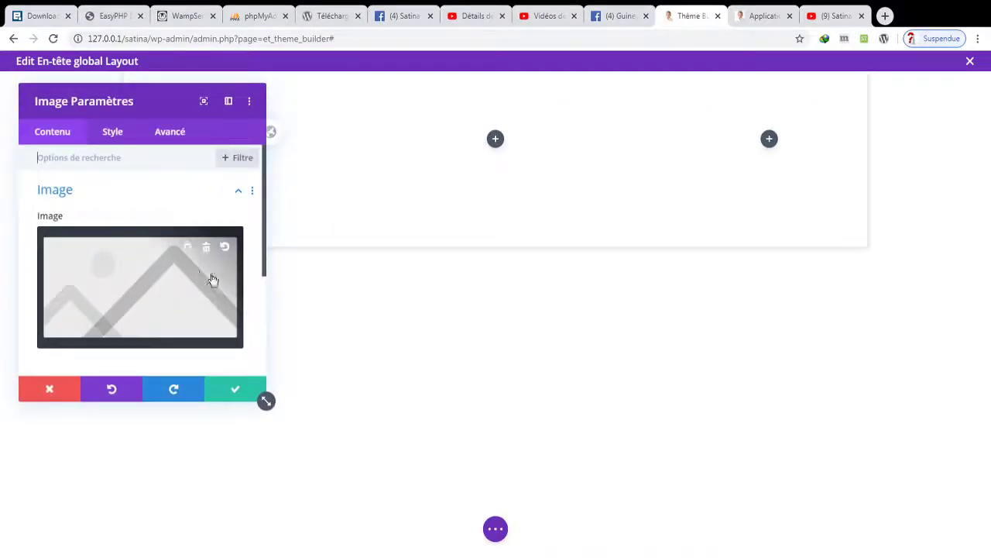
left_click_drag(156, 103, 756, 200)
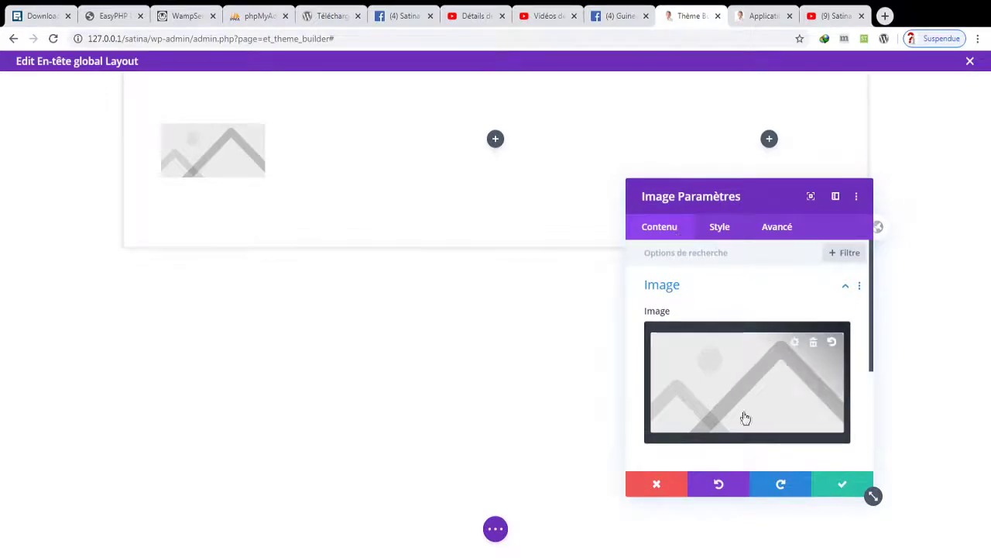
left_click_drag(872, 313, 862, 320)
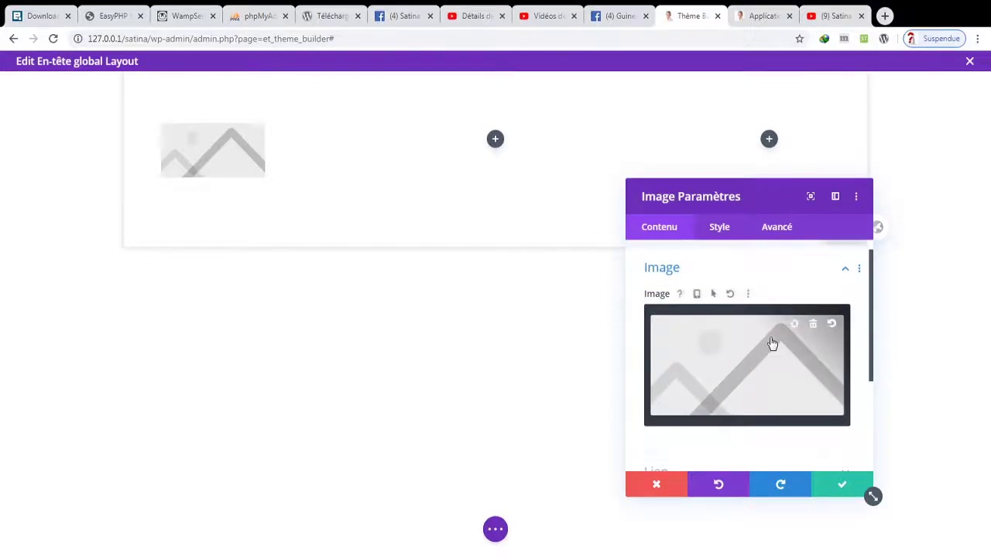
left_click(772, 345)
left_click(453, 215)
left_click(909, 490)
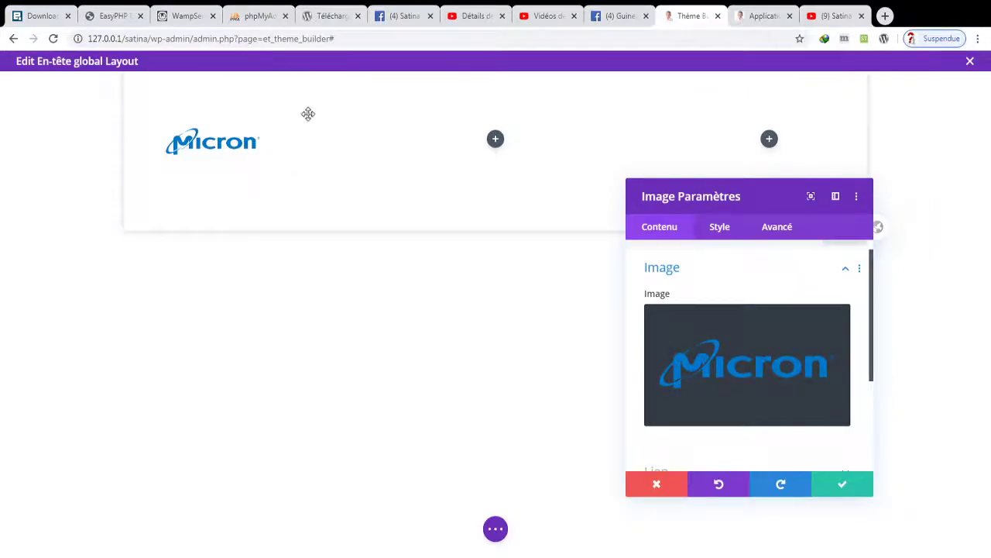
left_click_drag(872, 297, 886, 380)
- Leave lightbox off and set the logo's link to open in the same tab
left_click(845, 332)
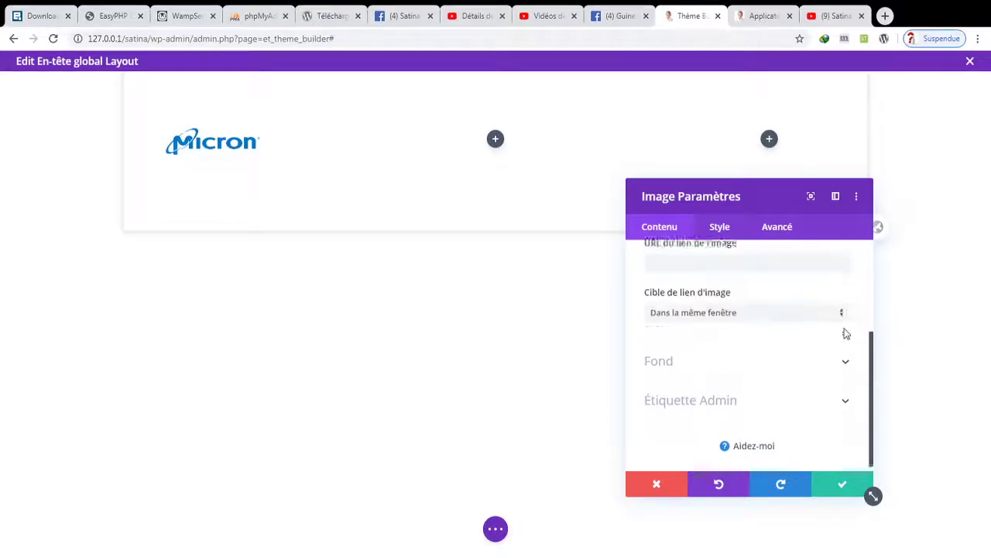
left_click(702, 349)
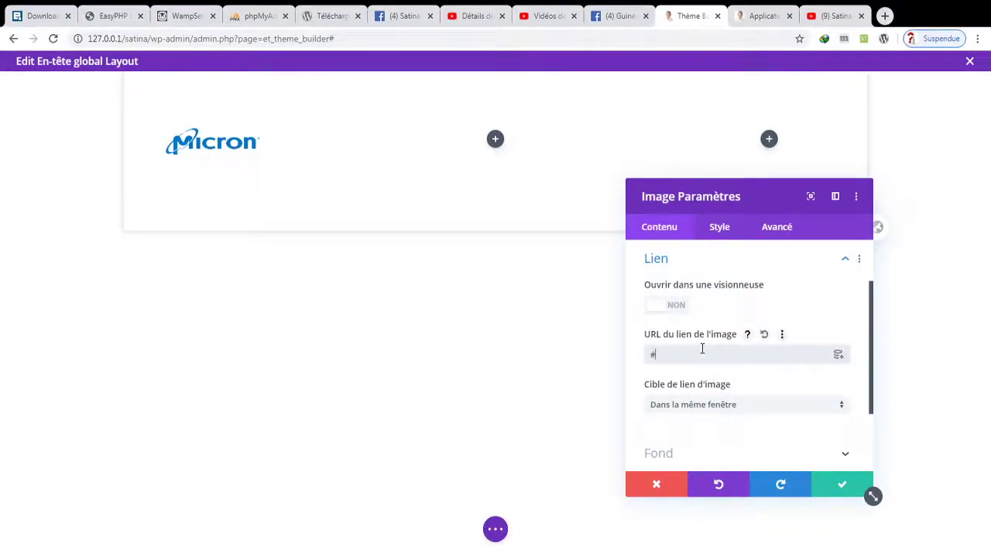
left_click(674, 305)
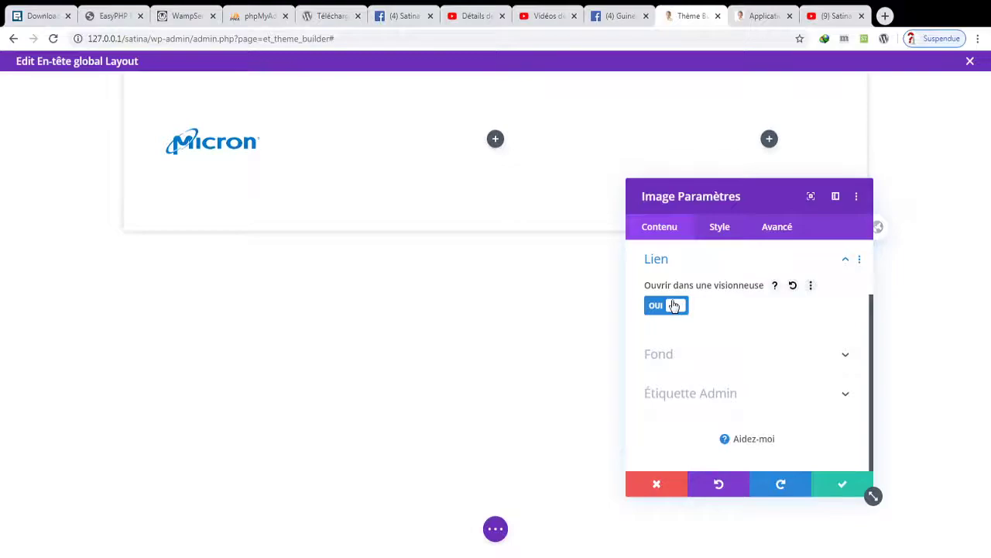
left_click(674, 306)
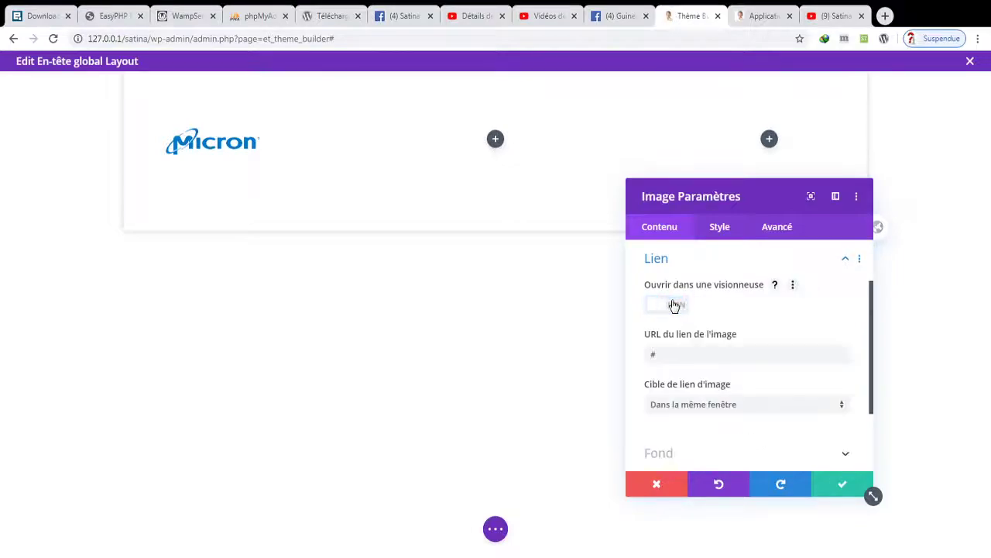
left_click_drag(876, 356, 878, 405)
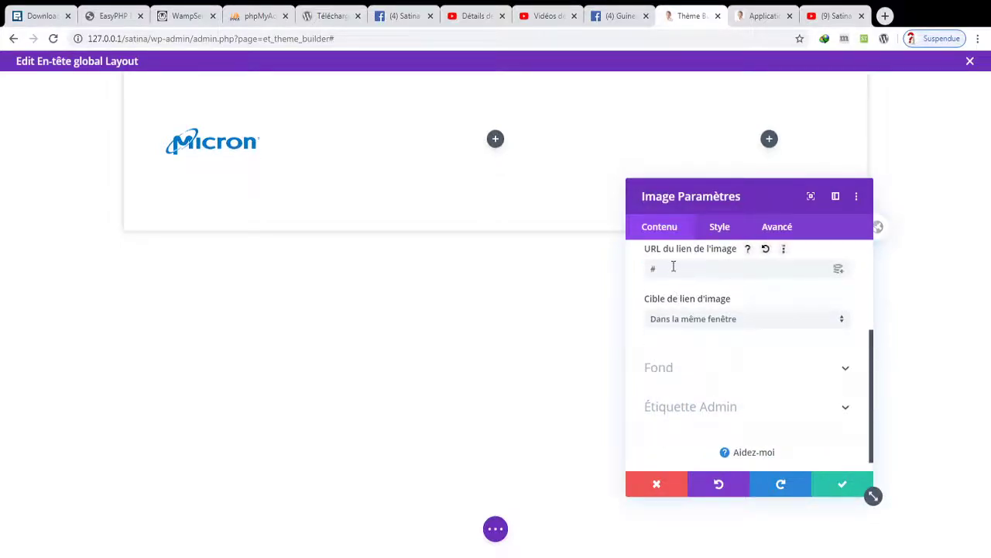
left_click(698, 322)
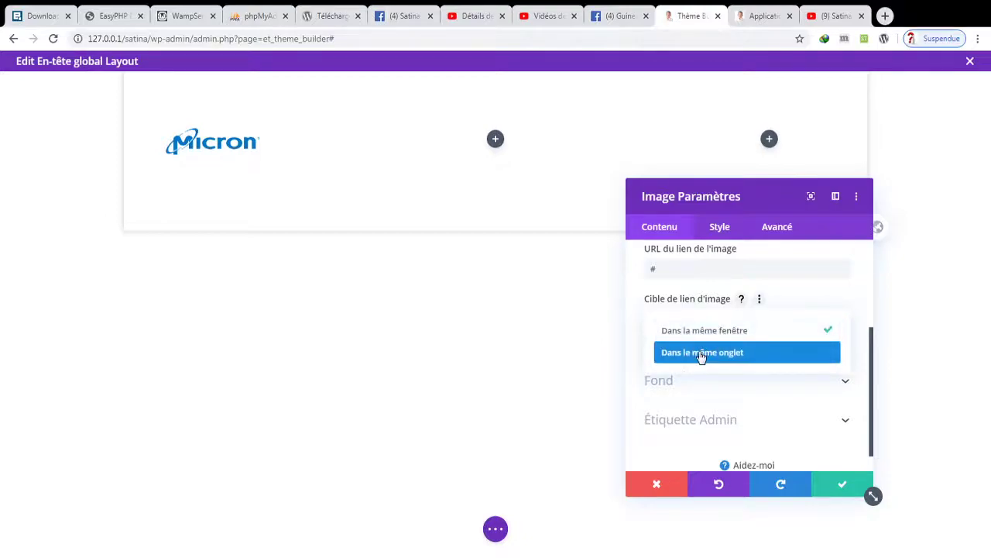
left_click(701, 354)
- Make the logo's background transparent after trying grey #adadad
left_click(704, 374)
left_click(751, 426)
left_click(724, 396)
left_click_drag(692, 428, 774, 419)
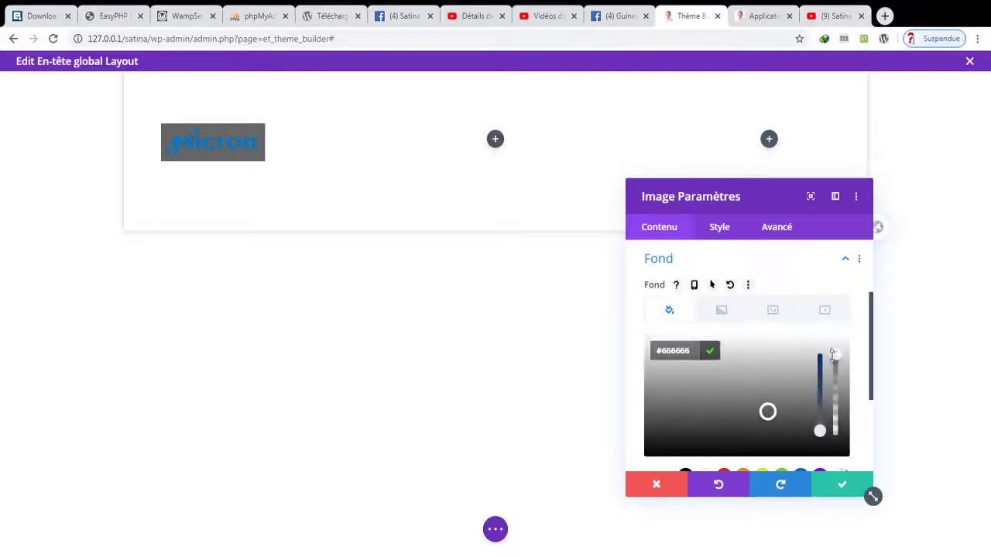
left_click_drag(873, 352, 875, 385)
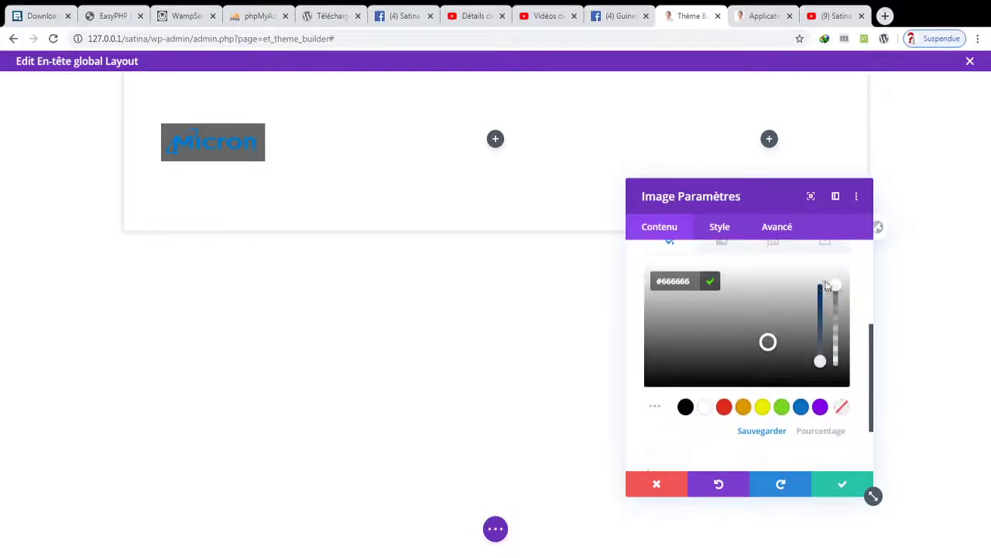
left_click(778, 307)
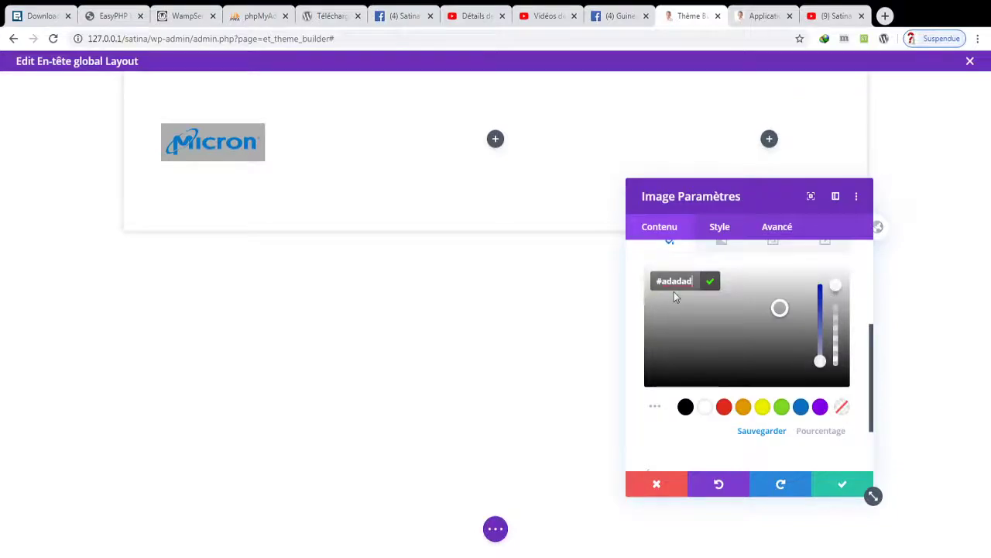
key("BackSpace")
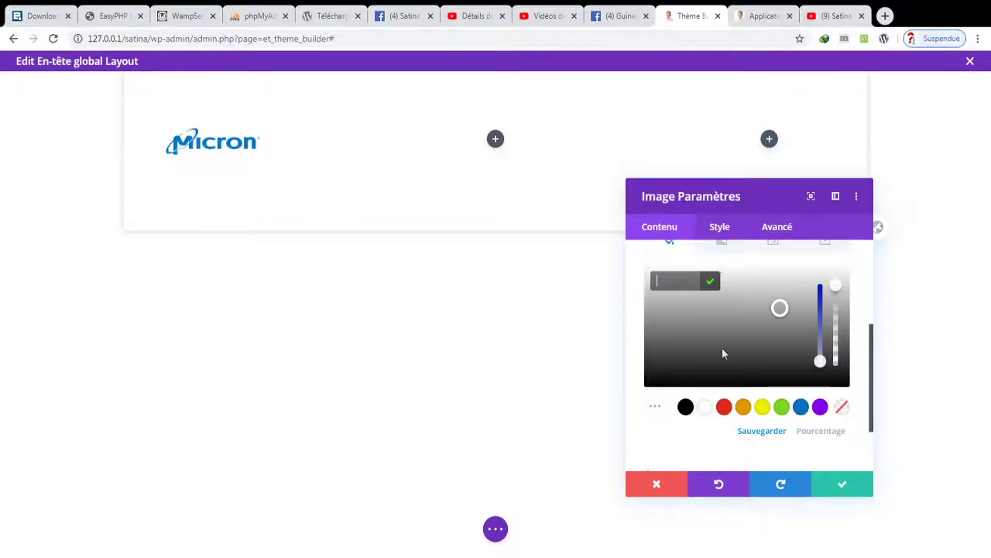
left_click(688, 442)
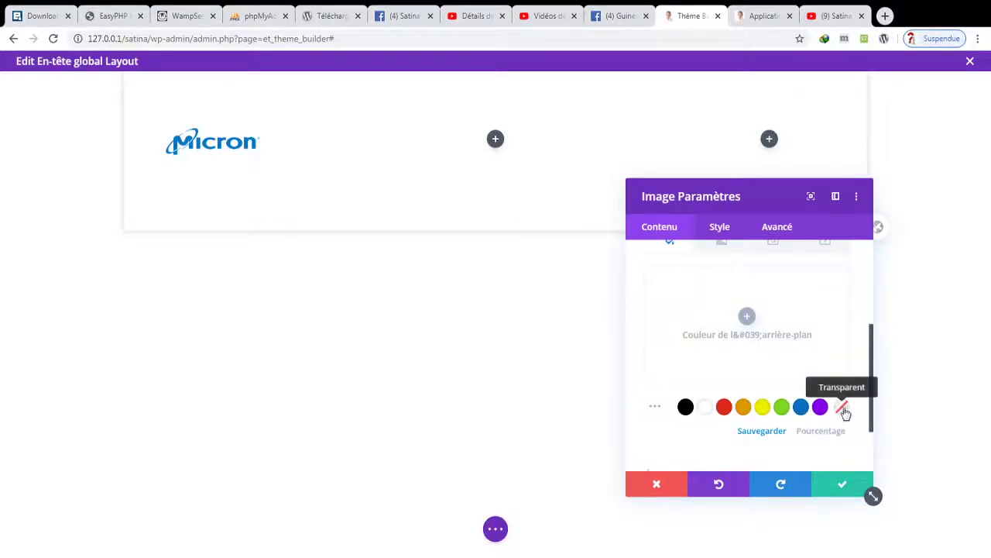
left_click_drag(875, 411, 876, 465)
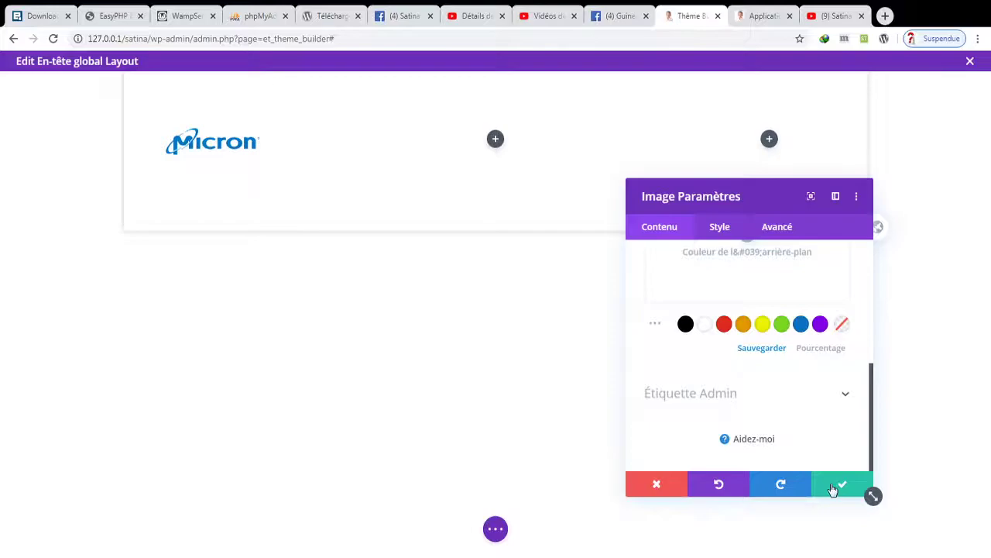
- Check the image's admin label and save the logo module
left_click(796, 405)
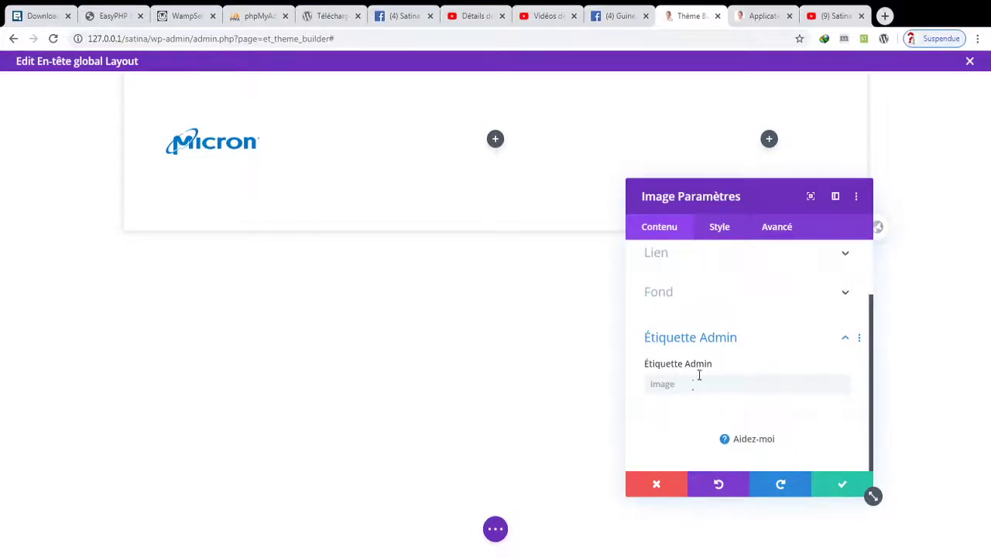
left_click(679, 383)
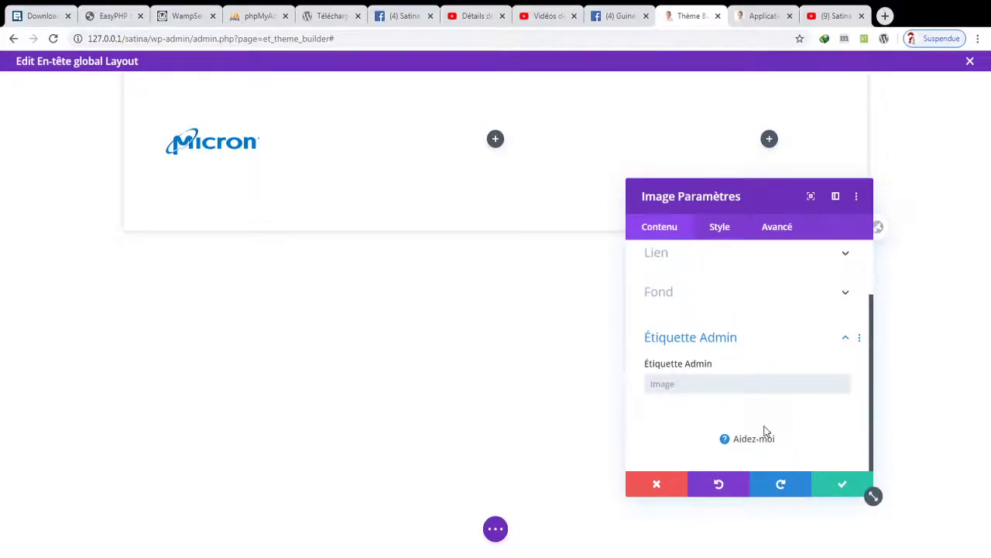
left_click(843, 486)
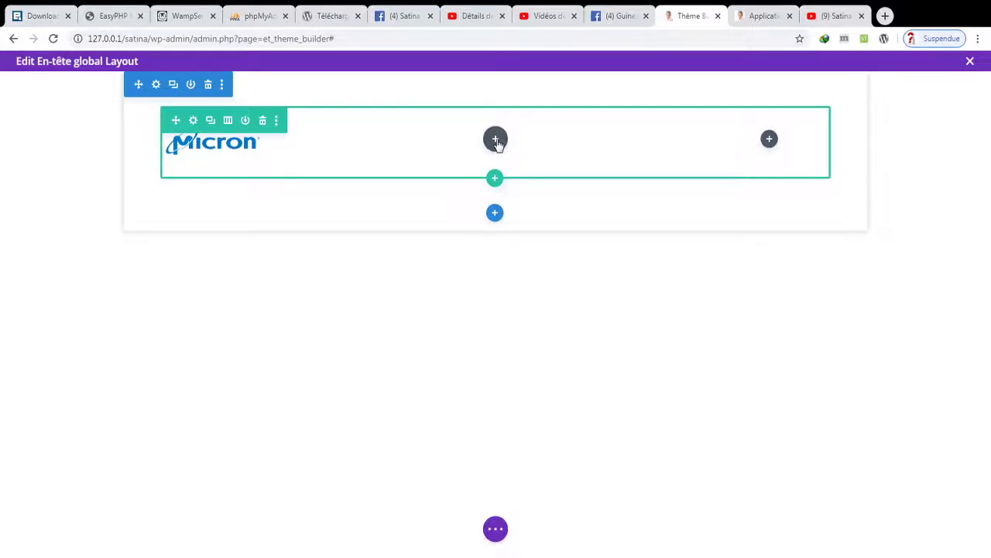
- Insert a Menu module into the header's middle column
left_click(495, 140)
type("me")
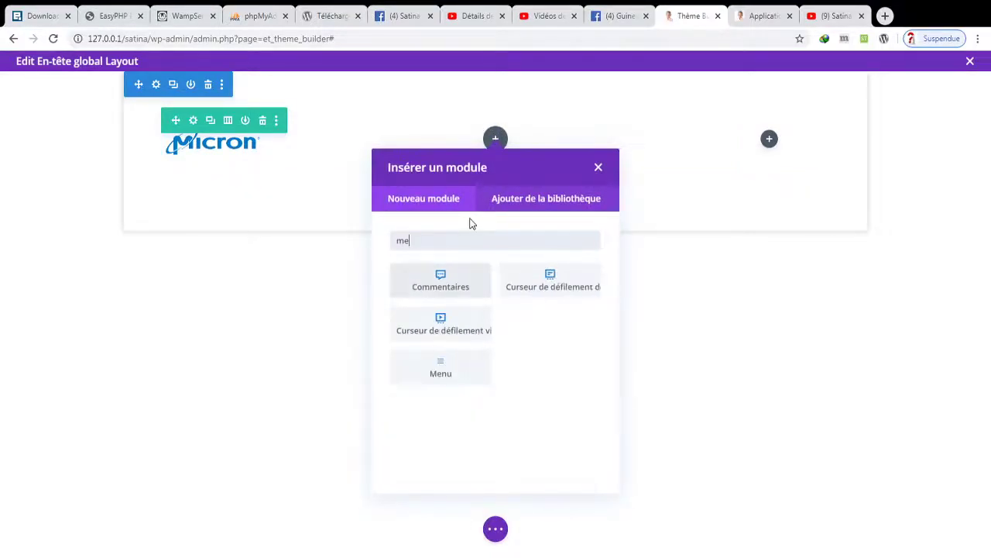
left_click(542, 328)
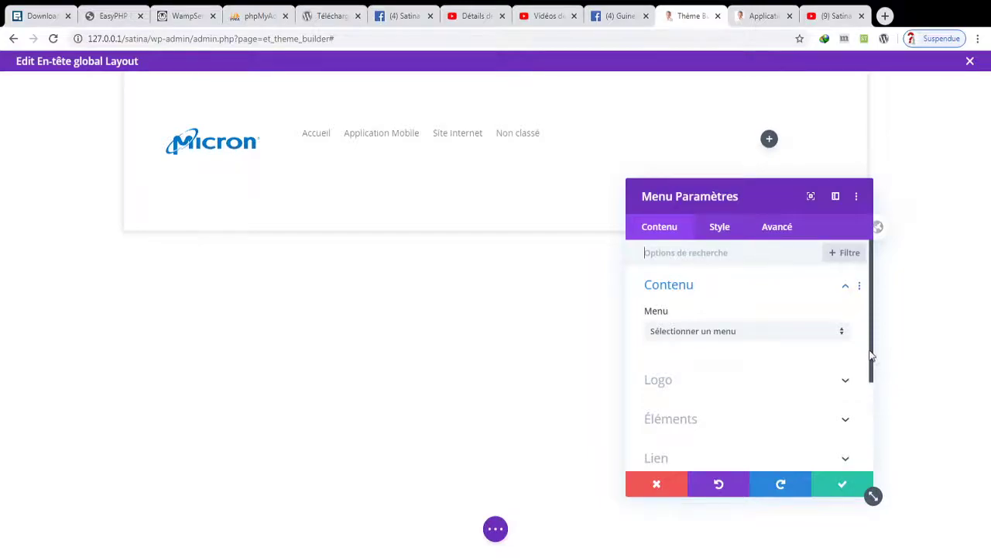
- Set the Micron image as the menu logo, then remove it again
left_click_drag(874, 351, 873, 370)
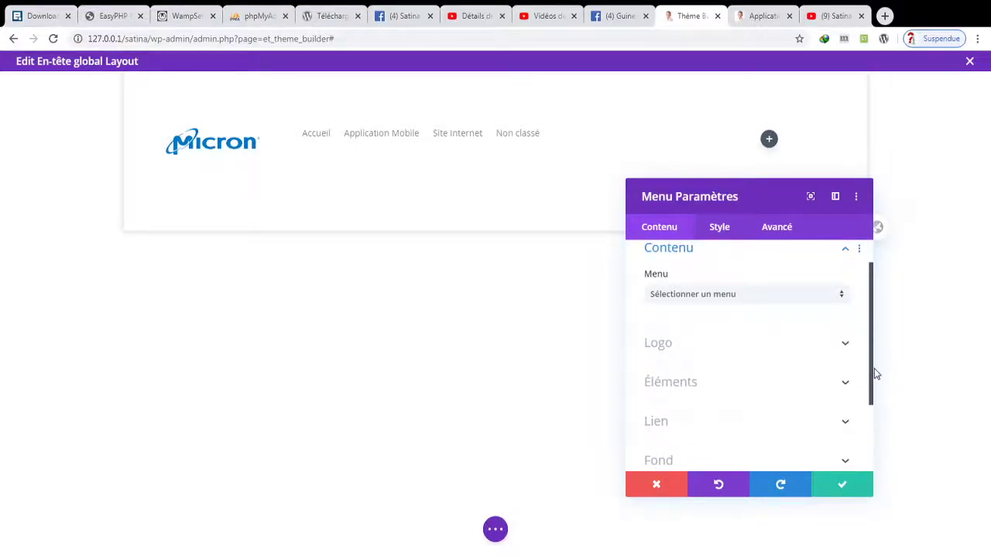
left_click(810, 349)
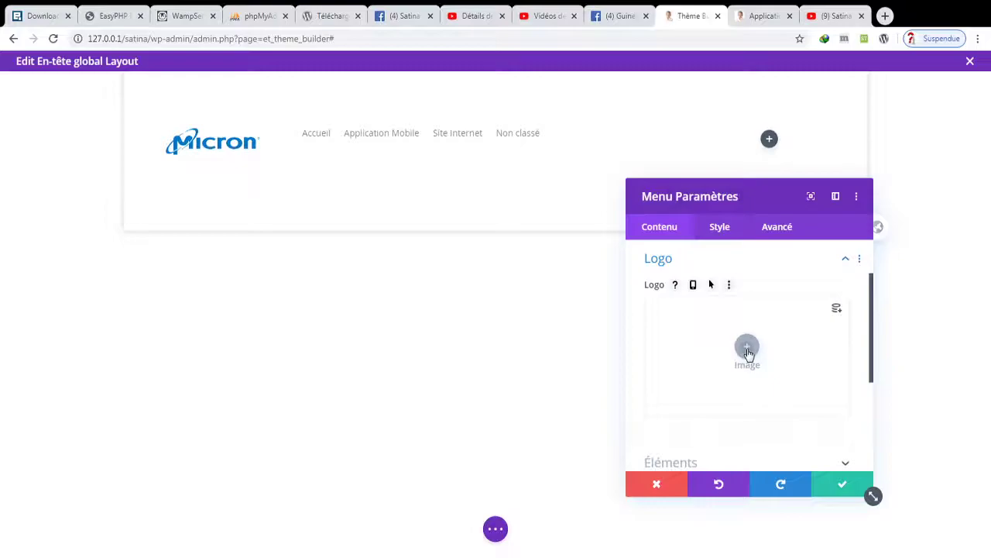
left_click(749, 350)
left_click(456, 245)
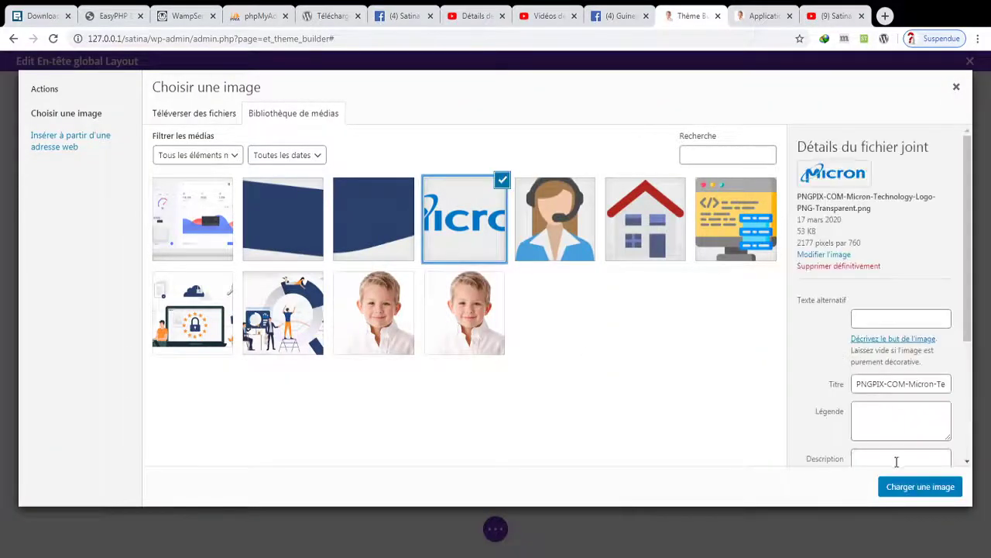
left_click(897, 488)
left_click_drag(714, 200, 700, 193)
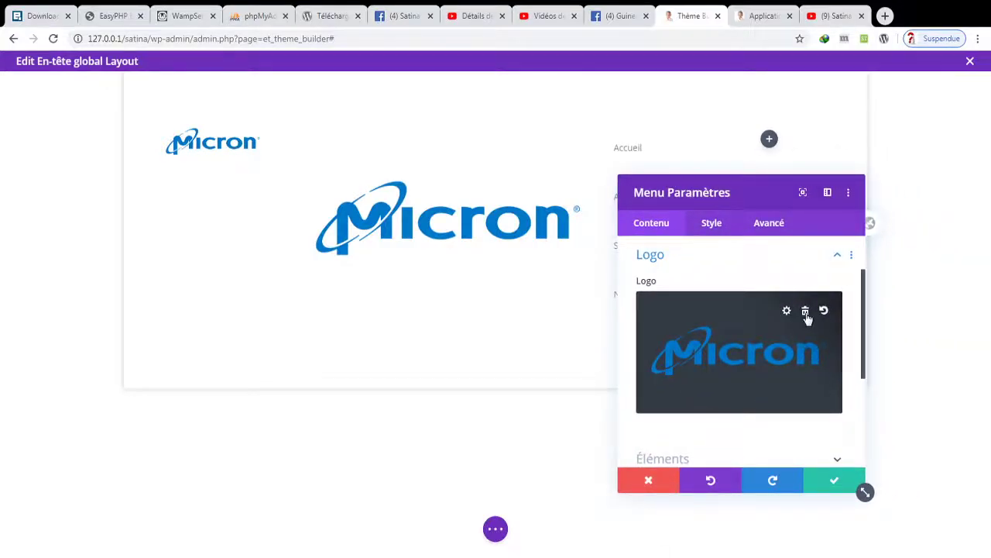
left_click(805, 312)
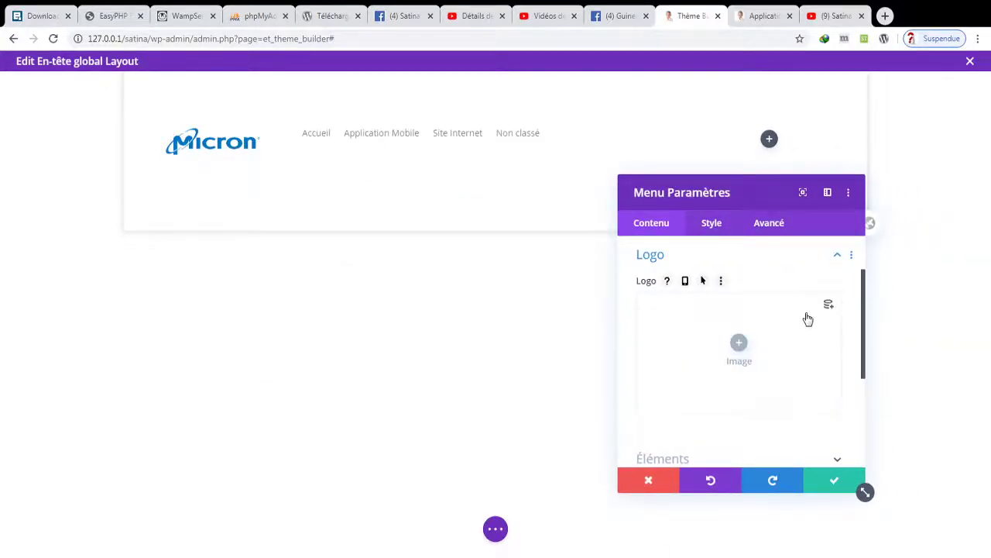
- Show the cart and search icons in the header menu
left_click_drag(863, 369, 866, 396)
left_click(802, 401)
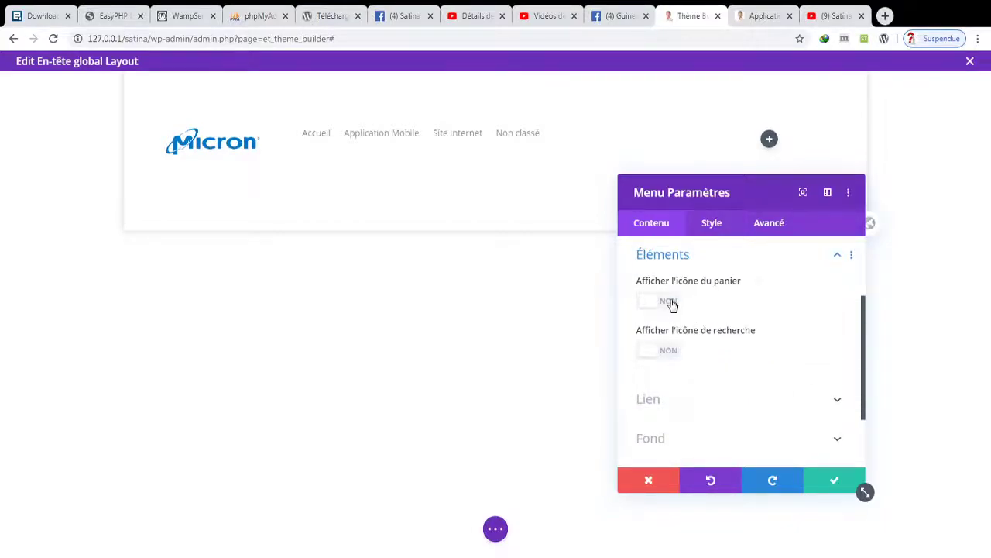
left_click(671, 302)
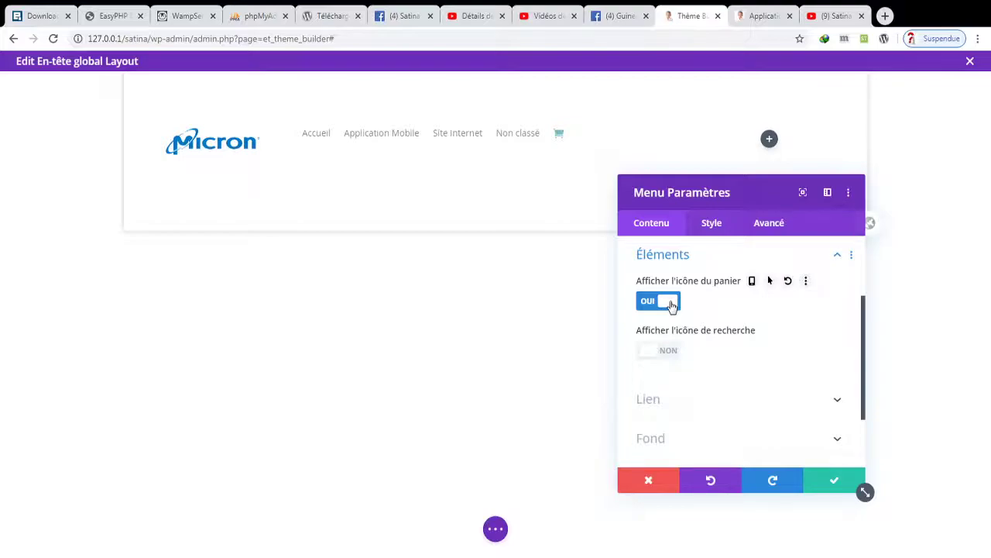
left_click(671, 352)
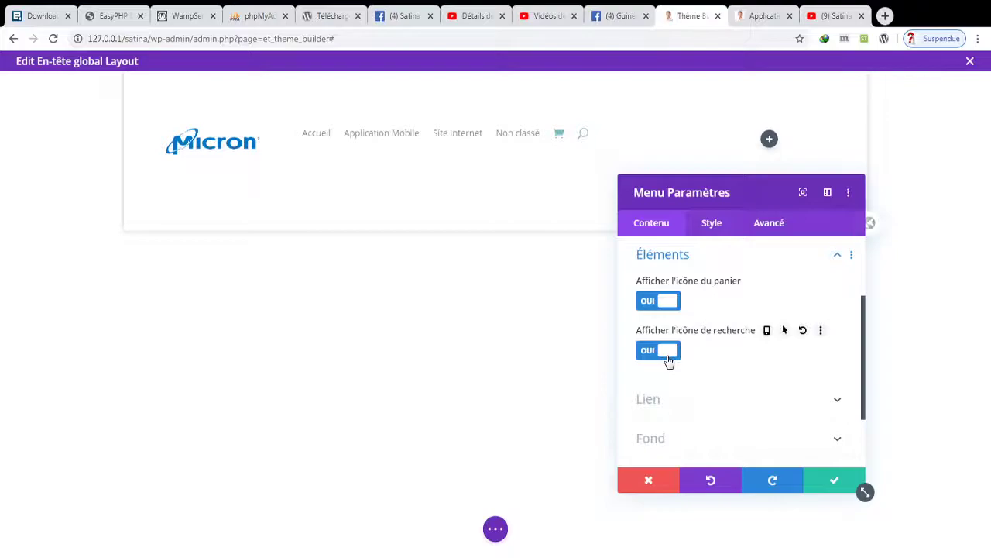
- Set both the logo link and the menu module link URLs to #
left_click(836, 400)
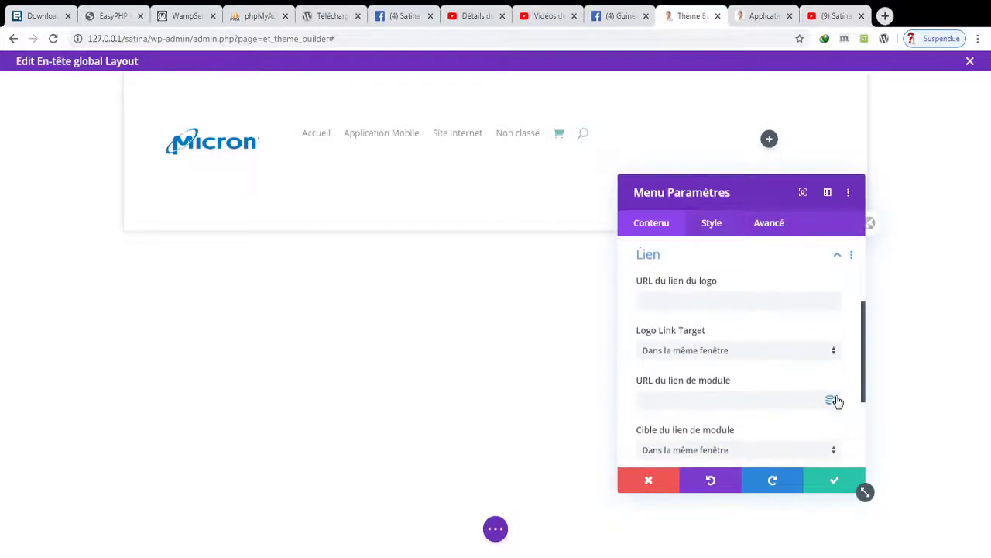
left_click(726, 306)
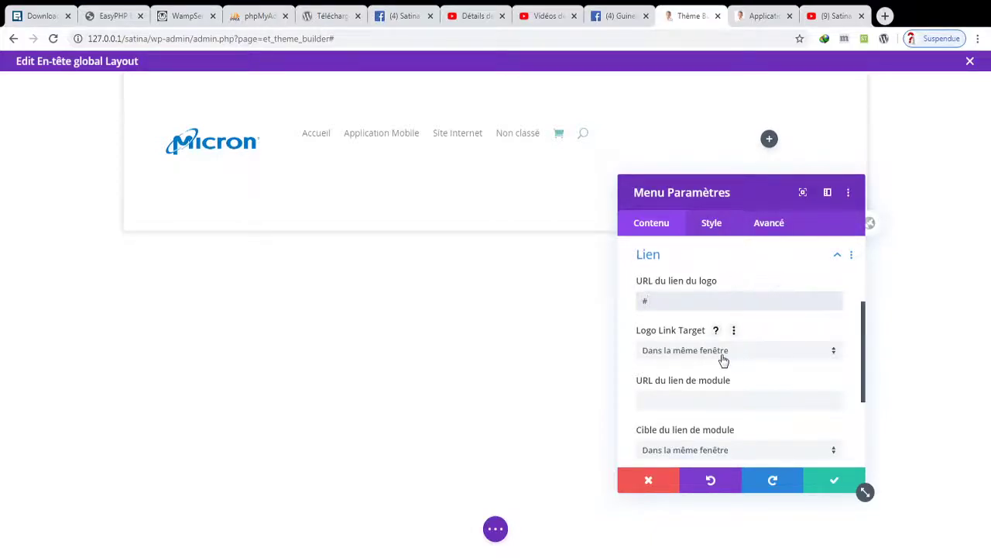
left_click(704, 400)
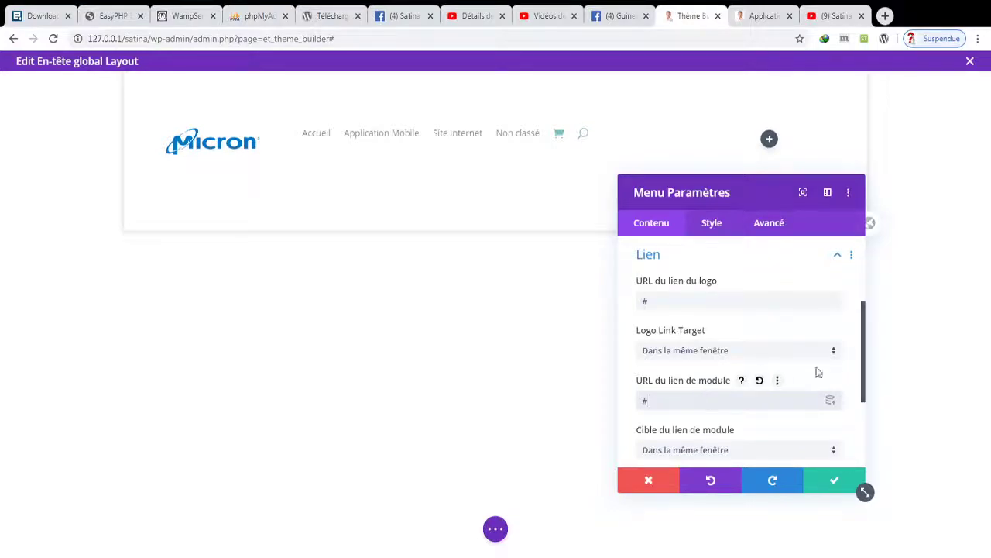
left_click_drag(875, 377, 873, 451)
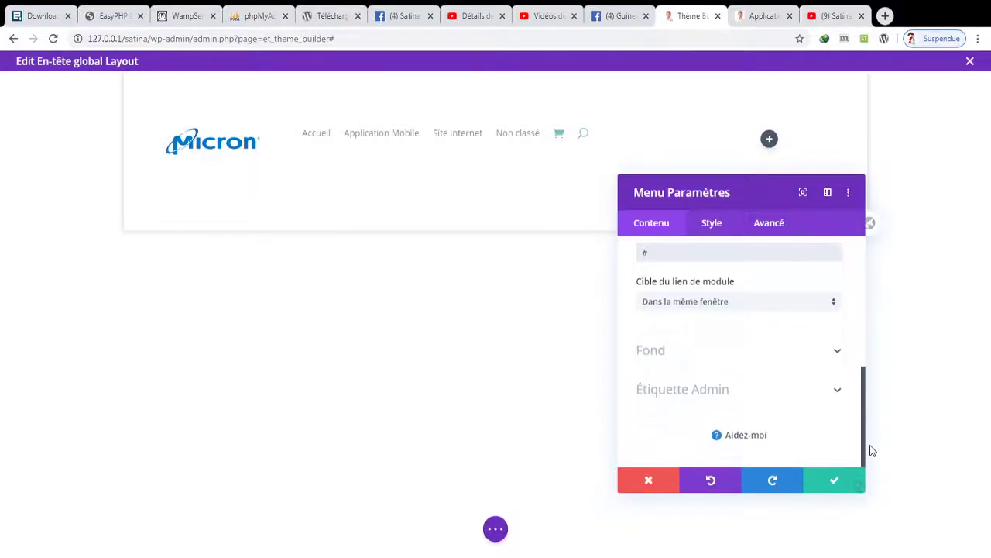
- Give the menu module a transparent background
left_click(836, 352)
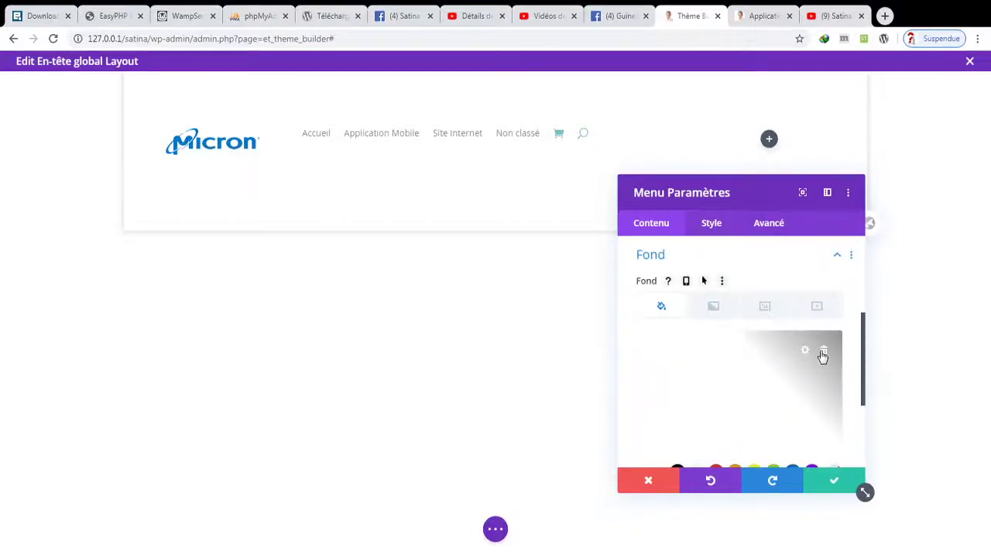
left_click_drag(863, 367, 861, 398)
left_click(834, 419)
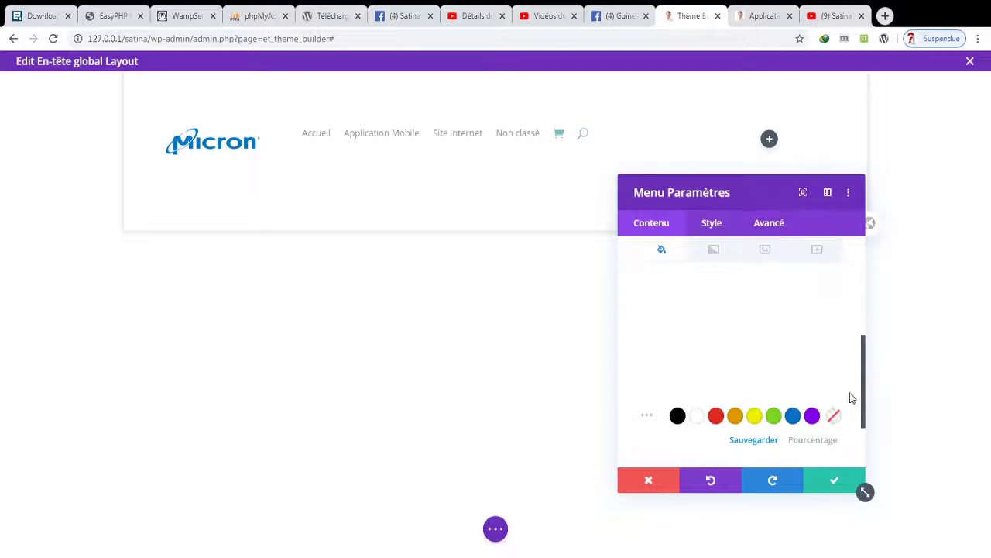
left_click_drag(865, 395, 855, 295)
- Save the menu and insert a Button module into the header's right column
left_click(834, 483)
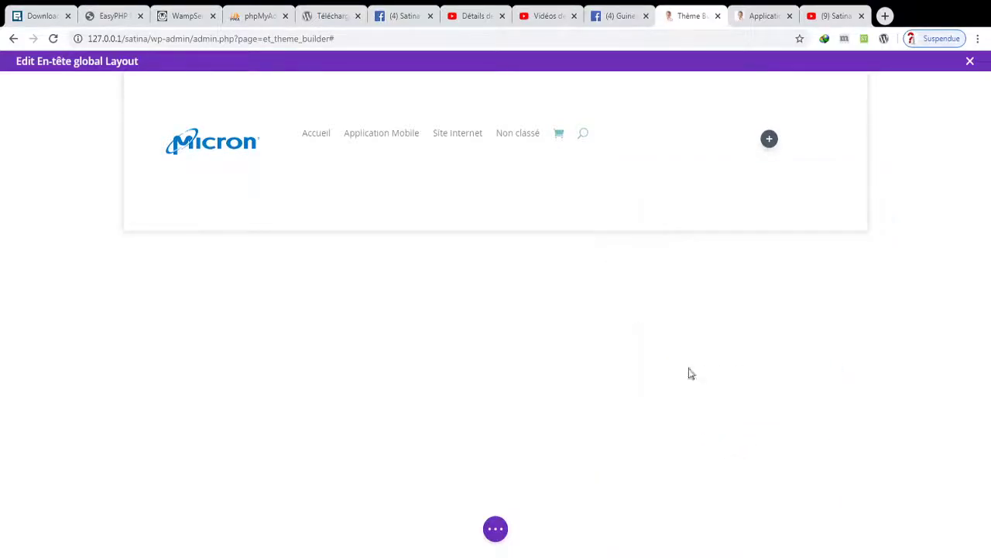
left_click(770, 141)
type("bou")
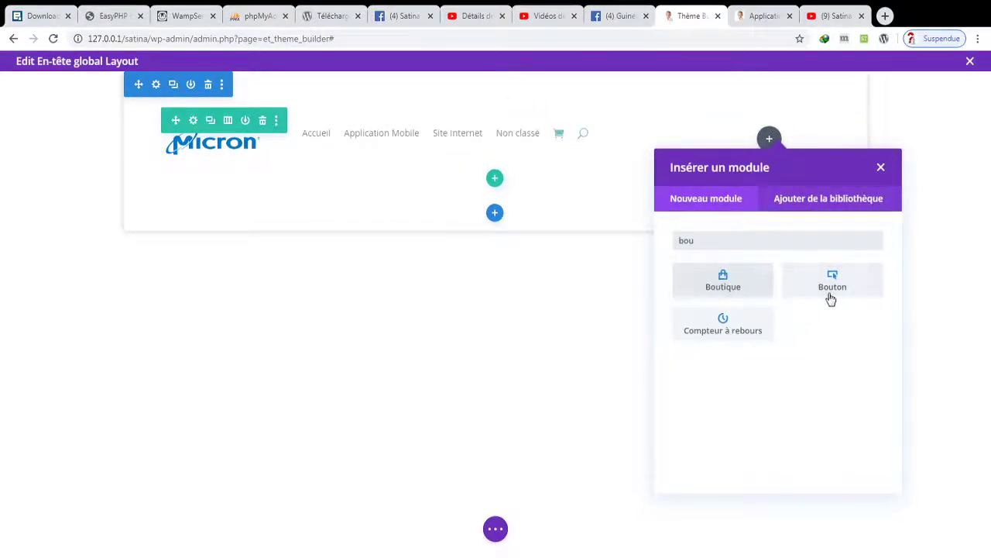
left_click(830, 296)
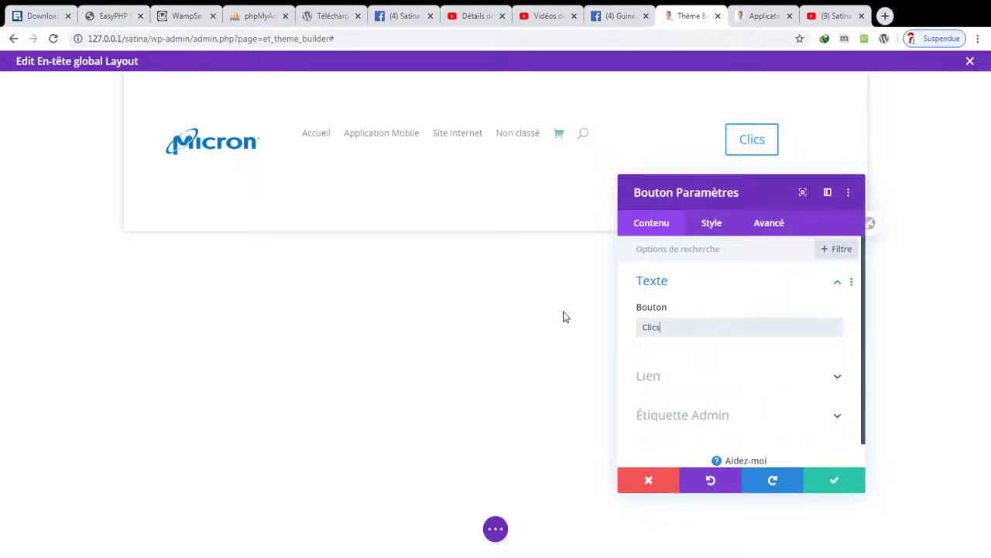
- Set the button text to S'inscrire, link it to #, and save it
type("S")
key("BackSpace")
key("BackSpace")
key("BackSpace")
key("BackSpace")
key("BackSpace")
key("BackSpace")
key("BackSpace")
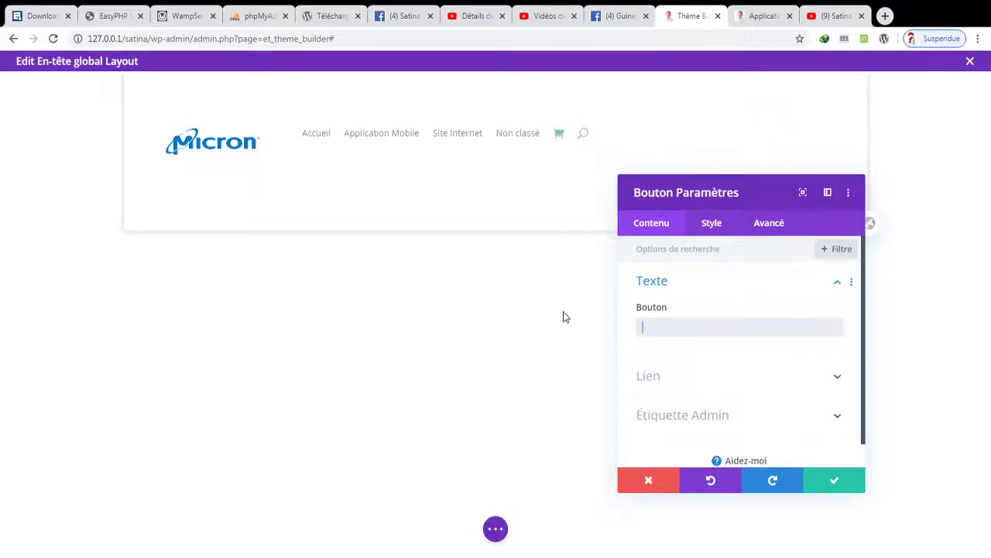
type("S'inscrire")
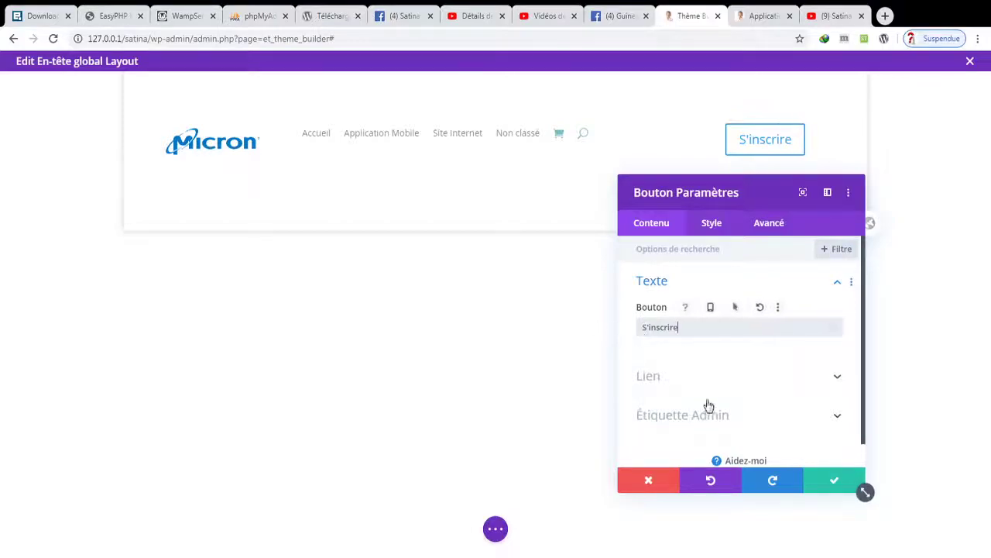
left_click(780, 379)
left_click(701, 307)
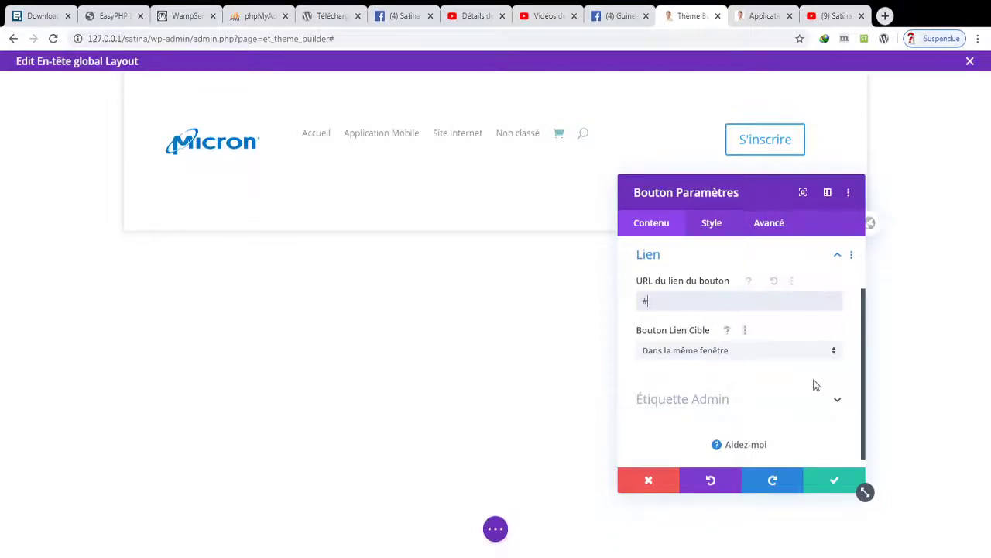
left_click_drag(866, 393, 856, 298)
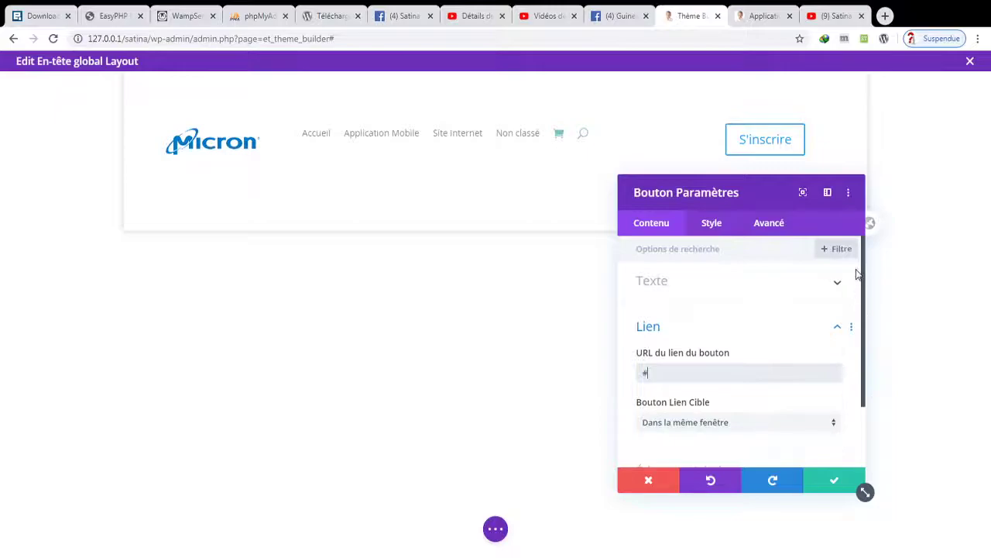
left_click(811, 282)
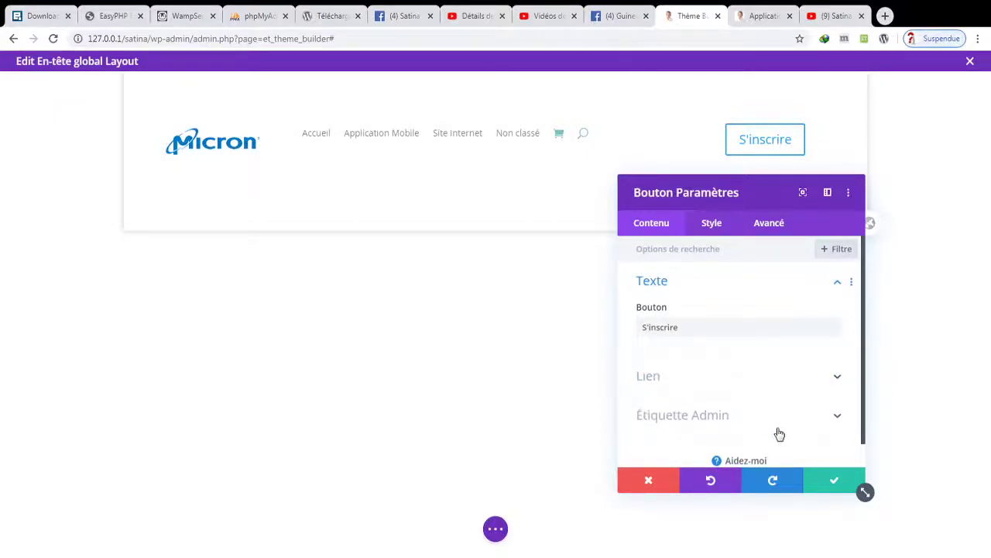
left_click(826, 479)
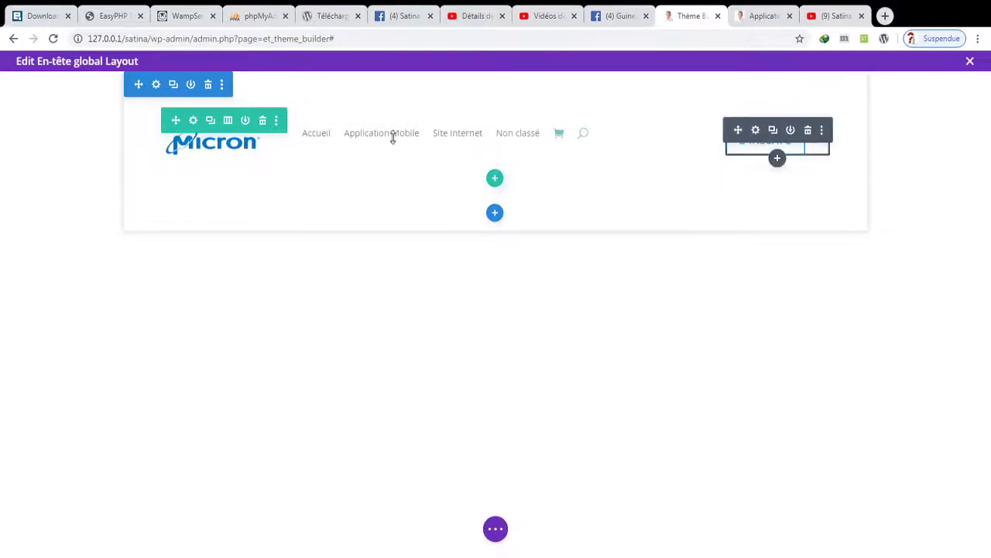
- Enable custom button styles with white text and an orange background on S'inscrire
left_click(755, 131)
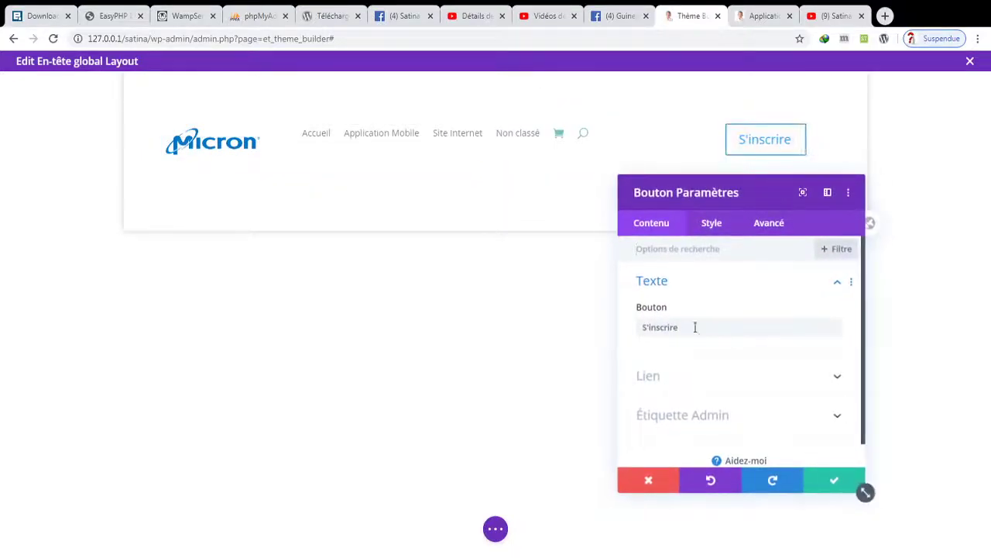
left_click(711, 223)
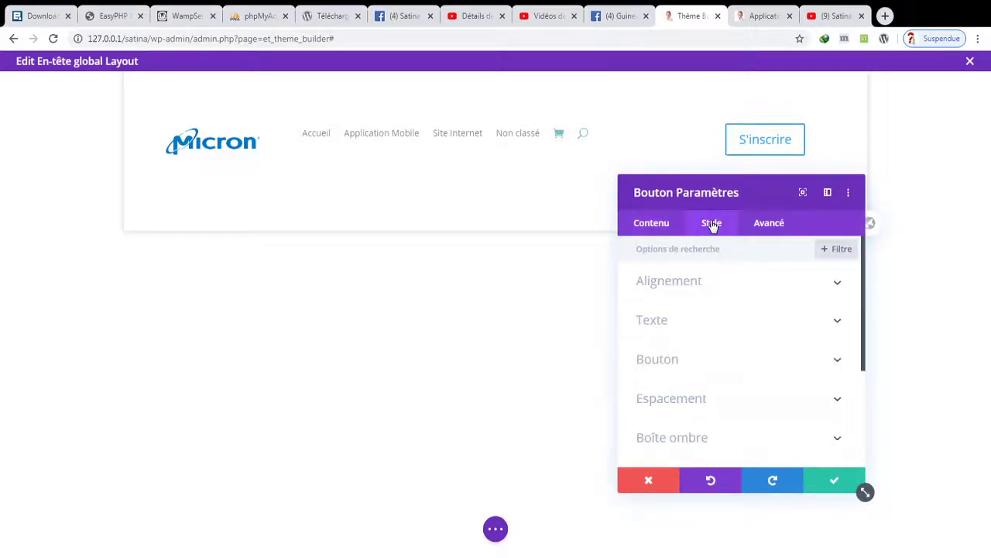
left_click(700, 283)
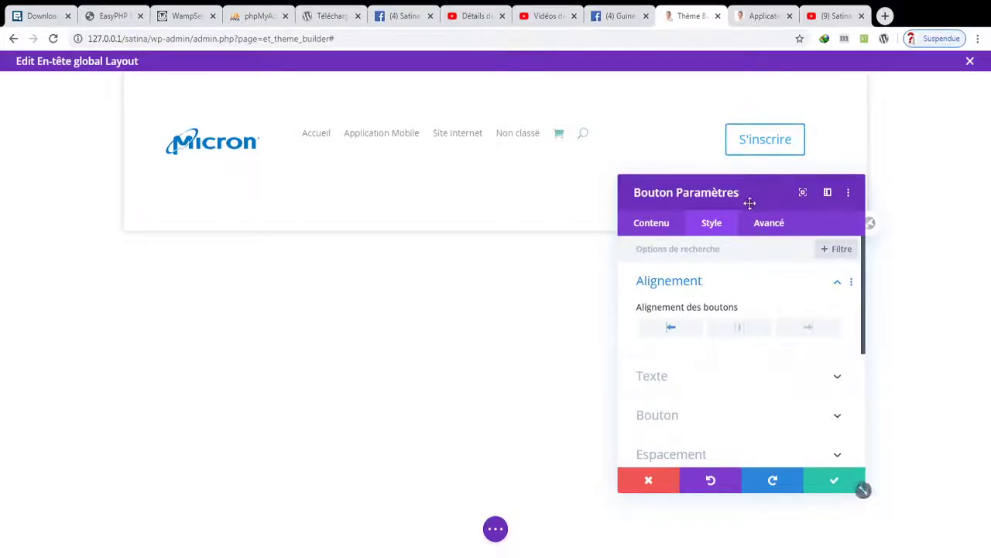
left_click(723, 380)
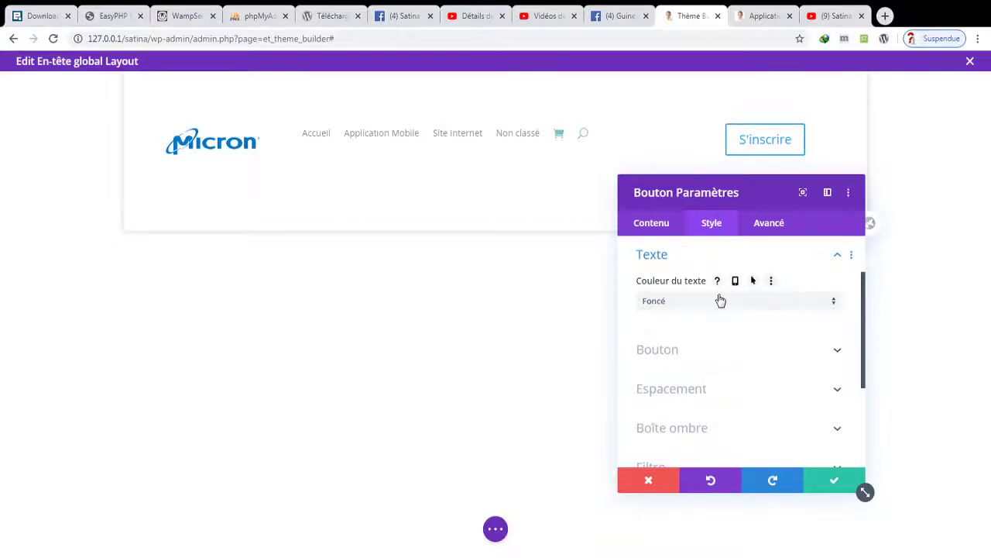
left_click(718, 351)
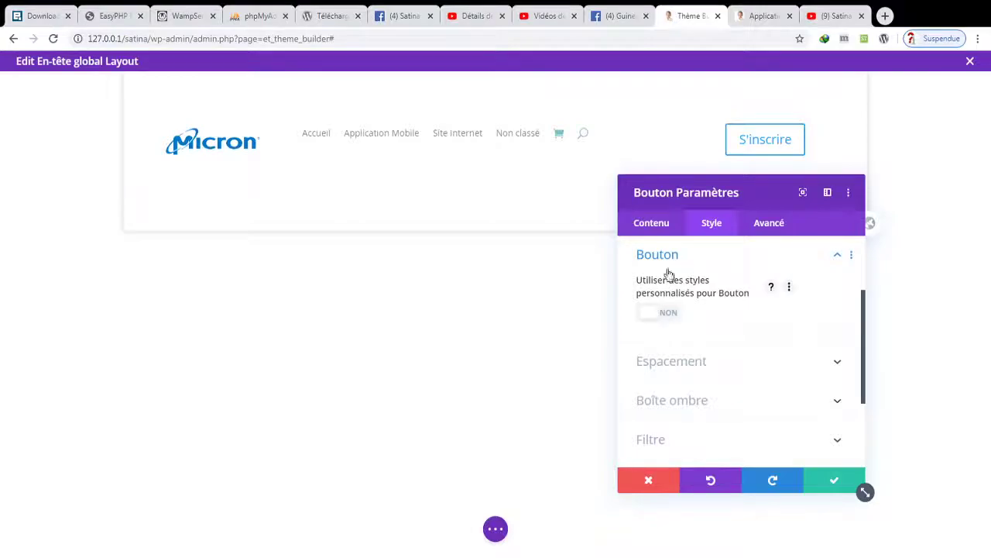
left_click(668, 316)
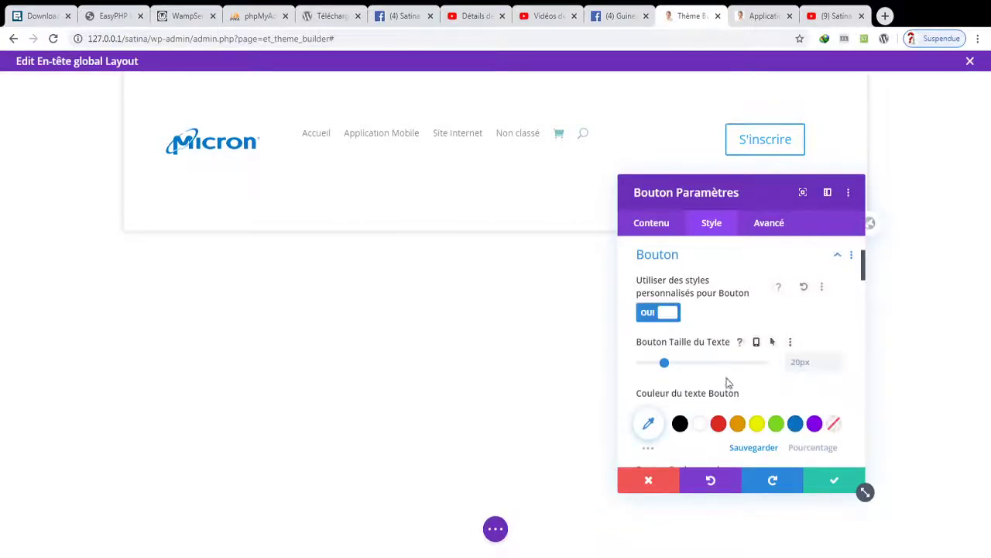
left_click(719, 424)
left_click(740, 424)
left_click(699, 425)
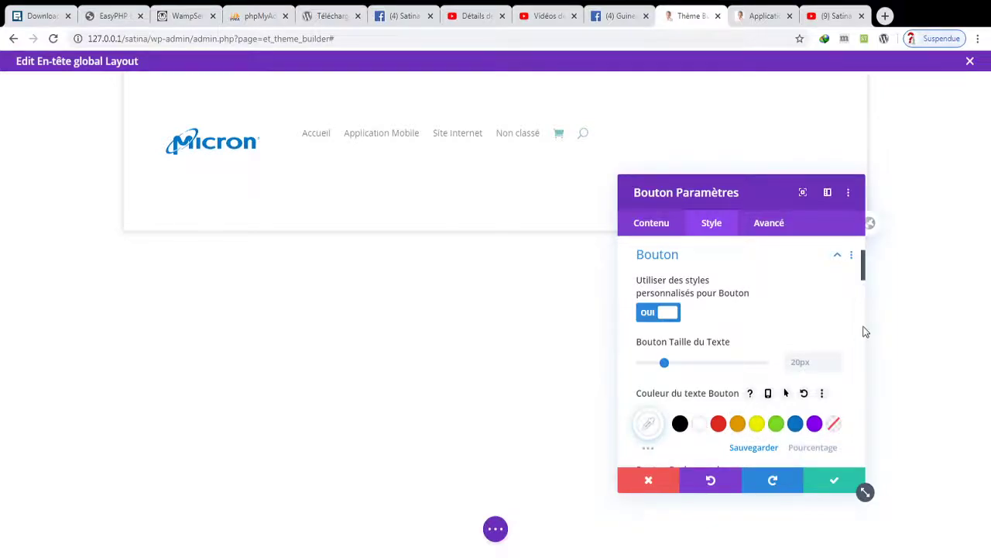
left_click_drag(865, 277, 868, 303)
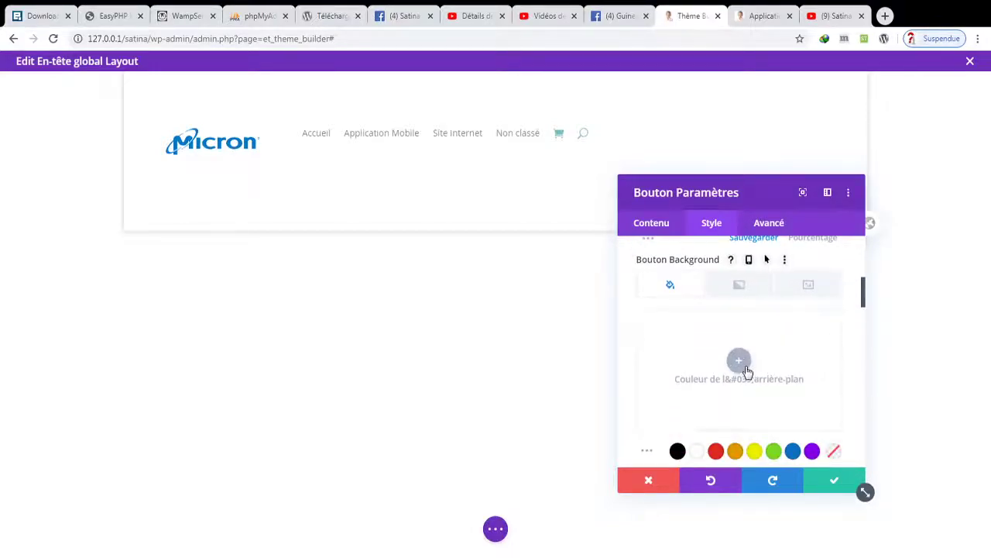
left_click(736, 453)
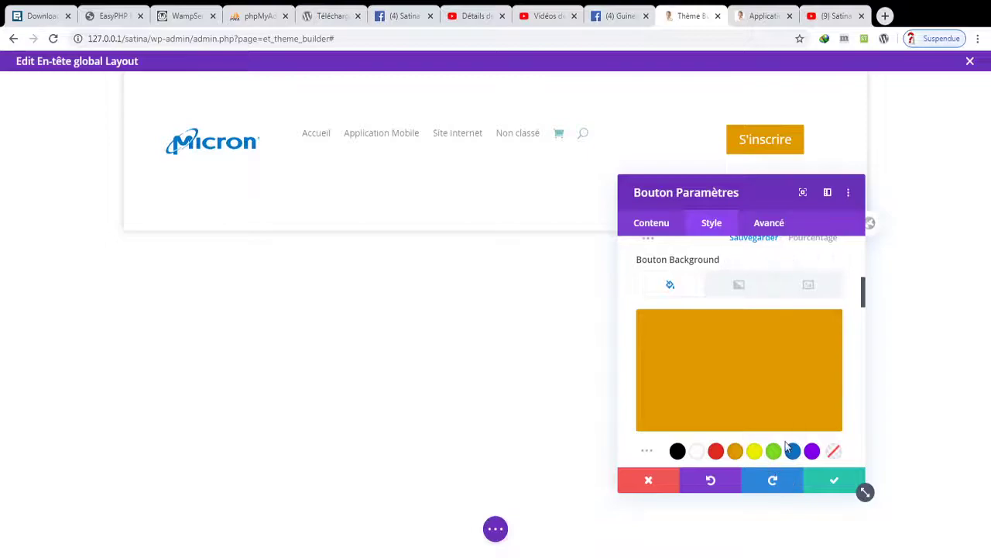
left_click_drag(863, 302, 863, 341)
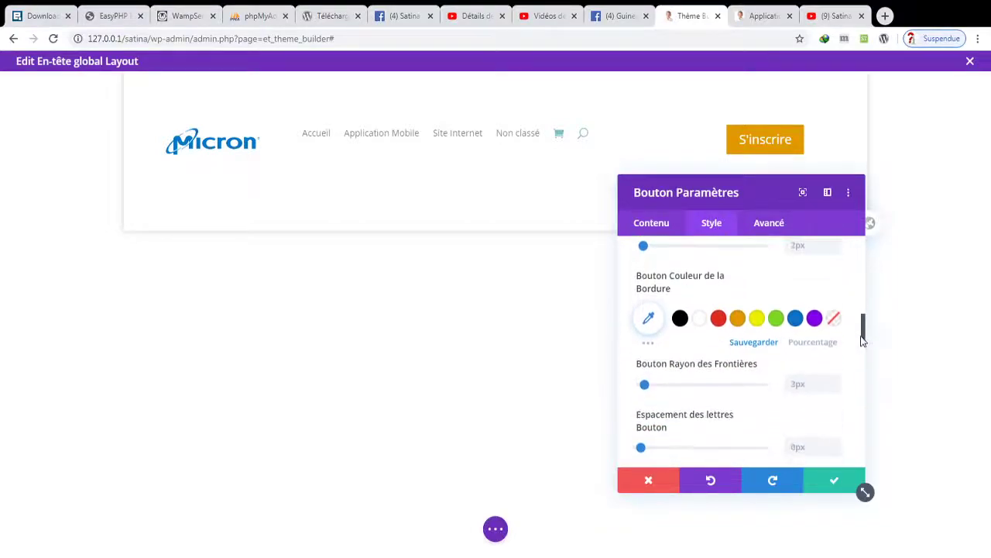
- Give the button a transparent border and 30px radius, keep 0px letter spacing, and save
left_click(834, 318)
left_click_drag(863, 334, 863, 351)
left_click_drag(645, 306, 678, 307)
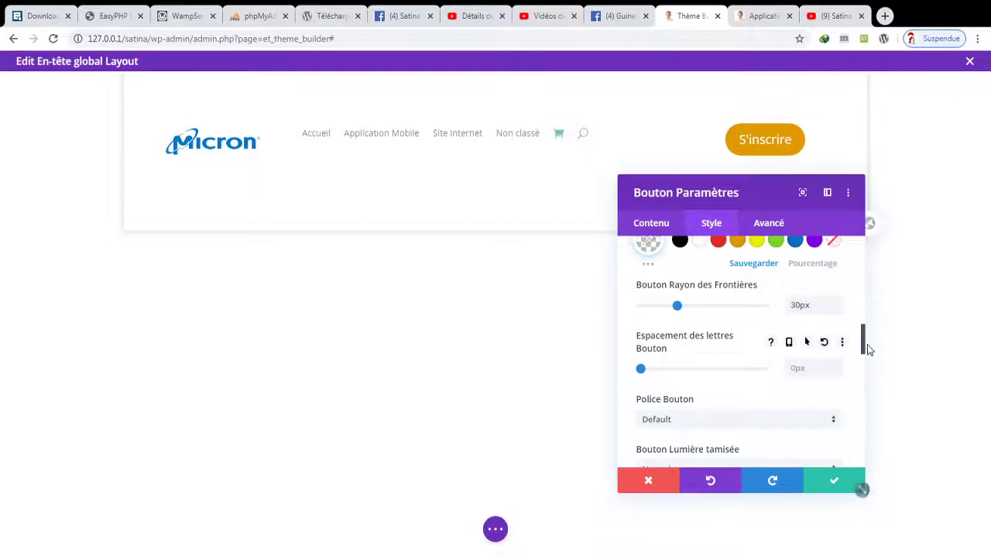
left_click_drag(862, 345, 865, 358)
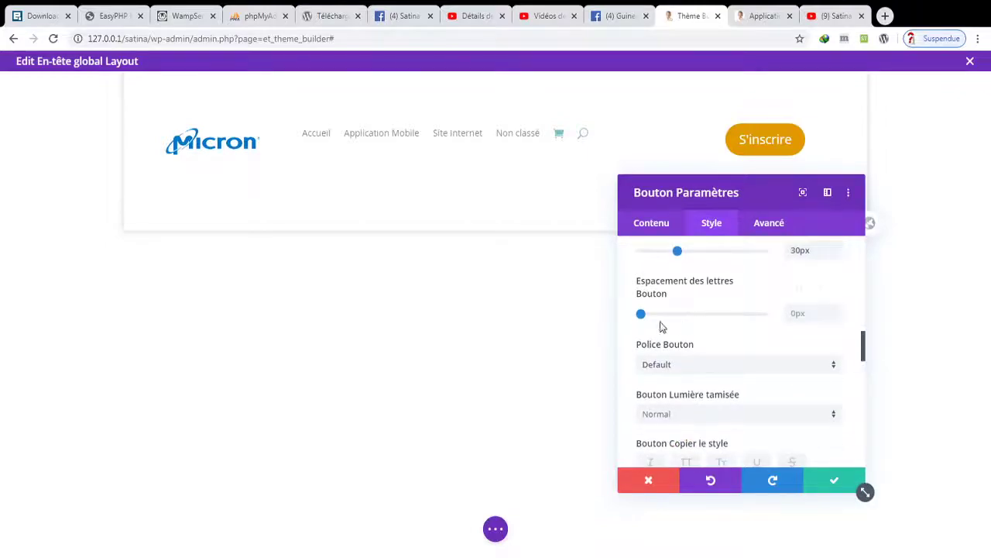
left_click_drag(641, 313, 667, 314)
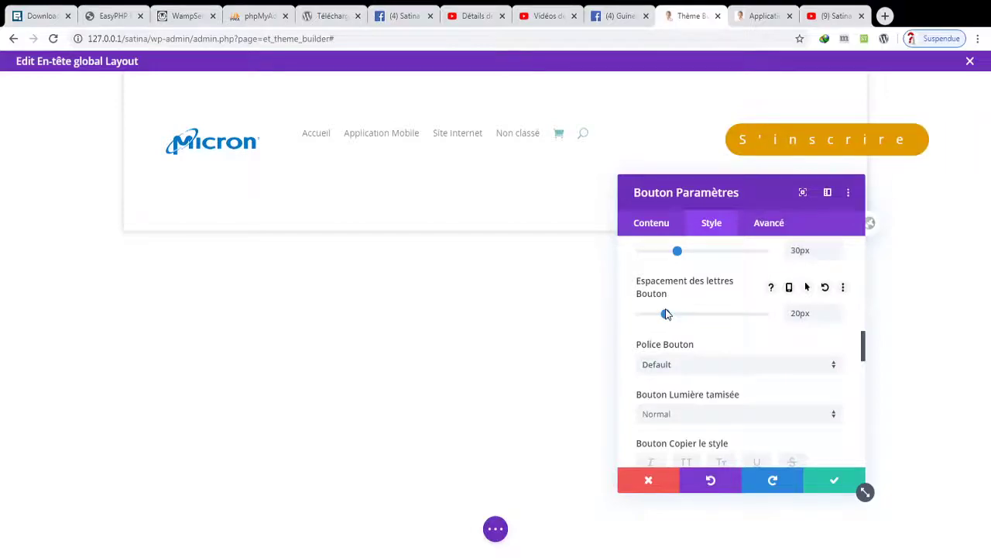
left_click(826, 288)
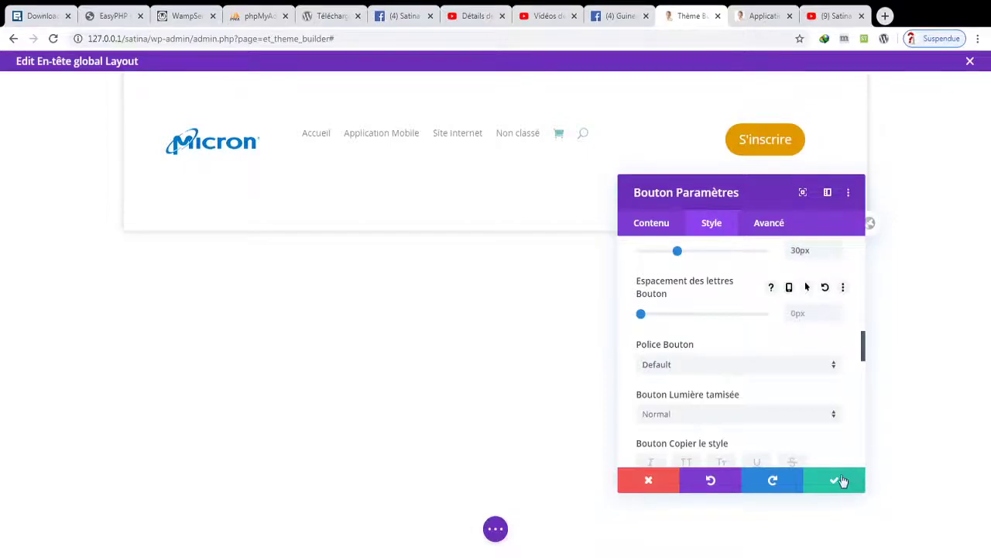
left_click(835, 481)
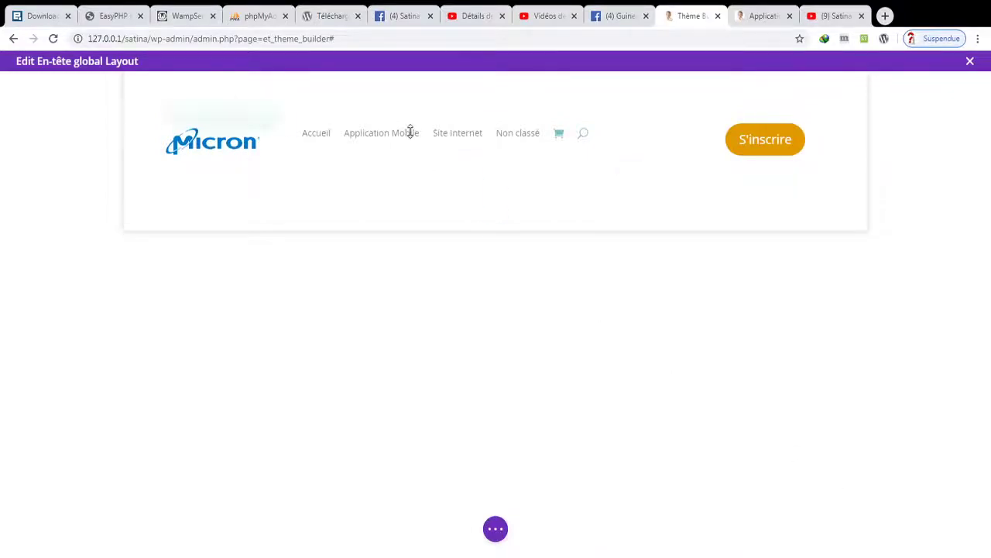
- Set the menu layout to Centré with submenus opening Vers le bas
mouse_move(446, 138)
left_click(473, 131)
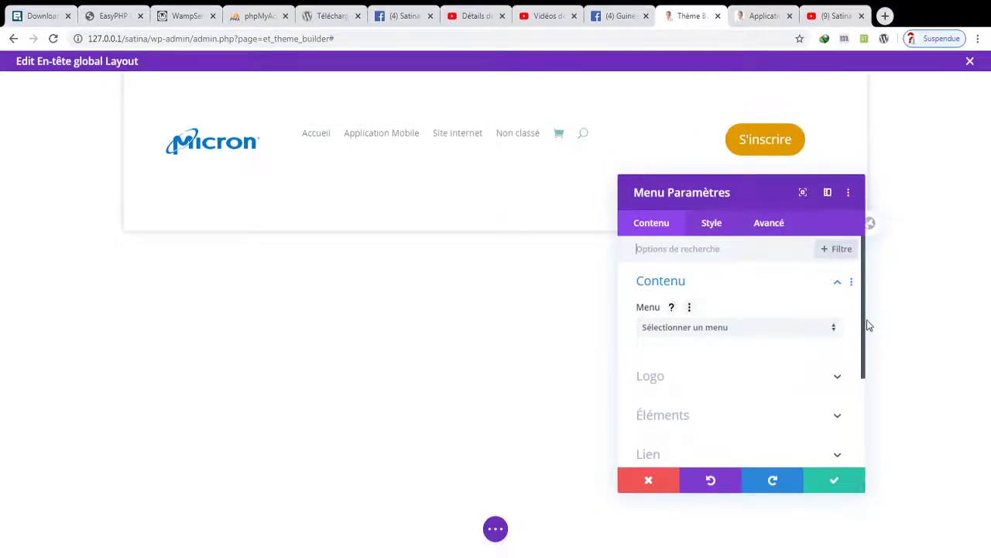
scroll(862, 331, "down", 1)
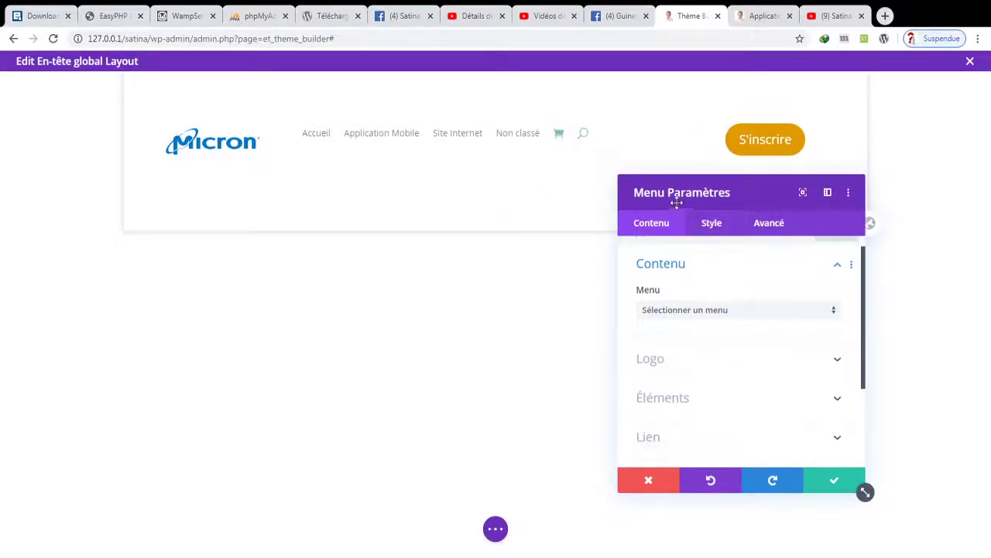
left_click(711, 225)
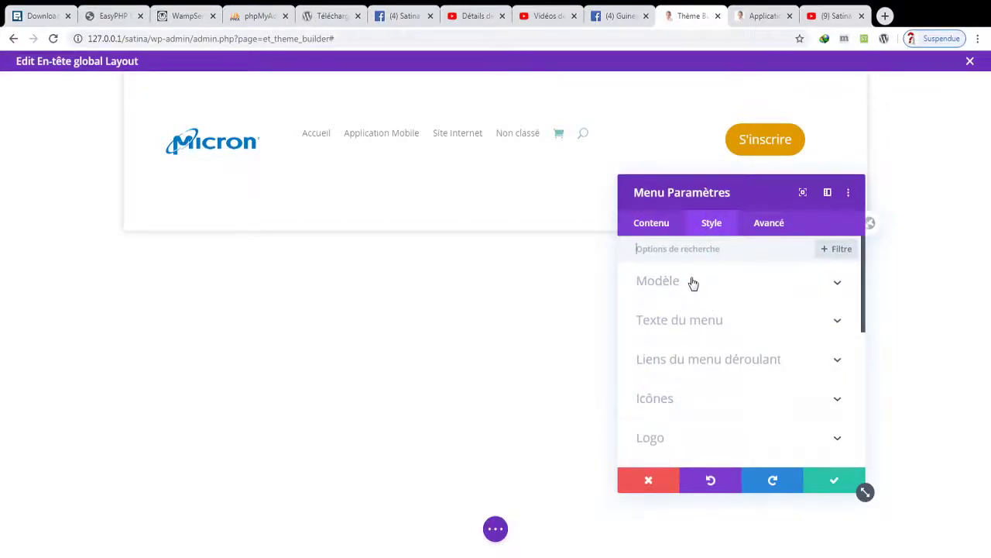
left_click(694, 283)
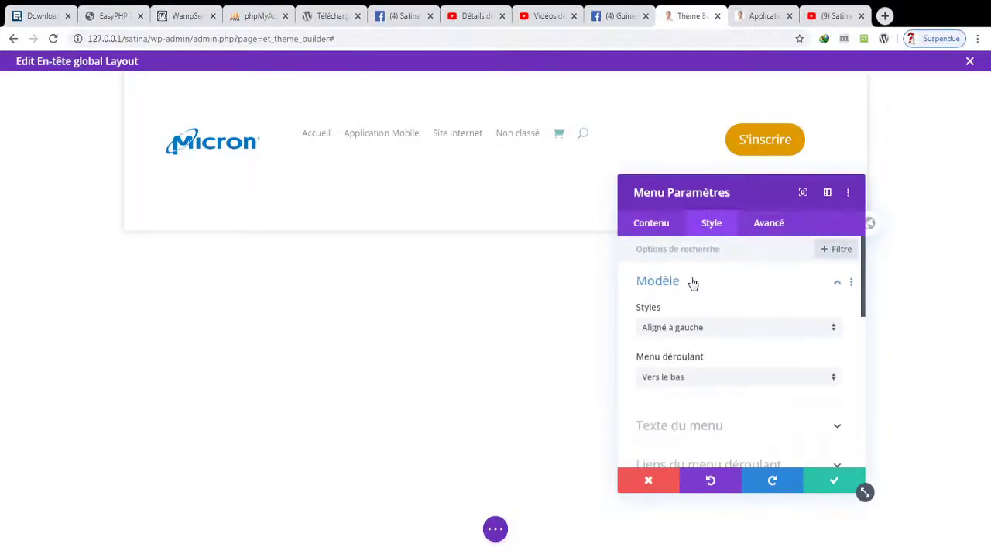
left_click(706, 328)
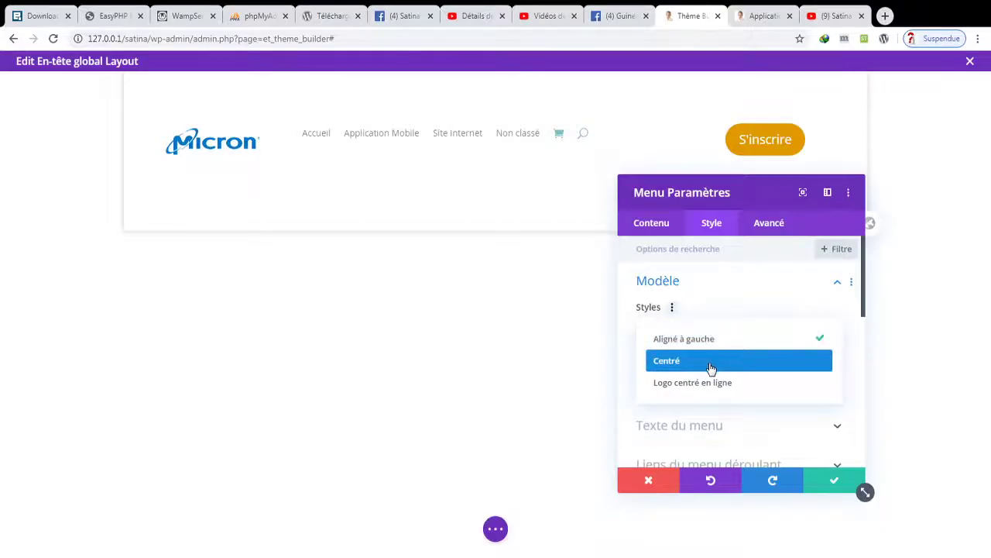
left_click(707, 358)
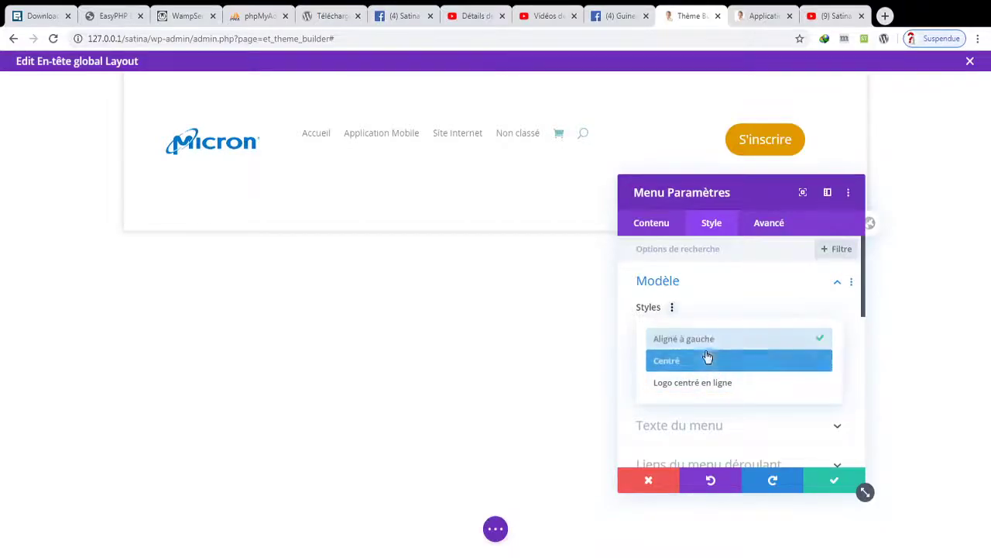
left_click(710, 362)
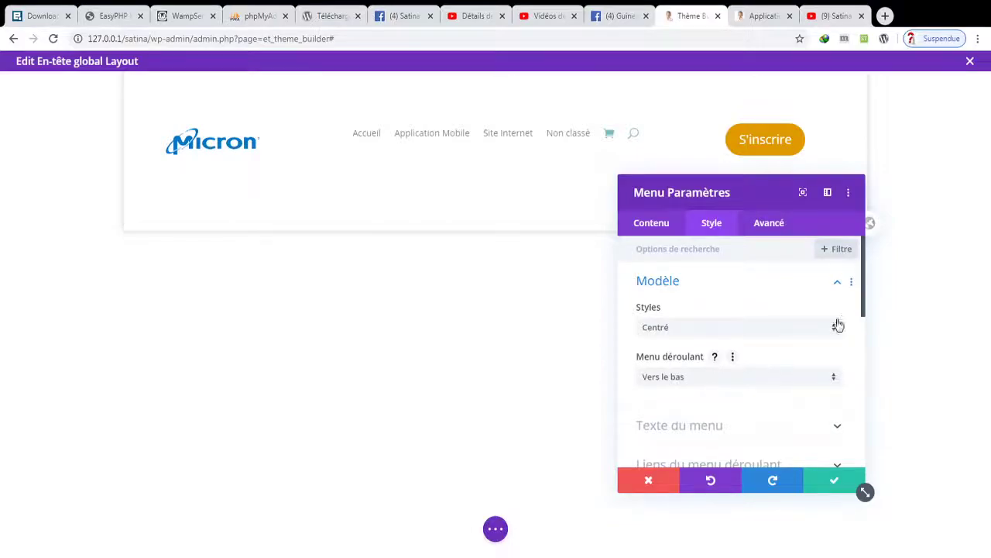
left_click(792, 387)
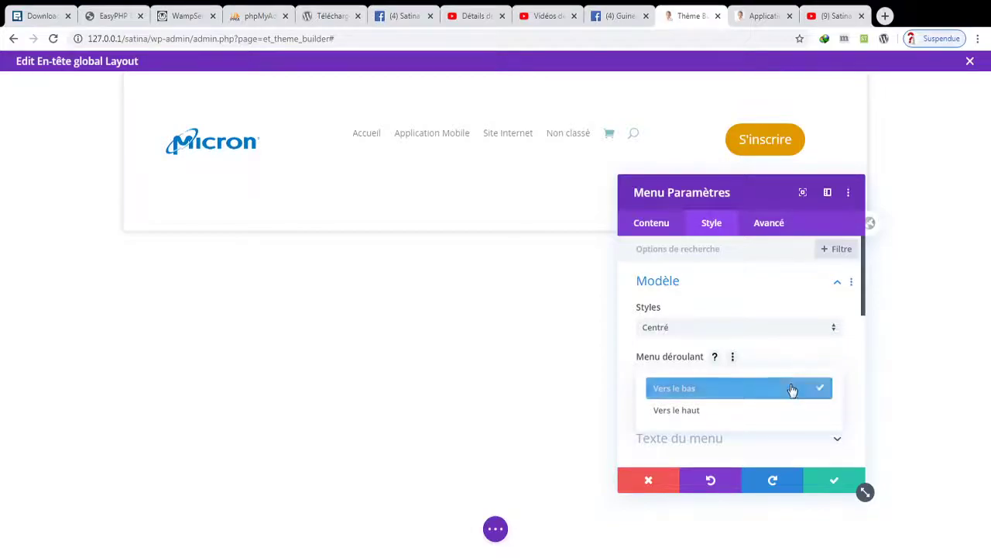
left_click(792, 390)
- Style the menu text in Poppins Semi Gras, 17px, white
scroll(853, 304, "down", 3)
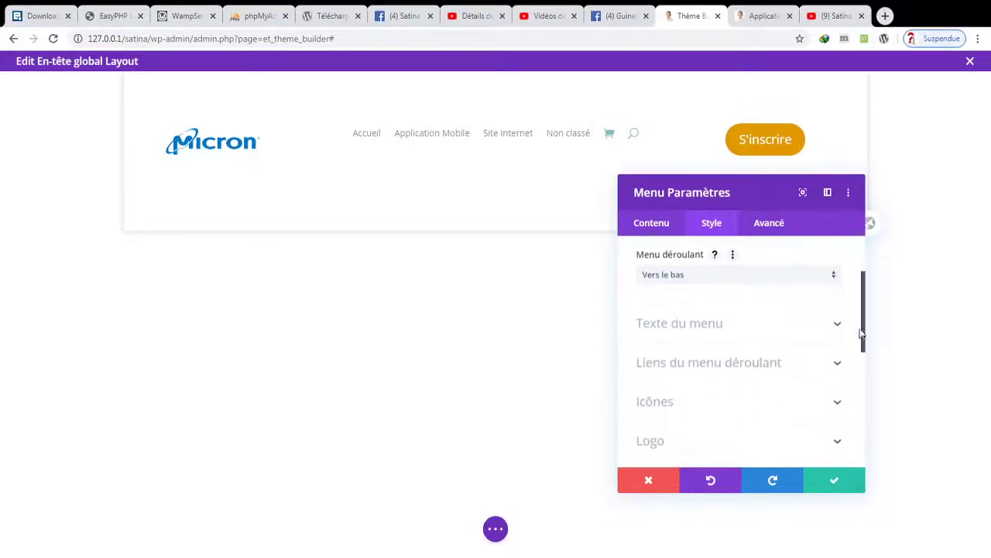
left_click(821, 329)
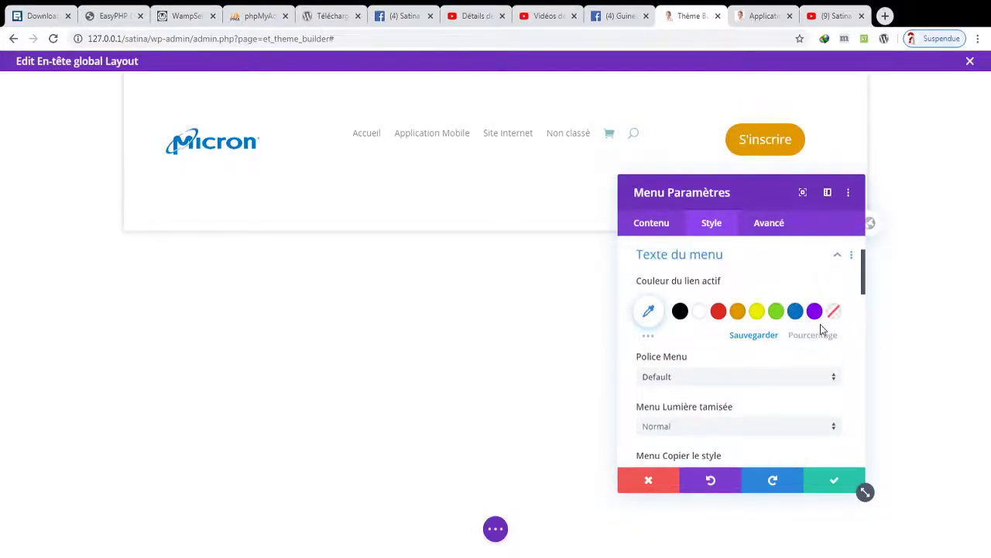
left_click(736, 379)
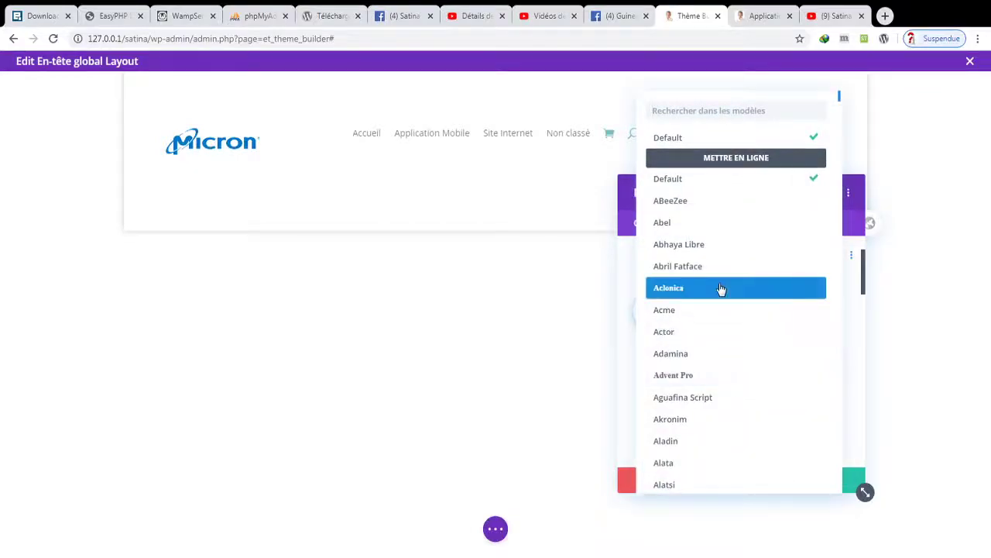
type("pop")
left_click(682, 143)
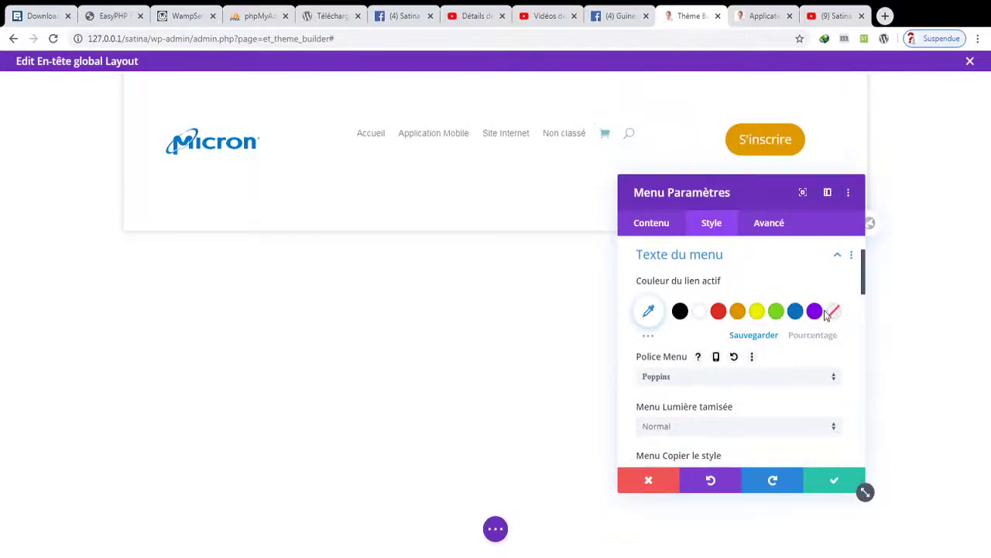
left_click_drag(869, 280, 867, 308)
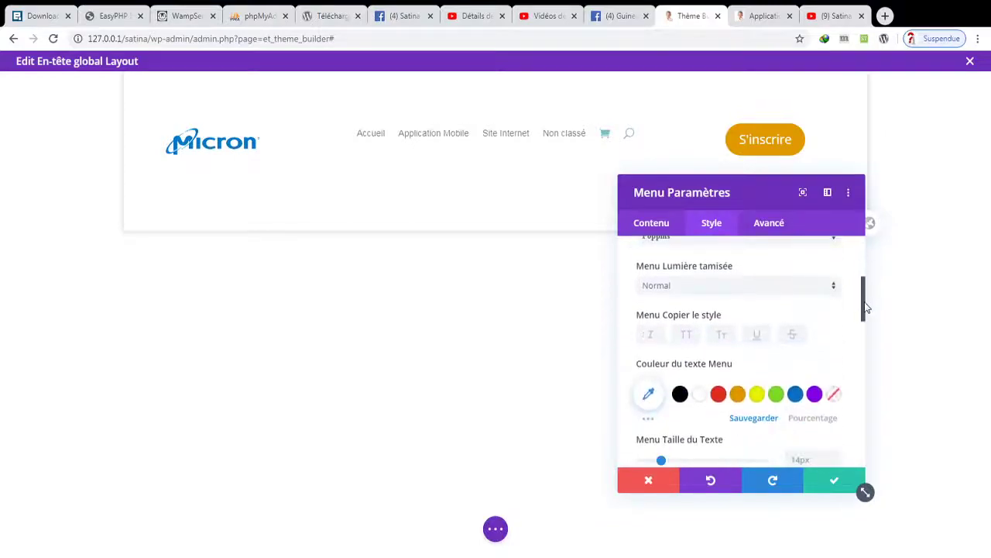
left_click(745, 294)
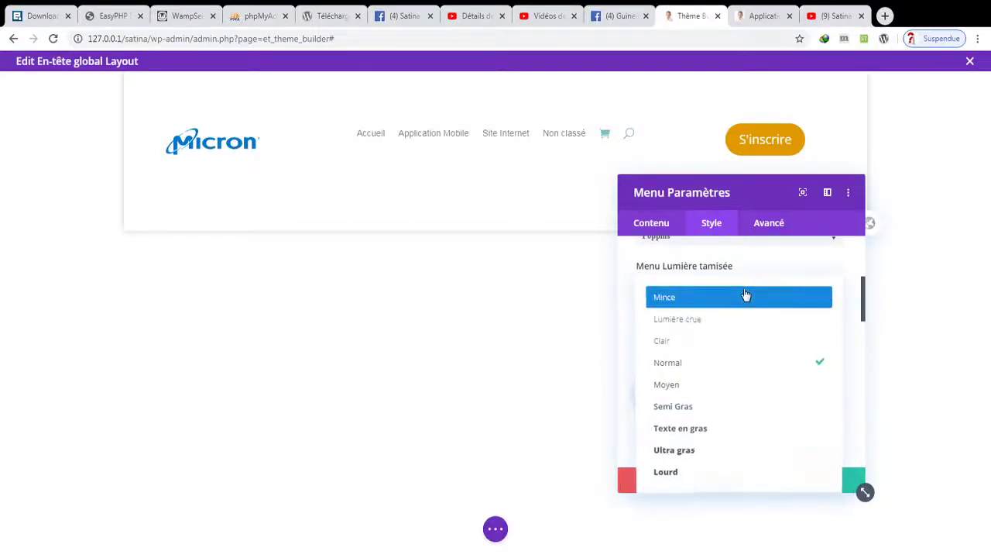
left_click(693, 416)
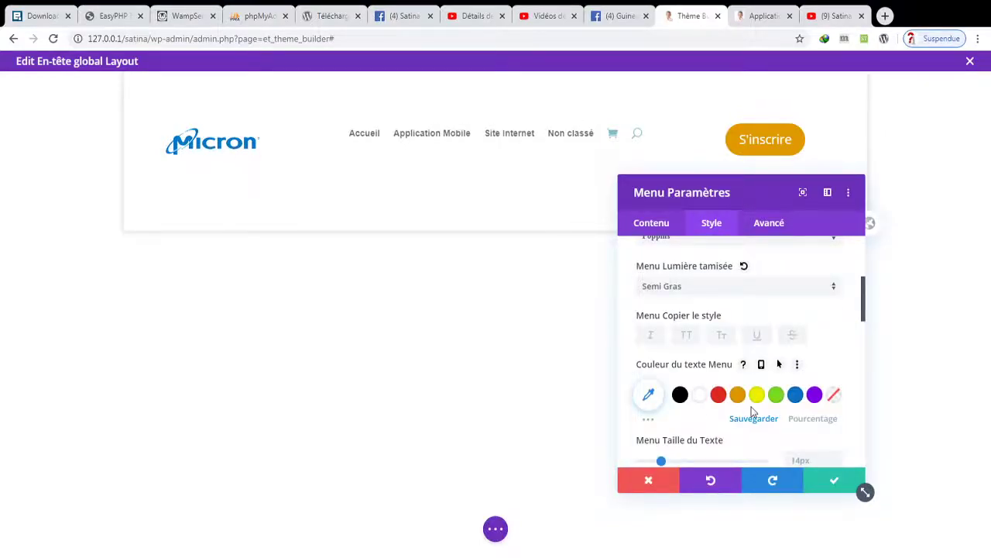
left_click(699, 396)
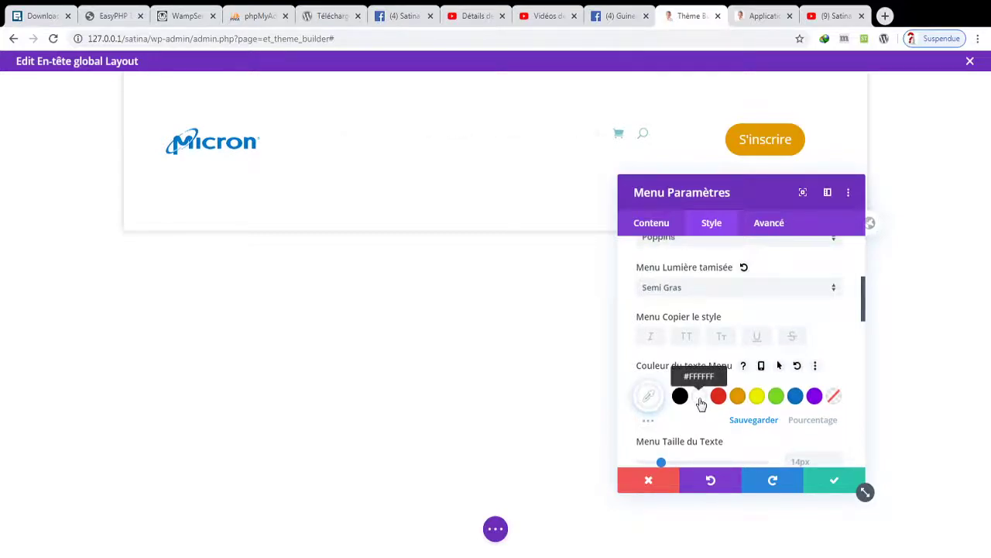
left_click(681, 397)
left_click_drag(668, 468, 695, 464)
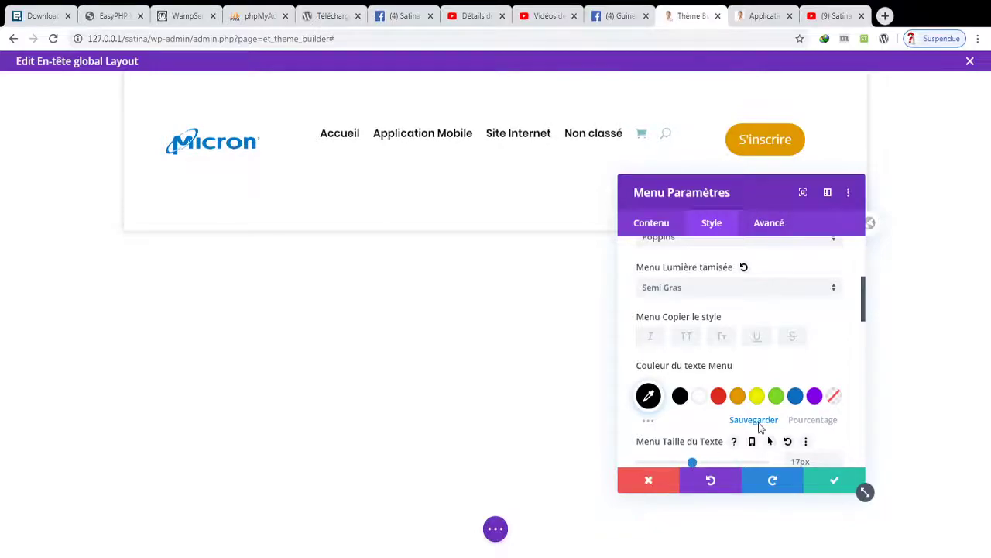
left_click(703, 405)
- Make the active link colour orange #E09900 and apply the menu settings
left_click_drag(865, 316, 874, 296)
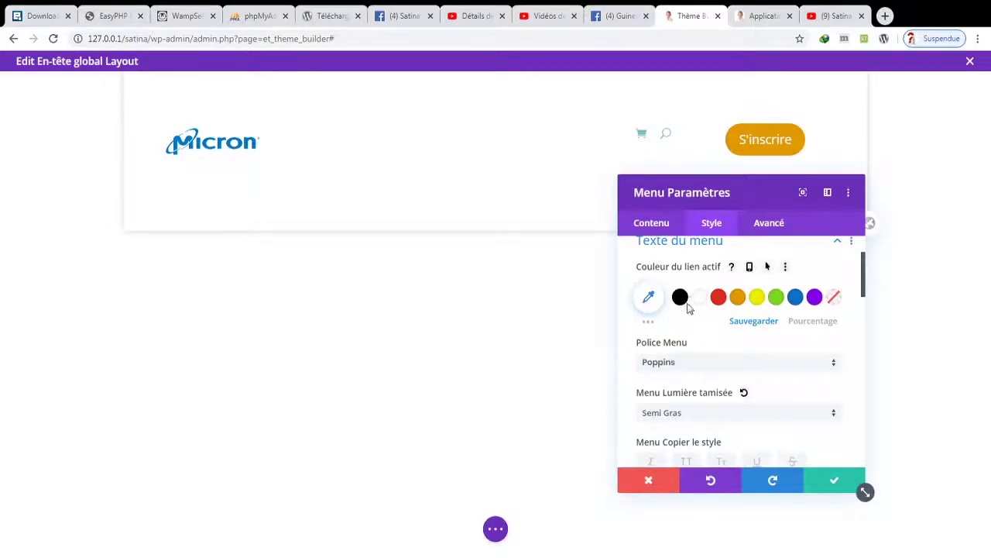
left_click(740, 302)
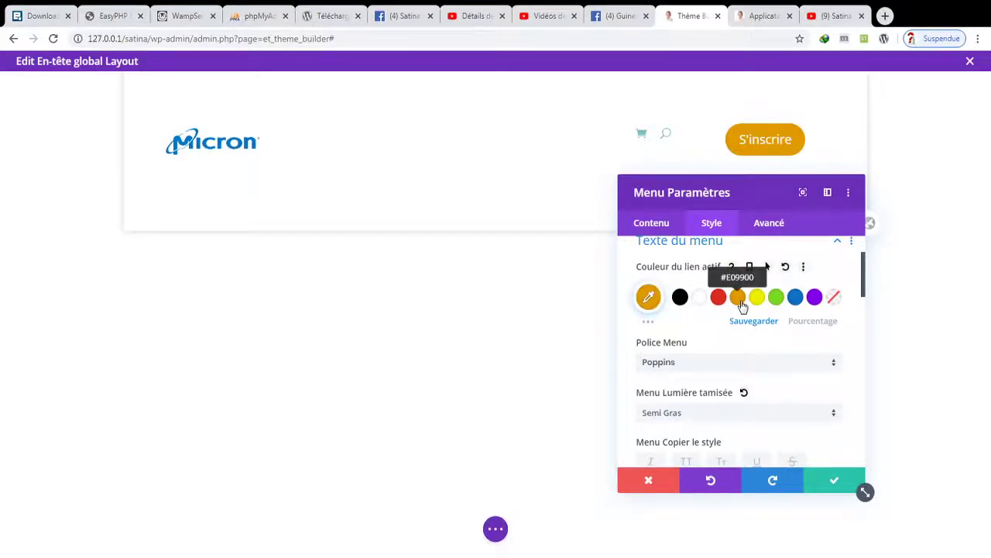
left_click(823, 481)
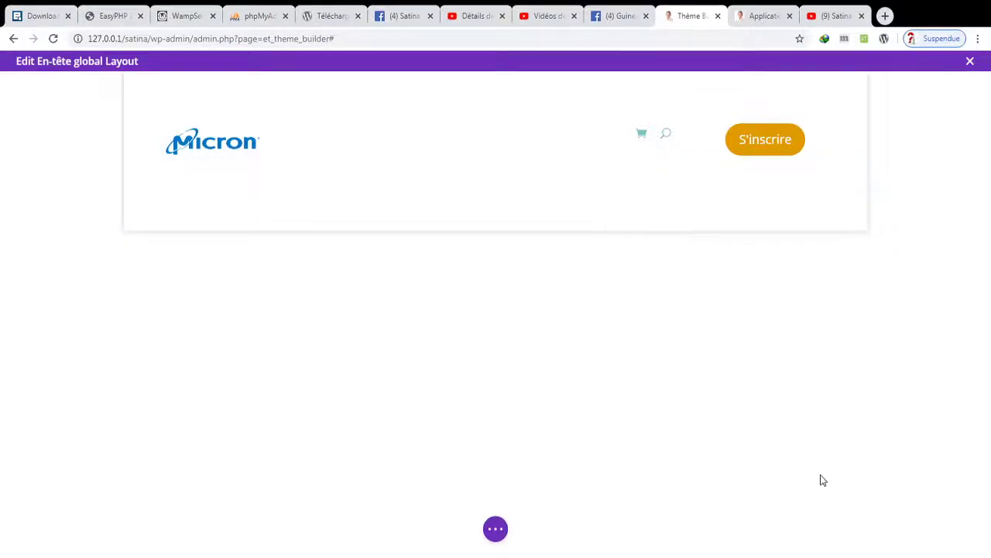
- Save the header layout, then try and remove a blue section background colour
left_click(496, 530)
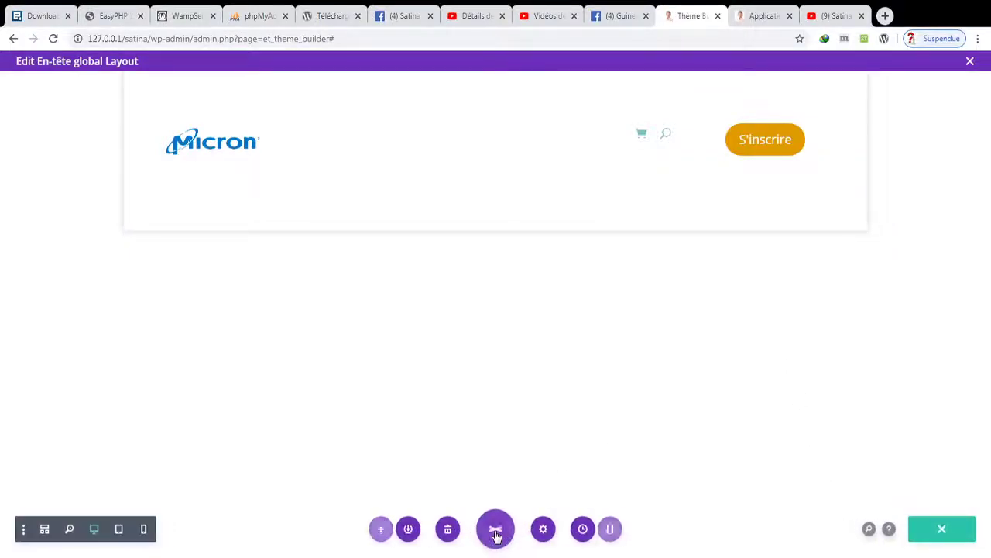
left_click(933, 528)
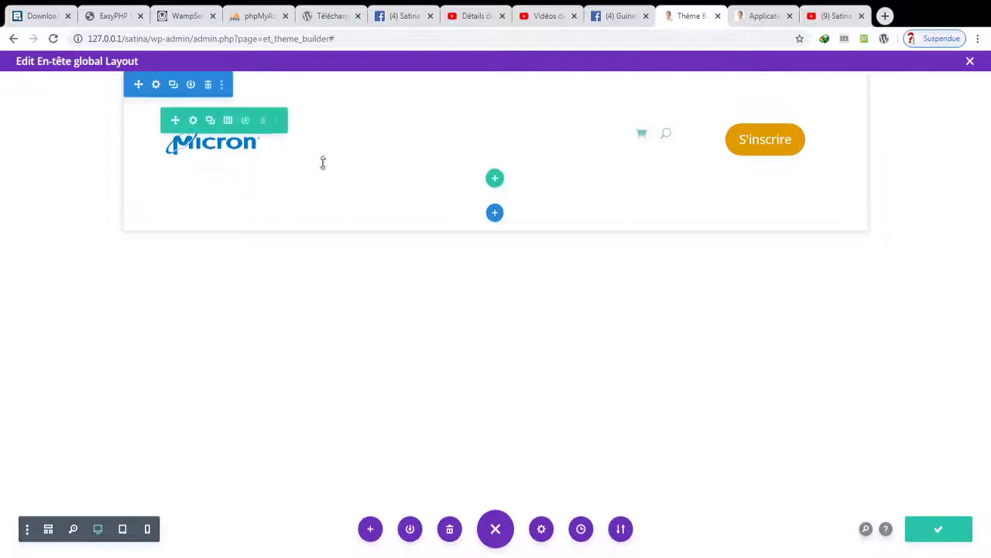
left_click(155, 85)
left_click(655, 321)
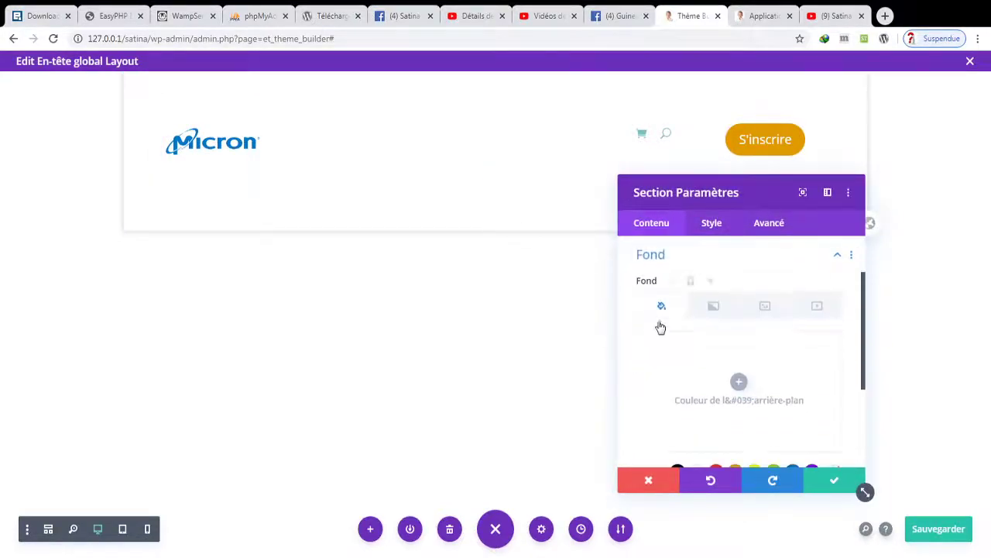
left_click_drag(861, 341, 867, 372)
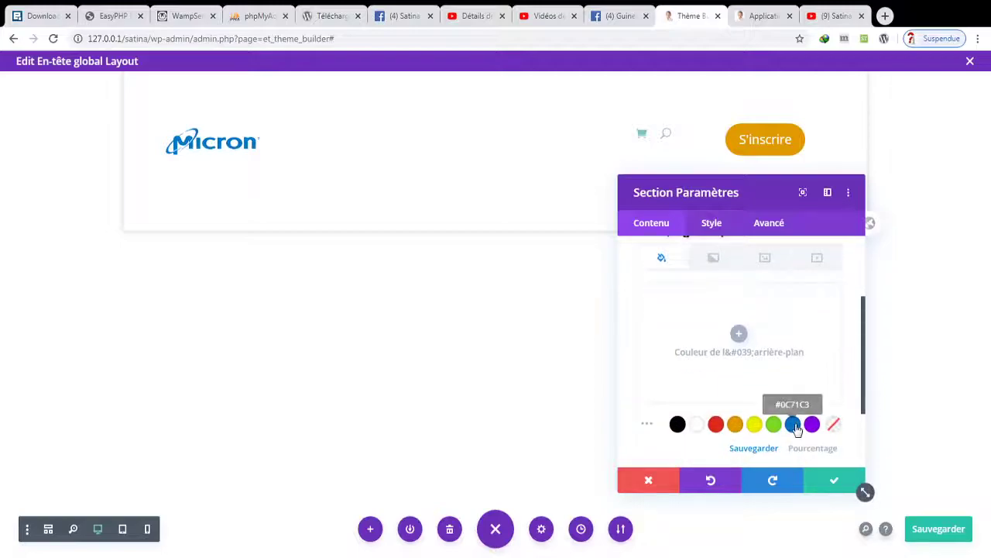
left_click(793, 425)
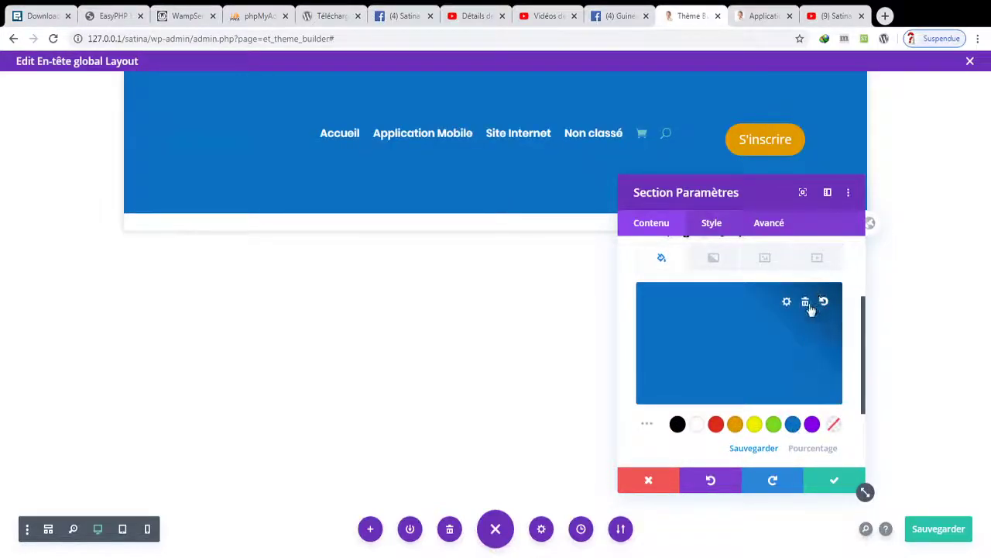
left_click(808, 306)
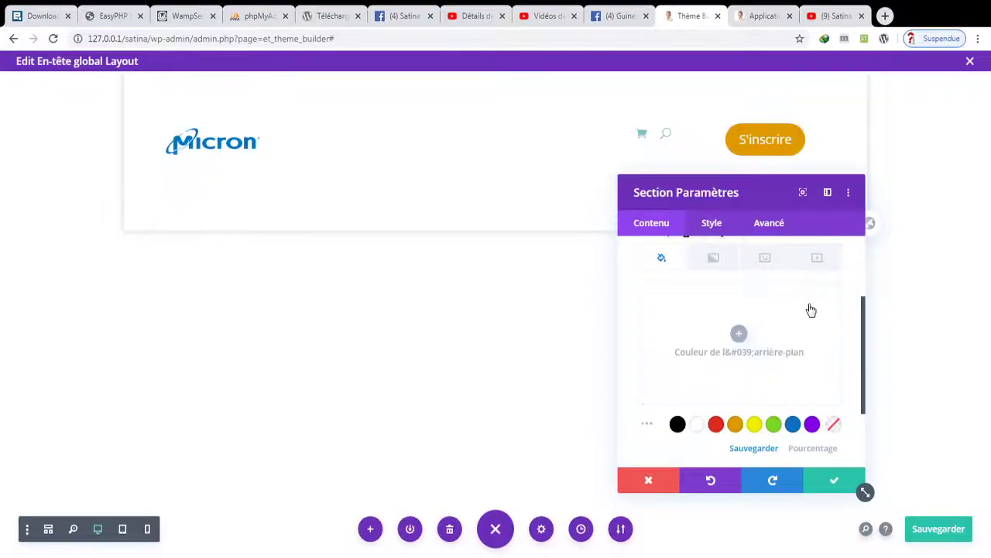
- Add a section gradient from green #90b524 to dark green rgba(14,53,14,0.88)
left_click(708, 262)
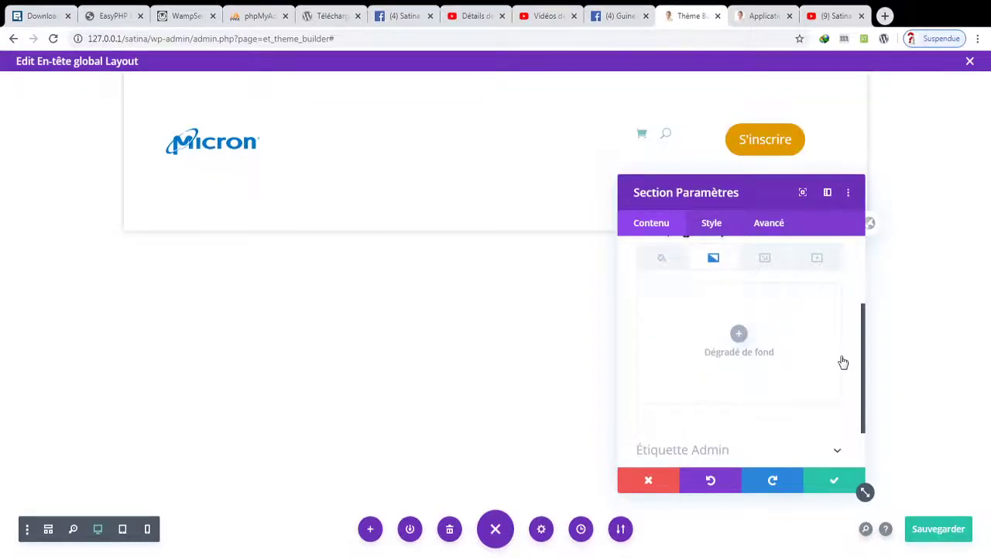
left_click_drag(864, 361, 864, 376)
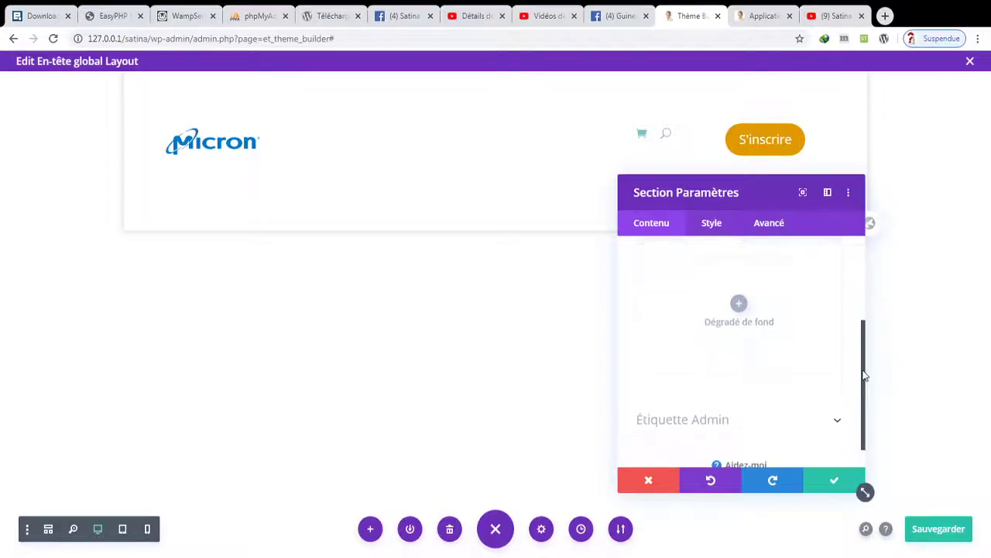
left_click(740, 304)
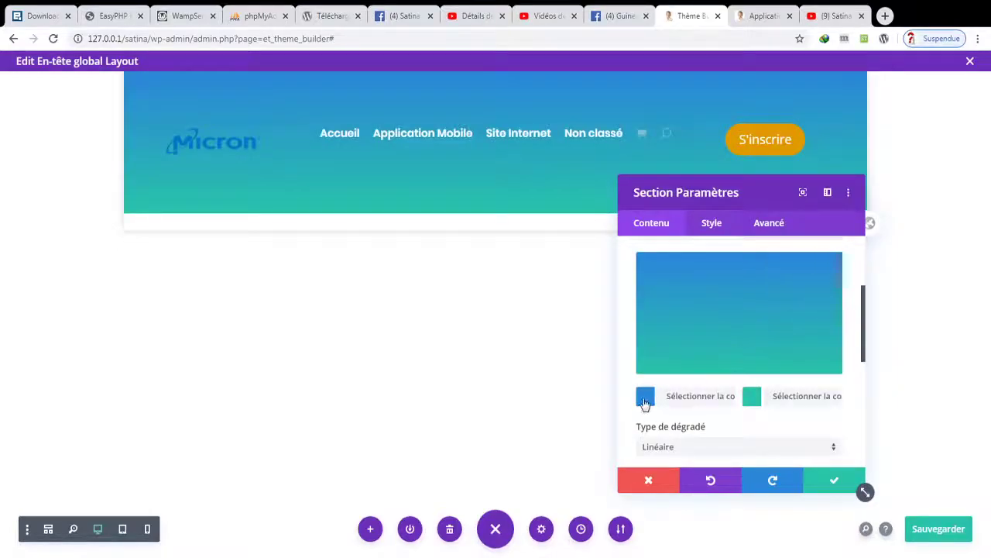
left_click(645, 396)
left_click_drag(688, 347, 680, 289)
left_click(752, 448)
left_click_drag(740, 351, 707, 351)
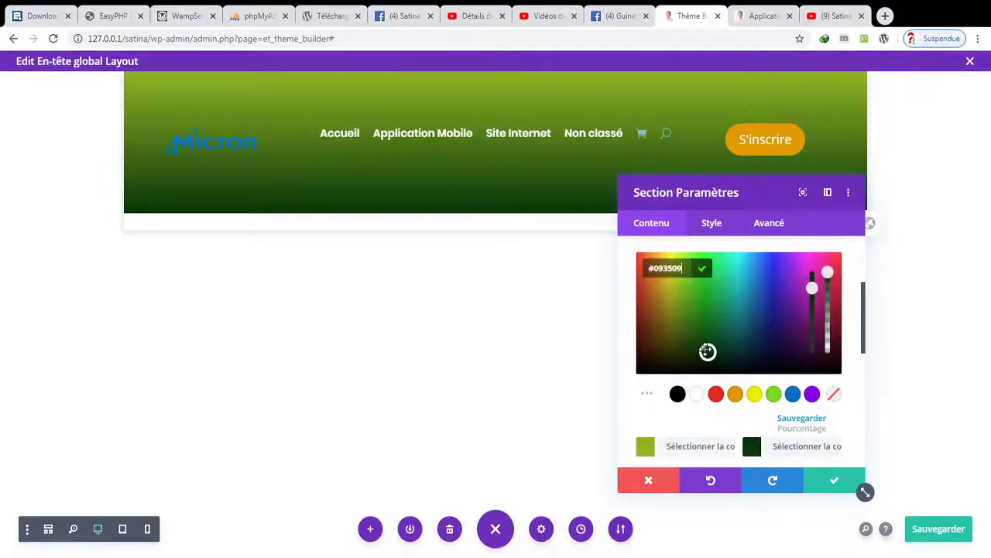
left_click_drag(864, 346, 812, 348)
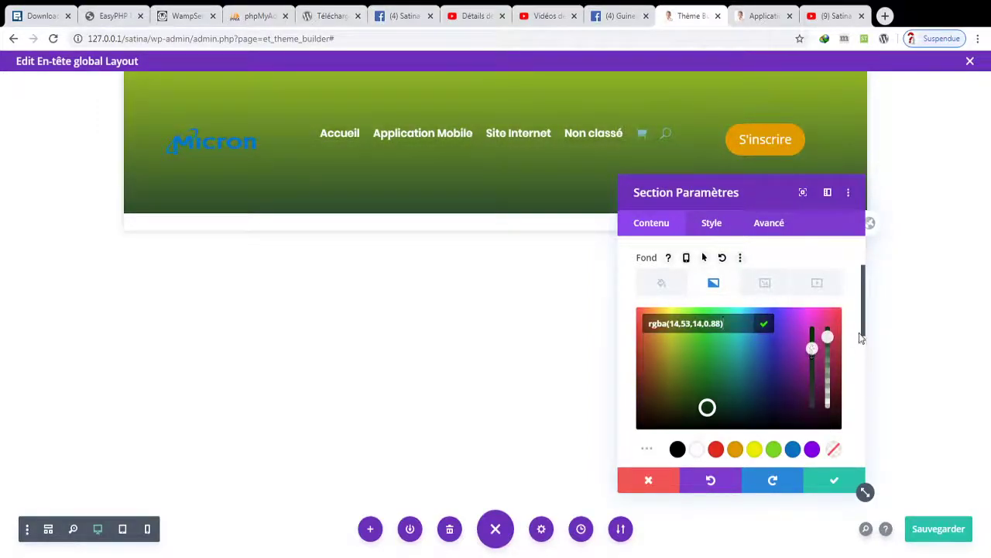
- Set the header section's background image to the dark-blue curved shape from the media library
left_click(778, 292)
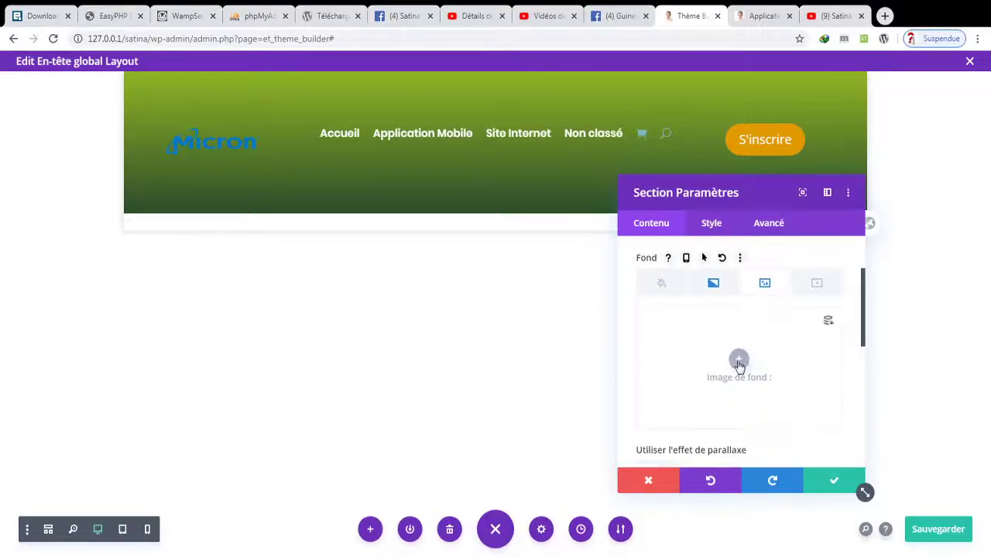
left_click(739, 358)
left_click(389, 216)
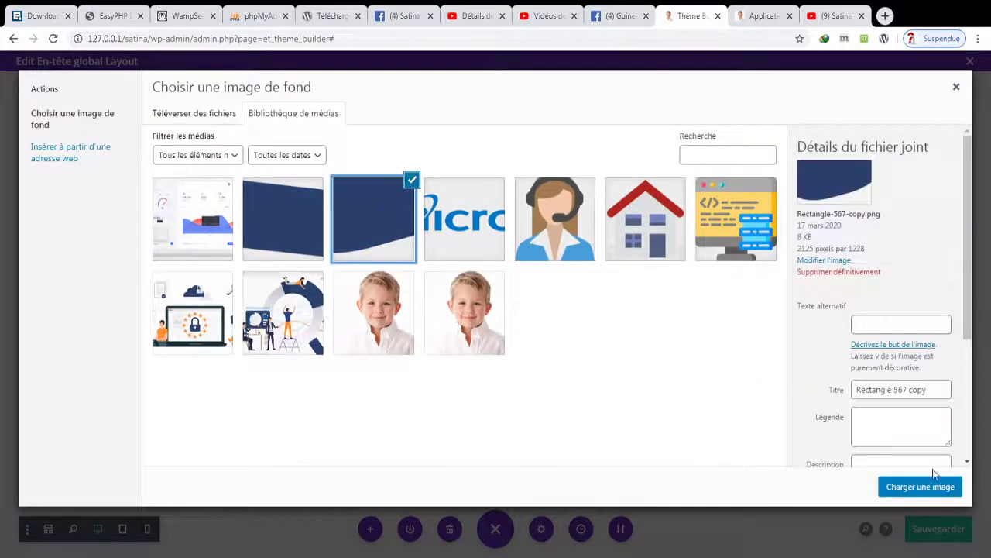
left_click(914, 487)
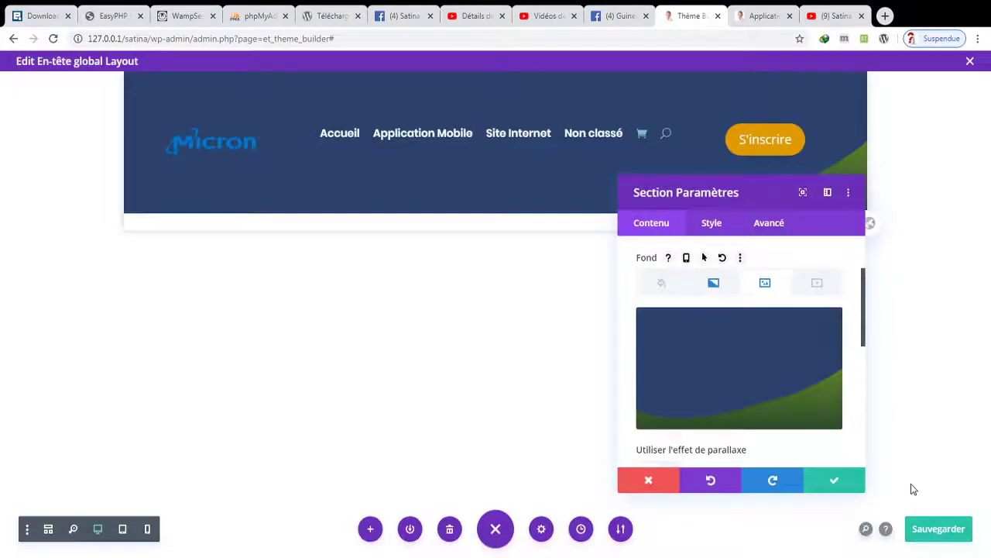
- Delete the section's background gradient and apply the section settings
left_click(713, 283)
left_click(827, 326)
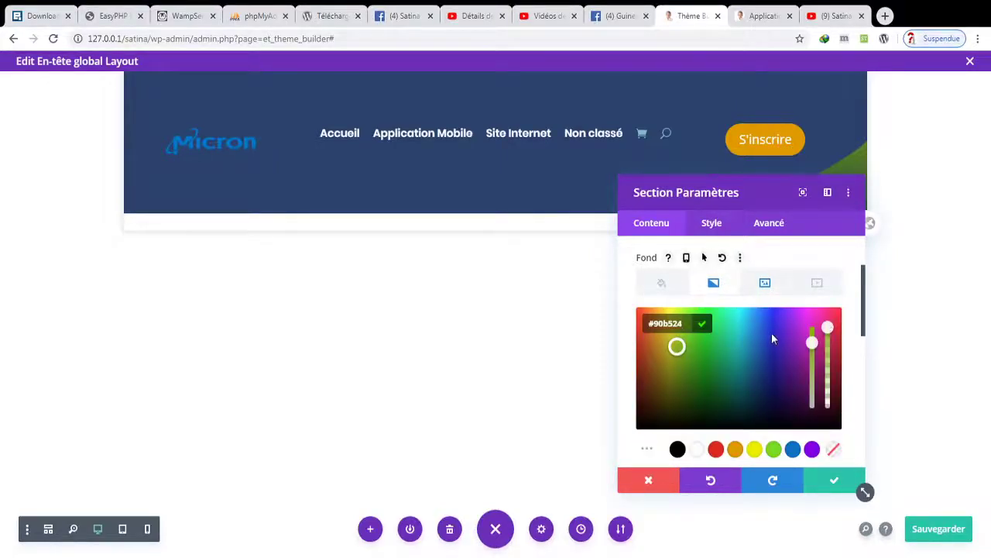
left_click(835, 454)
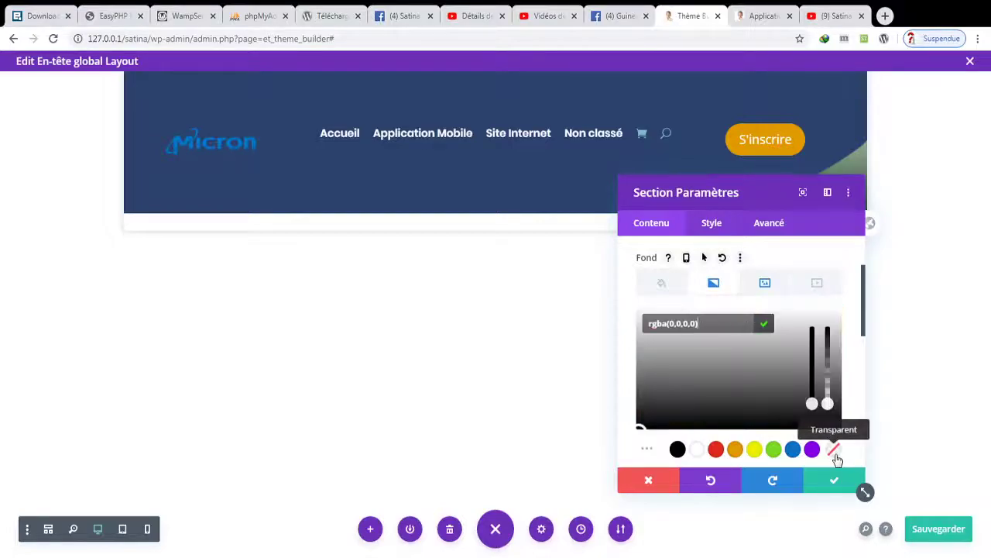
left_click_drag(764, 204, 788, 214)
left_click(830, 339)
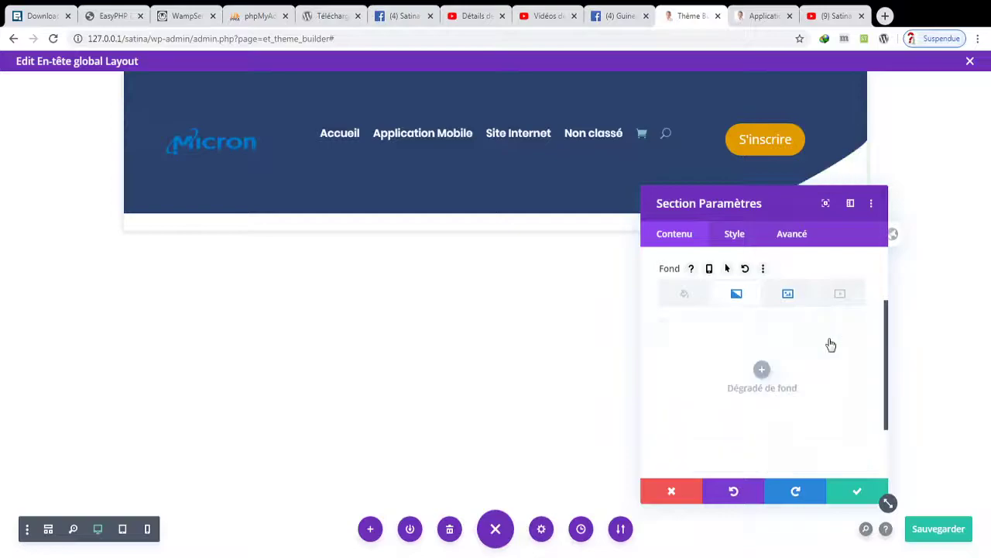
left_click(686, 293)
left_click_drag(890, 369, 892, 413)
left_click(856, 492)
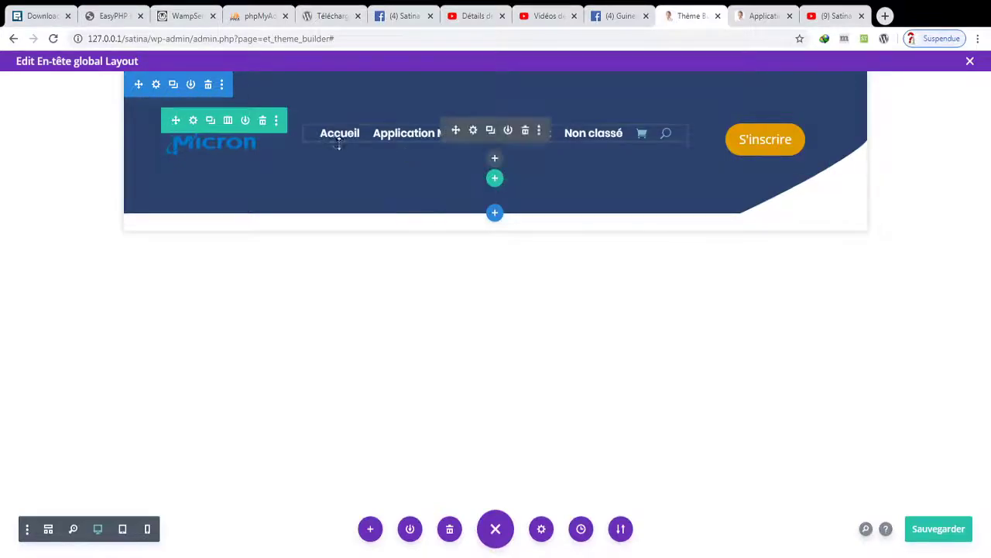
- Give the menu module a 15px top margin in Style > Espacement and save it
left_click(473, 131)
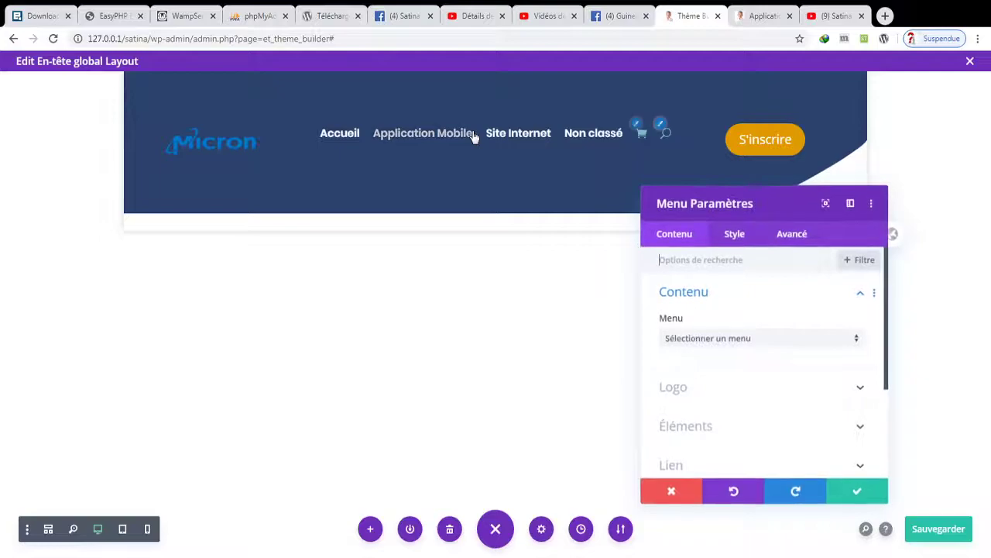
left_click(736, 240)
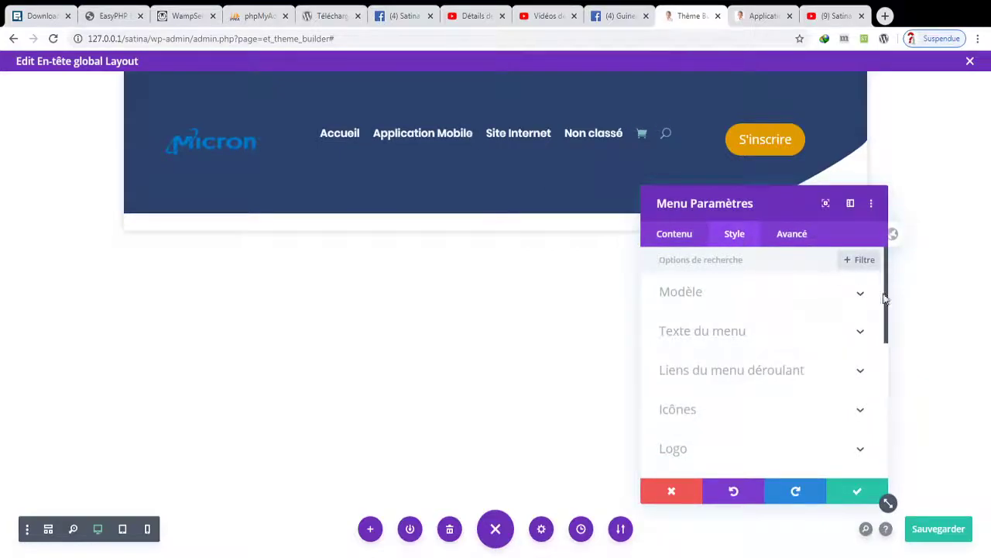
left_click_drag(889, 300, 892, 372)
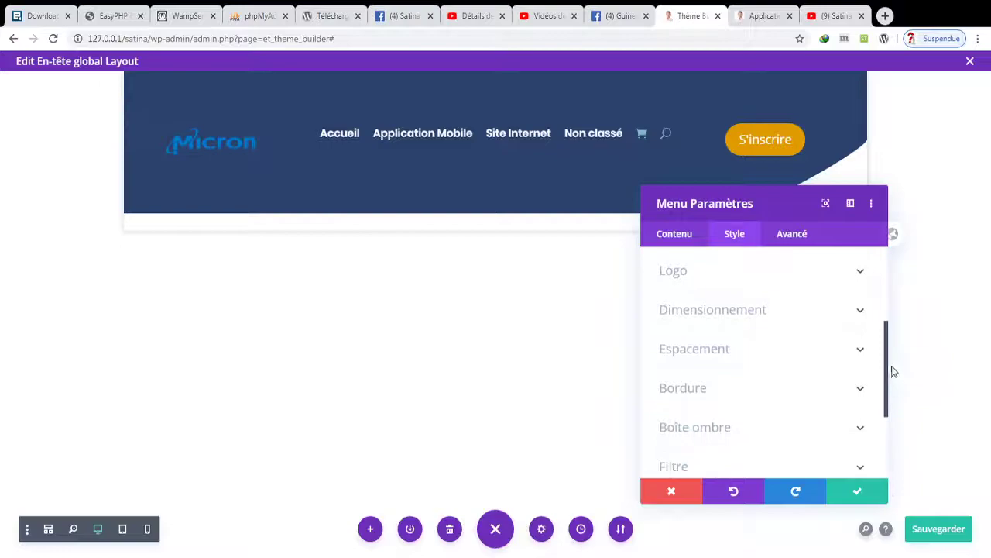
left_click(862, 349)
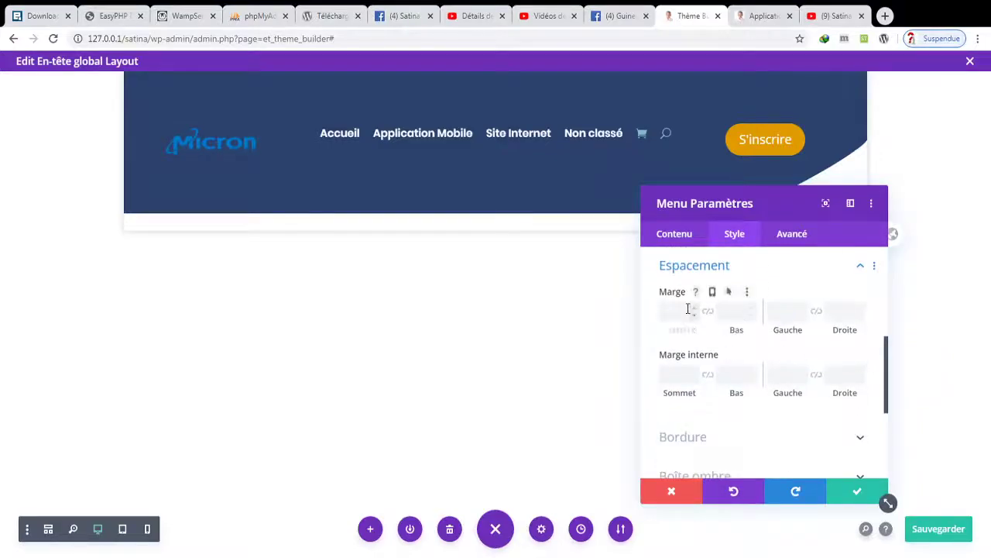
left_click(692, 312)
key("Up")
key("Up")
key("Up")
key("Up")
key("Up")
key("Up")
key("Up")
key("Up")
key("Up")
key("Up")
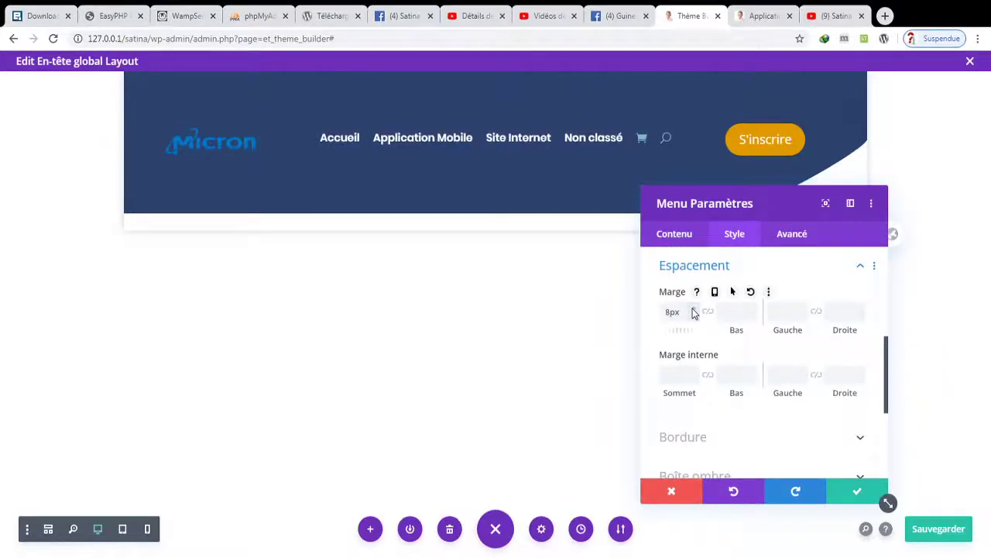
key("Up")
key("Up")
key("Up")
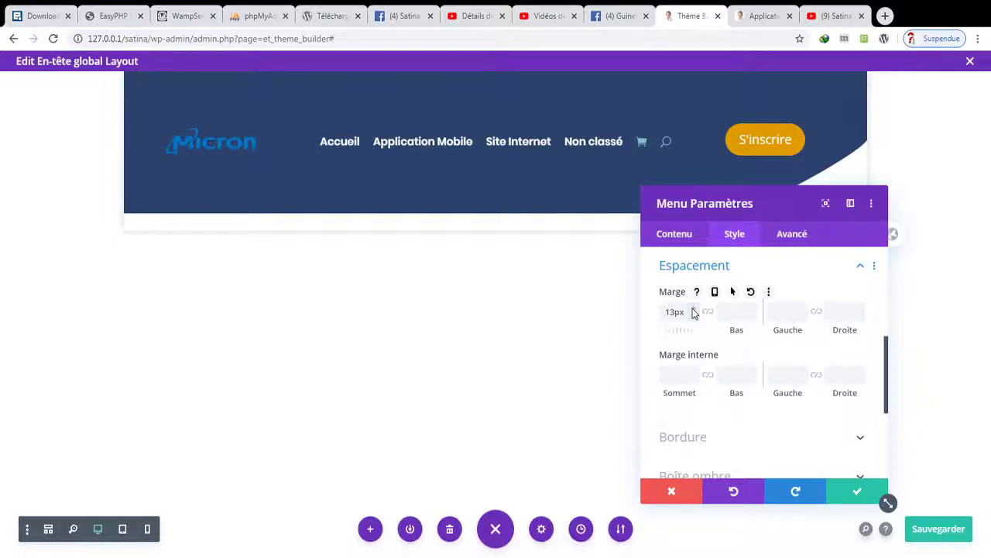
key("Up")
key("Up")
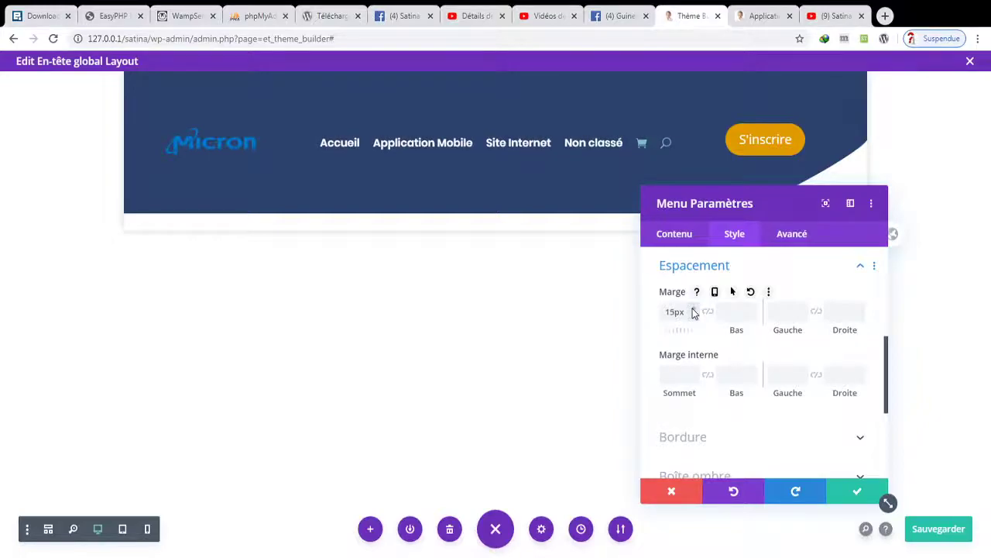
left_click(851, 495)
- Set the S'inscrire button's left margin to -44px
mouse_move(749, 160)
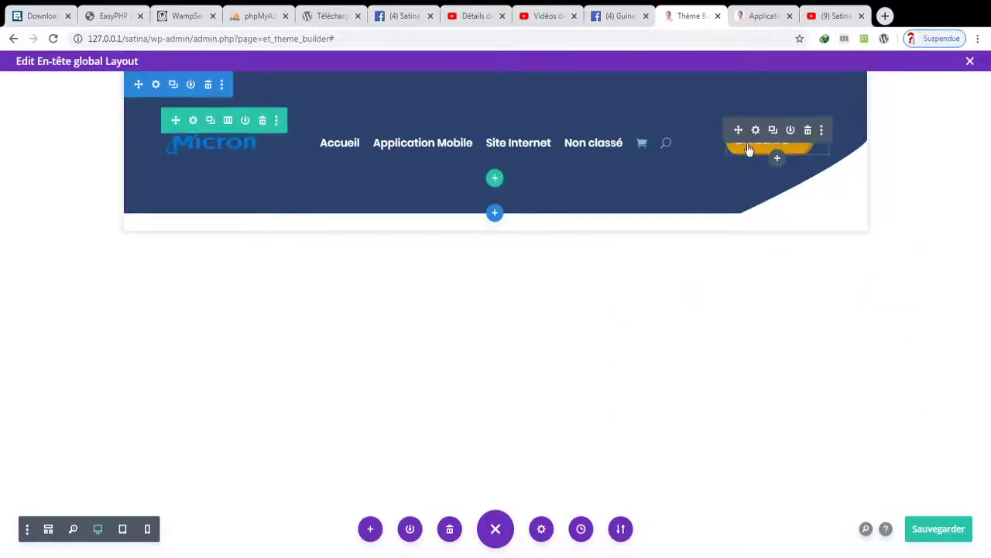
left_click(756, 130)
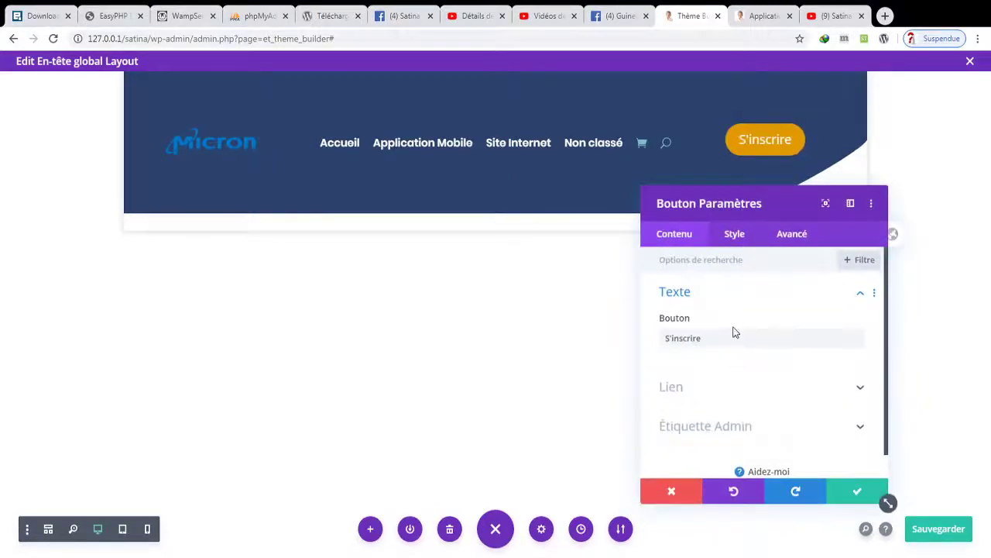
left_click(736, 235)
left_click(748, 411)
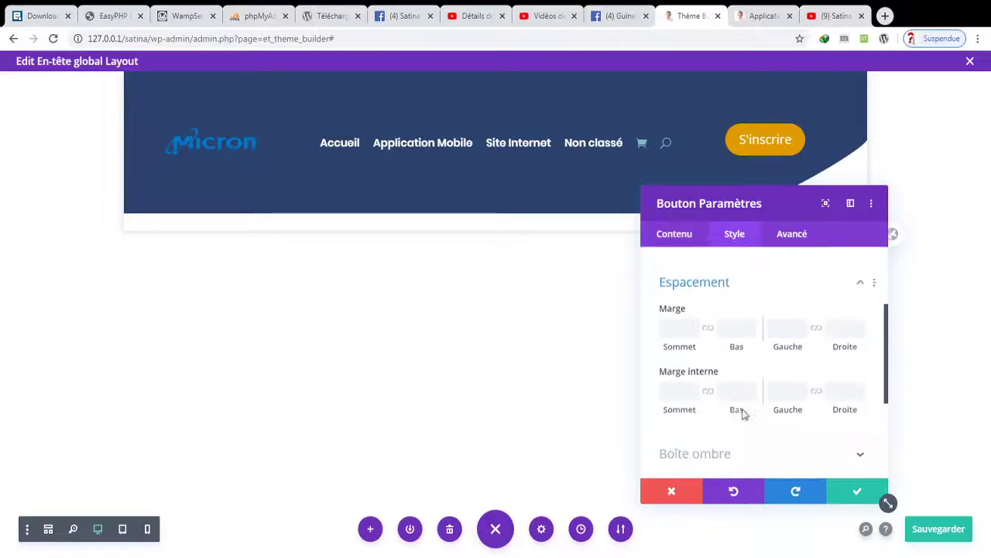
left_click(802, 316)
left_click(802, 317)
left_click(803, 317)
left_click(802, 317)
left_click(802, 316)
left_click(802, 316)
left_click(803, 316)
left_click(802, 317)
left_click(802, 317)
left_click(802, 317)
left_click(802, 317)
left_click(803, 317)
left_click(803, 317)
left_click(803, 317)
left_click(803, 317)
left_click(803, 316)
left_click(803, 317)
left_click(802, 316)
left_click(803, 317)
left_click(803, 317)
left_click(802, 317)
left_click(802, 317)
left_click(802, 317)
left_click(802, 317)
left_click(802, 317)
left_click(803, 317)
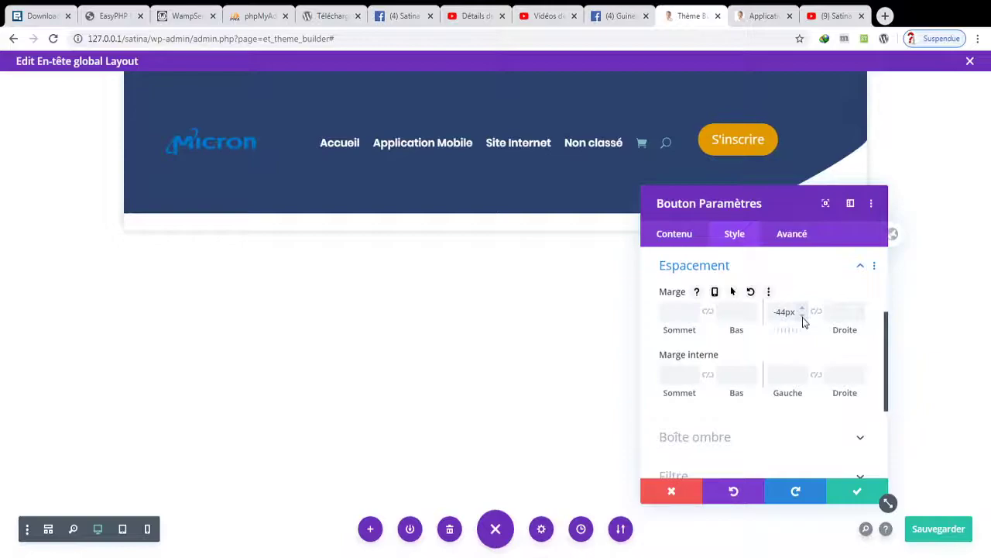
- Reduce the S'inscrire button's text size
left_click(672, 234)
left_click(732, 233)
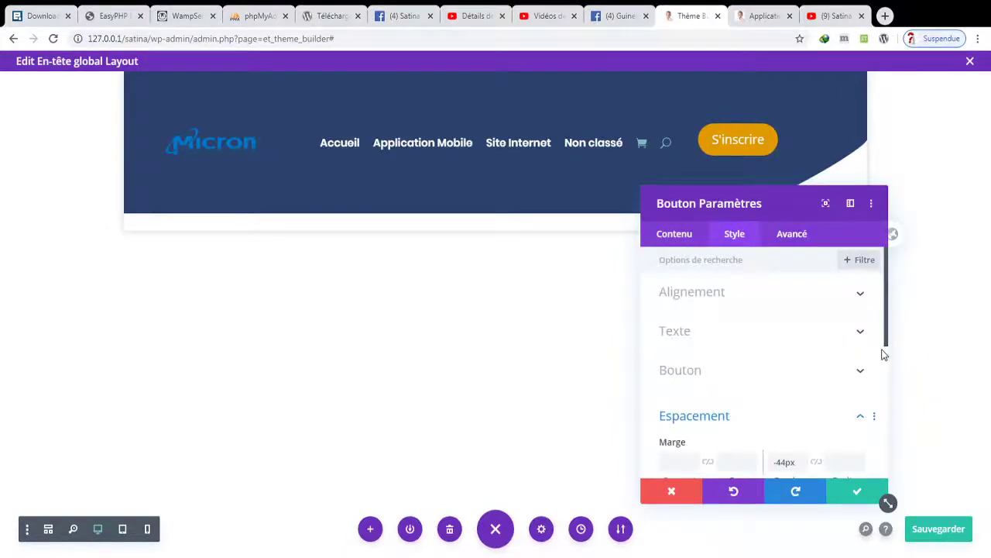
left_click(778, 342)
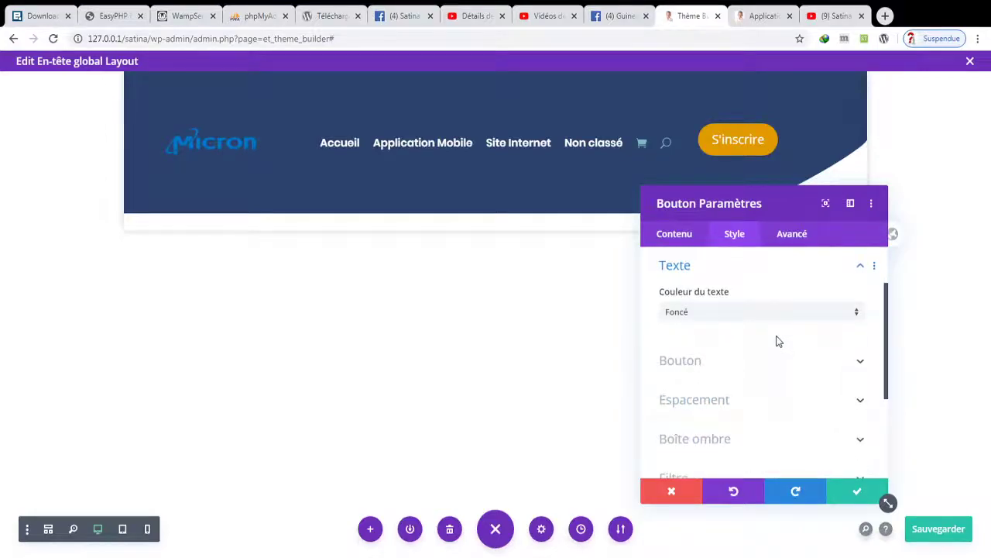
left_click(727, 360)
left_click_drag(889, 281, 887, 284)
left_click_drag(684, 310, 681, 311)
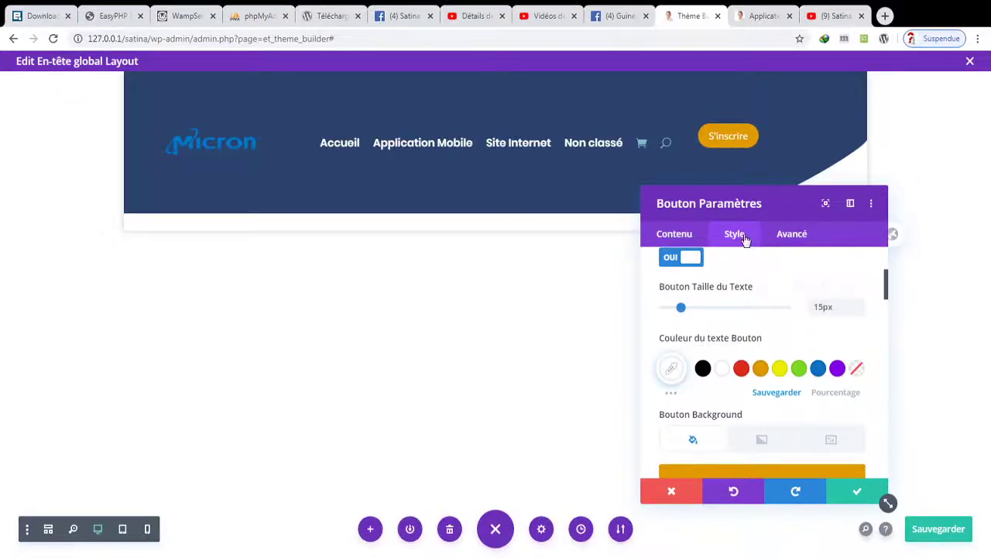
left_click_drag(887, 291, 892, 230)
- Give the button a 9px top margin, apply it, and save the global header
left_click(860, 380)
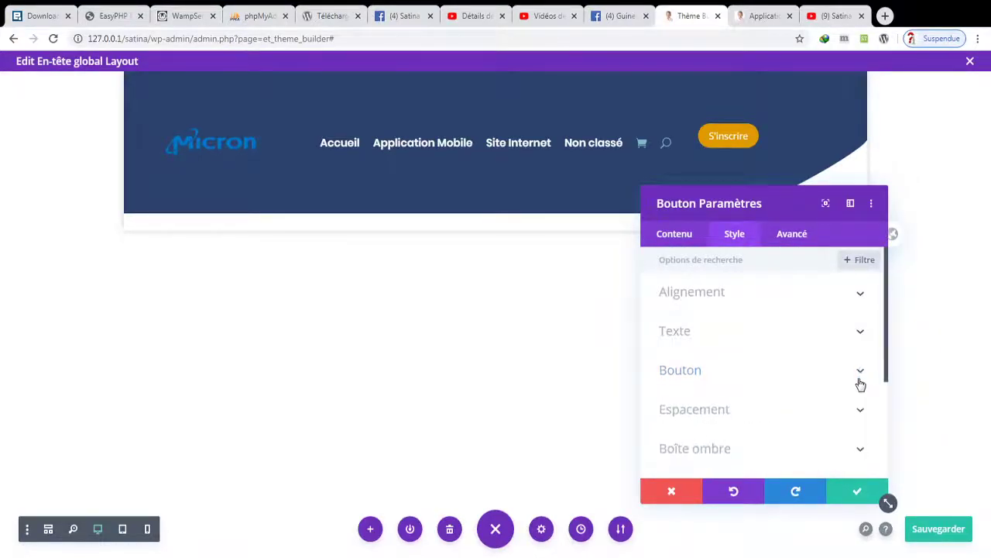
left_click(860, 410)
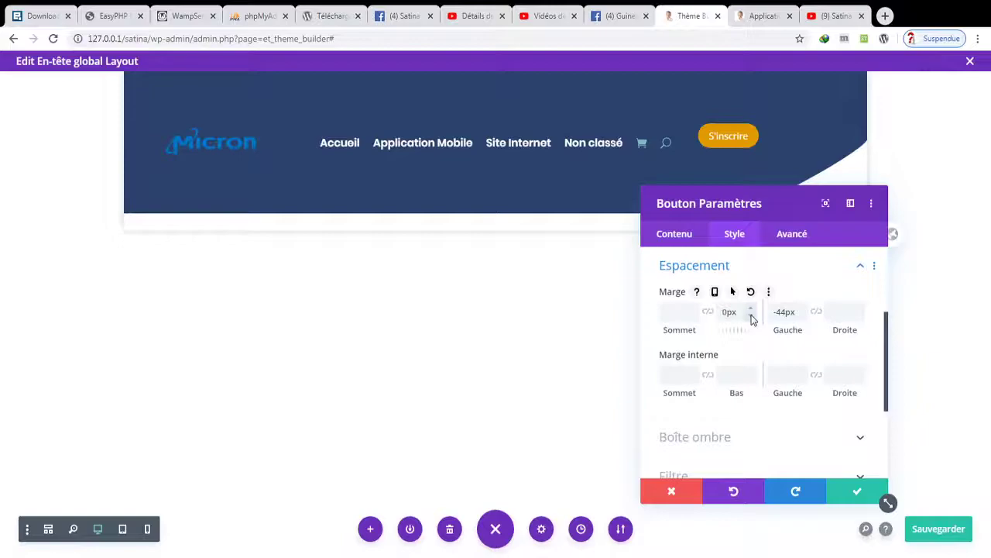
left_click(694, 310)
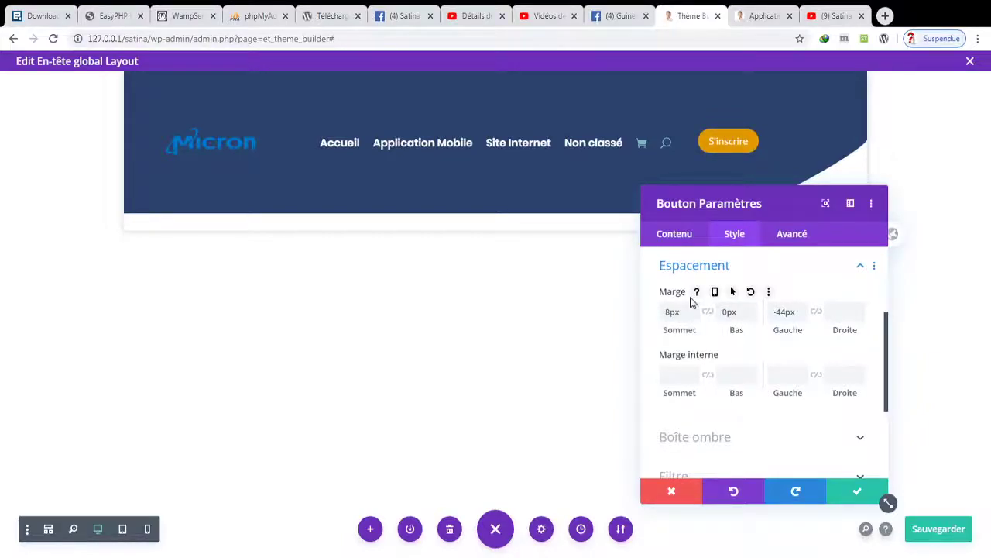
left_click(694, 311)
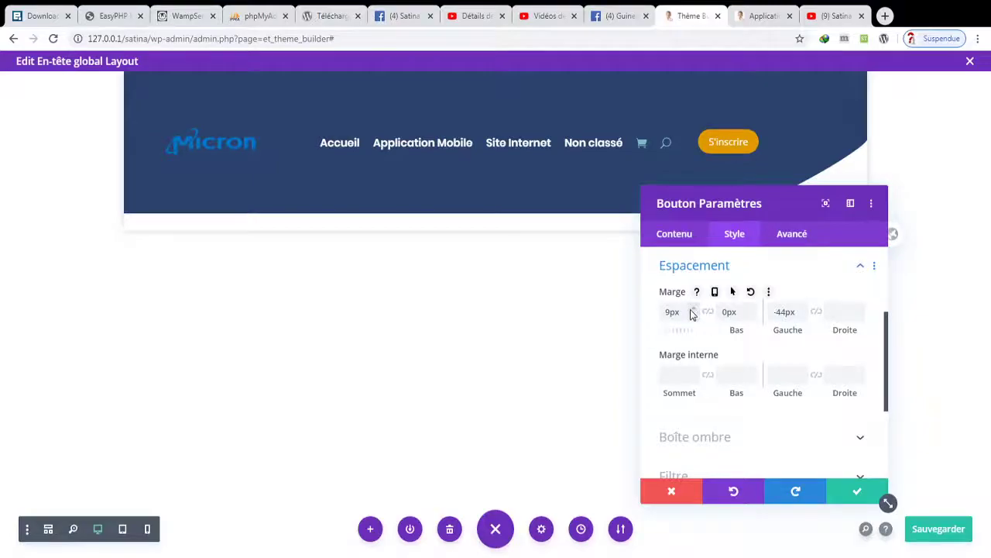
left_click(883, 497)
left_click(923, 529)
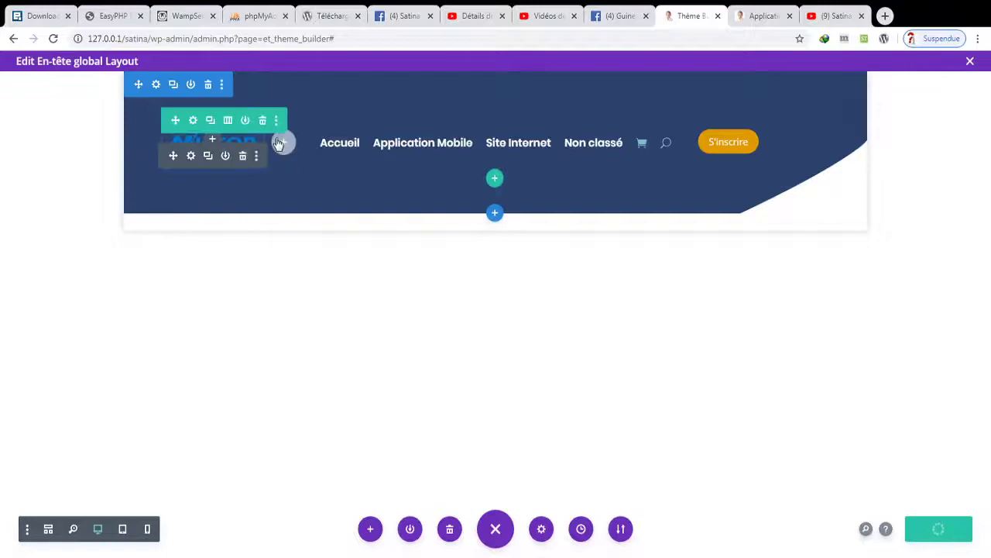
- Set the header menu row's top margin to -50px and apply the row settings
left_click(194, 121)
left_click(736, 235)
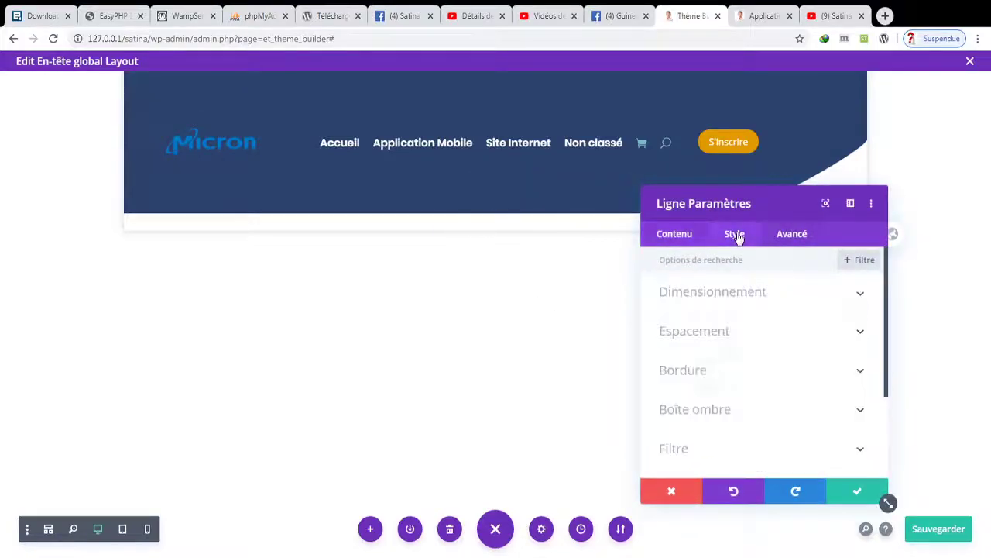
left_click(769, 342)
left_click(693, 320)
left_click(694, 316)
left_click_drag(691, 320, 692, 319)
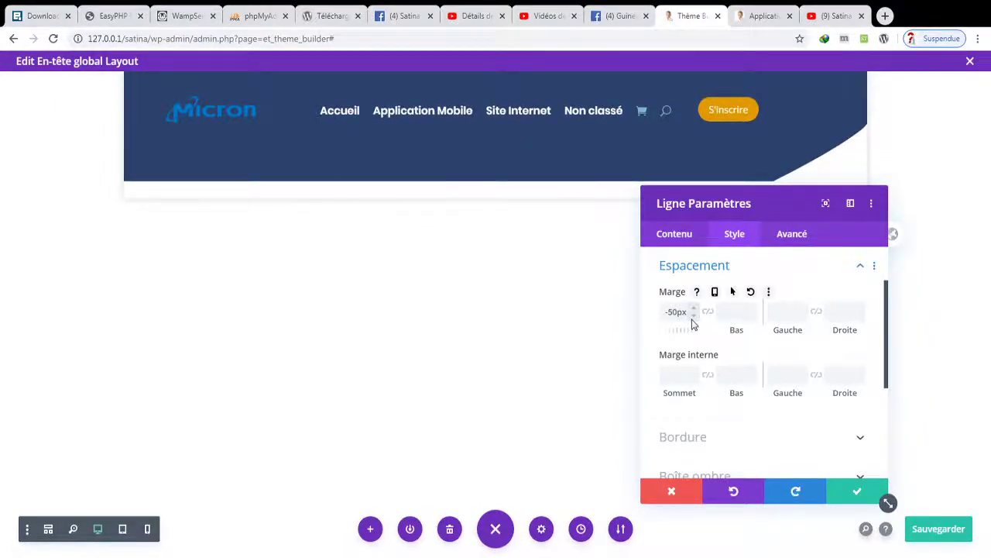
left_click(847, 494)
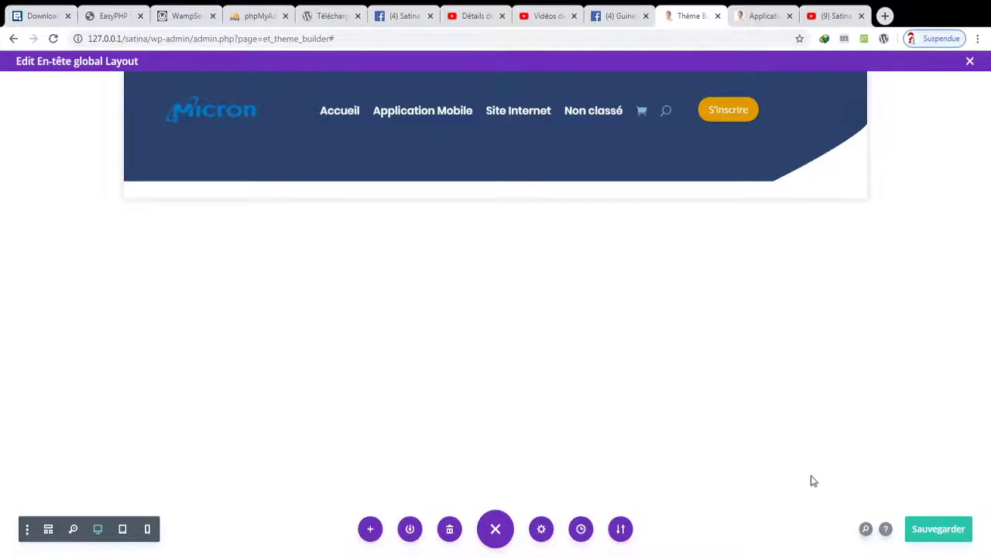
- Save the header with Ctrl+S and add an empty two-column row below the menu row
key("ctrl+s")
mouse_move(518, 141)
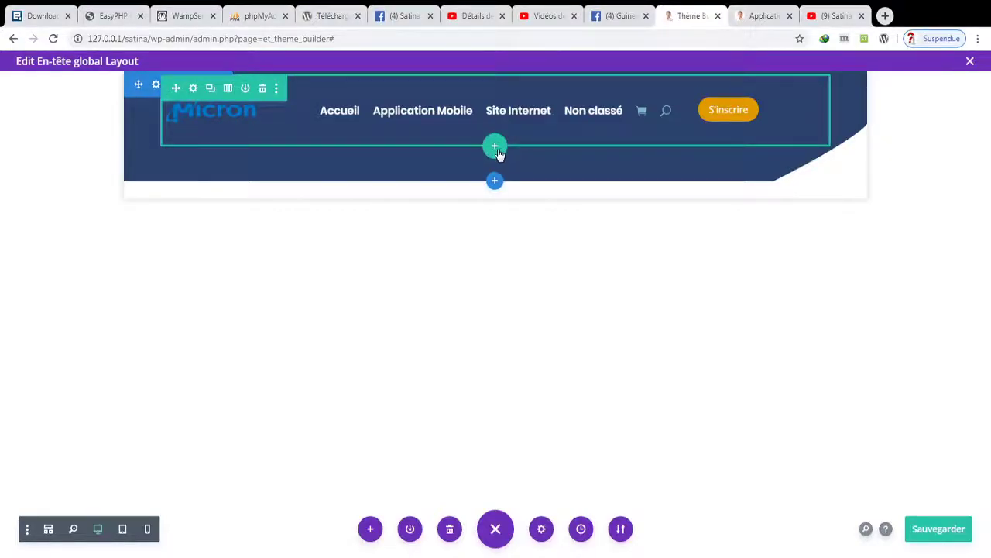
left_click(498, 152)
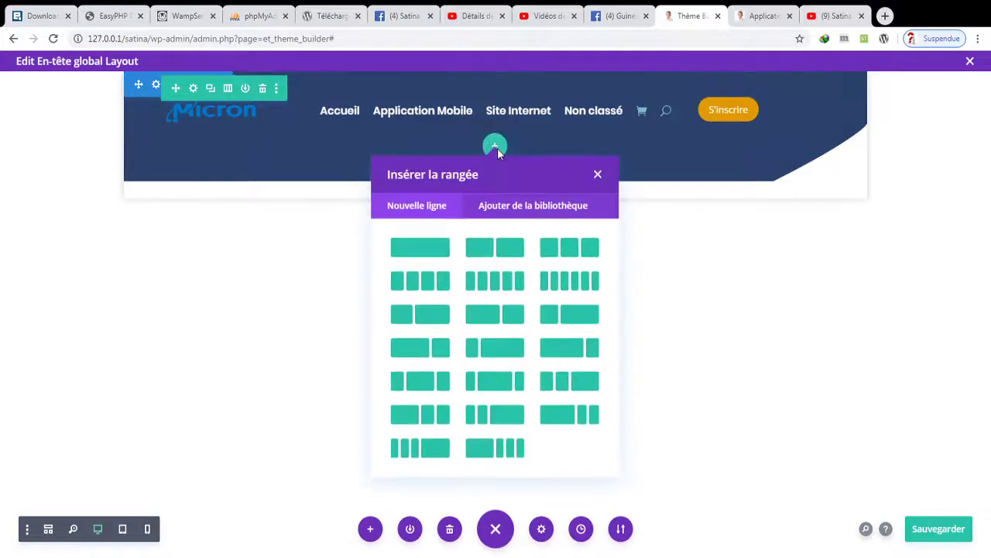
left_click(496, 255)
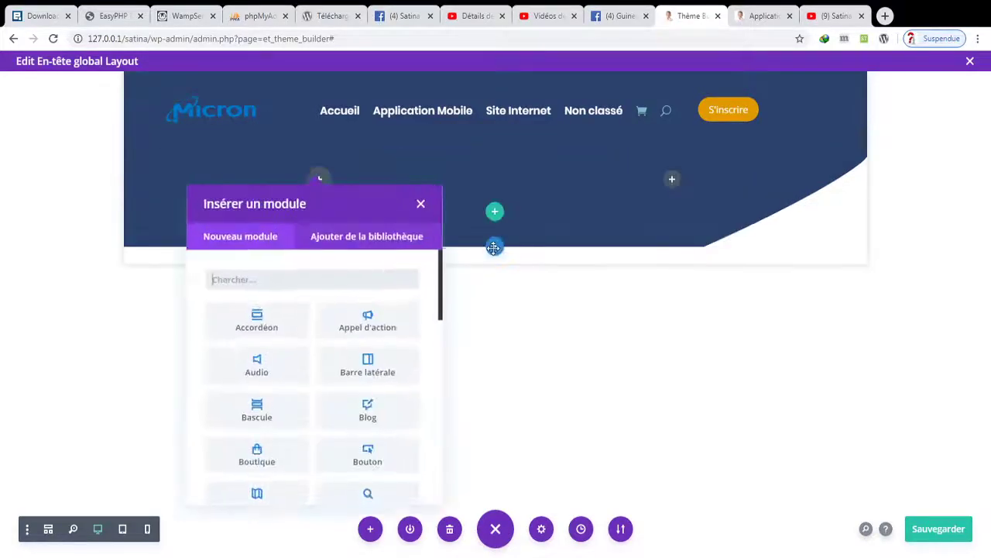
left_click(417, 204)
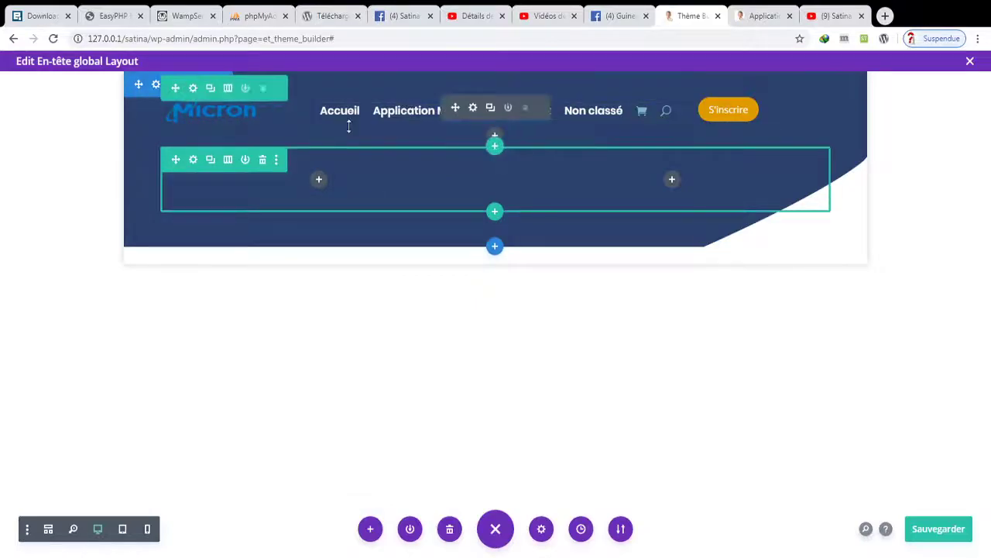
- Add an Image module showing the laptop dashboard image T.png to the right column
left_click(672, 179)
type("im")
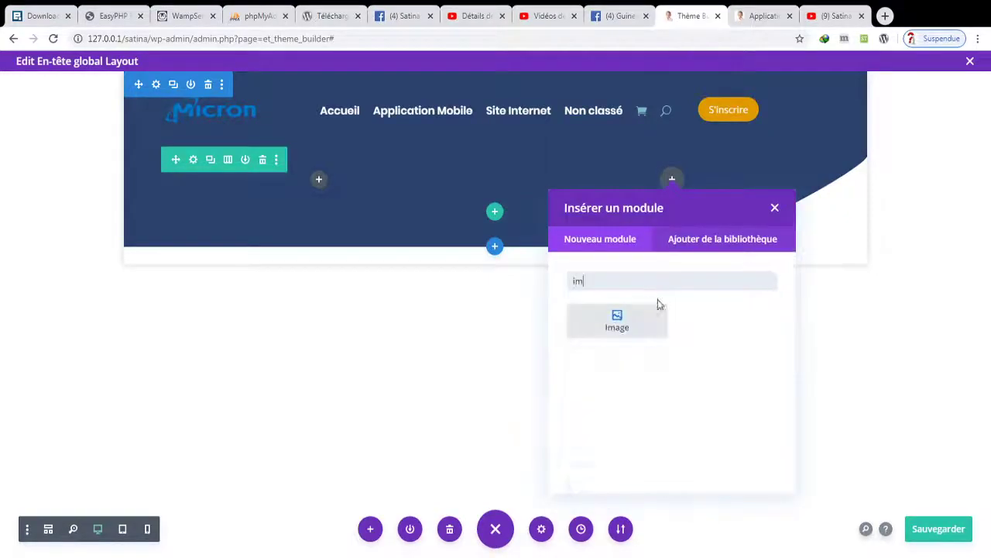
left_click(629, 330)
left_click(755, 371)
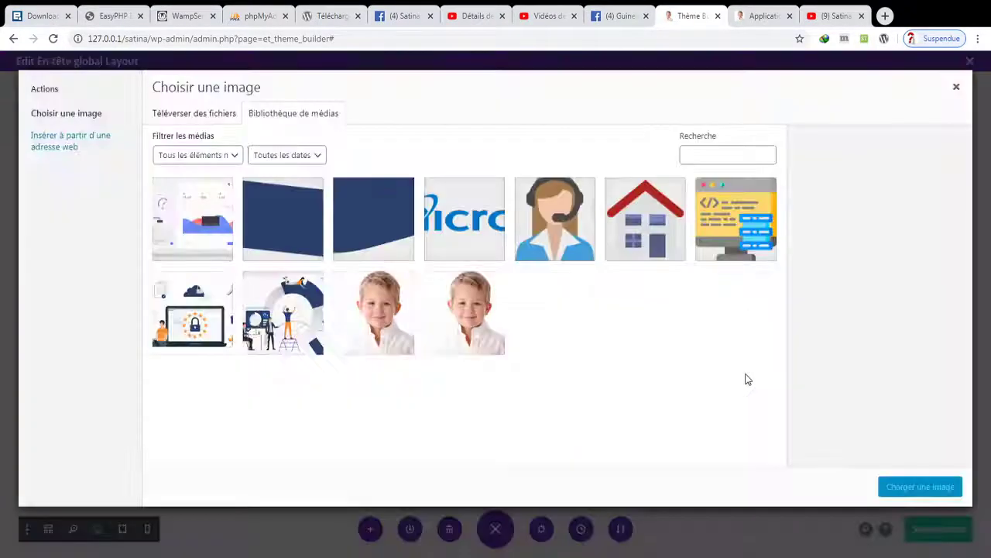
left_click(195, 244)
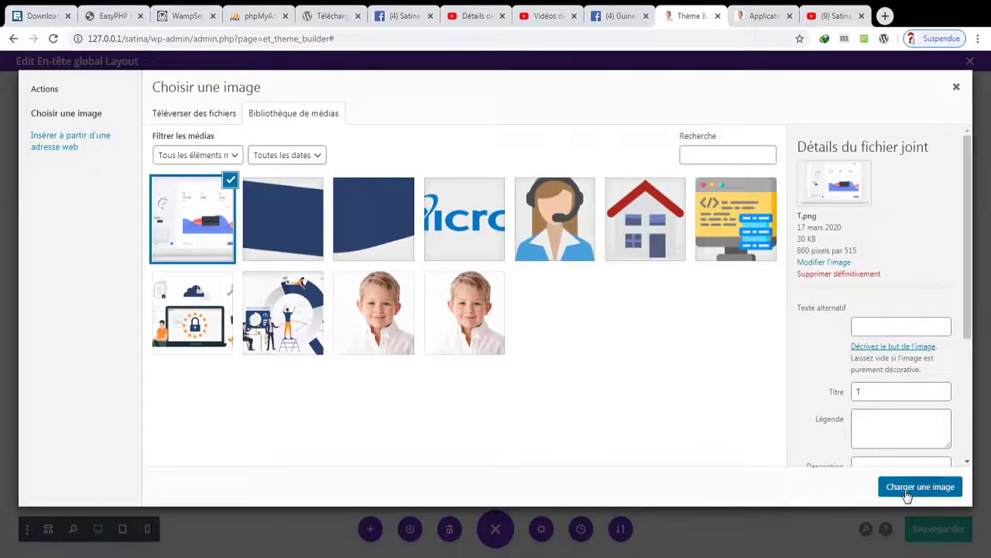
left_click(906, 492)
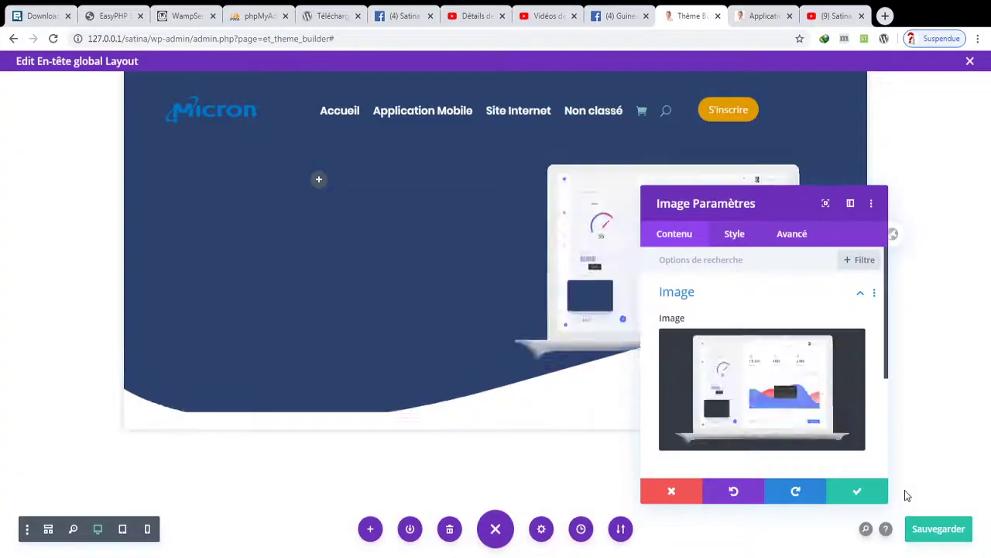
left_click(857, 492)
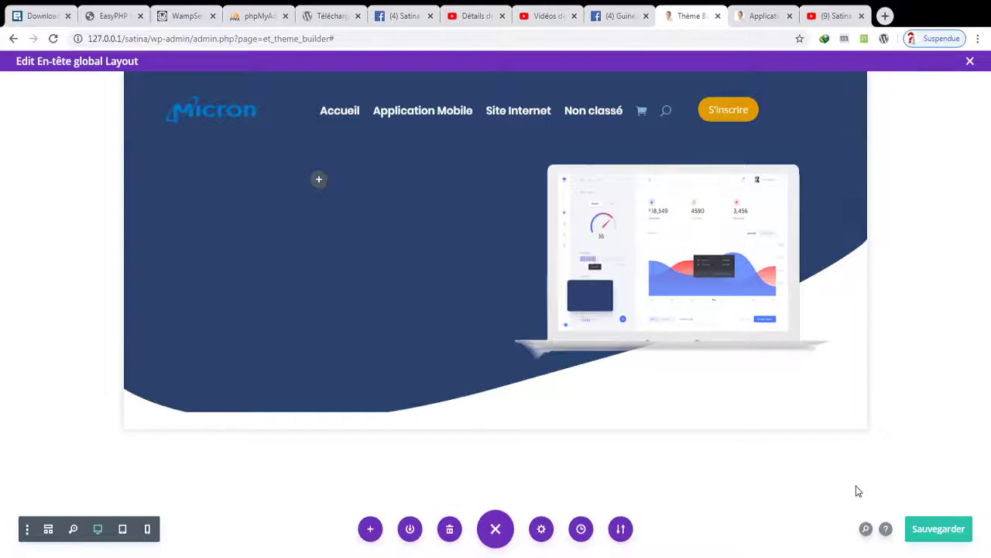
- Add a Texte module to the left column and type 'Meilleur Site de Vente de Site Internet et d'application Mobile !'
left_click(319, 180)
type("tex")
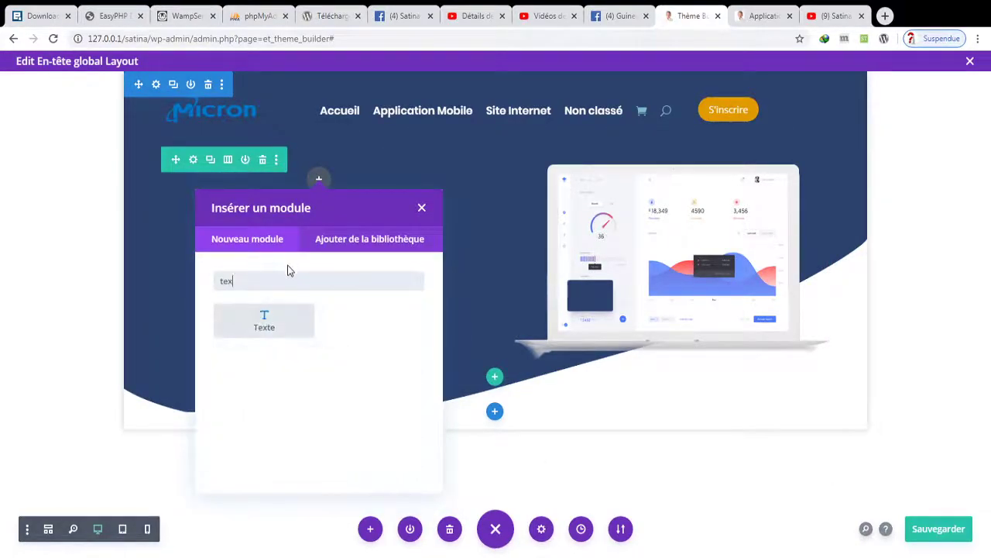
left_click(264, 321)
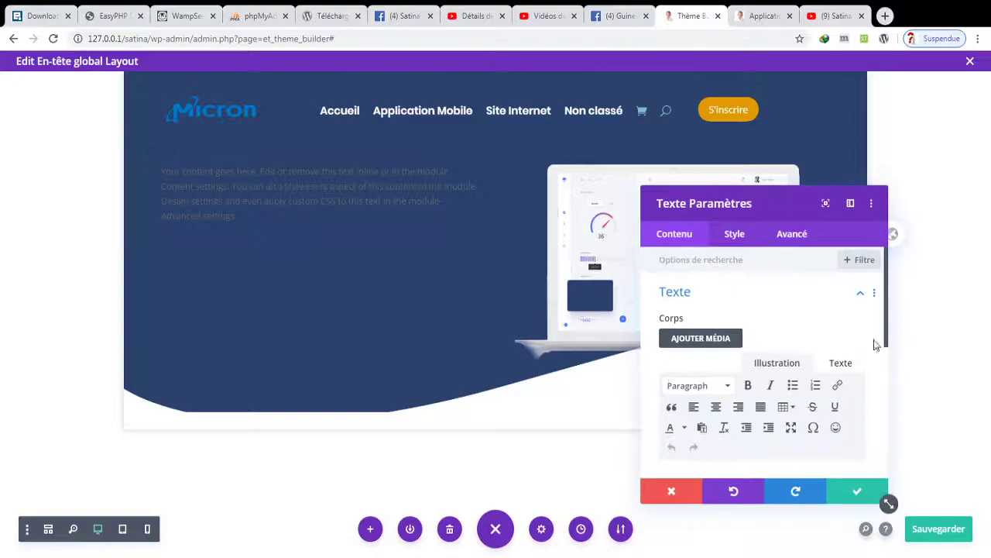
left_click_drag(889, 358, 894, 388)
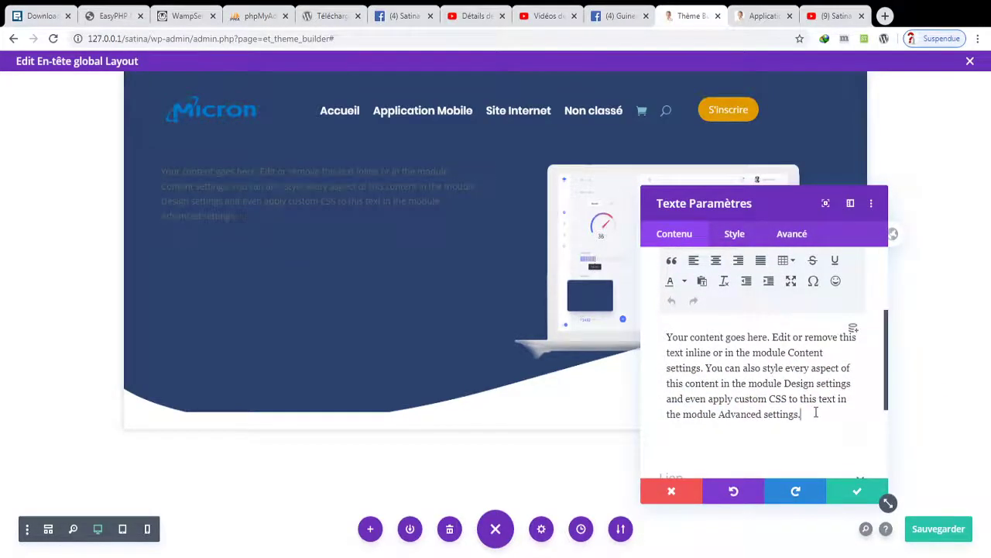
left_click_drag(816, 412, 566, 301)
type("Meilleur Site")
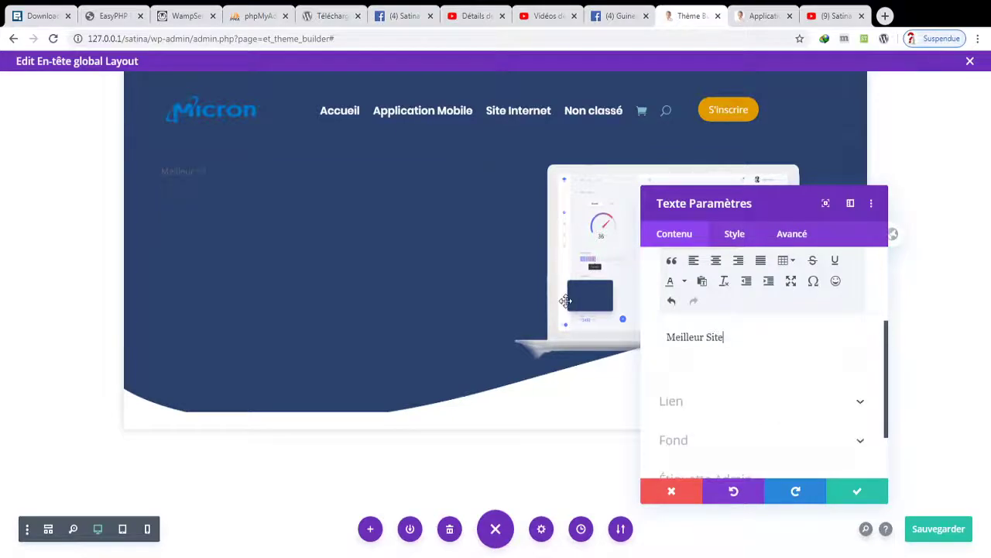
type(" de Vente de Site Internet et d'applicatio")
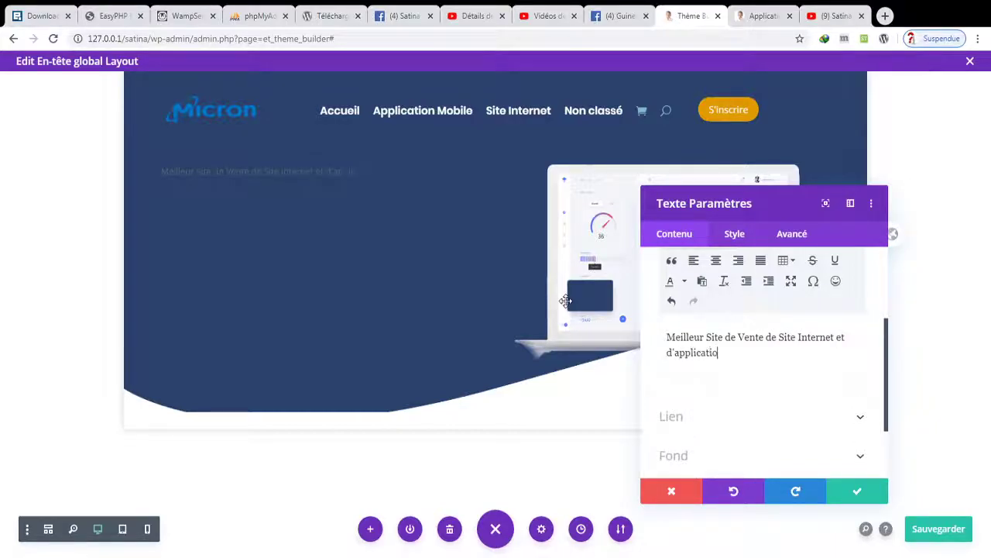
type("n Mobile !")
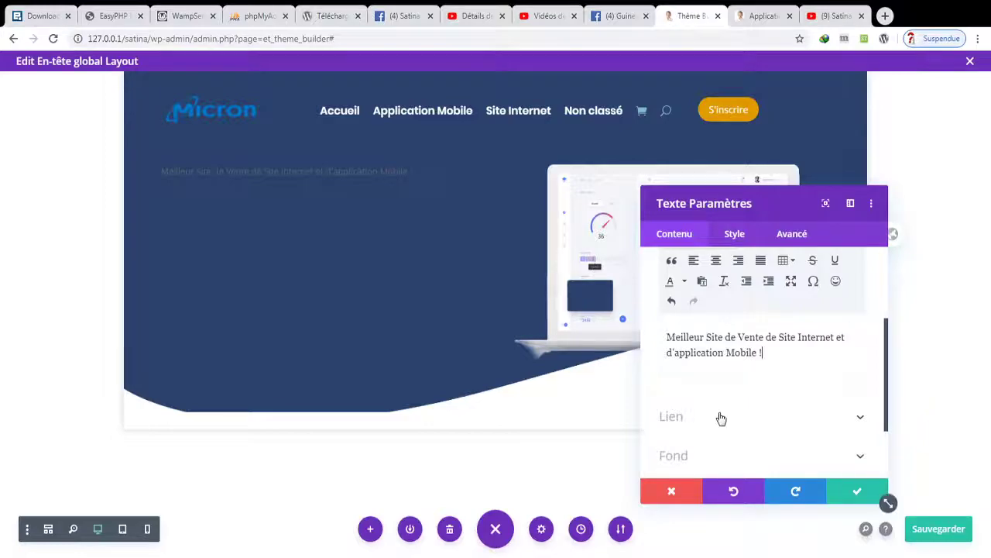
- Apply the headline text, then set its font to Poppins
left_click(846, 490)
mouse_move(268, 166)
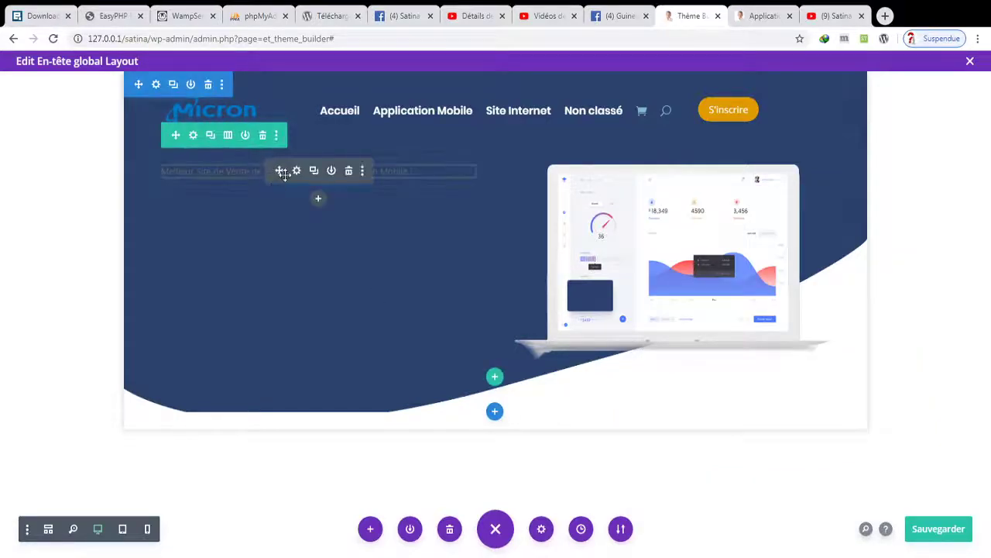
left_click(297, 172)
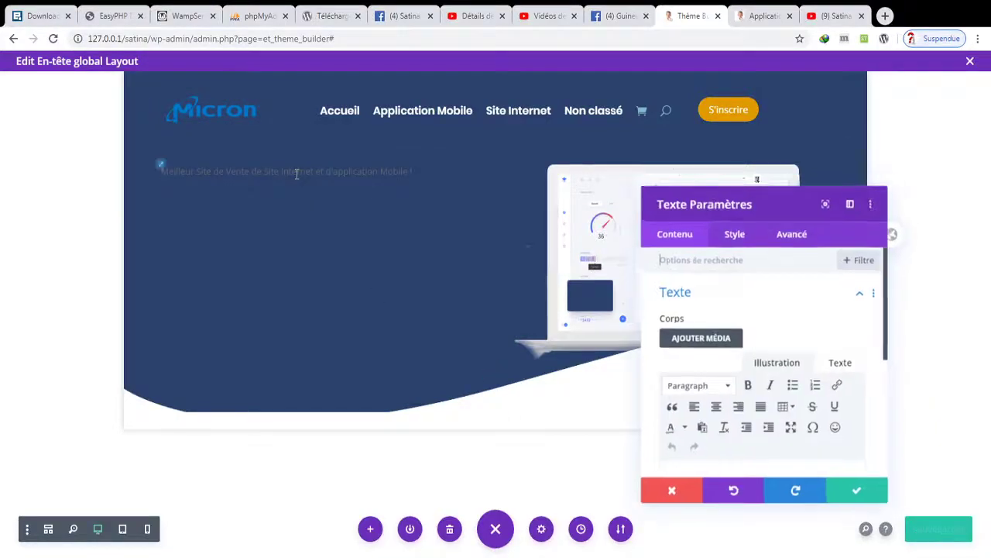
left_click(730, 233)
left_click(724, 299)
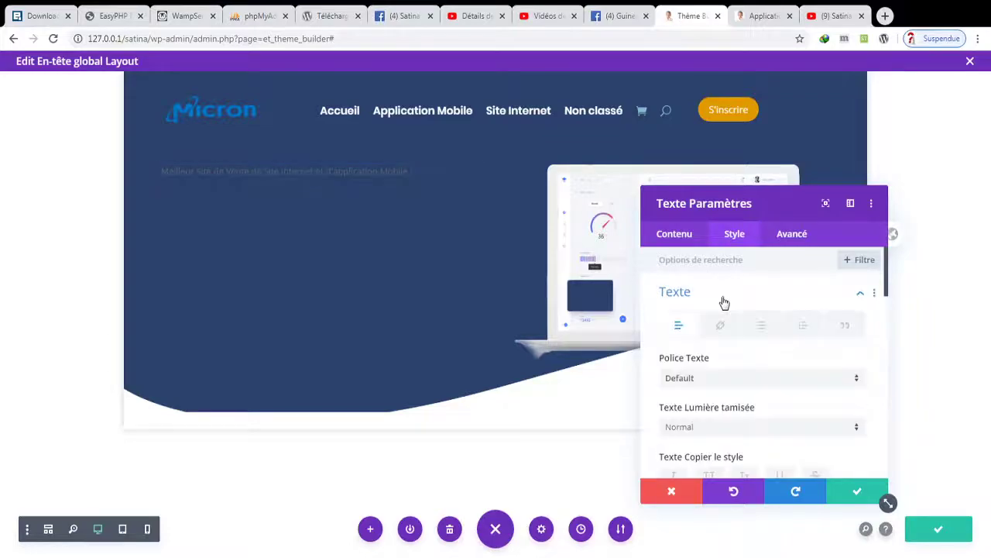
left_click(731, 380)
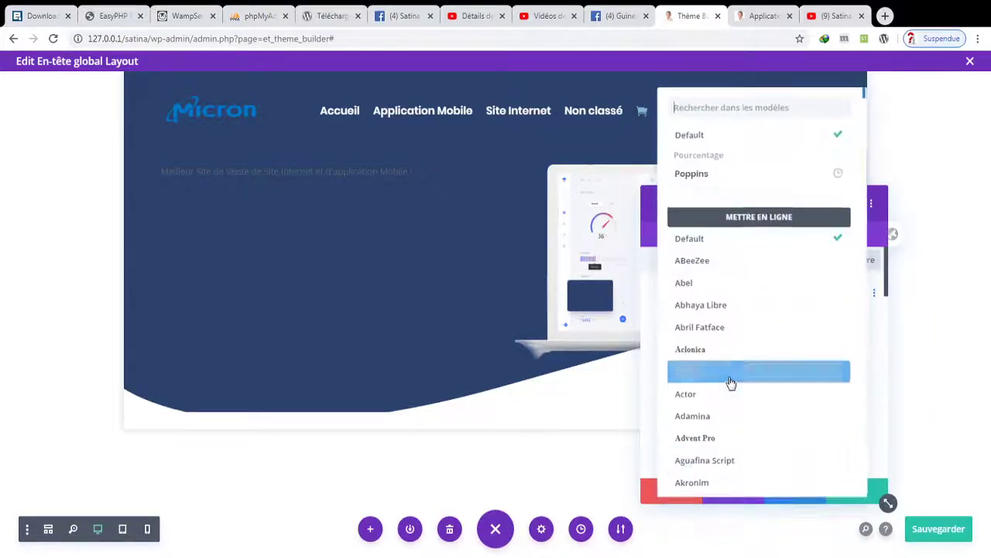
left_click(748, 176)
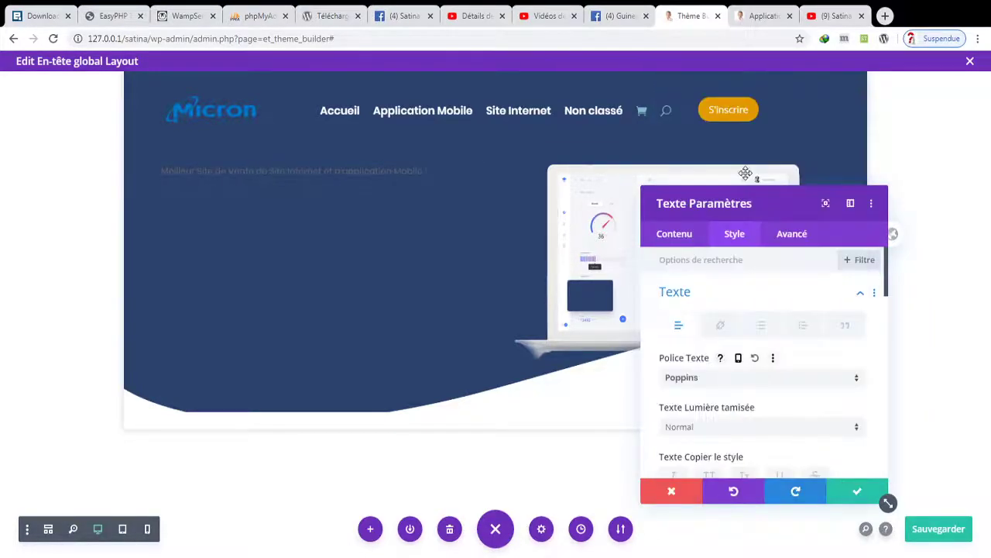
- Make the headline bold and white, 26px, with a 1.5em line height
left_click(708, 428)
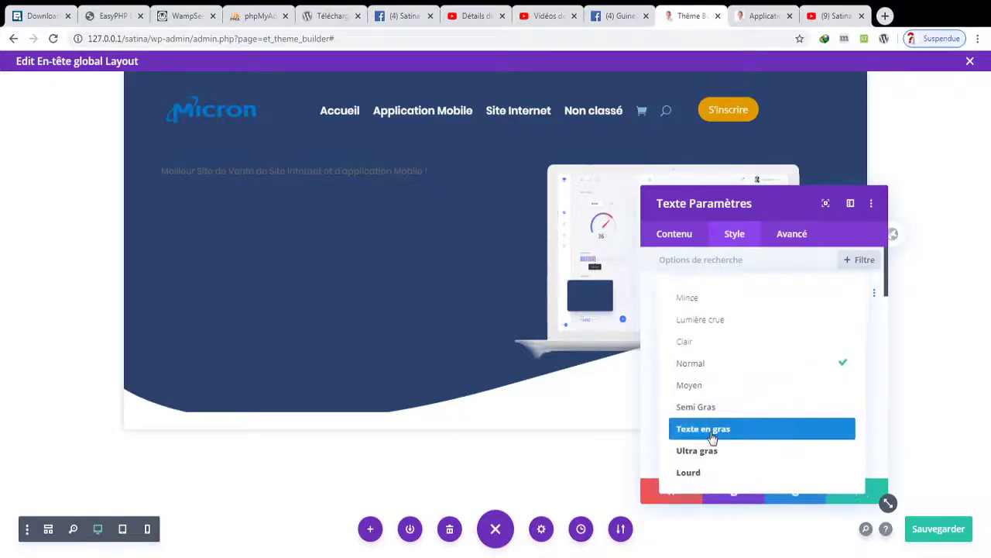
left_click(711, 434)
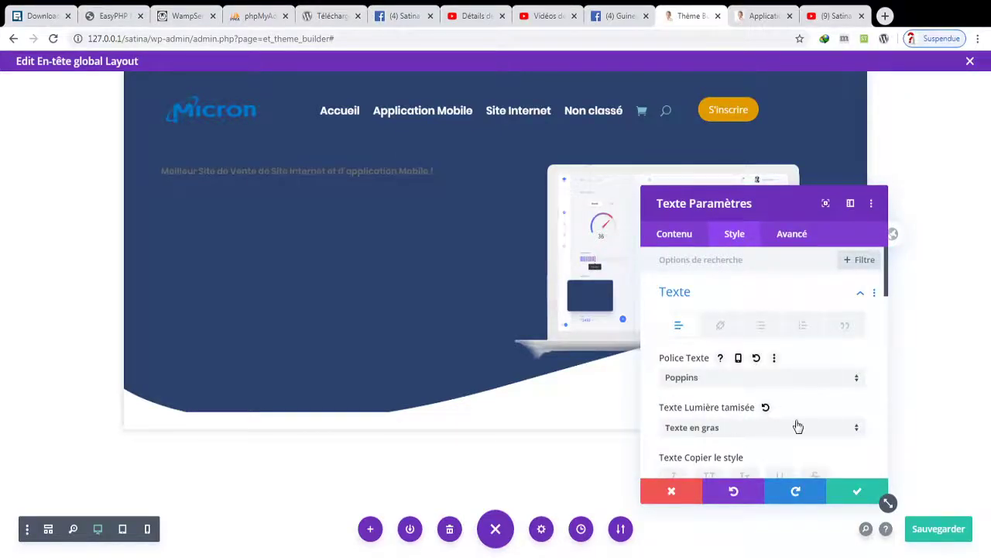
left_click_drag(887, 272, 890, 305)
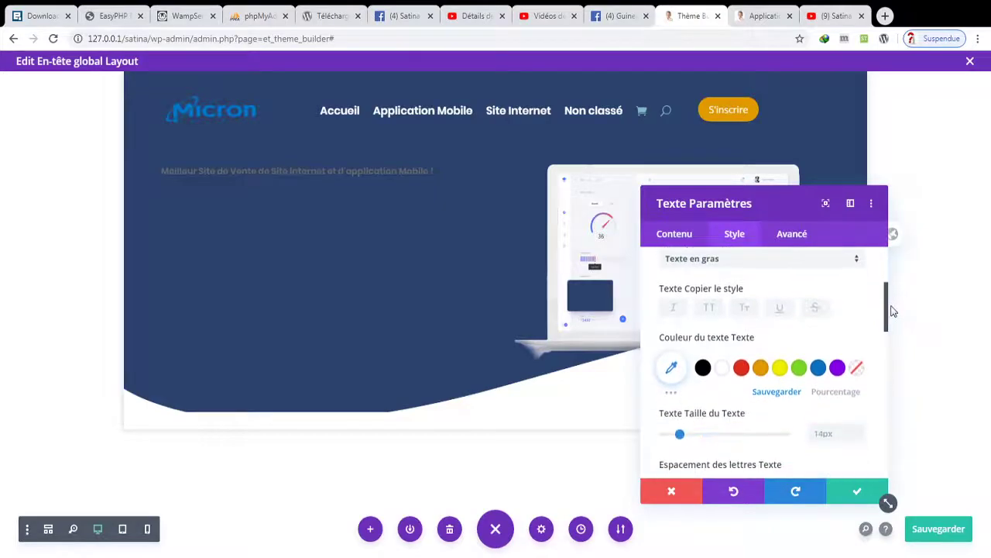
left_click(721, 365)
left_click_drag(685, 436, 696, 439)
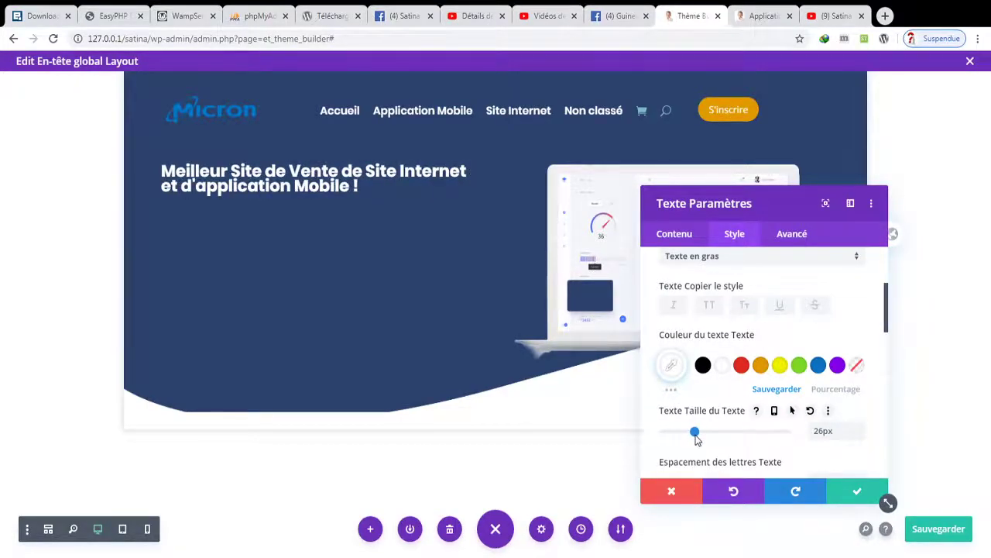
scroll(888, 334, "down", 2)
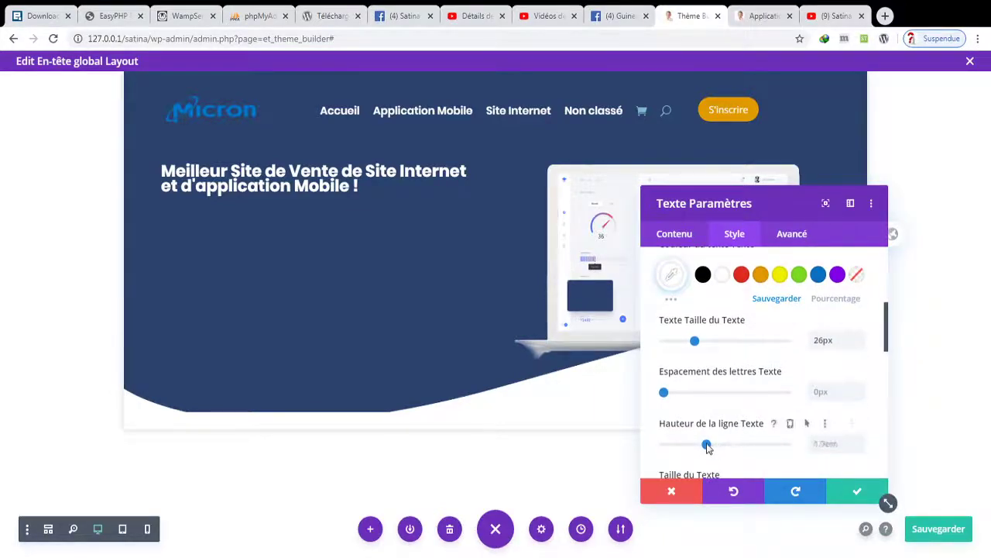
left_click_drag(706, 445, 696, 449)
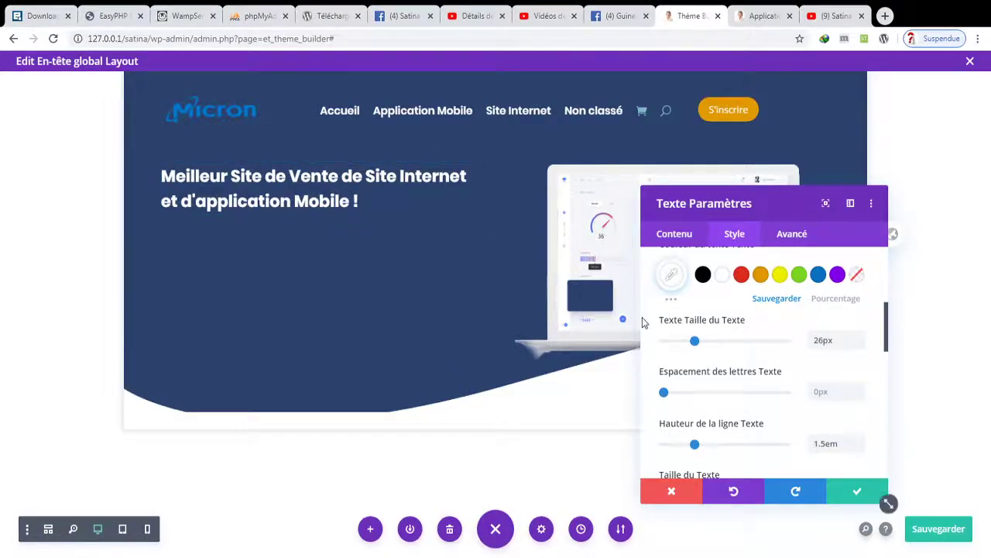
- In the headline body, capitalise both occurrences of 'de' to 'De'
left_click(676, 235)
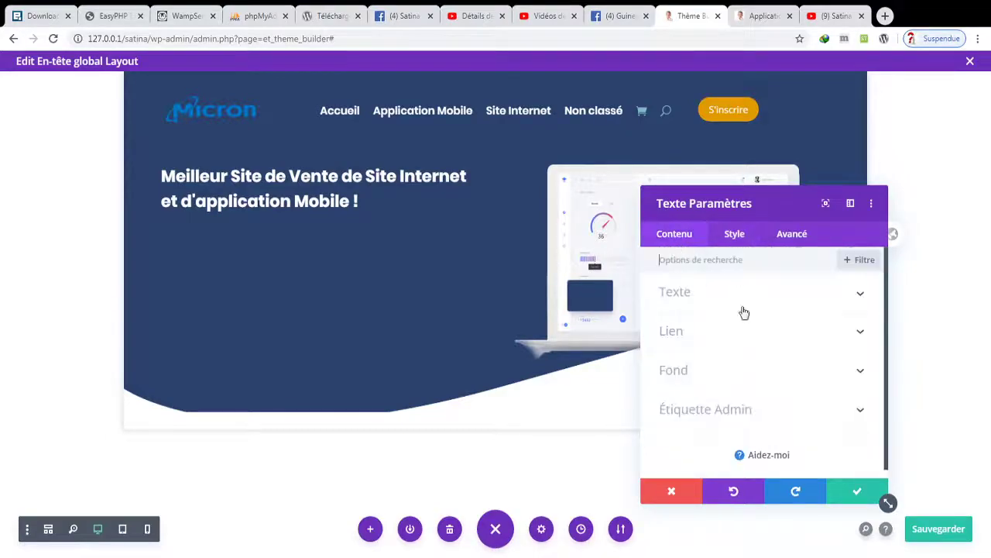
left_click(682, 293)
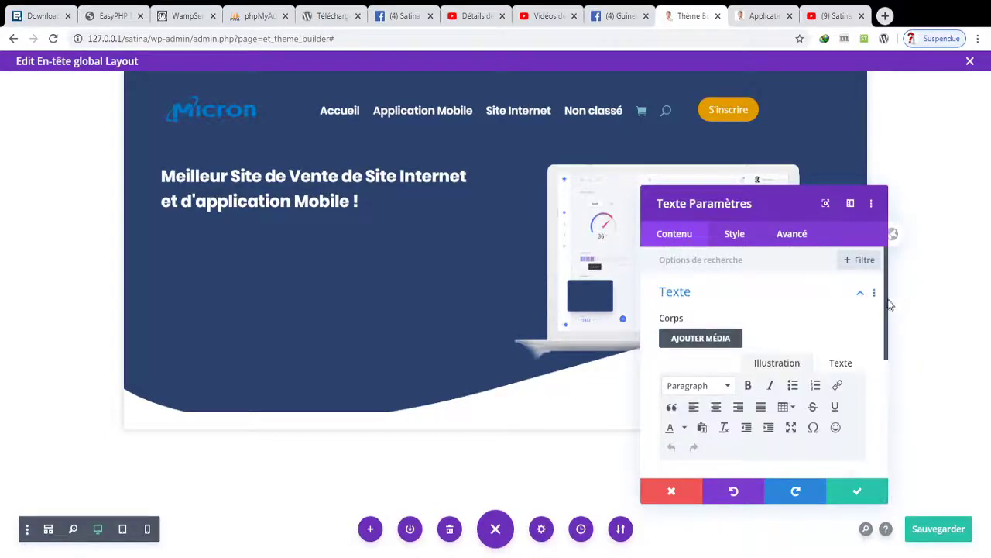
scroll(883, 326, "down", 2)
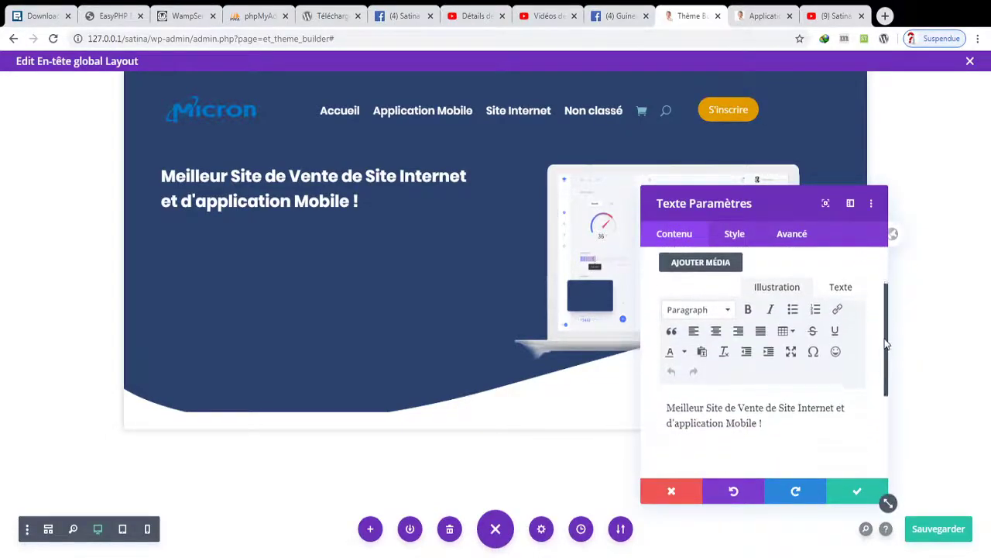
left_click(731, 391)
key("BackSpace")
type("D")
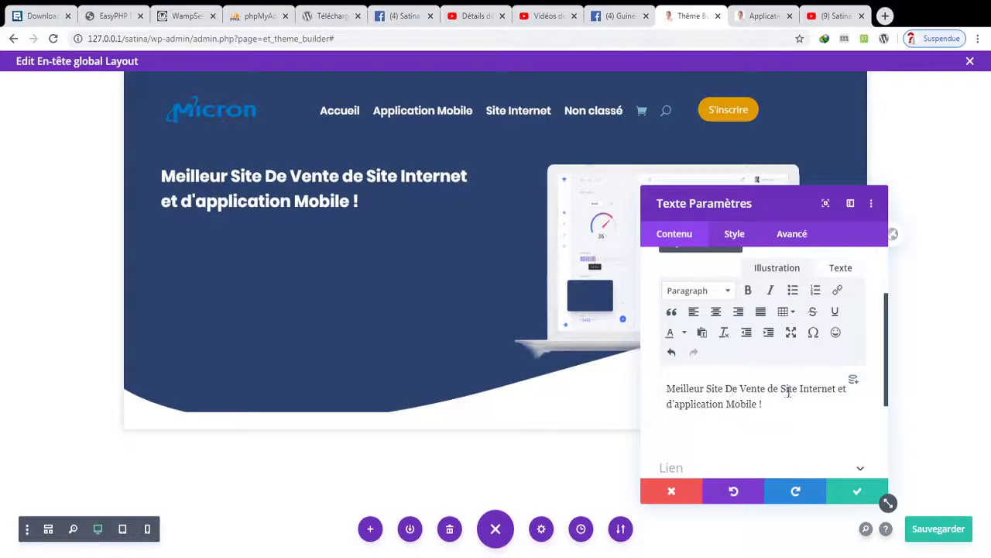
left_click(773, 390)
key("BackSpace")
type("D")
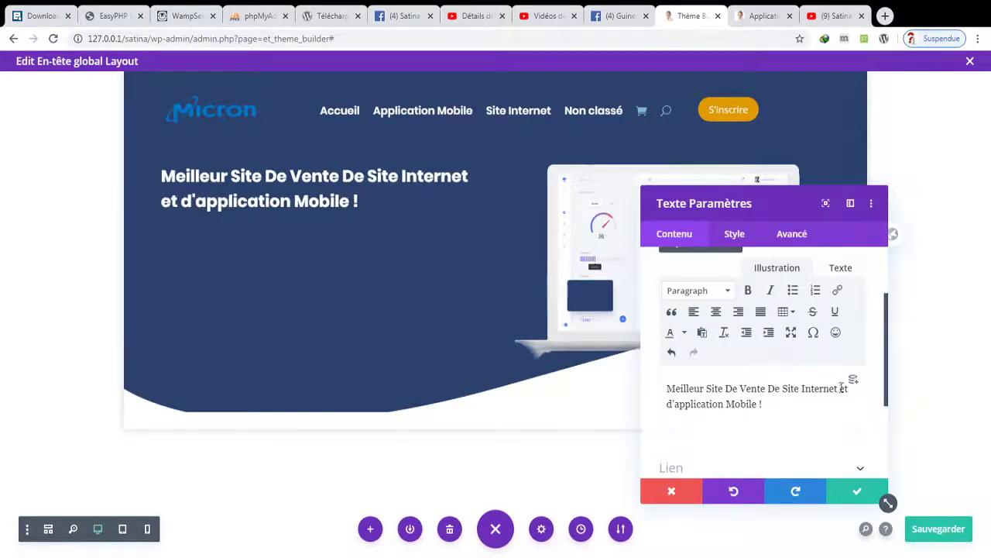
- Capitalise 'Et' and 'D'Application', then save the headline text
left_click(845, 389)
key("BackSpace")
type("E")
left_click(672, 404)
key("BackSpace")
type("D")
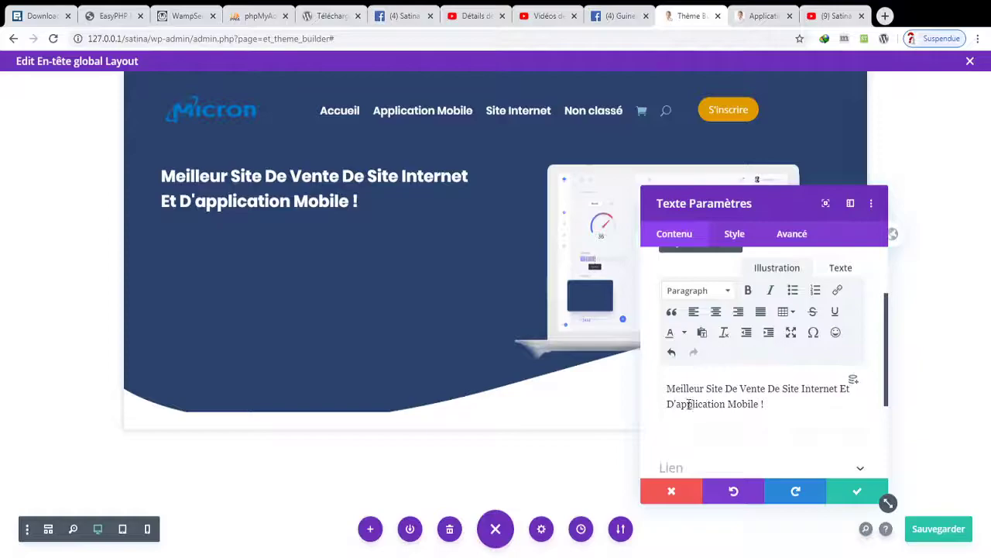
left_click(681, 404)
key("BackSpace")
type("A")
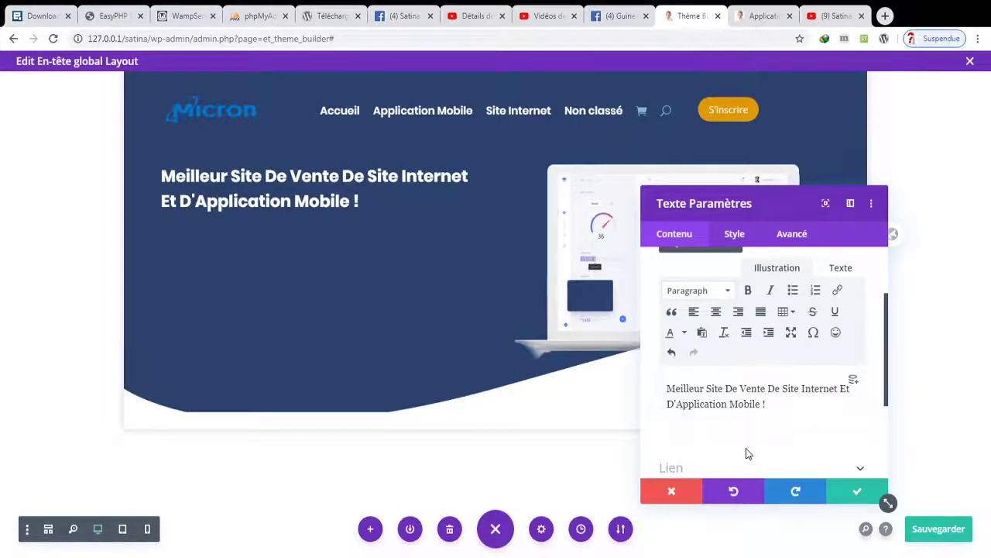
left_click(852, 491)
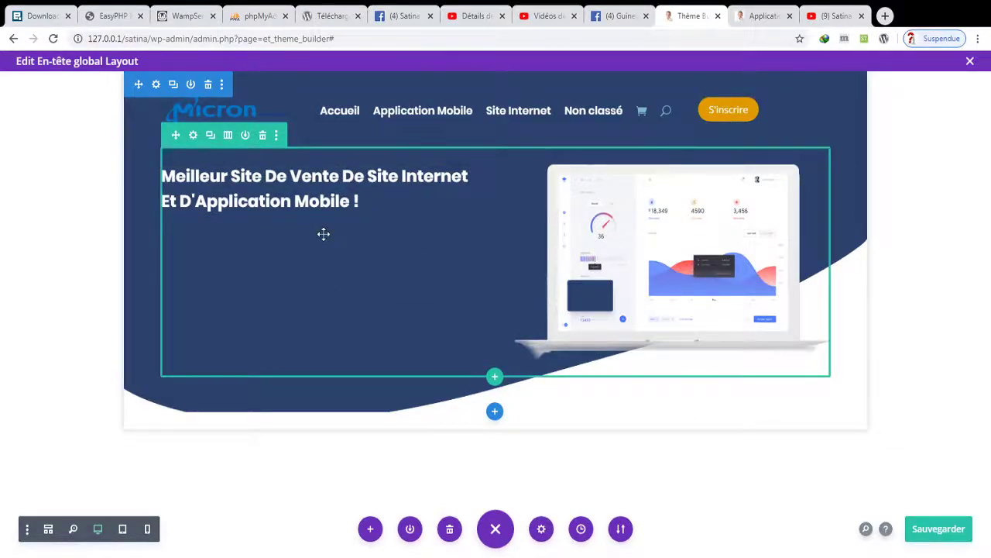
- Set the headline weight to Ultra gras and its size to 23px, then save
left_click(300, 170)
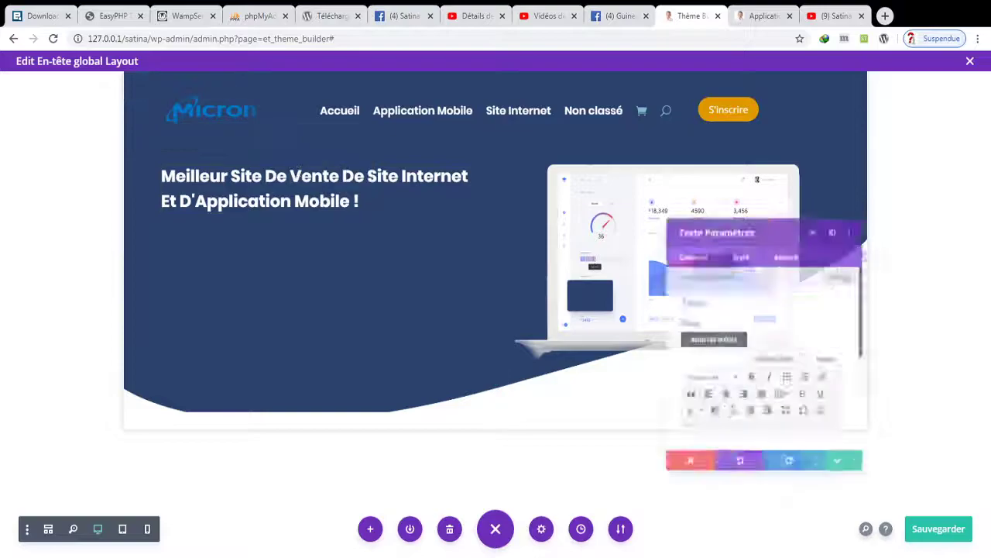
left_click(726, 236)
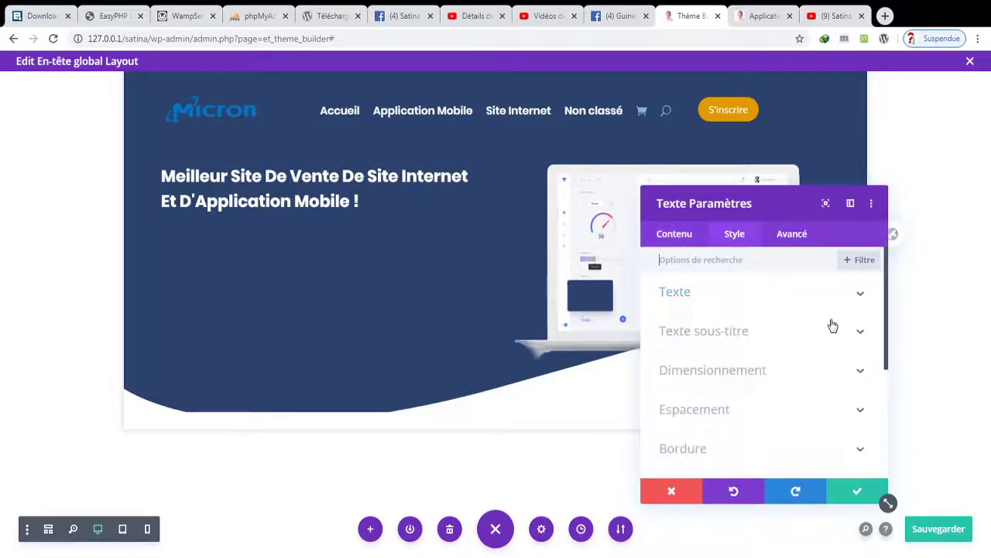
left_click(766, 300)
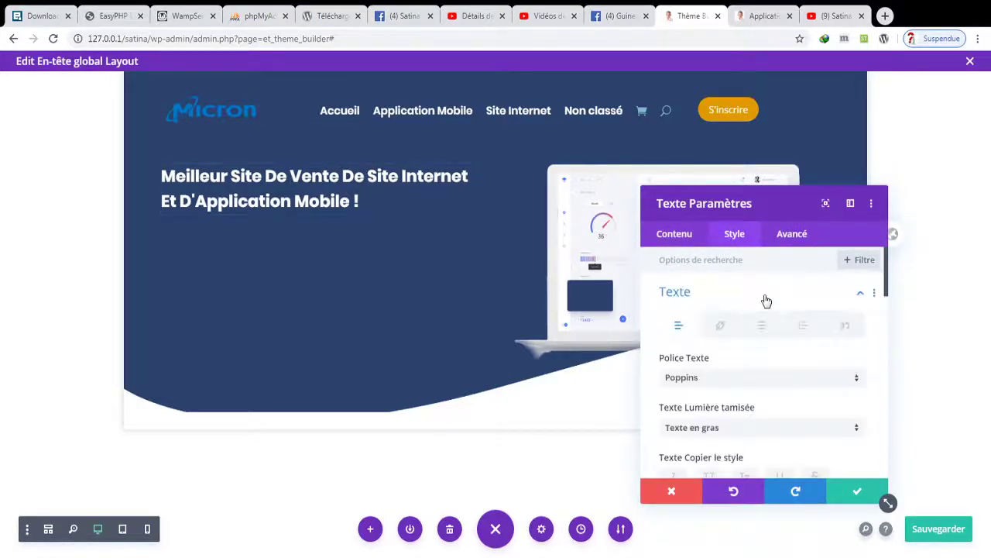
left_click(760, 437)
left_click(735, 458)
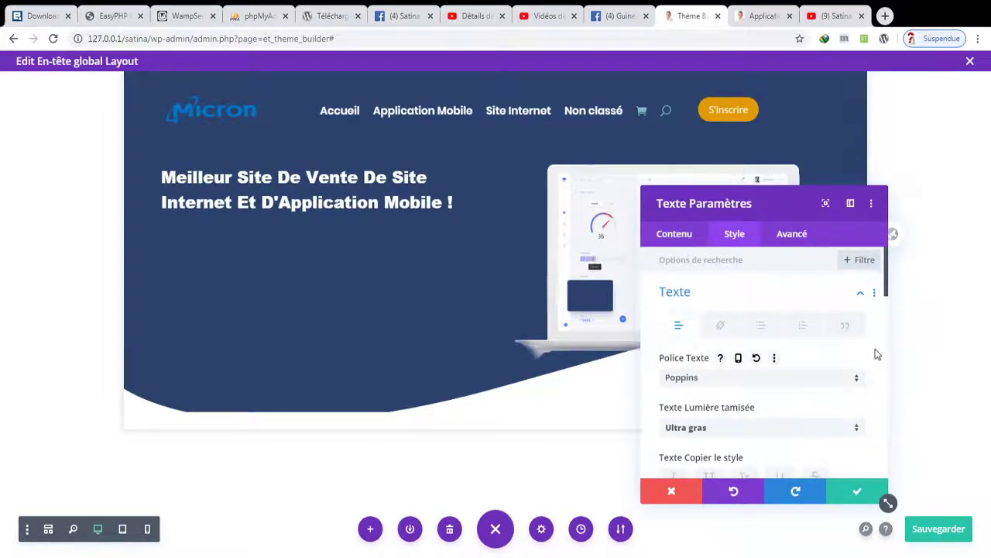
left_click_drag(888, 289, 892, 332)
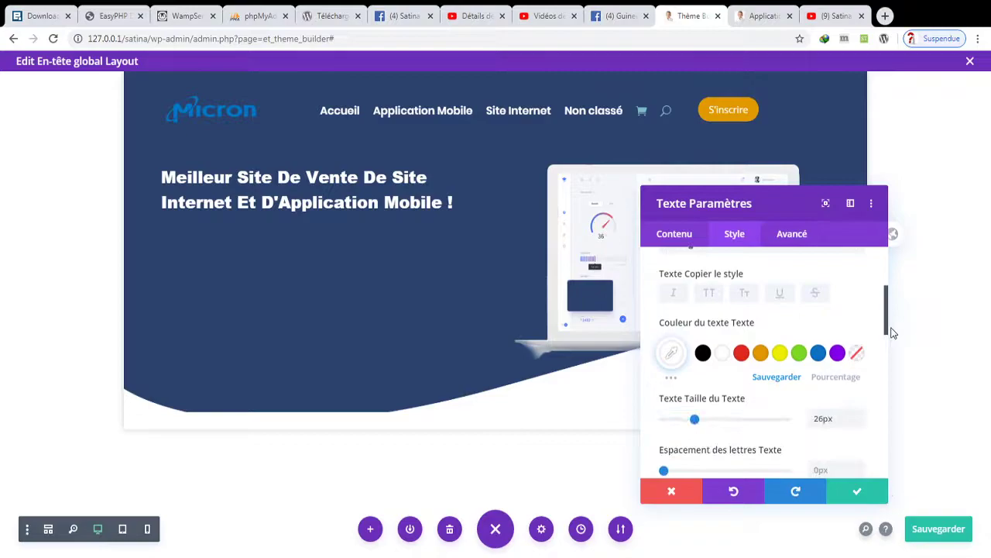
left_click_drag(694, 419, 692, 429)
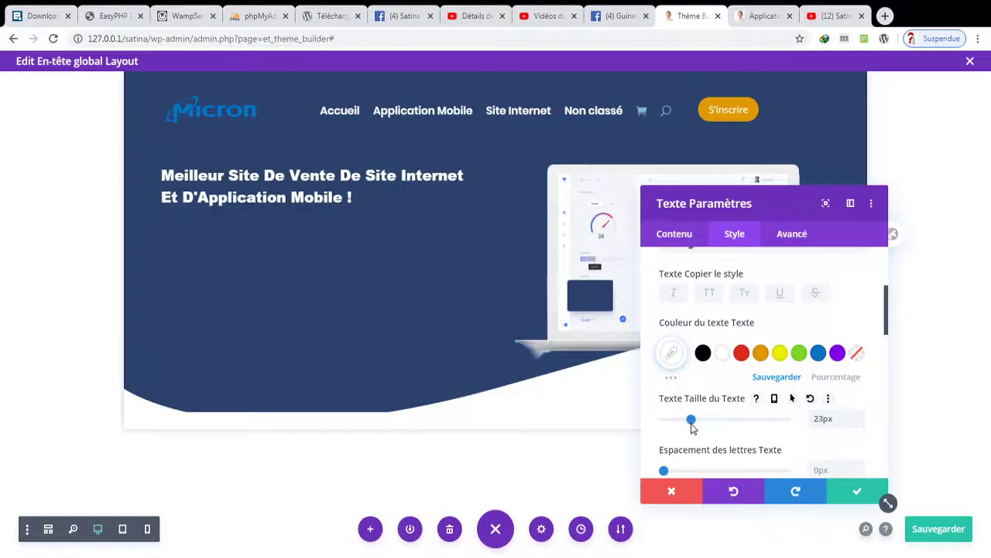
left_click(842, 499)
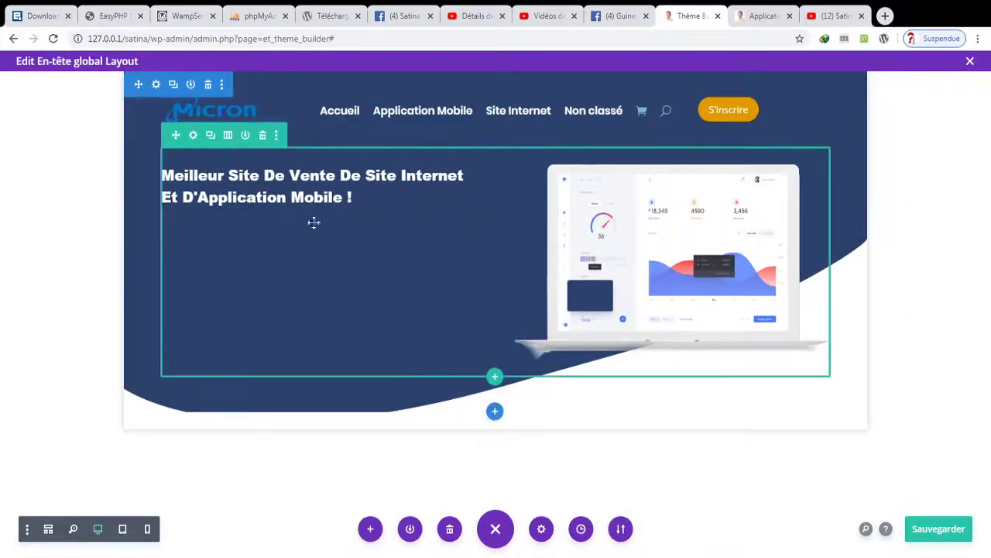
- Add a Texte module under the headline and start replacing its placeholder paragraph with 'Achetez votre'
left_click(317, 199)
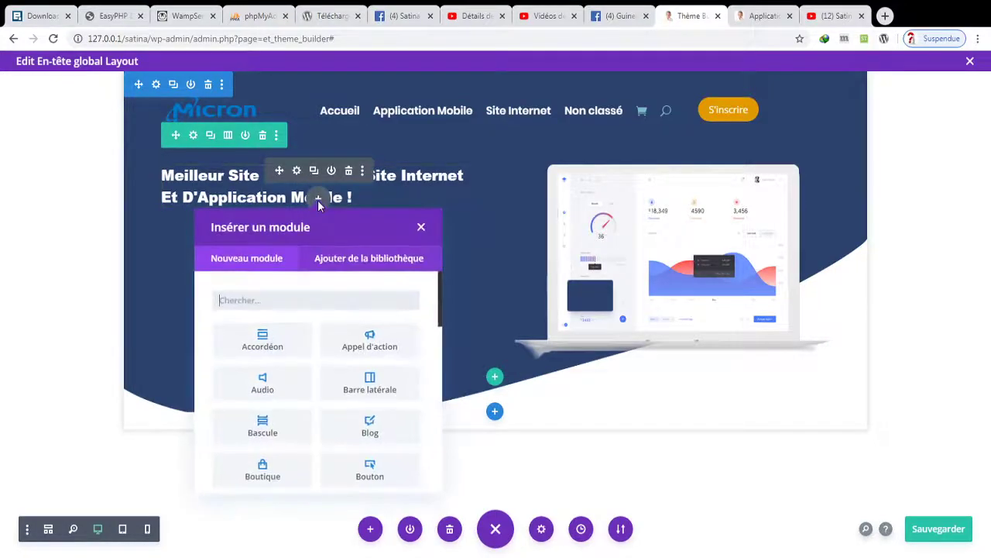
type("text")
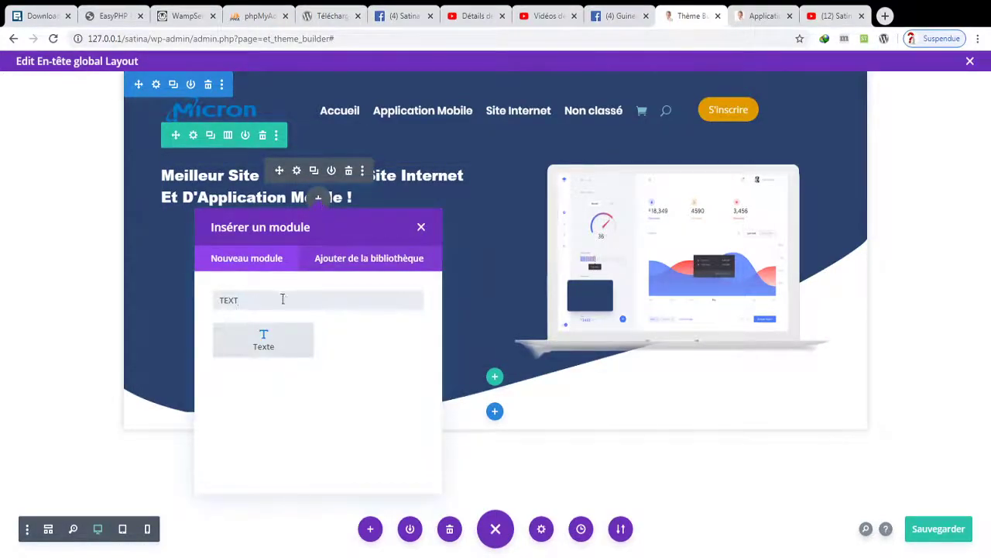
left_click(265, 336)
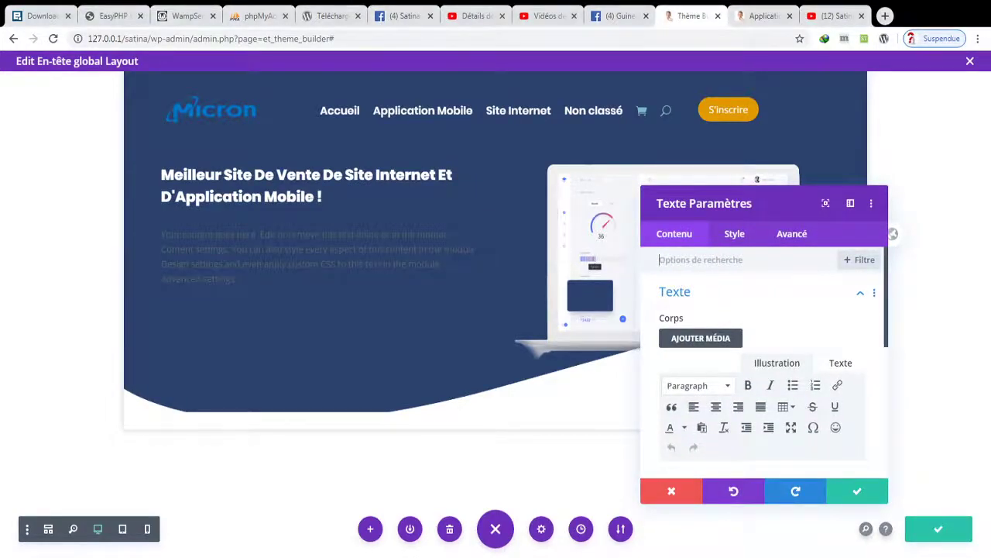
left_click_drag(889, 287, 889, 381)
left_click_drag(810, 380, 623, 301)
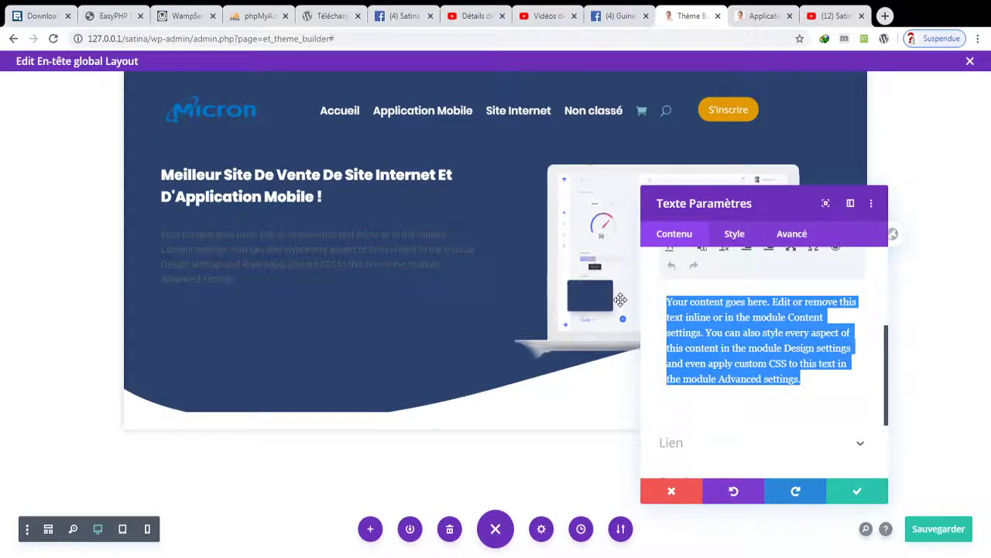
type("Ac")
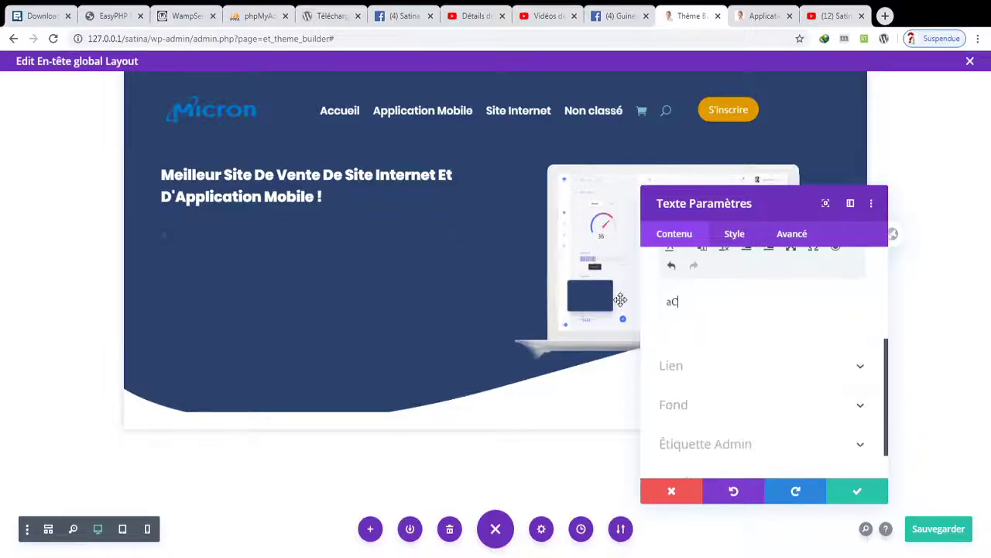
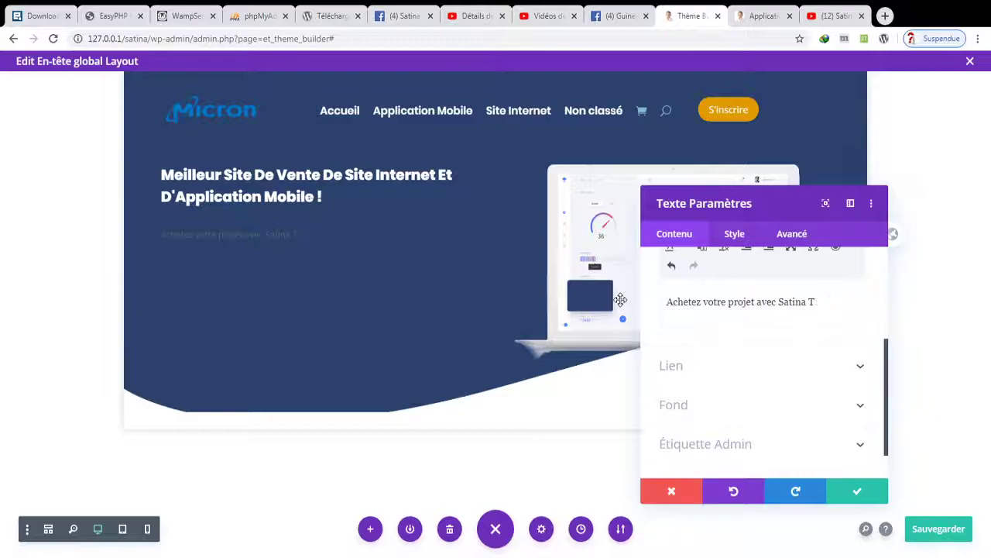
- Complete the hero subtitle by typing 'ogie en toute sécurité et' and 'assistance a vie'
type("ogie")
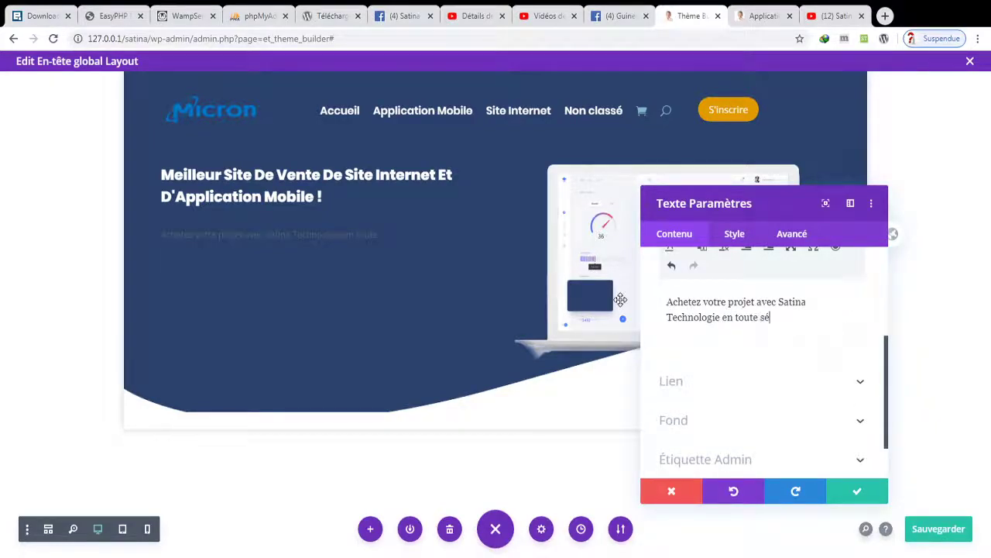
type(" en toute sécurité et")
type("assistance a vie !")
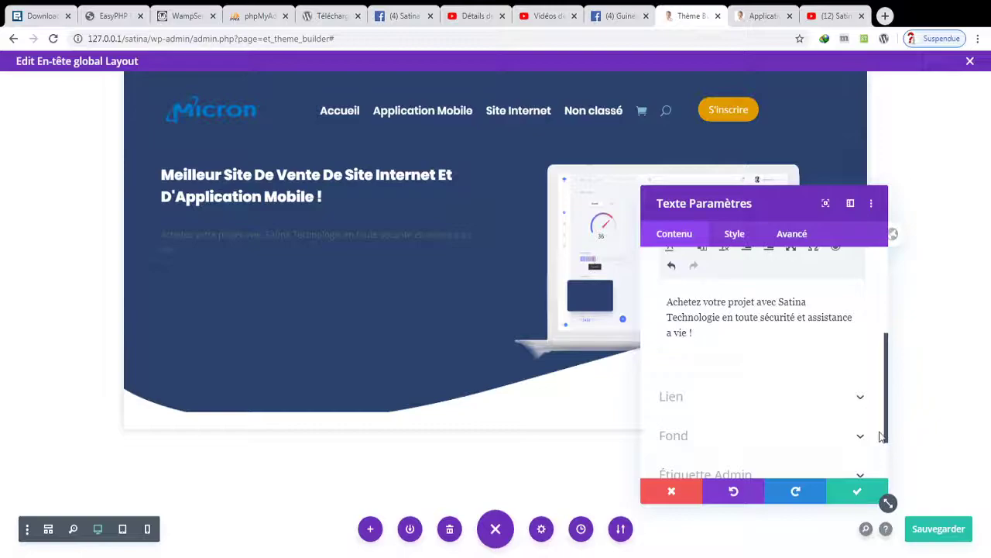
- Style the hero subtitle as white Poppins in the light (Clair) weight
left_click(735, 235)
left_click(724, 301)
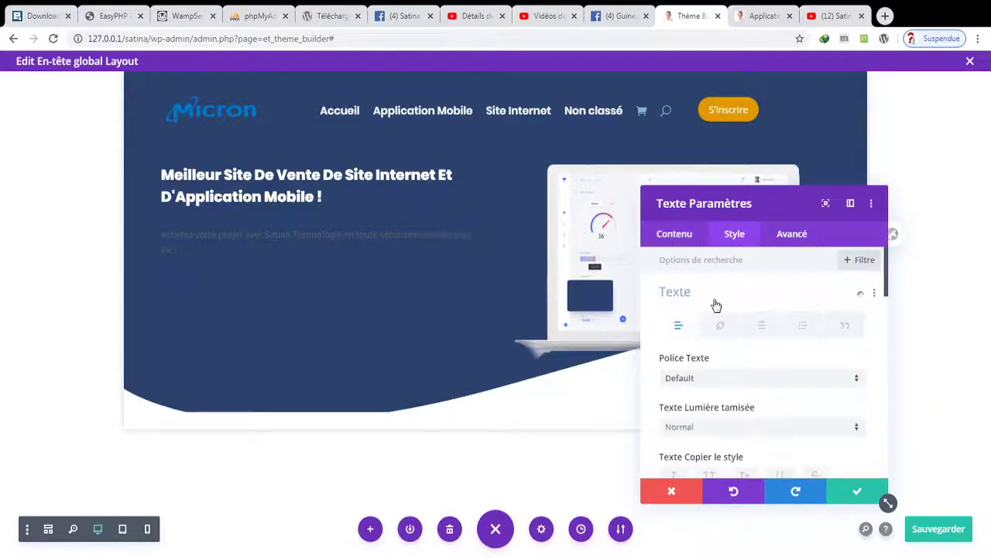
left_click(722, 376)
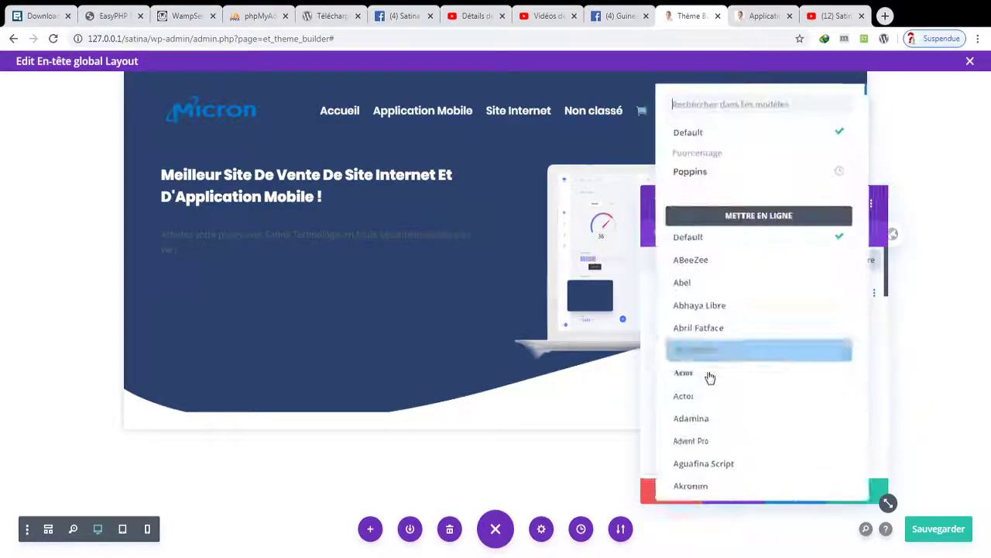
left_click(702, 173)
left_click(701, 433)
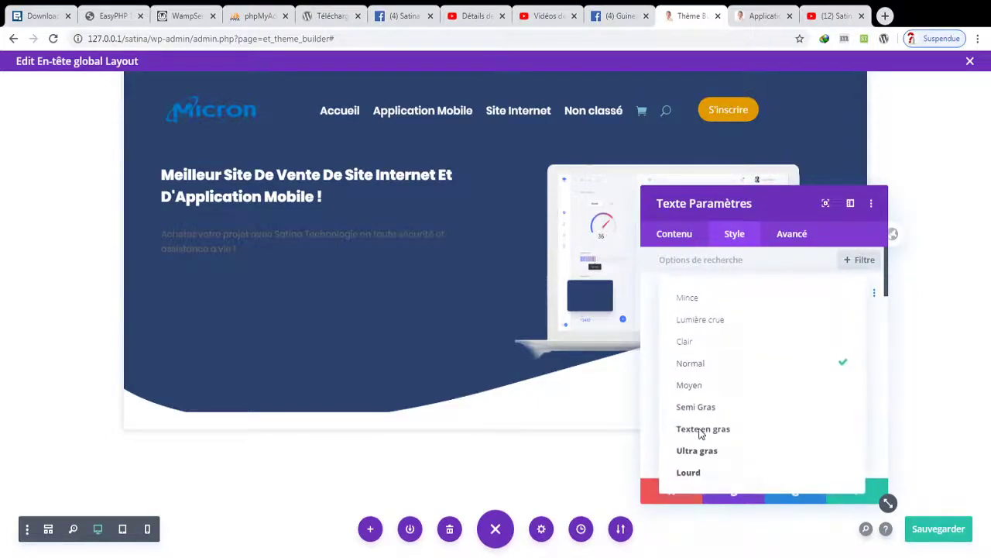
left_click(695, 344)
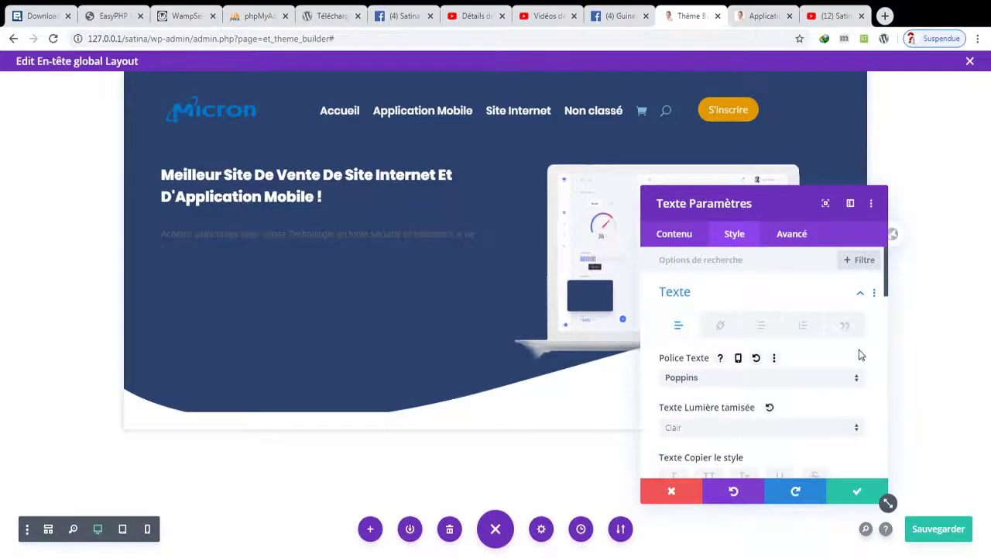
left_click_drag(889, 279, 891, 320)
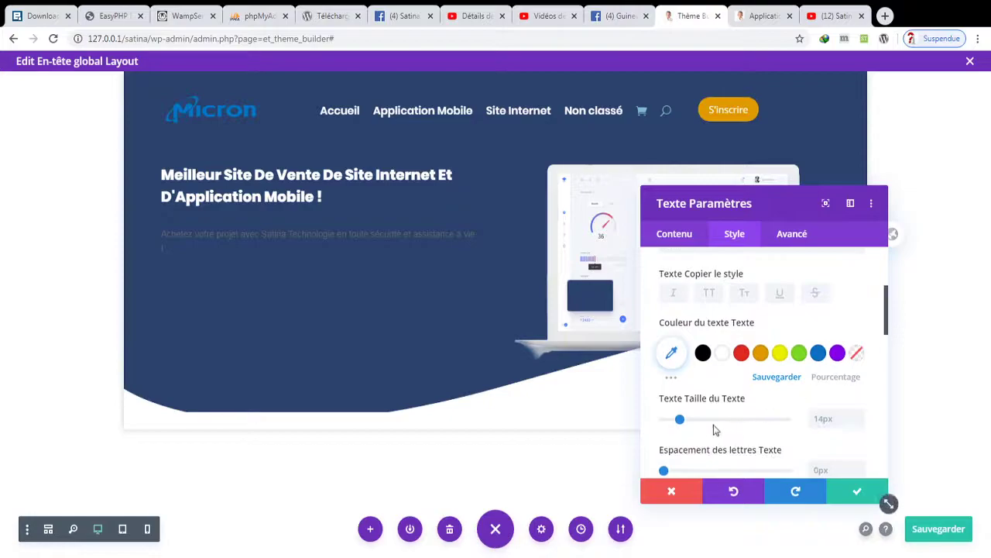
left_click_drag(680, 424, 694, 429)
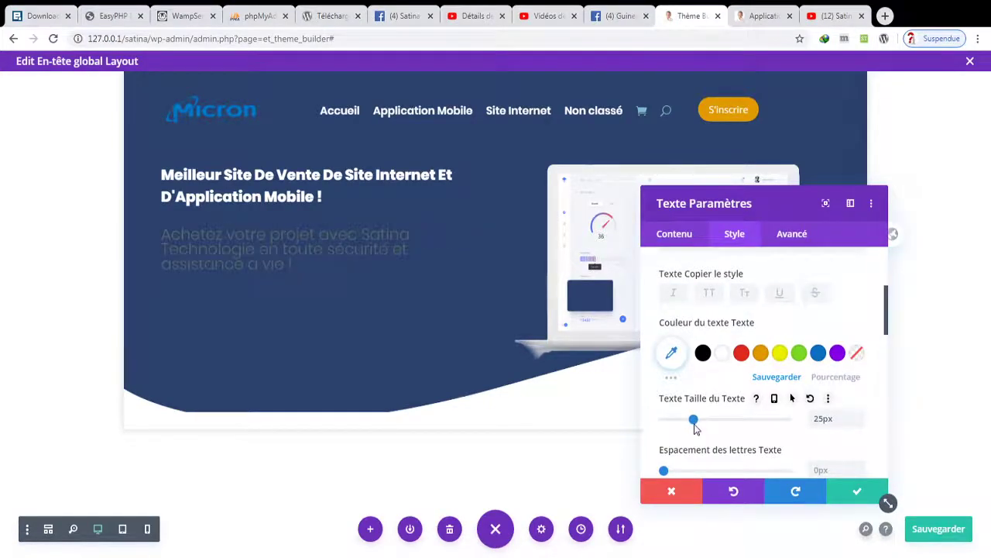
left_click(721, 354)
- Set the subtitle to 19px with 1.5em line height, apply, and save the layout
left_click_drag(693, 420, 688, 424)
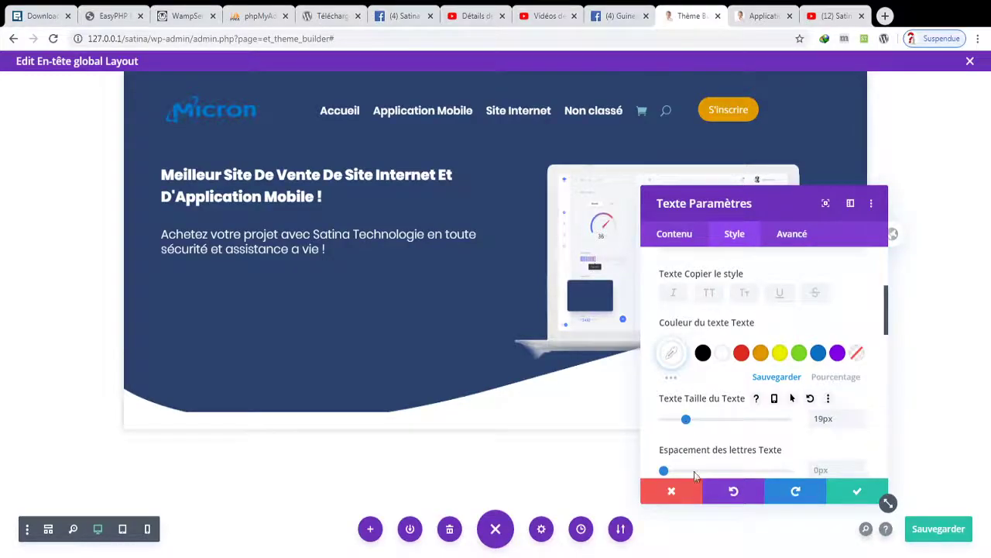
left_click_drag(888, 318, 888, 340)
left_click_drag(701, 414, 696, 421)
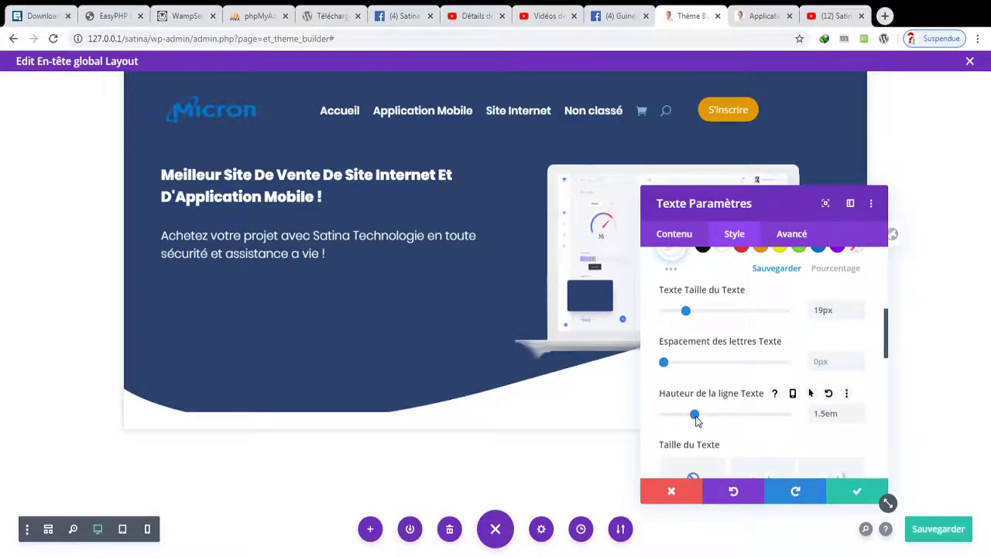
left_click(859, 491)
key("ctrl+s")
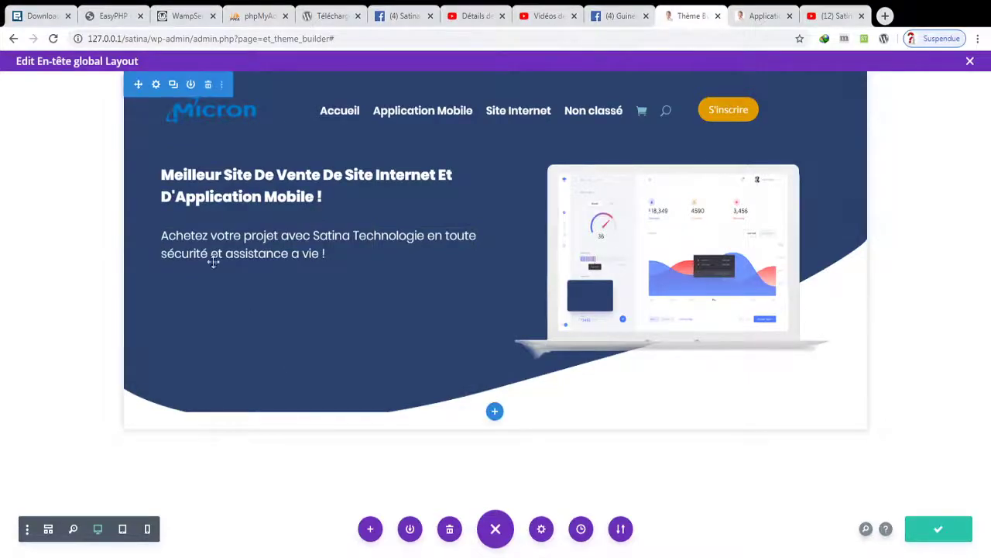
- Insert a Bouton module below the hero subtitle using the 'bou' module search
left_click(319, 264)
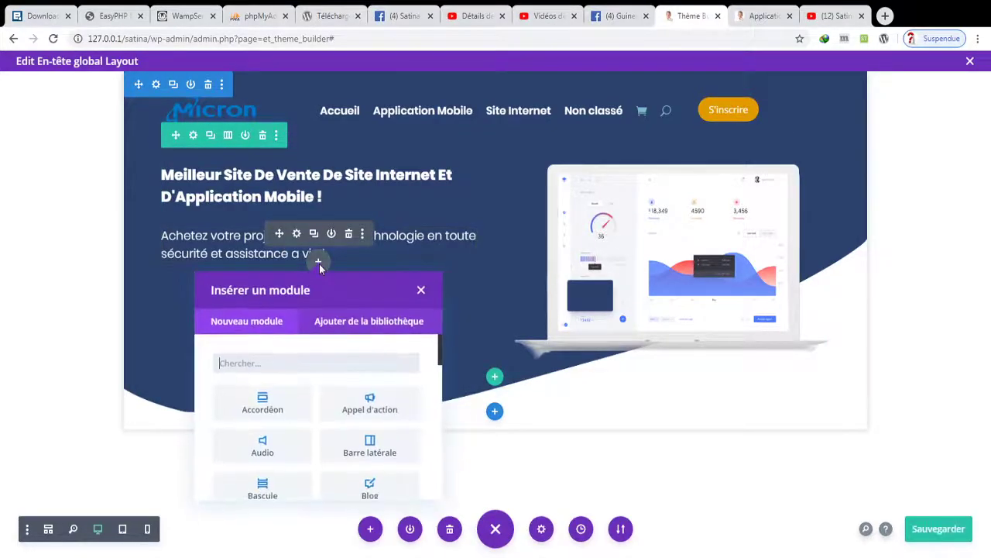
type("bou")
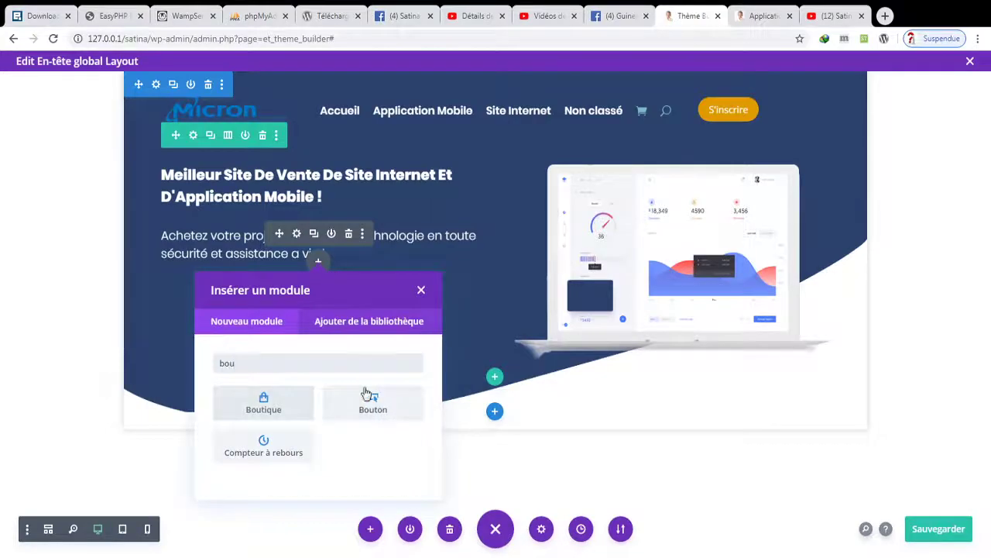
left_click(363, 399)
- Replace the button's default label with 'FAIRE UN TOUR'
left_click(693, 336)
double_click(693, 337)
type("B")
key("BackSpace")
type("BNo")
key("BackSpace")
key("BackSpace")
key("BackSpace")
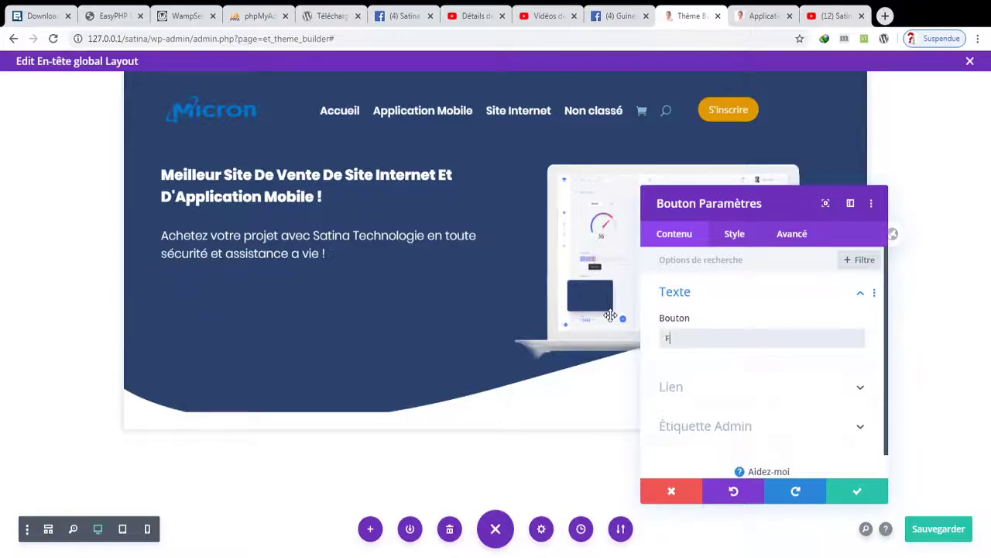
type("FAI")
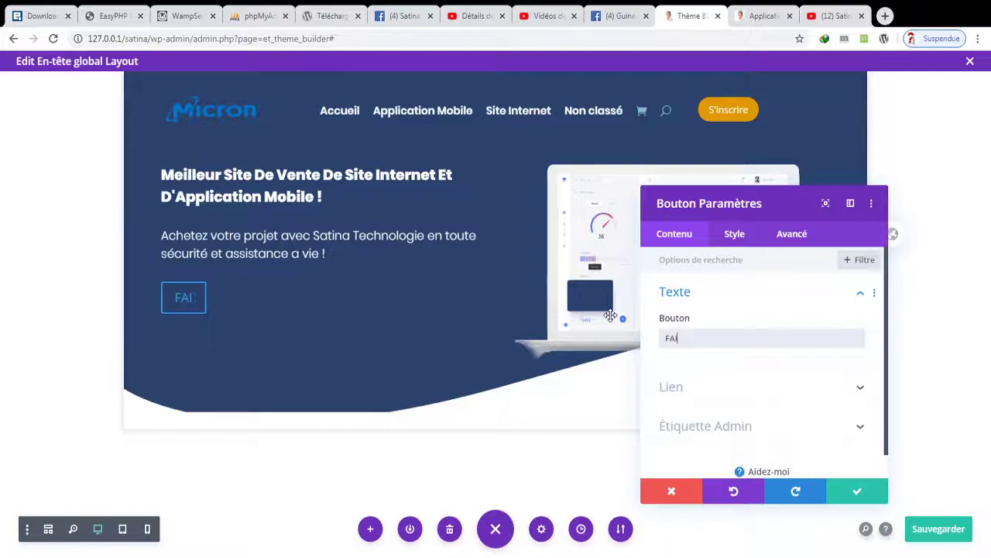
type("RE UN TOUR")
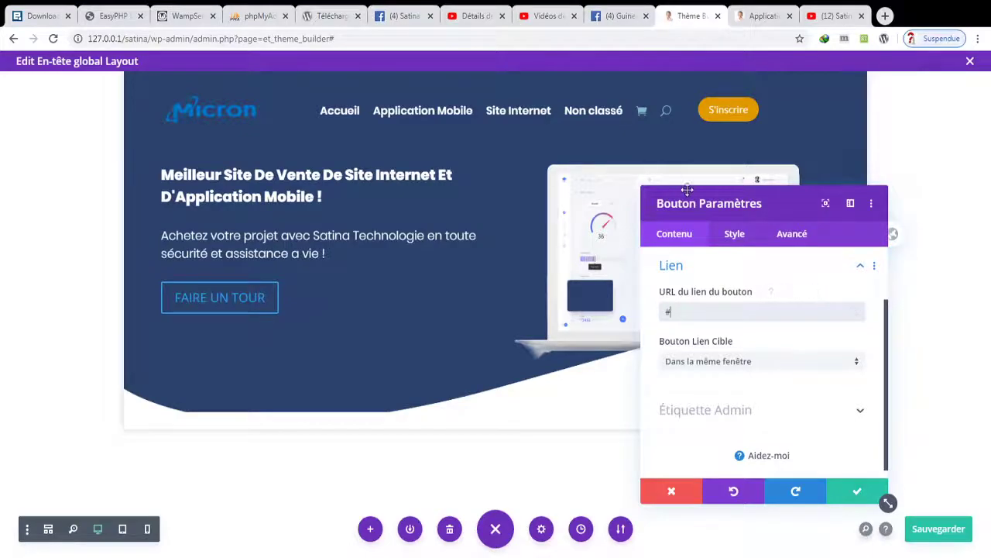
left_click(732, 237)
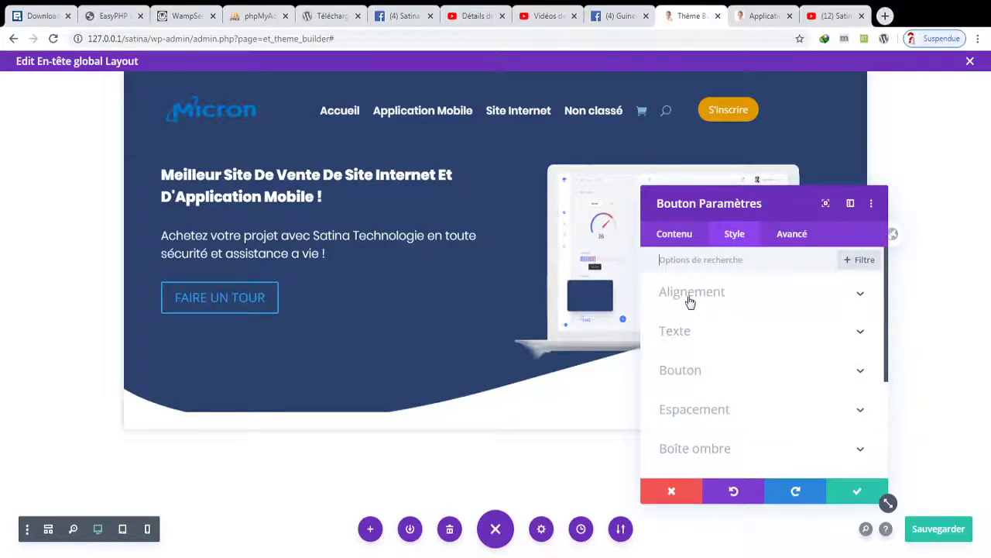
- Enable custom button styles with white text and border and an orange background
left_click(682, 371)
left_click(693, 375)
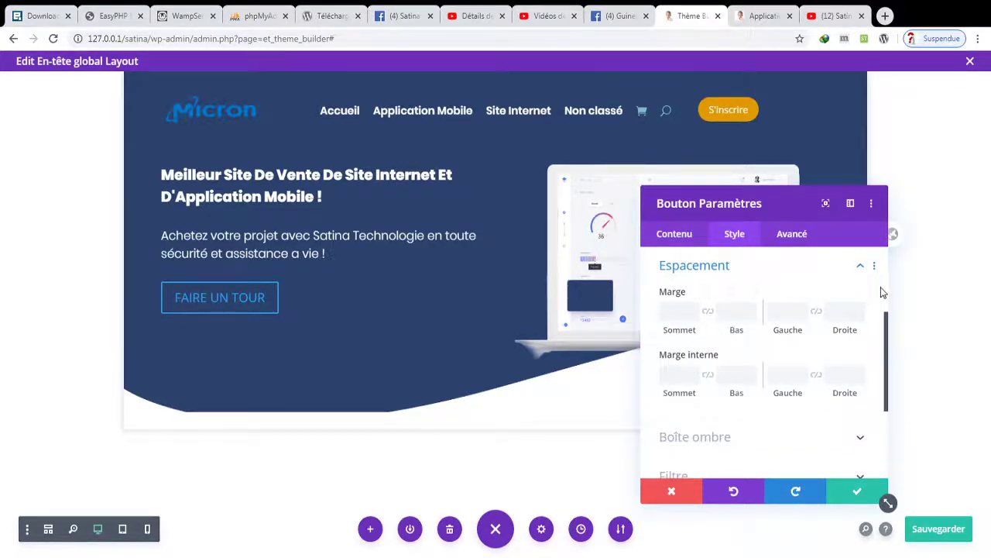
scroll(880, 292, "up", 3)
left_click(680, 368)
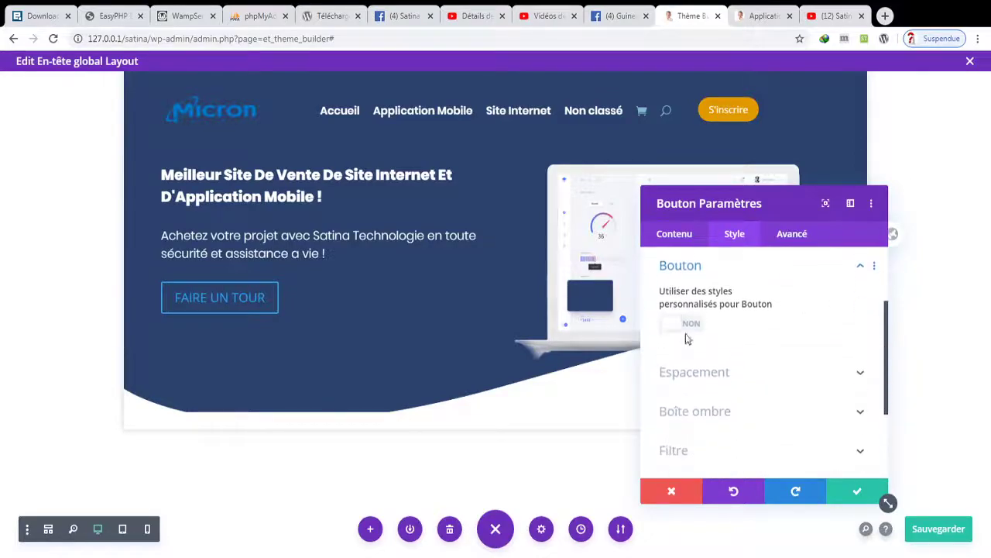
left_click(670, 323)
scroll(736, 368, "down", 1)
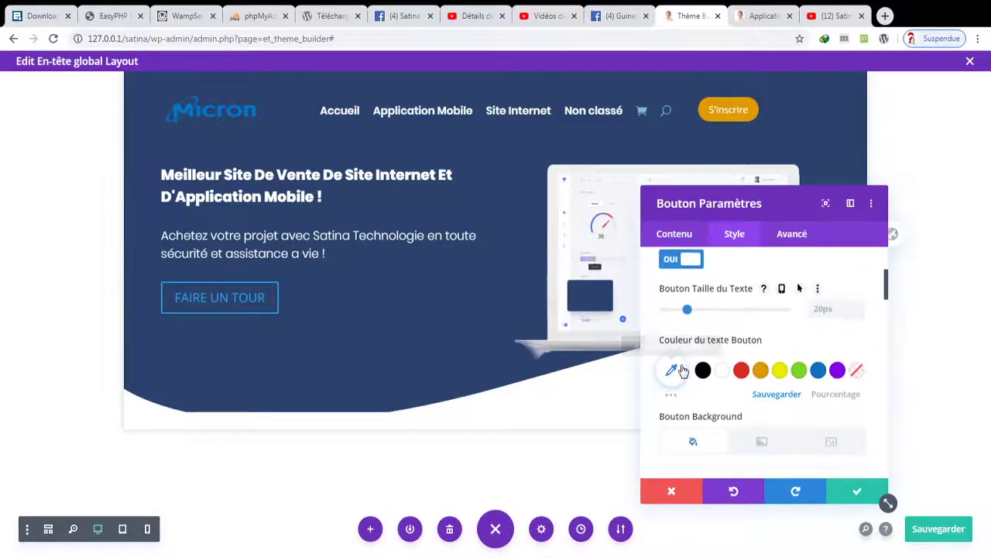
left_click(721, 370)
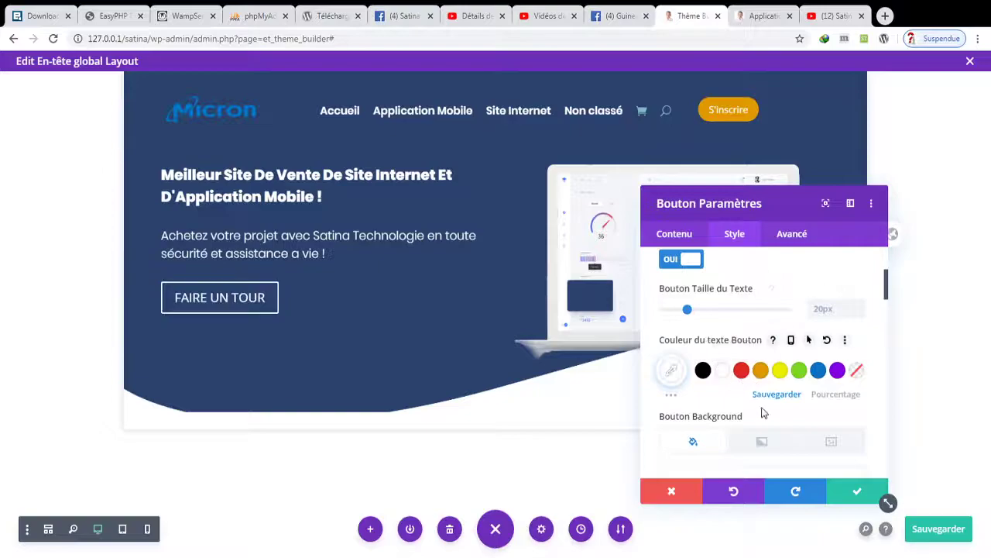
scroll(764, 405, "down", 5)
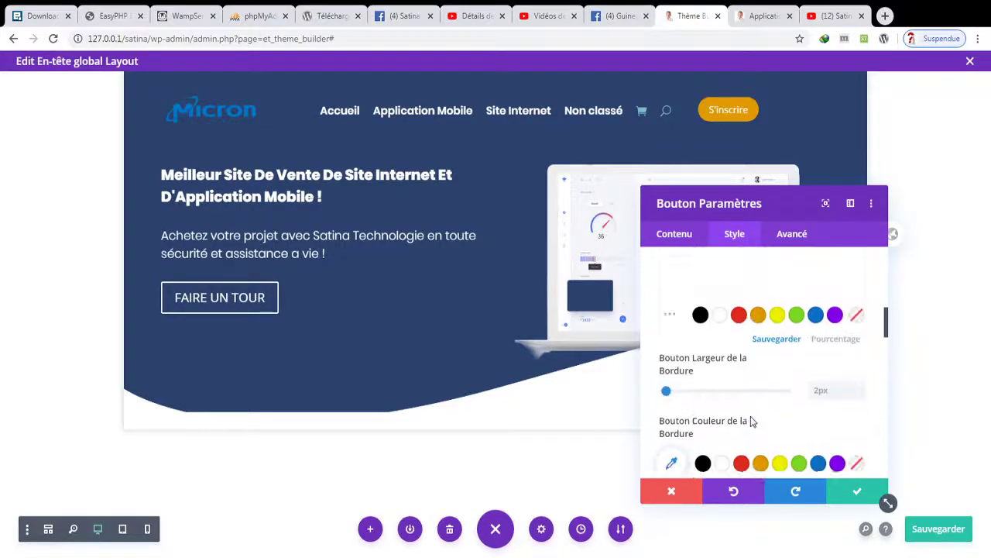
left_click(759, 286)
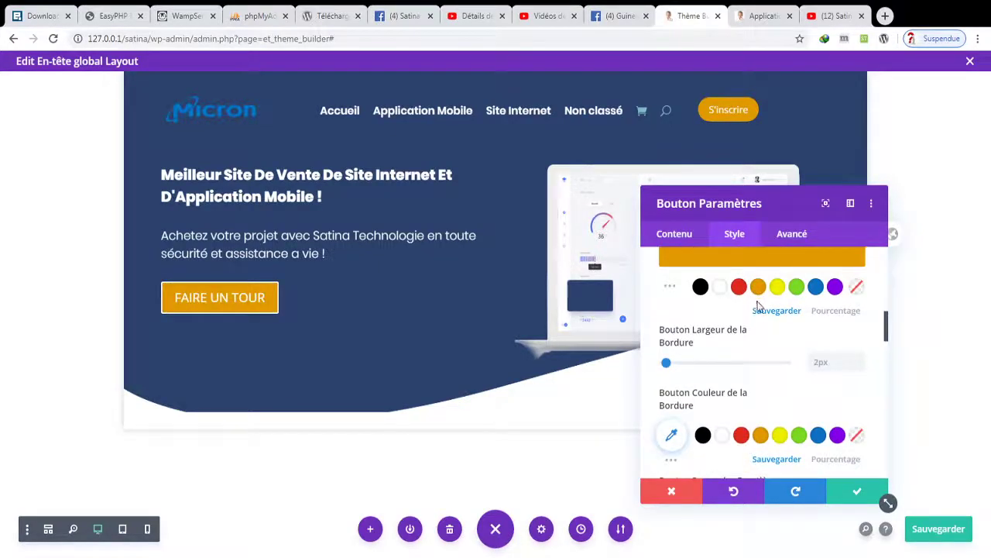
- Make the button border colour transparent, apply, and save the header layout
scroll(702, 328, "down", 5)
scroll(695, 371, "down", 1)
scroll(684, 325, "up", 1)
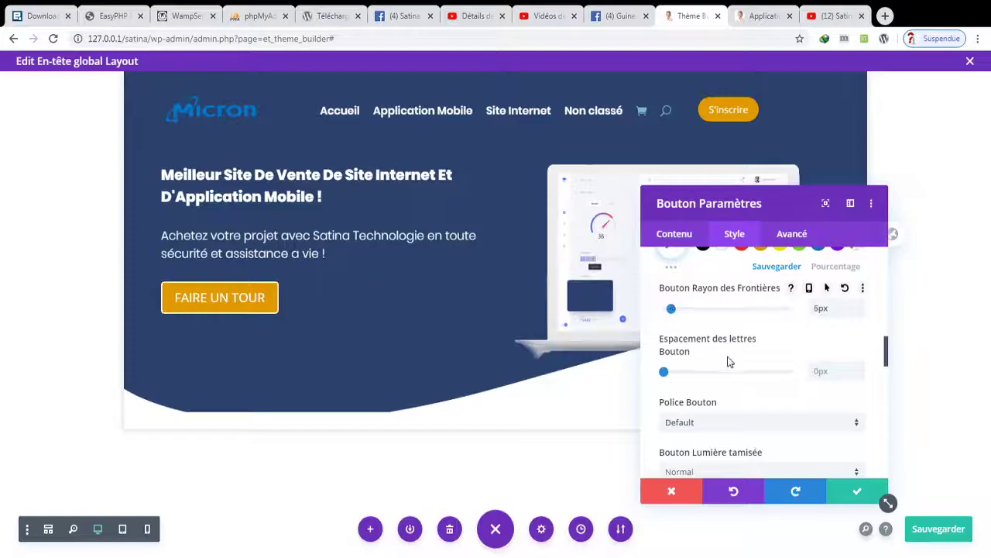
scroll(732, 372, "down", 5)
scroll(737, 381, "down", 3)
scroll(737, 339, "up", 1)
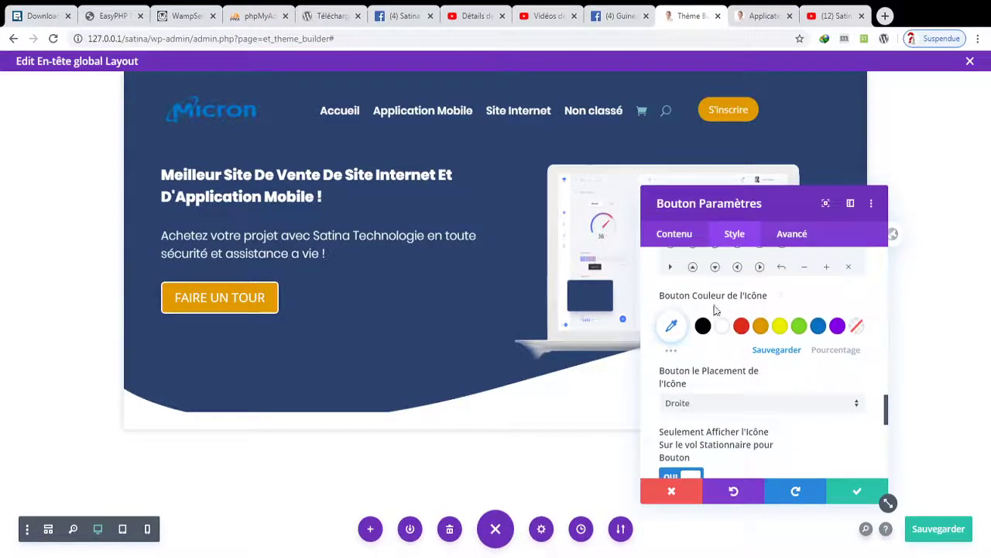
scroll(737, 329, "up", 1)
scroll(738, 327, "down", 3)
scroll(737, 327, "down", 1)
scroll(738, 327, "up", 6)
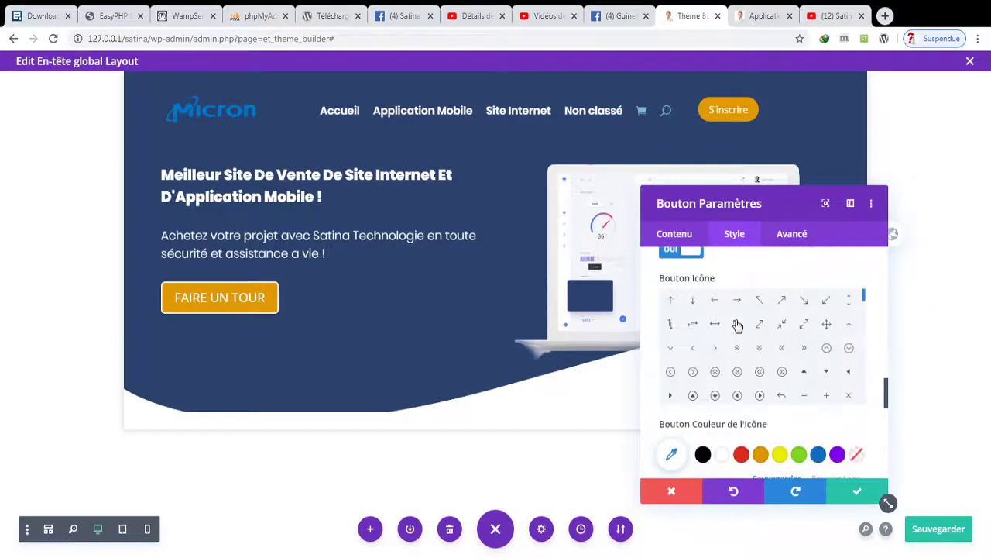
scroll(738, 327, "up", 3)
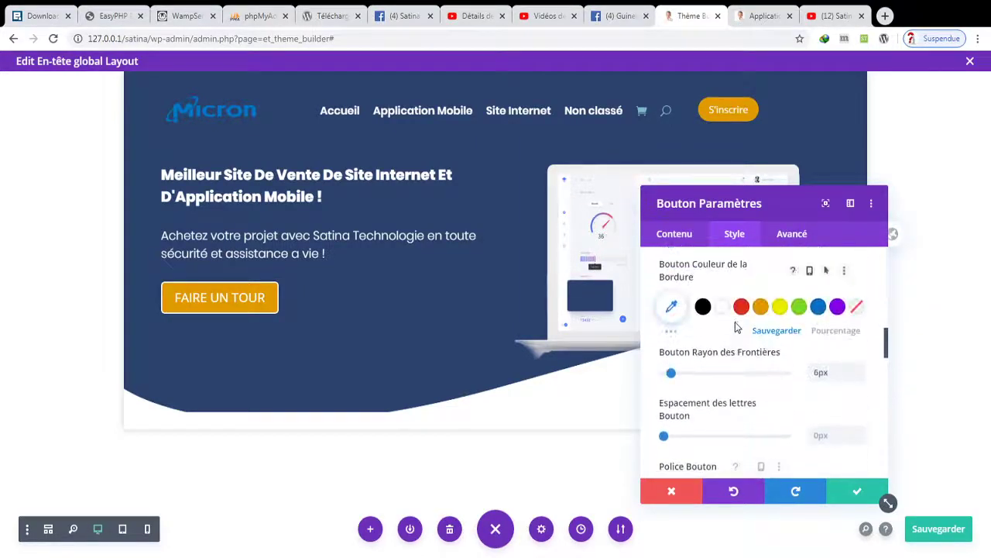
scroll(728, 375, "up", 1)
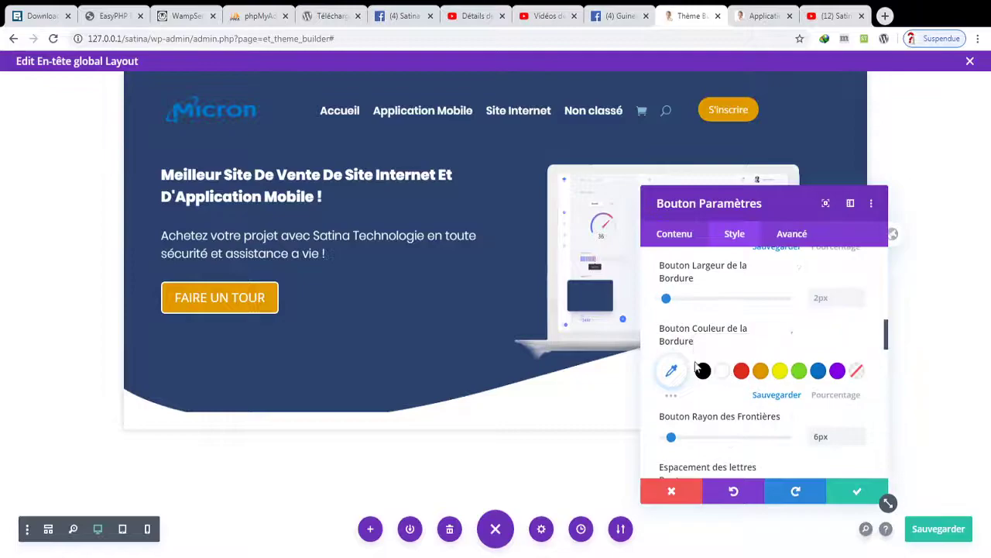
left_click(858, 373)
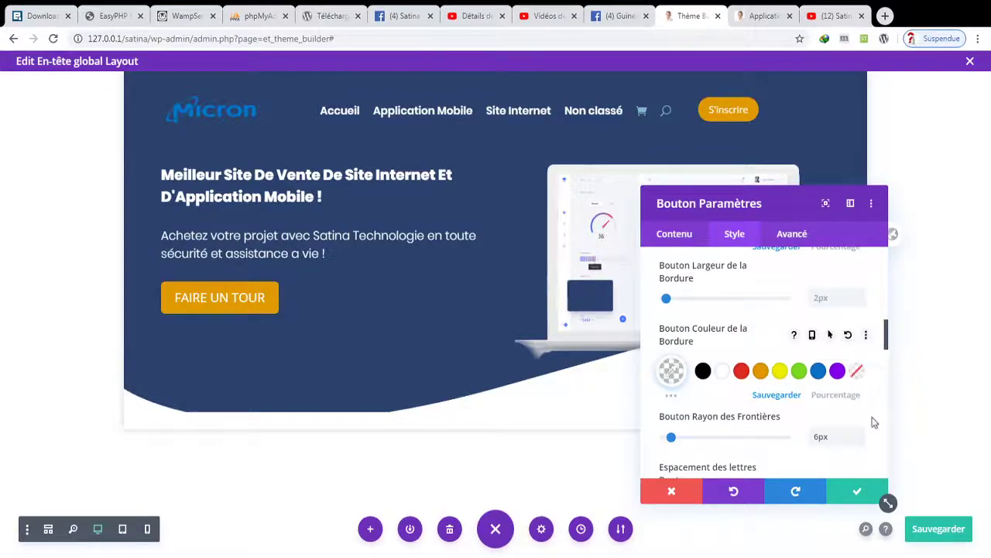
left_click(858, 493)
key("ctrl+s")
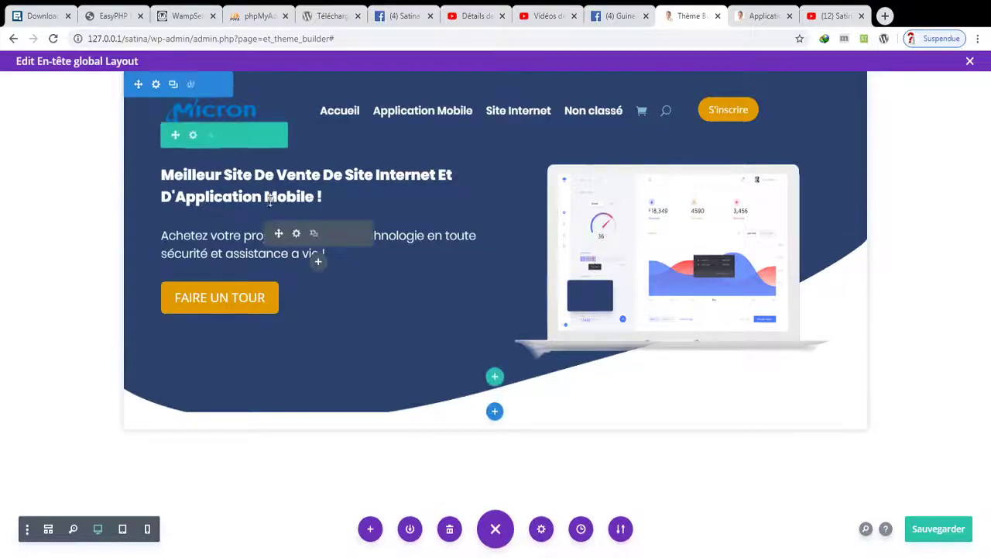
- Increase the hero heading's Texte size from 23px to 27px and apply it
left_click(296, 172)
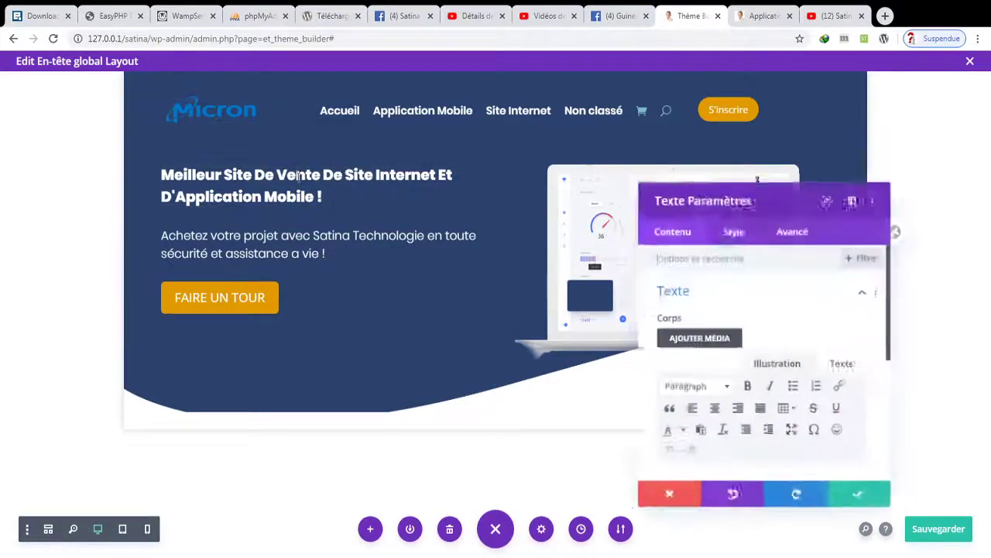
left_click(736, 234)
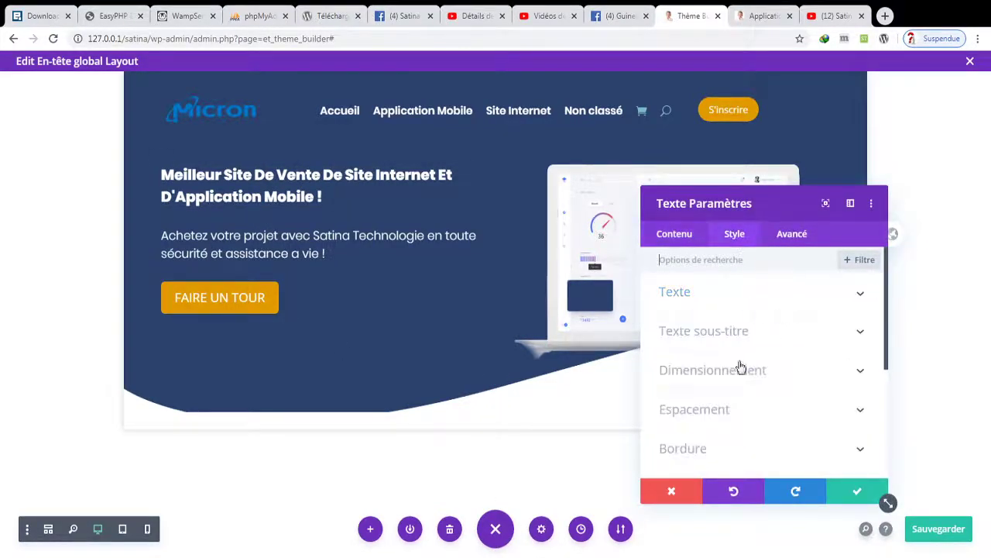
left_click(711, 305)
scroll(708, 407, "down", 3)
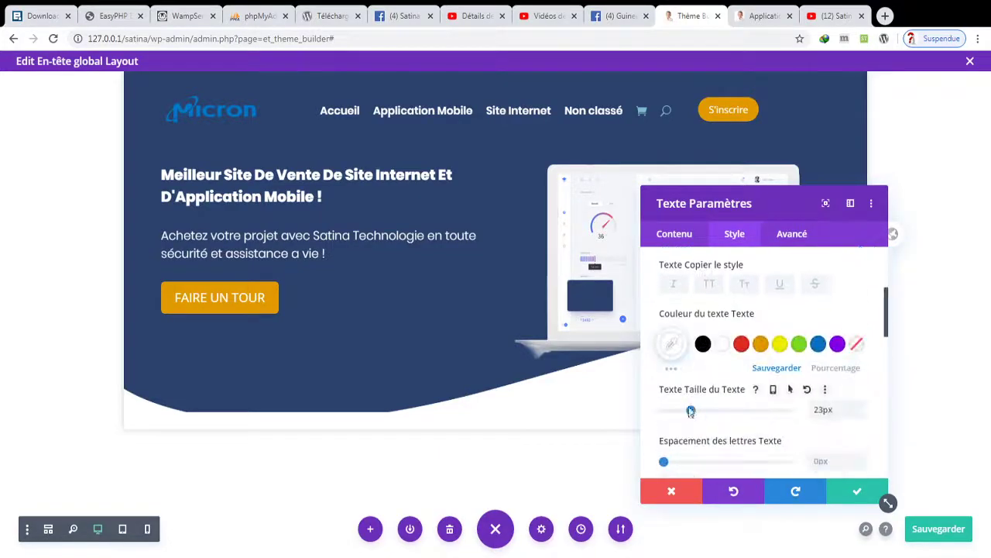
left_click_drag(690, 413, 697, 415)
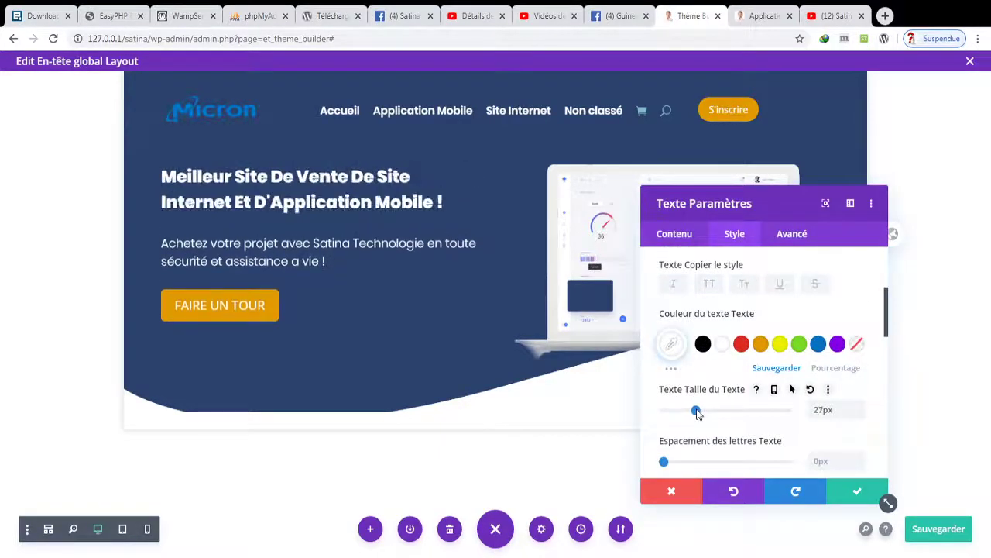
left_click(857, 492)
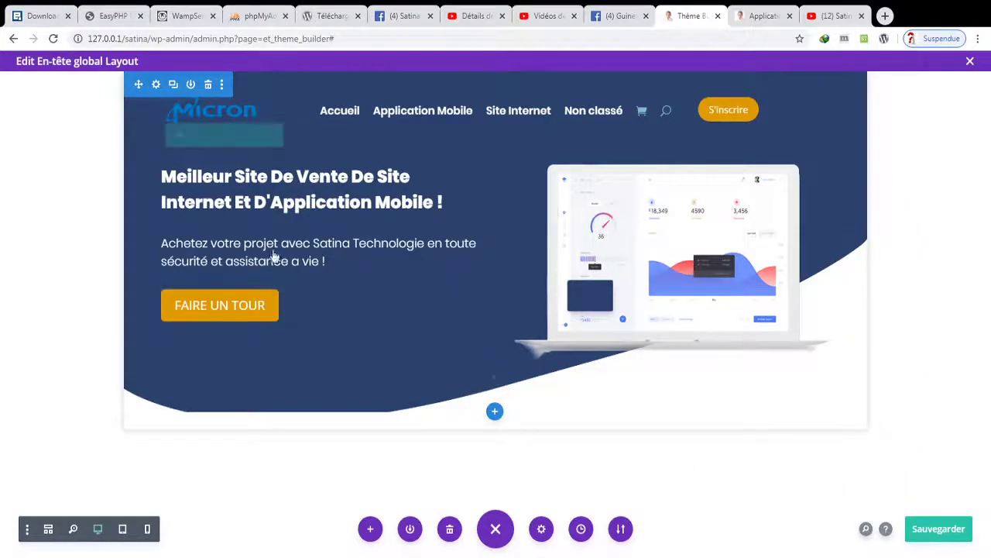
- Add a curved bottom (Bas) divider to the hero section
left_click(155, 85)
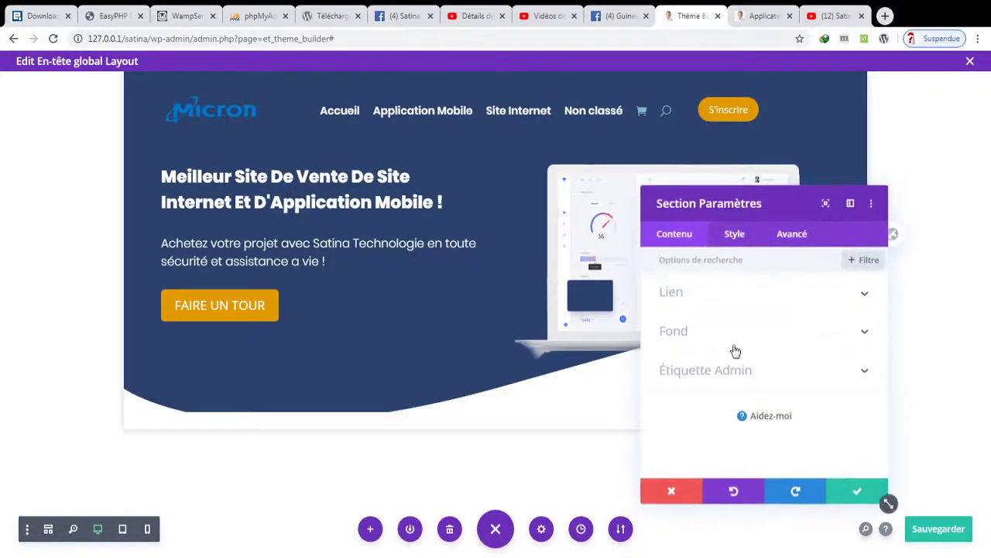
left_click(735, 236)
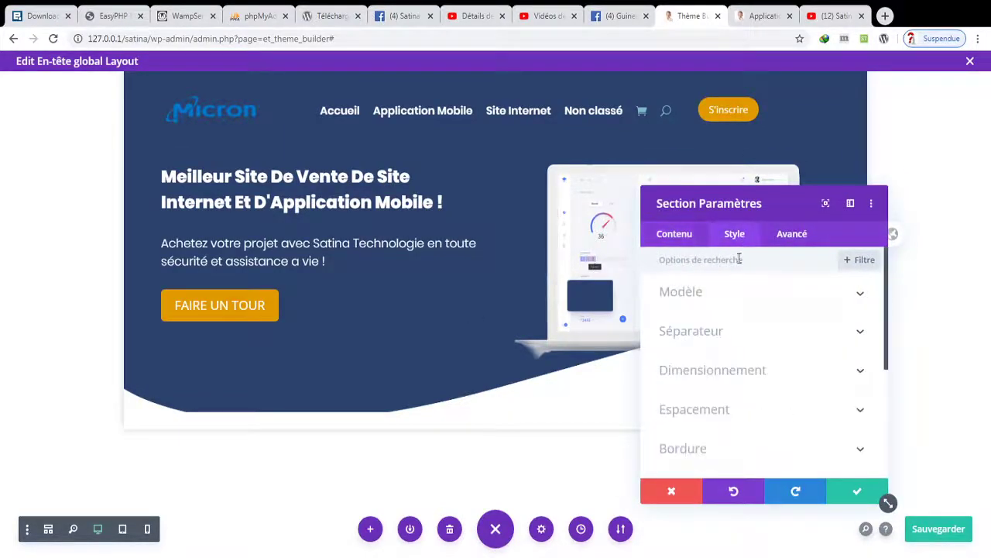
left_click(697, 333)
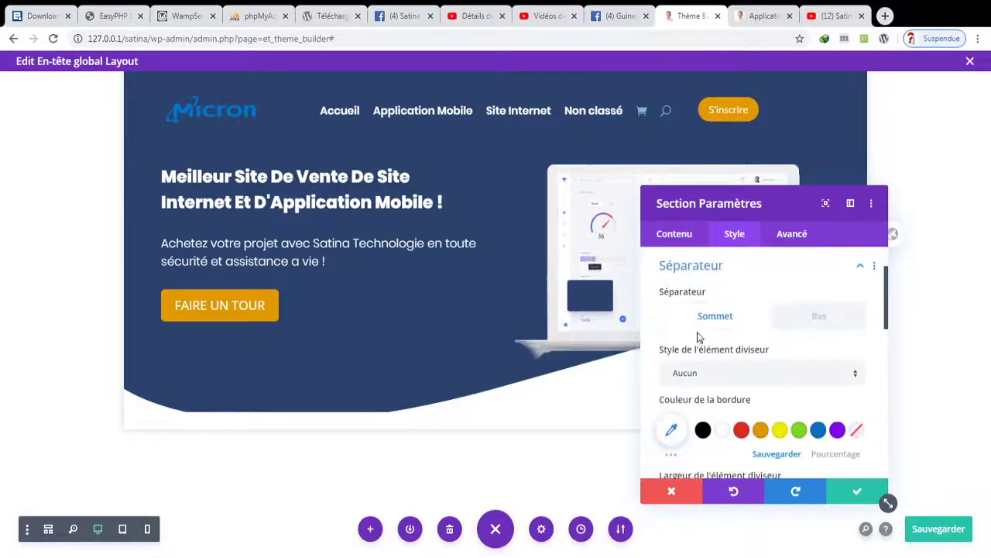
left_click(814, 329)
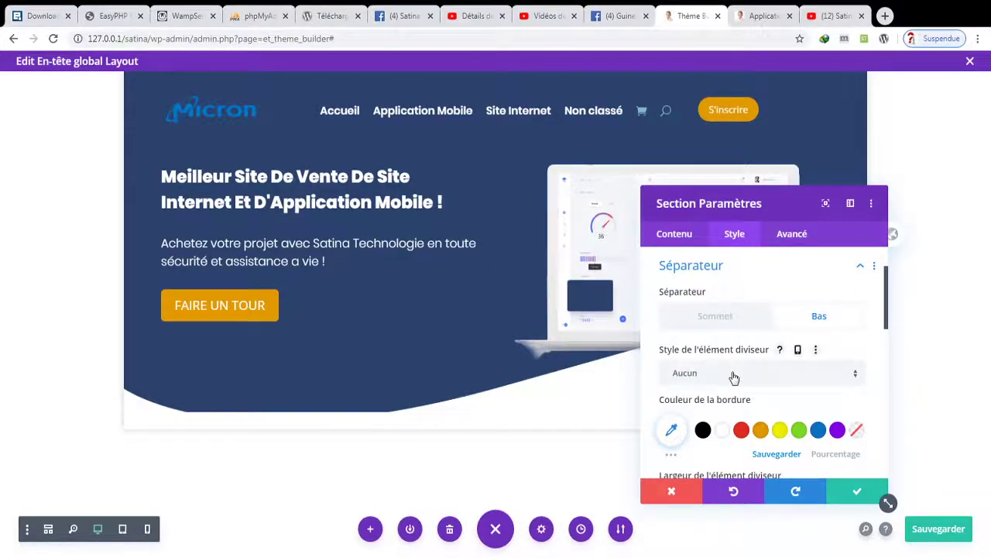
left_click(734, 376)
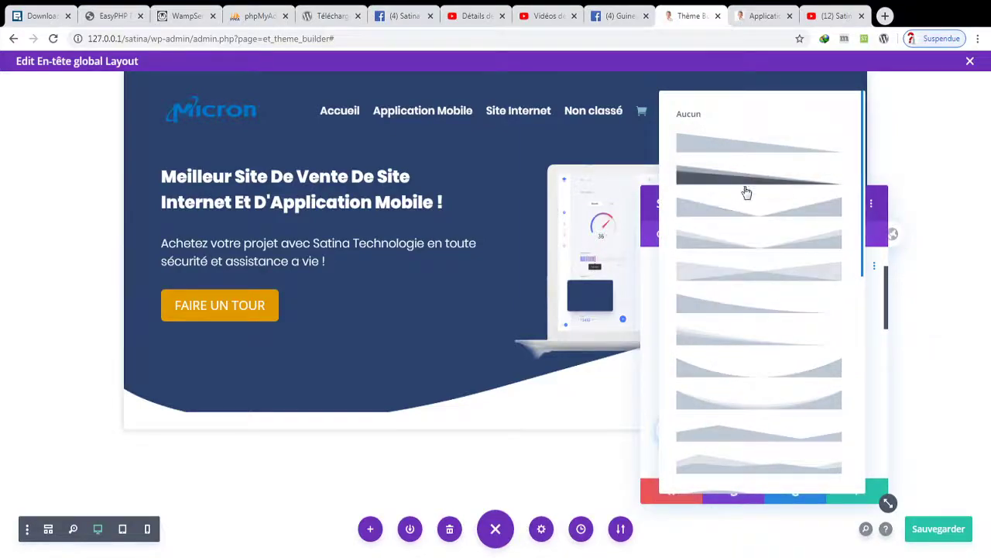
left_click(745, 371)
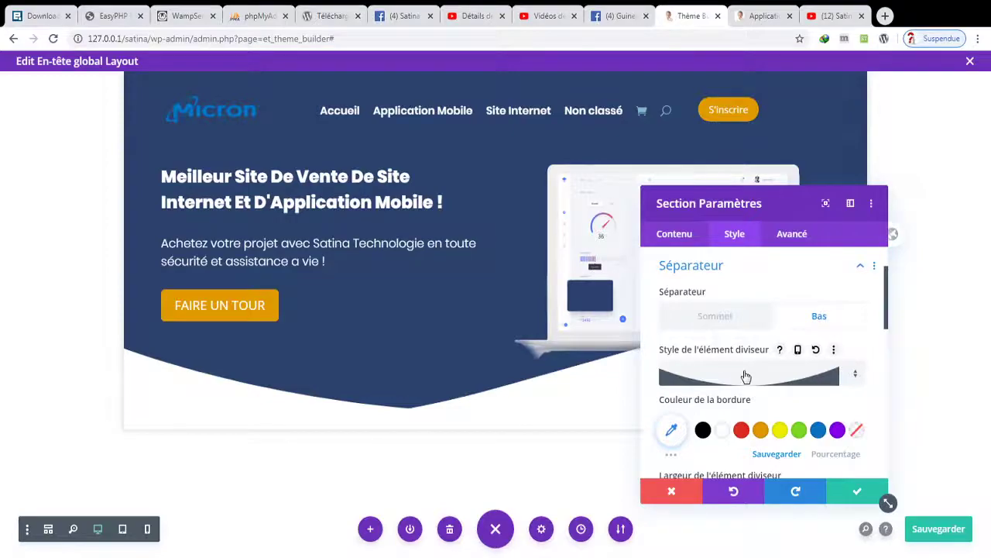
- Compare several divider shapes, including slanted, then settle on the dark curve and apply
left_click(736, 375)
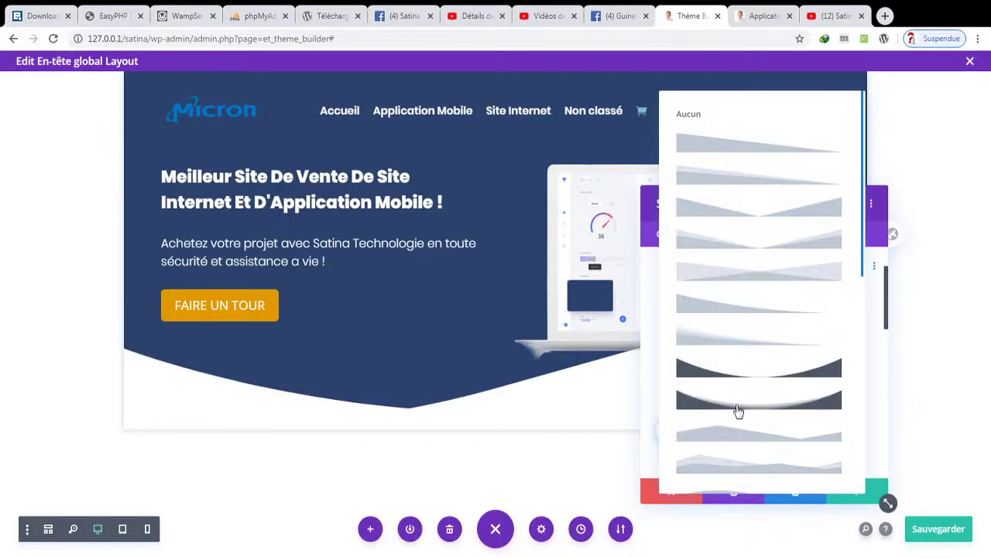
left_click(738, 400)
left_click(742, 376)
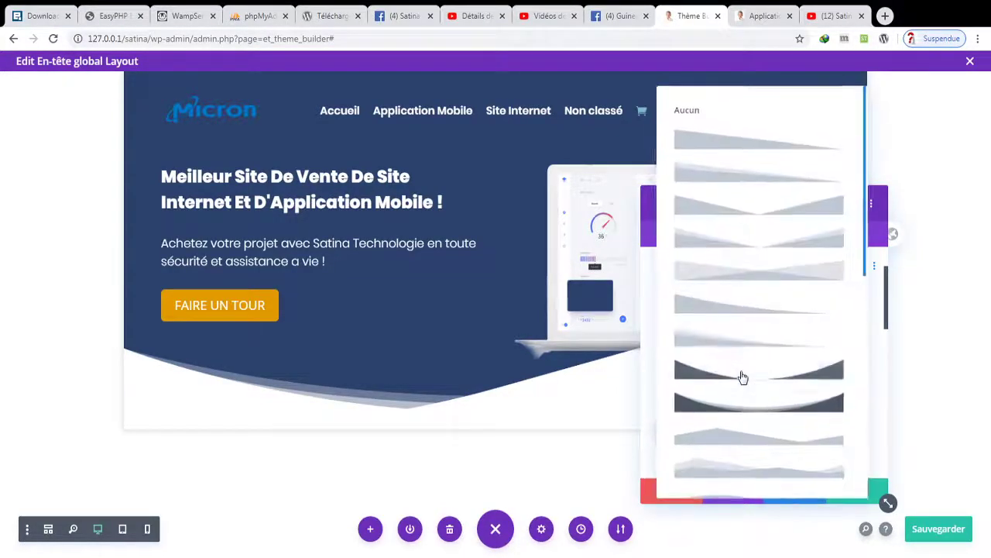
left_click(750, 415)
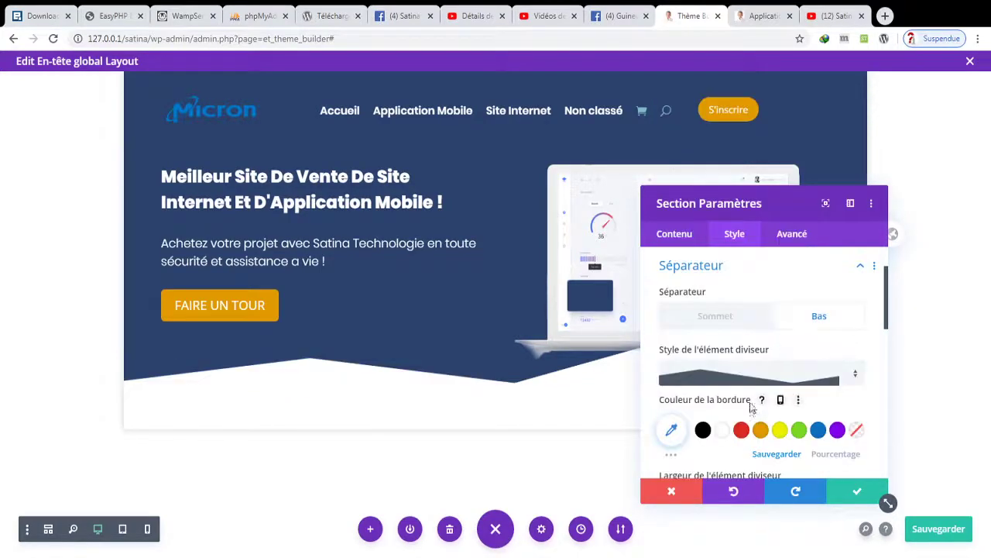
left_click(750, 385)
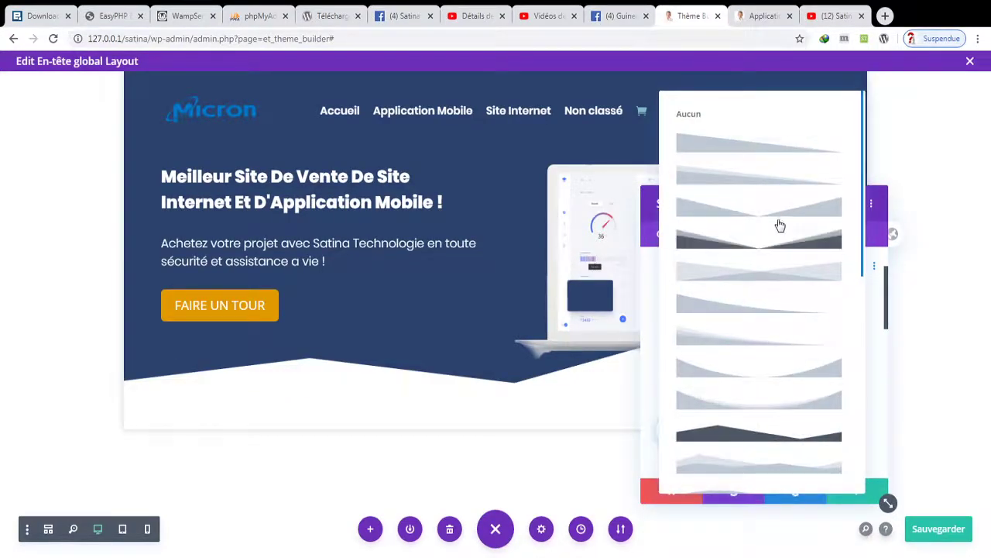
left_click(777, 166)
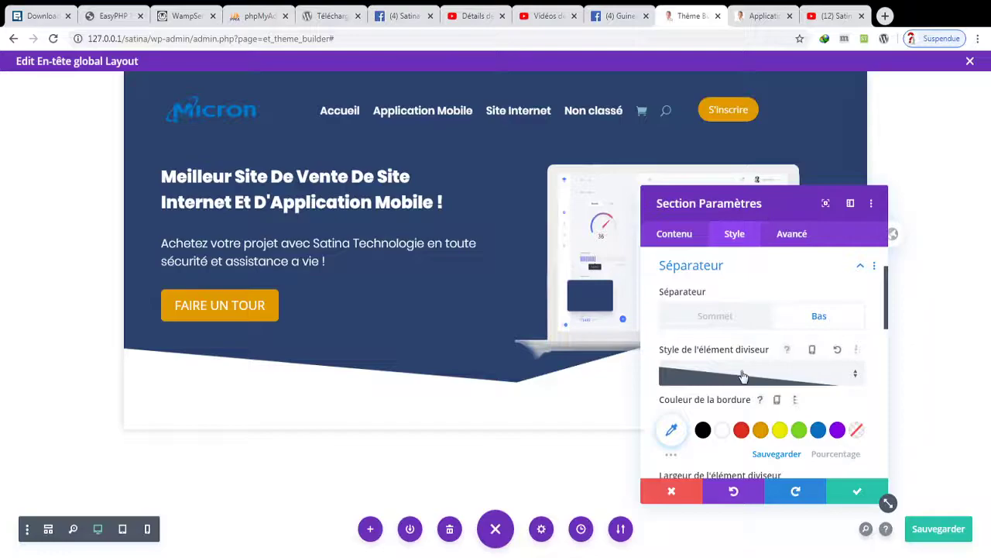
left_click(743, 376)
left_click(734, 373)
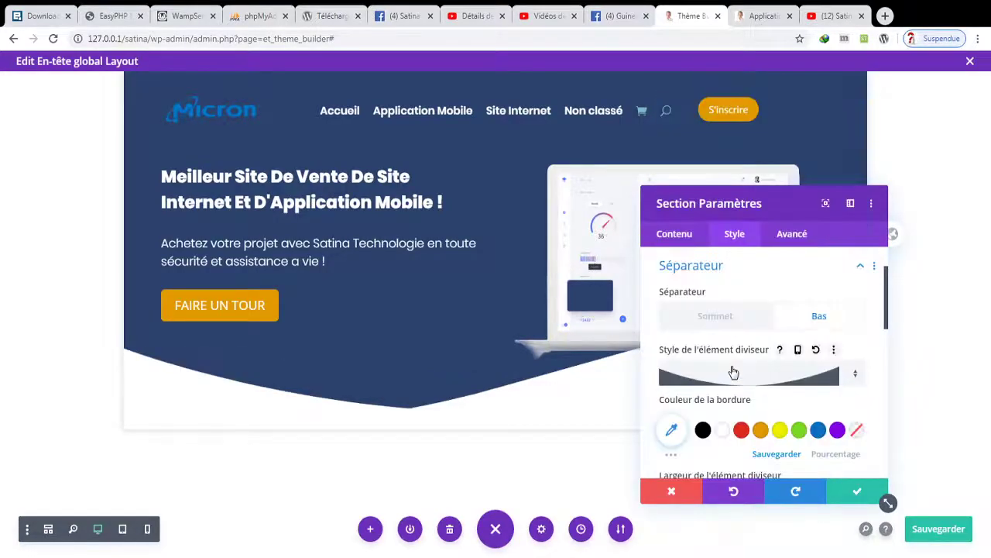
left_click(853, 493)
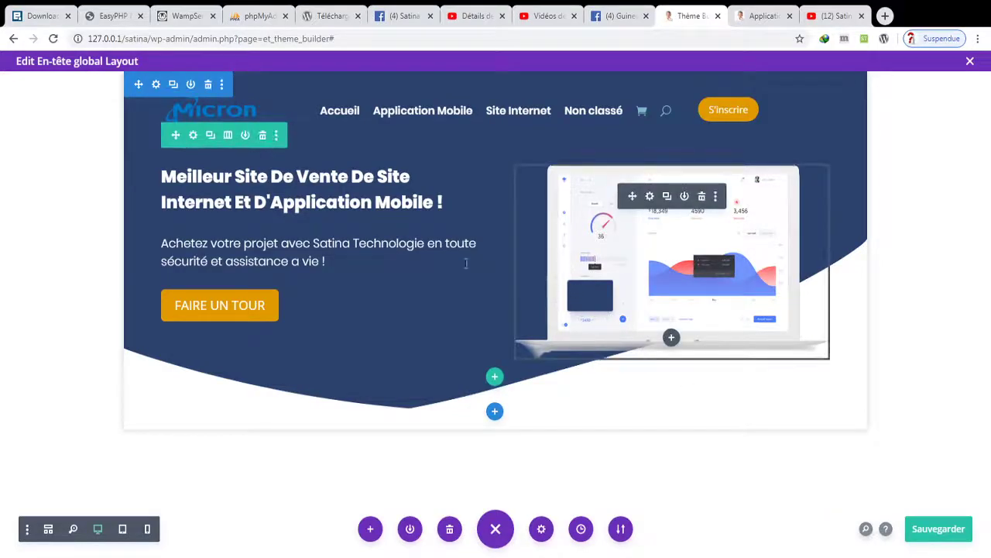
- Raise the hero row's top margin to 40px in Ligne Paramètres and apply it
left_click(193, 136)
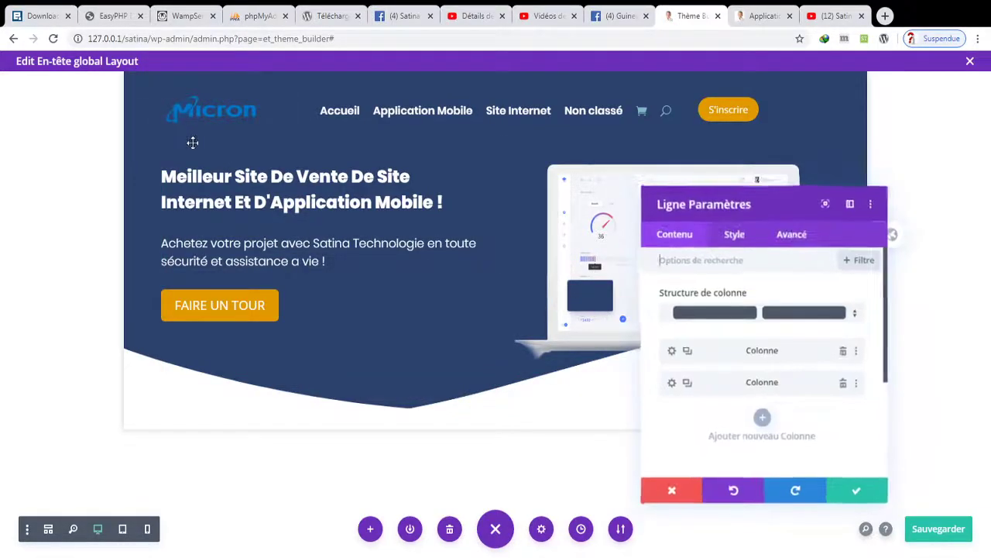
left_click(734, 234)
left_click(756, 342)
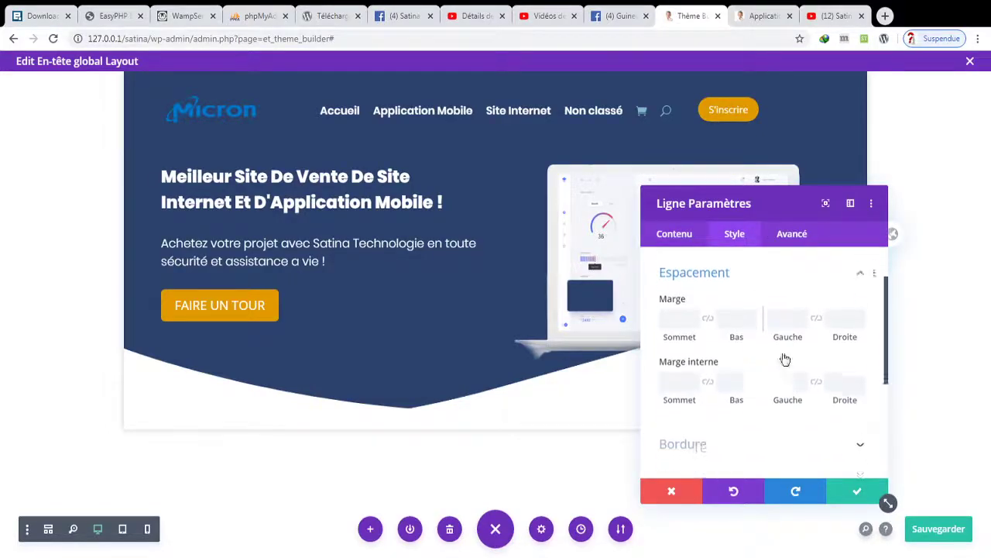
left_click(696, 311)
key("Up")
key("Up")
key("Up")
key("Up")
key("Up")
key("Up")
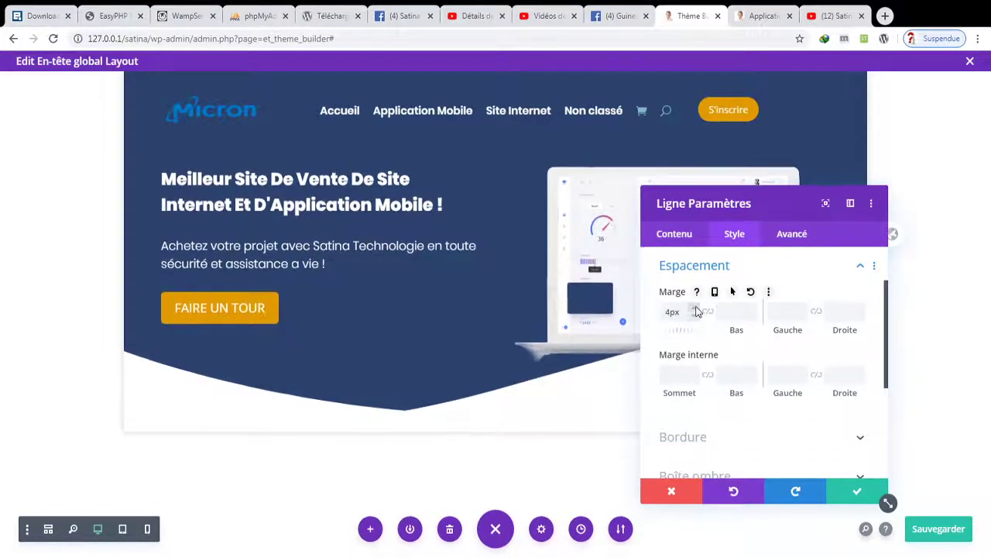
key("Up")
key("Up")
key("Up")
key("Up")
key("Up")
key("Up")
key("Up")
key("Up")
key("Up")
key("Up")
key("Up")
key("Up")
key("Up")
key("Up")
key("Up")
key("Up")
key("Up")
key("Up")
key("Up")
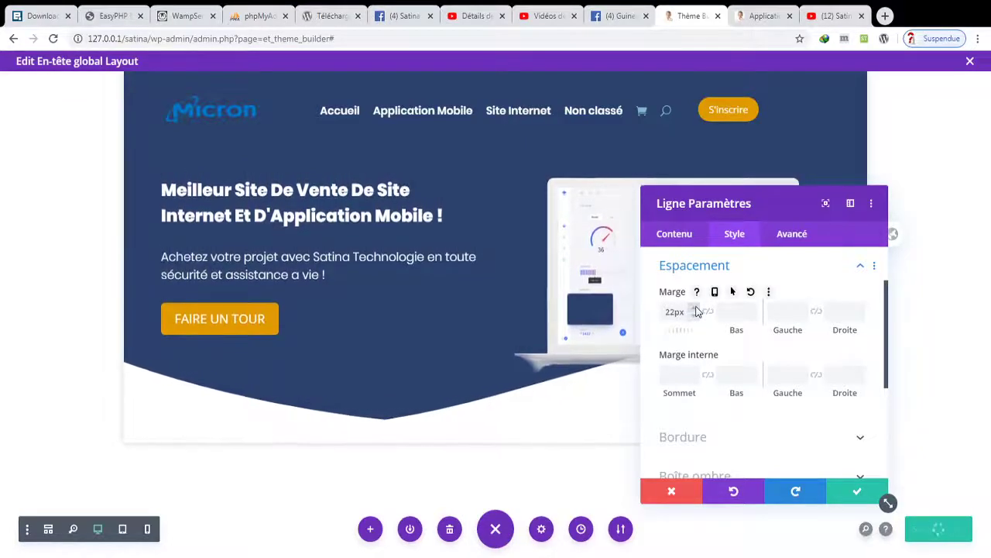
key("Up")
key("Up")
key("Up")
key("Up")
key("Up")
key("Up")
key("Up")
key("Up")
key("Up")
key("Up")
key("Up")
key("Up")
key("Up")
key("Up")
key("Up")
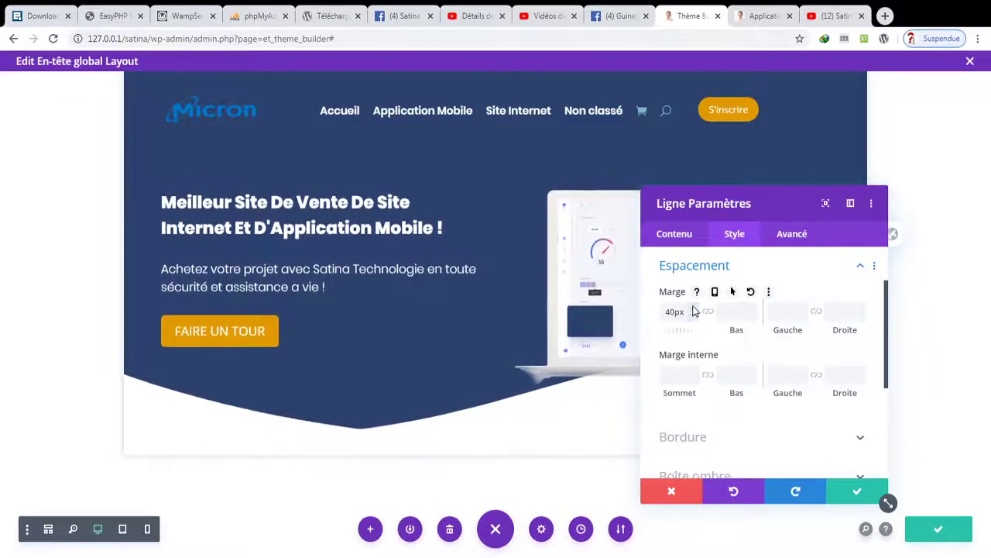
left_click(855, 494)
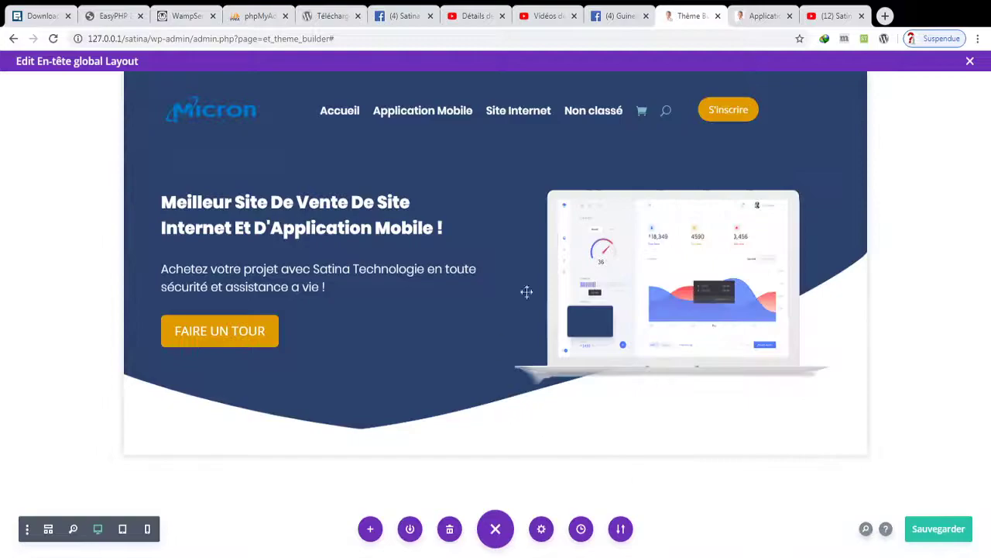
- Give the laptop mockup image module a 102px top margin and confirm it
left_click(649, 223)
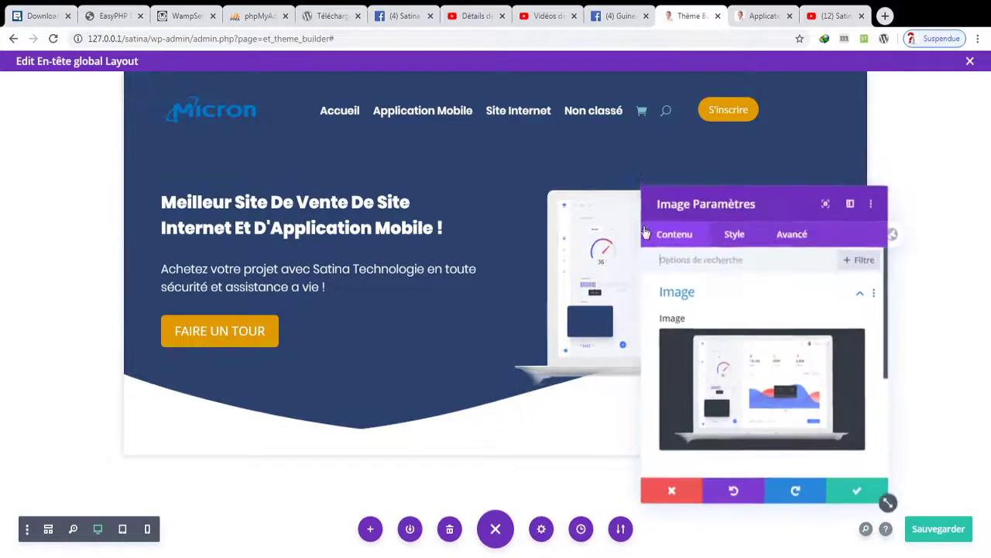
left_click(758, 241)
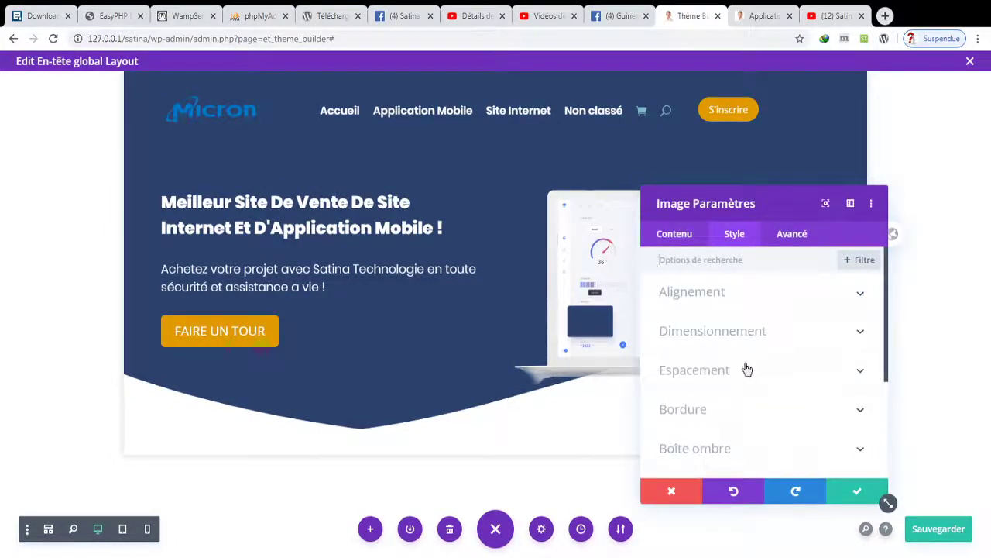
left_click(746, 370)
left_click(694, 376)
key("Up")
key("Up")
key("Up")
key("Up")
key("Up")
key("Up")
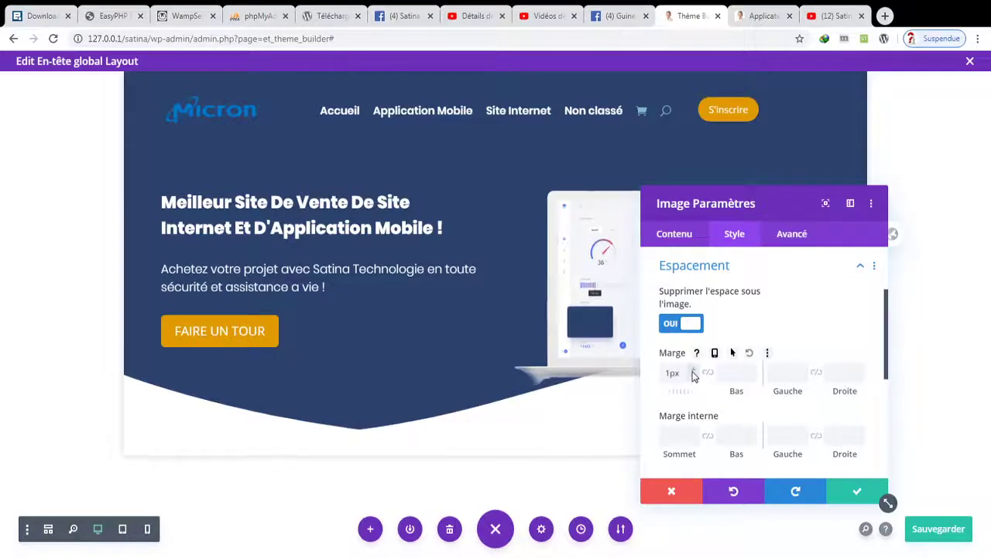
key("Up")
key("Up")
key("Up")
key("Up")
key("Up")
key("Up")
key("Up")
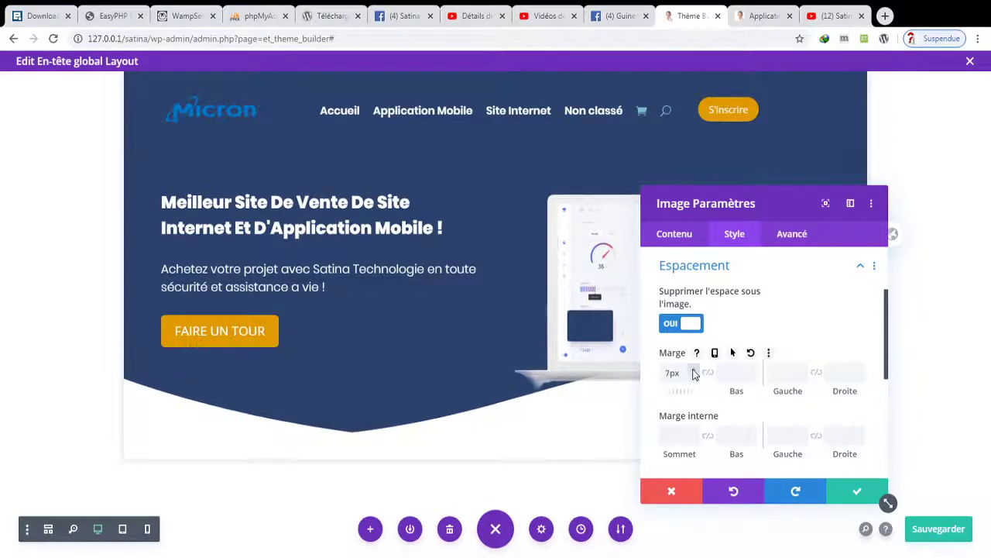
key("Up")
key("Up")
key("Up")
key("Up")
key("Up")
key("Up")
key("Up")
key("Up")
key("Up")
key("Up")
key("Up")
key("Up")
key("Up")
key("Up")
key("Up")
key("Up")
key("Up")
key("Up")
key("Up")
key("Up")
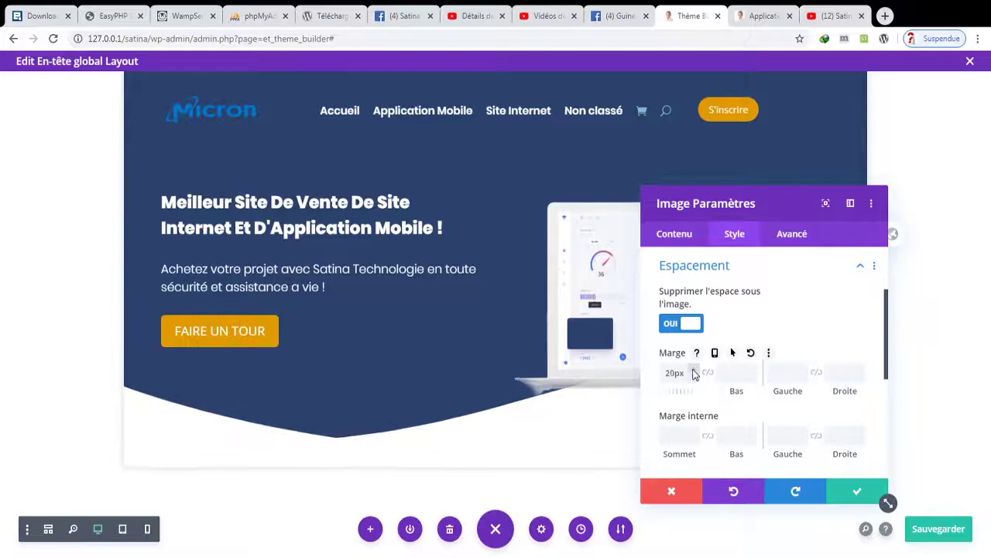
key("Up")
key("Up")
key("Up")
key("Up")
key("Up")
key("Up")
key("Up")
key("Up")
key("Up")
key("Up")
key("Up")
key("Up")
key("Up")
key("Up")
key("Up")
key("Up")
key("Up")
key("Up")
key("Up")
key("Up")
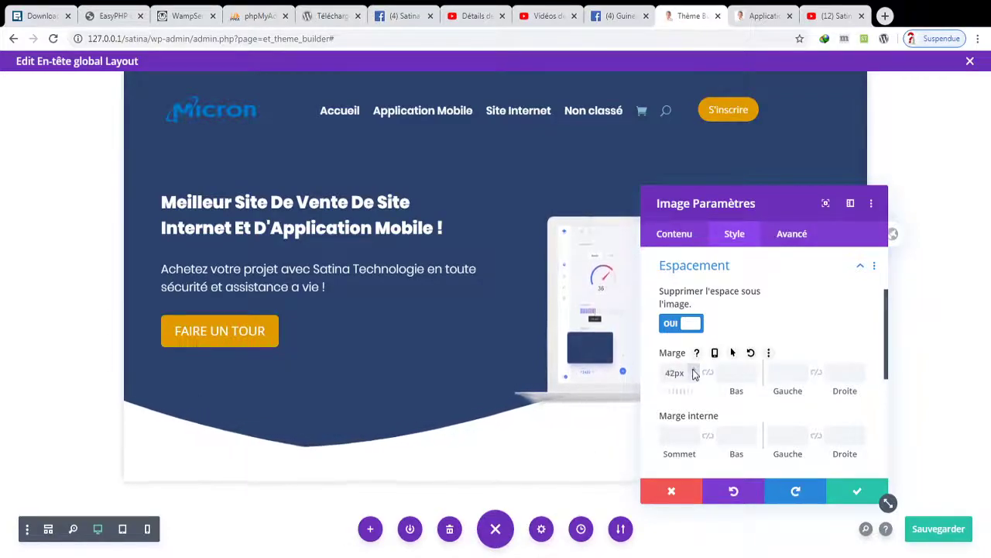
key("Up")
key("Up")
key("Up")
key("Up")
key("Up")
key("Up")
key("Up")
key("Up")
key("Up")
key("Up")
key("Up")
key("Up")
key("Up")
key("Up")
key("Up")
key("Up")
key("Up")
key("Up")
key("Up")
key("Up")
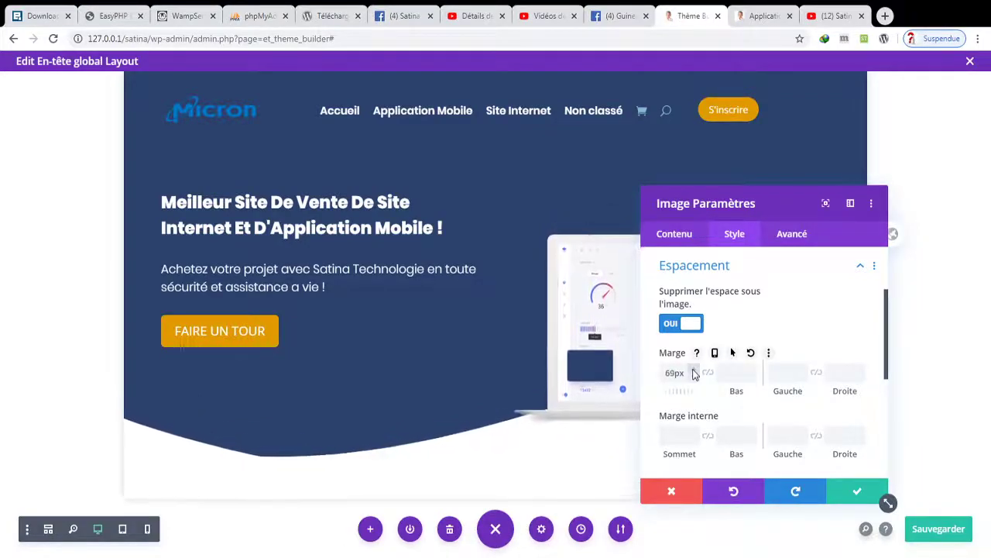
key("Up")
key("Up")
key("Up")
key("Up")
key("Up")
key("Up")
key("Up")
key("Up")
key("Up")
key("Up")
key("Up")
key("Up")
key("Up")
key("Up")
key("Up")
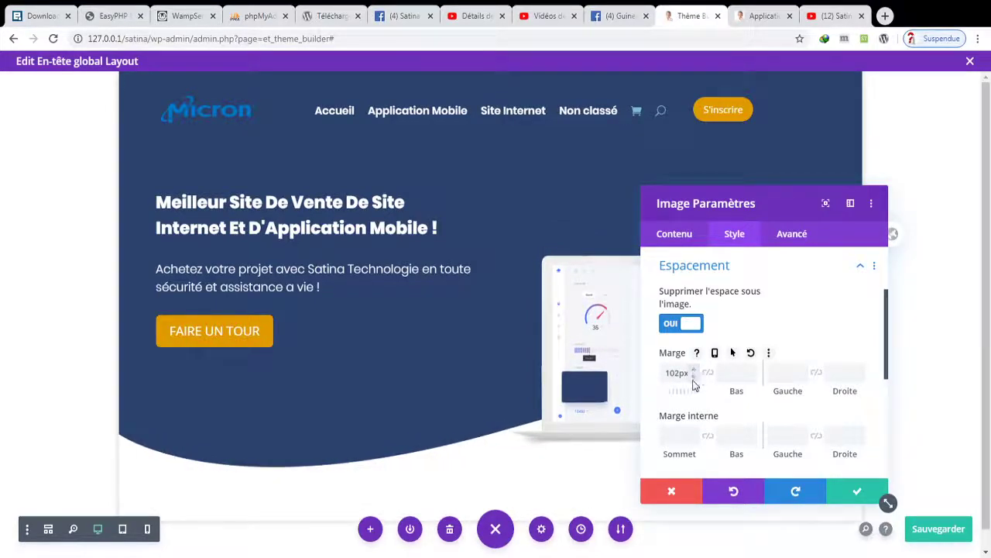
left_click(855, 494)
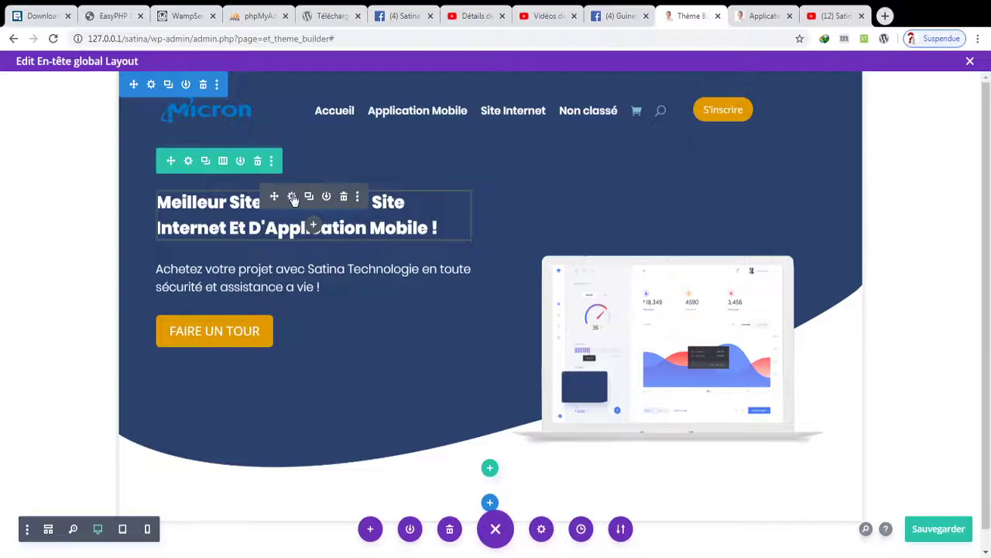
- Set the hero heading module's top margin to 76px and confirm it
left_click(291, 197)
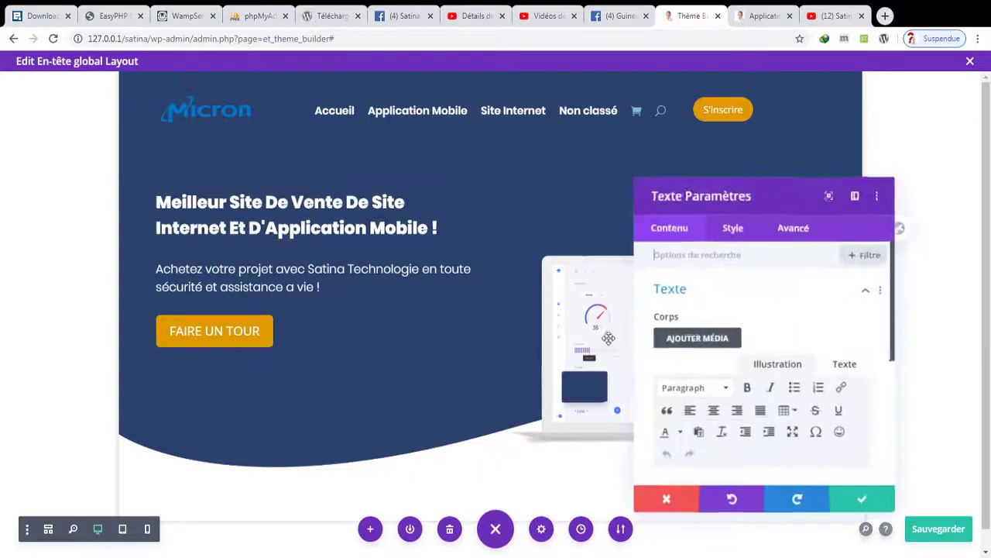
left_click(735, 234)
left_click(737, 405)
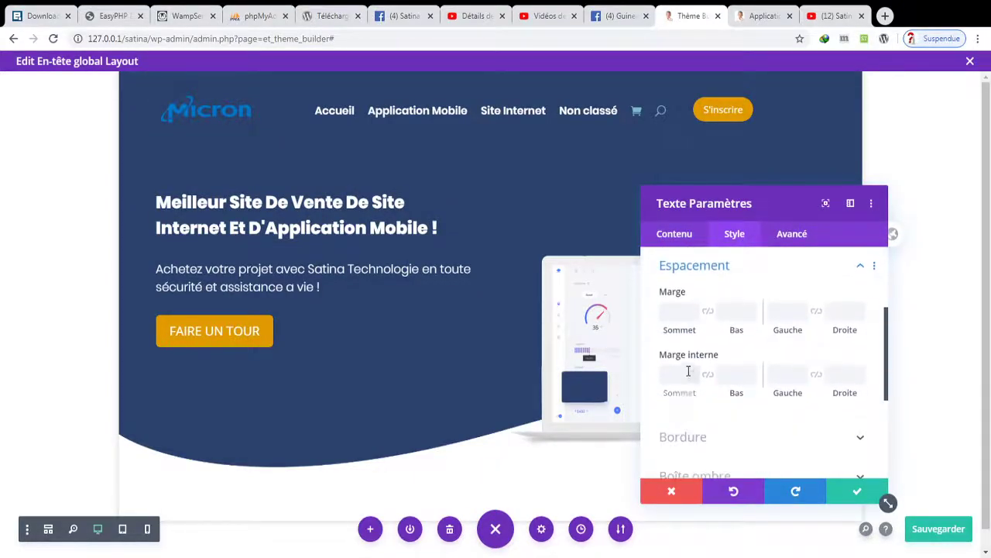
left_click(697, 312)
key("Up")
key("Up")
key("Up")
key("Up")
key("Up")
key("Up")
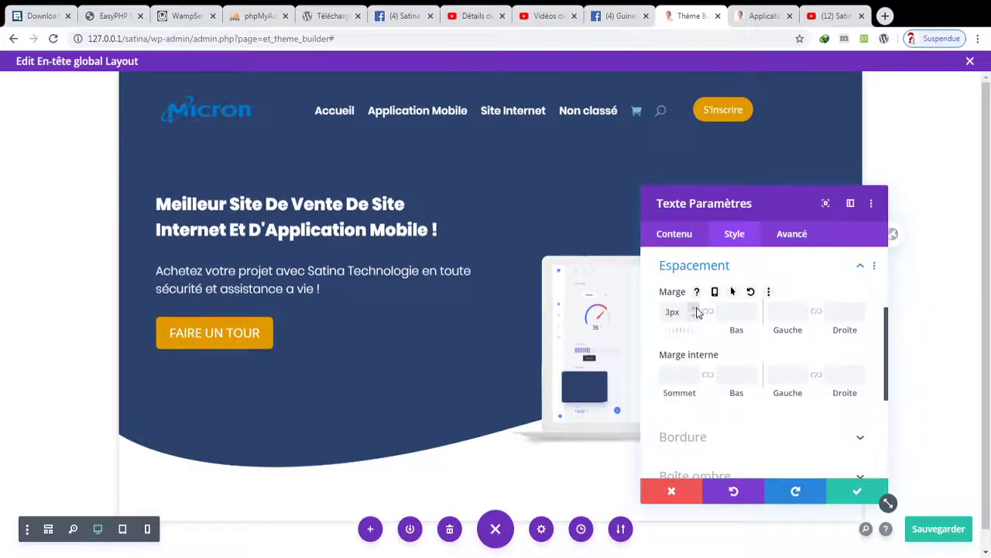
key("Up")
key("Up")
key("Up")
key("Up")
key("Up")
key("Up")
key("Up")
key("Up")
key("Up")
key("Up")
key("Up")
key("Up")
key("Up")
key("Up")
key("Up")
key("Up")
key("Up")
key("Up")
key("Up")
key("Up")
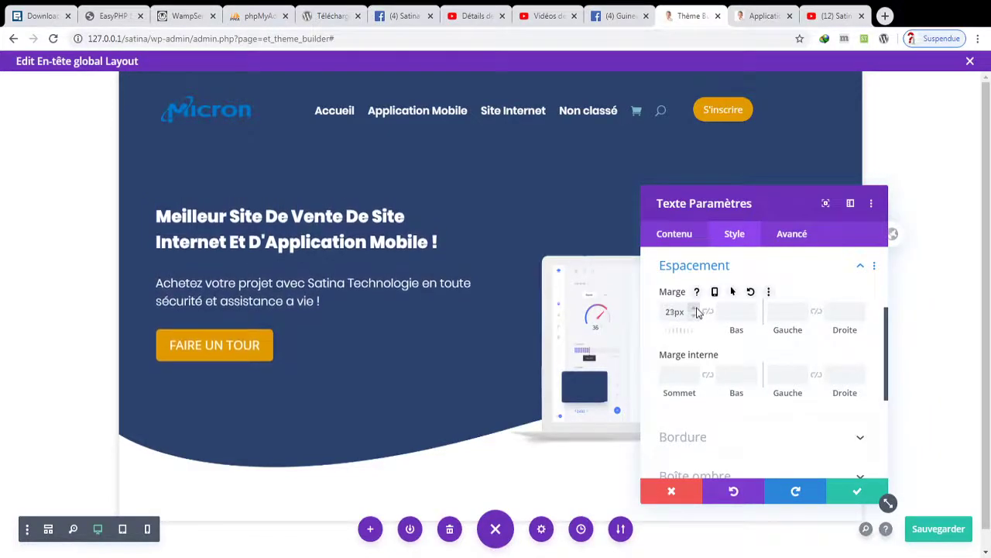
key("Up")
key("Up")
key("Up")
key("Up")
key("Up")
key("Up")
key("Up")
key("Up")
key("Up")
key("Up")
key("Up")
key("Up")
key("Up")
key("Up")
key("Up")
key("Up")
key("Up")
key("Up")
key("Up")
key("Up")
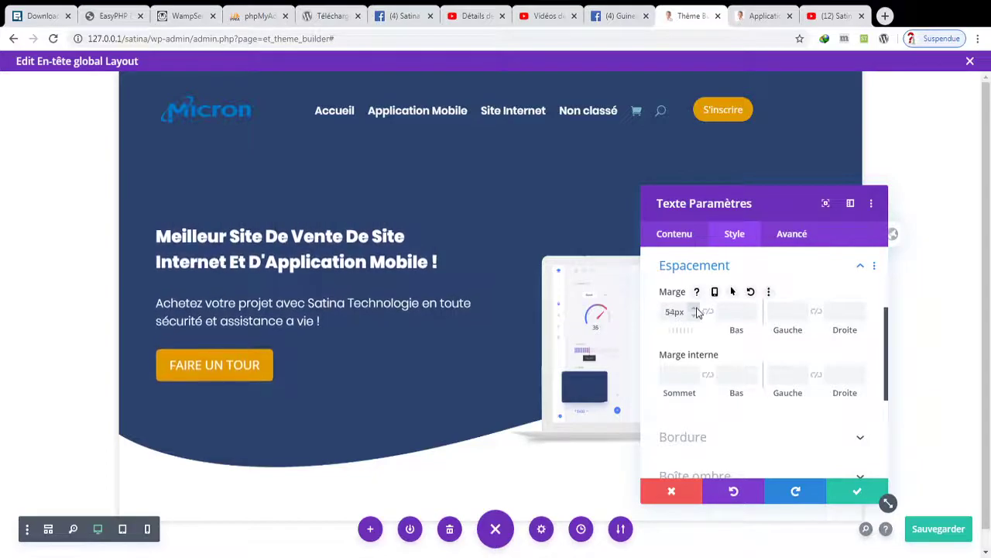
key("Up")
key("Up")
key("Up")
key("Up")
key("Up")
key("Up")
key("Up")
key("Up")
key("Up")
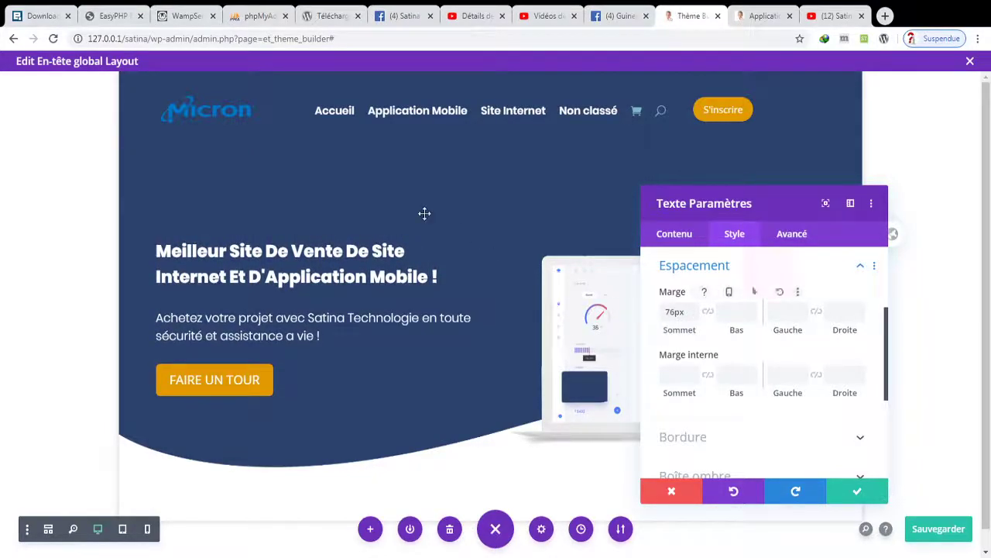
left_click(850, 489)
- Adjust section and header row padding, set the header row top margin to -40px, and save
left_click_drag(381, 149, 381, 151)
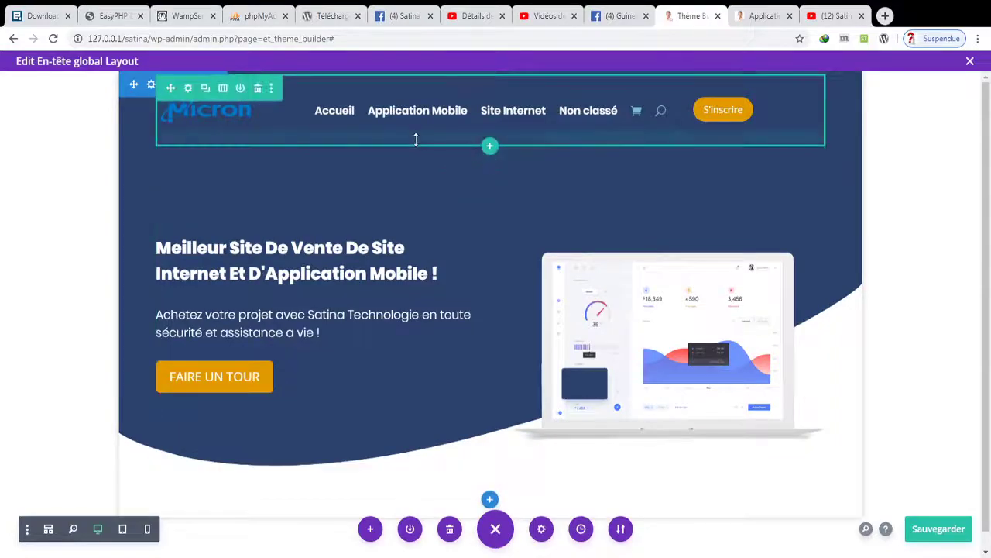
left_click_drag(420, 124, 418, 149)
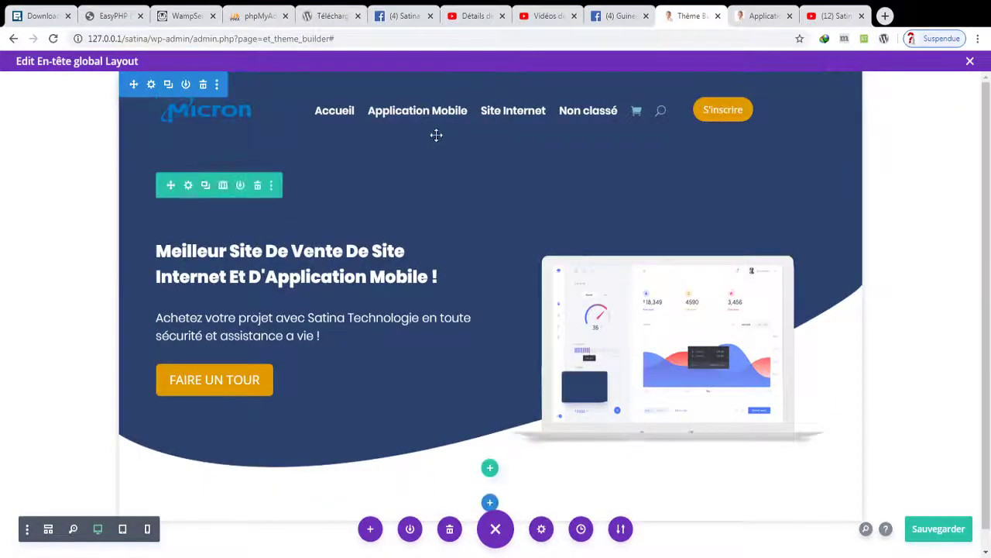
left_click(189, 89)
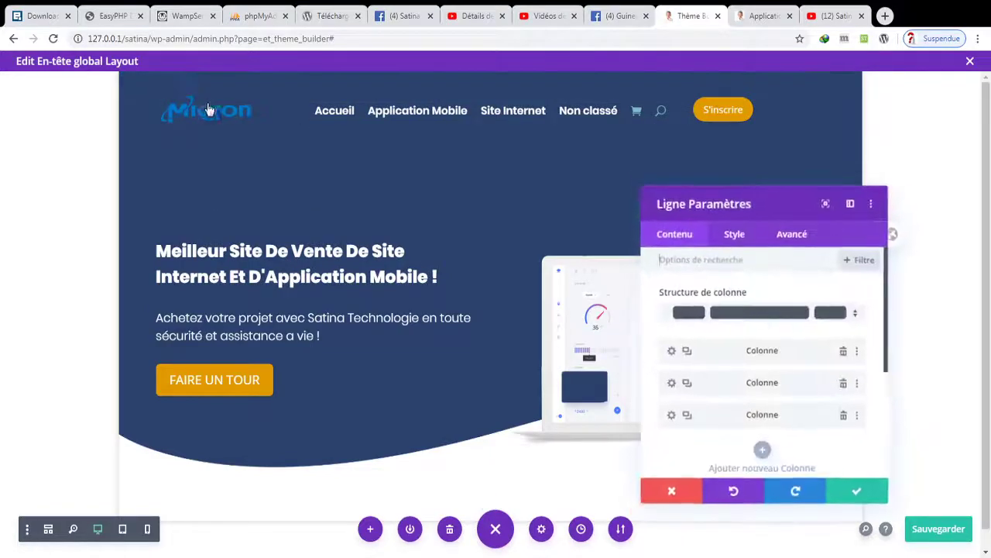
left_click(735, 235)
left_click(711, 333)
left_click_drag(692, 315, 695, 312)
left_click(856, 495)
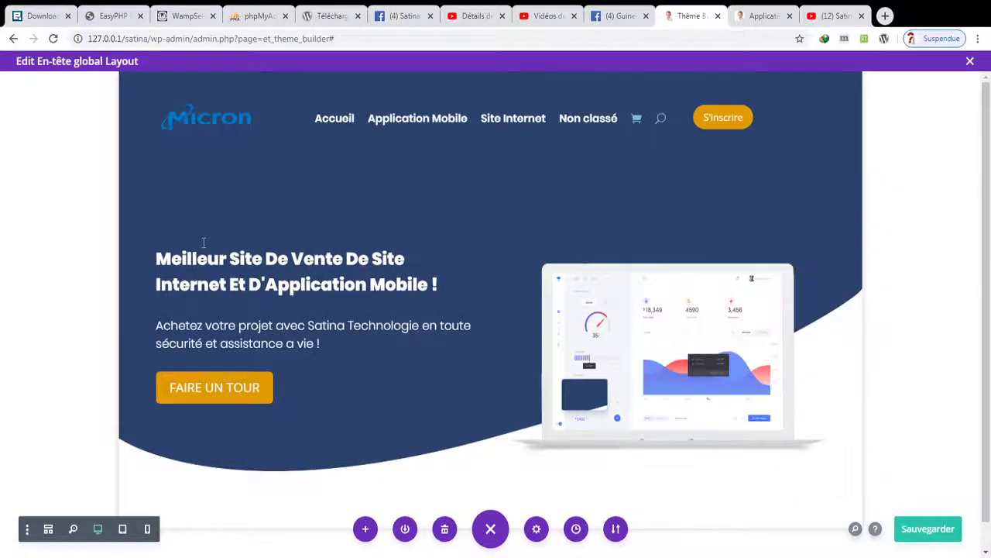
left_click_drag(387, 169, 385, 158)
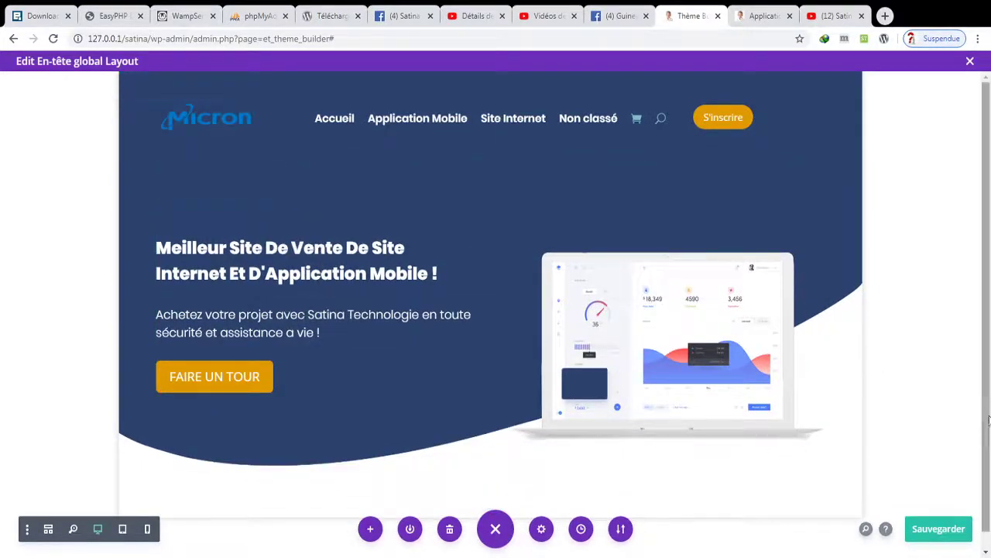
left_click(941, 528)
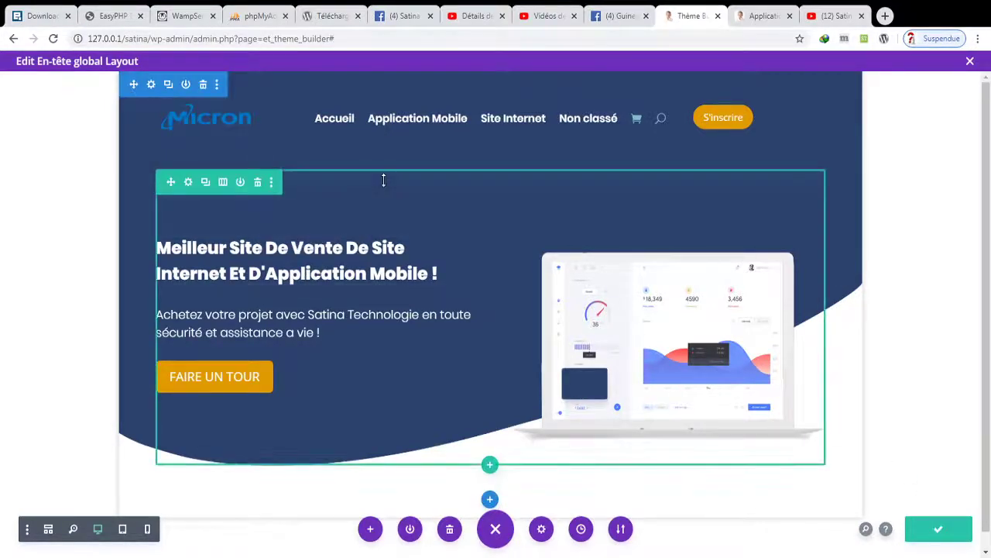
- Nudge hero row and image padding, pull the header row to -54px, section padding 62px, then save
left_click_drag(385, 187, 383, 196)
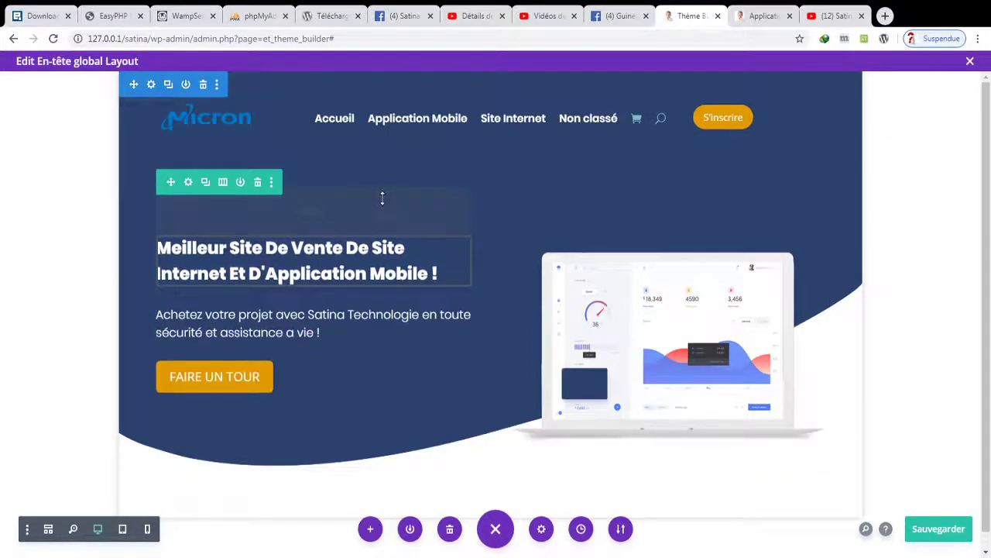
left_click_drag(590, 236, 590, 229)
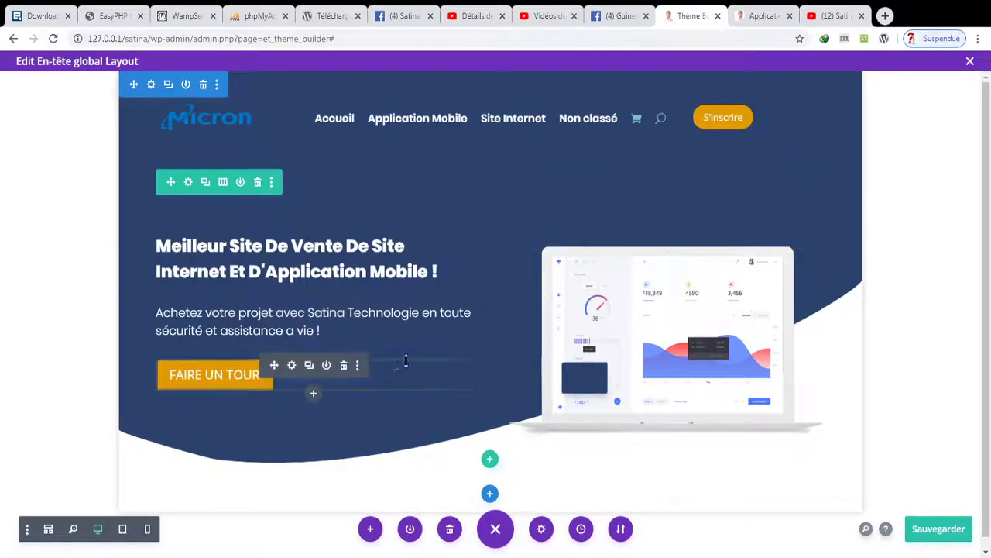
left_click_drag(621, 235, 621, 242)
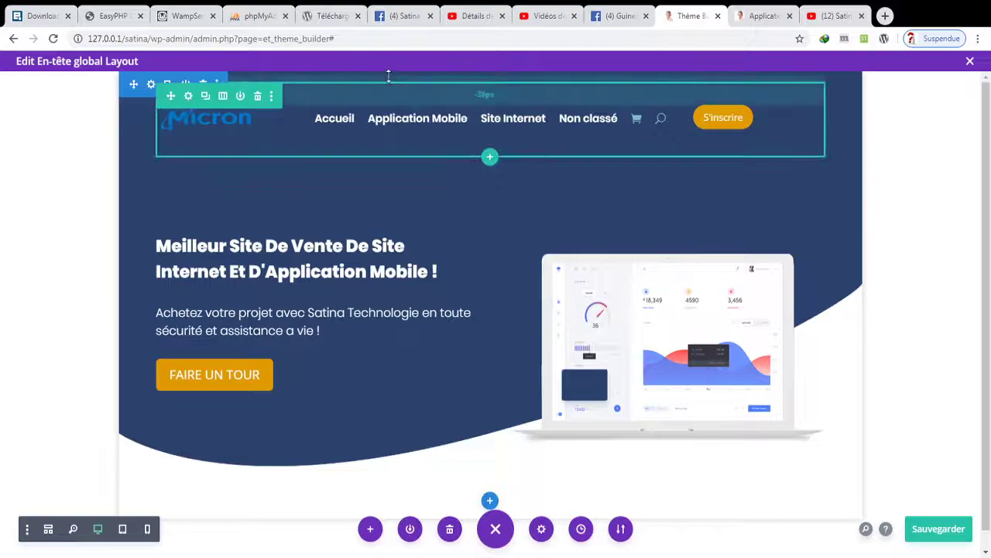
left_click_drag(389, 73, 391, 66)
left_click_drag(393, 65, 394, 70)
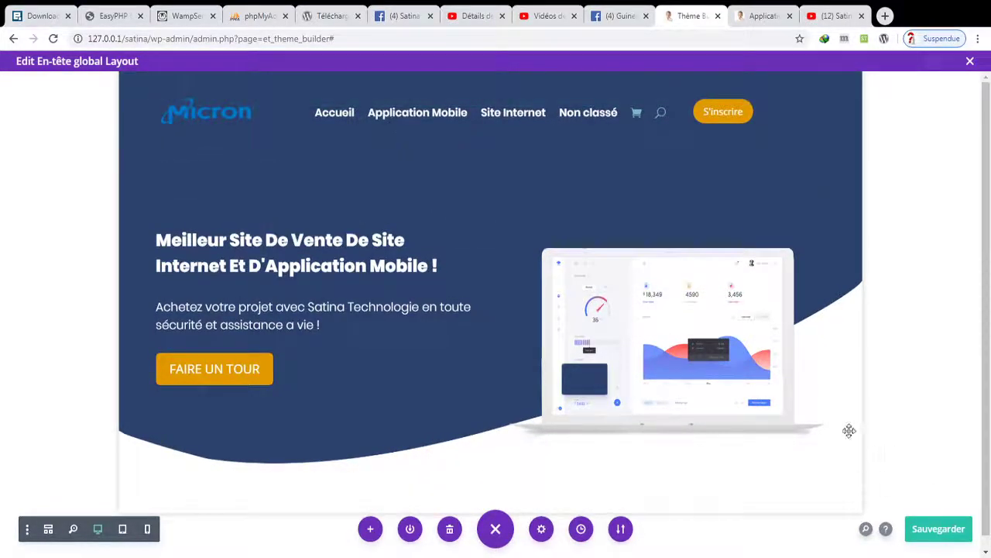
left_click(918, 530)
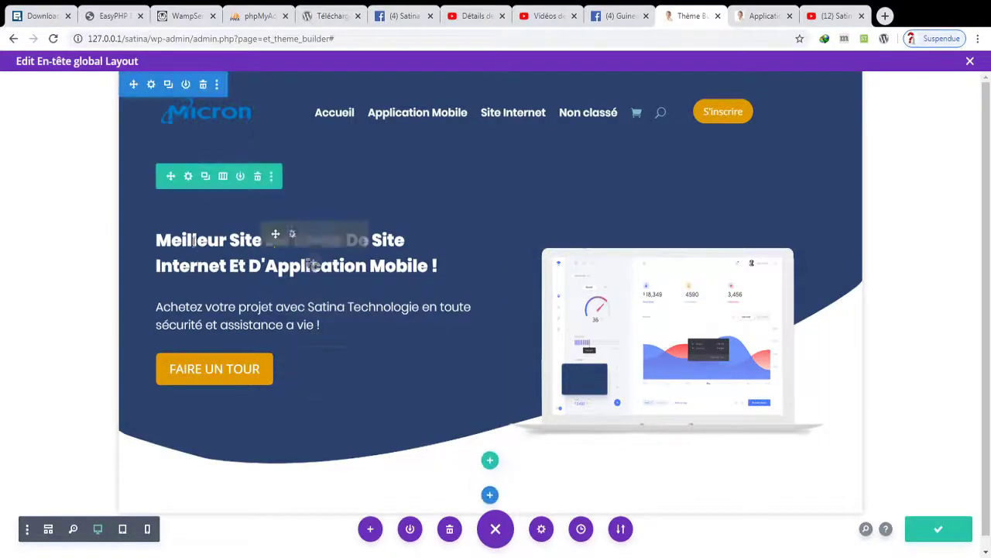
- Set the hero row's maximum width to 90% in its sizing options and save the header layout
left_click(188, 177)
left_click(746, 234)
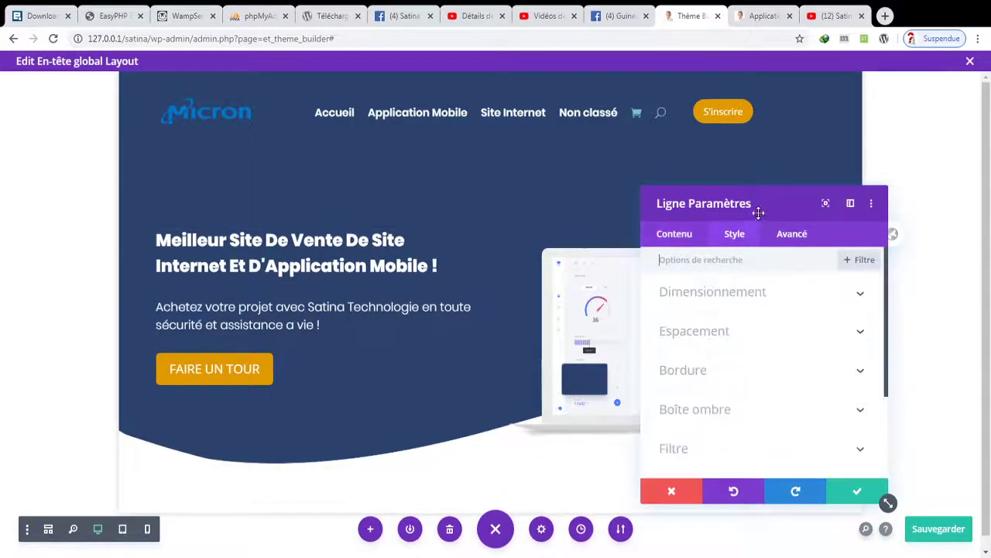
left_click(759, 292)
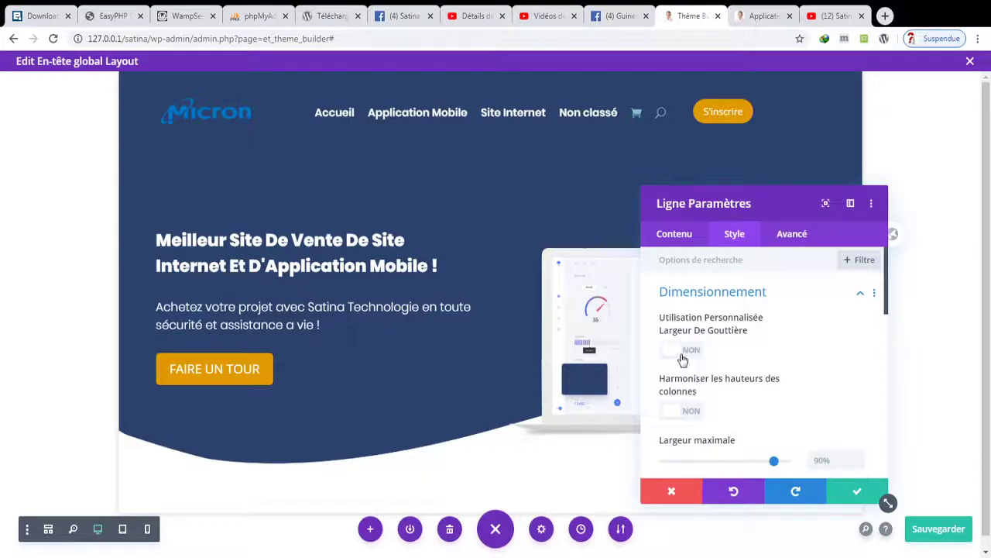
scroll(760, 403, "down", 2)
left_click_drag(774, 335, 774, 334)
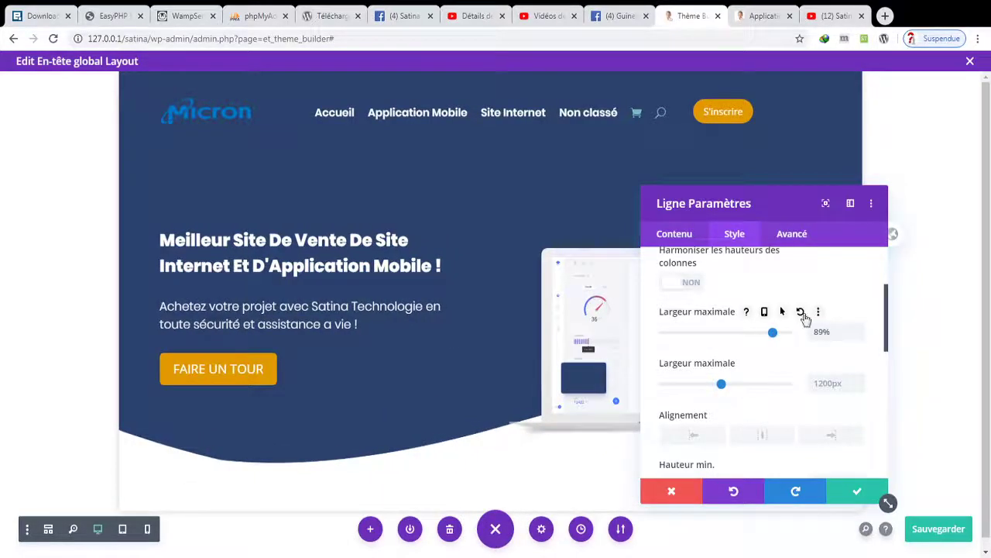
left_click(846, 489)
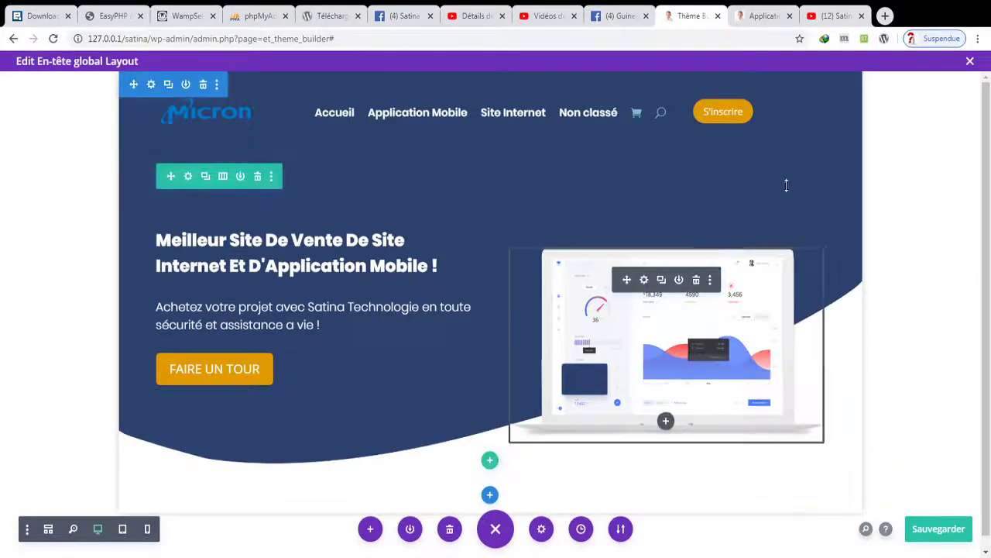
key("ctrl+s")
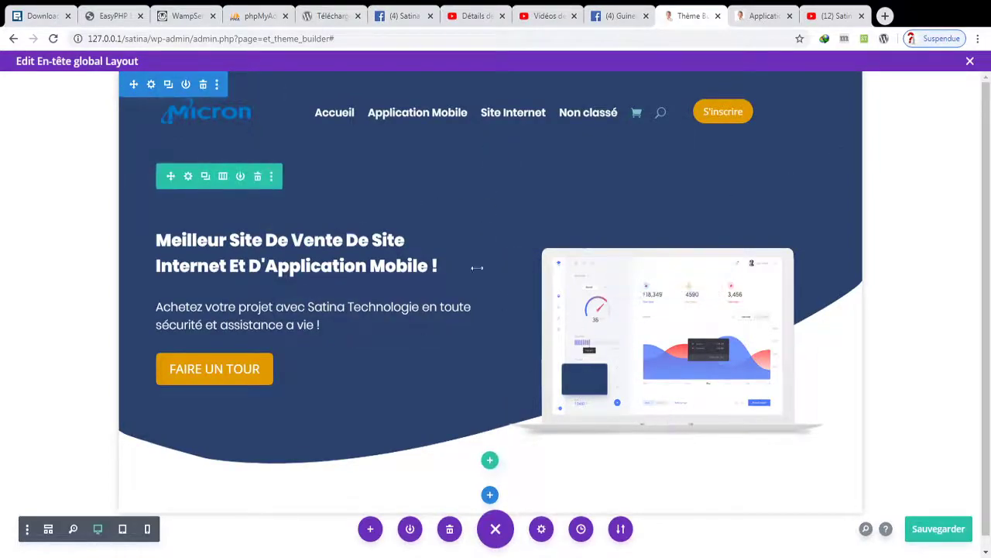
- Save and quit the header layout, save the template changes, and go to the Application tab
left_click(970, 67)
left_click(540, 400)
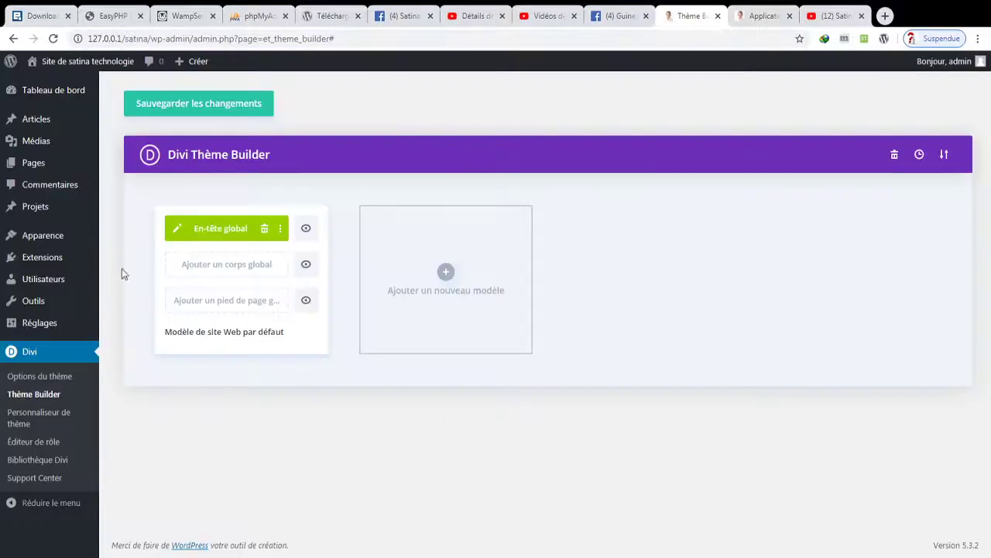
left_click(194, 108)
left_click(763, 15)
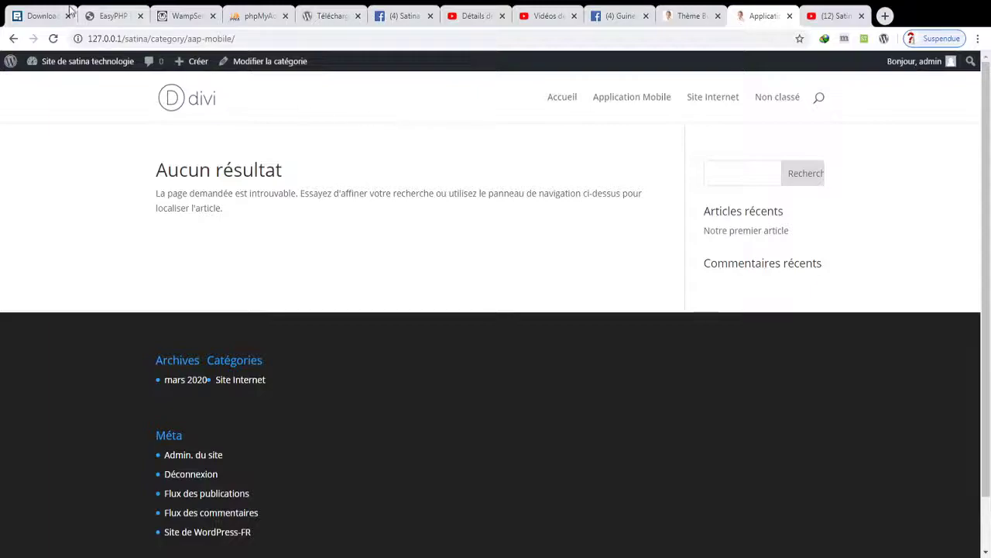
- Reload the category page and check that the new Micron hero header appears
left_click(52, 40)
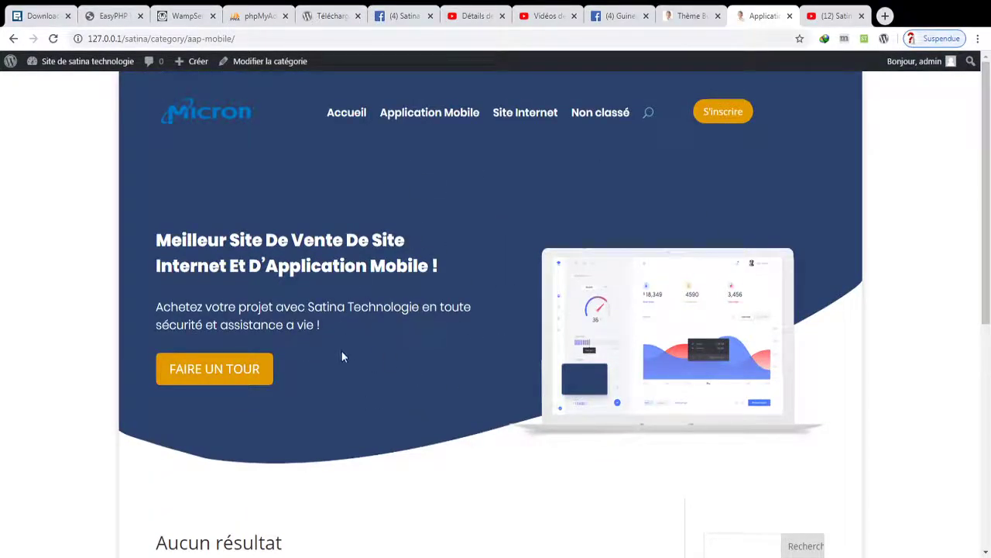
scroll(423, 376, "down", 3)
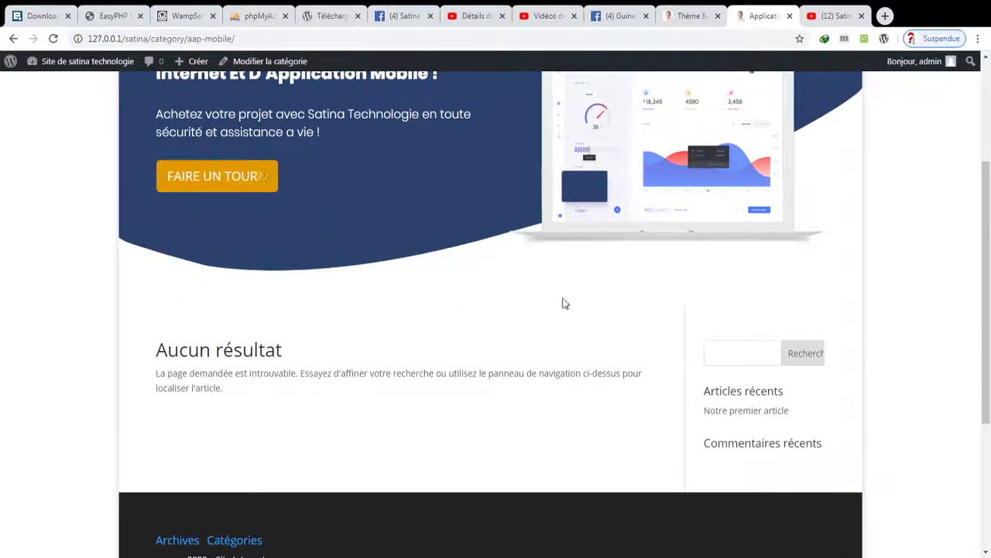
scroll(511, 287, "up", 3)
- Open the Accueil page and scroll through its redesigned hero header with the curved divider
left_click(338, 115)
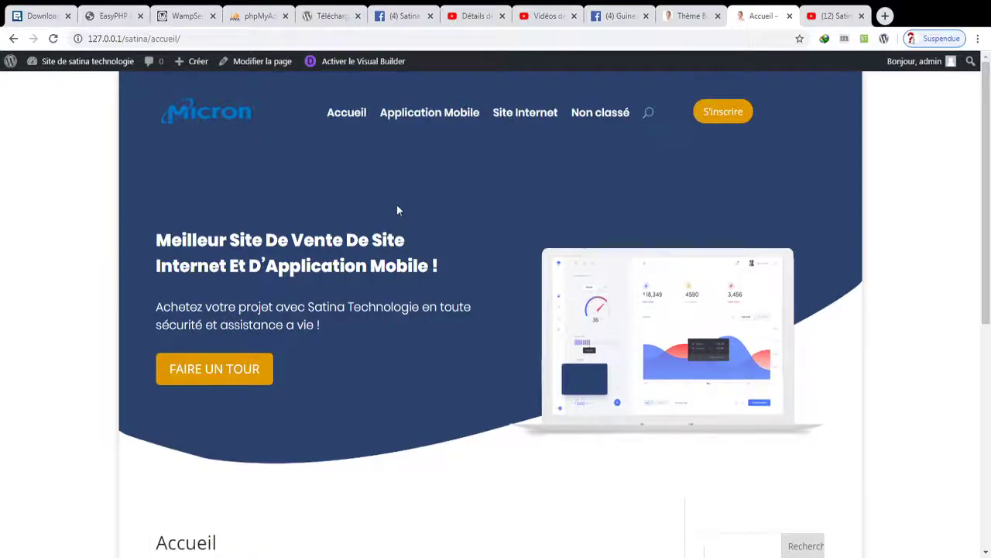
scroll(396, 206, "down", 6)
scroll(395, 221, "up", 6)
scroll(399, 306, "down", 3)
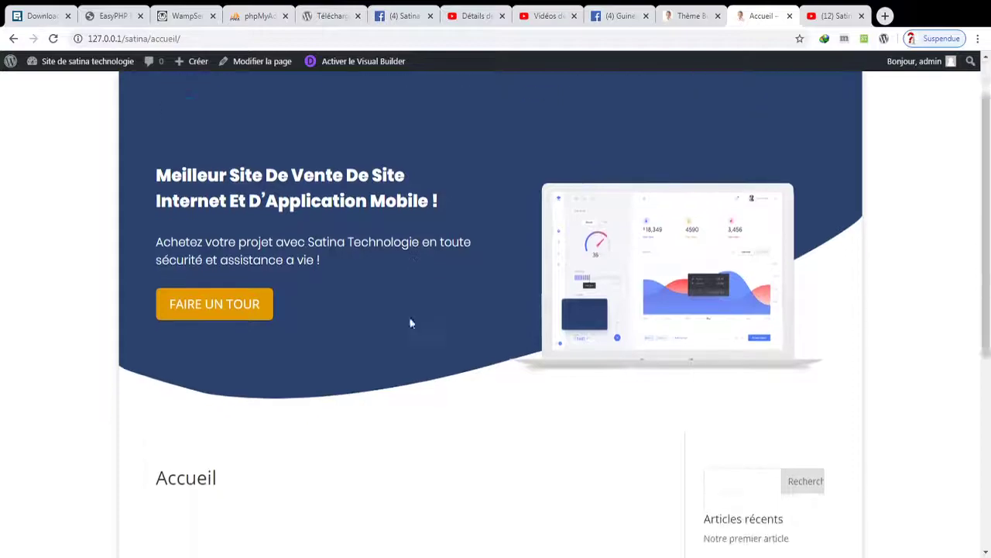
- Turn off Activer la mise en page emboitée under Paramètres de mise en page and publish
mouse_move(78, 61)
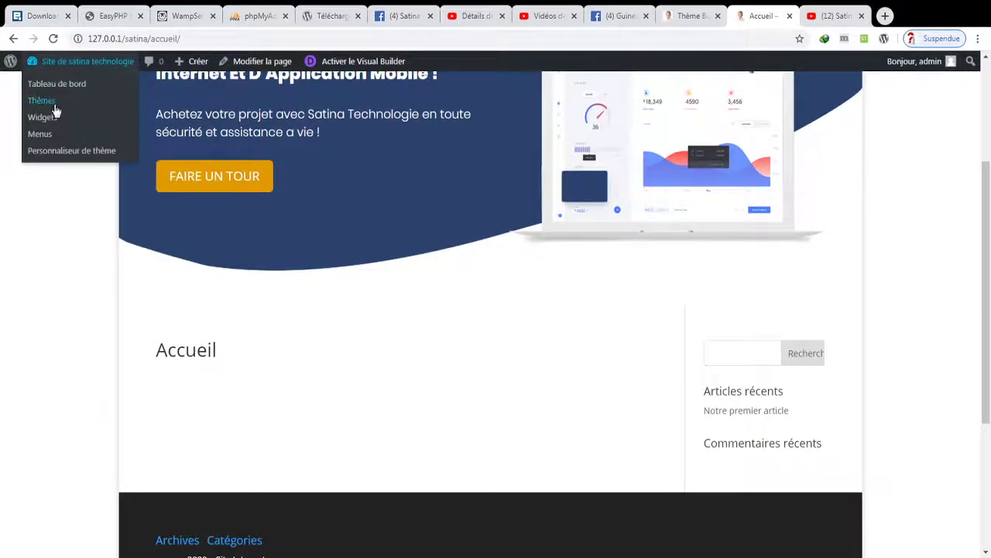
left_click(51, 150)
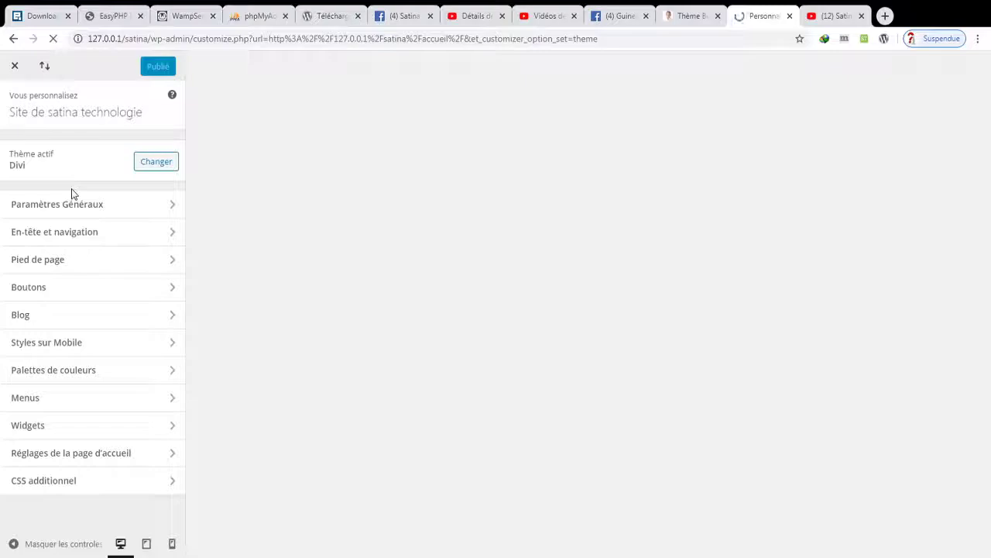
left_click(63, 210)
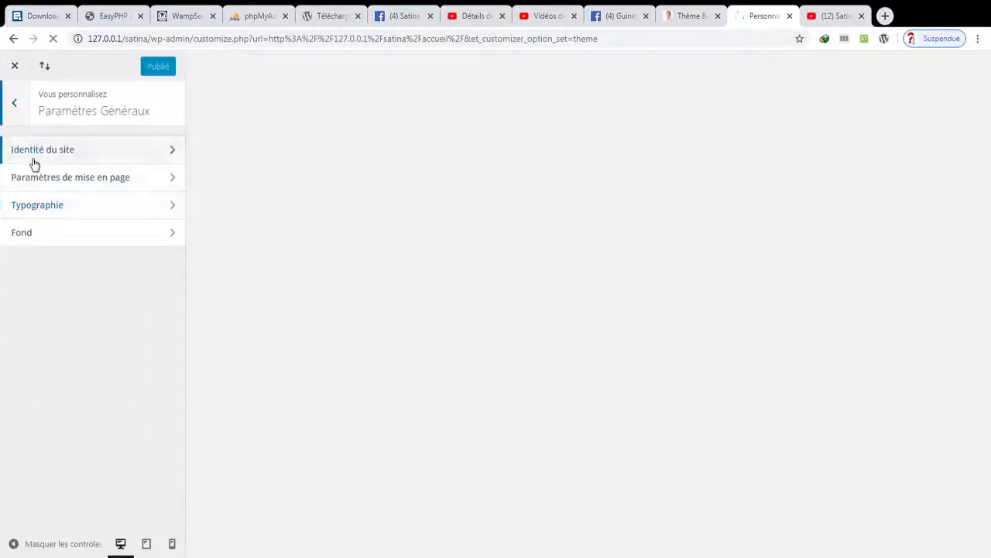
left_click(41, 155)
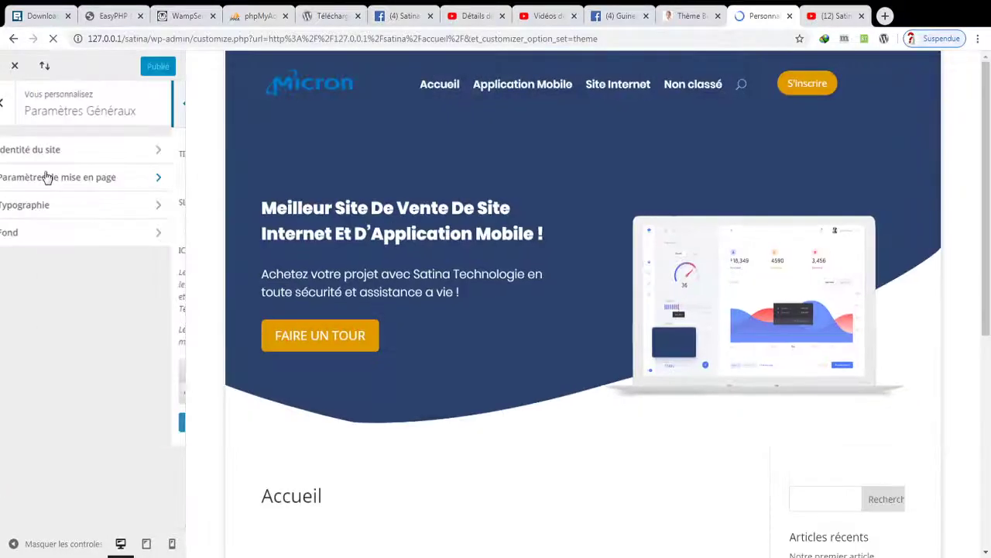
left_click(47, 177)
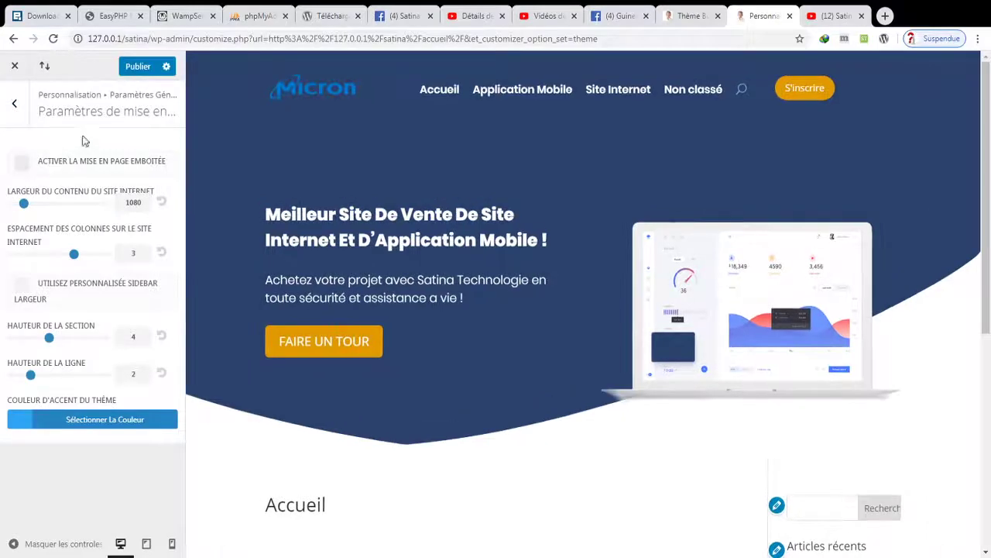
left_click(136, 67)
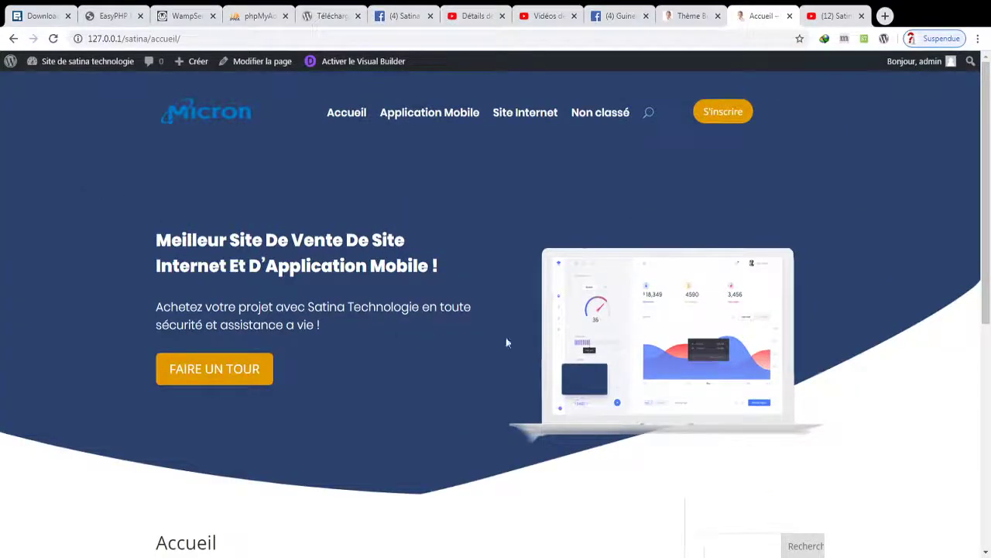
scroll(414, 336, "down", 3)
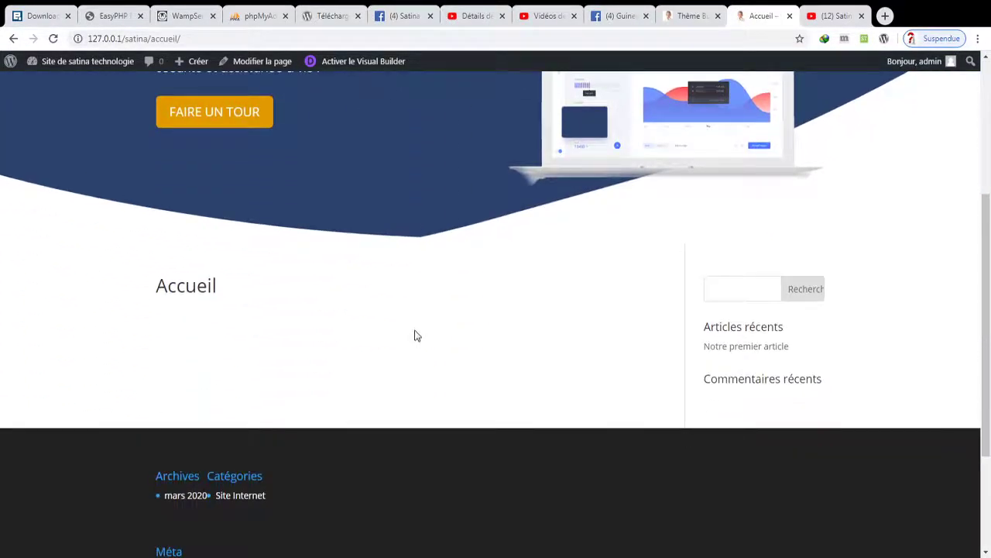
scroll(416, 335, "up", 3)
scroll(512, 310, "up", 2)
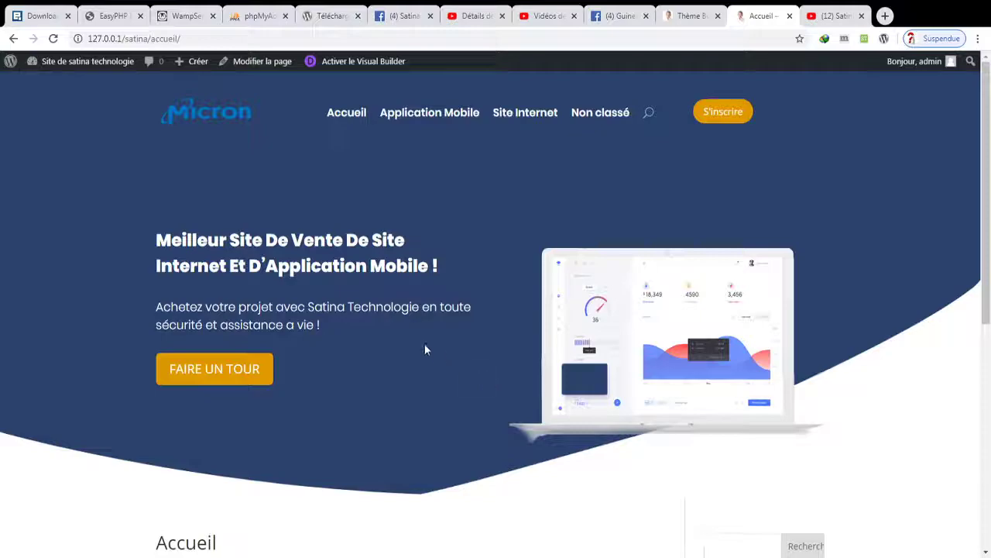
scroll(424, 349, "down", 4)
scroll(424, 349, "up", 3)
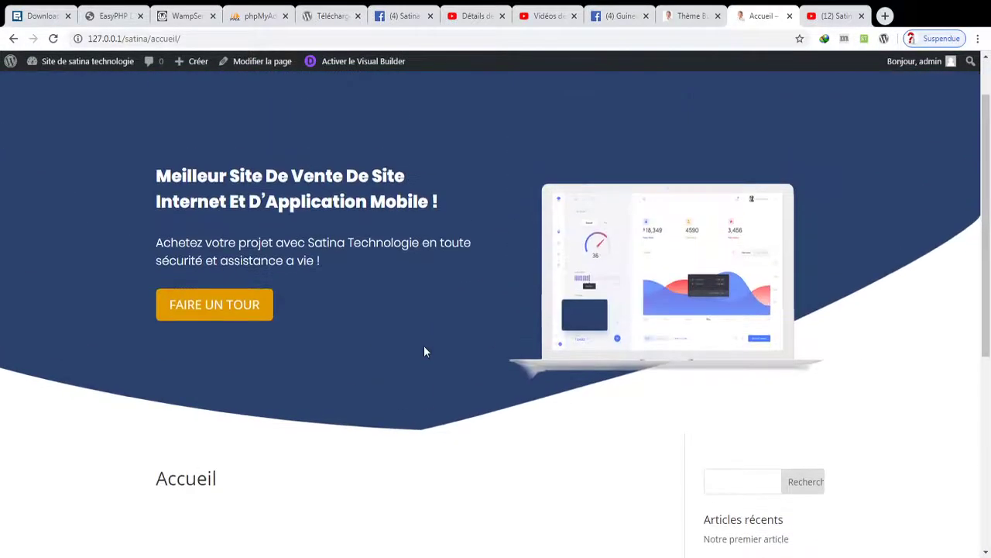
scroll(424, 344, "up", 1)
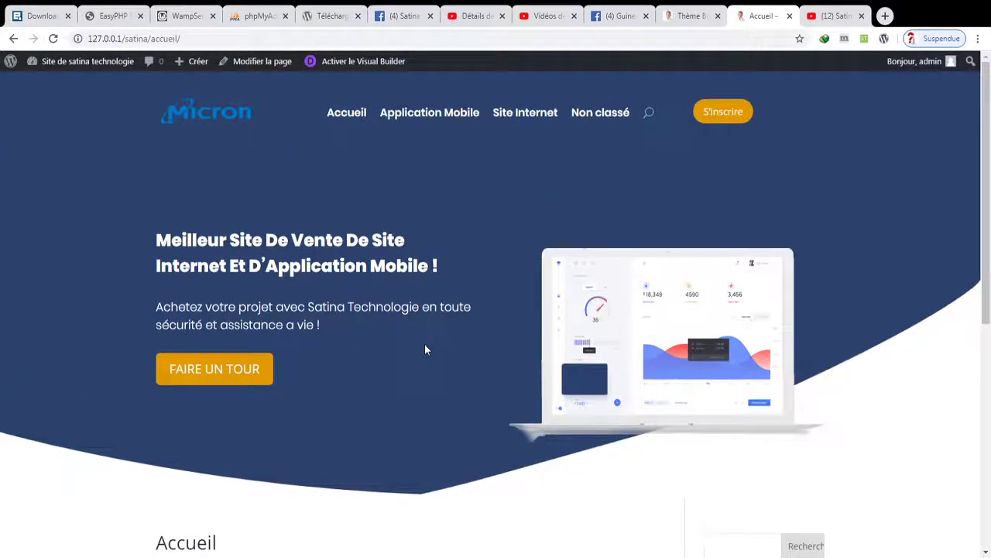
- Go to the admin dashboard and open the theme Customizer via Apparence > Personnaliser
mouse_move(78, 61)
left_click(74, 90)
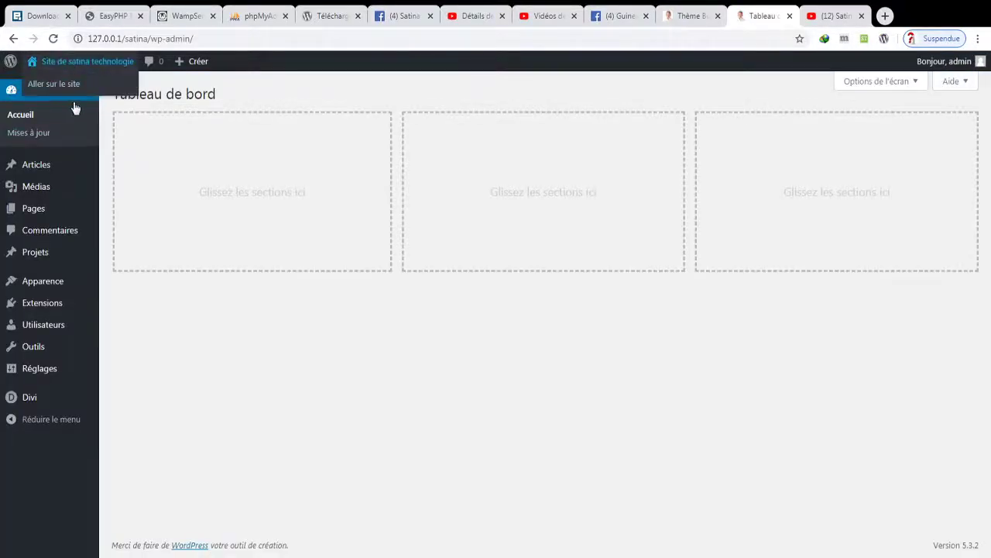
mouse_move(60, 287)
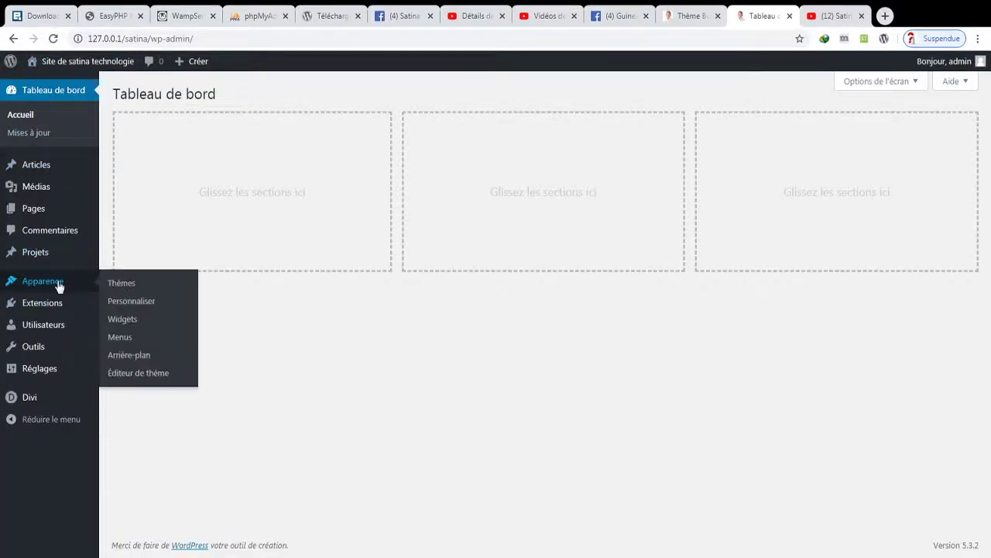
left_click(149, 305)
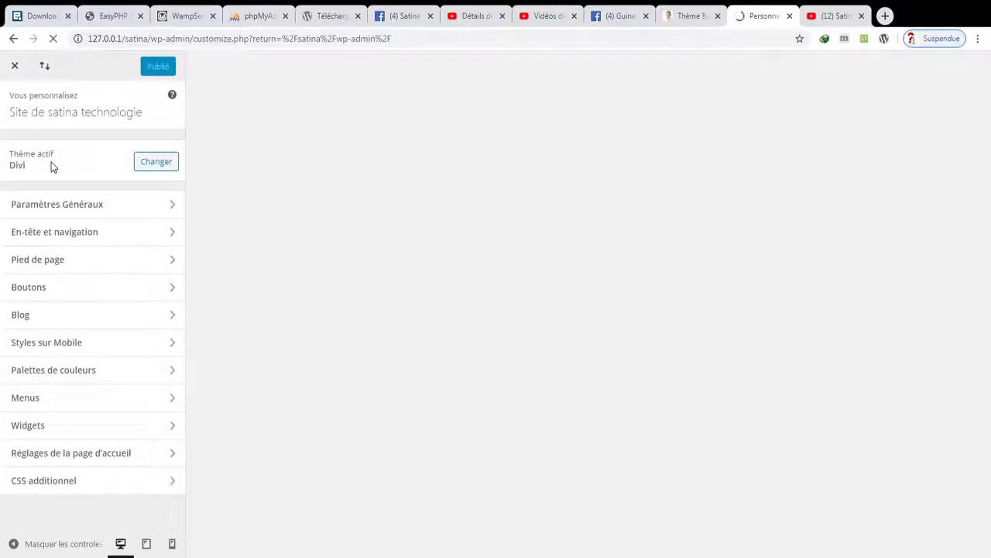
- Check Activer la mise en page emboitée under Paramètres Généraux > Paramètres de mise en page and publish
left_click(44, 206)
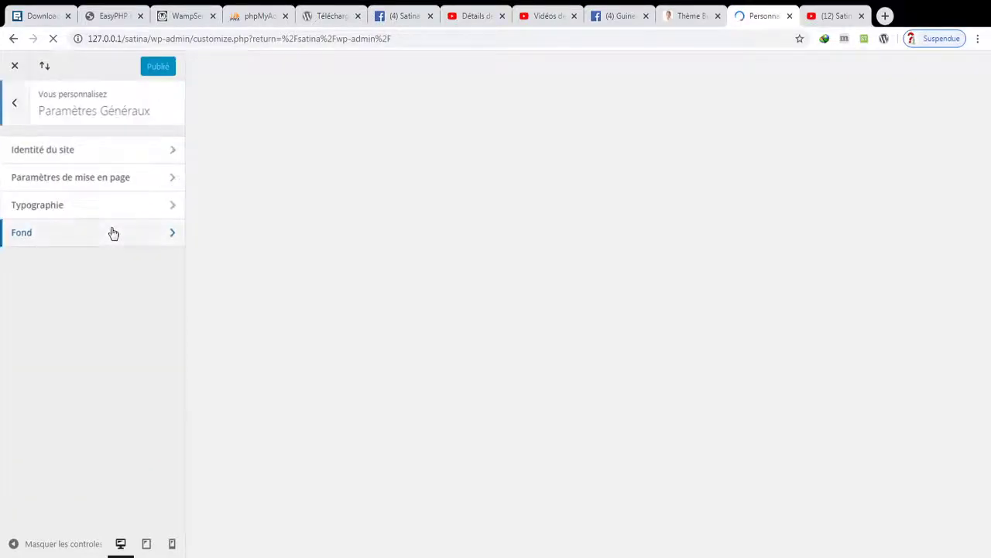
left_click(151, 189)
left_click(25, 162)
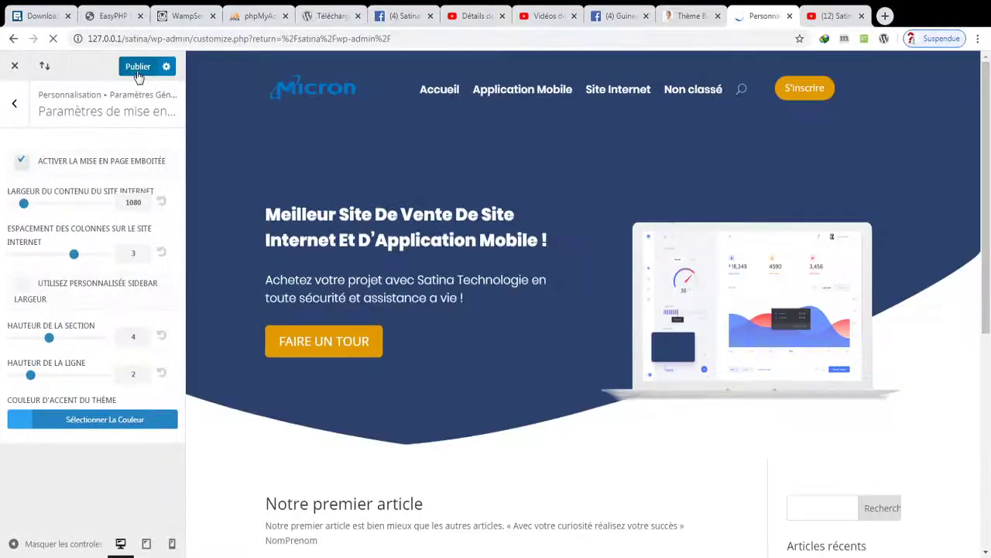
left_click(139, 74)
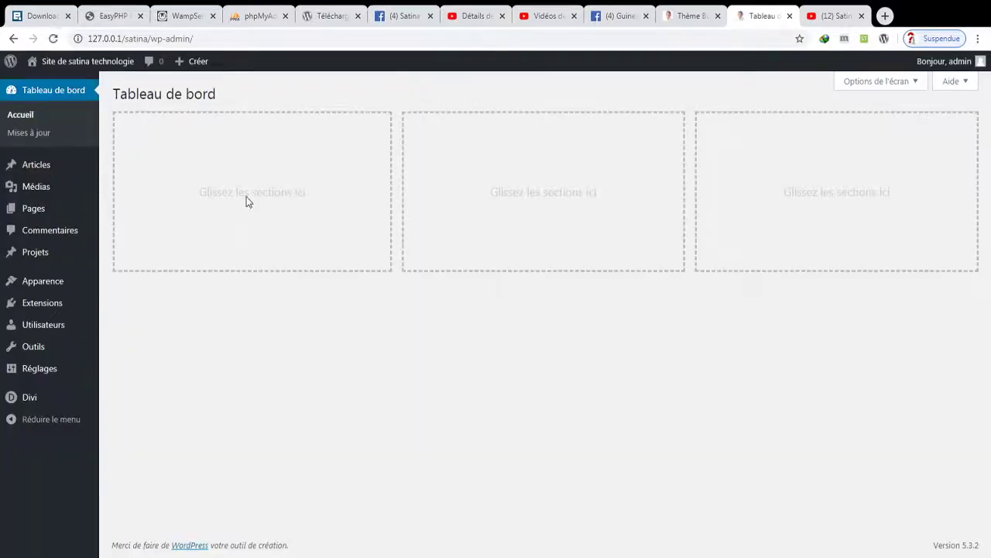
- Scroll through the live Accueil page to confirm it now displays boxed
mouse_move(71, 74)
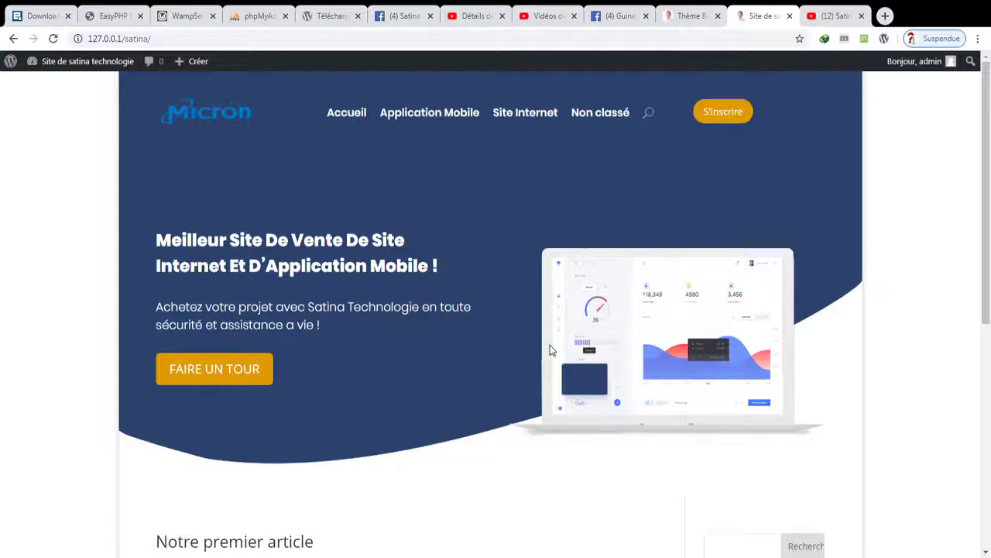
scroll(550, 349, "down", 5)
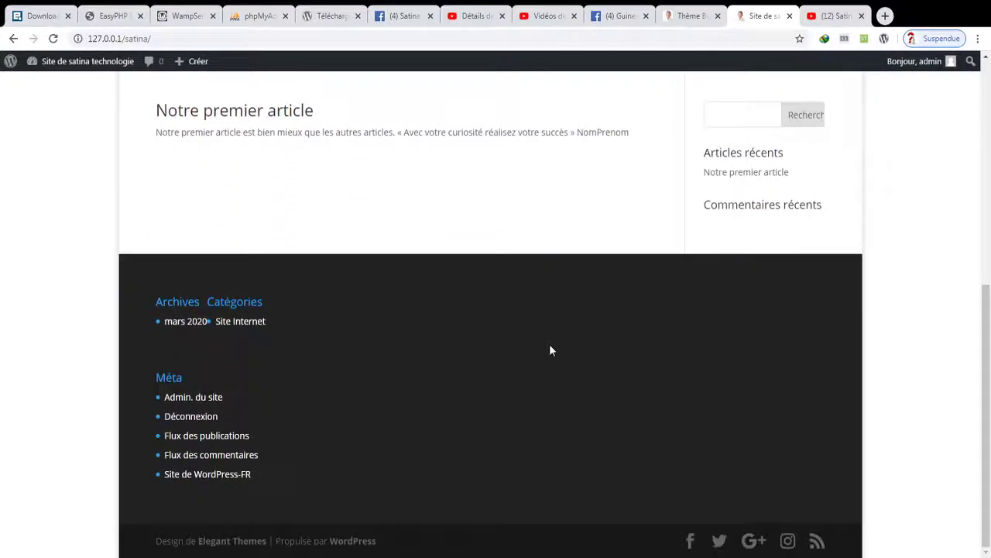
scroll(550, 350, "up", 5)
scroll(550, 350, "down", 5)
scroll(550, 350, "up", 3)
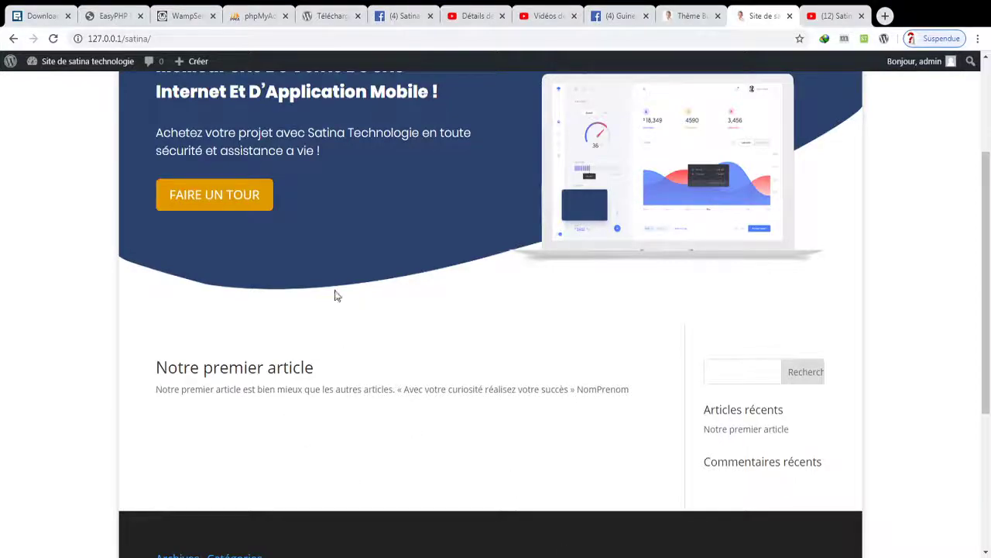
- In the Thème Builder tab, add a global footer to the default template and choose Construire
left_click(696, 14)
left_click(189, 309)
left_click(207, 316)
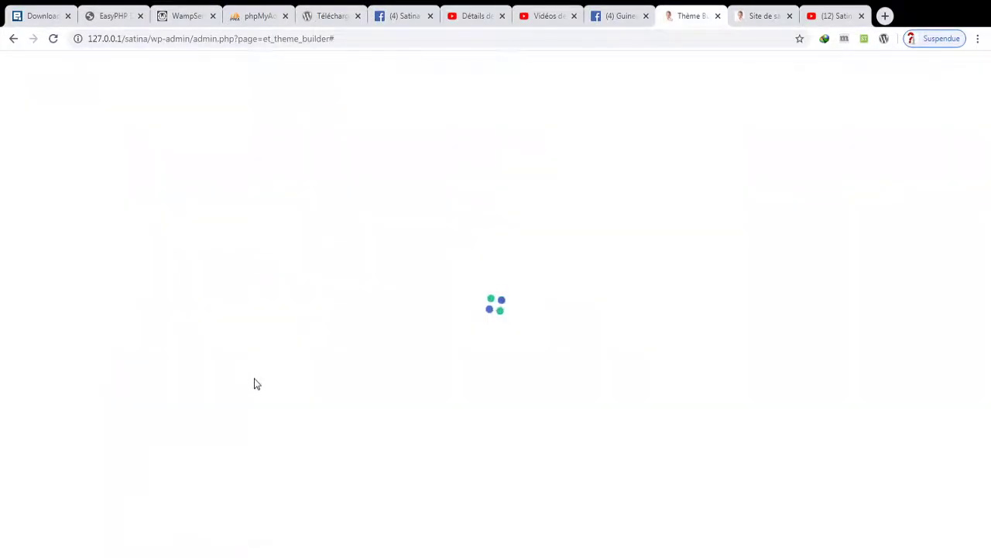
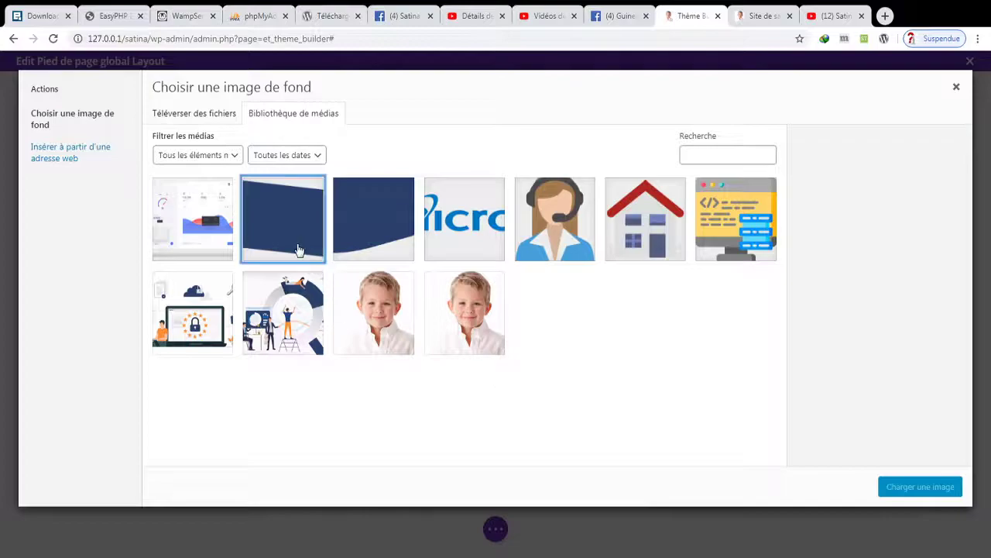
- Apply the dark blue media library image as the footer section background at Taille Réelle size
left_click(283, 221)
left_click(920, 486)
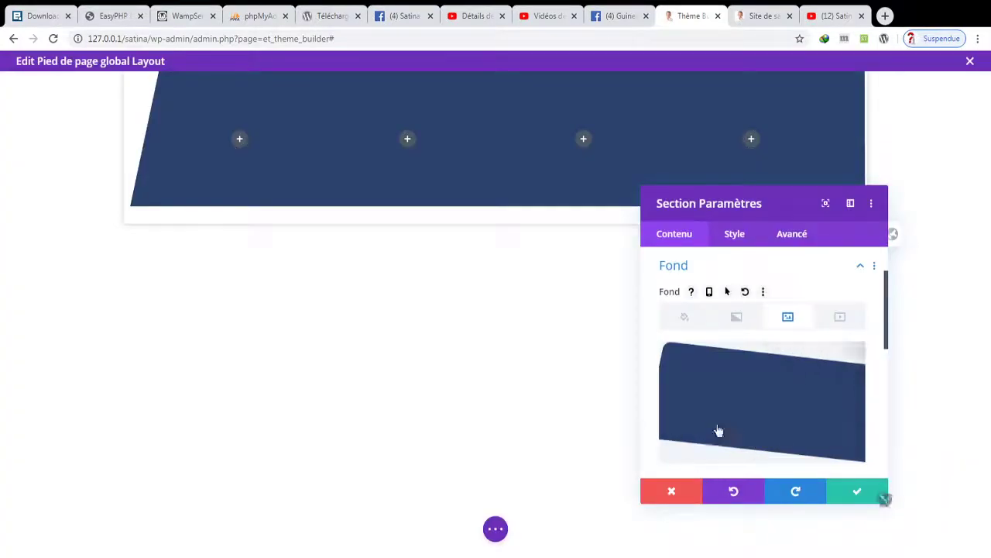
scroll(736, 333, "down", 2)
scroll(738, 354, "down", 2)
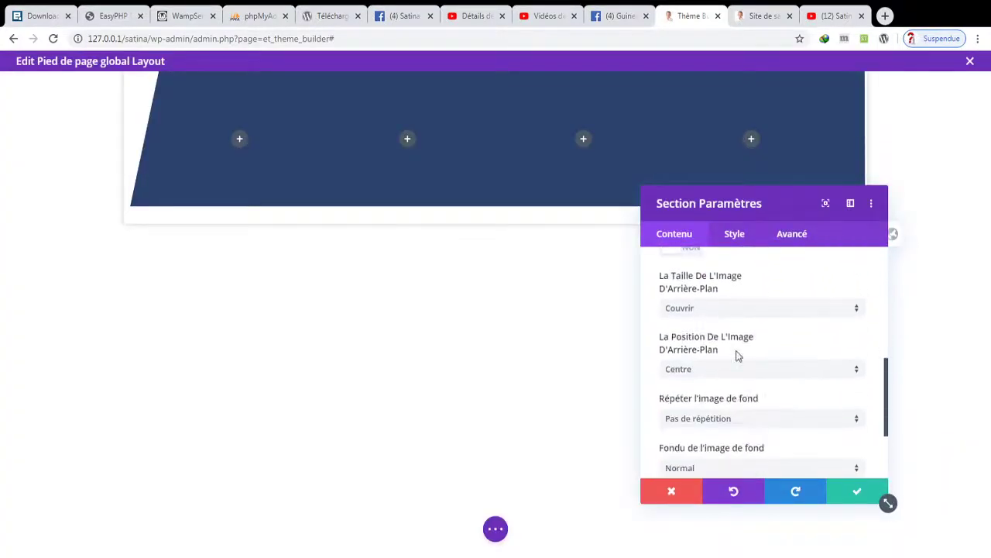
left_click(715, 310)
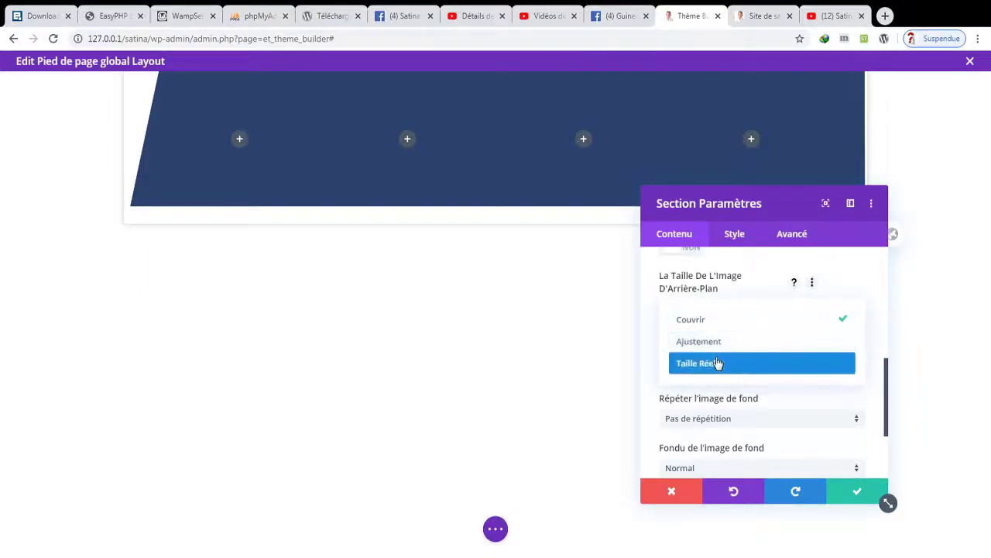
left_click(717, 361)
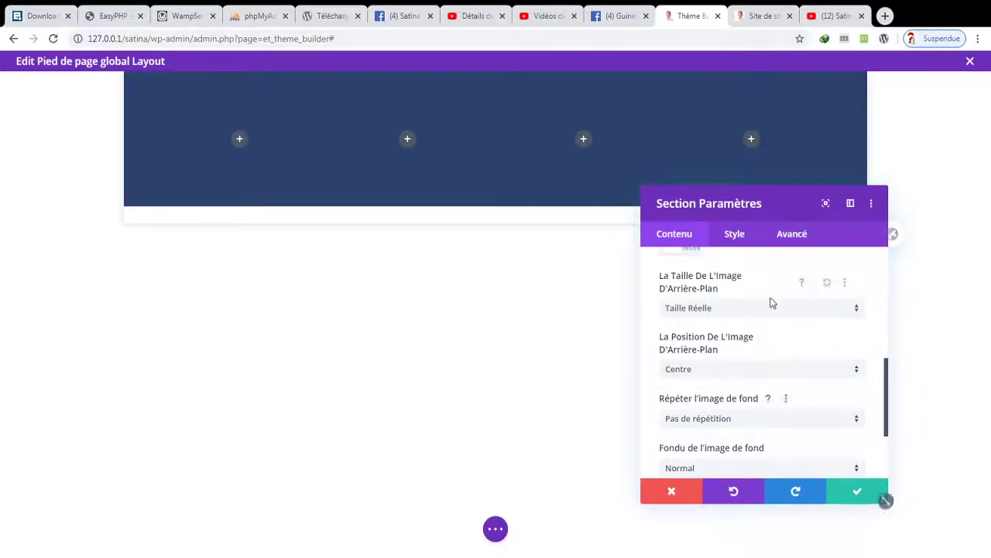
left_click(857, 493)
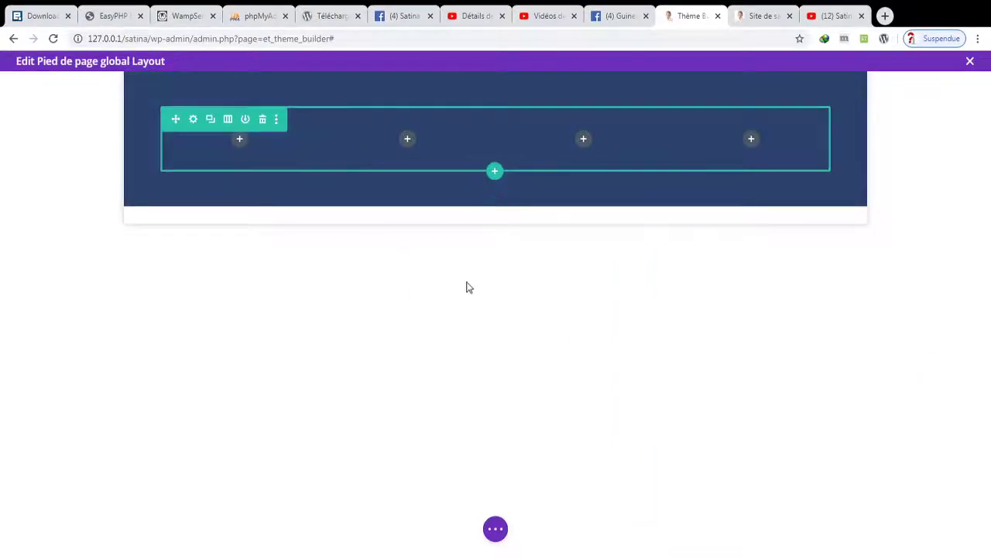
- Insert a Texte module in the first footer column and replace its text with A Propos
left_click(239, 140)
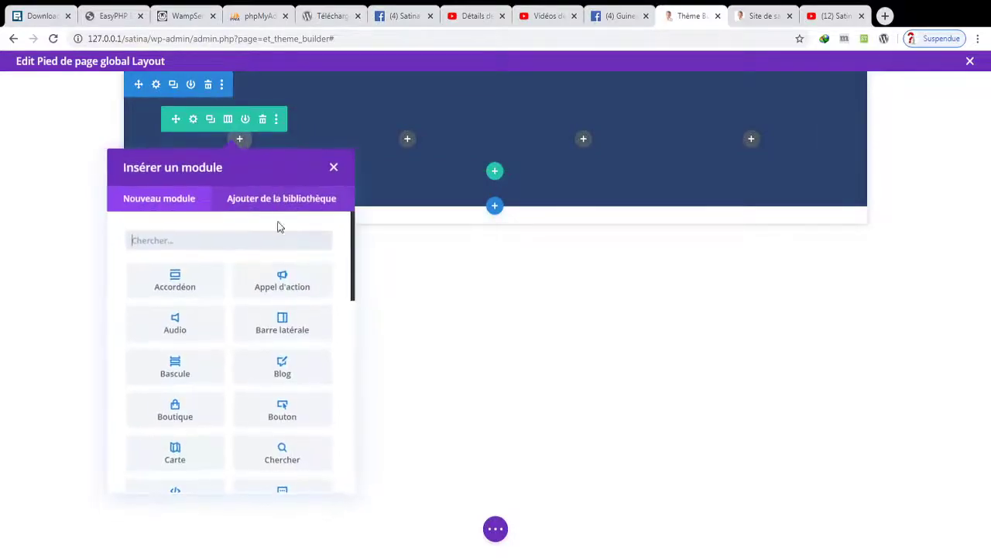
type("TEX")
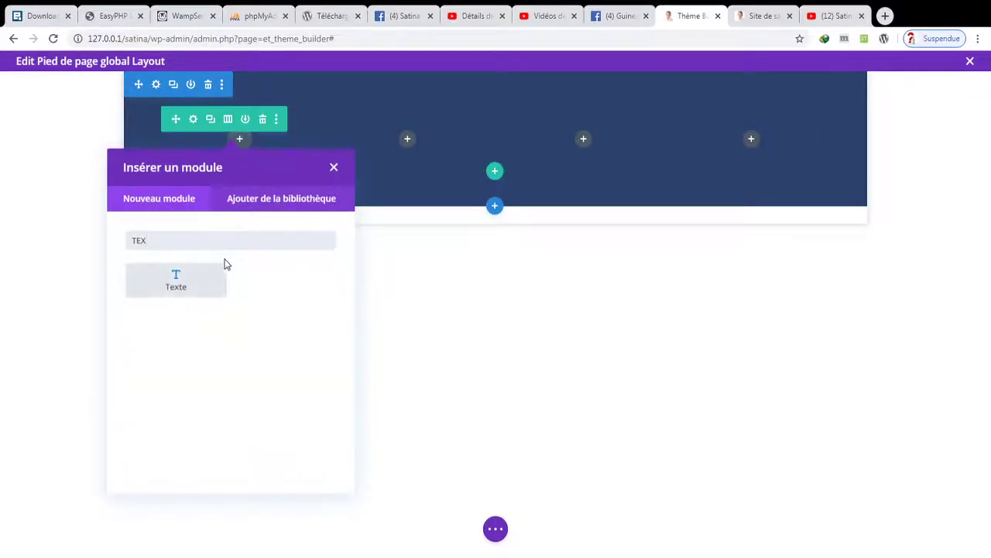
left_click(216, 277)
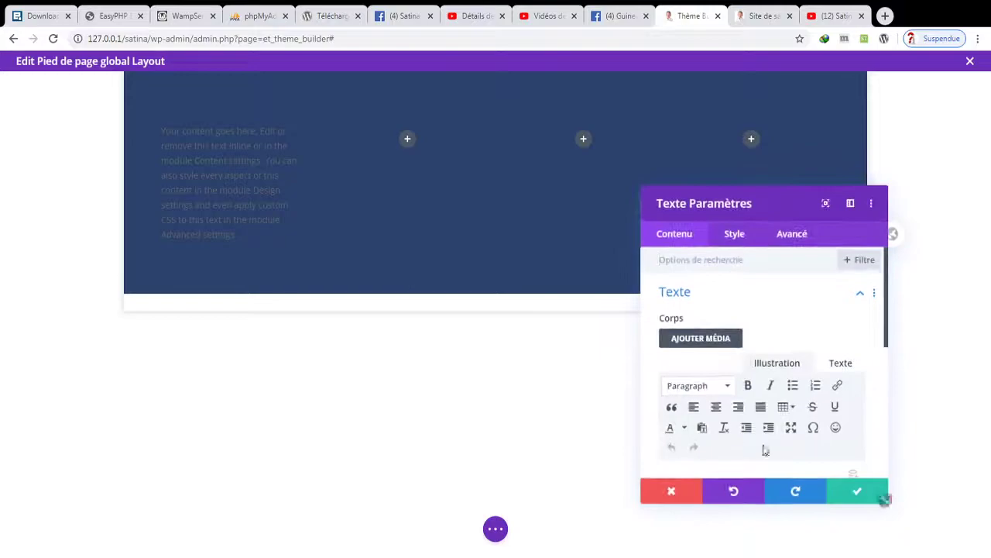
scroll(796, 443, "down", 3)
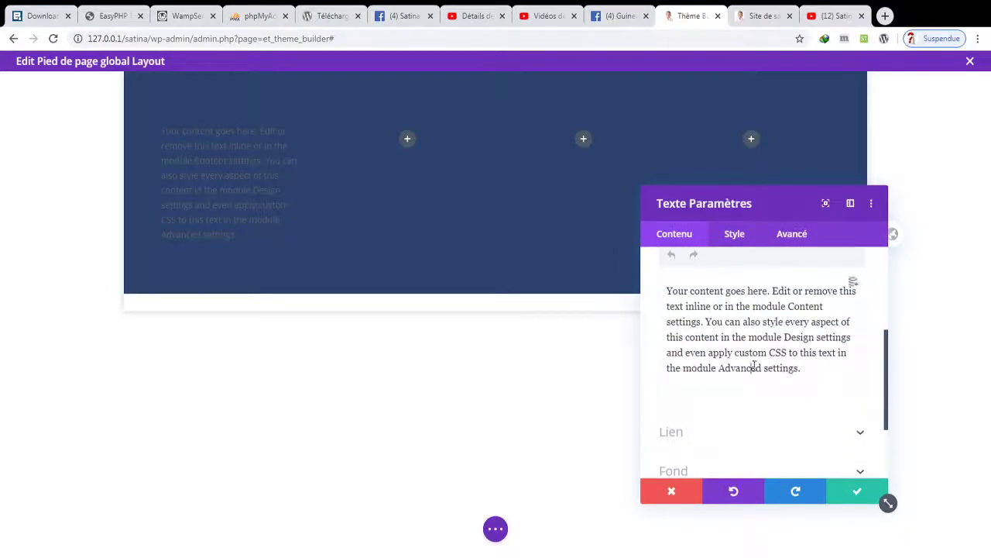
triple_click(754, 367)
type("A Propos")
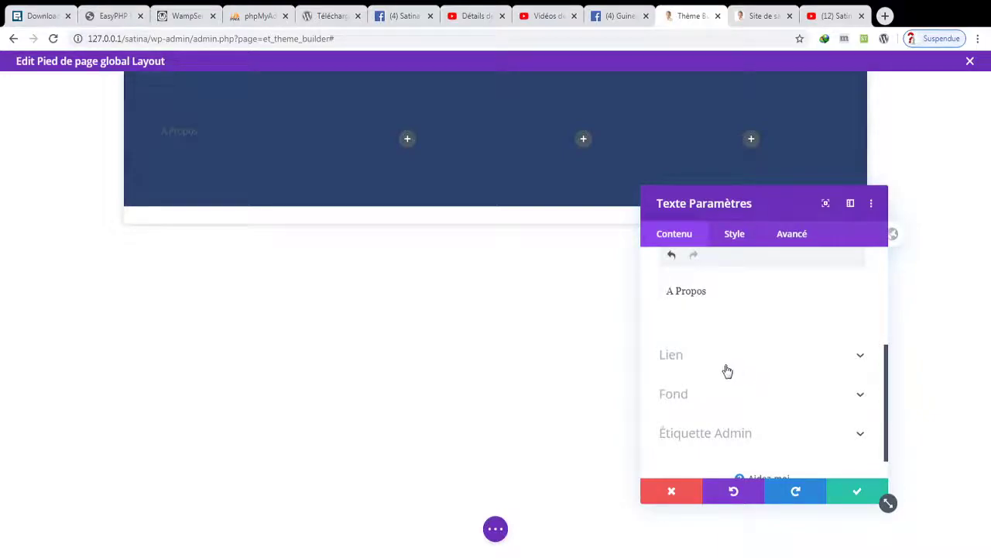
- Style the A Propos text white in the Poppins font
left_click(739, 235)
left_click(716, 294)
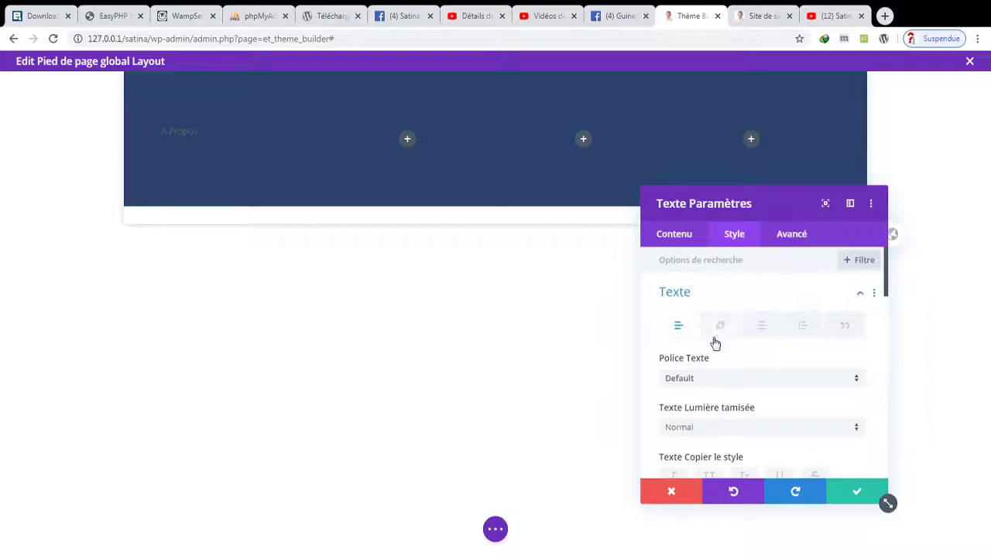
scroll(716, 397, "down", 3)
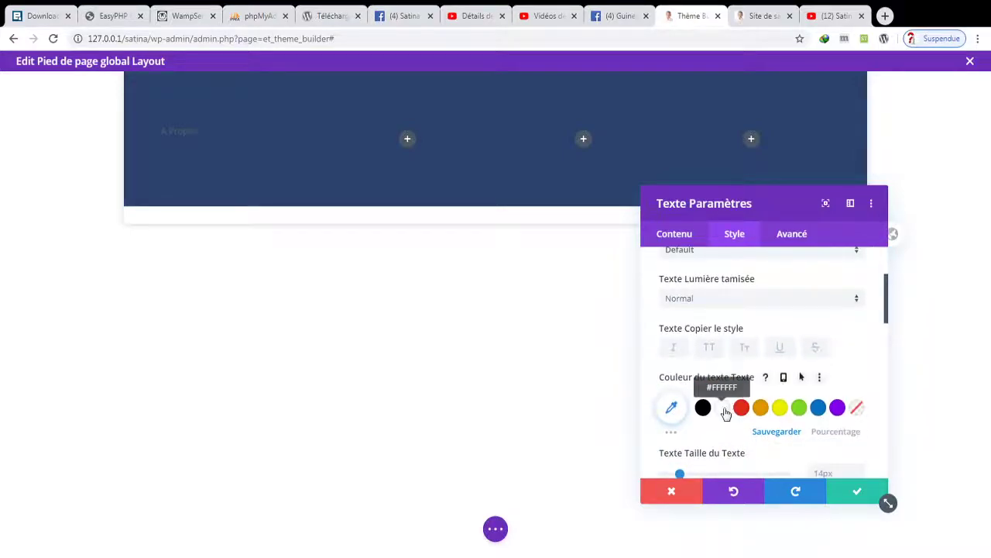
left_click(724, 406)
scroll(736, 410, "down", 2)
scroll(740, 416, "down", 1)
scroll(699, 303, "up", 3)
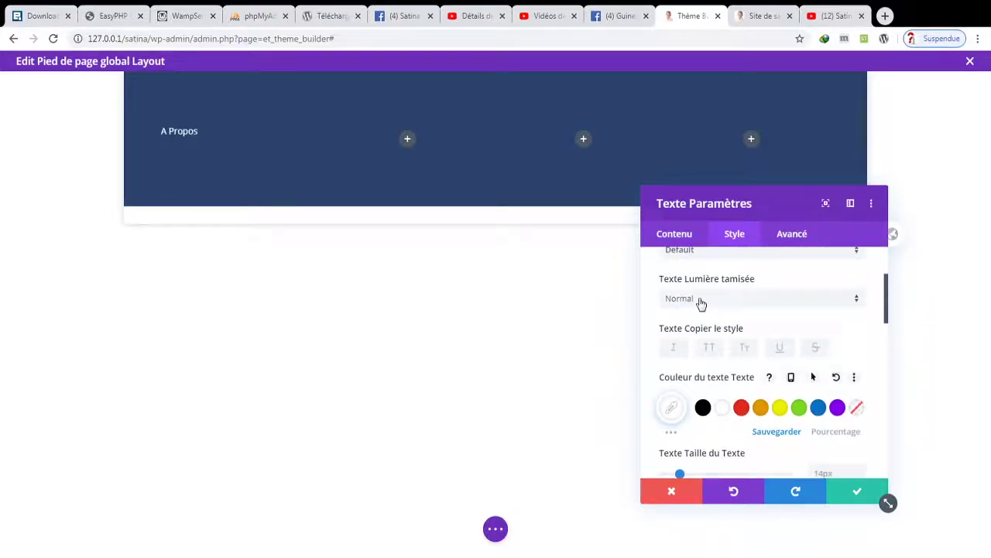
left_click(711, 257)
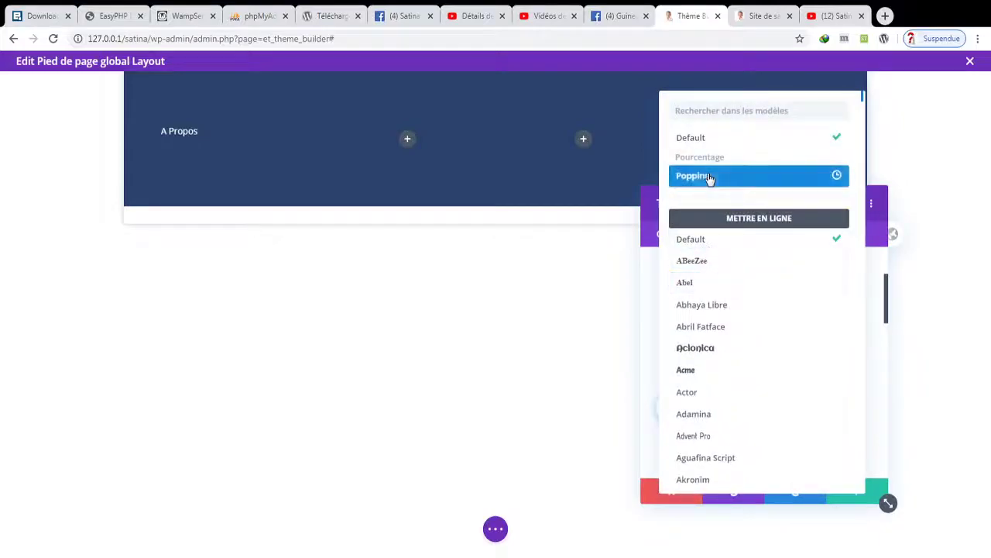
left_click(710, 177)
- Make the heading bold, enlarge it to 26px, save, and duplicate the module
left_click(716, 299)
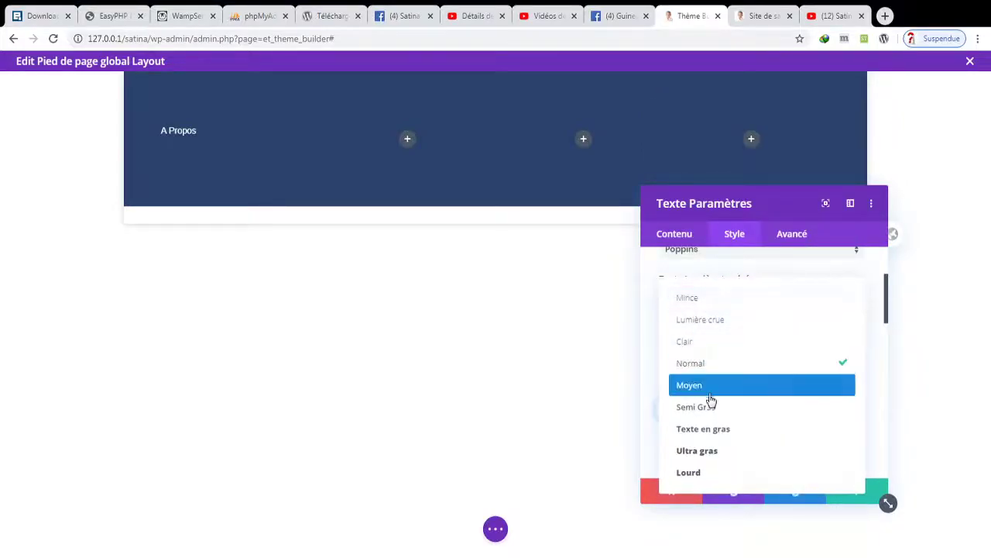
left_click(705, 425)
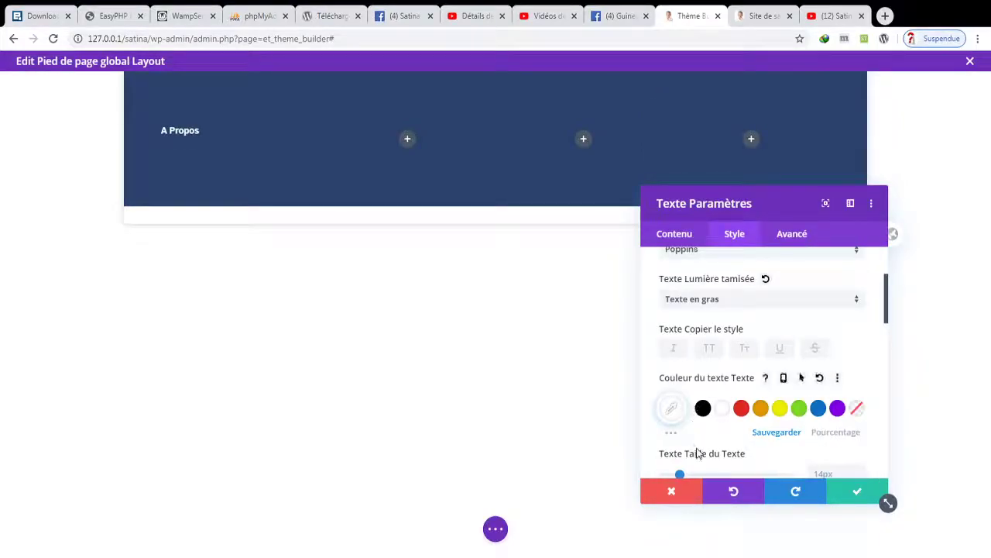
scroll(695, 452, "down", 2)
left_click_drag(680, 346, 696, 346)
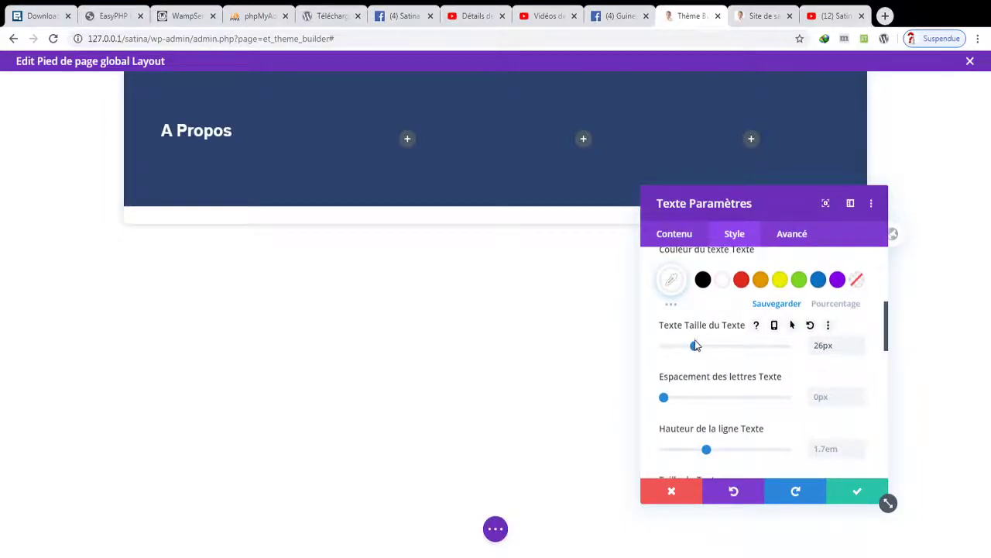
left_click(855, 494)
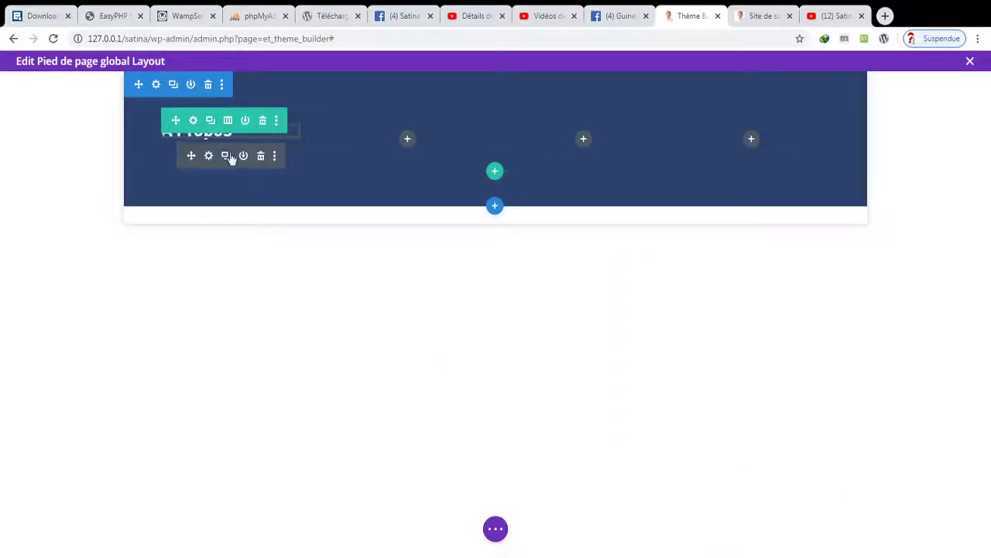
left_click(226, 155)
- Place copies of the A Propos heading into footer columns 2, 3 and 4
left_click(261, 156)
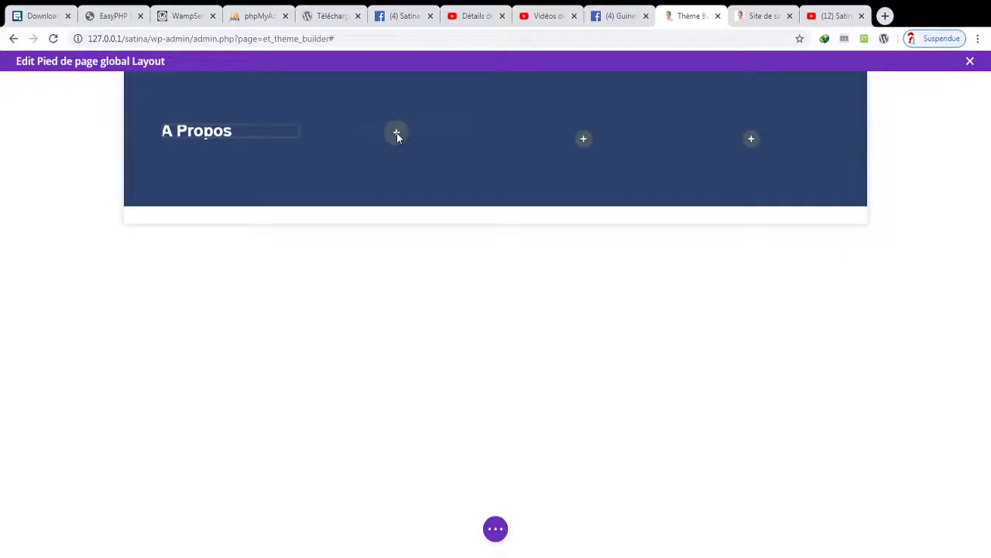
left_click_drag(409, 141, 405, 151)
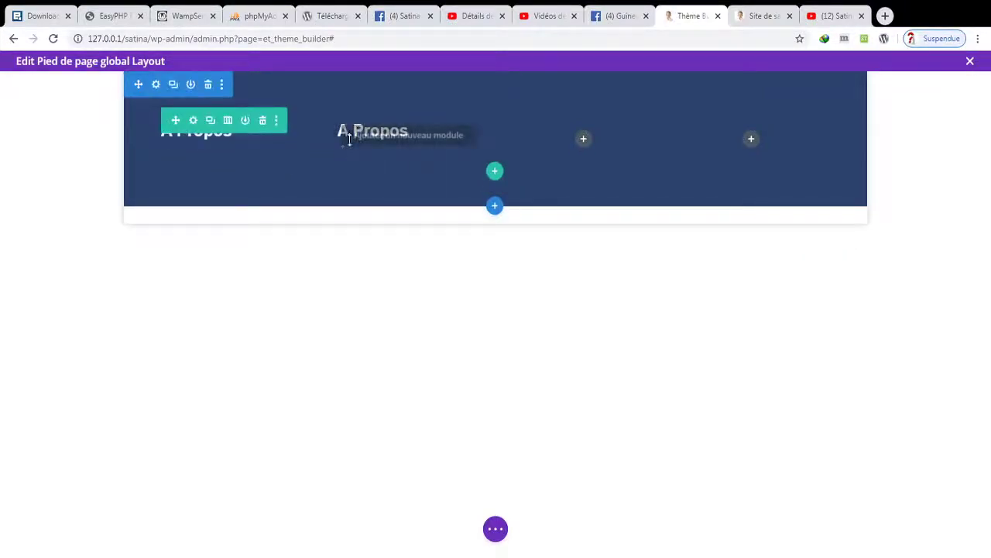
left_click(403, 132)
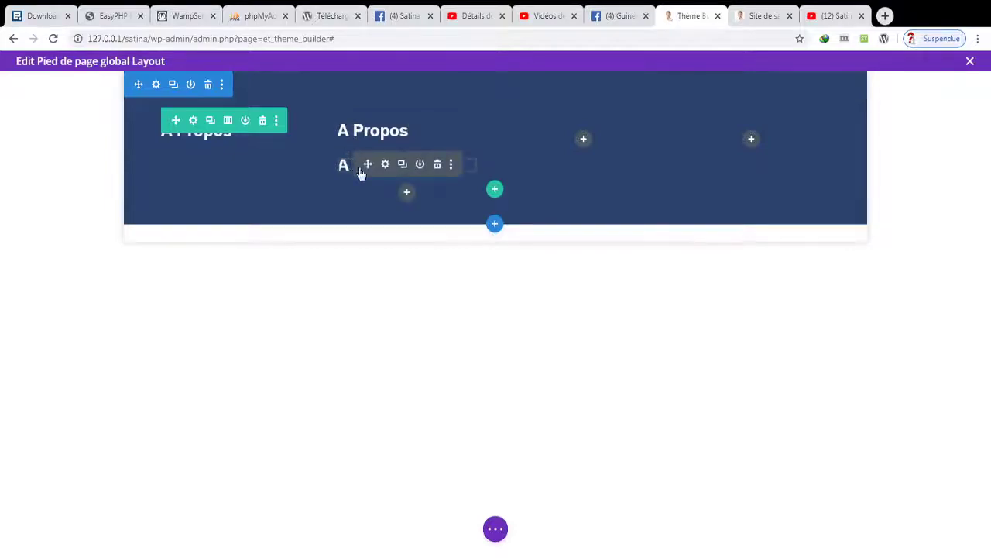
left_click_drag(362, 167, 591, 132)
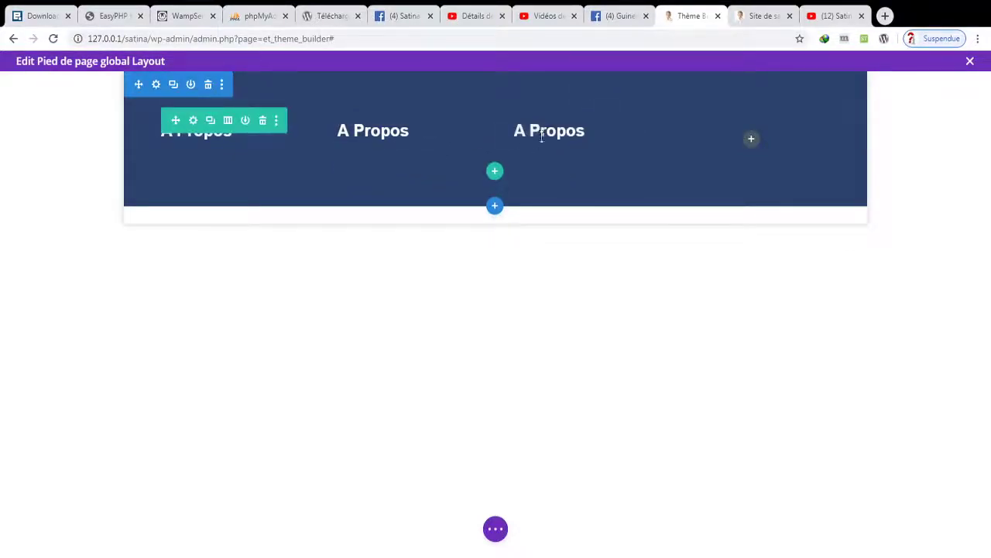
left_click(578, 130)
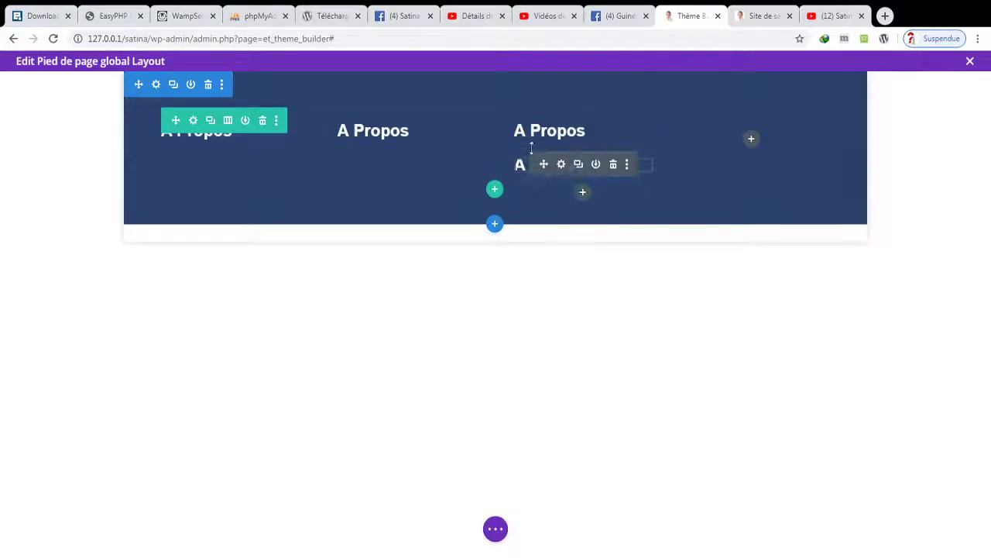
left_click_drag(545, 163, 746, 124)
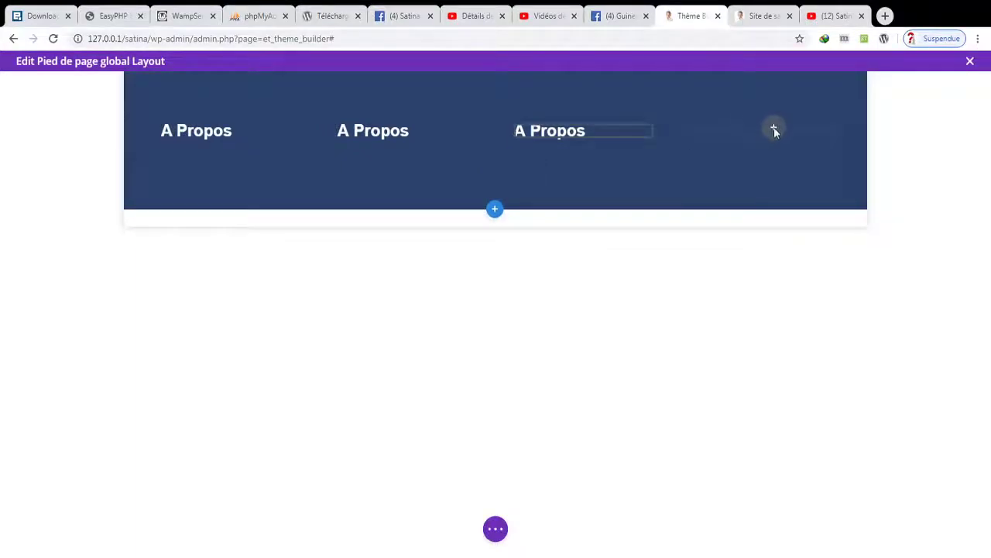
left_click_drag(816, 125, 750, 130)
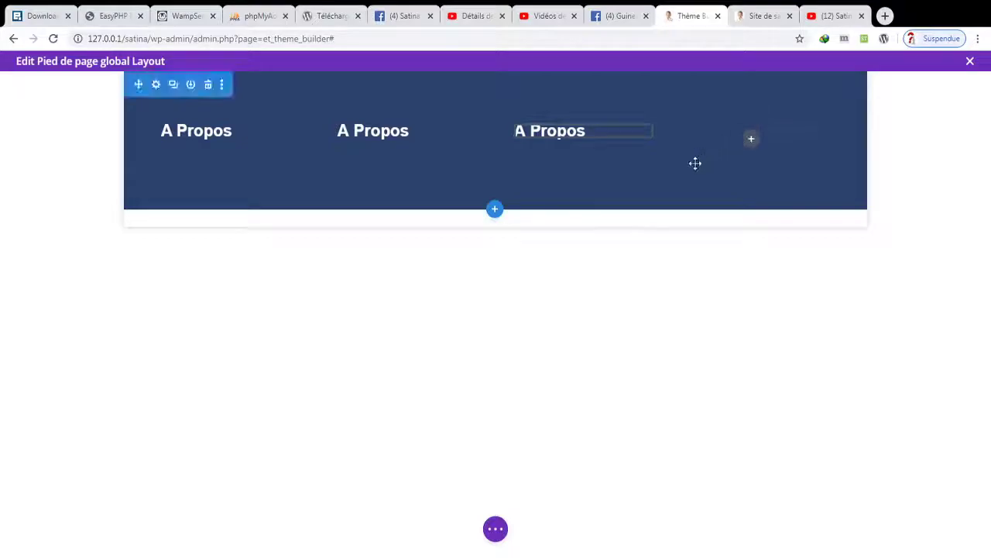
left_click_drag(695, 162, 697, 158)
left_click(388, 132)
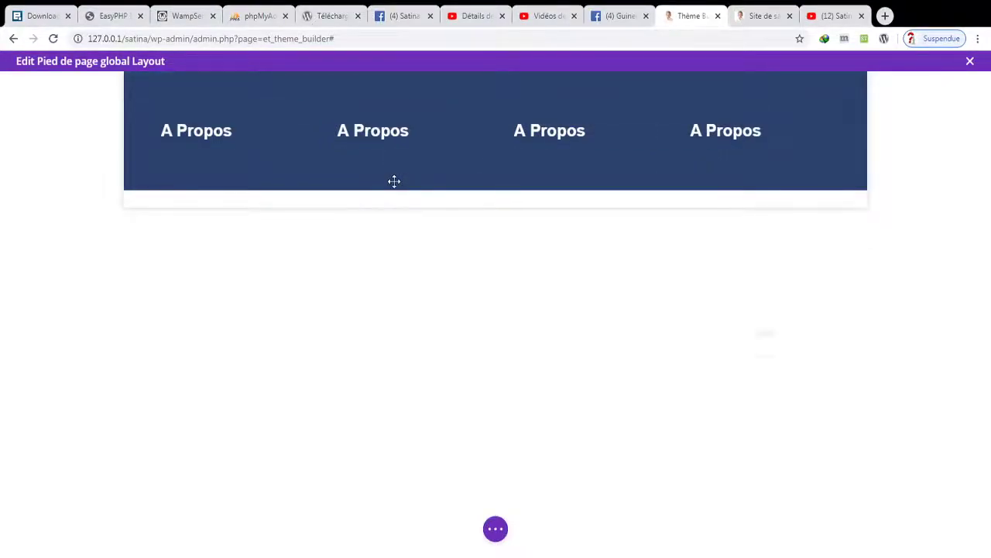
scroll(728, 325, "down", 5)
- Rename the column 2 and 3 headings to Notre Entreprise and Nos Services
scroll(740, 325, "up", 3)
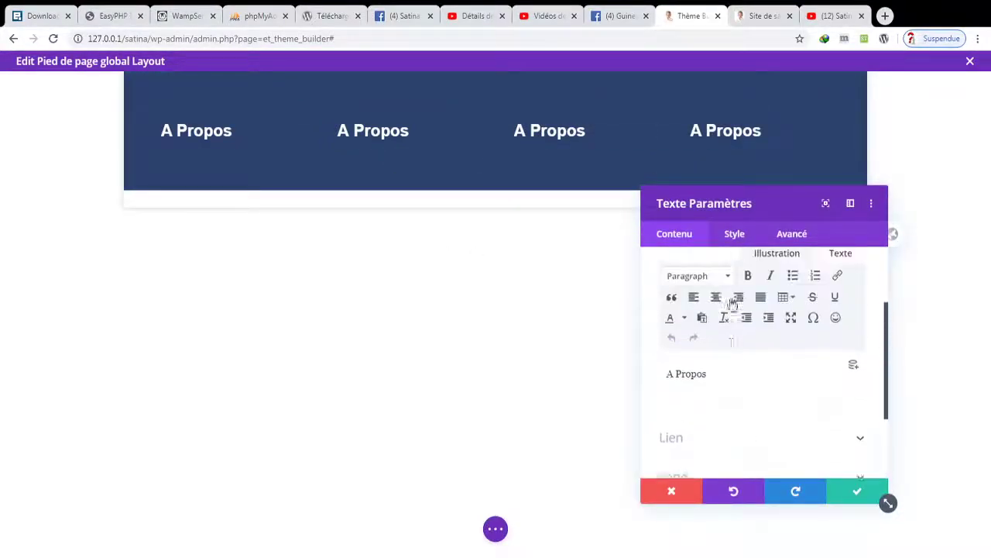
left_click_drag(730, 385, 598, 389)
type("N")
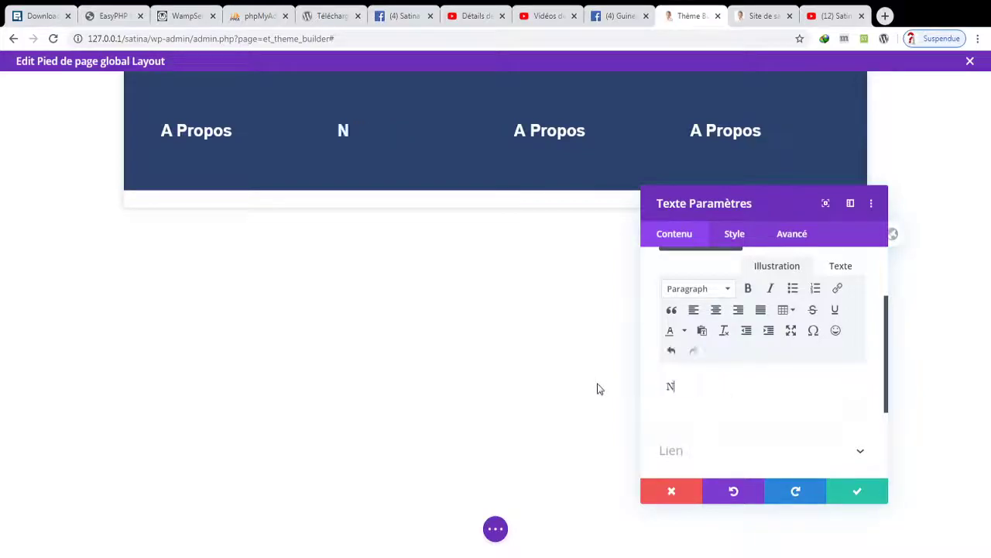
type("otre Entr")
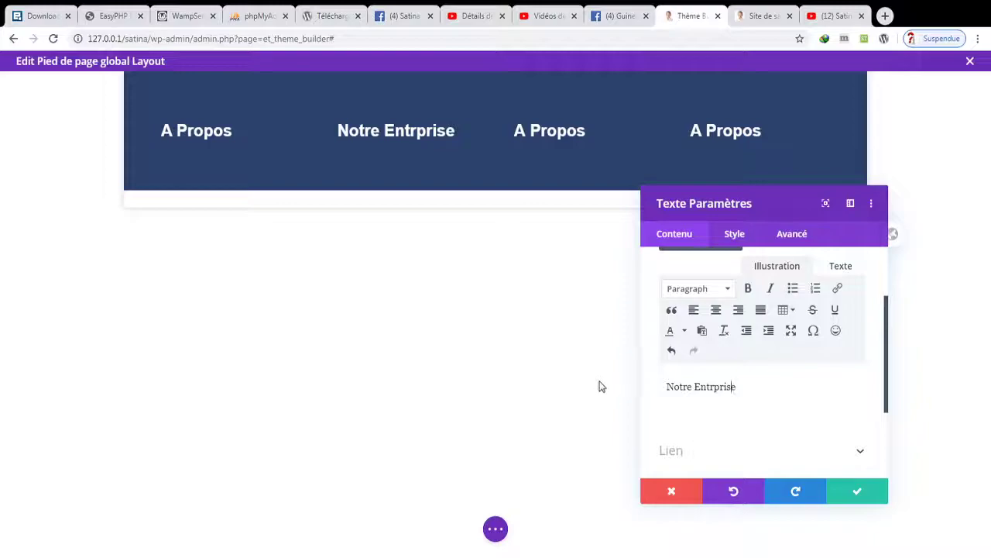
type("e")
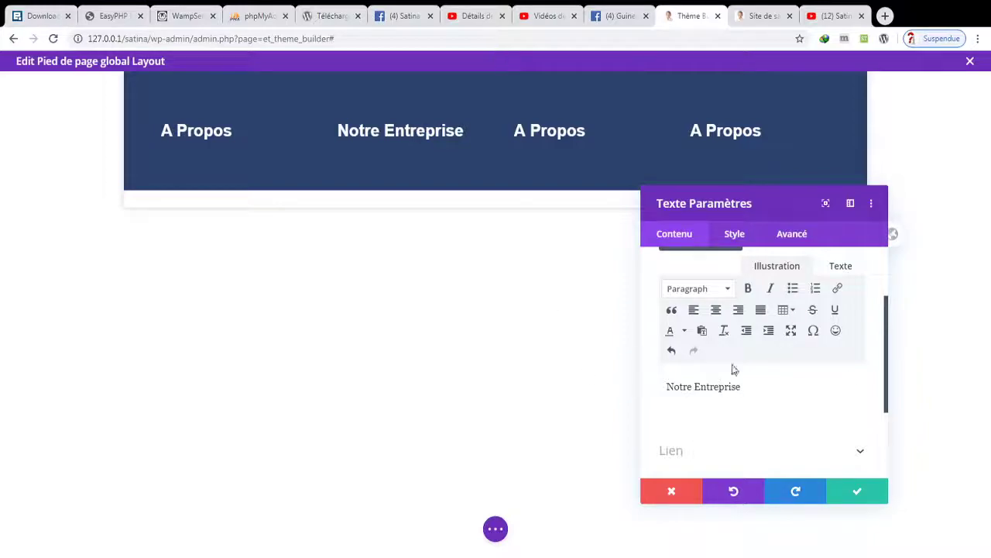
left_click(858, 490)
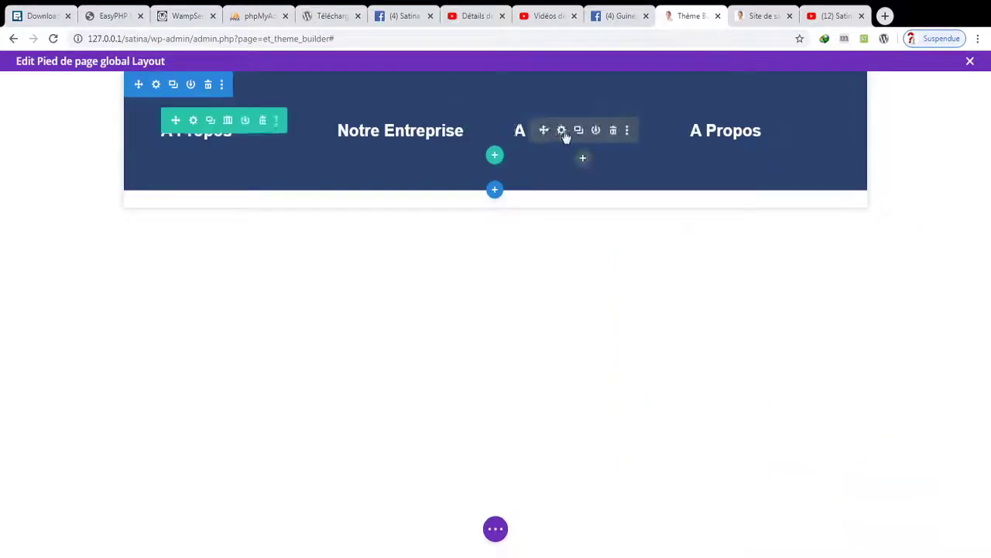
left_click(563, 132)
scroll(774, 374, "down", 2)
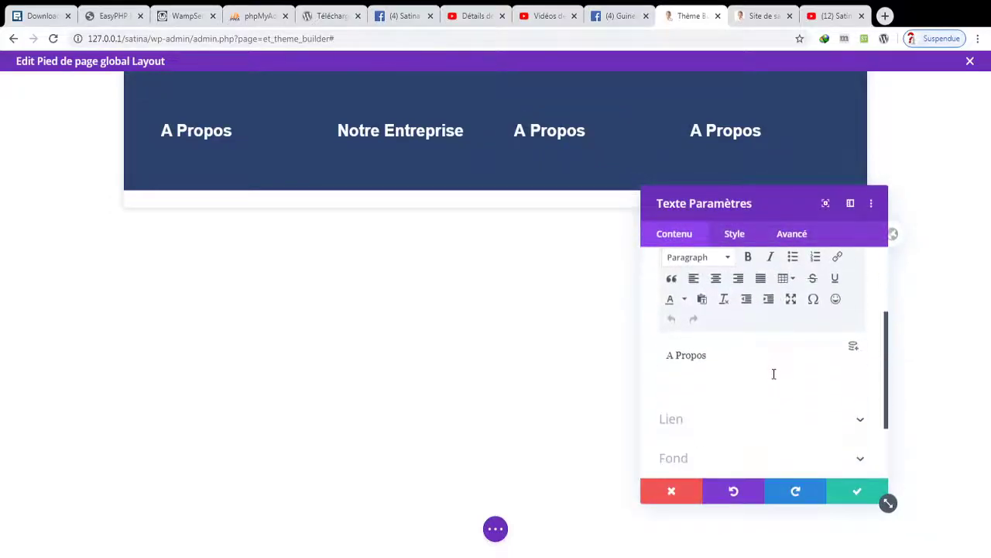
left_click_drag(732, 360, 620, 370)
type("No")
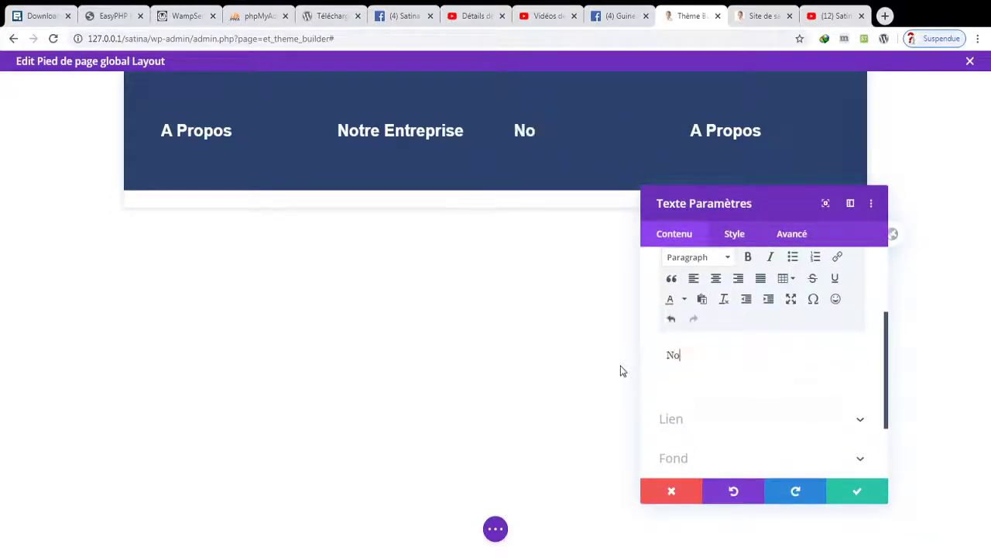
type("s Servic")
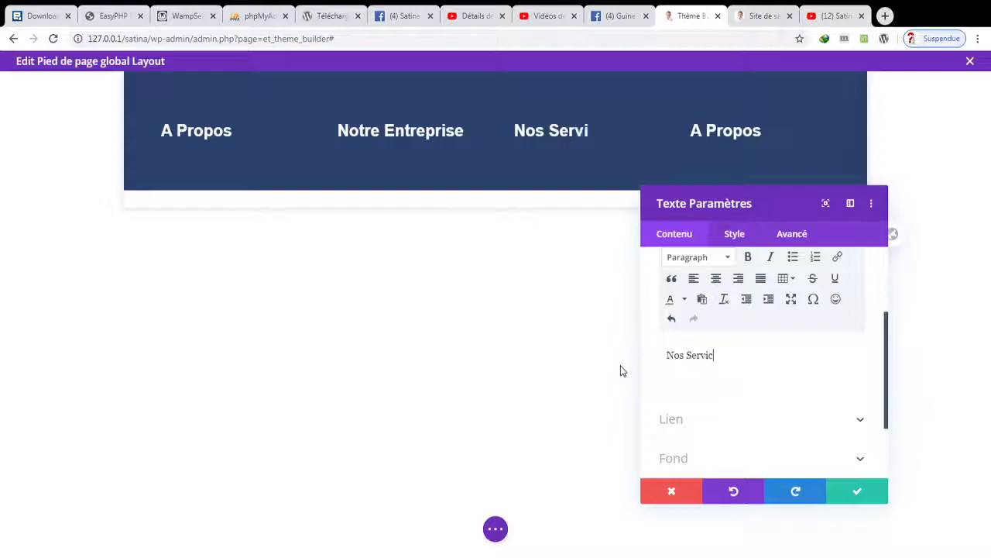
type("es")
left_click(856, 490)
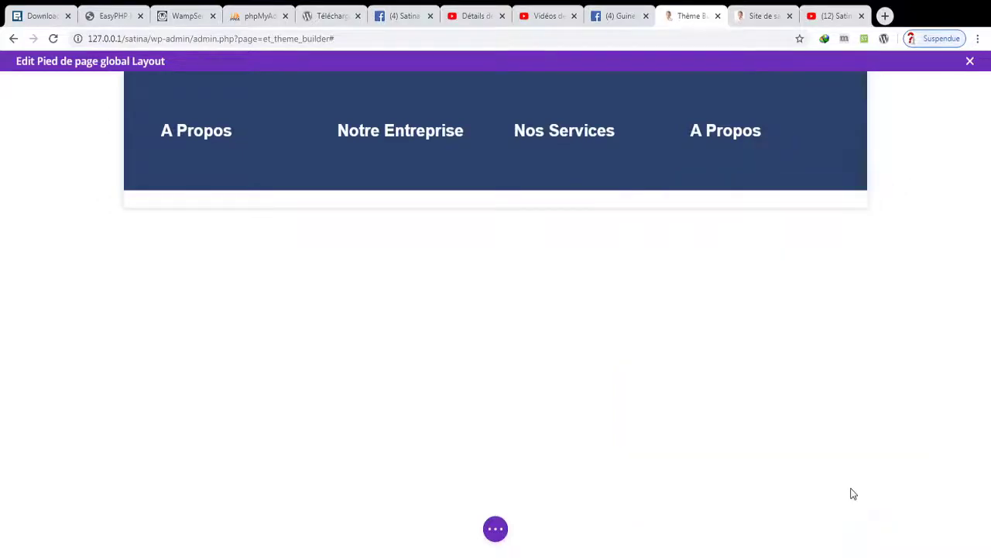
- Rename the column 4 heading to Paiement and save it
left_click(737, 130)
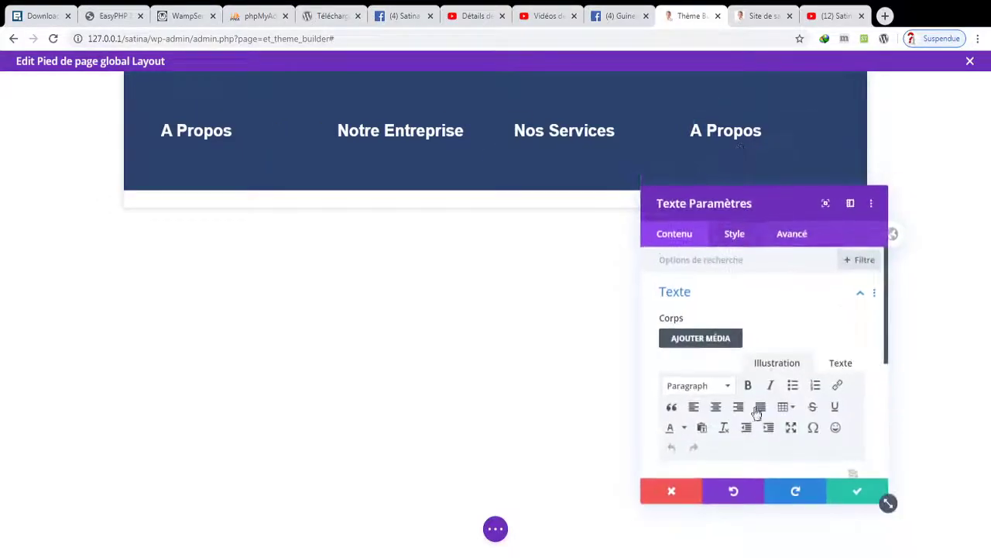
scroll(835, 392, "down", 5)
left_click_drag(773, 295, 641, 308)
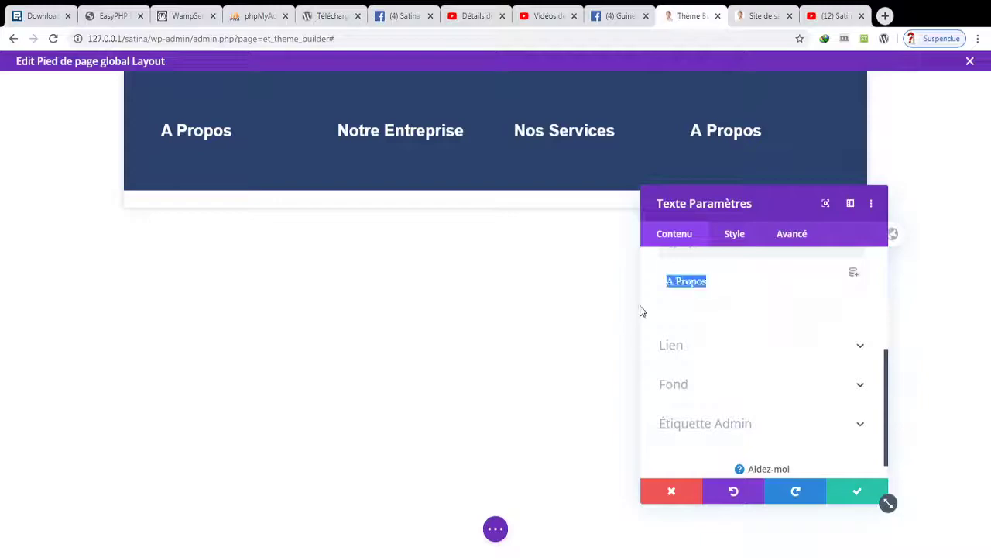
type("PAIEME")
key("BackSpace")
key("BackSpace")
key("BackSpace")
key("BackSpace")
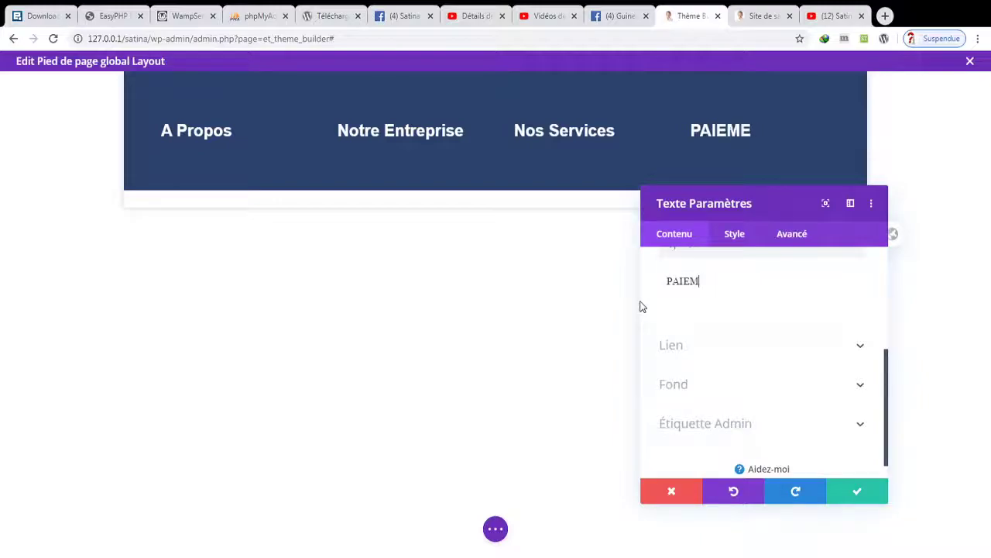
type("iement")
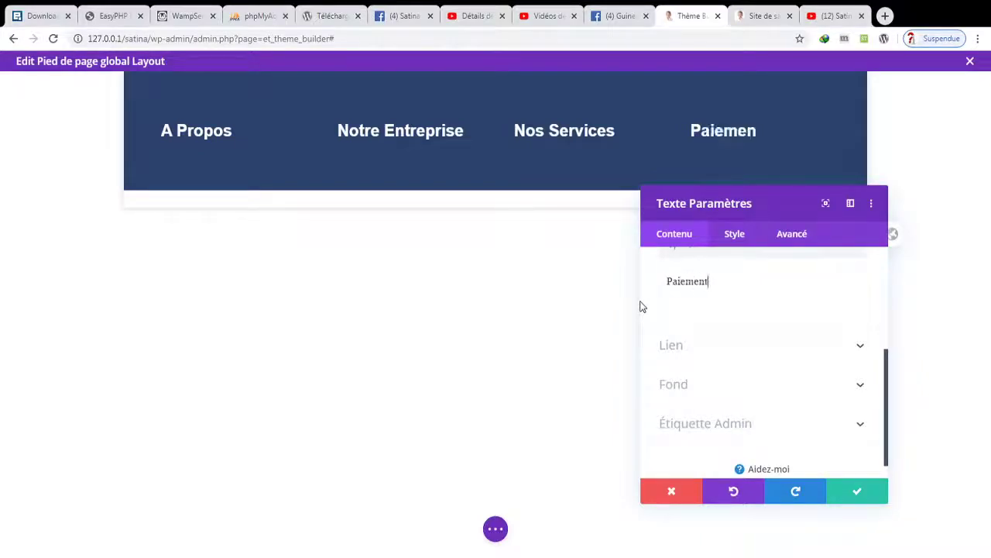
type(" accepté")
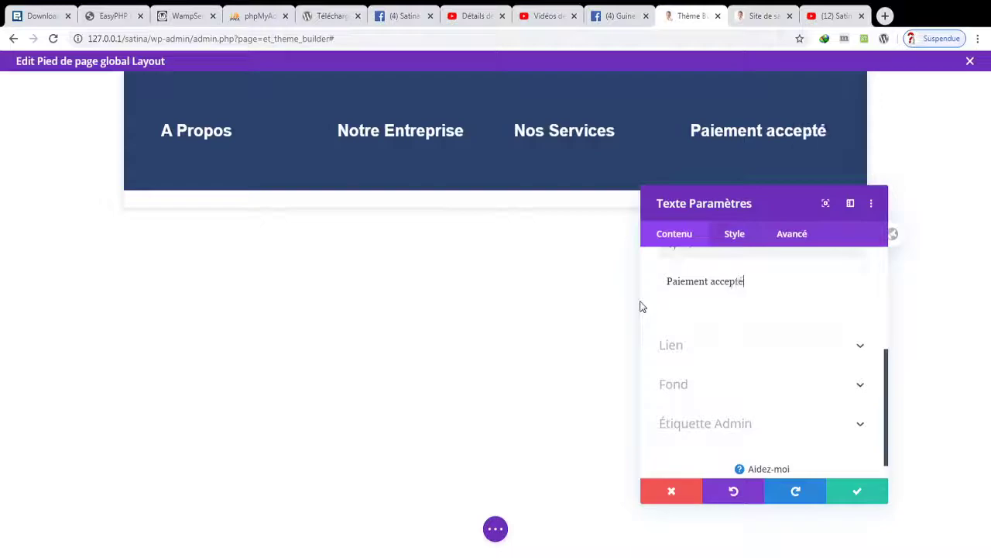
type("s")
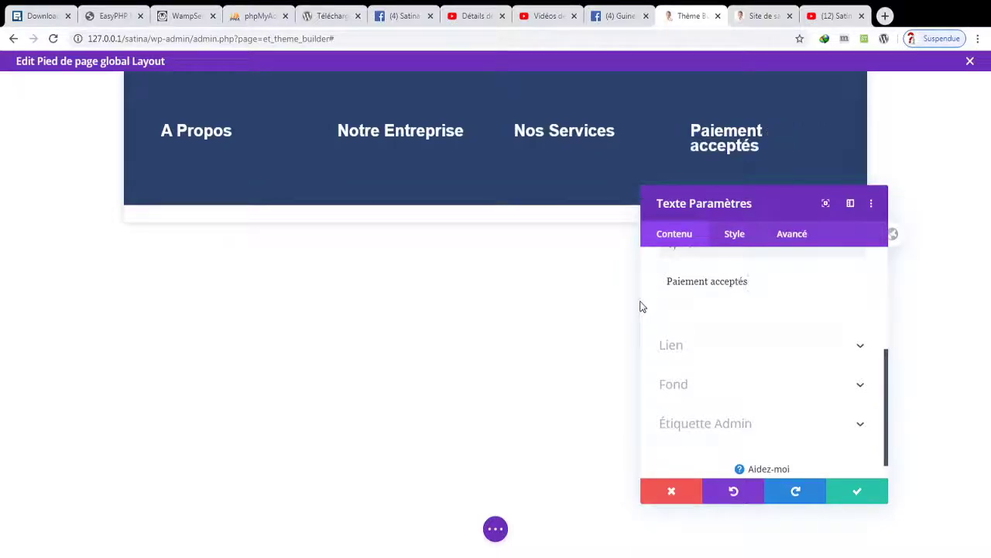
key("BackSpace")
key("BackSpace")
key("BackSpace")
key("BackSpace")
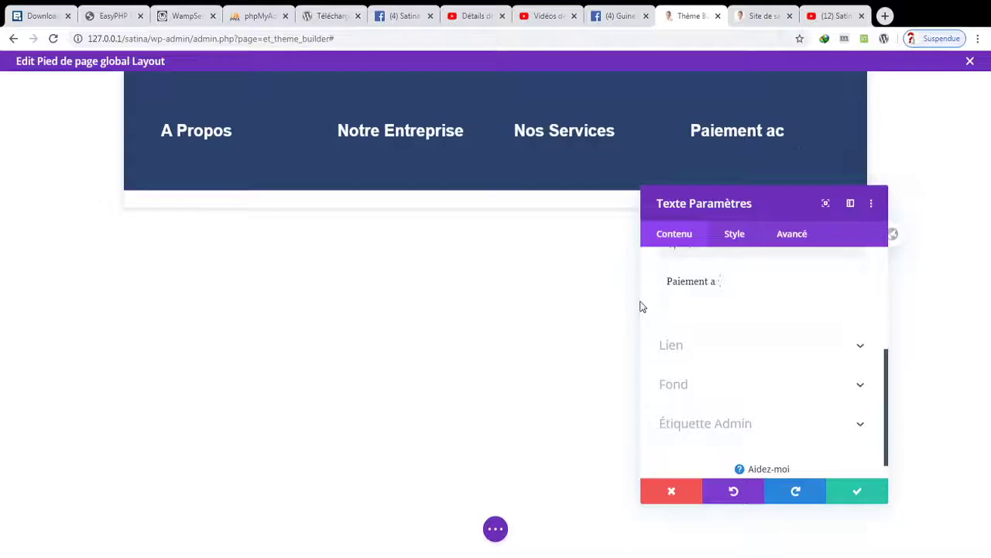
key("BackSpace")
key("BackSpace")
left_click(857, 491)
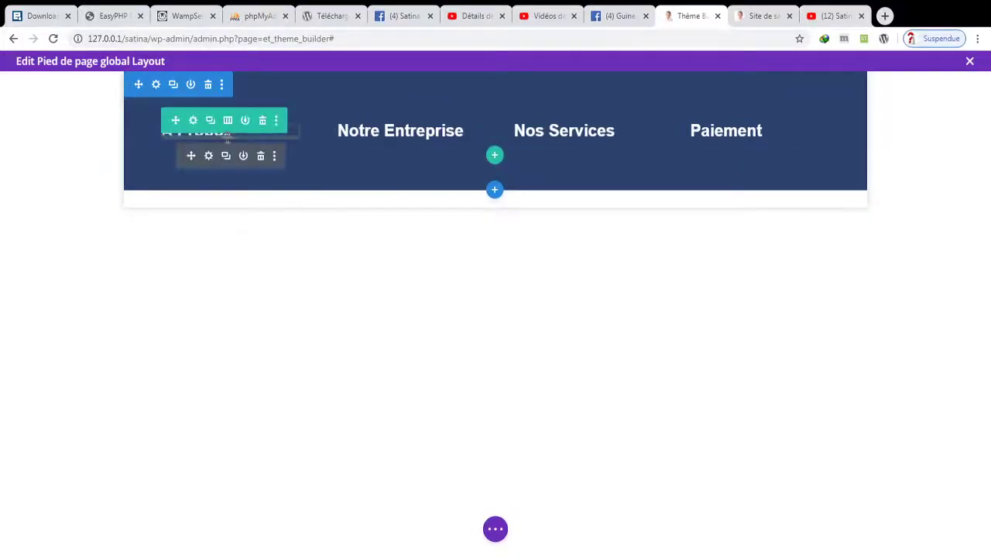
- Insert a Texte module below the Notre Entreprise heading
left_click(407, 158)
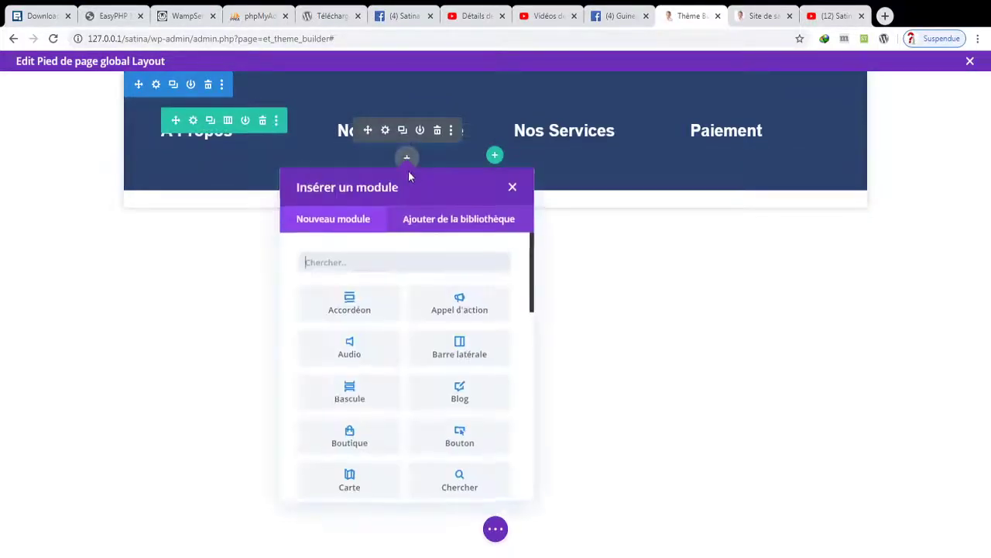
type("texx")
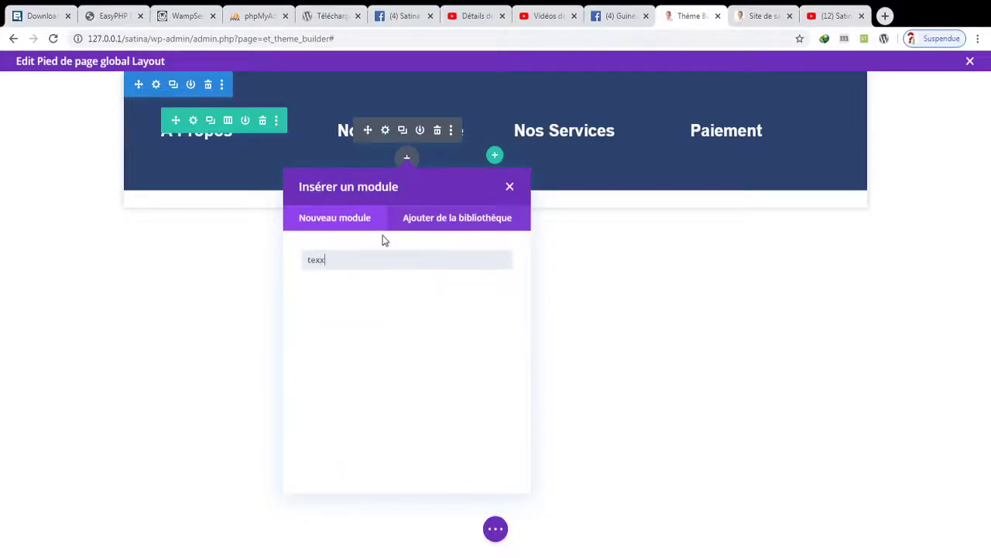
key("BackSpace")
key("BackSpace")
left_click(338, 295)
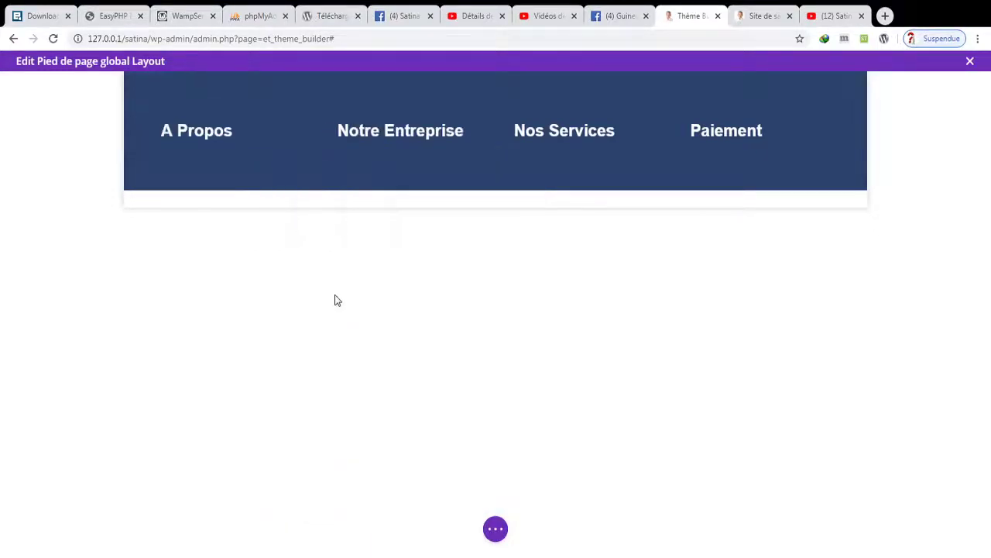
scroll(880, 338, "down", 5)
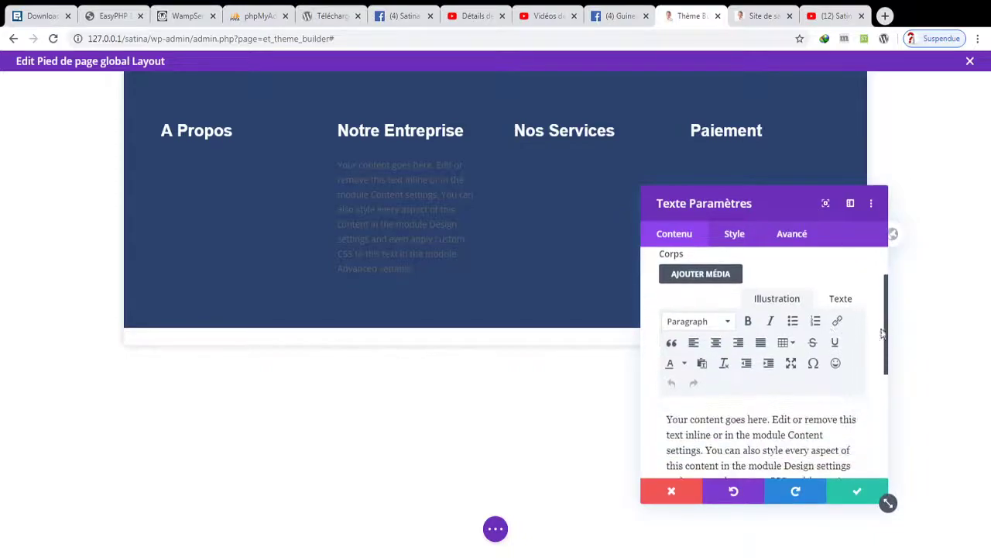
scroll(874, 338, "up", 2)
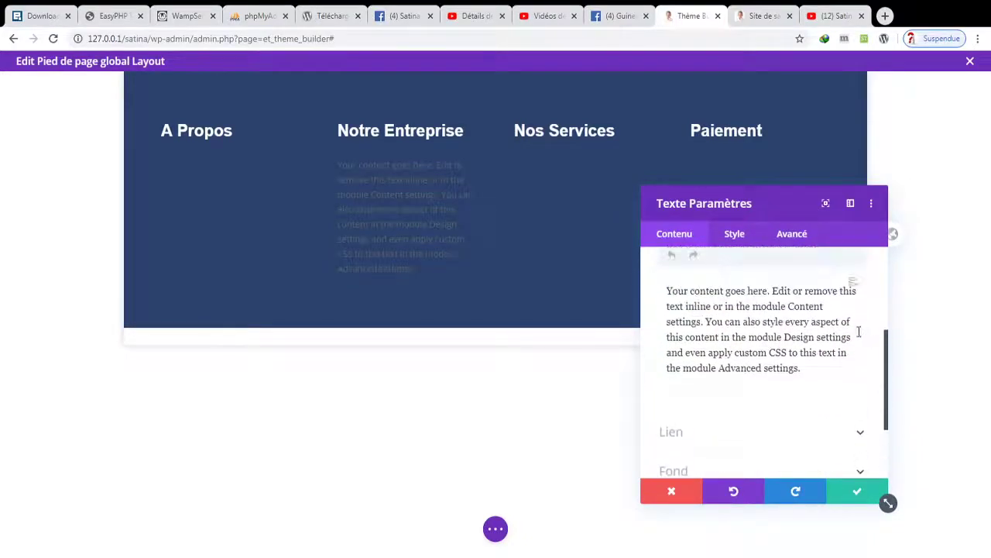
left_click_drag(806, 372, 665, 289)
scroll(664, 288, "up", 5)
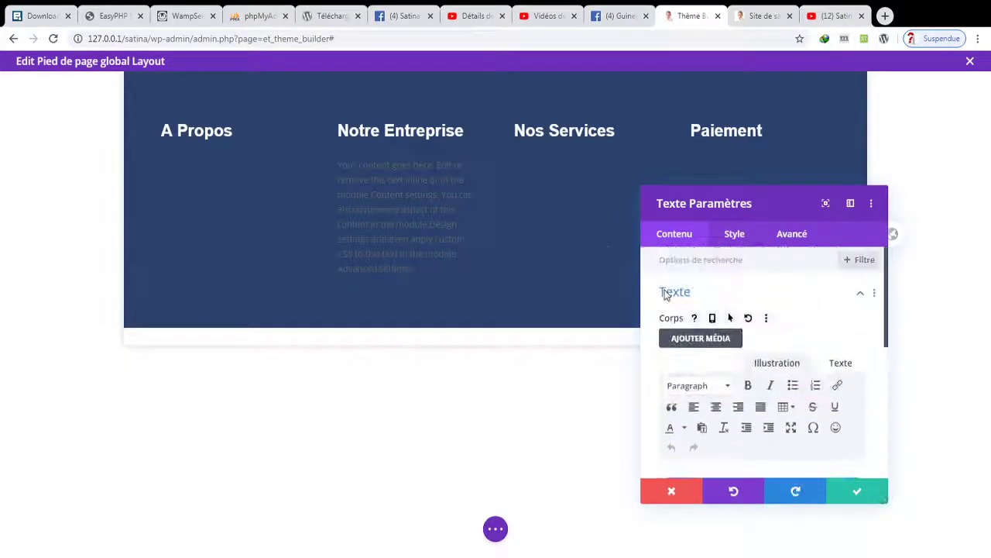
left_click(886, 15)
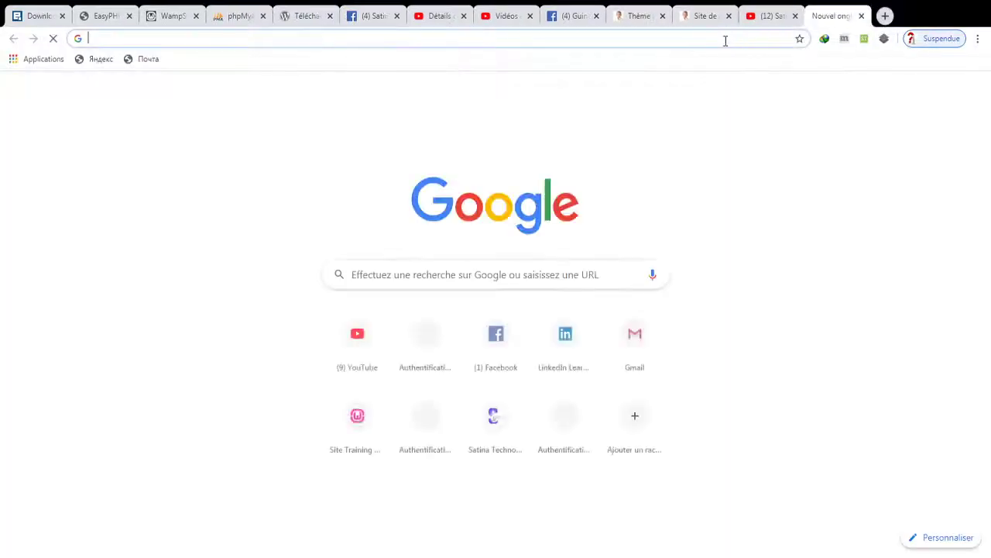
- Search Google for 'satina tech' and copy the first result's company description
type("satina yech")
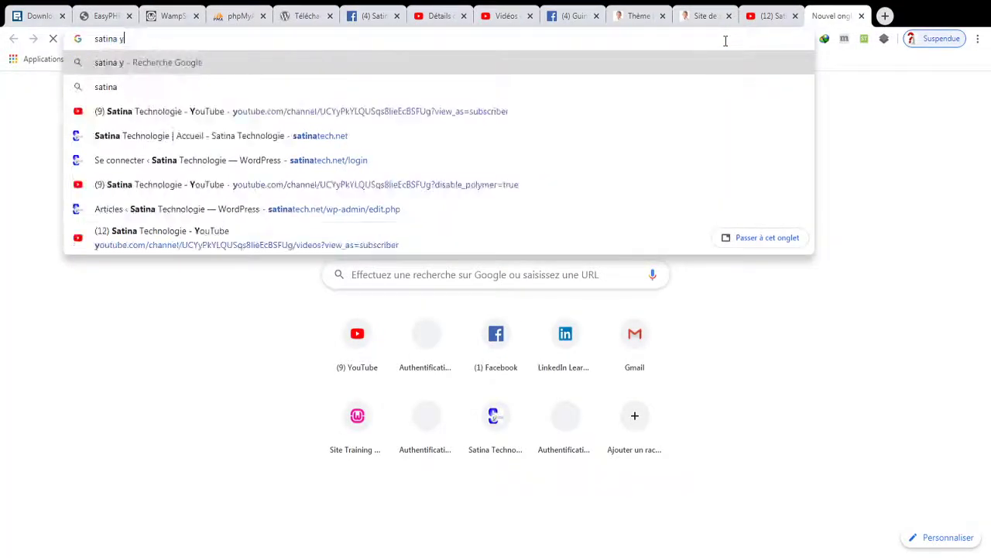
key("BackSpace")
key("BackSpace")
key("BackSpace")
key("BackSpace")
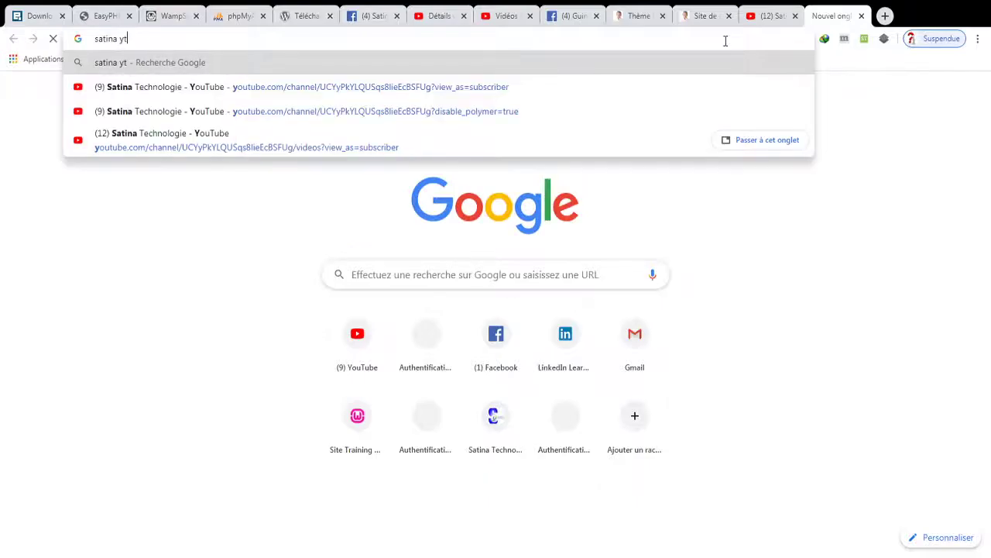
type("tech")
key("Return")
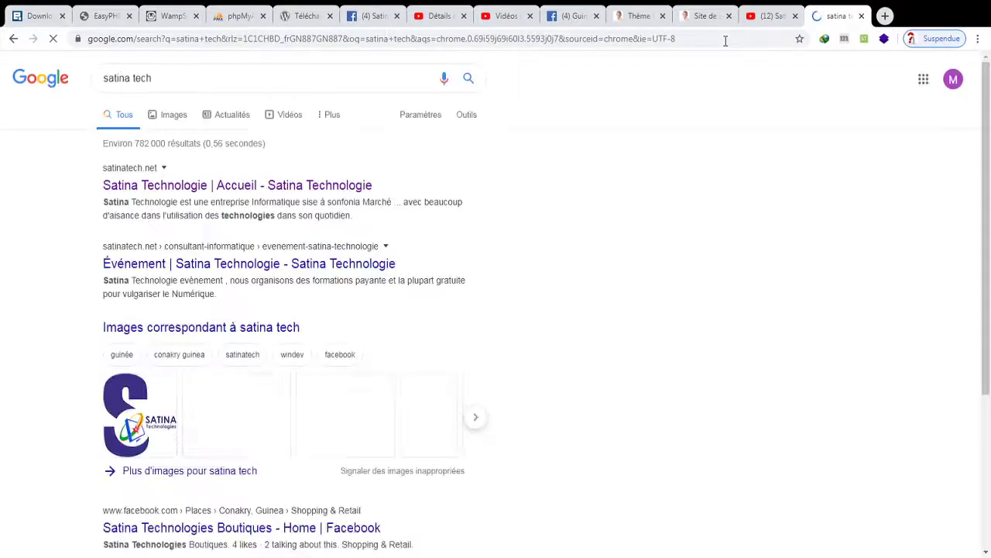
left_click_drag(355, 225, 109, 213)
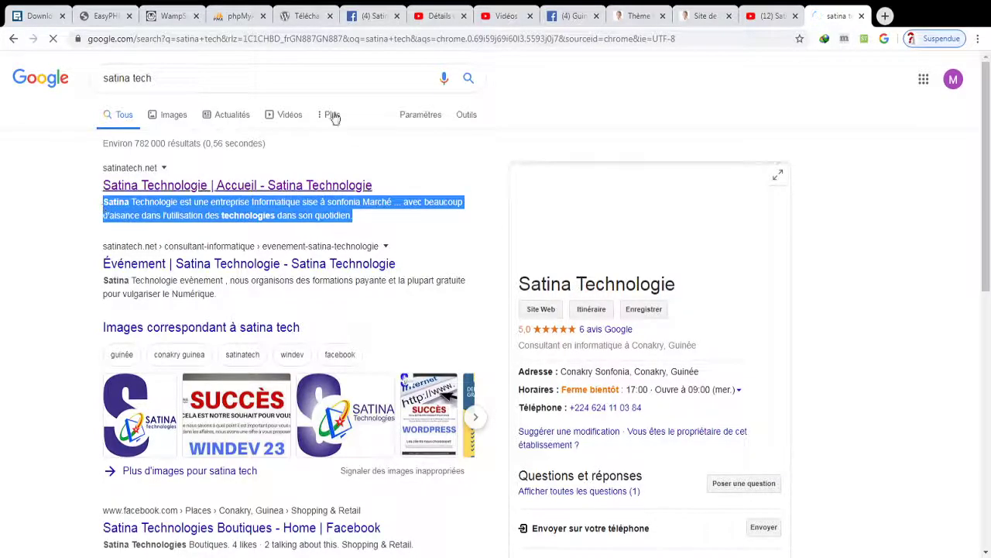
left_click(571, 14)
left_click(638, 16)
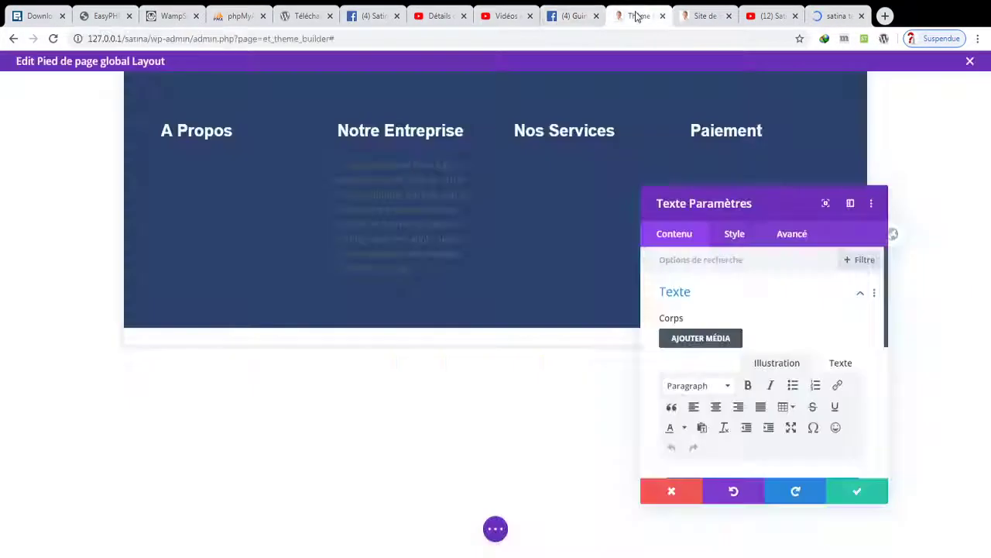
- Paste the company description and style it white, light-weight (Clair) Poppins, then save
scroll(870, 384, "down", 3)
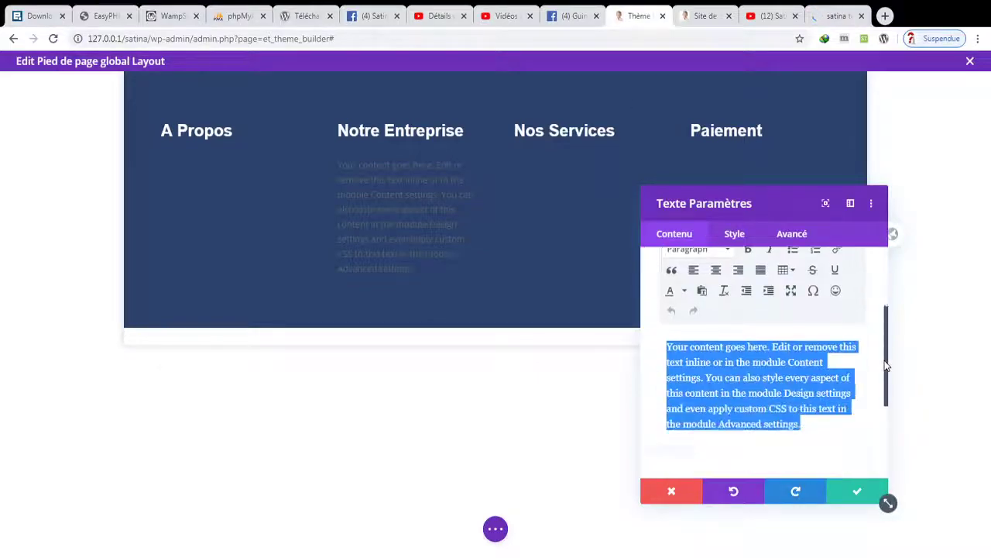
type("Satina Technologie est une entreprise Informatique sise à sonfonia Marché ... avec beaucoup d'aisance dans l'utilisation des technologies dans son quotidien.")
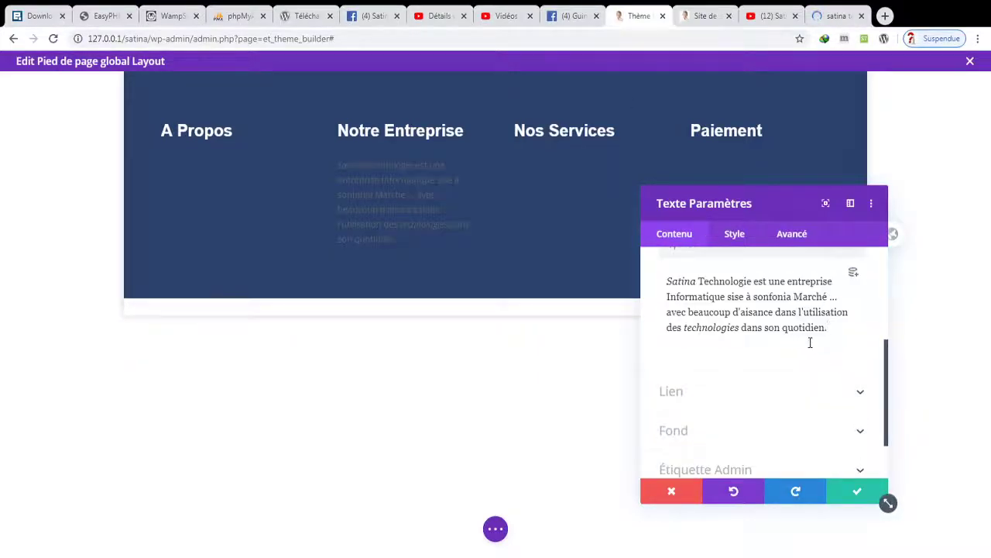
left_click(733, 235)
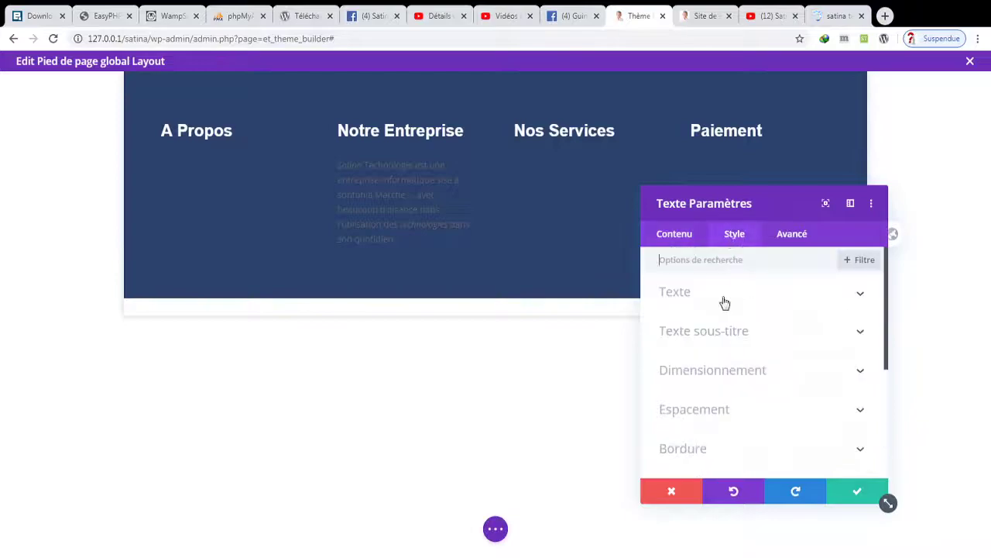
left_click(755, 378)
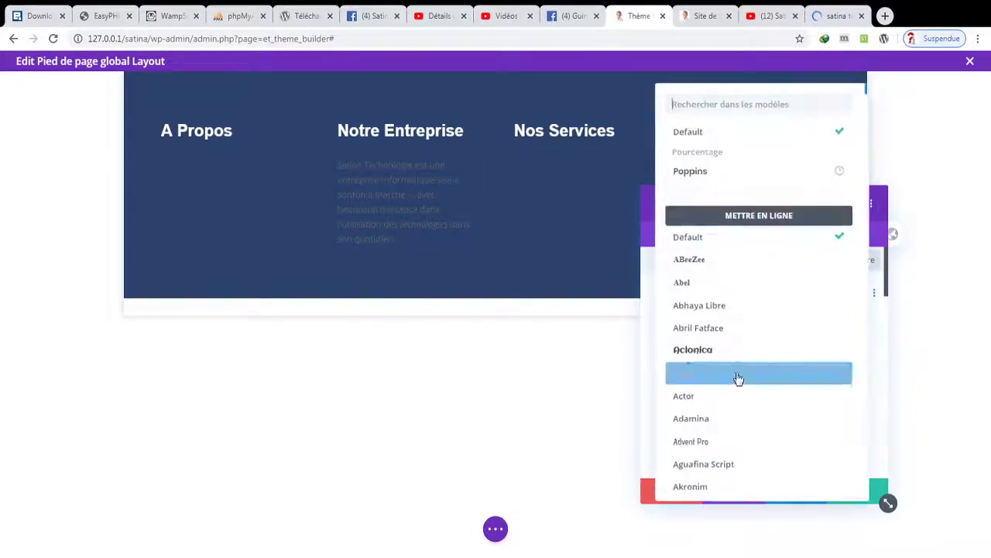
left_click(713, 185)
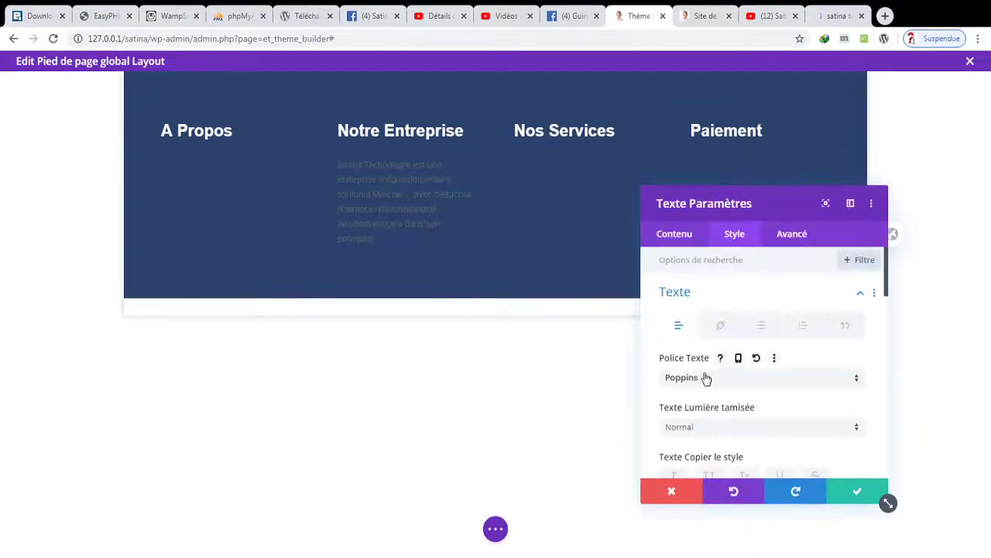
left_click(692, 428)
left_click(701, 346)
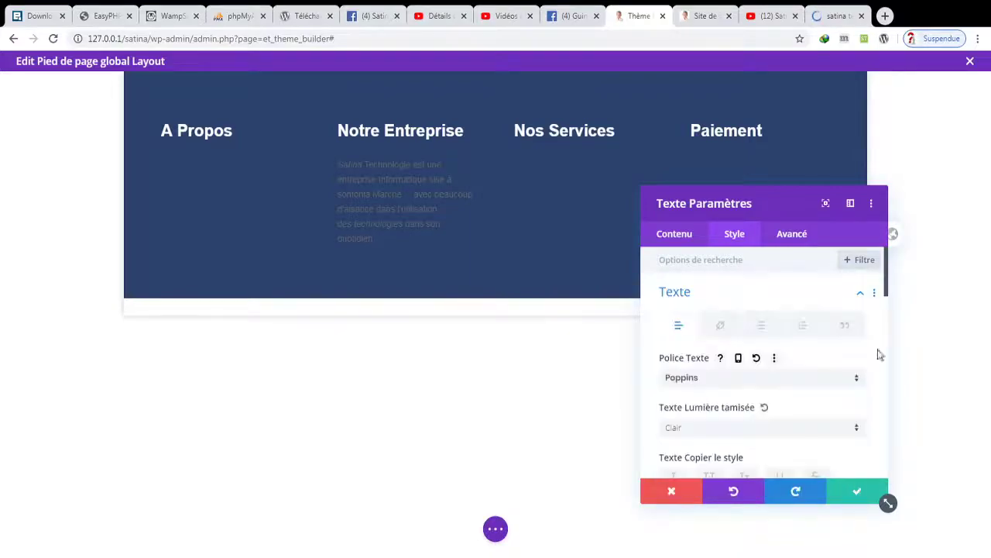
scroll(888, 292, "down", 5)
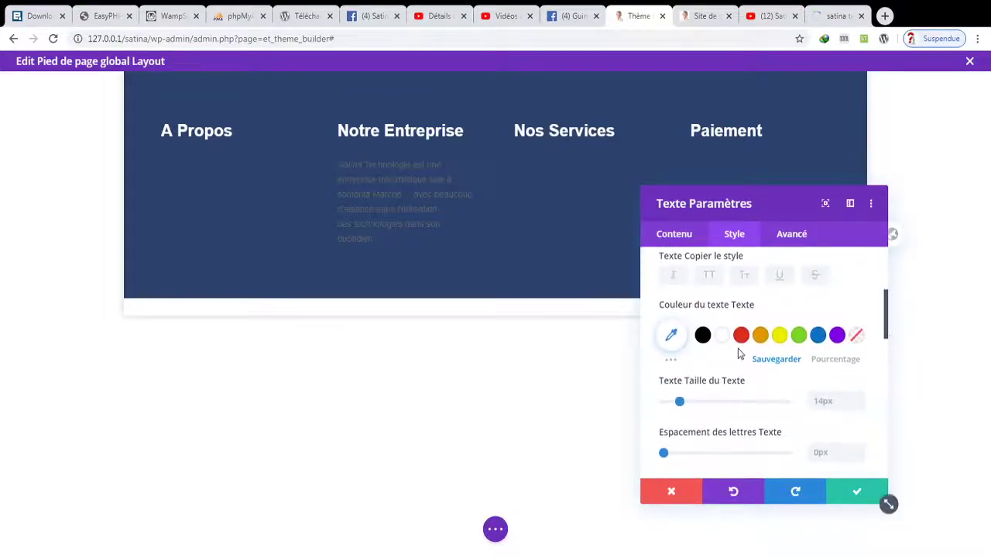
left_click(728, 338)
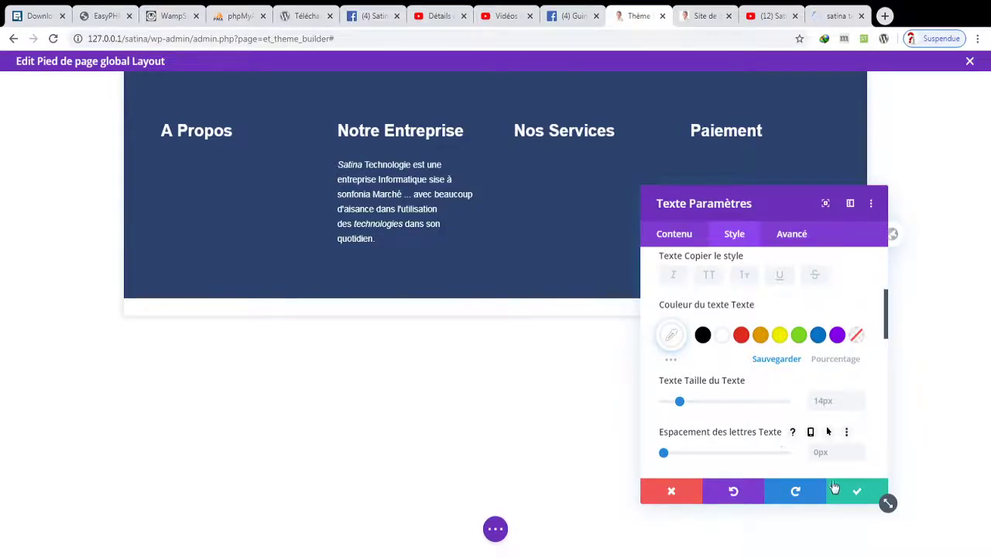
left_click(857, 491)
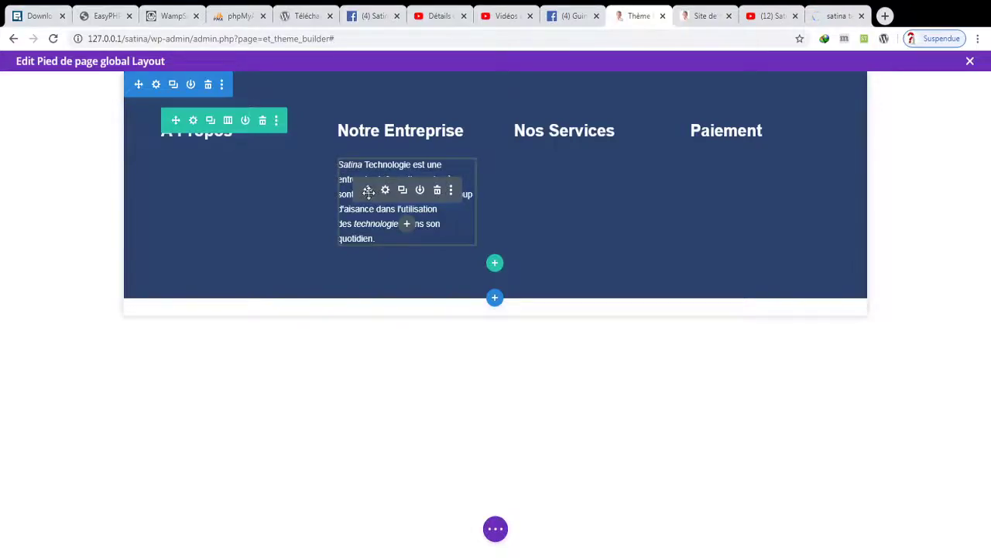
left_click_drag(369, 193, 206, 163)
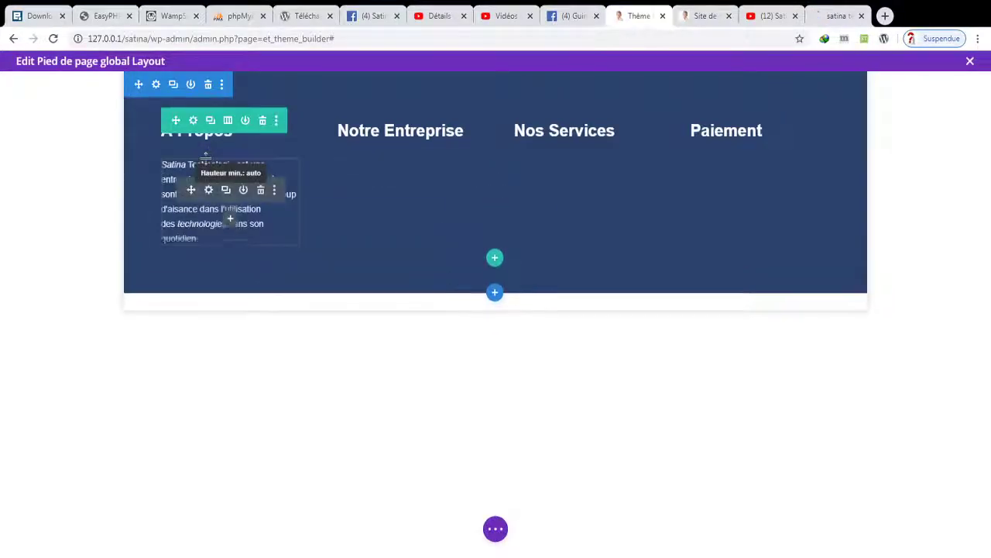
- Add a Texte module below the description paragraph and type a Contact line
left_click(230, 224)
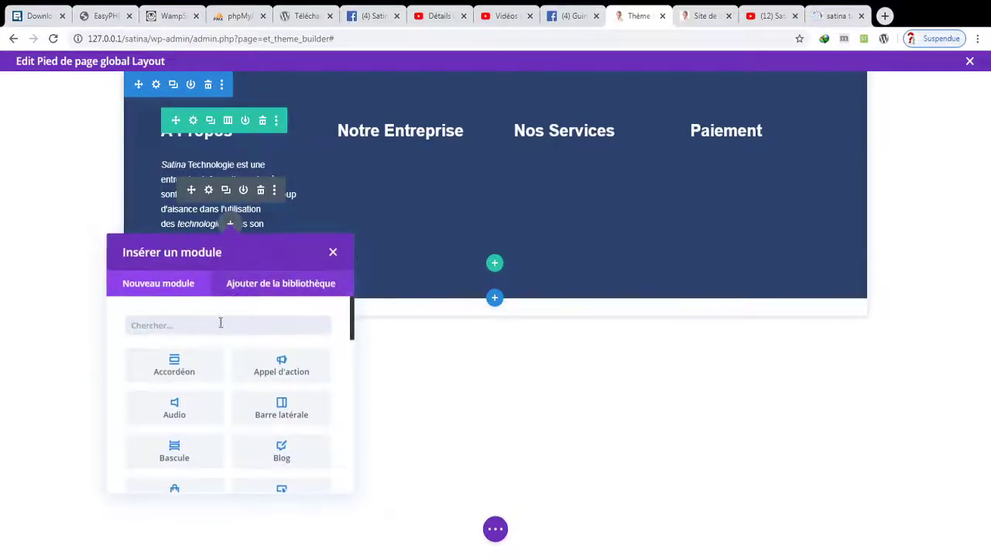
type("text")
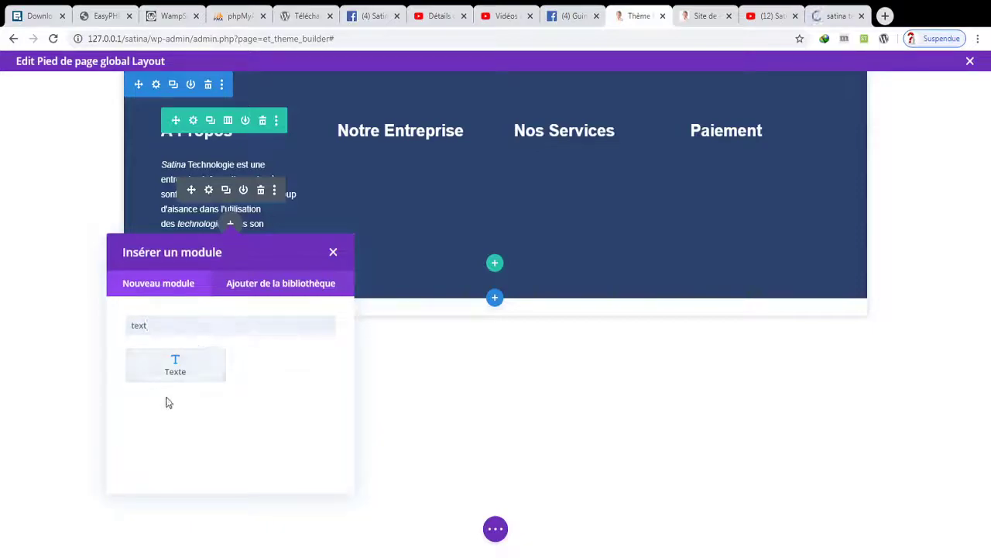
left_click(165, 371)
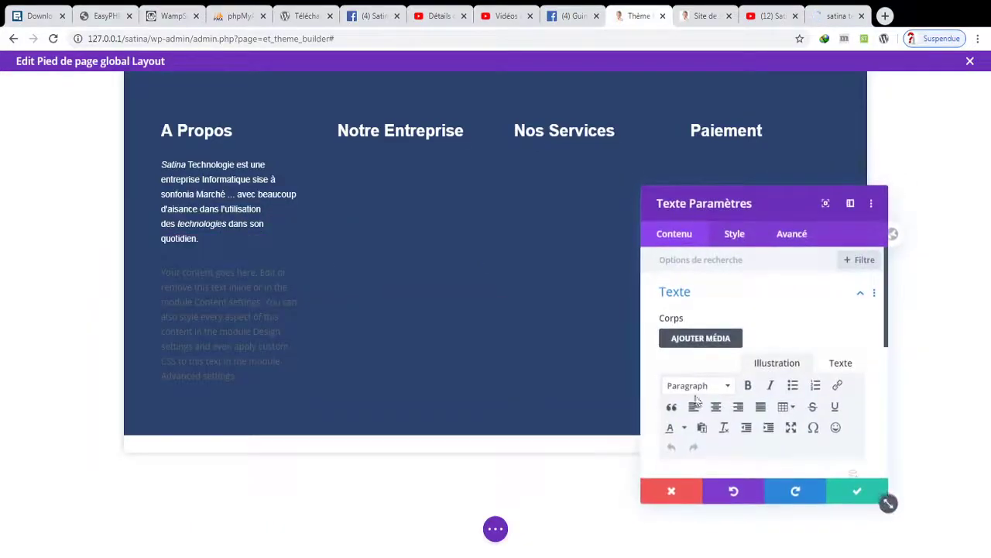
scroll(886, 374, "down", 3)
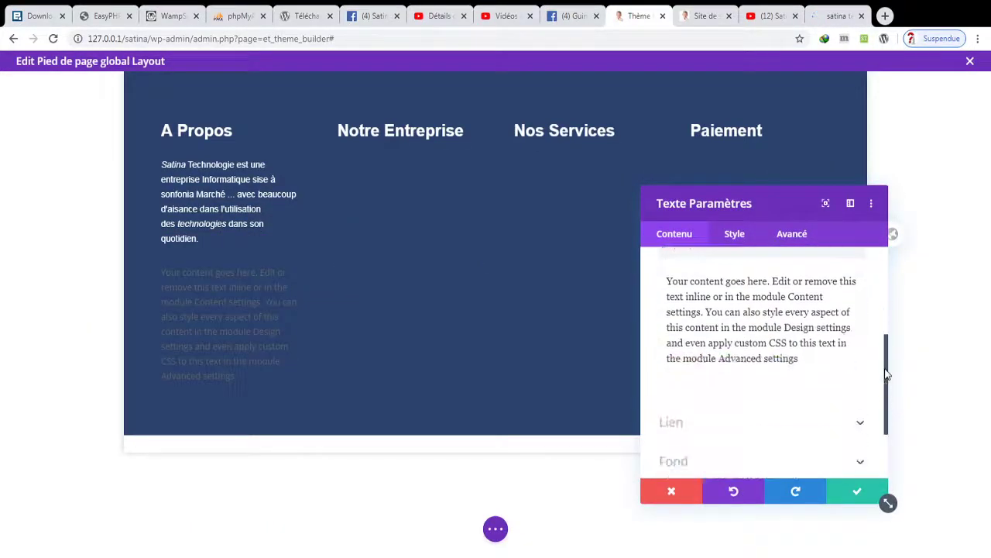
triple_click(731, 342)
type("Conta")
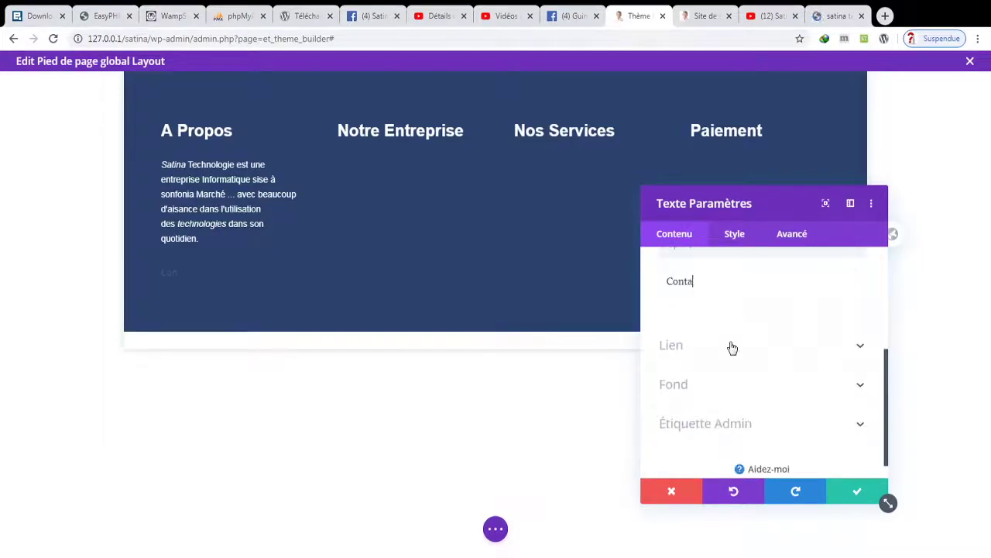
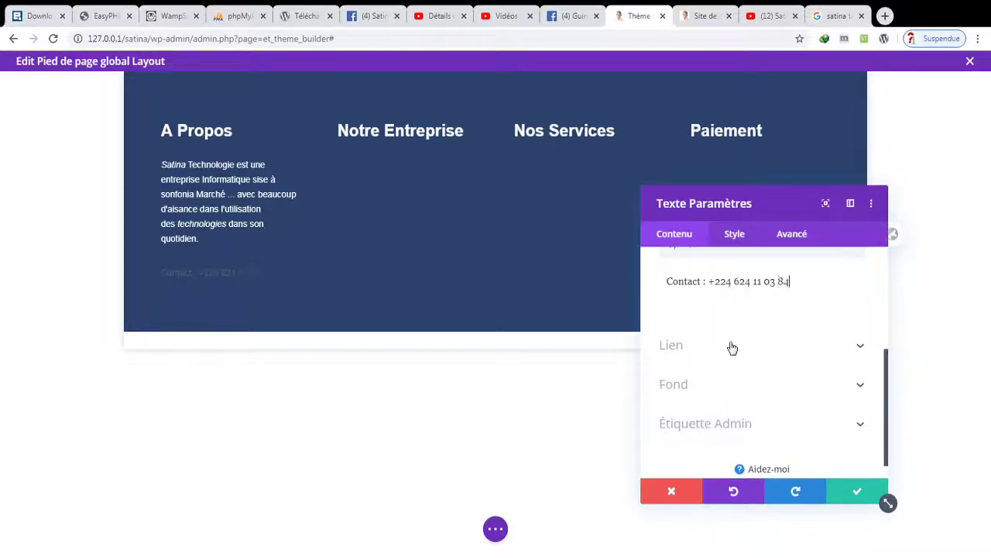
key("Return")
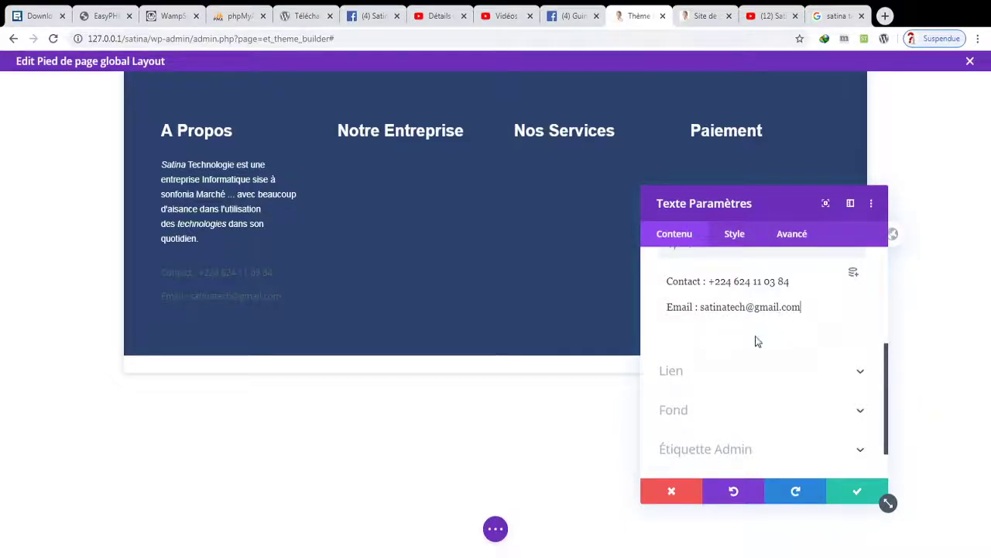
- Set the new block's font to Poppins, then close its settings without saving
left_click(737, 241)
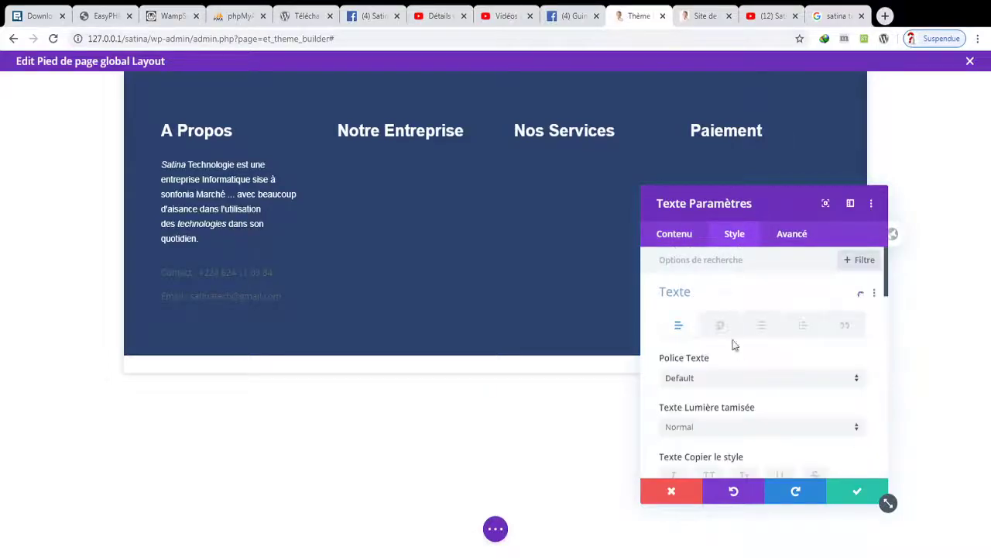
left_click(732, 377)
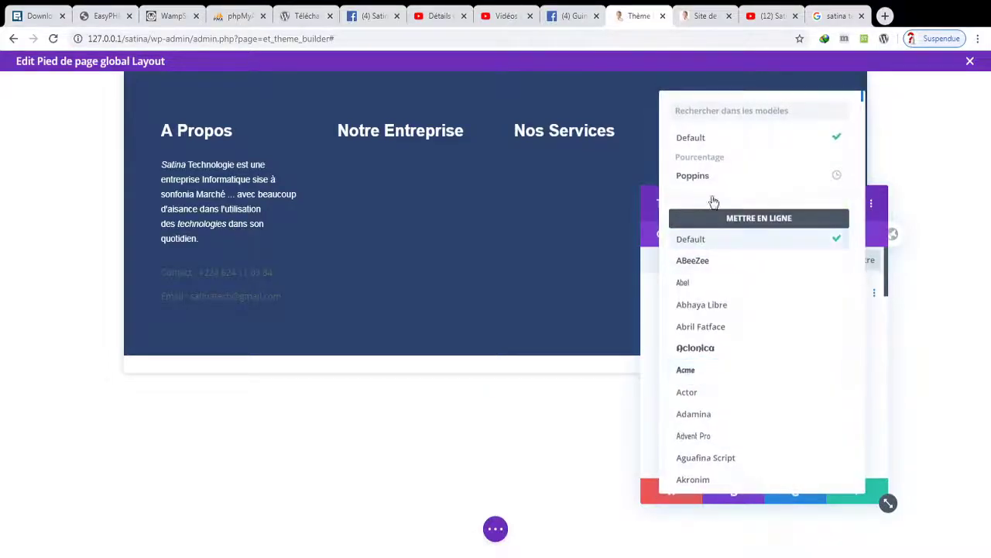
left_click(697, 175)
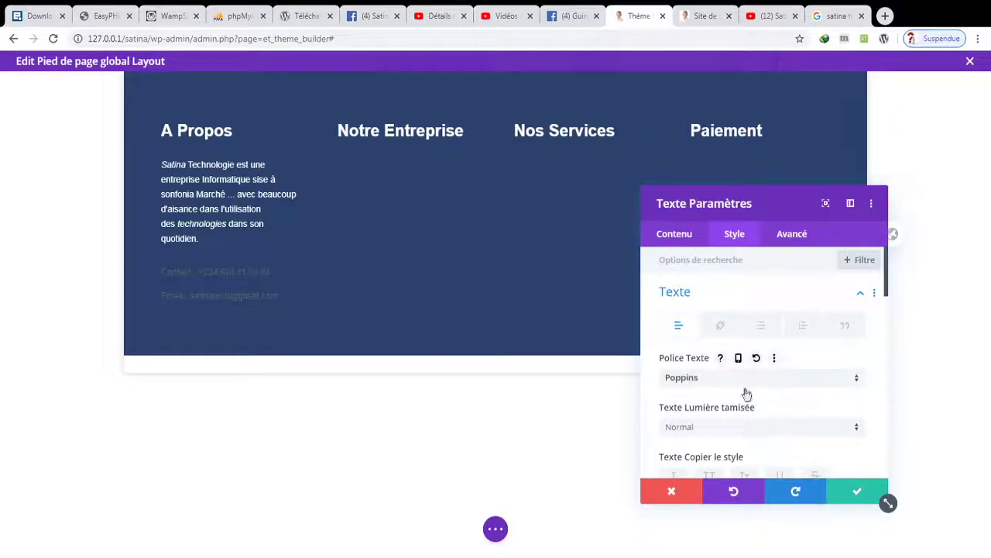
left_click(680, 491)
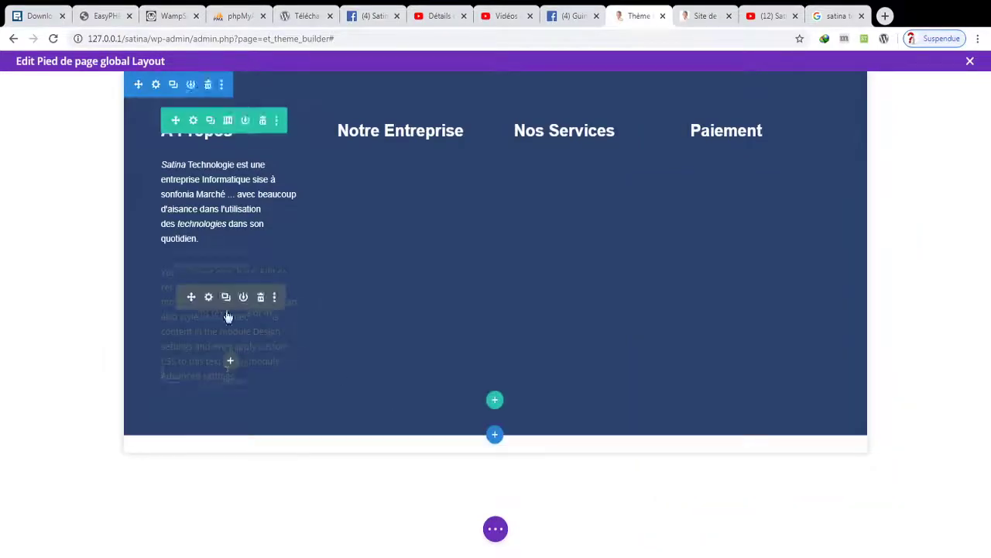
- Replace the placeholder with a 'Contact :' line and an 'EMAIL :' line with the company e-mail
left_click(209, 297)
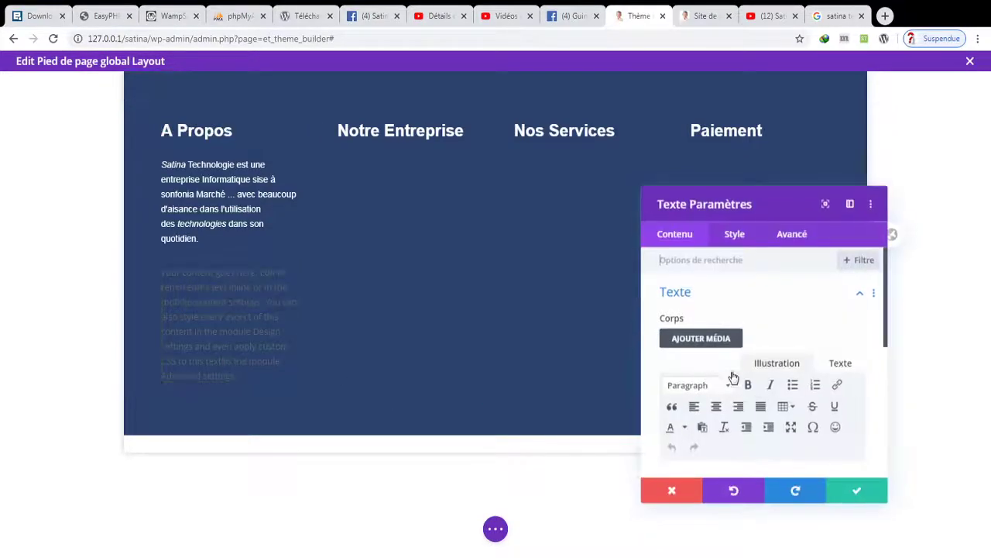
scroll(767, 393, "down", 2)
scroll(767, 393, "down", 1)
triple_click(813, 430)
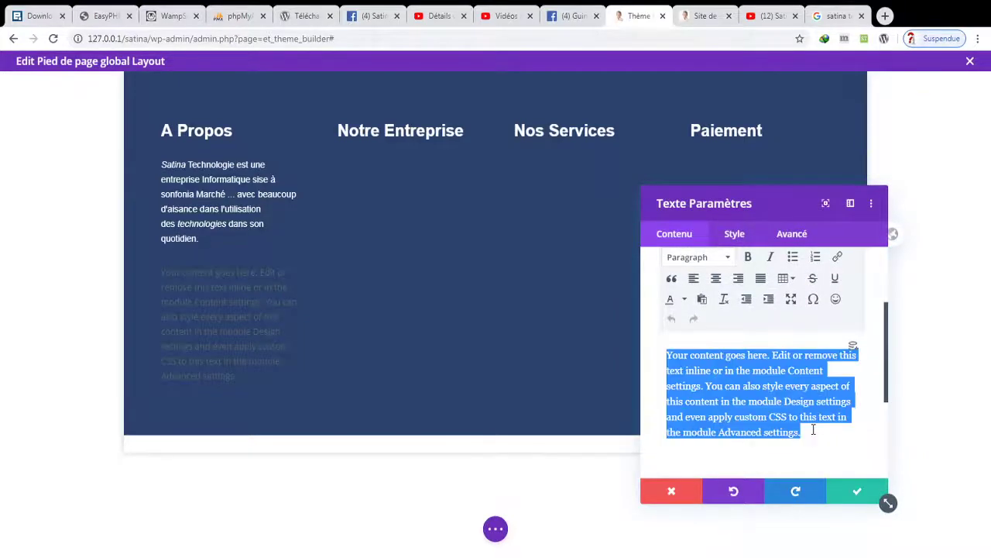
type("Contact")
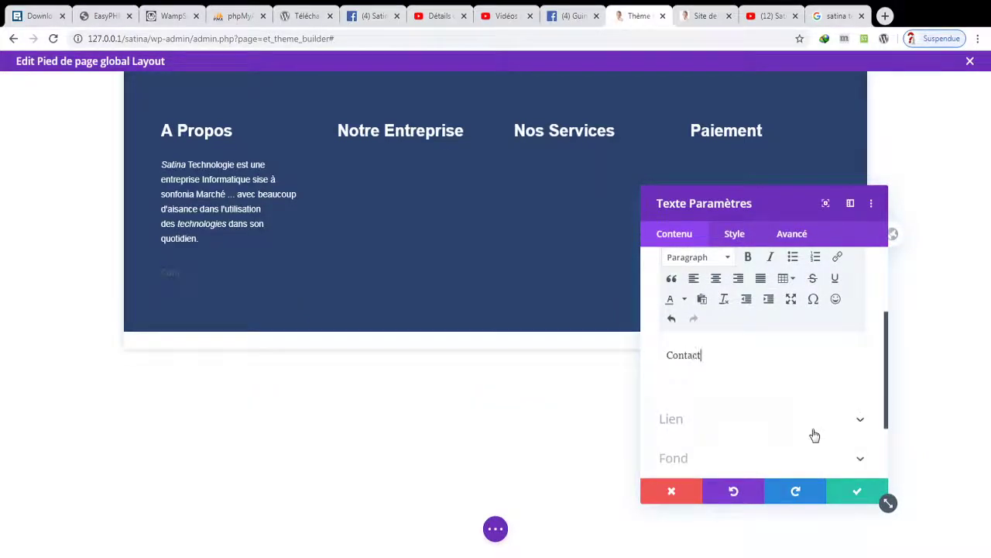
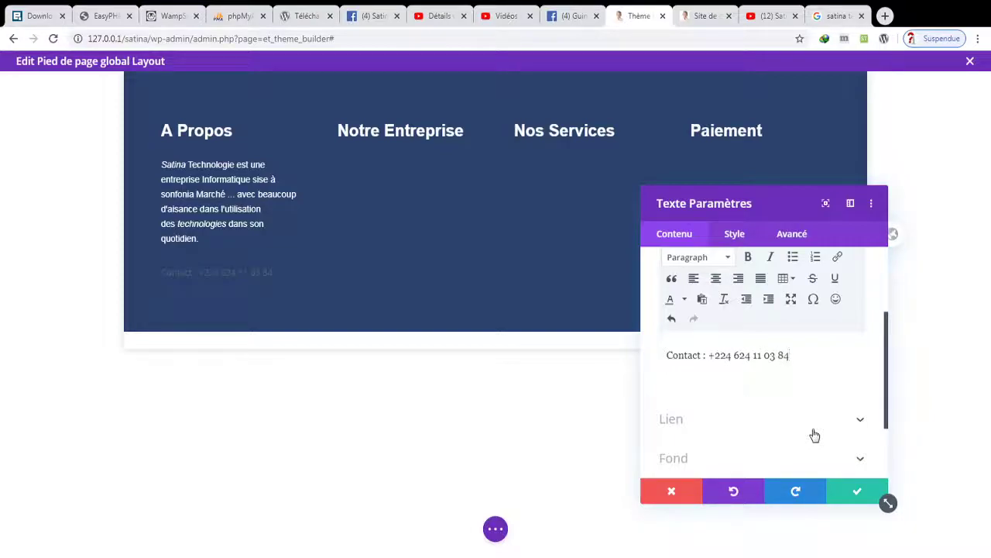
key("Return")
type("EMAIL")
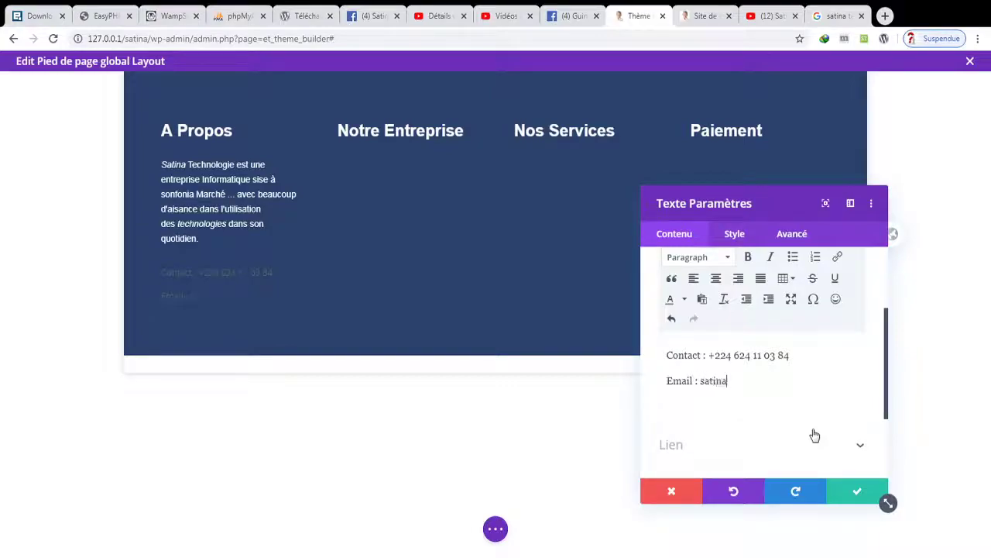
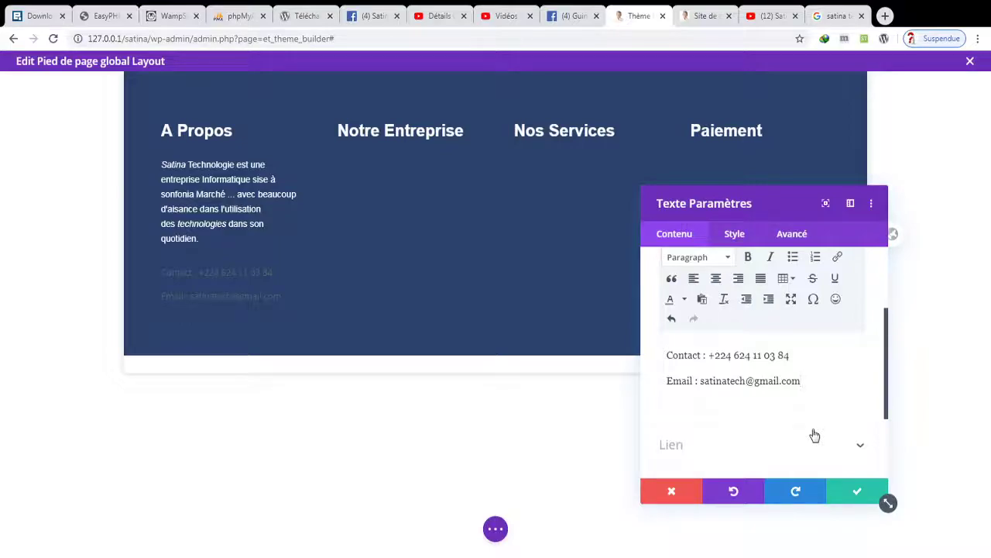
left_click(843, 494)
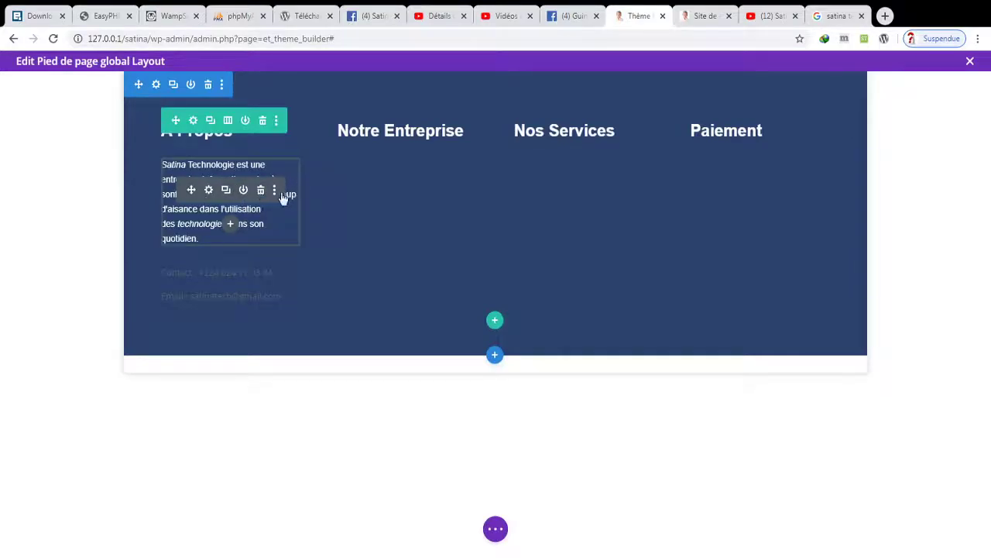
- Copy the description paragraph's module styles and paste them onto the Contact and Email block
left_click(275, 194)
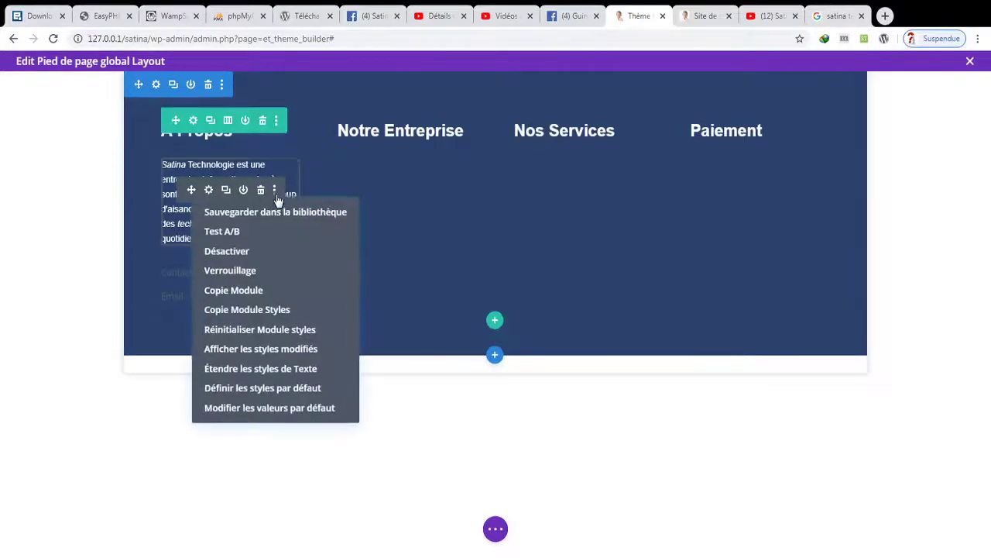
left_click(265, 310)
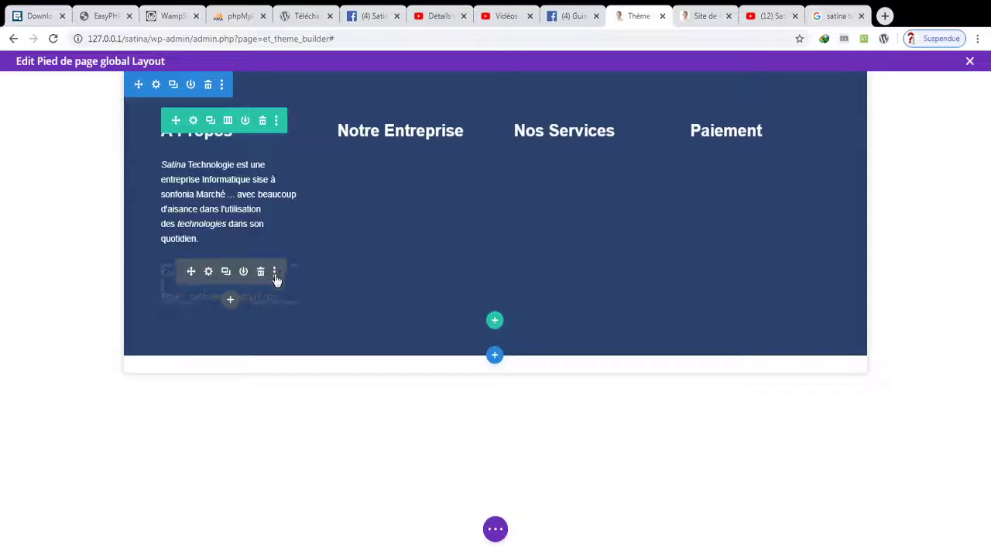
left_click(274, 271)
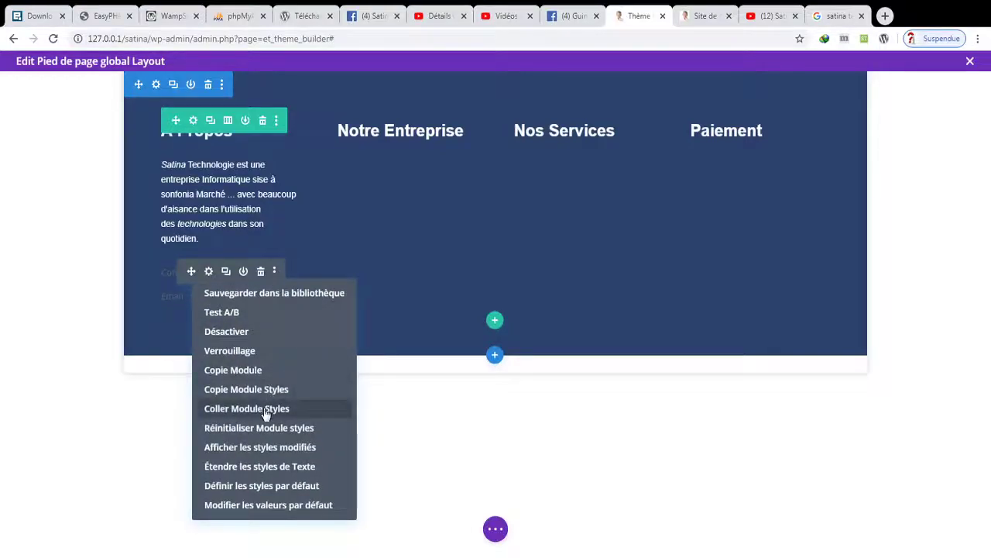
left_click(246, 408)
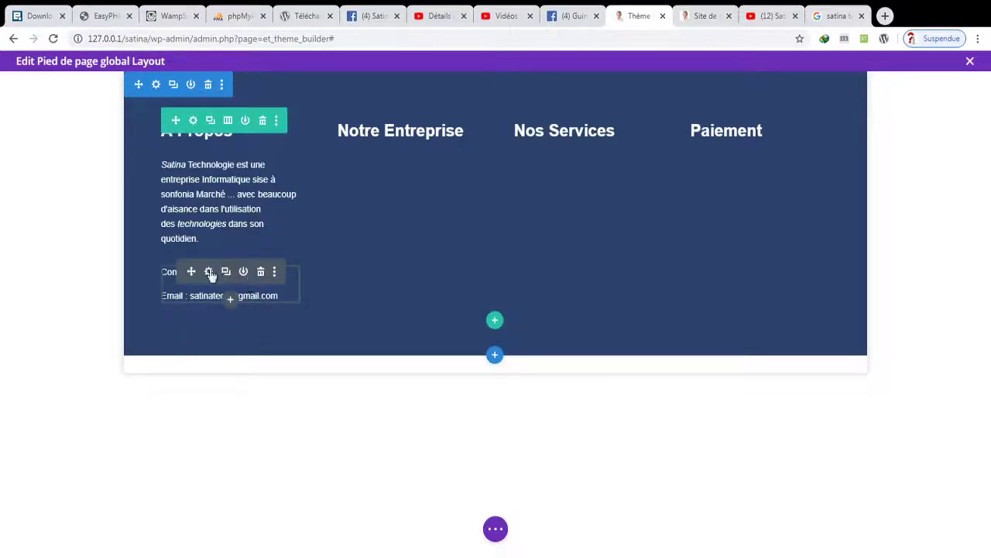
left_click(208, 272)
left_click(733, 236)
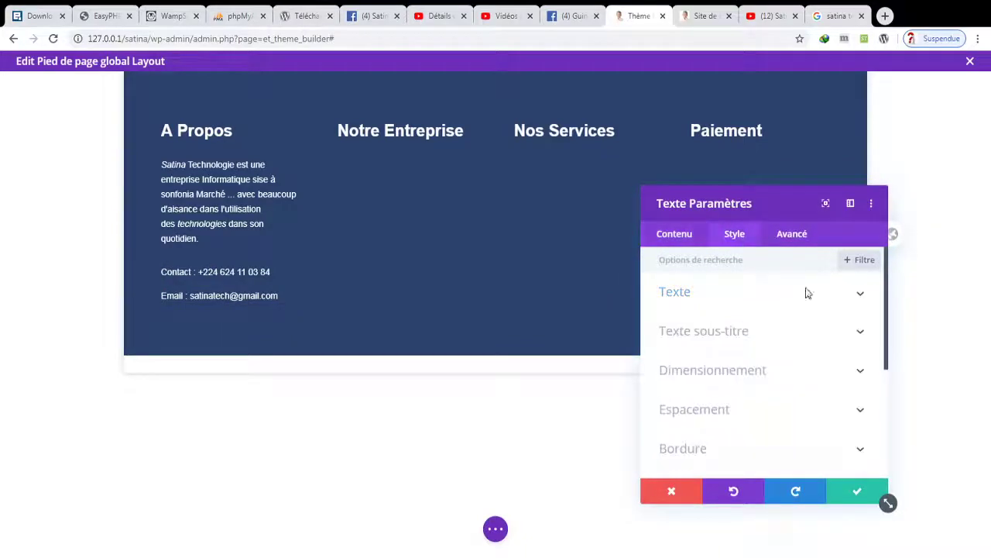
- Set the contact block's line height to 1em, confirm it, and save the footer layout
left_click_drag(888, 334, 880, 340)
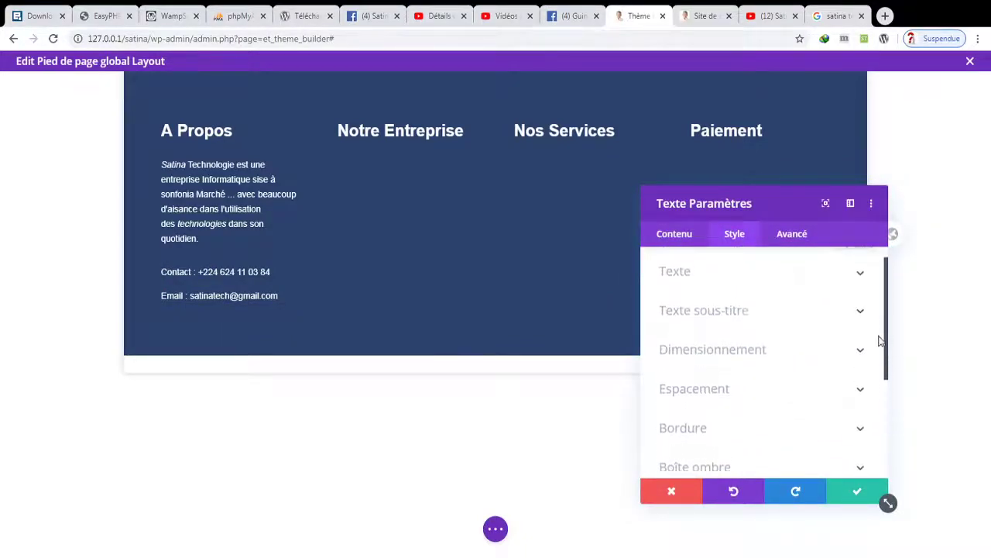
scroll(881, 341, "up", 1)
left_click(763, 298)
left_click_drag(888, 301, 893, 370)
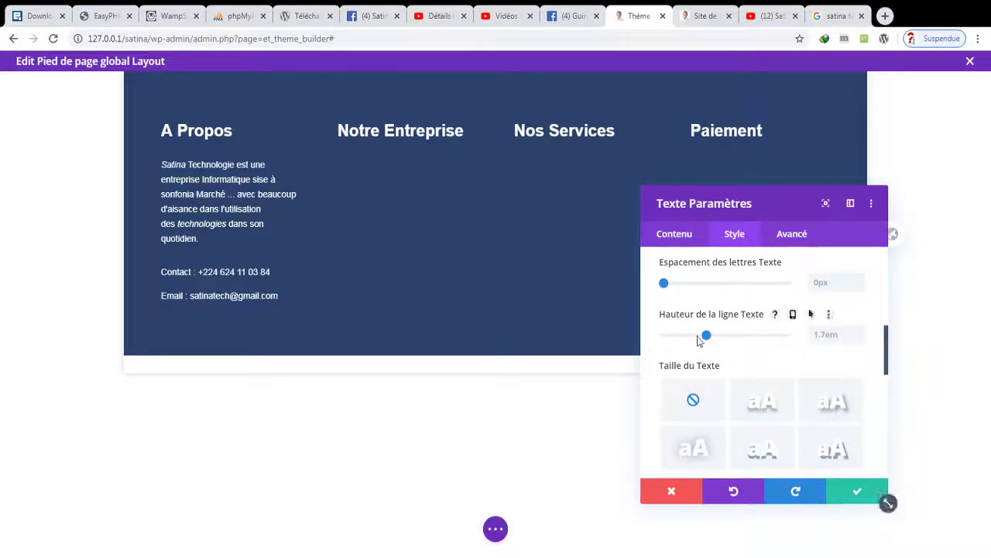
left_click_drag(699, 341, 666, 339)
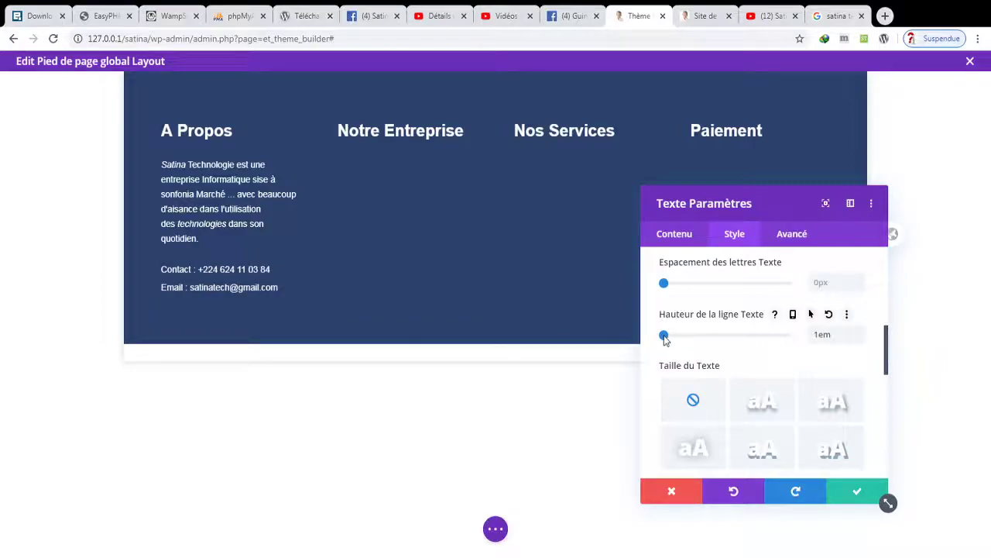
left_click(857, 491)
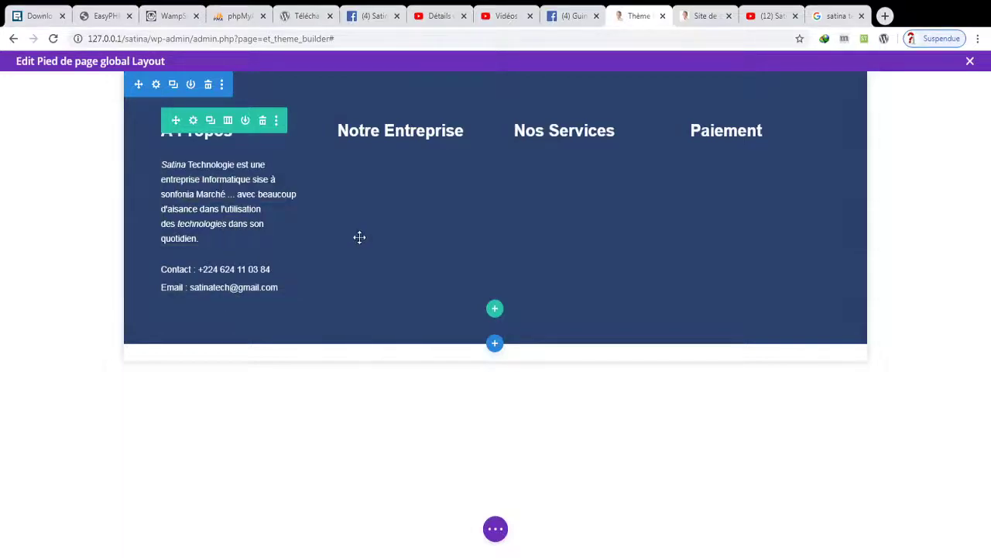
left_click(495, 528)
left_click(914, 532)
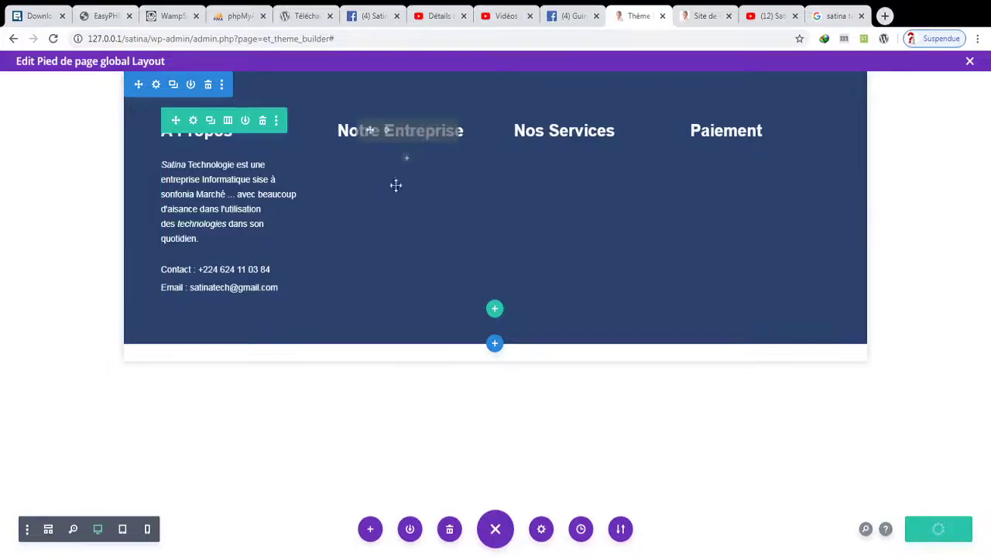
- Duplicate the A Propos text module and move the copy into the Notre Entreprise column
left_click(407, 159)
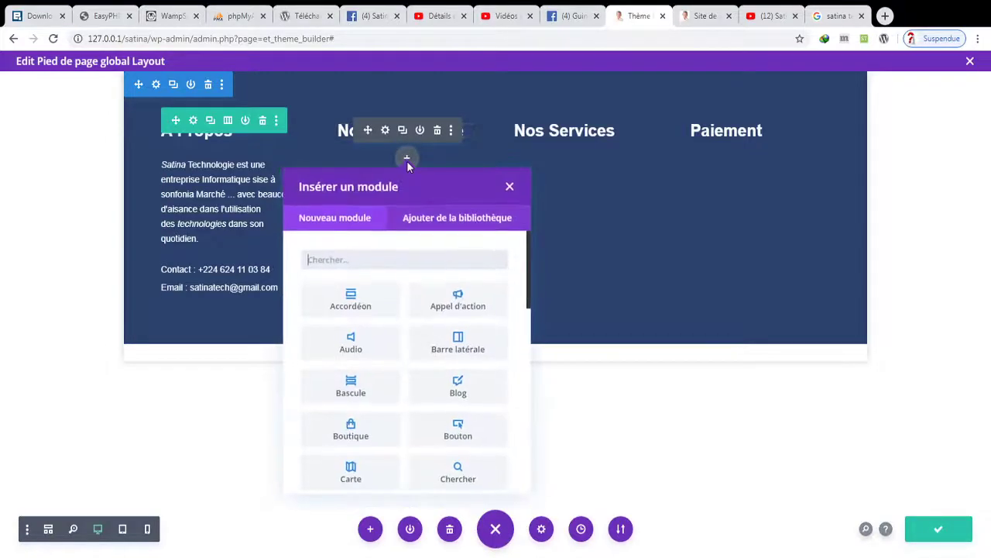
left_click(509, 187)
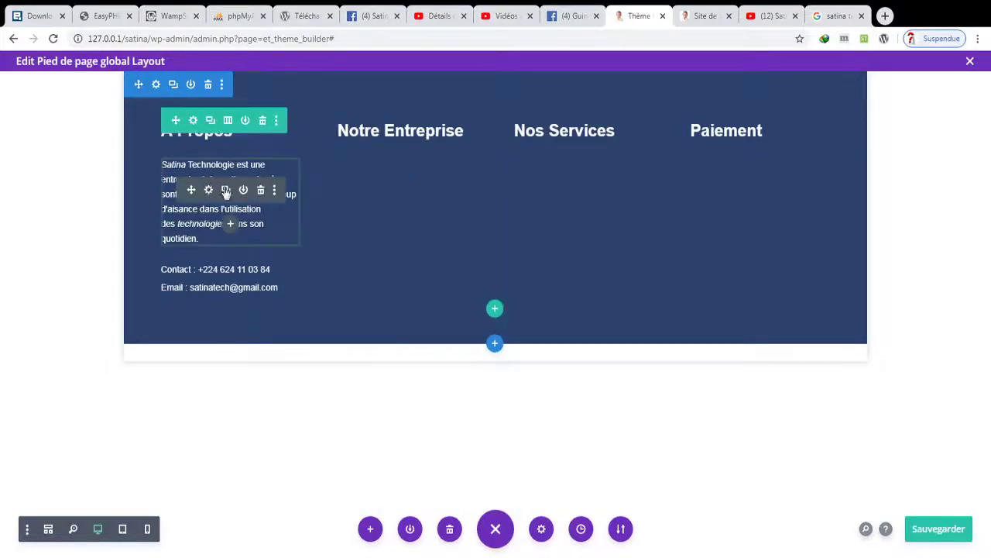
left_click(223, 191)
key("ctrl+z")
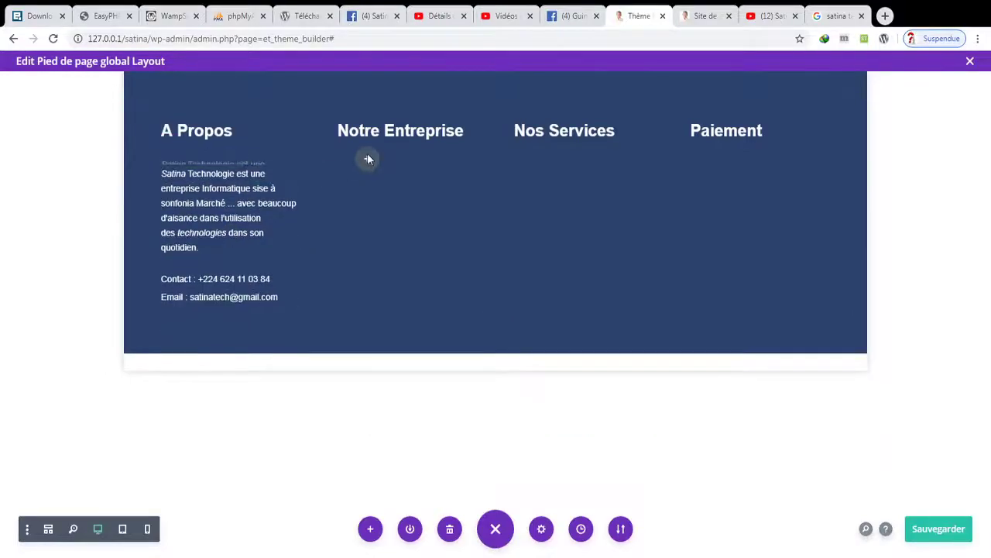
left_click_drag(384, 153, 382, 150)
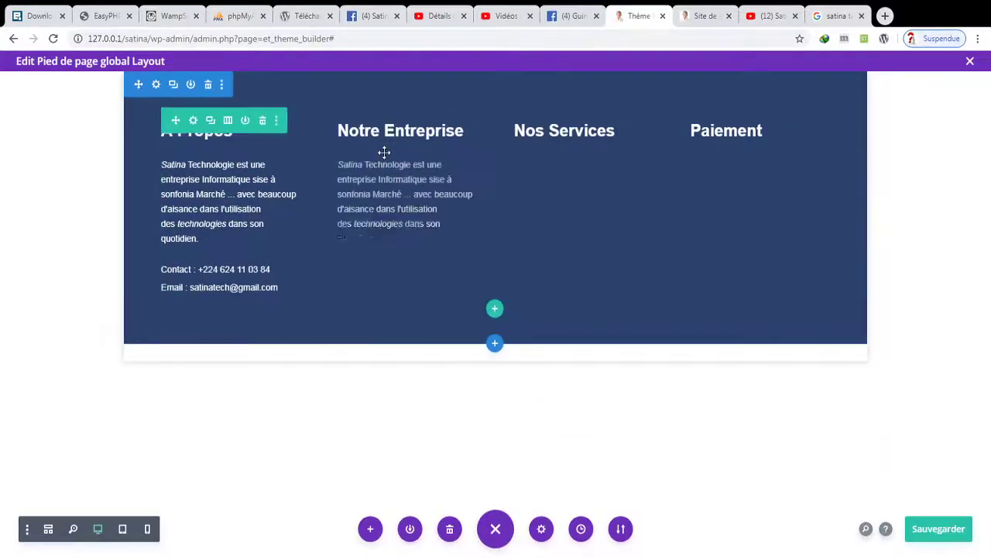
left_click(387, 194)
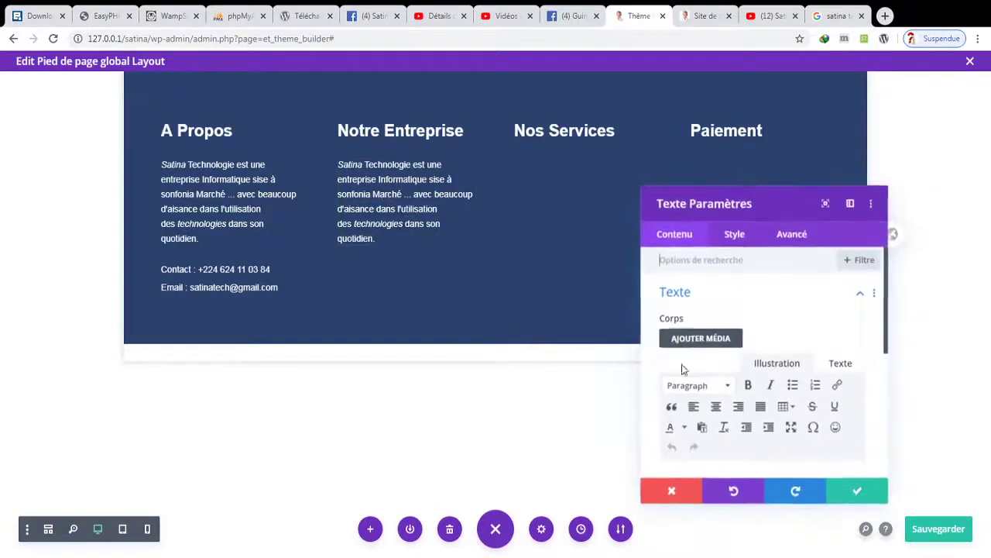
- Replace the copied text with Contact, Nos Services, Accueil, commandes and Partenaires on separate lines
scroll(883, 371, "down", 3)
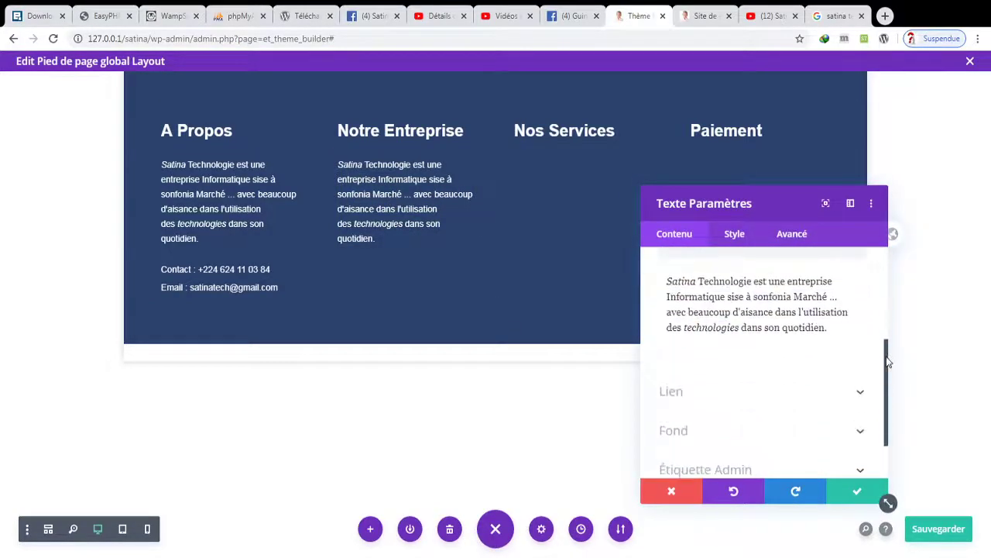
triple_click(793, 312)
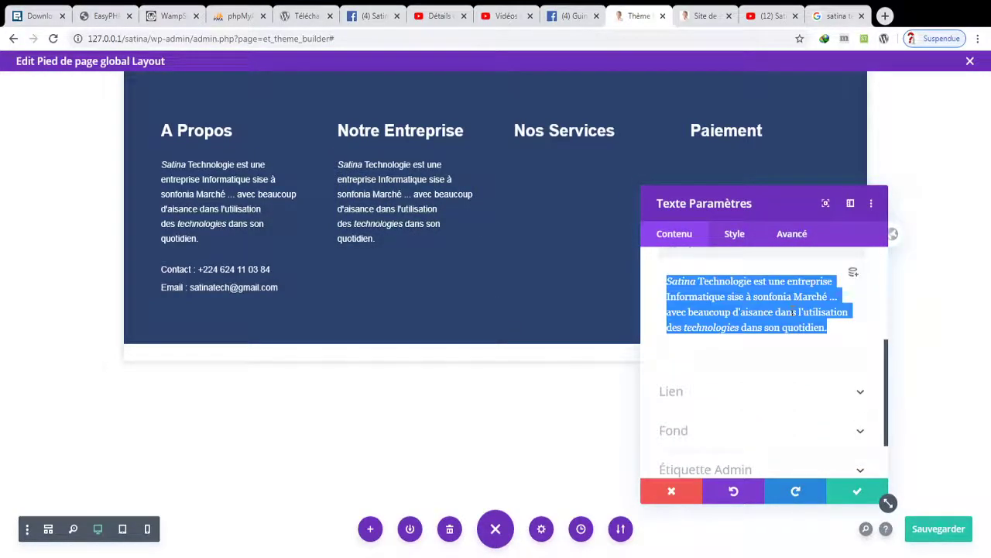
type("Contact")
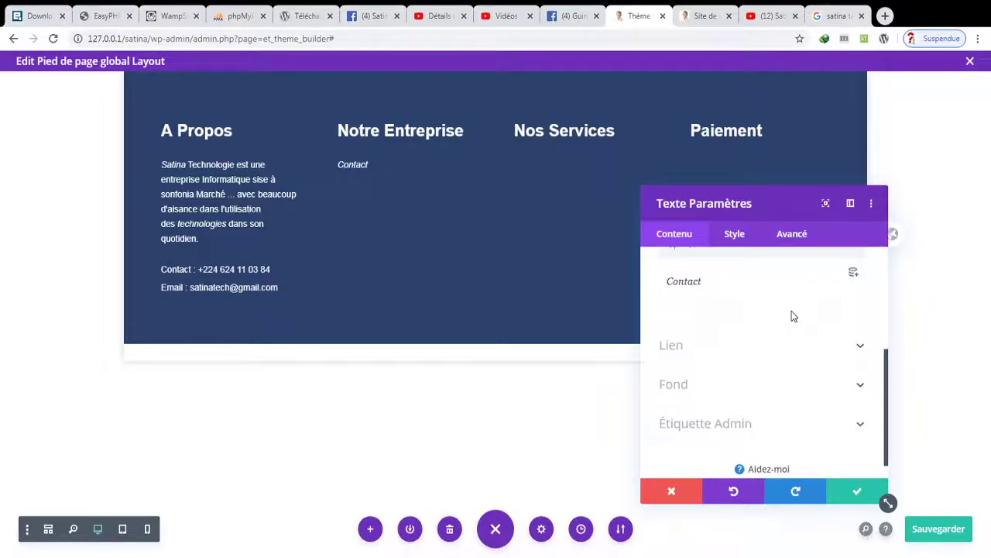
key("Return")
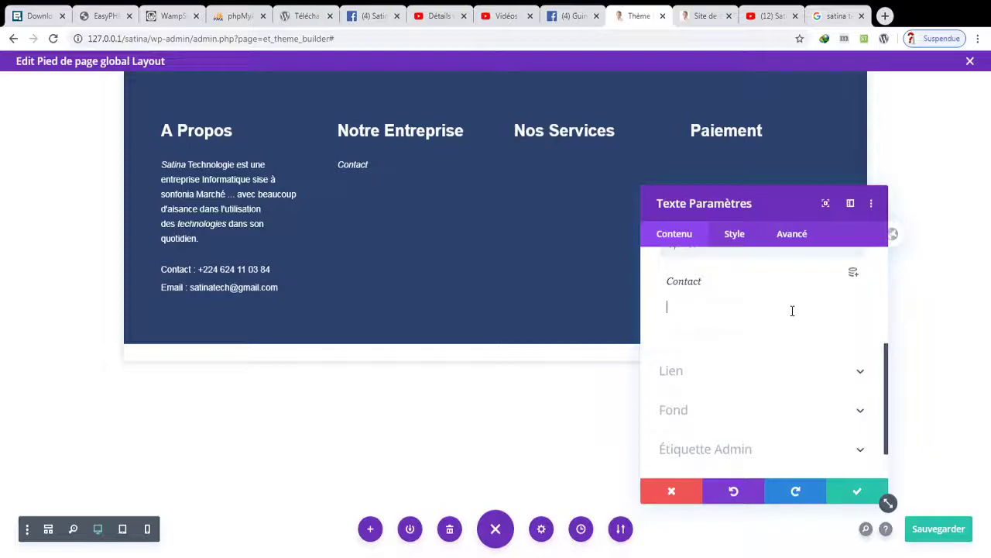
type("Nos Services")
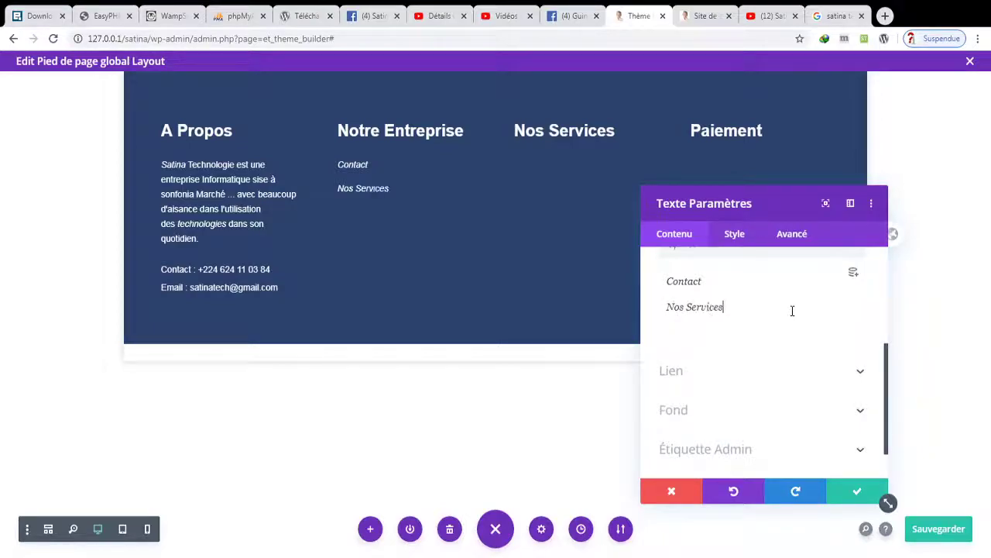
key("Return")
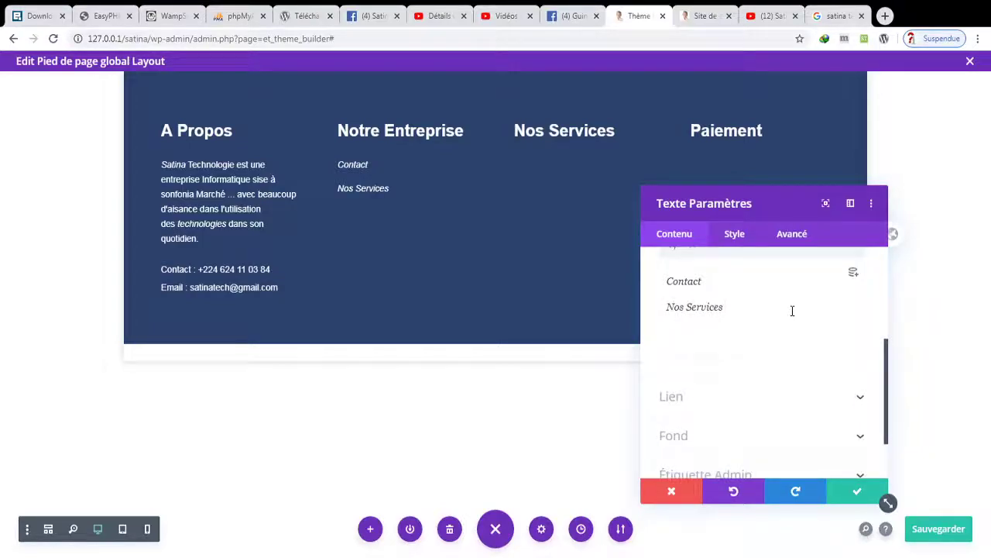
type("Accueil")
key("BackSpace")
key("BackSpace")
type("ue")
key("Return")
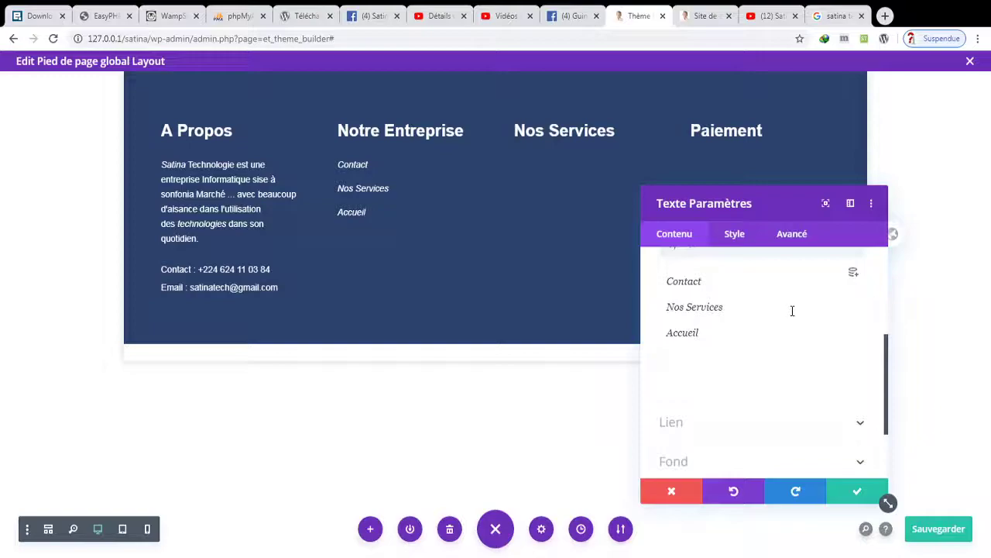
type("commandes")
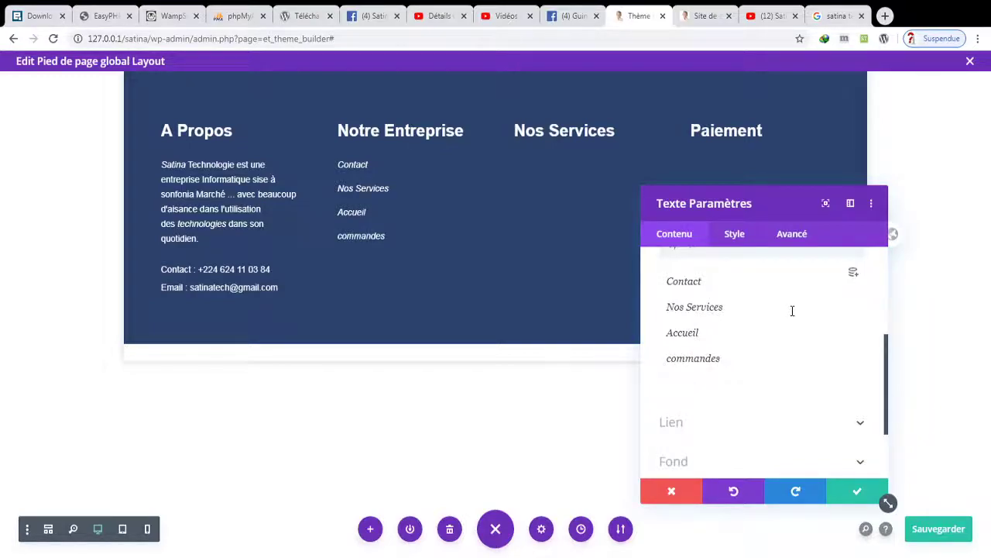
key("ctrl+s")
key("Return")
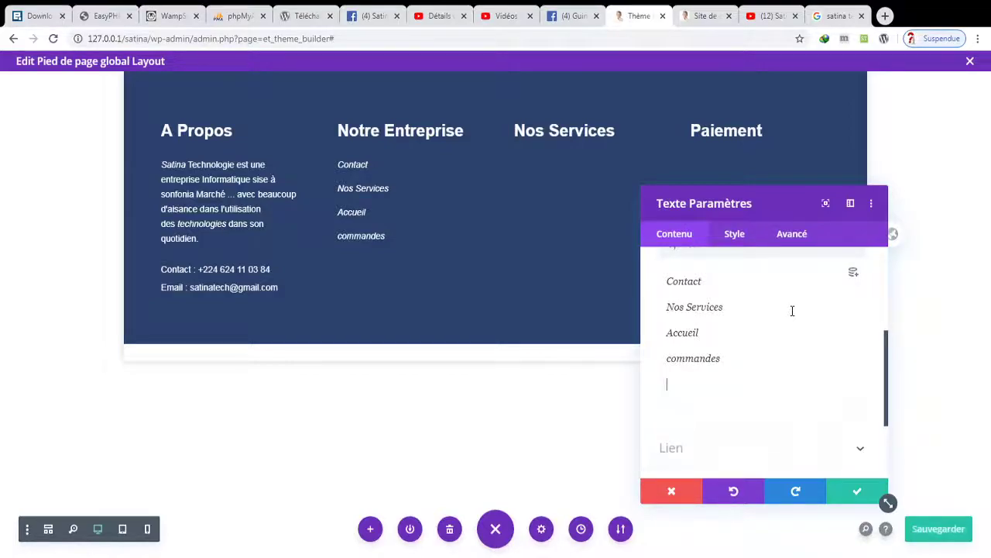
type("Partenaires")
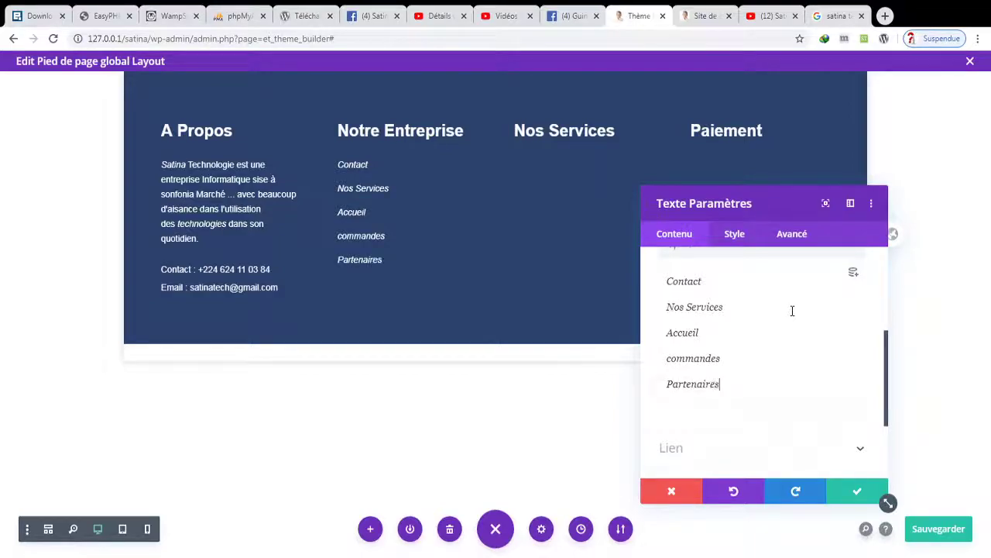
- Reduce the Notre Entreprise list's Texte line height to 1.2em and close its settings
left_click(742, 235)
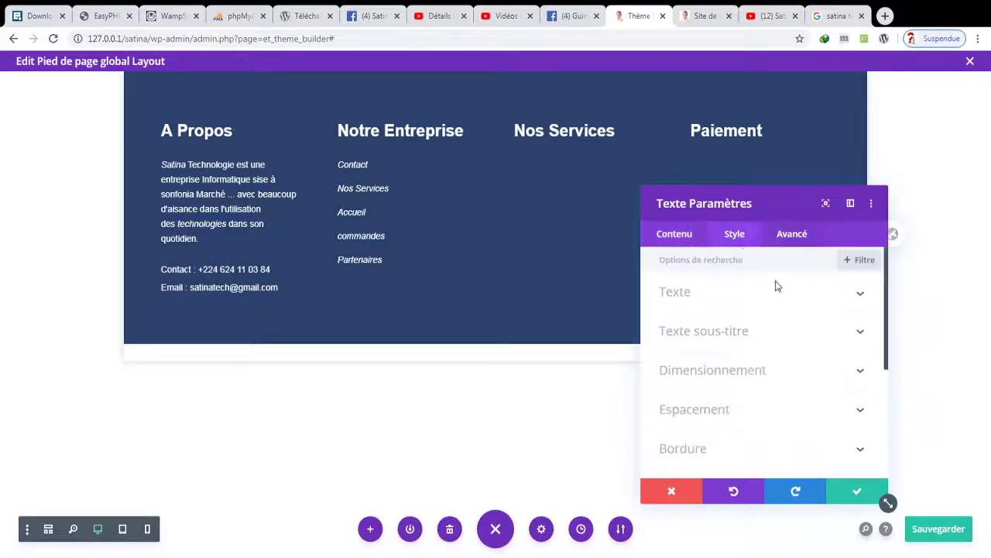
left_click(739, 292)
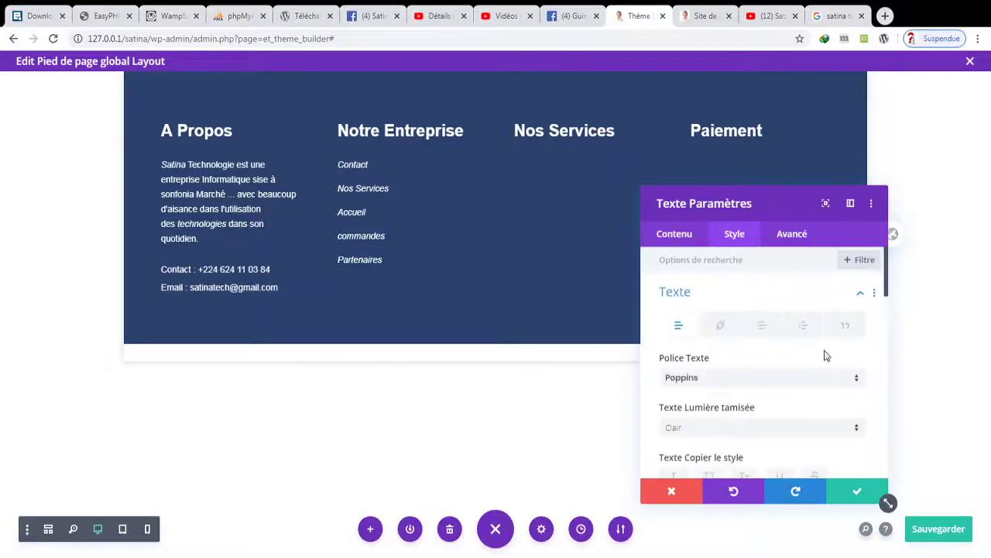
scroll(870, 305, "down", 5)
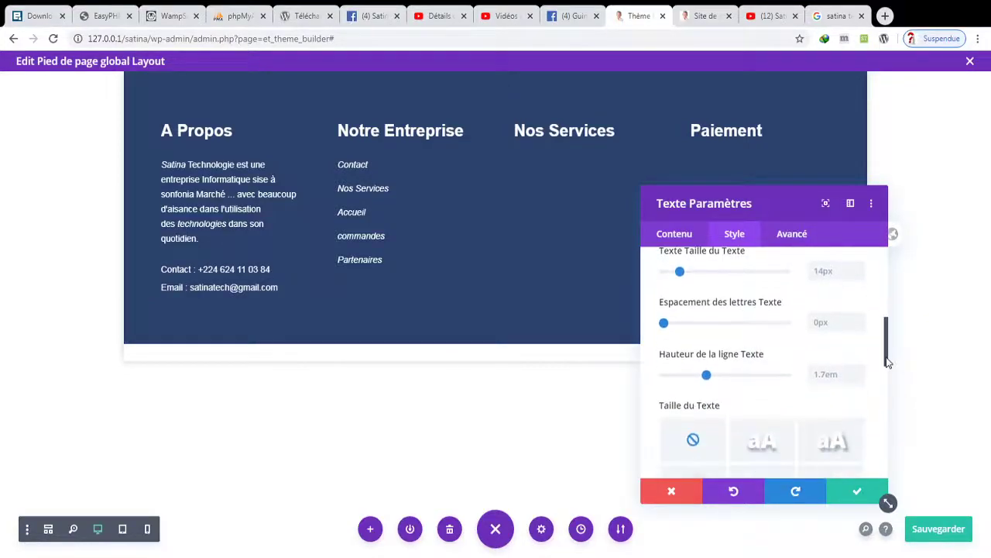
mouse_move(707, 380)
left_mouse_down()
mouse_move(665, 377)
mouse_move(676, 375)
left_mouse_up()
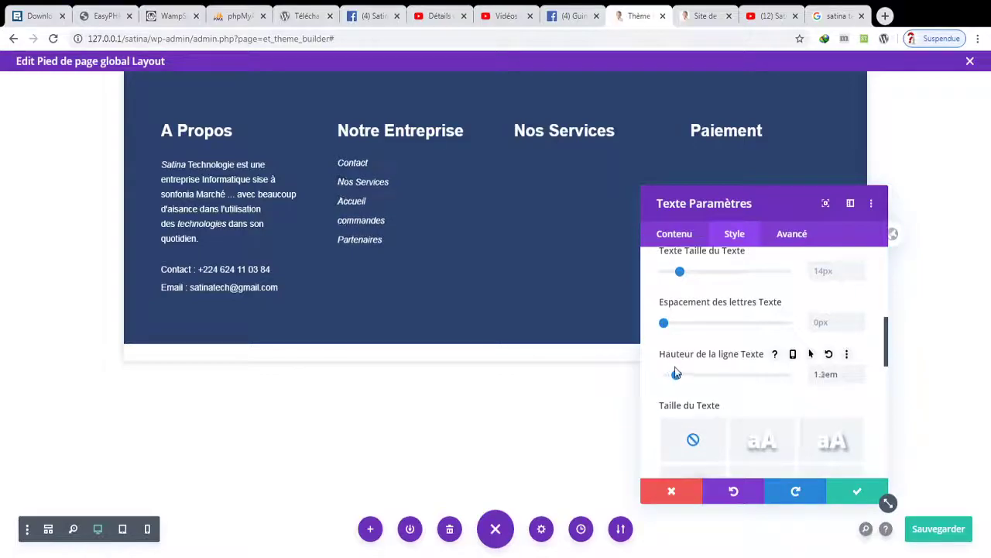
left_click(847, 492)
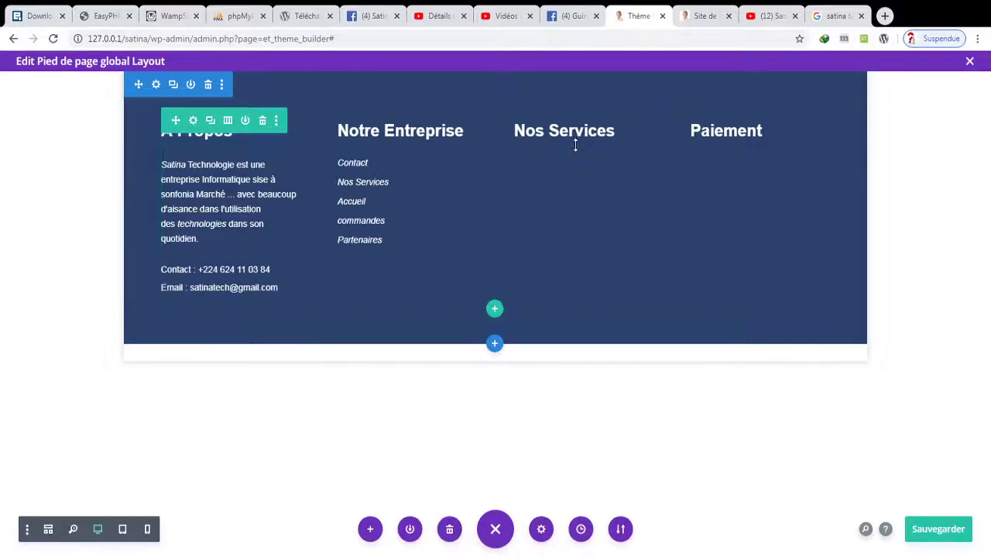
- Add a text module to the Nos Services column
left_click(583, 159)
left_click(555, 252)
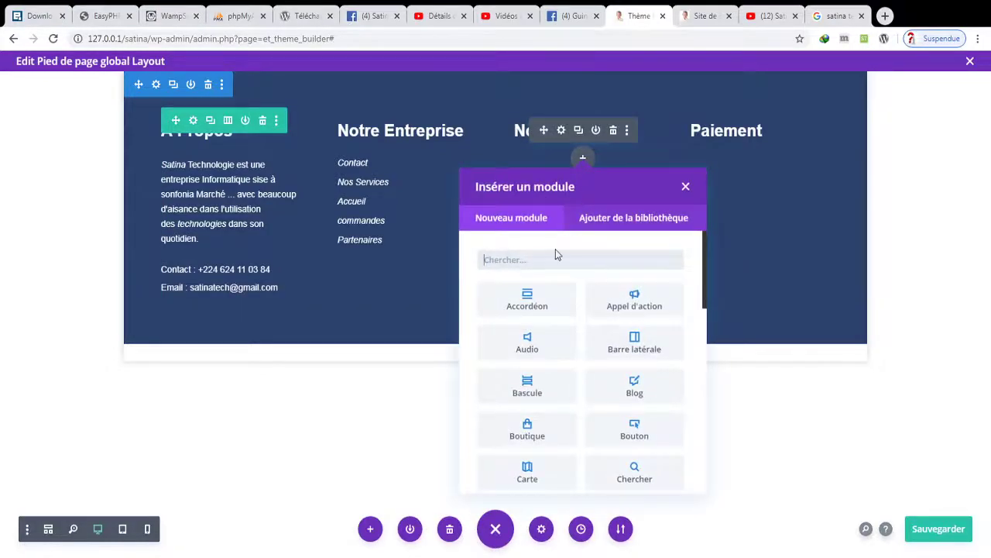
type("text")
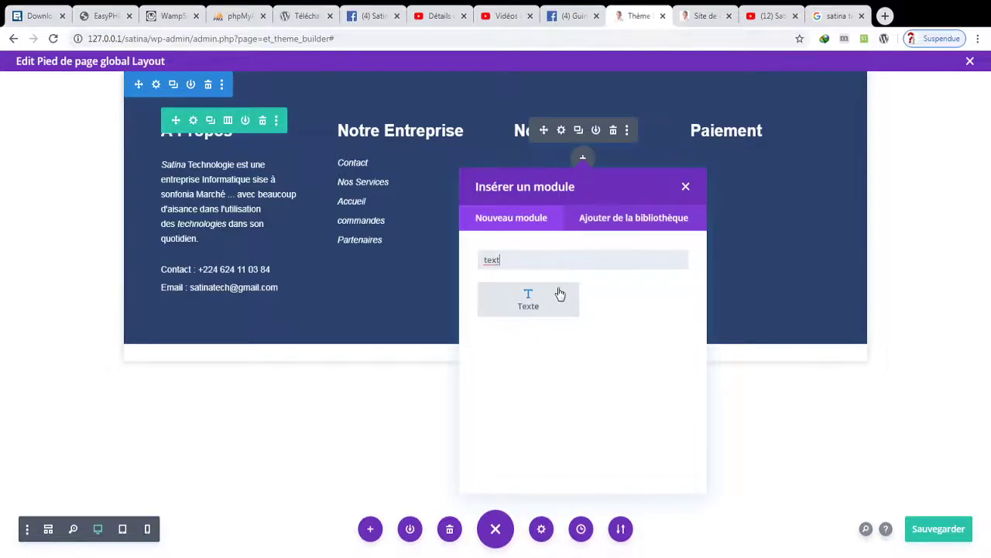
left_click(558, 292)
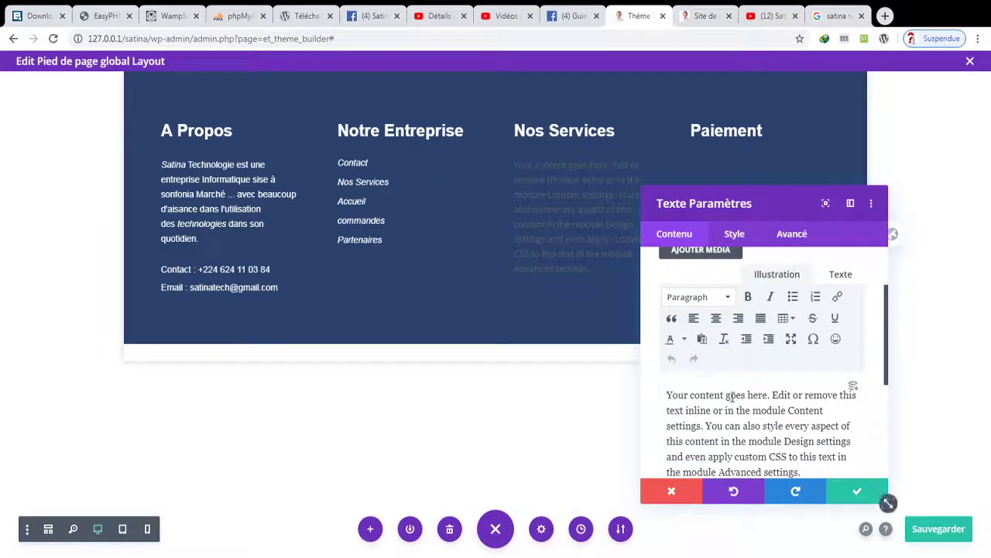
- Type Conception Graphiques, Conception d'application, Formation en Métier, Vente de site en Ligne, Communication Digitale
triple_click(731, 396)
type("Conce")
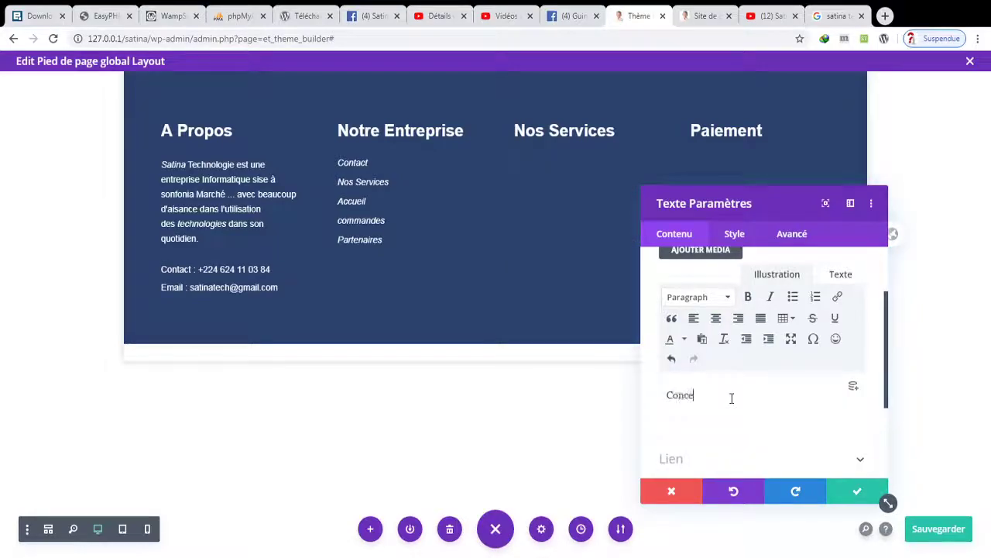
type("tp")
type("tion Graphiques")
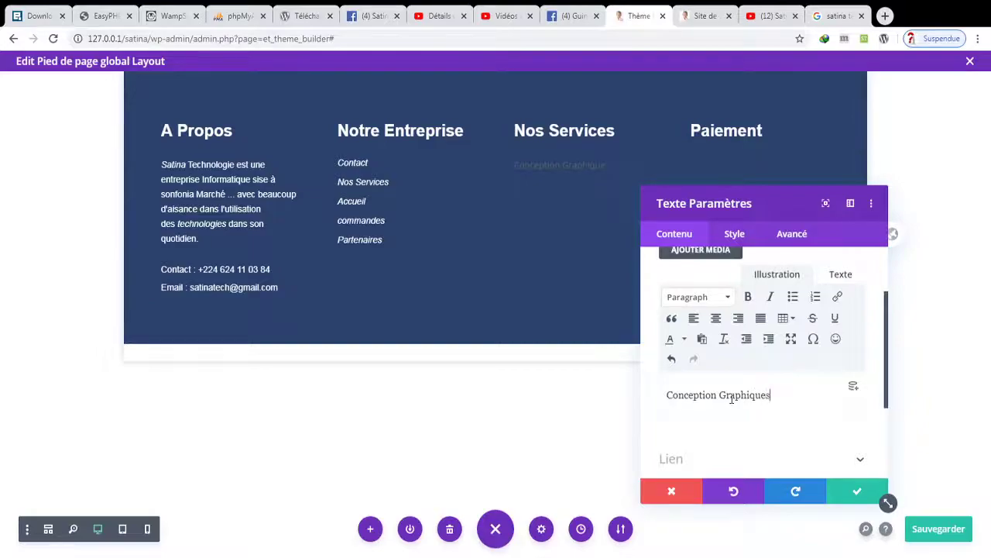
key("Return")
type("Conc")
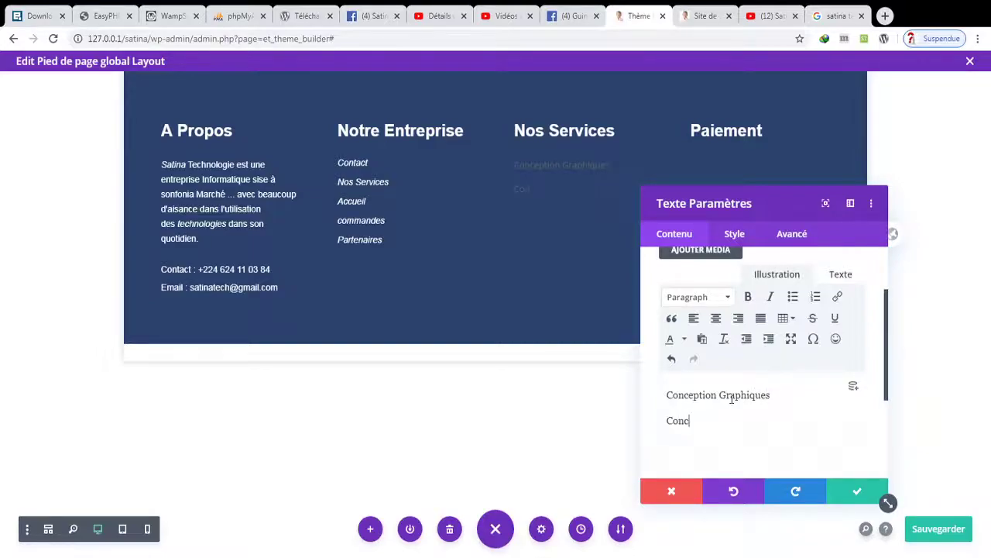
type("eption d'application Fo")
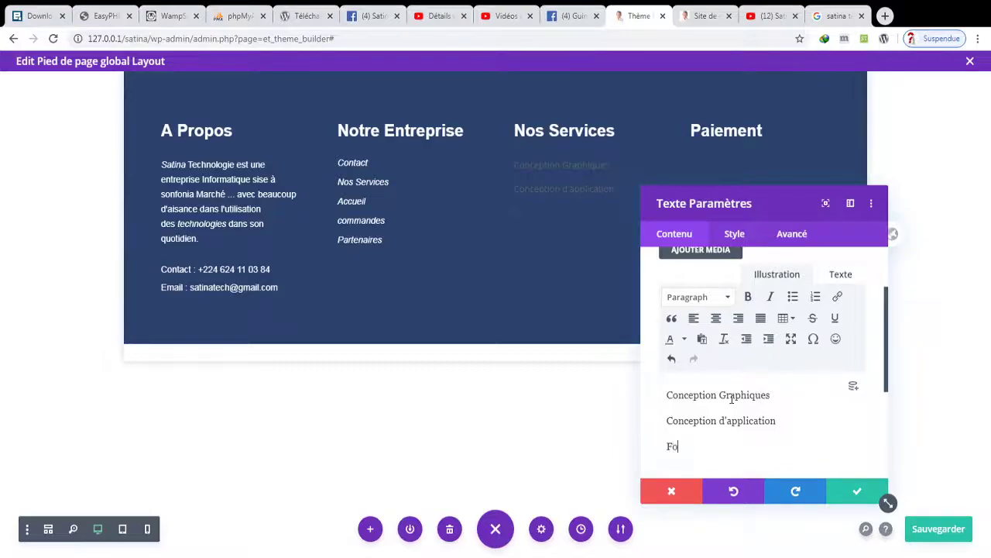
type("rmation en Métier")
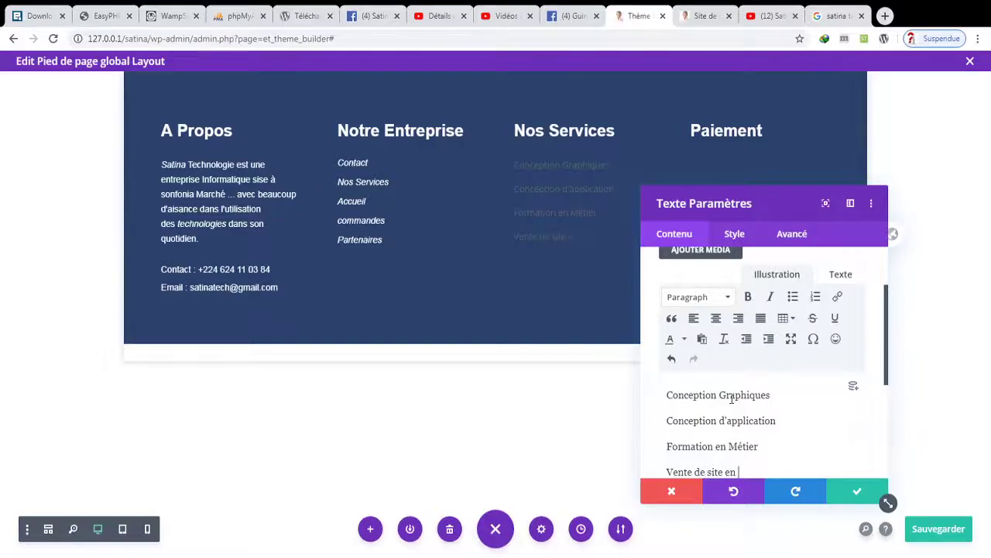
type("e")
key("Return")
type("Co")
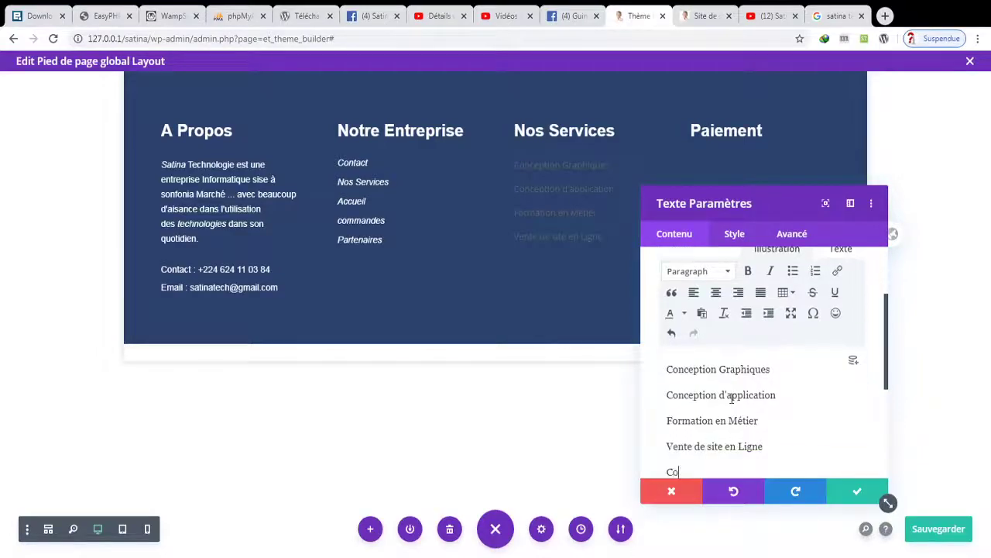
type("mmuniaction")
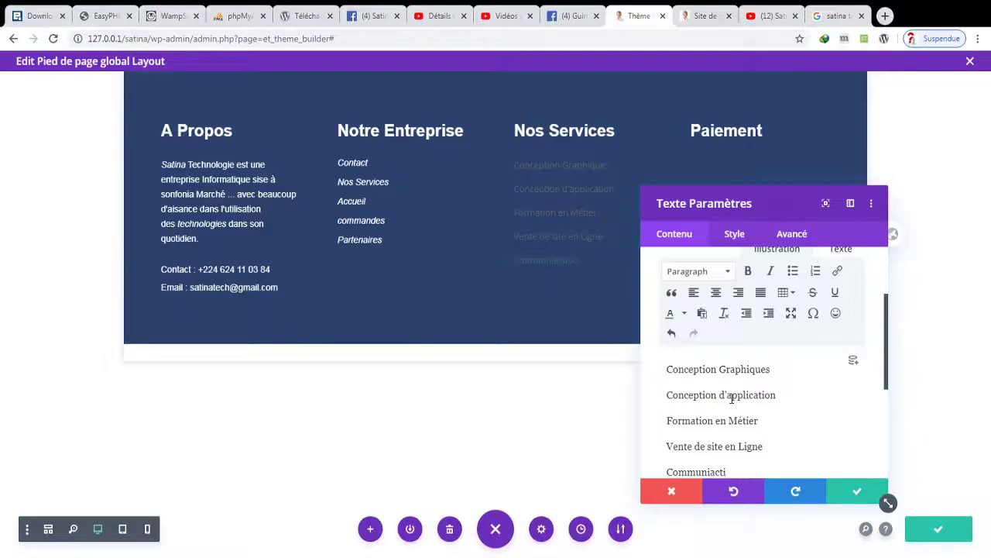
key("BackSpace")
key("BackSpace")
type("cation Digitale")
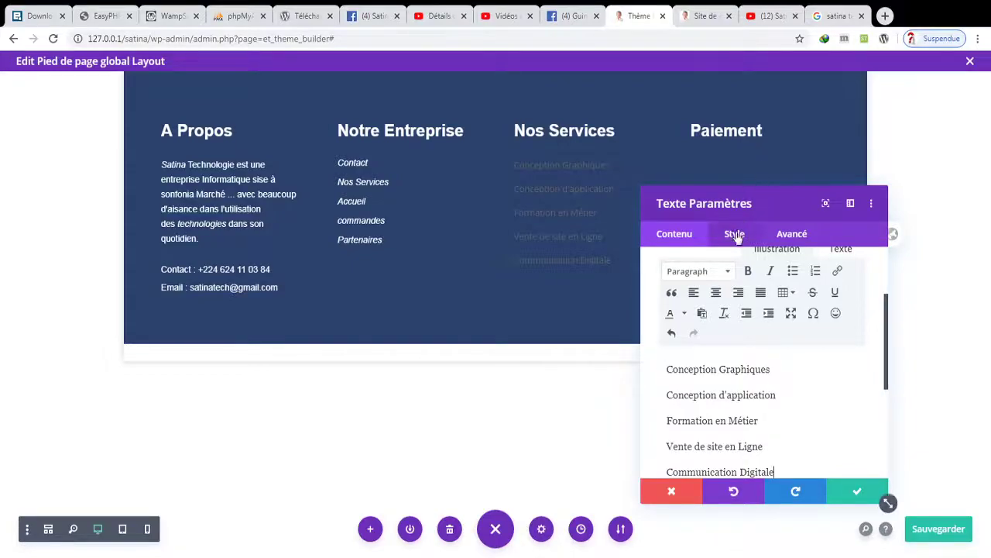
left_click(840, 493)
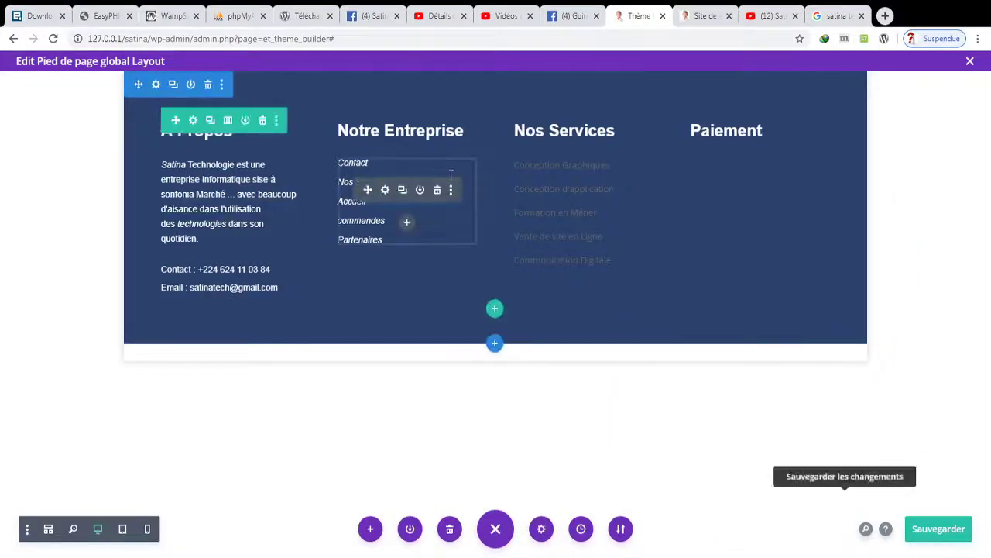
- Copy the Notre Entreprise module styles, paste them onto Nos Services, and save the footer
left_click(454, 190)
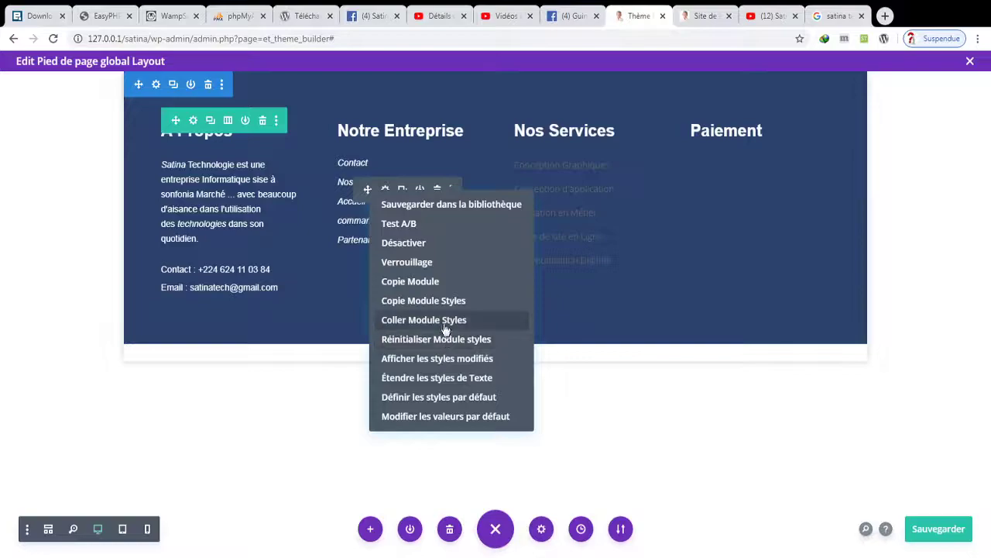
left_click(451, 310)
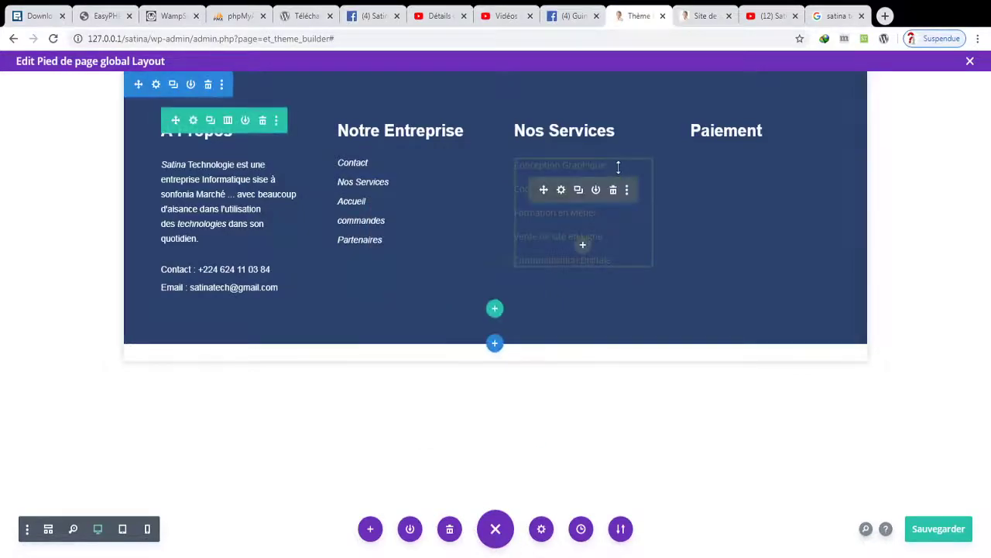
left_click(629, 192)
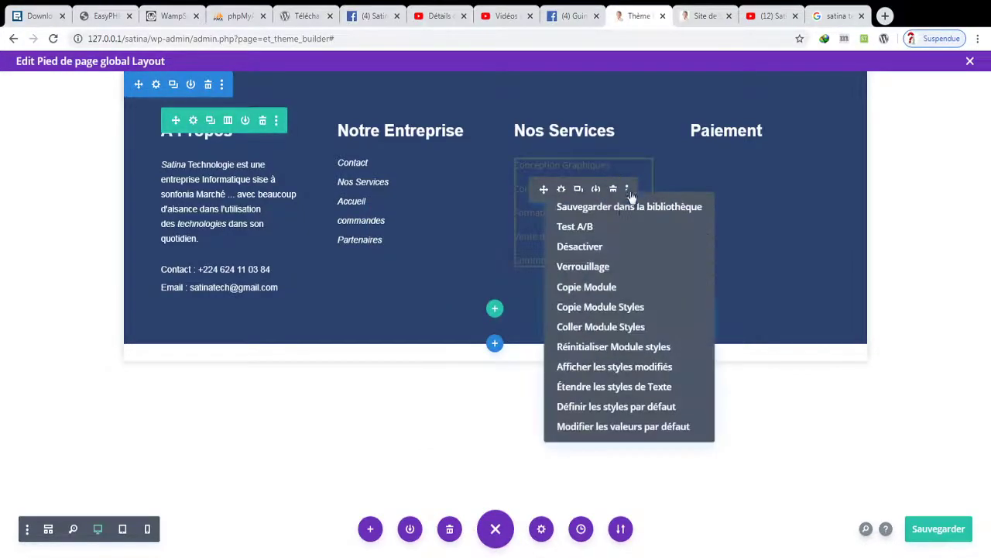
left_click(598, 327)
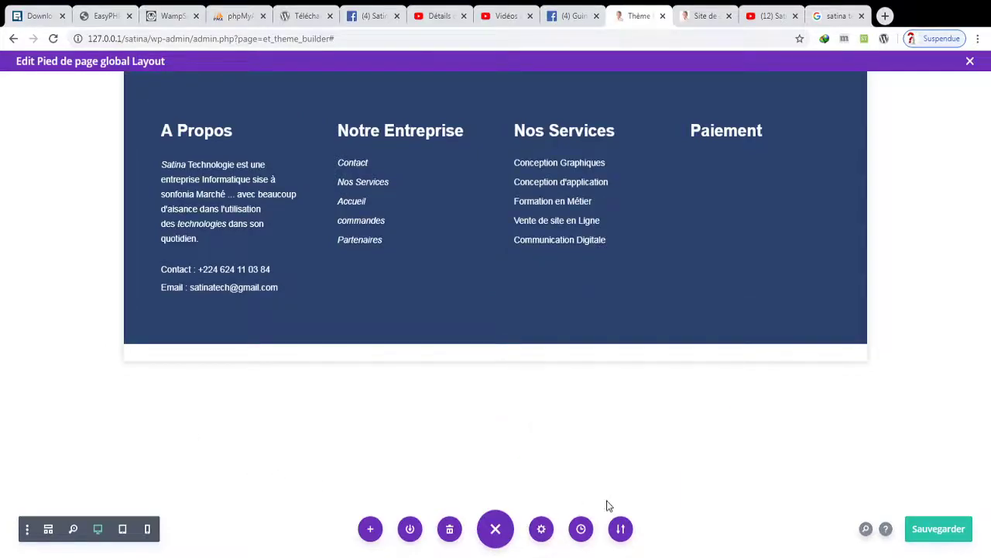
left_click(923, 533)
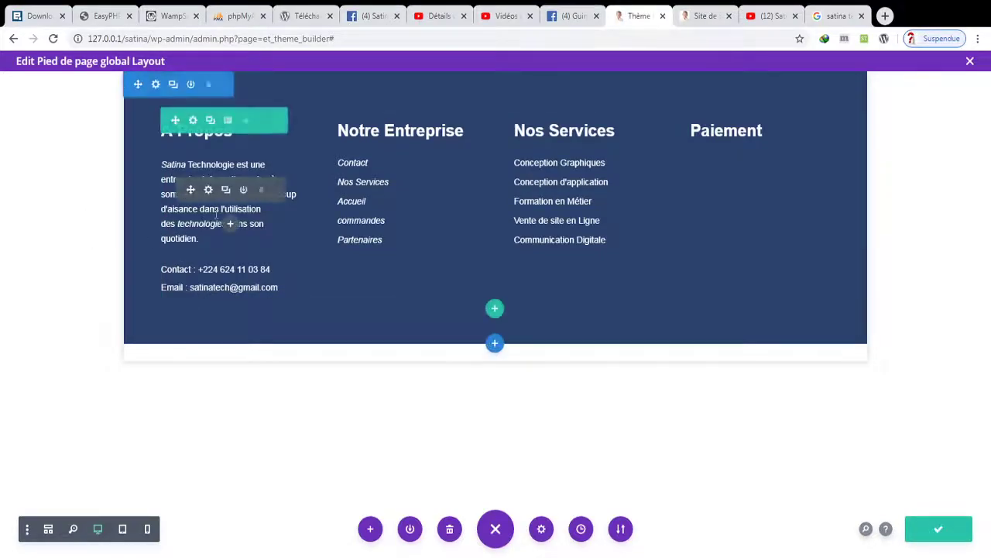
- Delete the last two lines of the A Propos paragraph so it ends at 'sonfonia Marché'
left_click(209, 191)
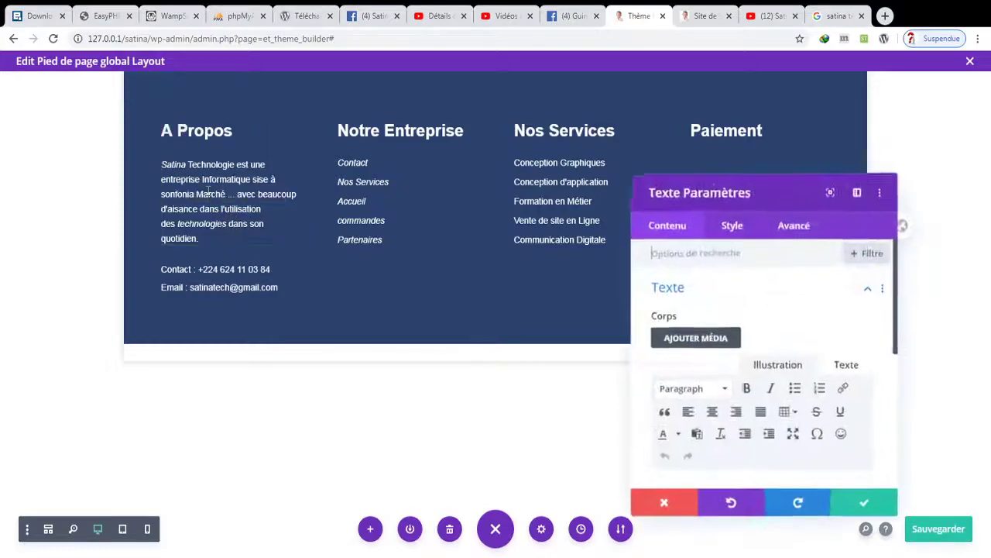
scroll(767, 387, "down", 3)
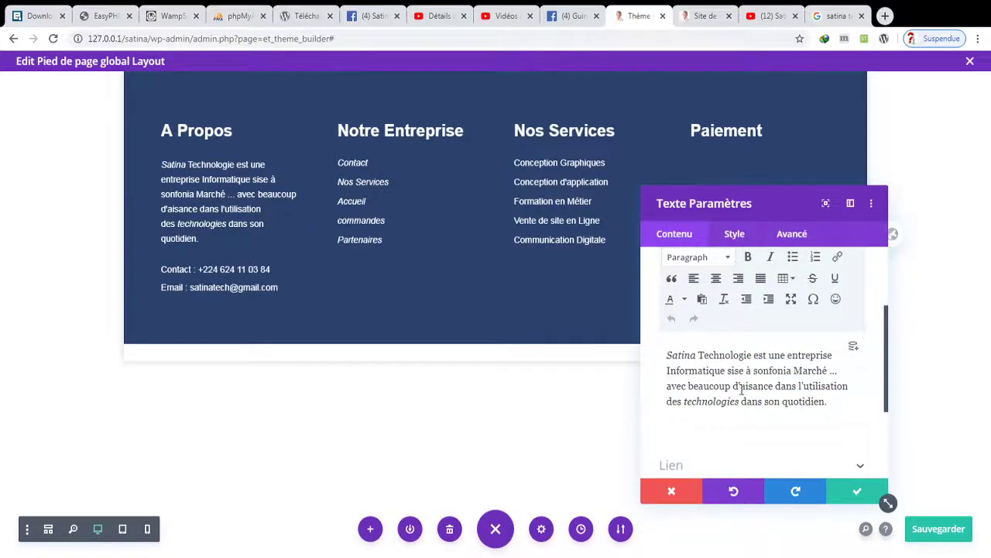
left_click_drag(666, 387, 847, 380)
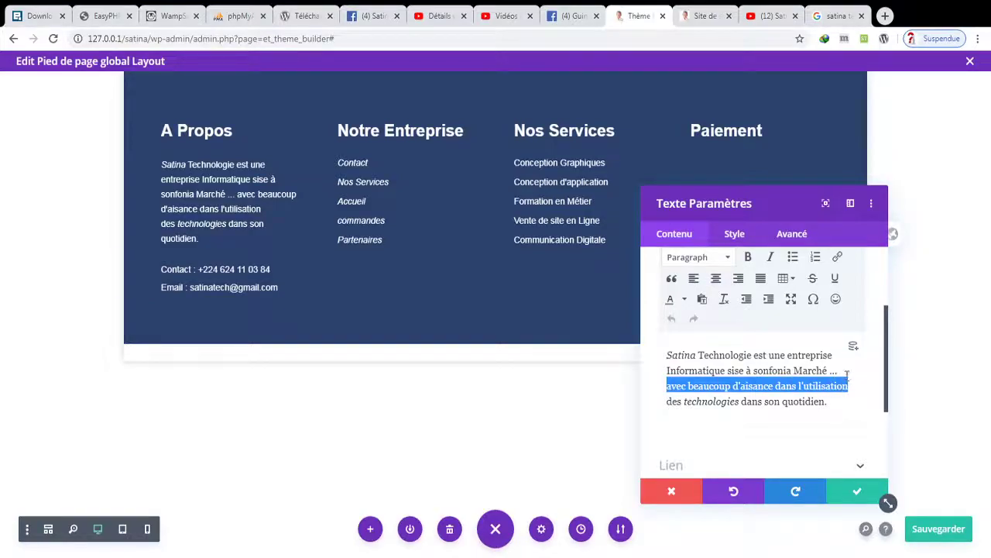
key("BackSpace")
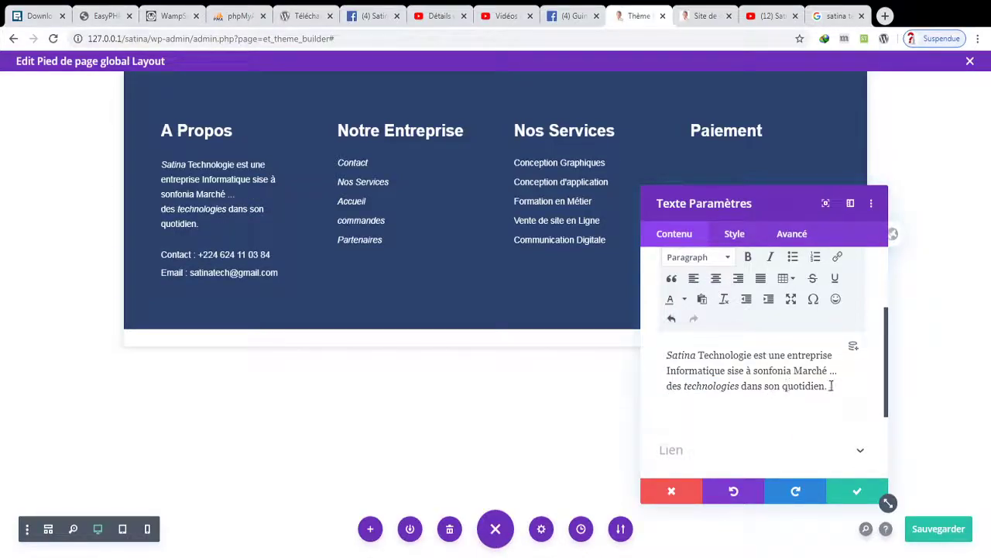
left_click_drag(831, 386, 656, 392)
key("BackSpace")
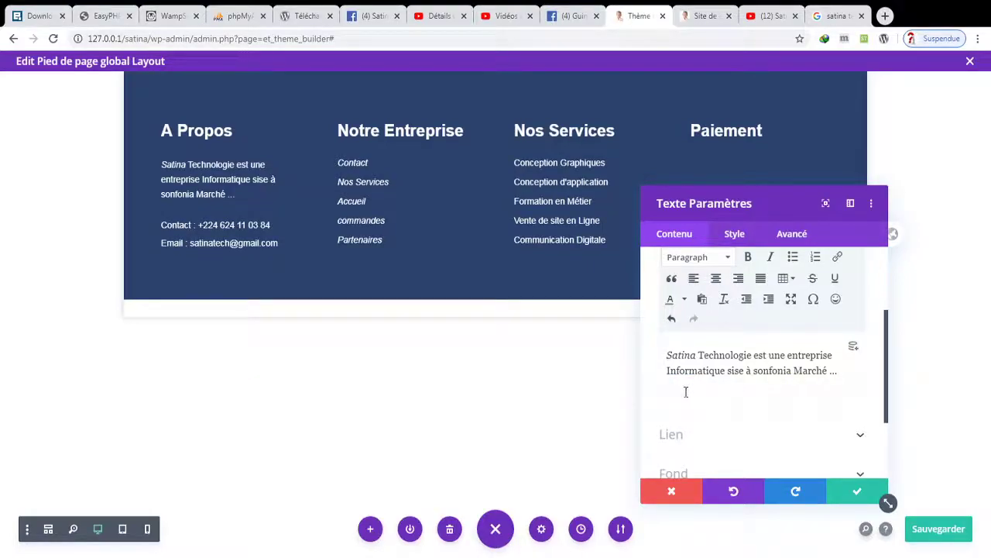
left_click(855, 492)
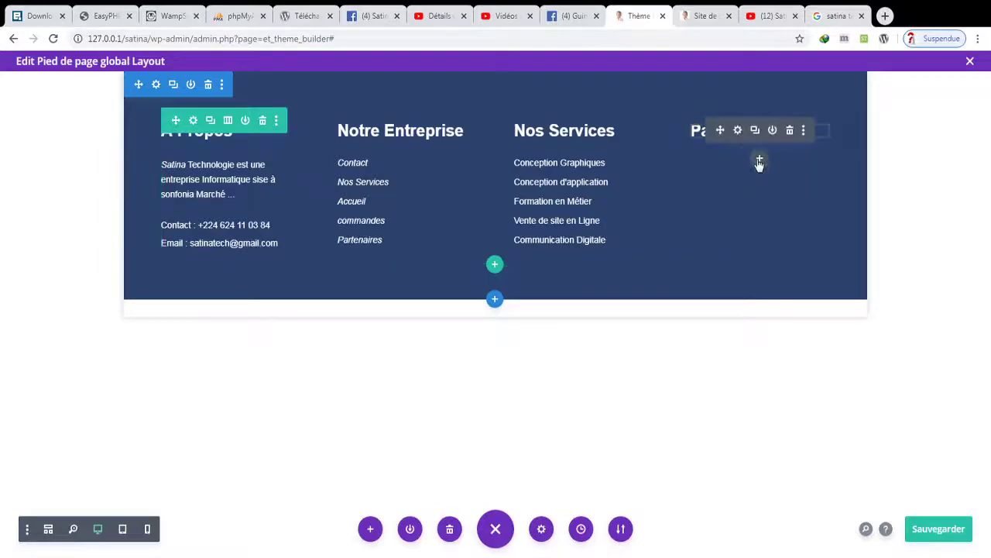
- Add a social follow module with Facebook, Twitter and LinkedIn under Paiement, then save the footer
left_click(760, 161)
type("sui")
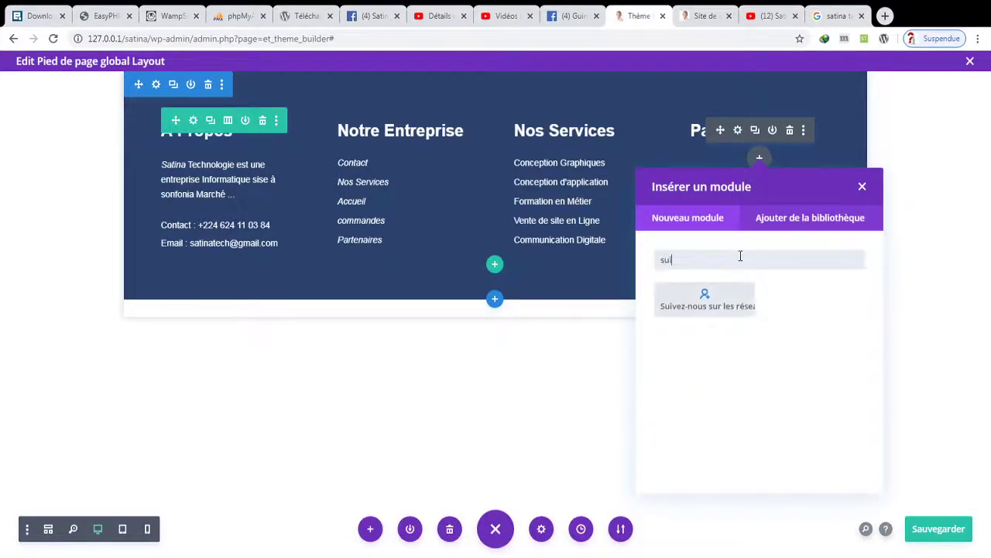
left_click(729, 313)
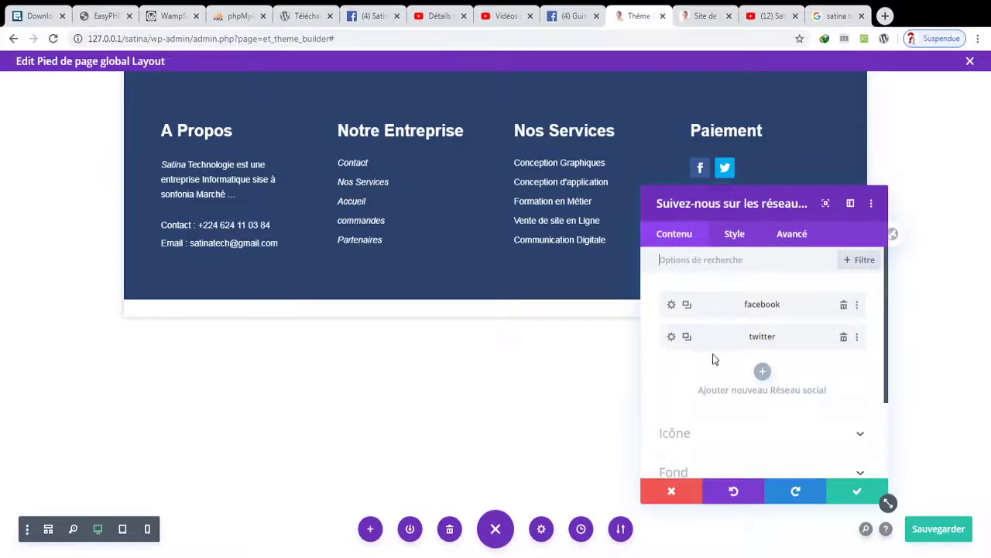
left_click(763, 370)
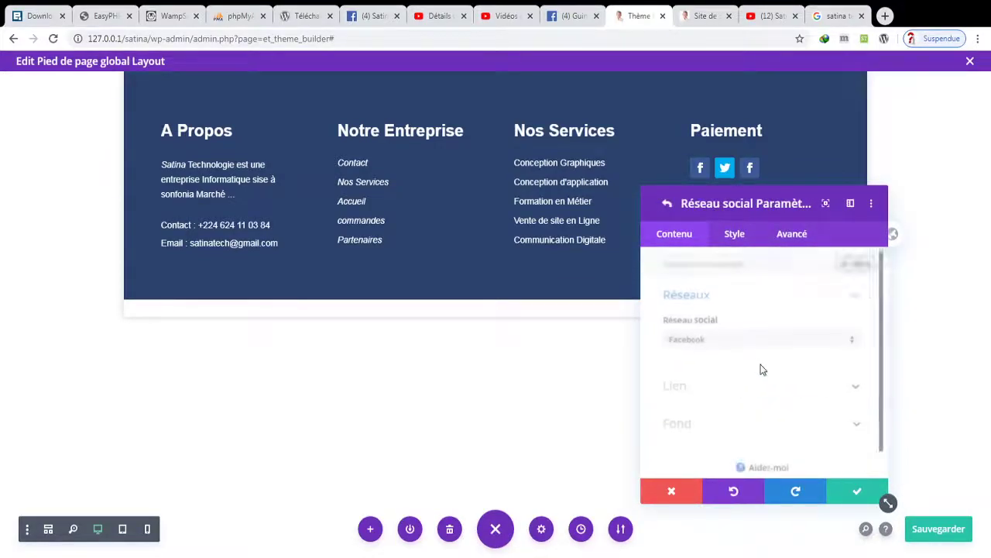
left_click(709, 345)
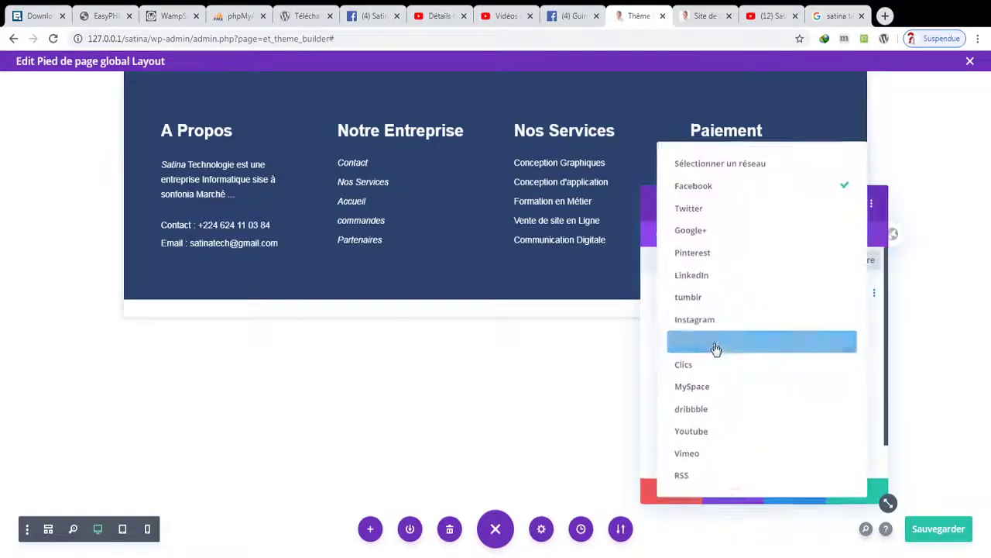
left_click(714, 282)
left_click(860, 492)
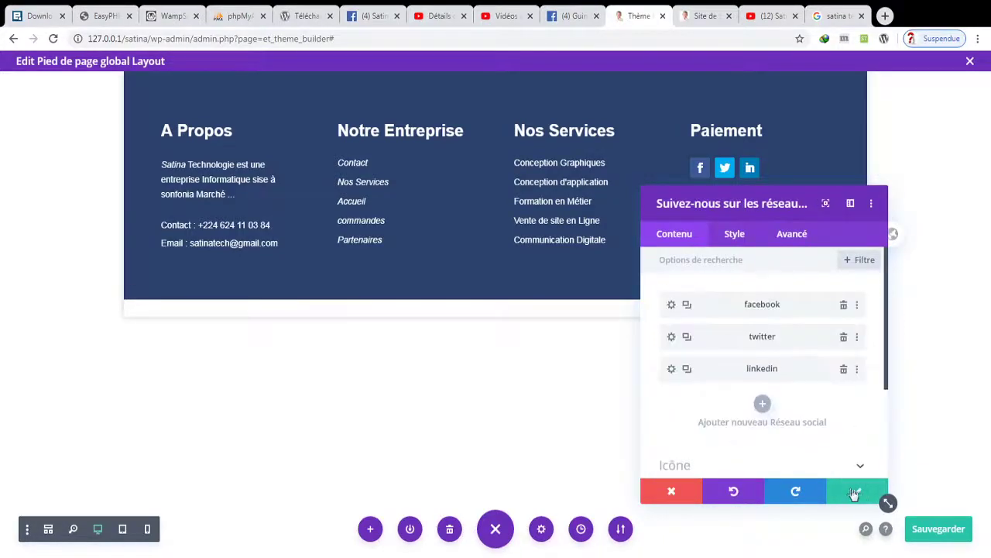
left_click(855, 491)
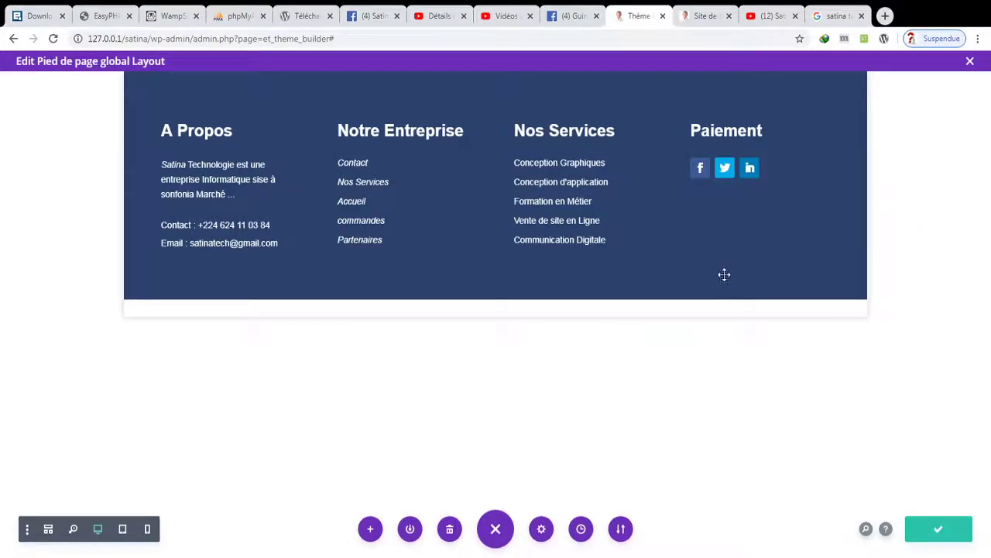
left_click(925, 535)
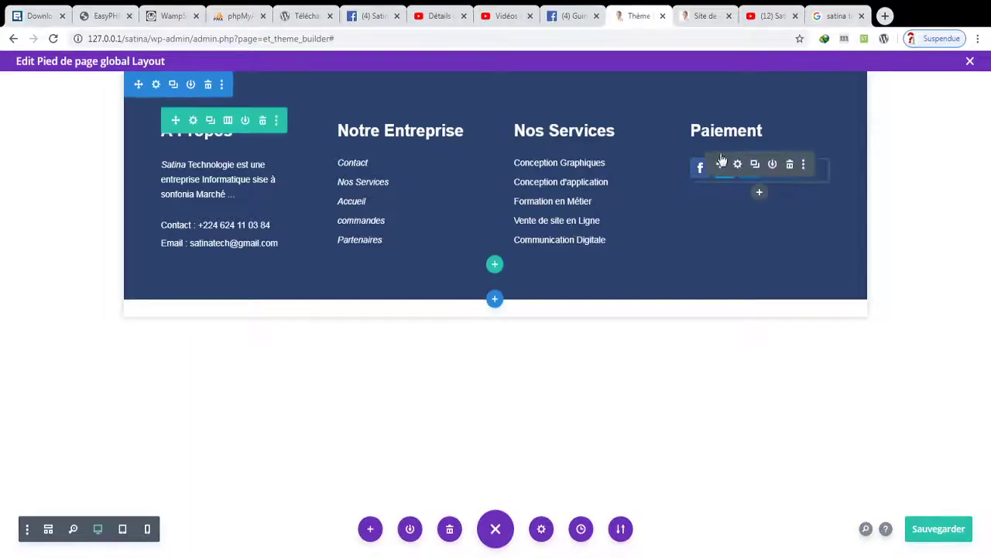
- Add an image module to the Paiement column showing the uploaded Paiement.PNG
left_click(758, 158)
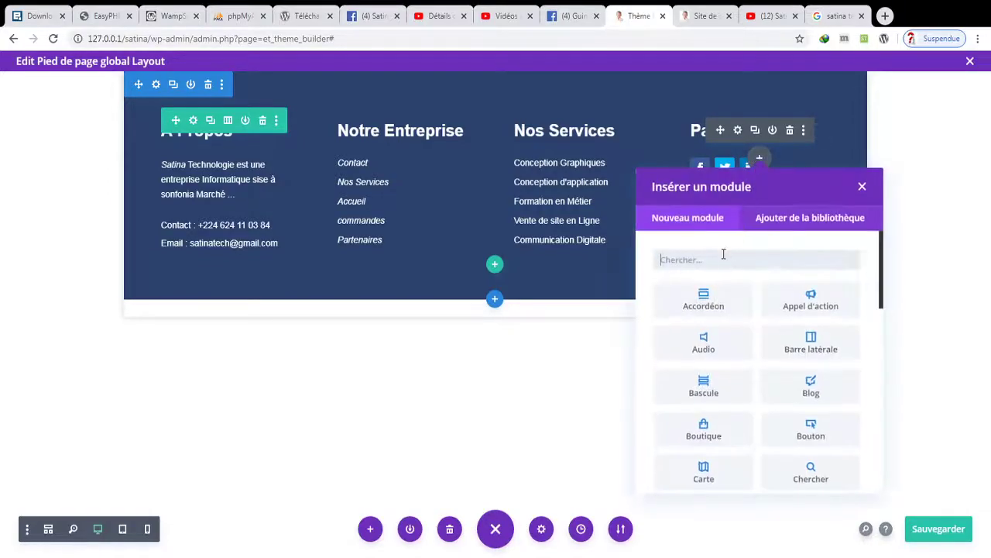
type("im")
left_click(709, 301)
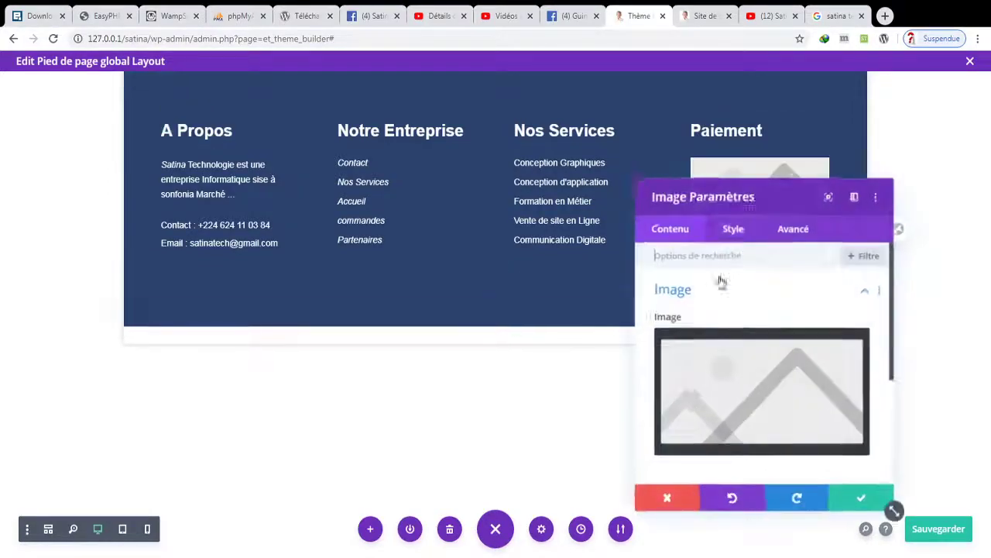
left_click(755, 356)
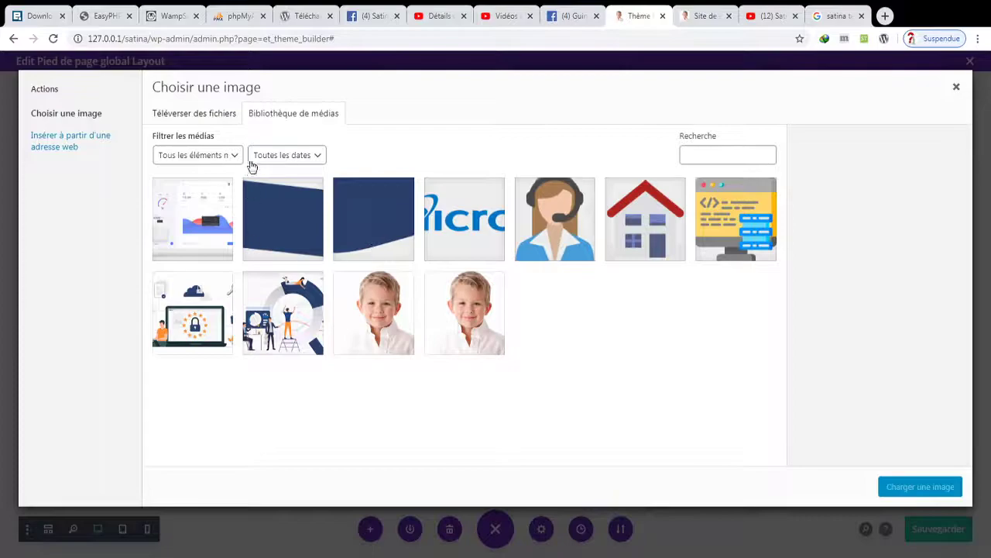
left_click(231, 114)
left_click(511, 296)
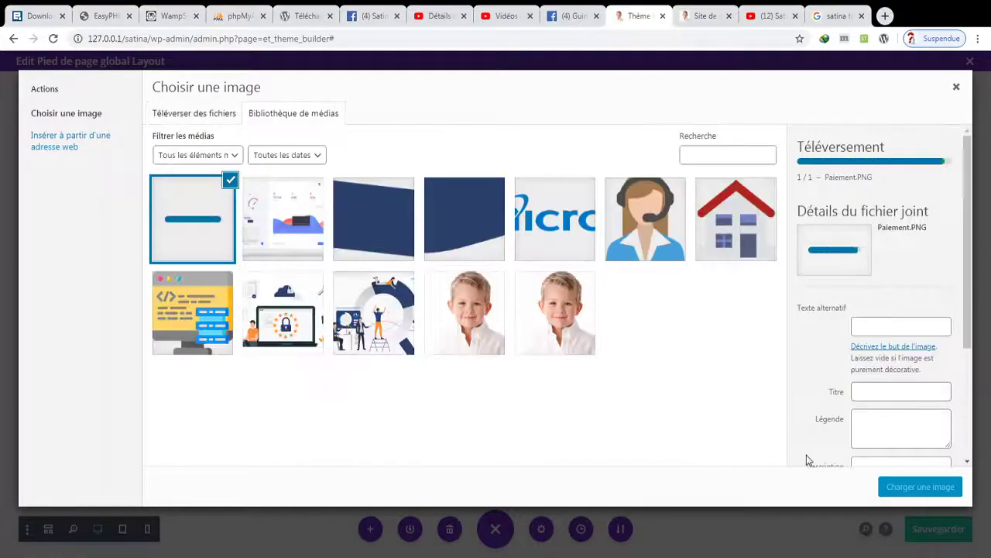
left_click(921, 488)
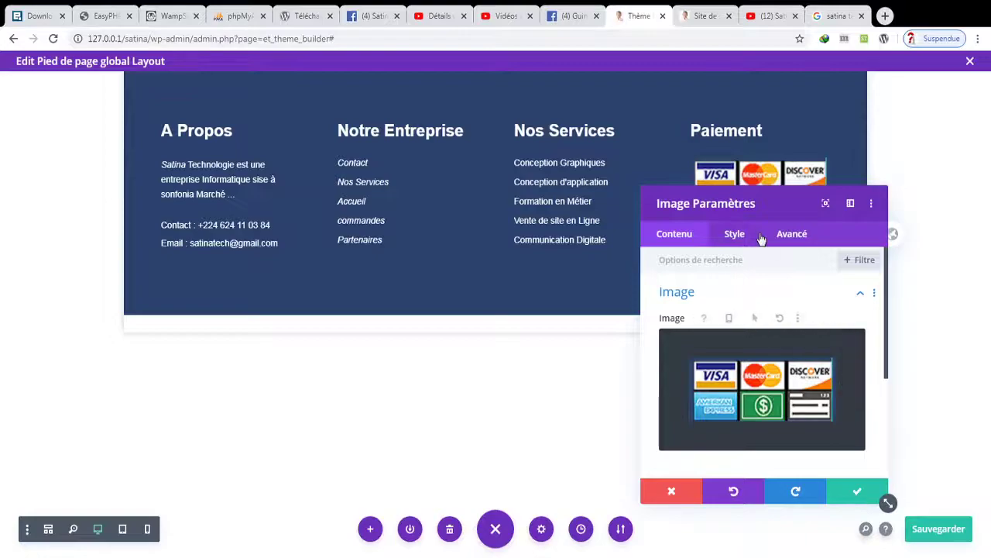
- Set the payment-card image's maximum width to 80% and centre it
left_click_drag(750, 200, 319, 130)
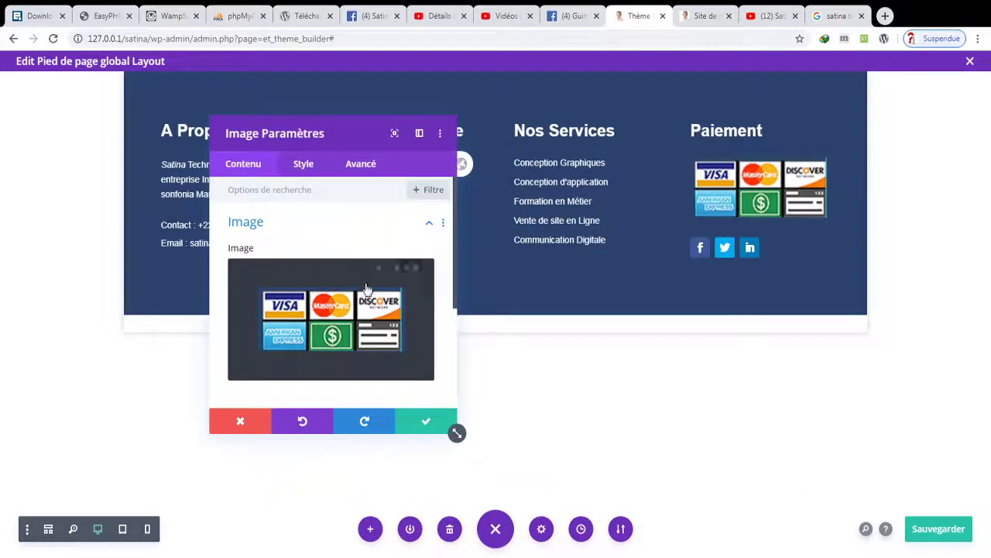
left_click(318, 166)
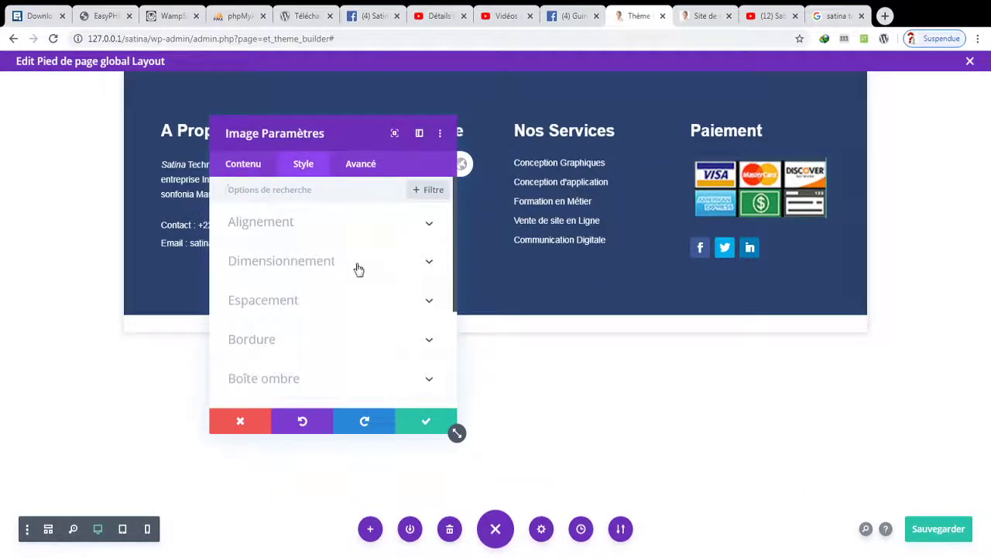
left_click(355, 264)
left_click_drag(354, 304, 332, 304)
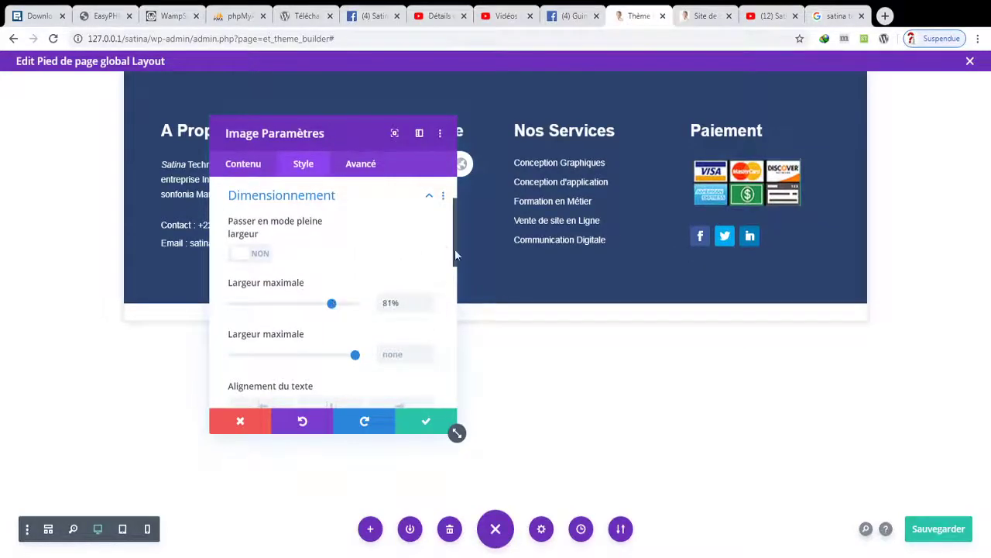
scroll(455, 254, "up", 3)
left_click(348, 229)
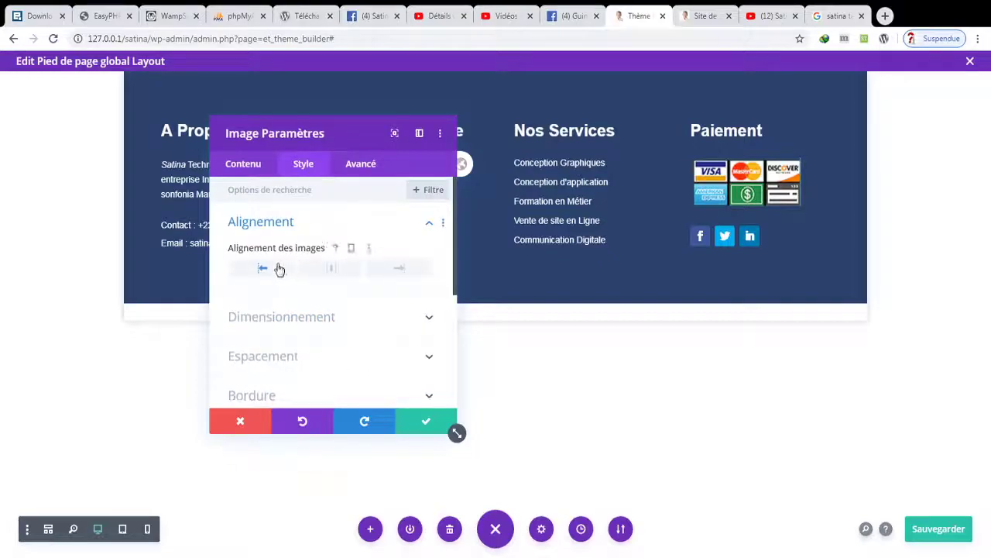
left_click(320, 269)
- Give the image a -8px left margin, clearing top and bottom margins, and confirm
left_click(429, 358)
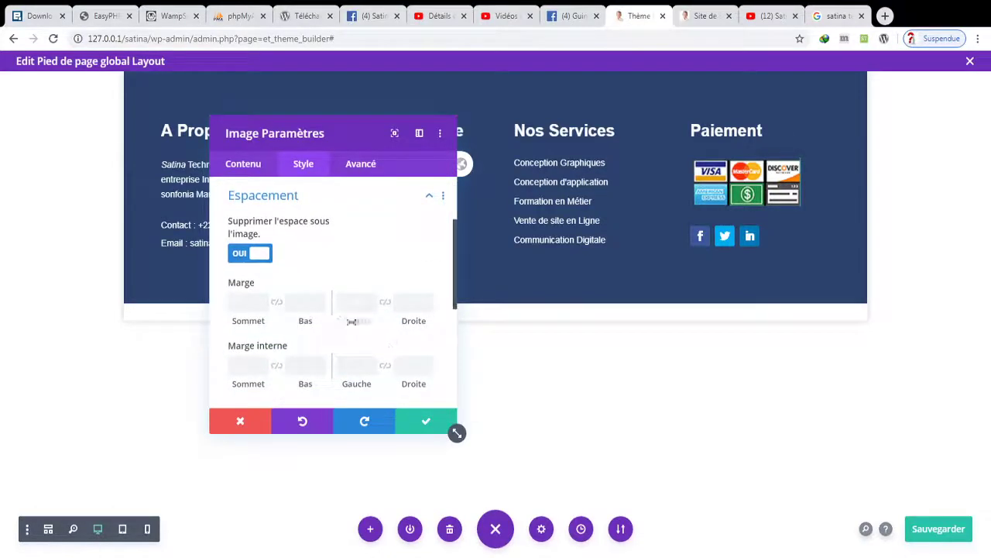
left_click(264, 308)
key("Down")
key("Down")
key("Down")
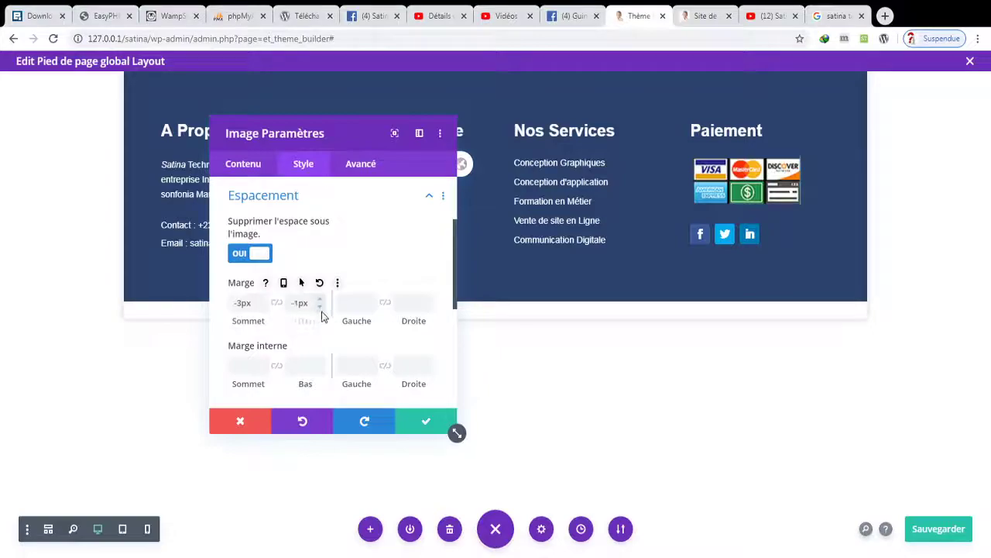
key("Down")
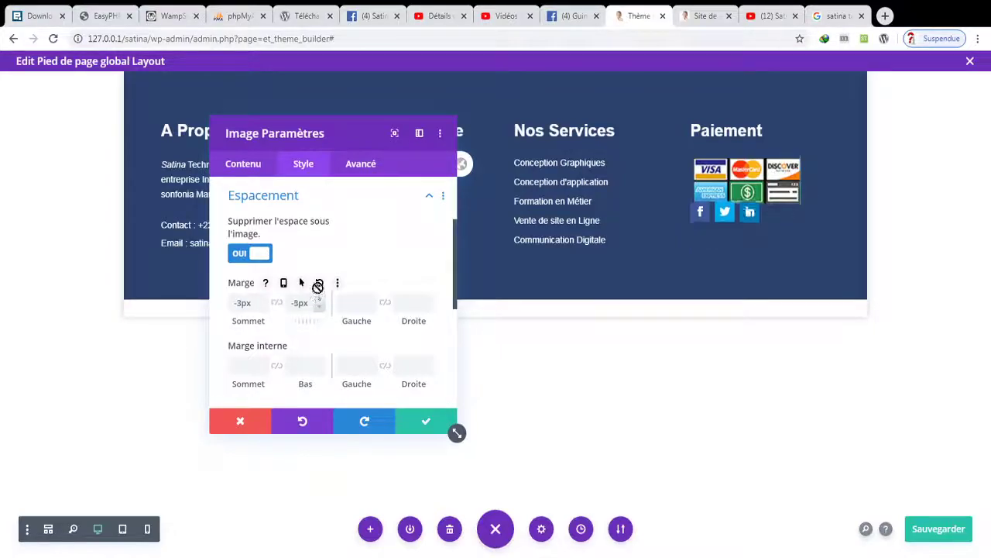
left_click(319, 283)
left_click(372, 306)
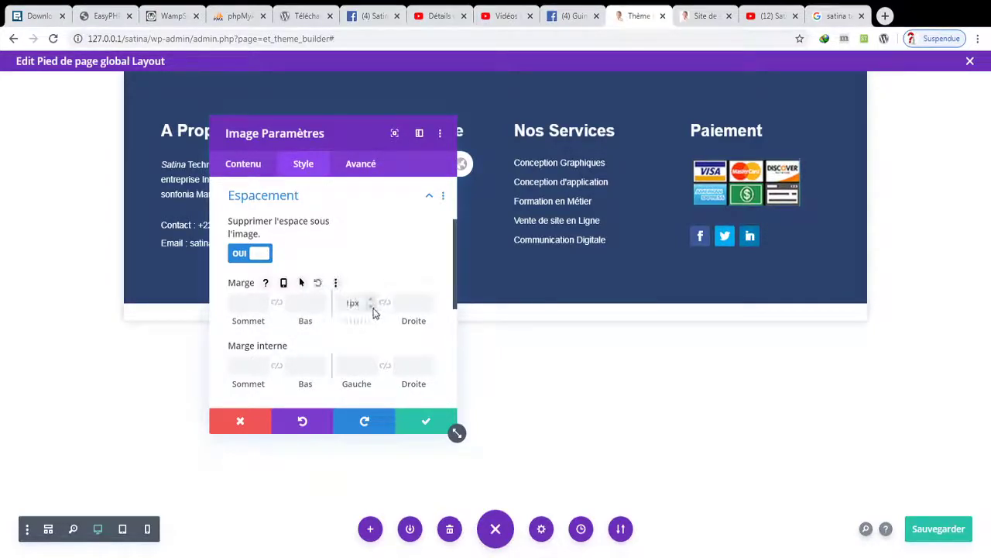
left_click(372, 306)
left_click(372, 306)
left_click(373, 307)
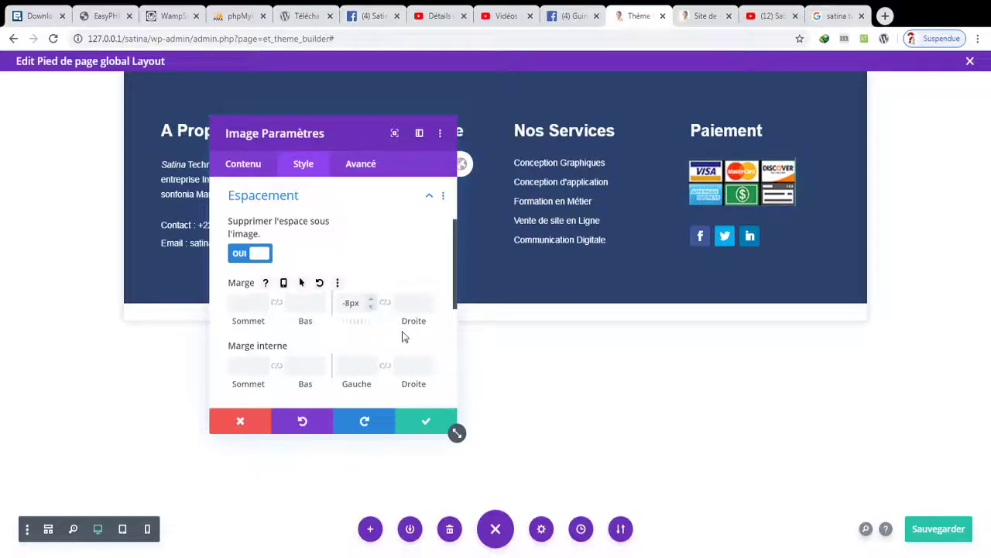
left_click(426, 421)
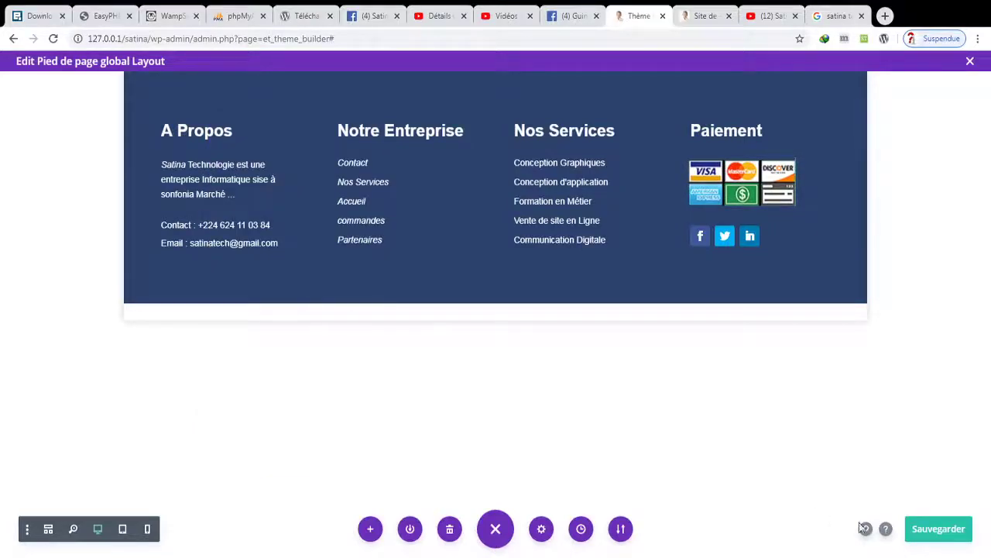
- Save the footer and insert a new single-column row below the columns
left_click(917, 525)
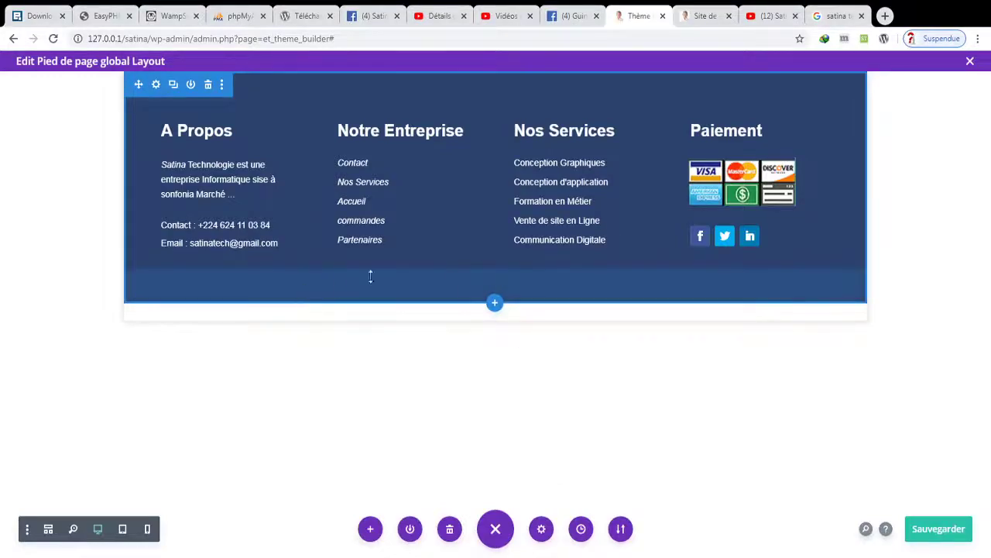
left_click(495, 268)
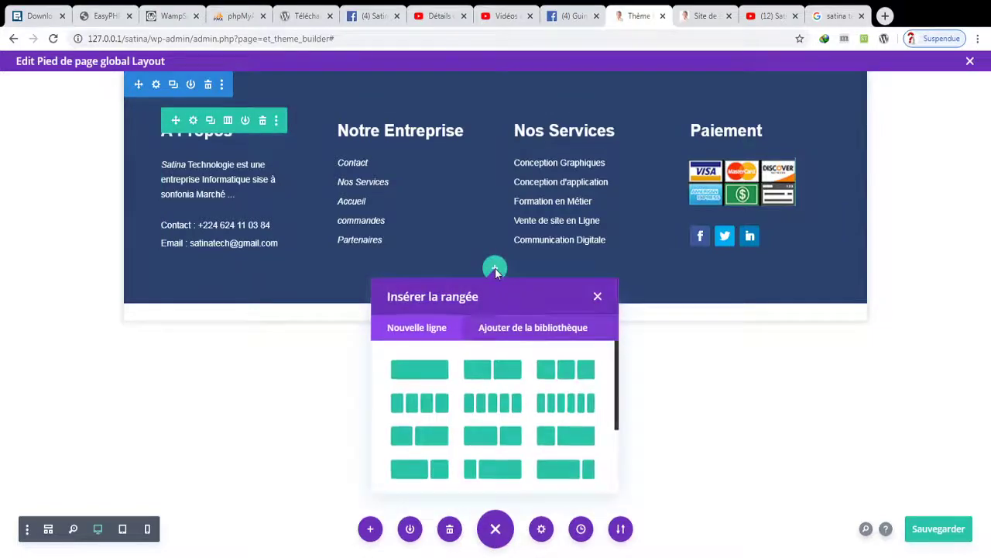
left_click(429, 366)
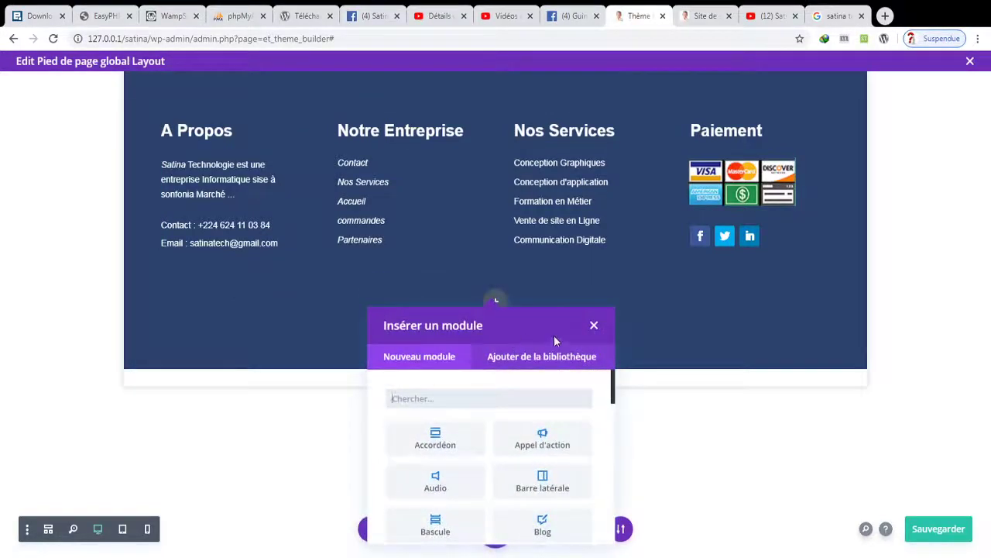
- Add a text module to the new row reading 'Réalisez par Satina Technologie 2020'
type("tex")
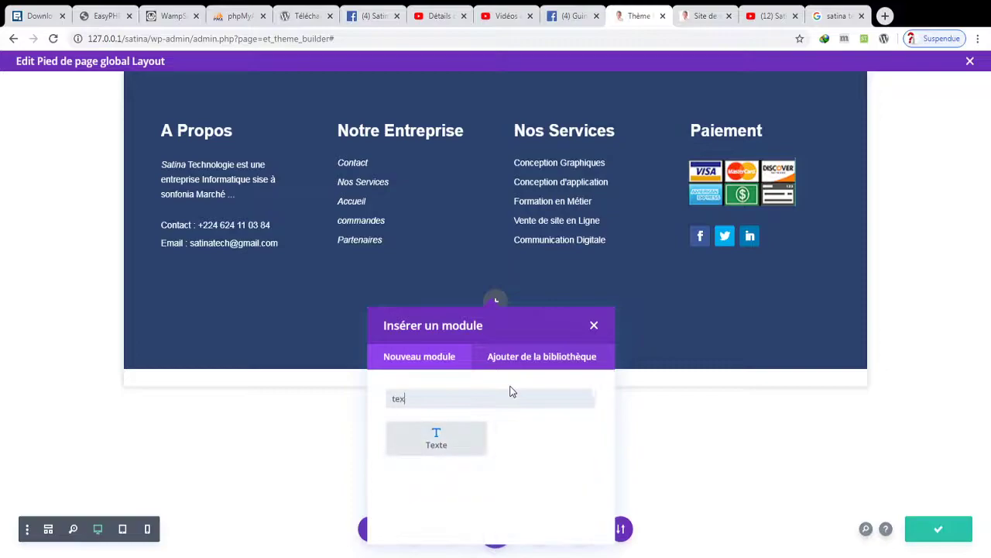
left_click(461, 439)
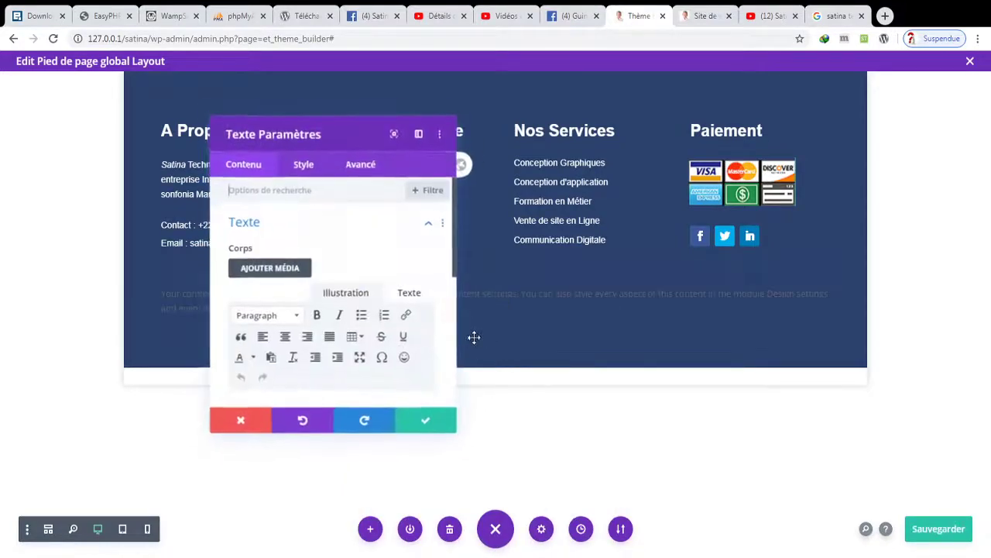
scroll(452, 297, "down", 3)
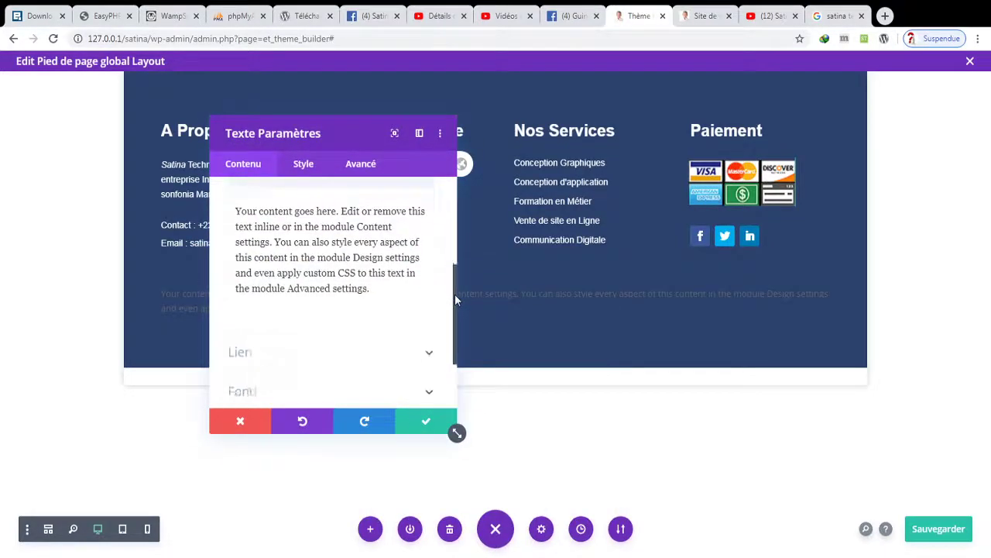
triple_click(347, 289)
type("Réalisez par S")
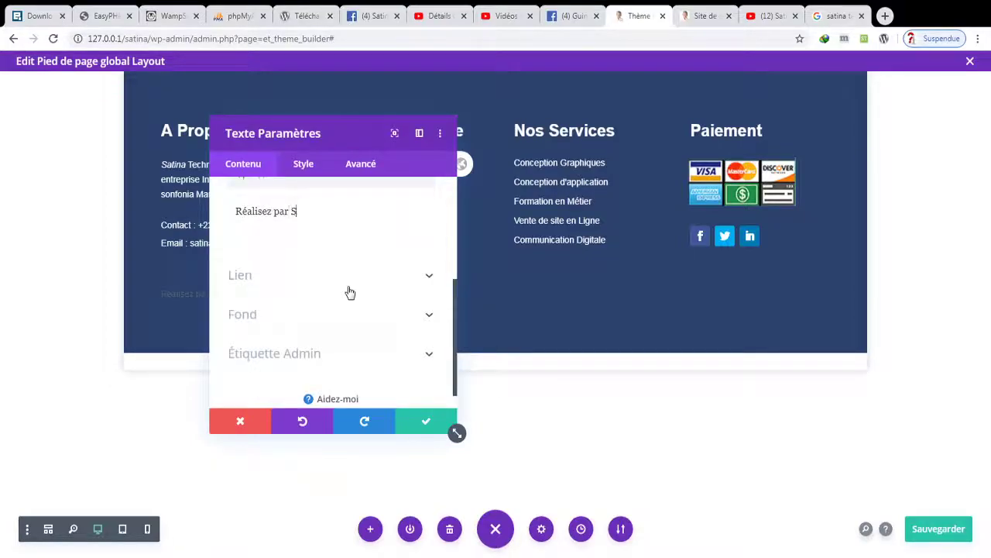
type("atina Technol")
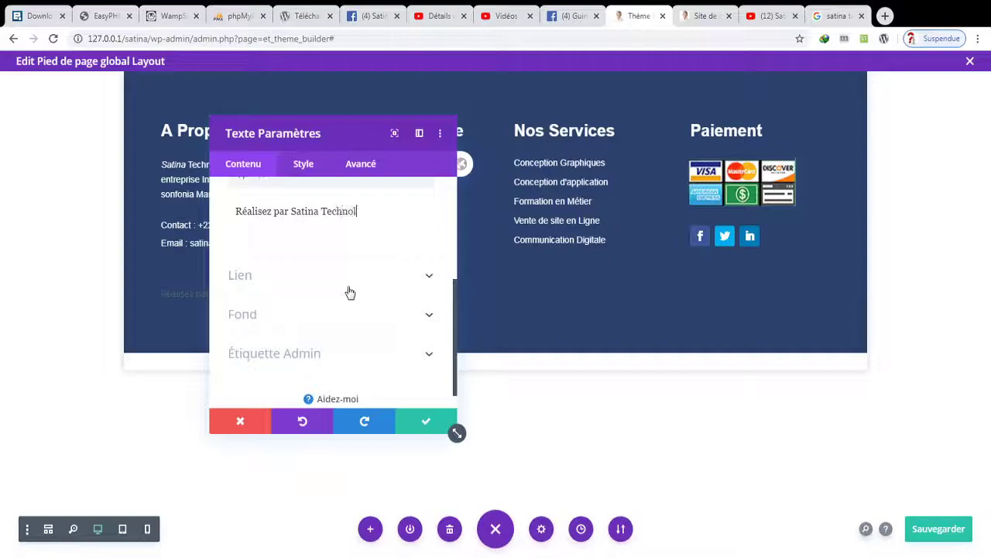
type("ogie 2020")
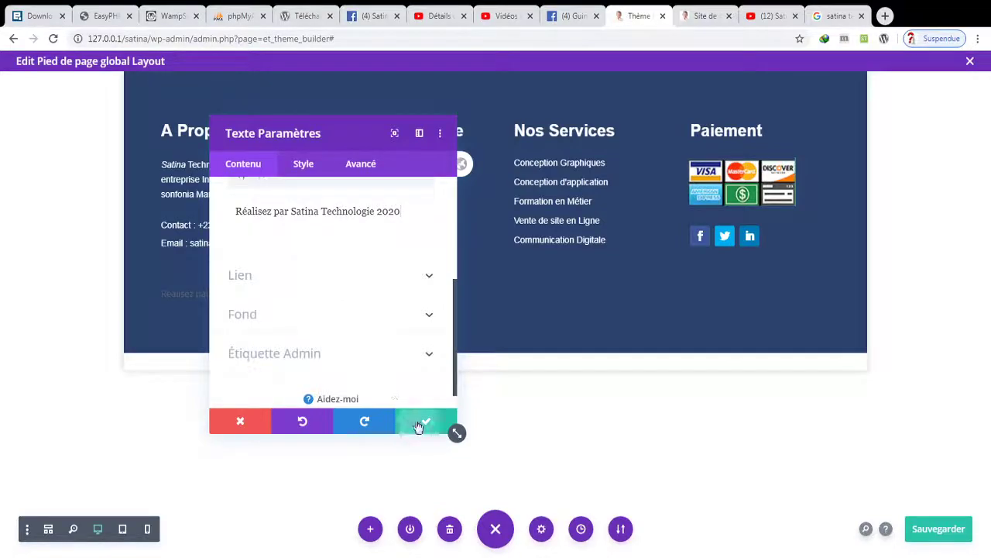
left_click(418, 423)
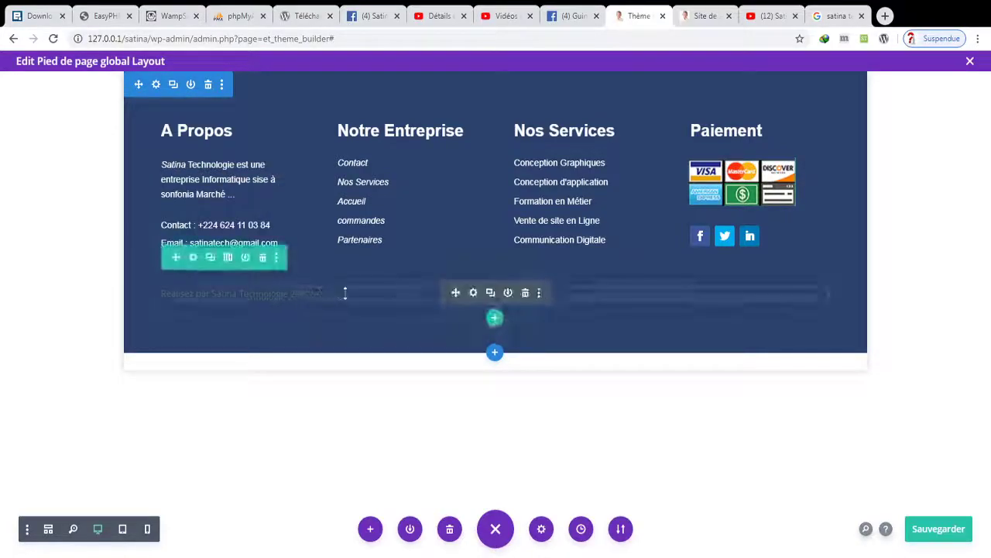
- Paste the white styles onto the credit line, centre its text, and drag the bottom padding up
left_click(540, 295)
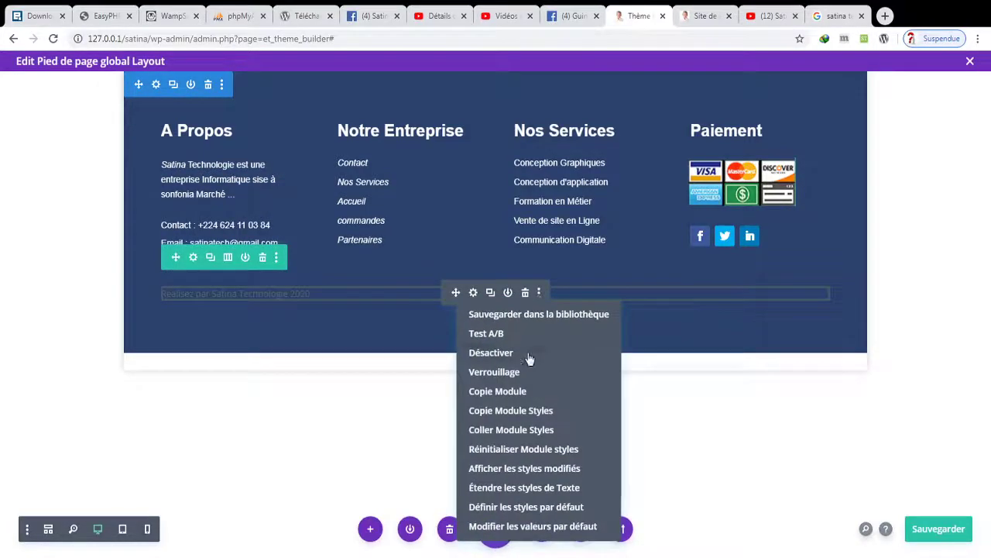
left_click(532, 428)
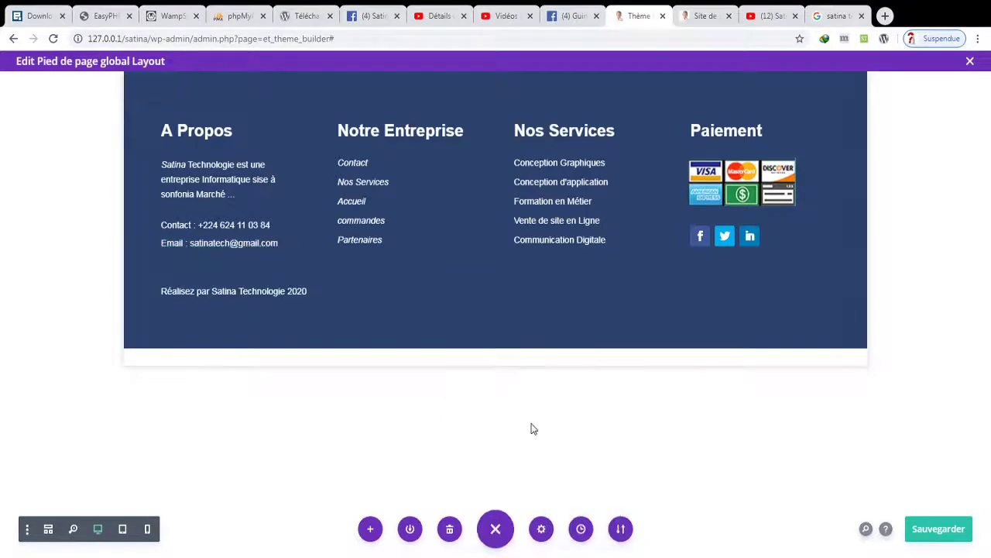
left_click(473, 292)
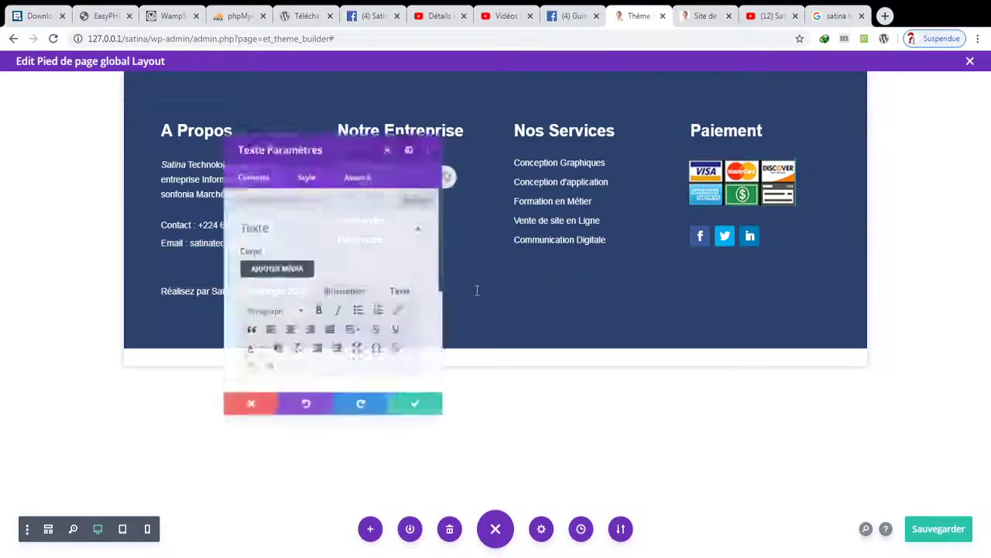
left_click(304, 164)
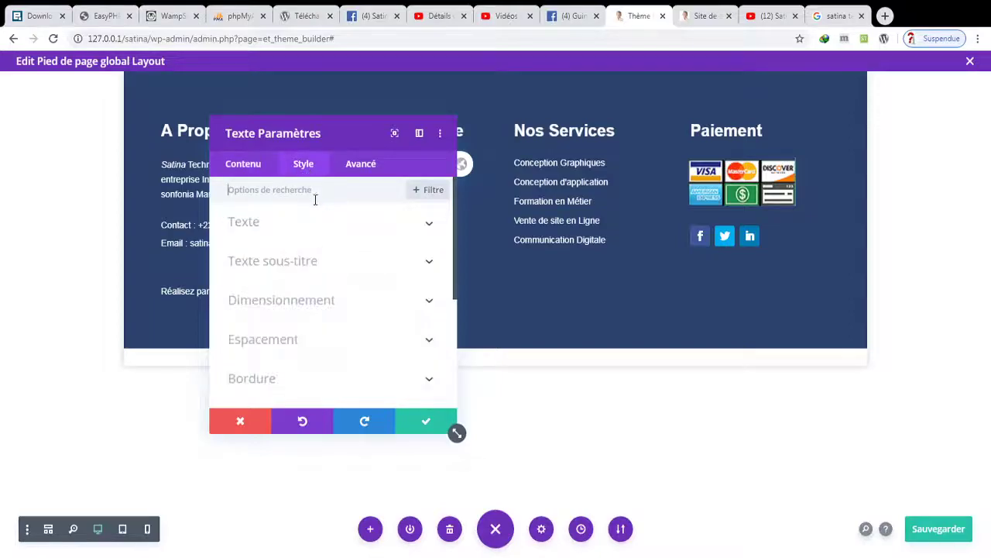
left_click(303, 224)
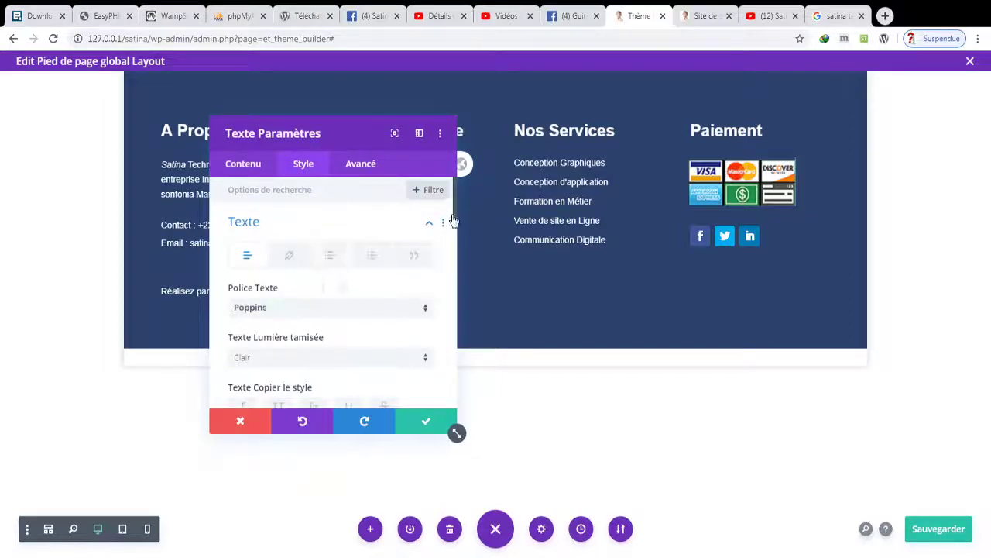
left_click_drag(455, 220, 463, 333)
left_click(306, 237)
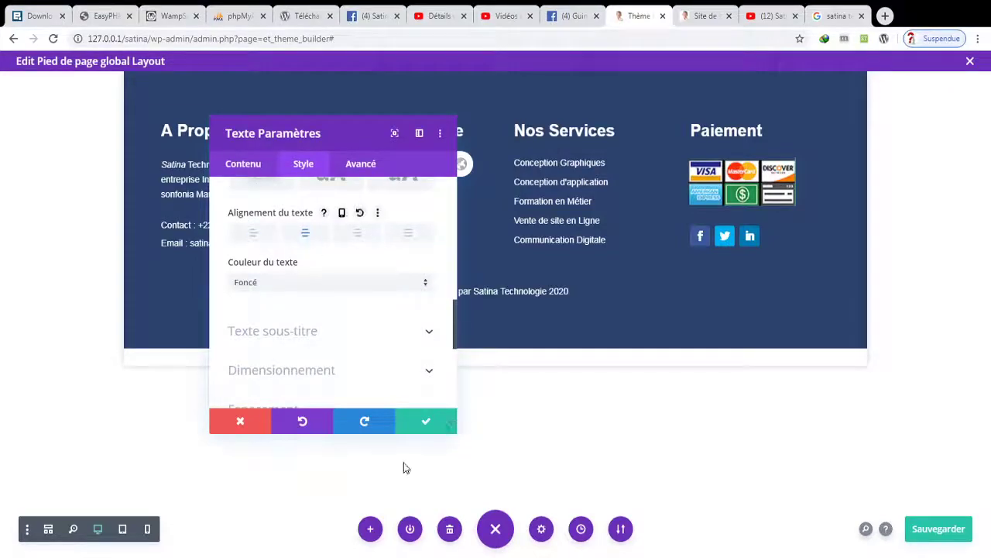
left_click(423, 422)
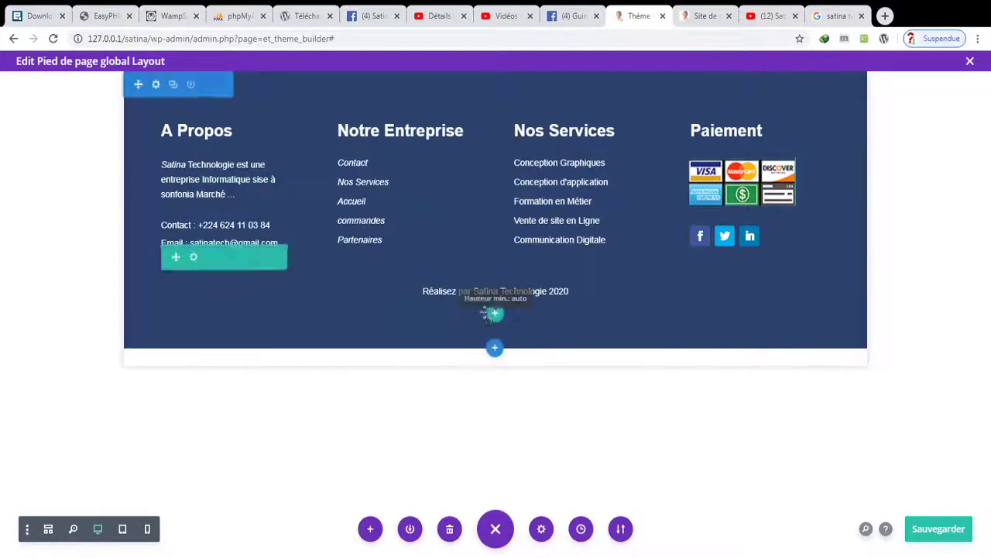
left_click_drag(459, 307, 454, 268)
left_click_drag(452, 313, 448, 272)
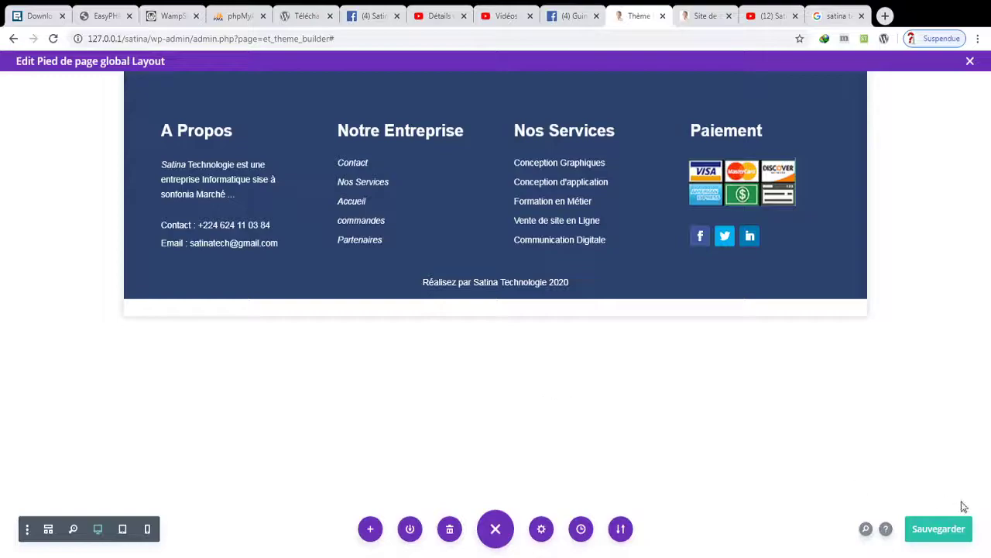
- Save the dark blue footer layout, close its editor, and save the Theme Builder changes
left_click(951, 529)
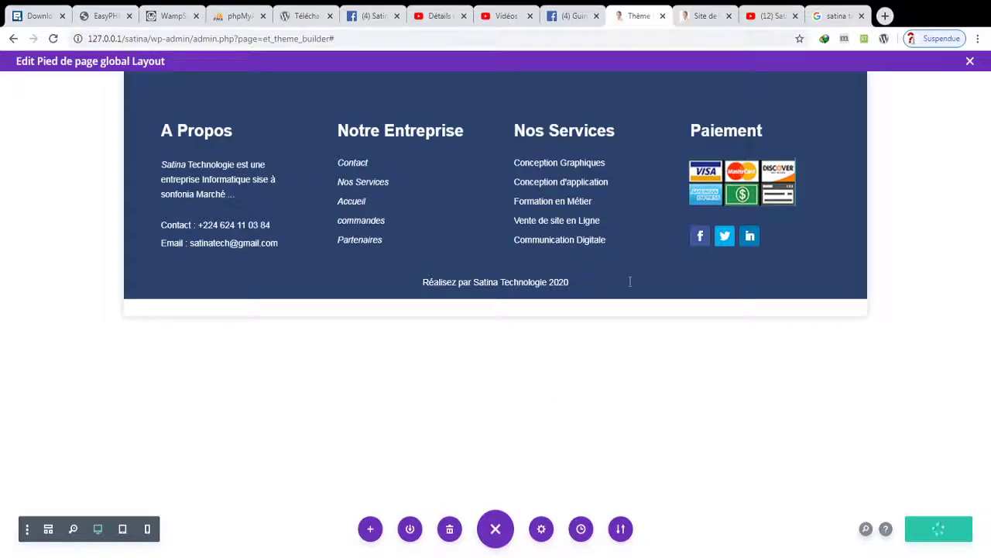
left_click(970, 60)
left_click(186, 102)
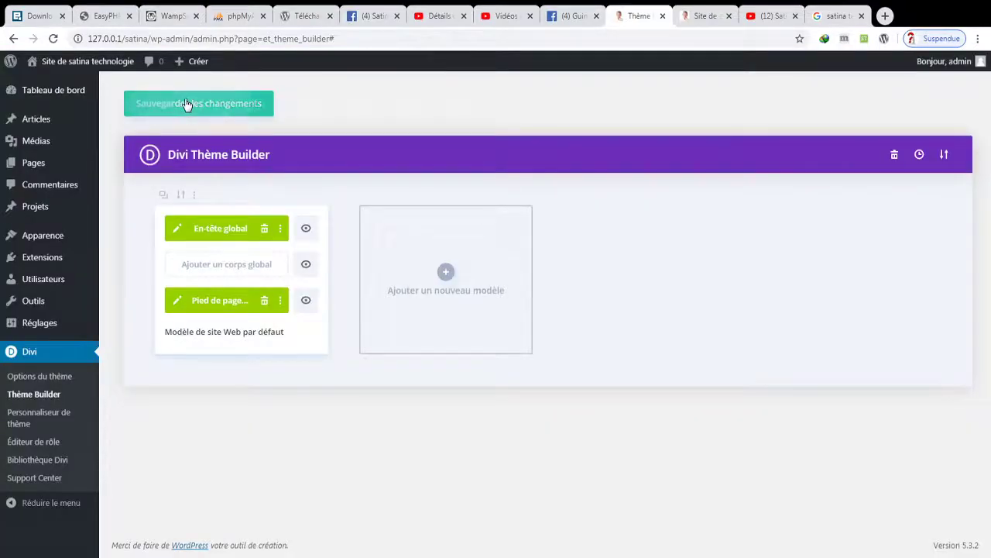
left_click(706, 14)
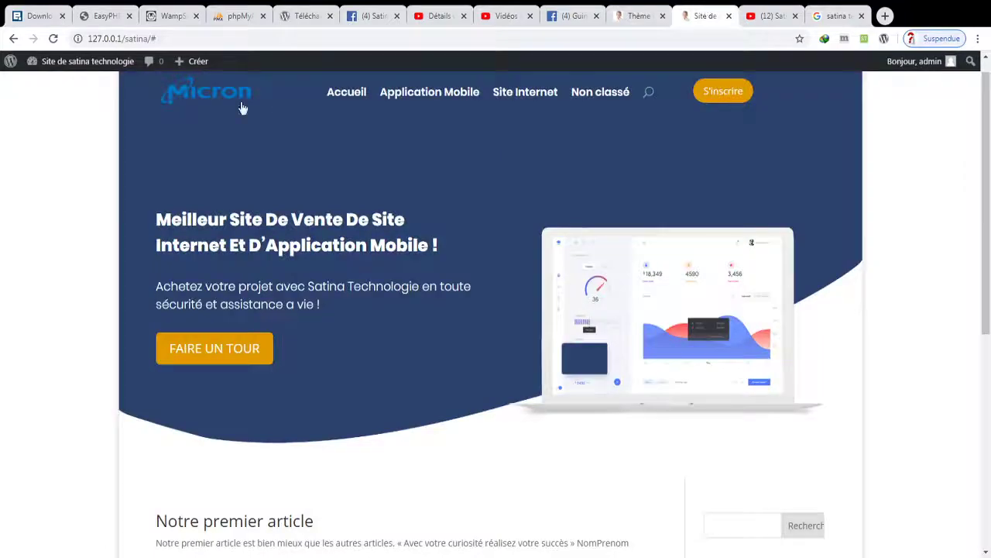
- Reload the homepage to check the new footer, then go to the WordPress admin dashboard
left_click(54, 40)
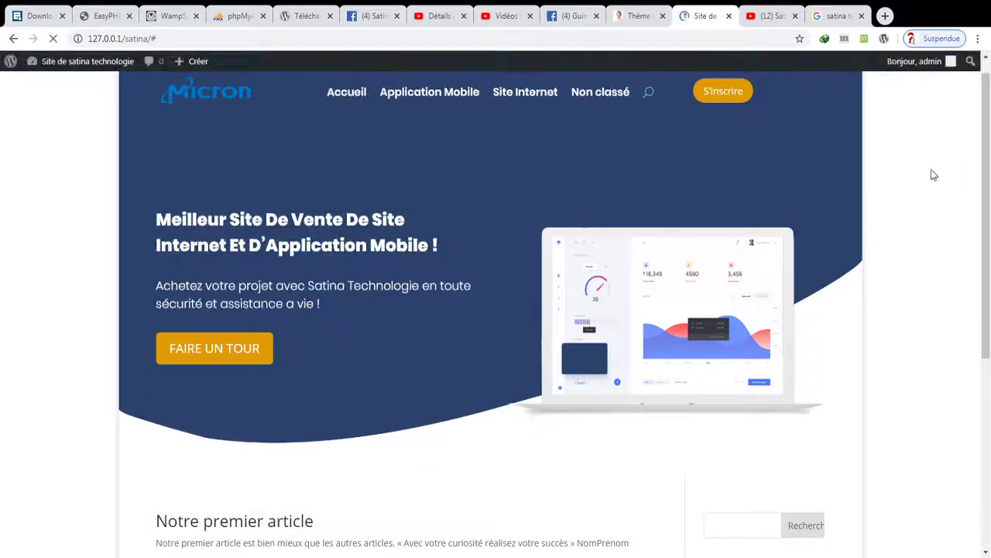
left_click_drag(987, 178, 968, 113)
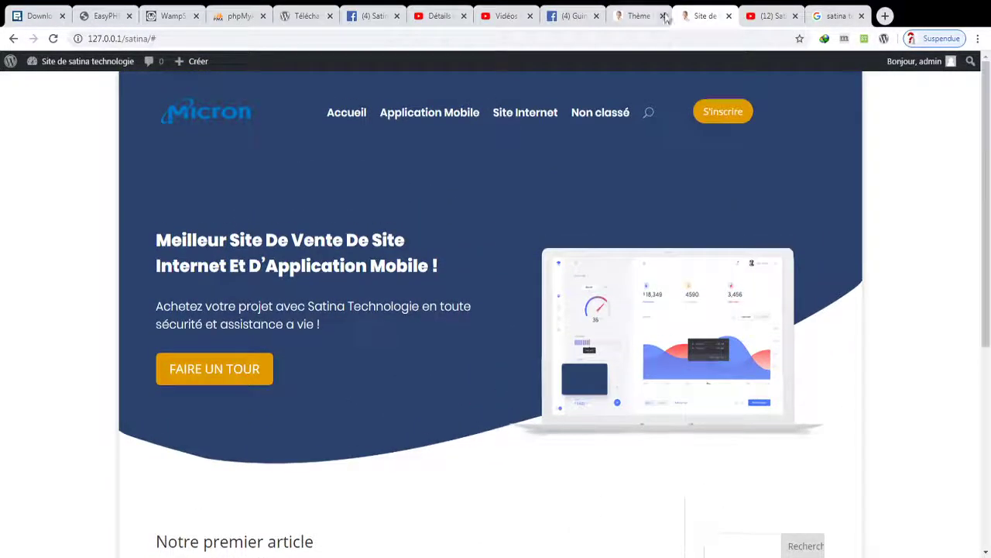
left_click(666, 17)
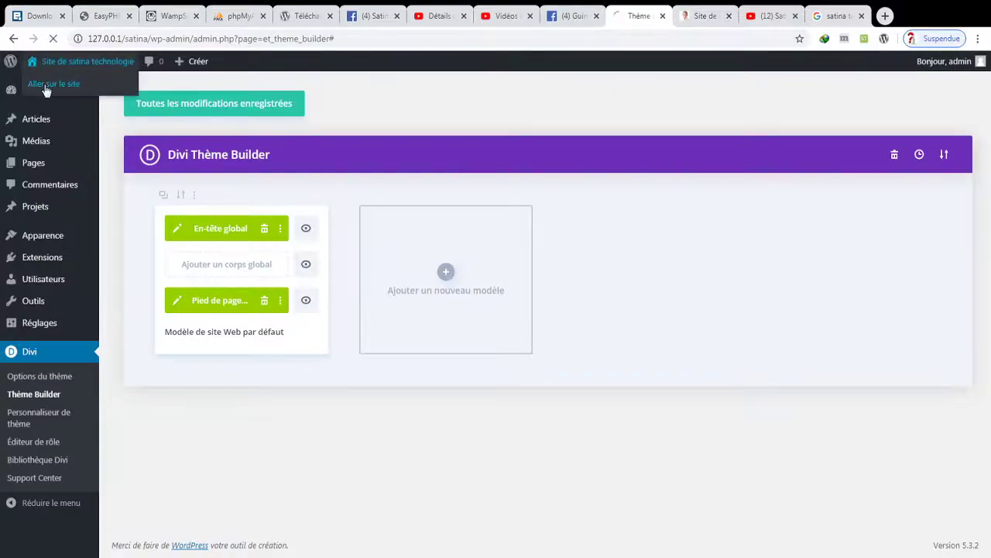
left_click(54, 83)
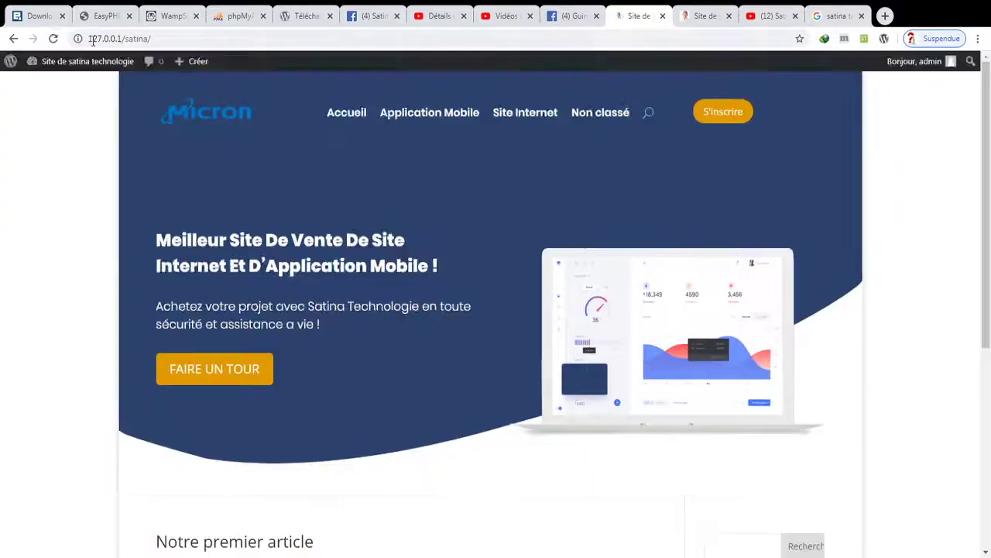
left_click(73, 66)
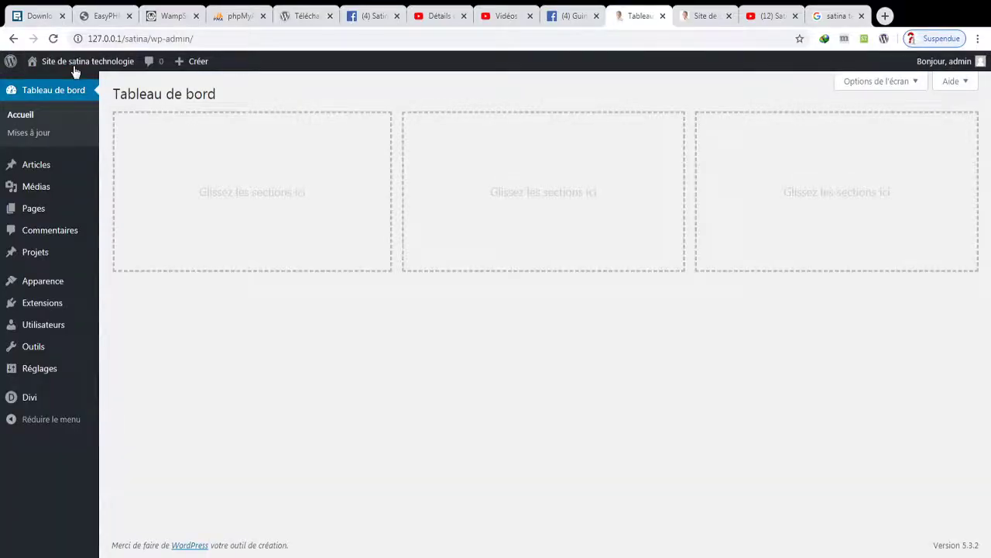
- Create a new empty page titled Services and publish it
mouse_move(57, 284)
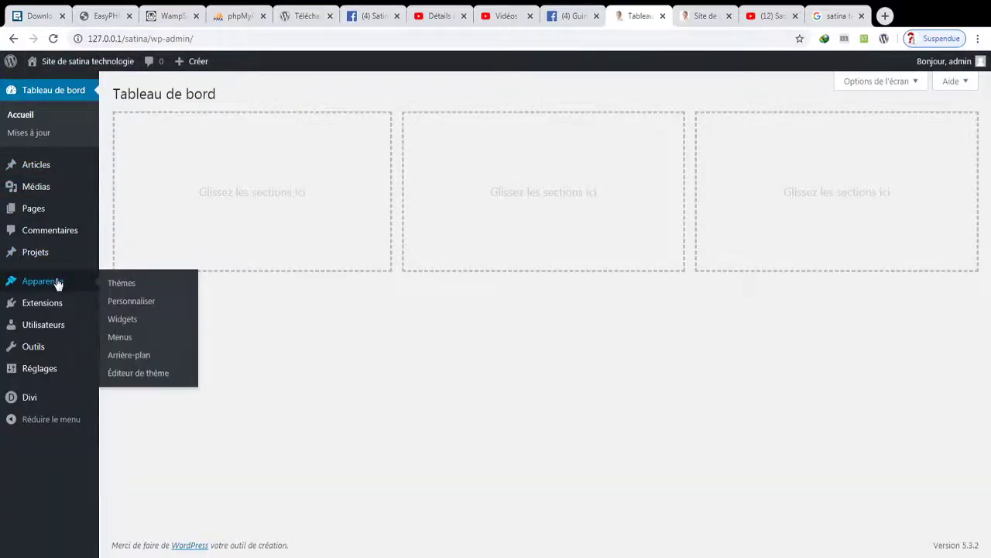
left_click(147, 342)
mouse_move(66, 218)
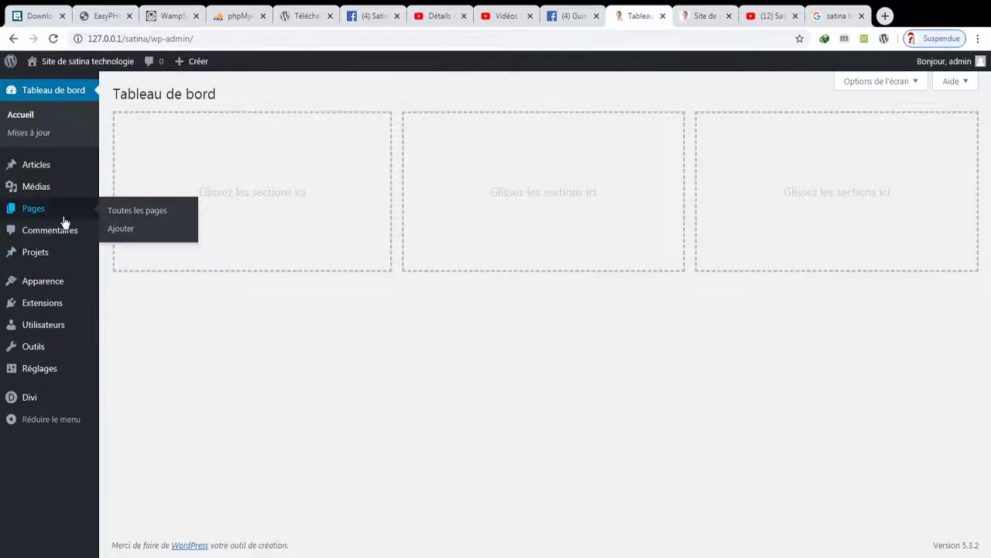
left_click(118, 231)
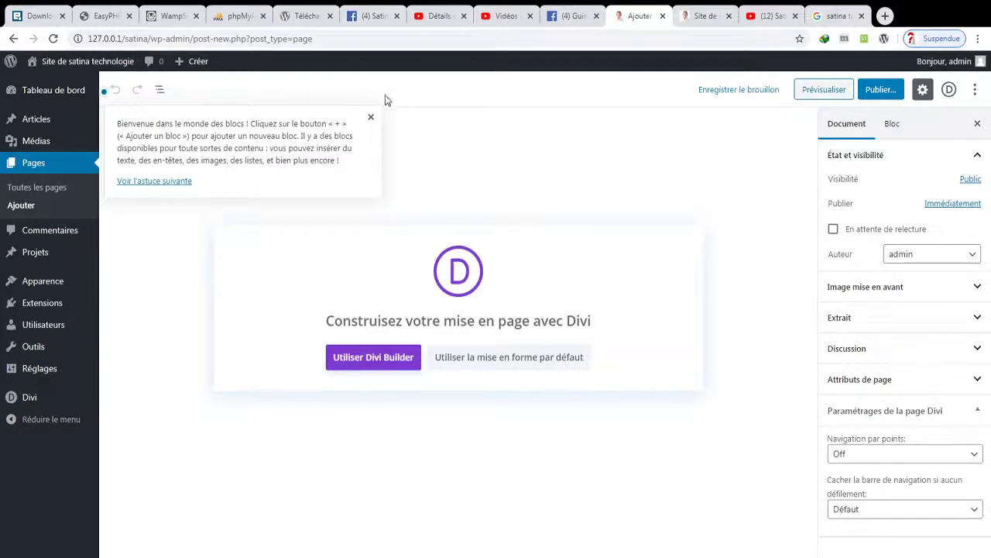
left_click(370, 117)
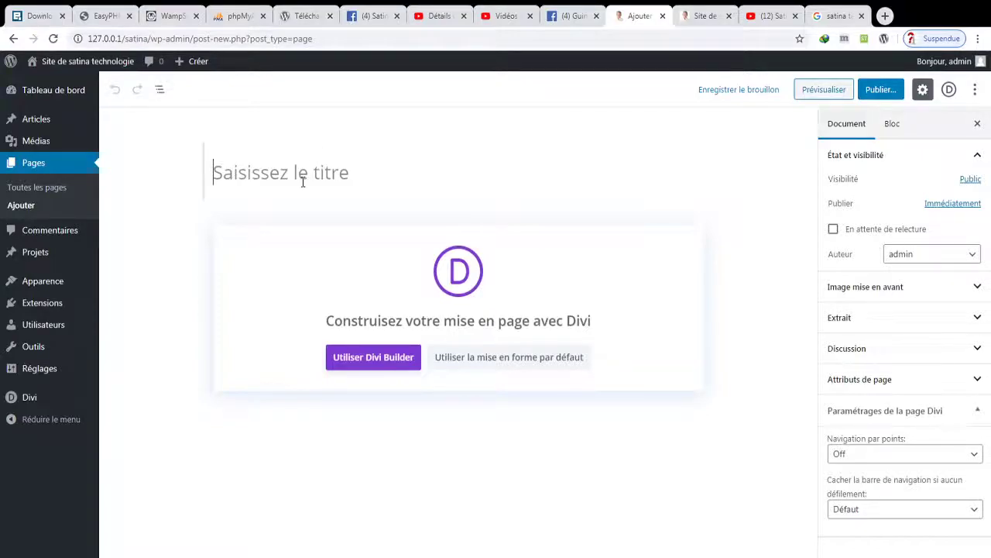
type("Se")
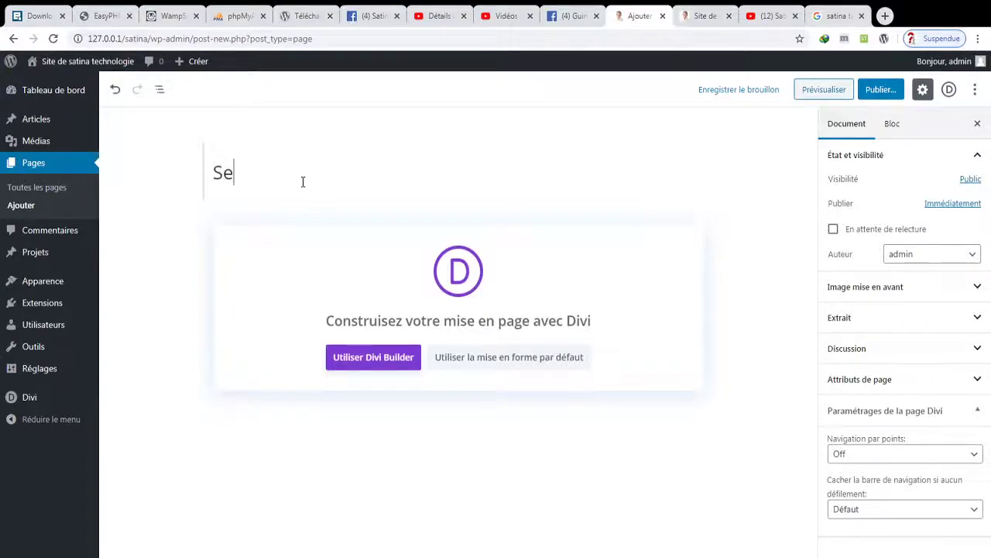
type("rvices")
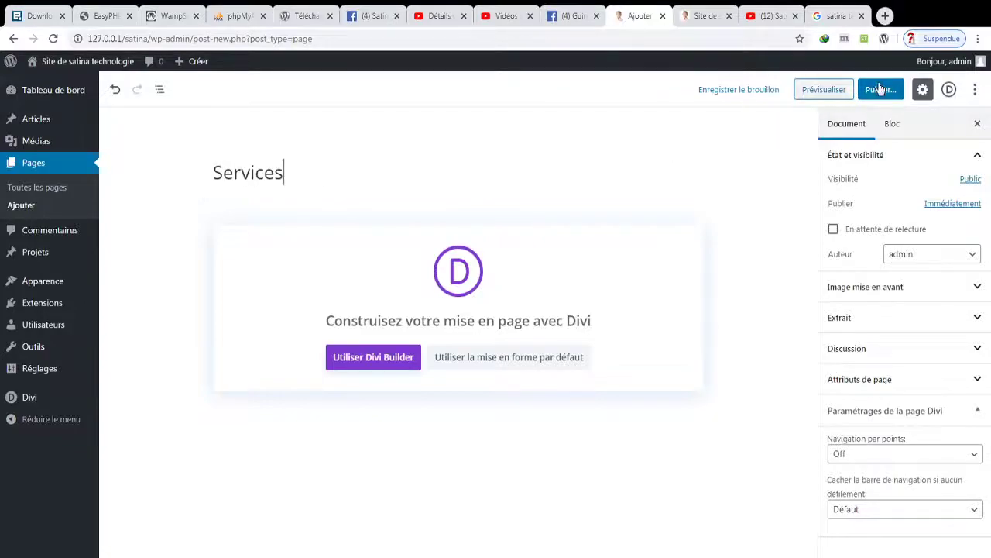
left_click(880, 89)
left_click(913, 92)
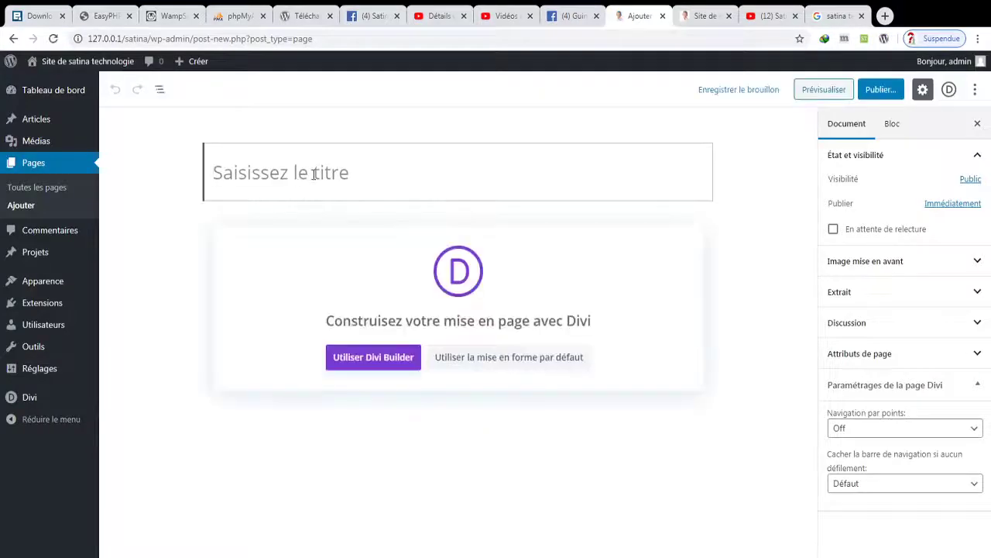
- Publish two more empty pages titled Contact and Catalogues
type("Contact")
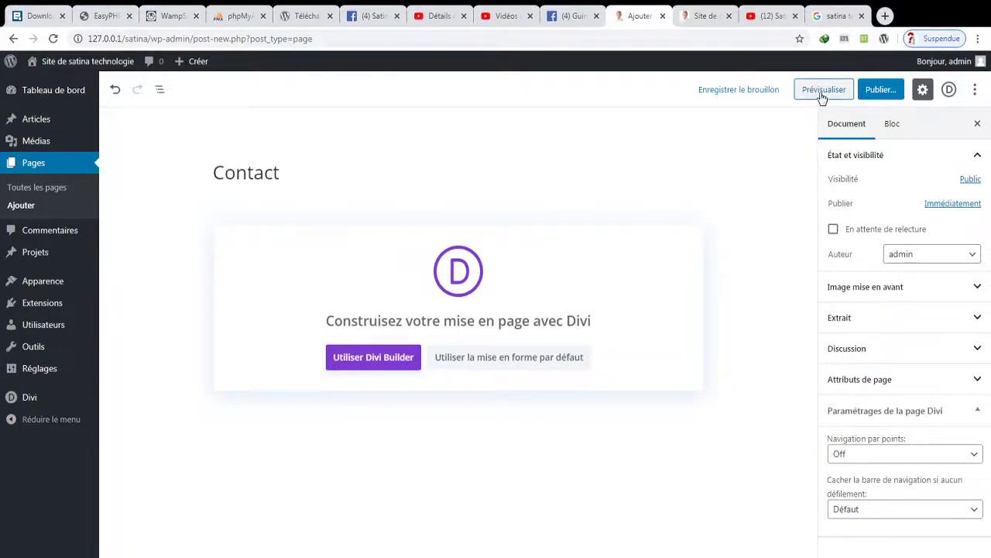
left_click(875, 92)
left_click(915, 90)
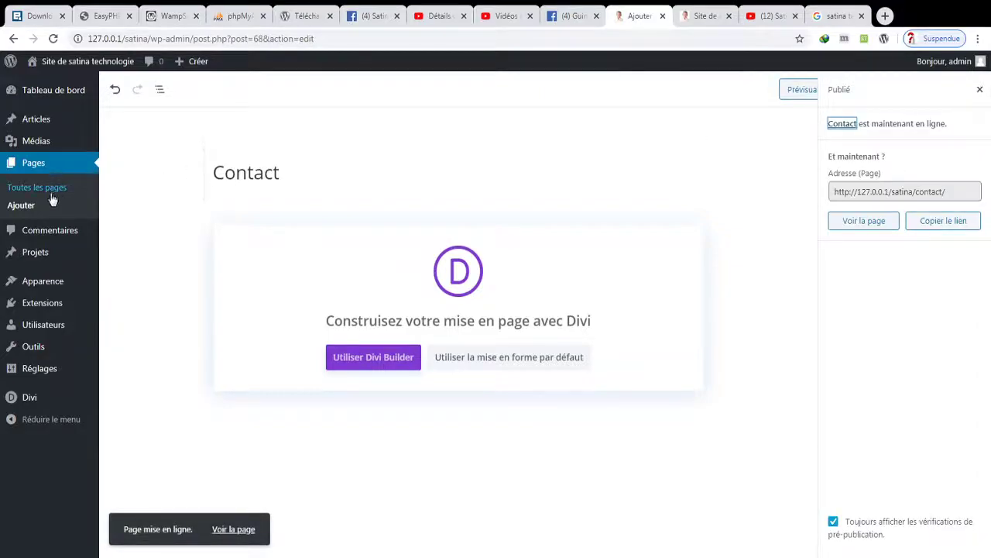
left_click(30, 204)
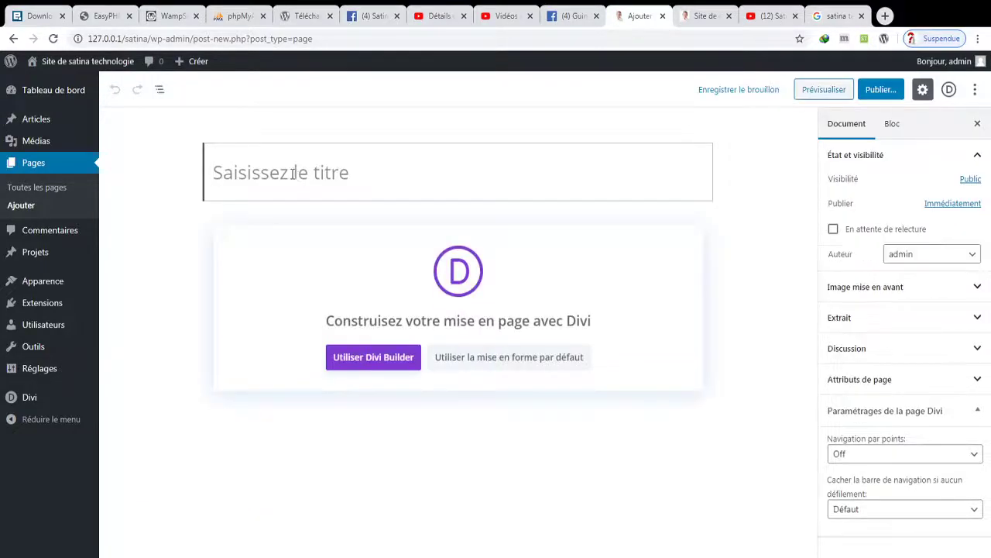
type("Catalogues")
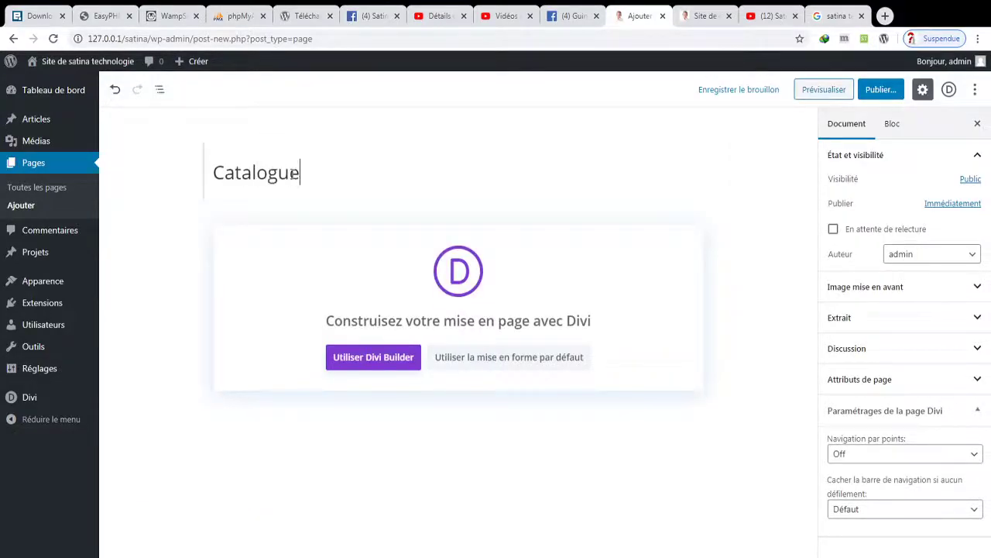
left_click(886, 93)
left_click(915, 96)
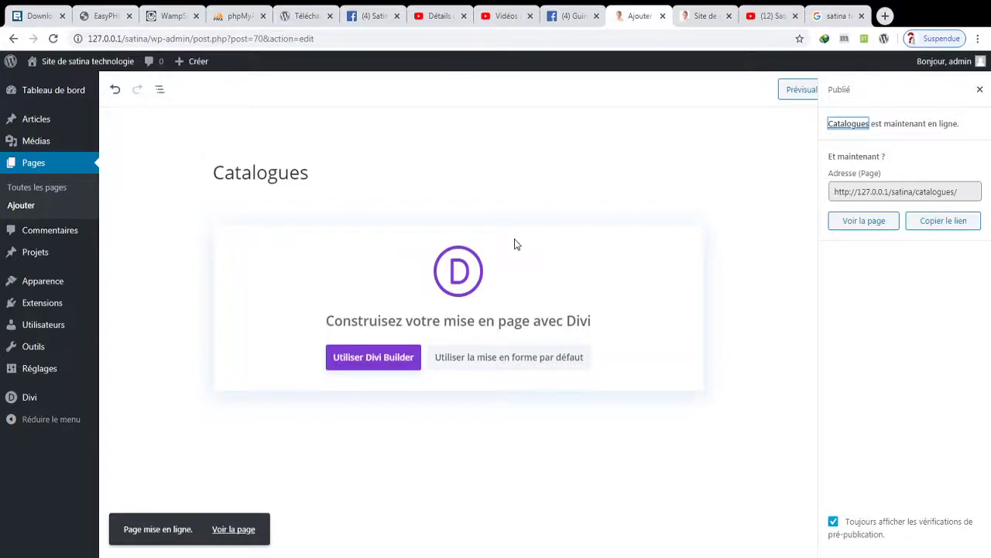
left_click(28, 205)
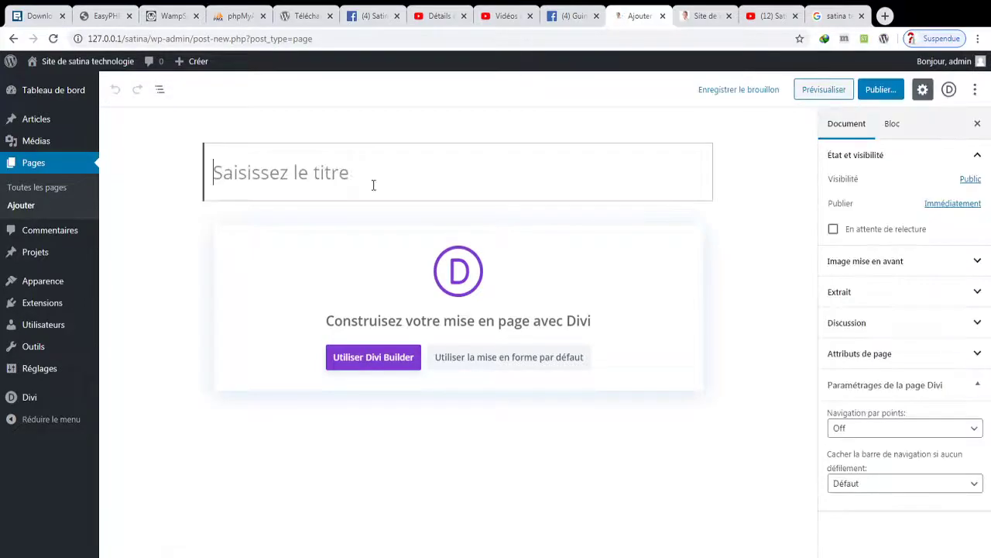
- Title the new page RDV and publish it
type("P")
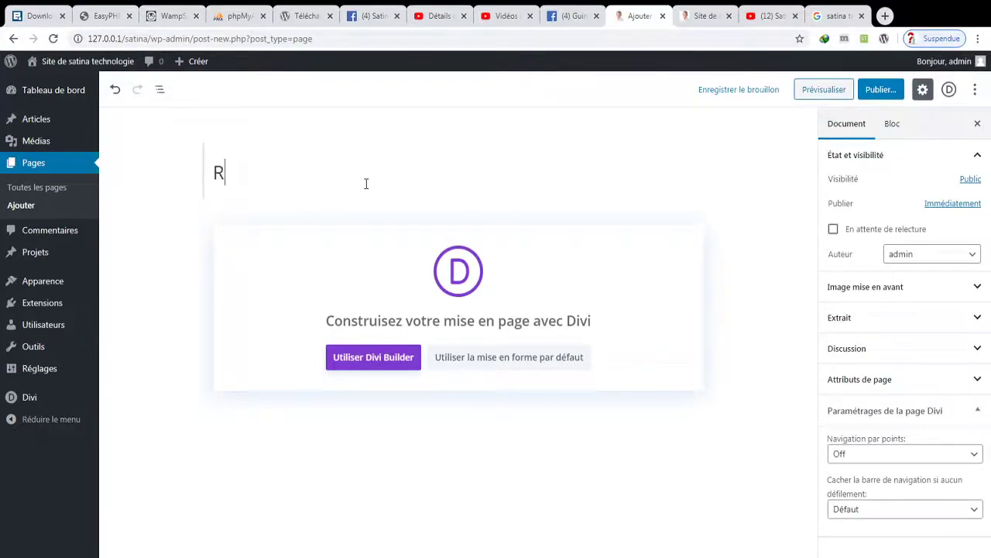
type("DV")
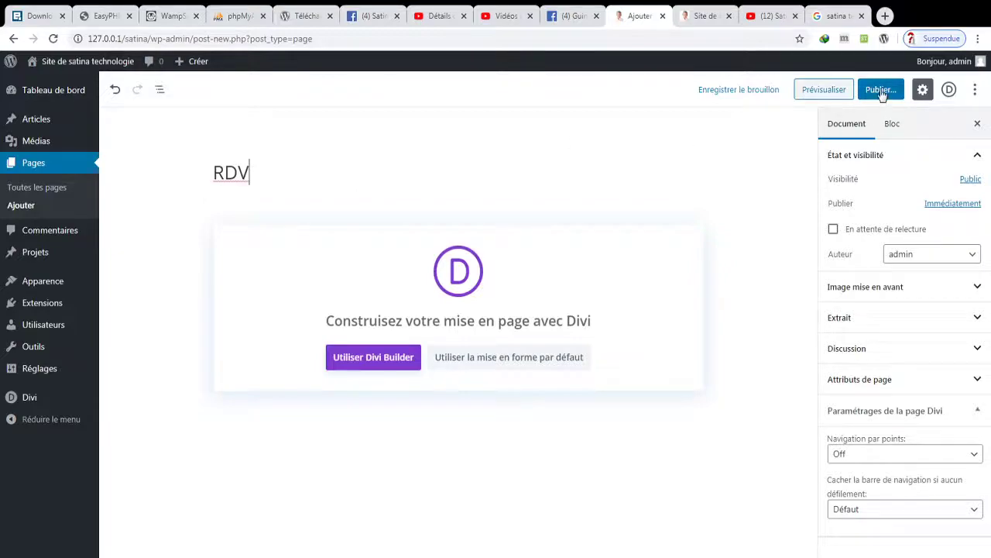
left_click(881, 90)
left_click(919, 90)
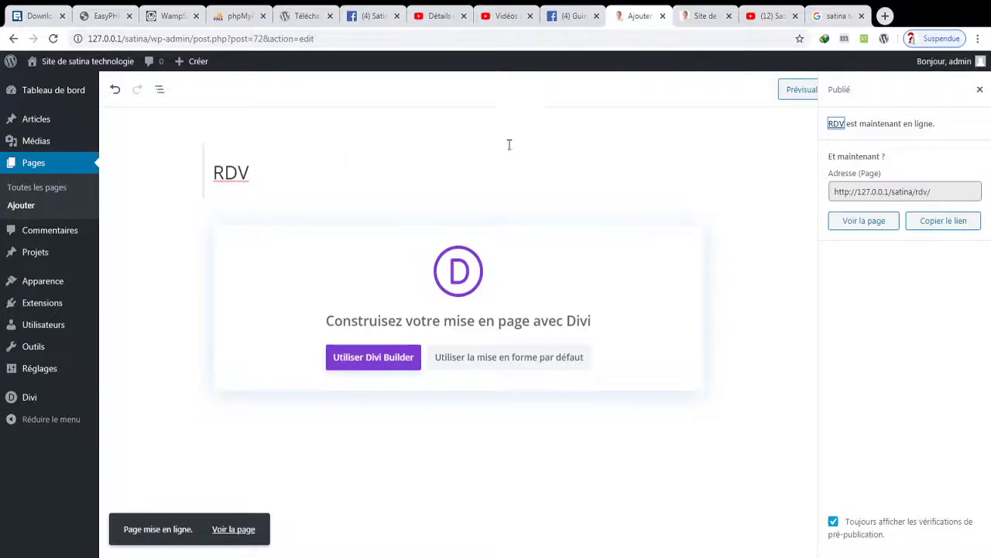
- Create and publish another empty page titled Commandes
left_click(13, 208)
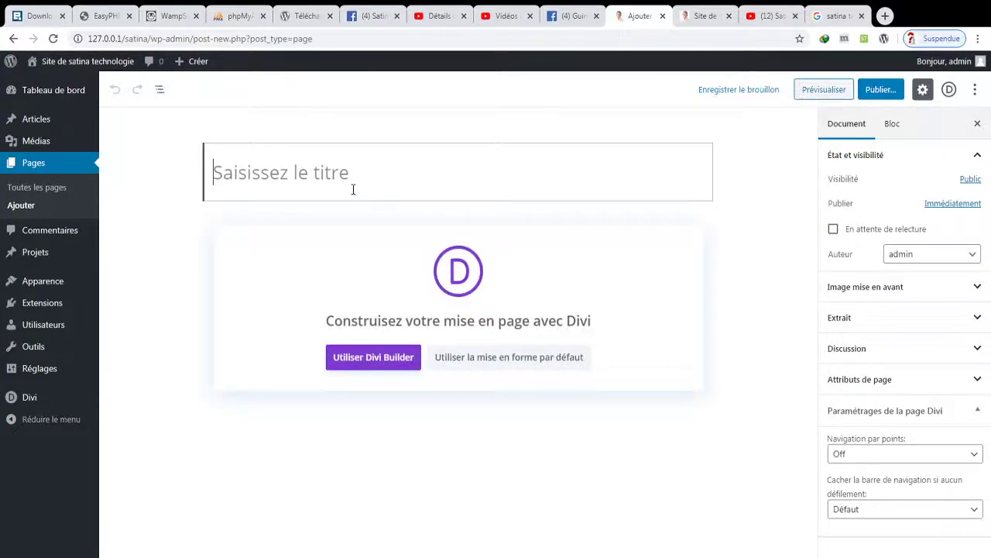
type("cOMM")
key("BackSpace")
key("BackSpace")
key("BackSpace")
key("BackSpace")
type("Co")
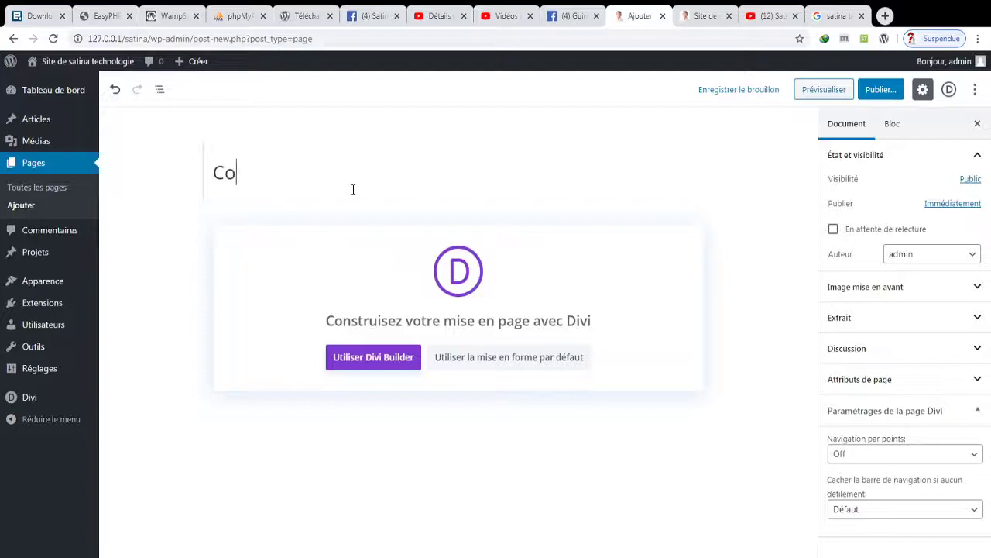
type("mmandes")
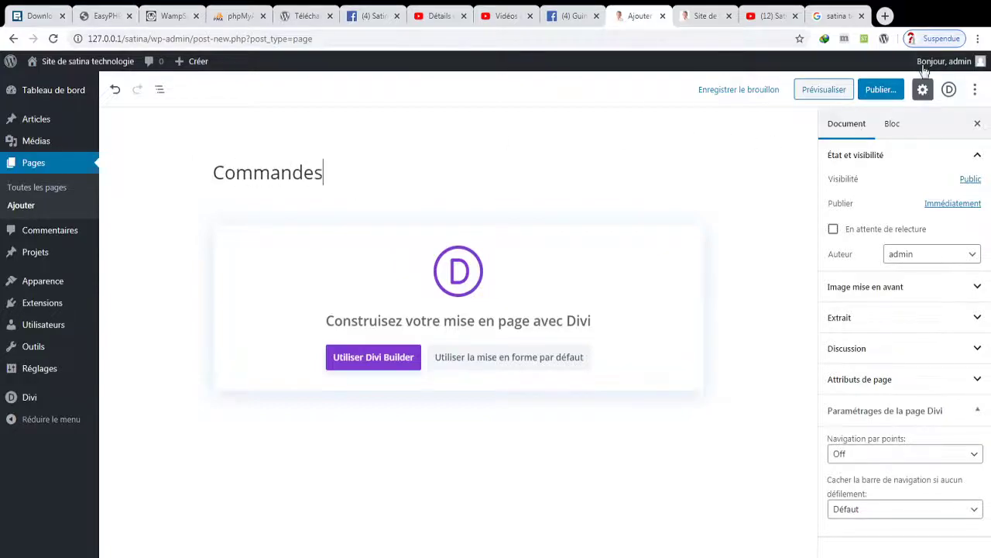
left_click(865, 97)
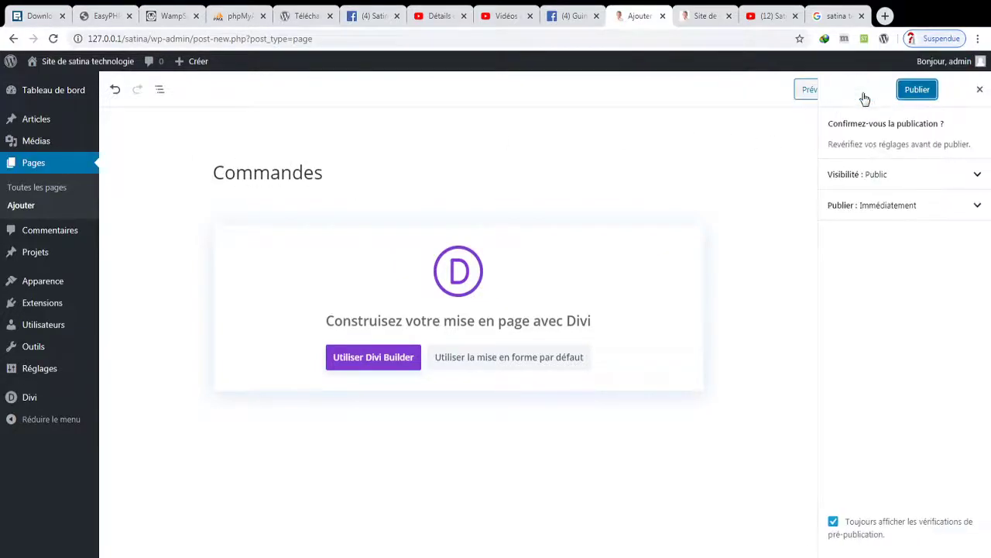
left_click(904, 95)
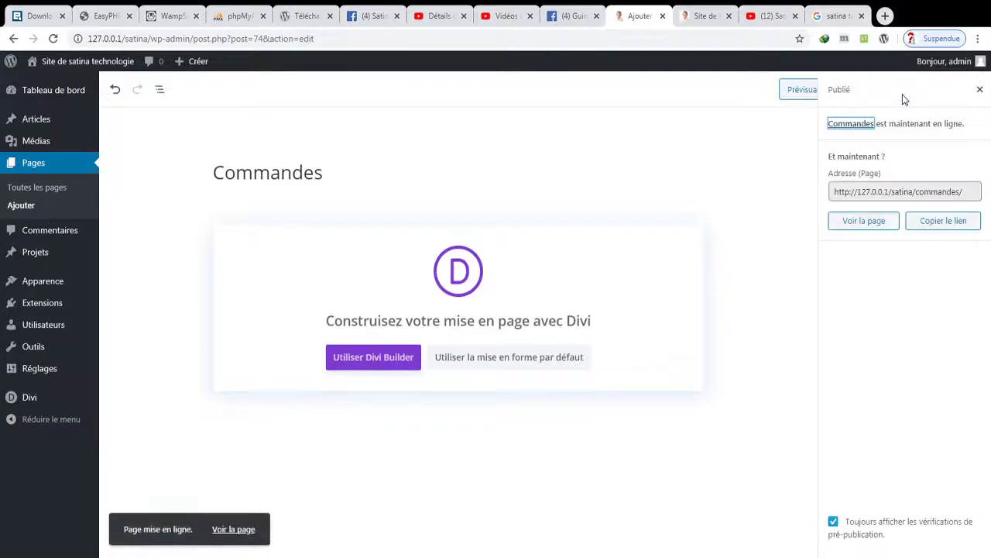
mouse_move(53, 292)
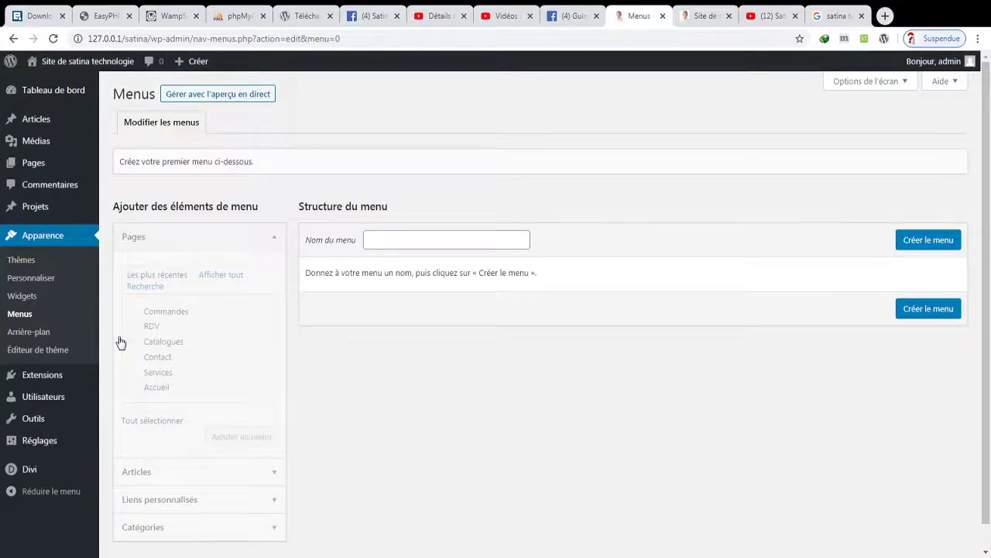
- Create a new menu named Menu Principal
left_click(376, 239)
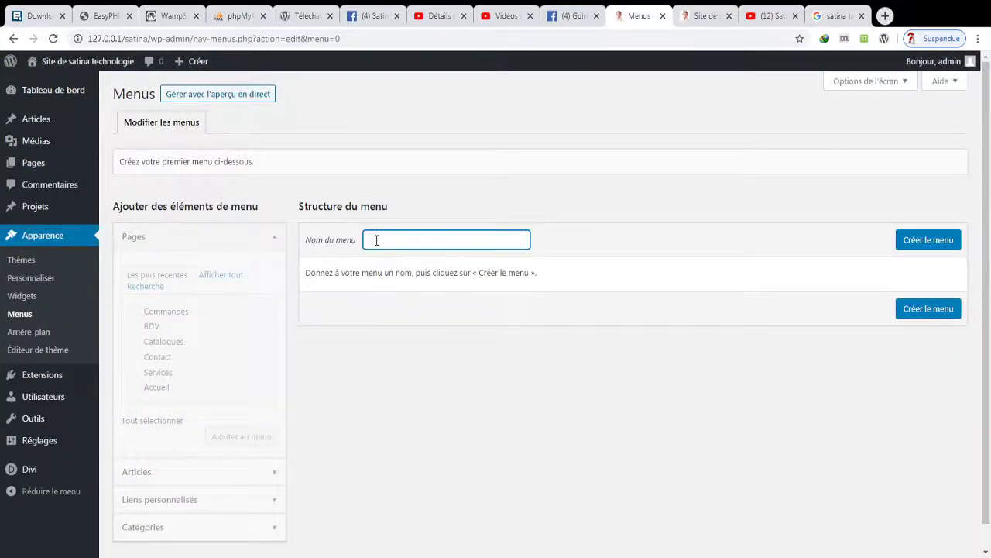
left_click(458, 279)
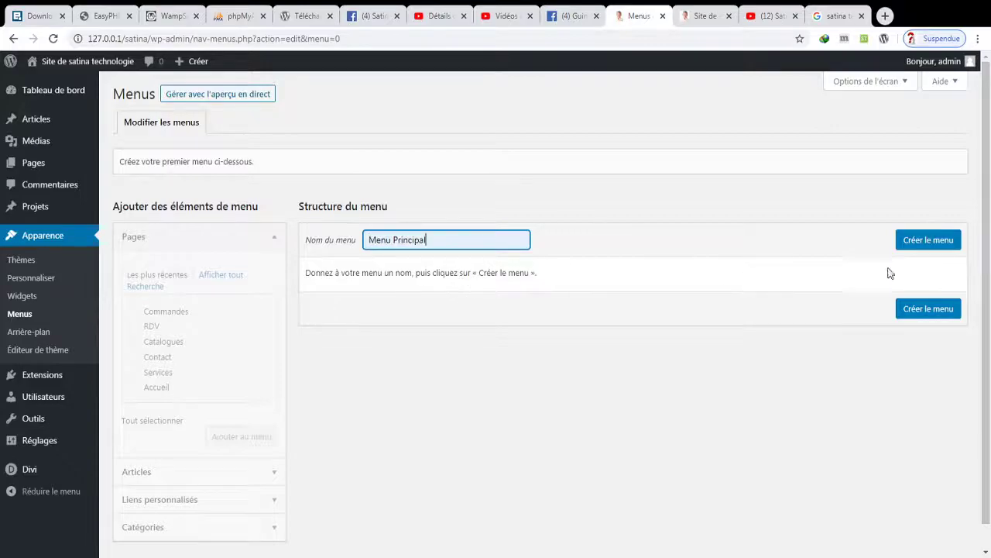
left_click(951, 240)
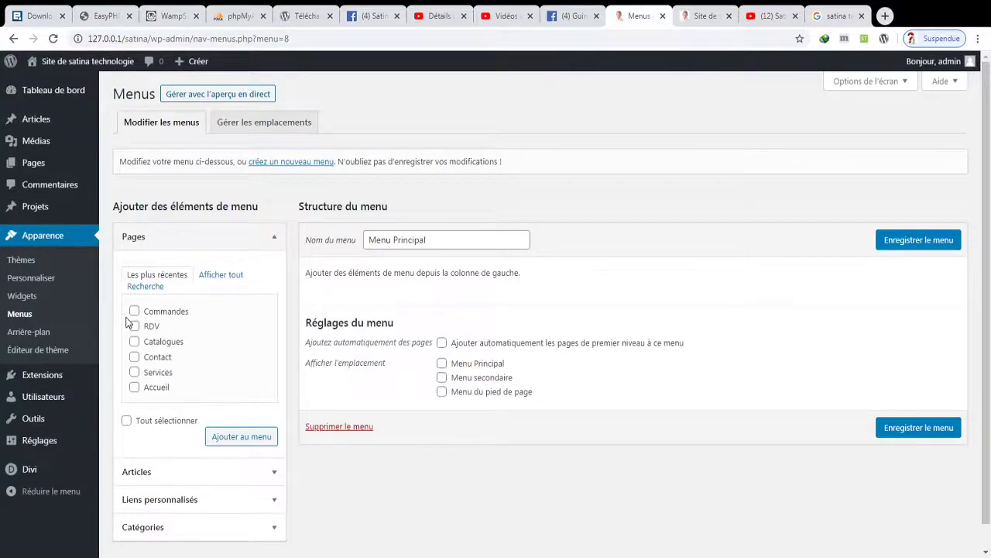
- Add all six pages, from Services to Accueil, to Menu Principal
left_click(134, 372)
left_click(134, 342)
left_click(134, 326)
left_click(134, 311)
left_click(134, 356)
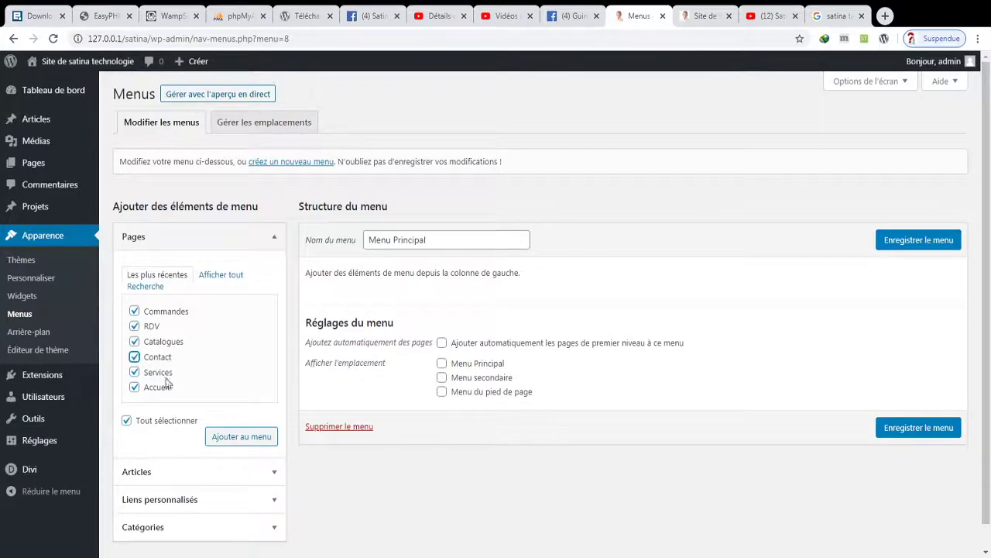
left_click(226, 437)
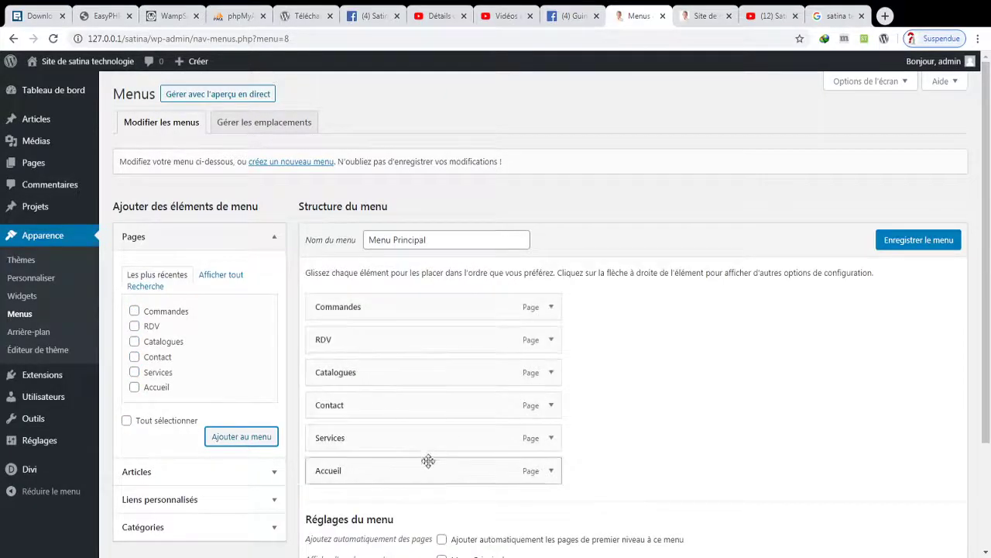
- Order the menu as Accueil, Services, RDV, Commandes, Catalogues, Contact and save it
left_click_drag(405, 470, 348, 288)
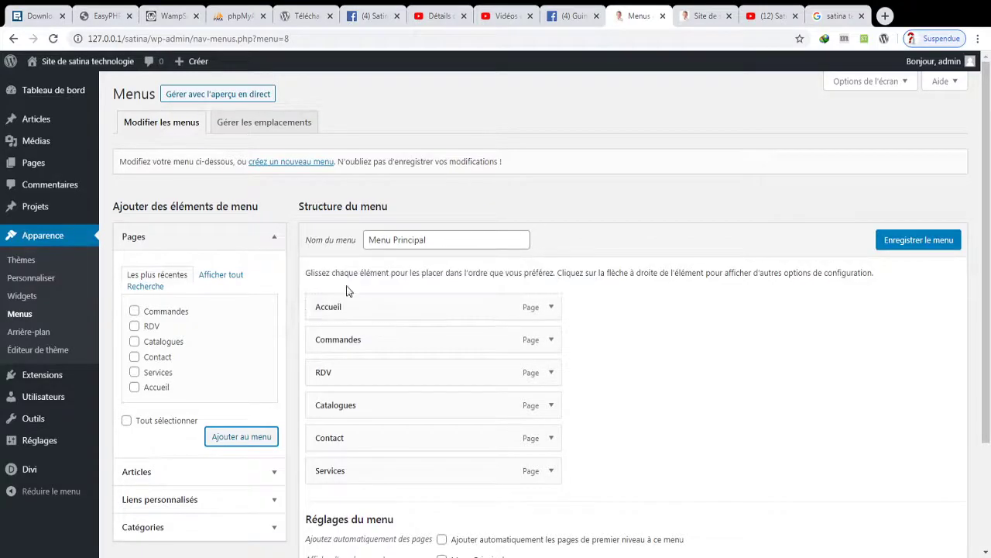
left_click_drag(346, 338, 347, 387)
left_click_drag(342, 433, 323, 346)
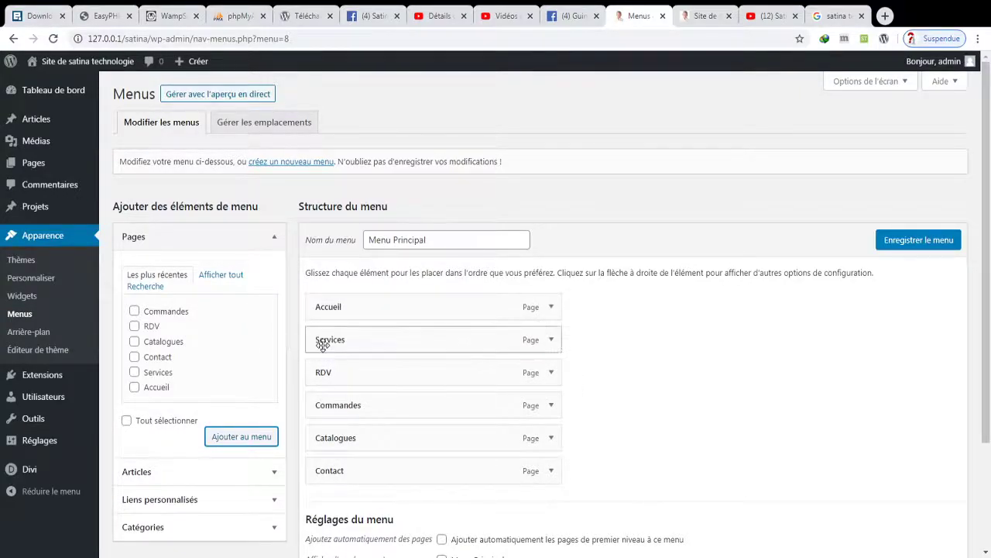
left_click(942, 246)
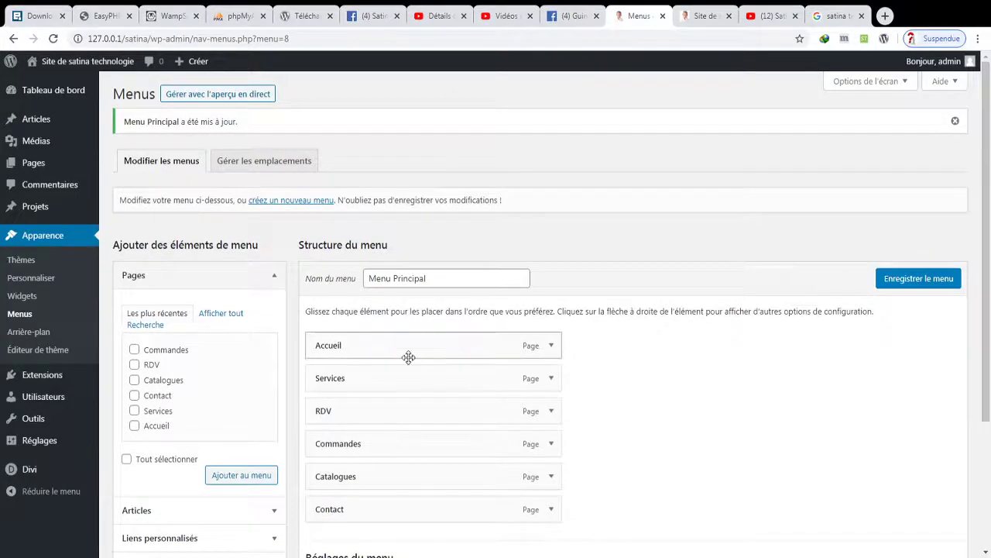
left_click_drag(357, 378, 414, 403)
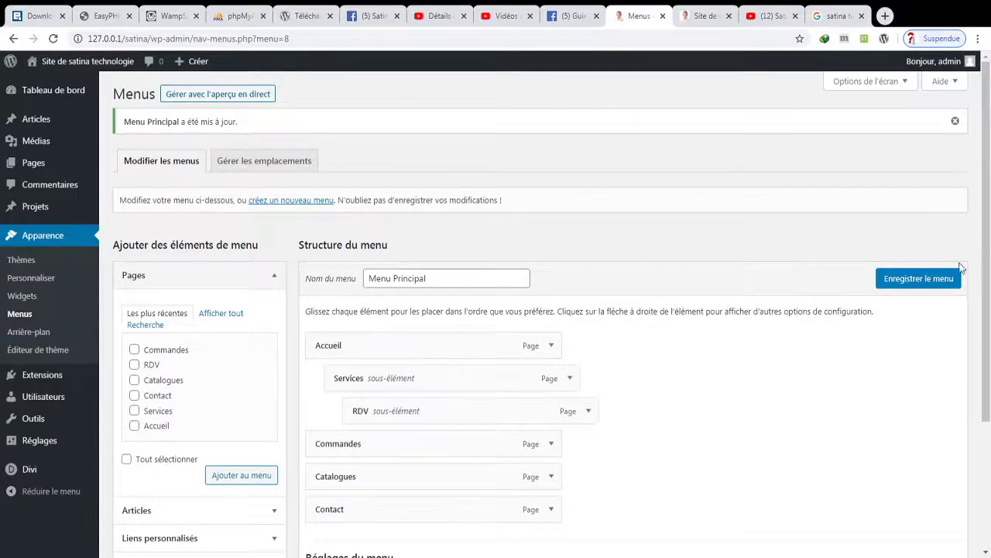
left_click_drag(430, 385, 403, 410)
- Assign the menu to the Menu Principal display location and save it
scroll(620, 387, "down", 3)
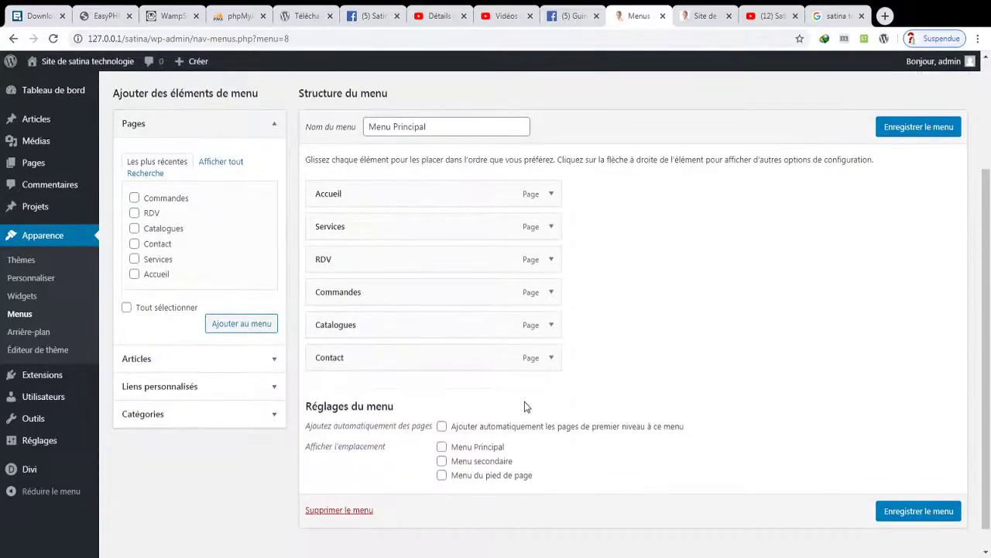
left_click(464, 452)
left_click(904, 511)
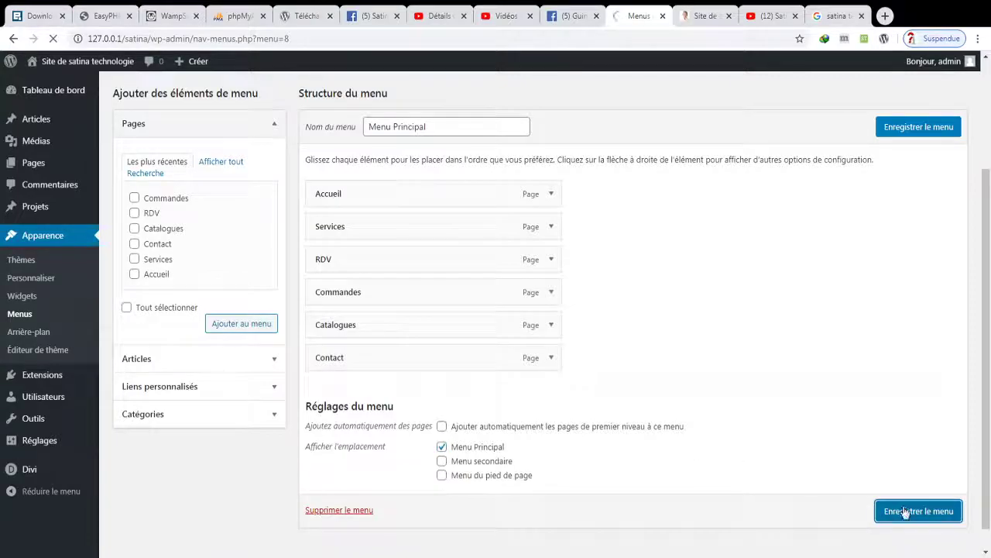
left_click(729, 13)
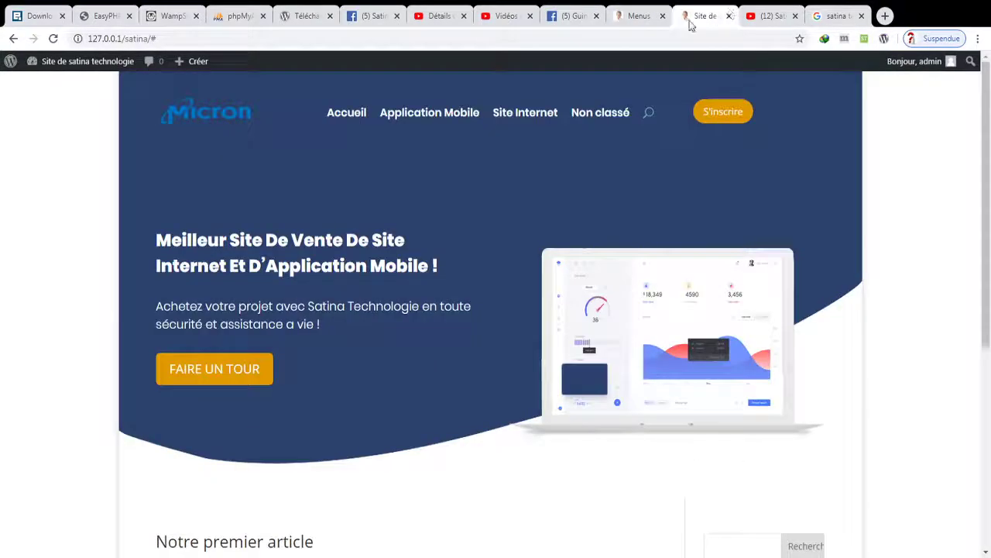
- Reload the site to confirm the header shows all six menu pages, then return to Menus
left_click(52, 39)
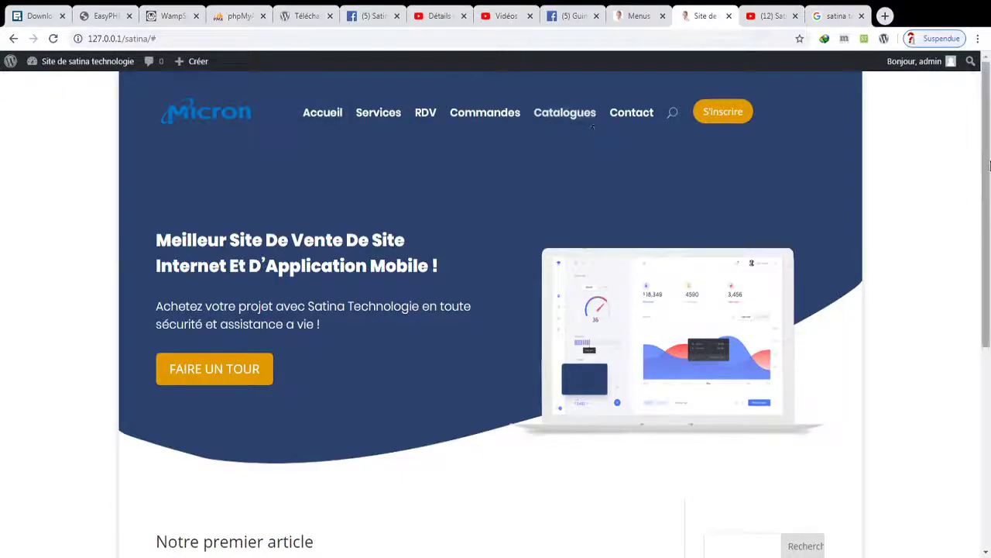
left_click_drag(990, 165, 862, 138)
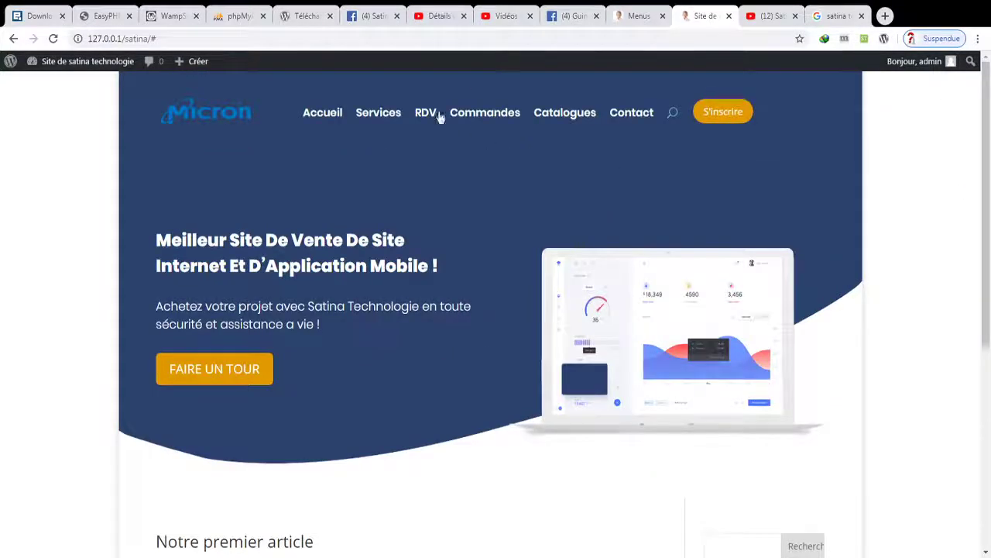
left_click(637, 15)
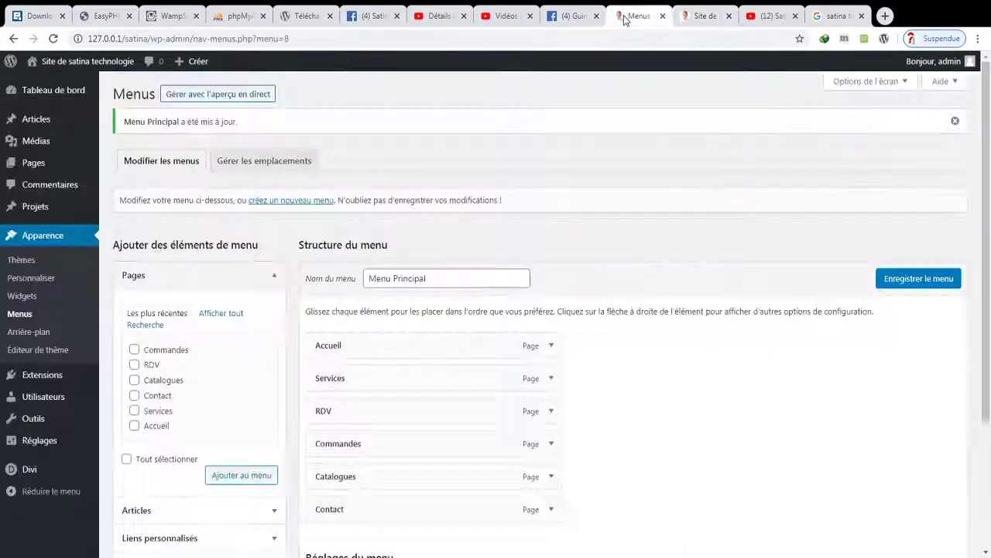
- Set the Reading settings to a static front page using Accueil and save them
mouse_move(48, 442)
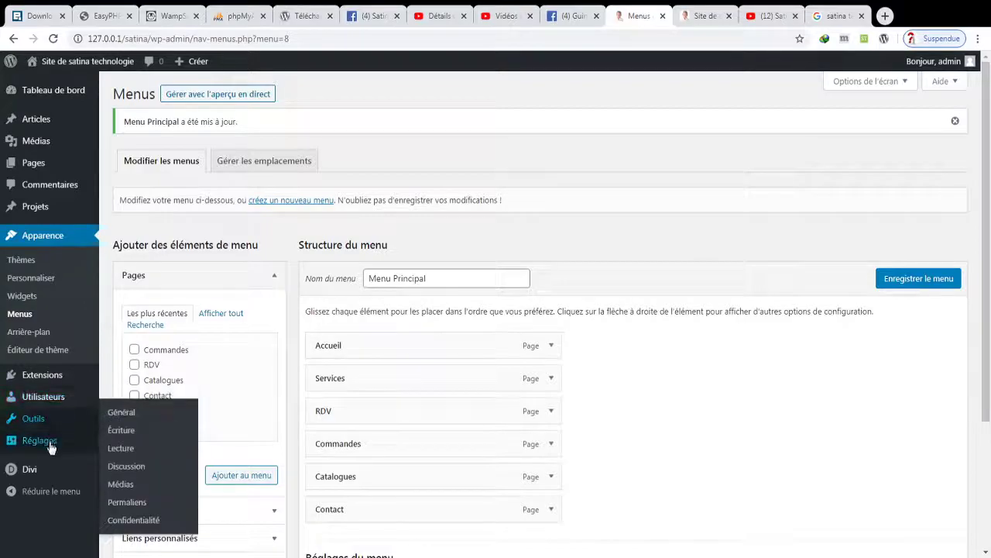
left_click(121, 454)
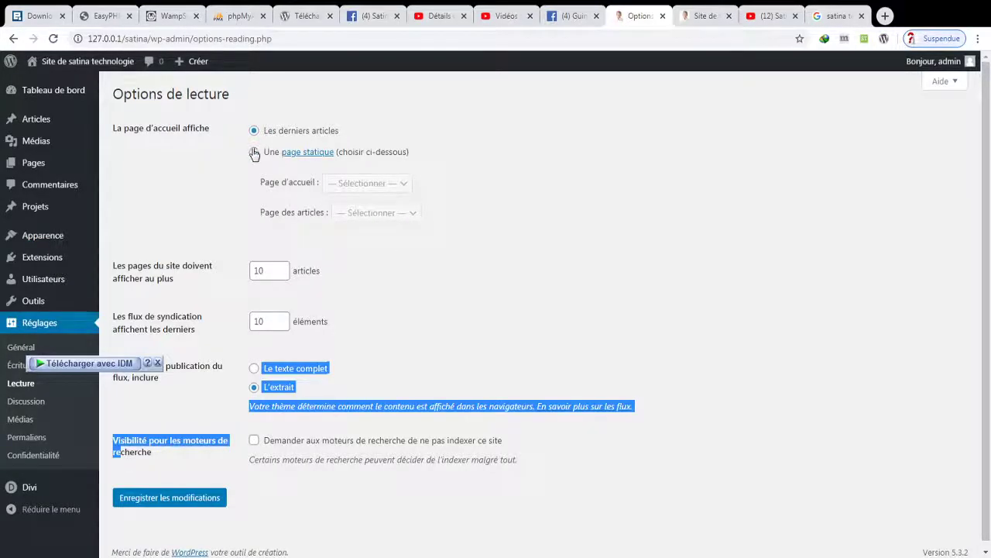
left_click(254, 152)
left_click(338, 185)
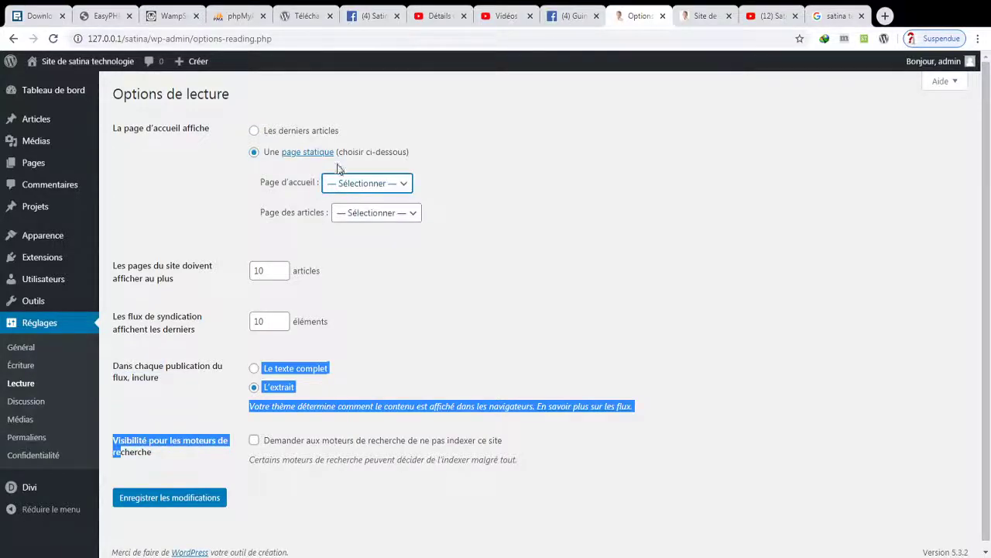
left_click(345, 211)
left_click(505, 316)
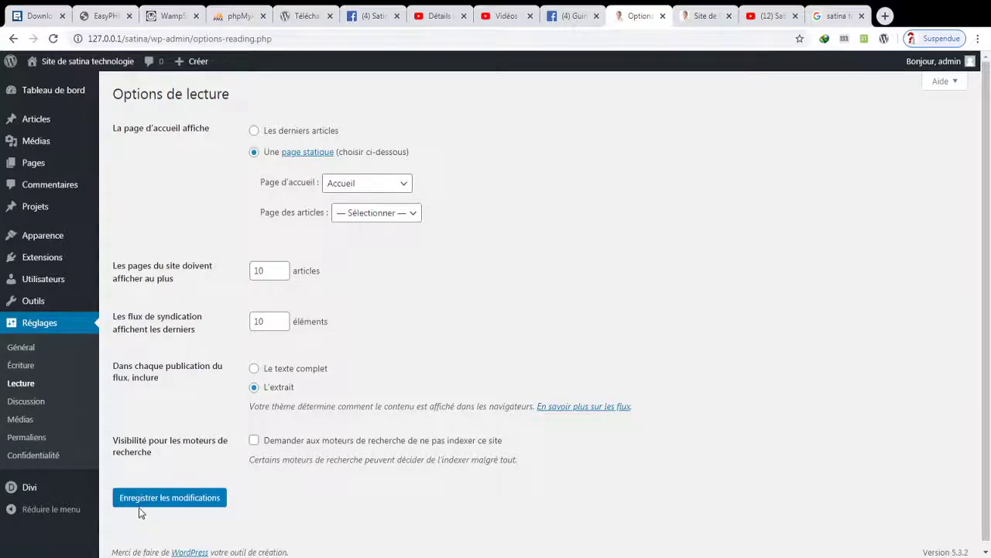
left_click(141, 503)
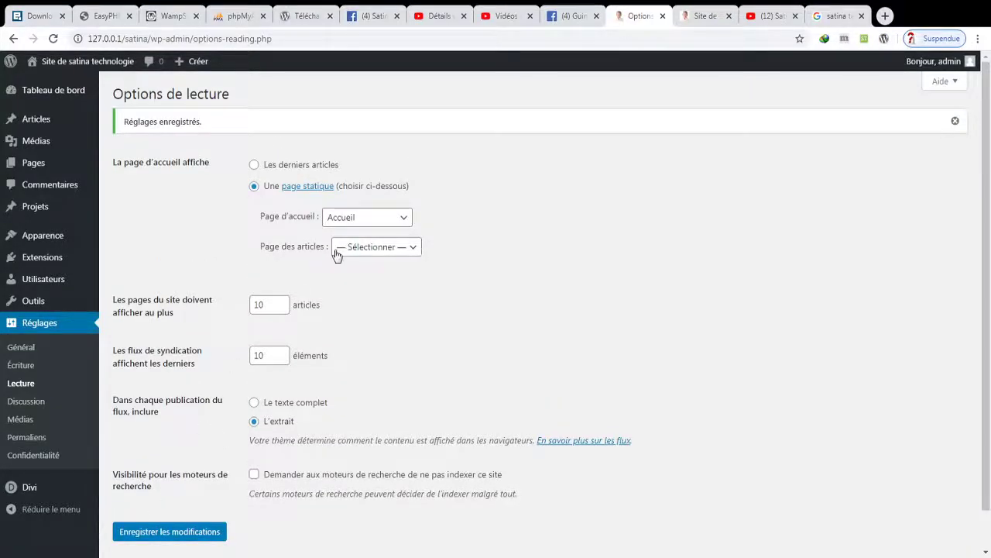
left_click(706, 15)
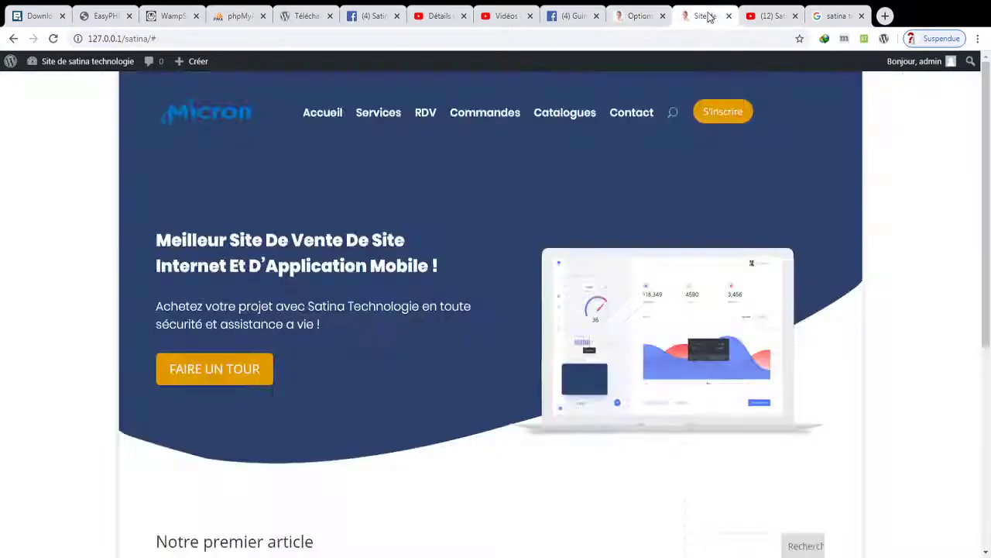
- Reload the site and confirm the home address now opens the Accueil page
left_click(53, 38)
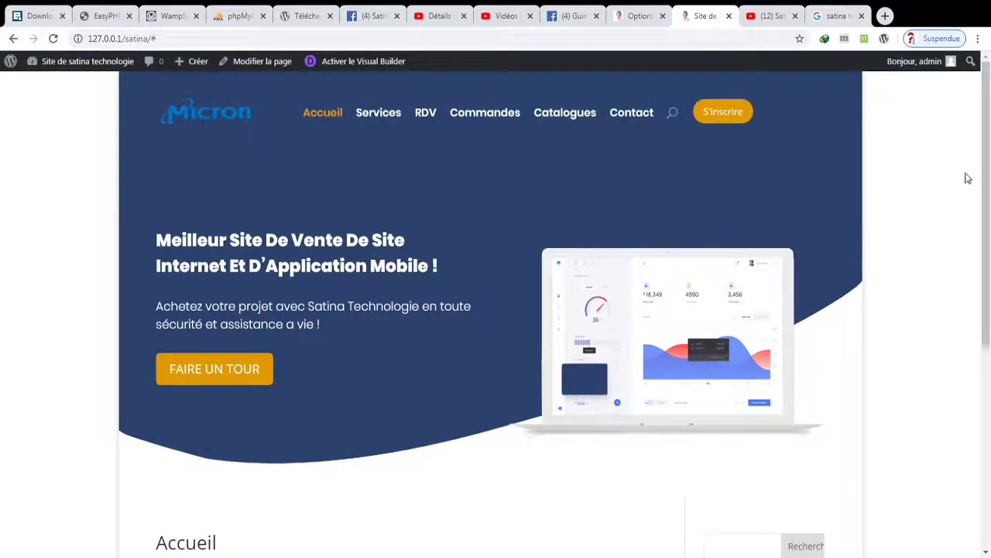
scroll(968, 348, "down", 5)
scroll(969, 436, "up", 5)
left_click(364, 112)
left_click(359, 67)
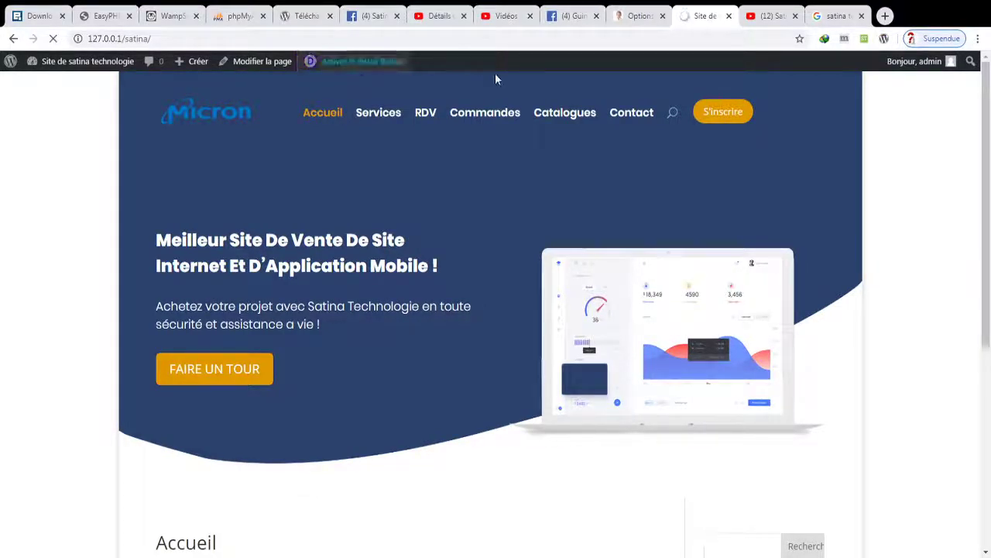
- Start building the Accueil page from a blank layout, above the dark blue footer
left_click_drag(990, 145, 969, 305)
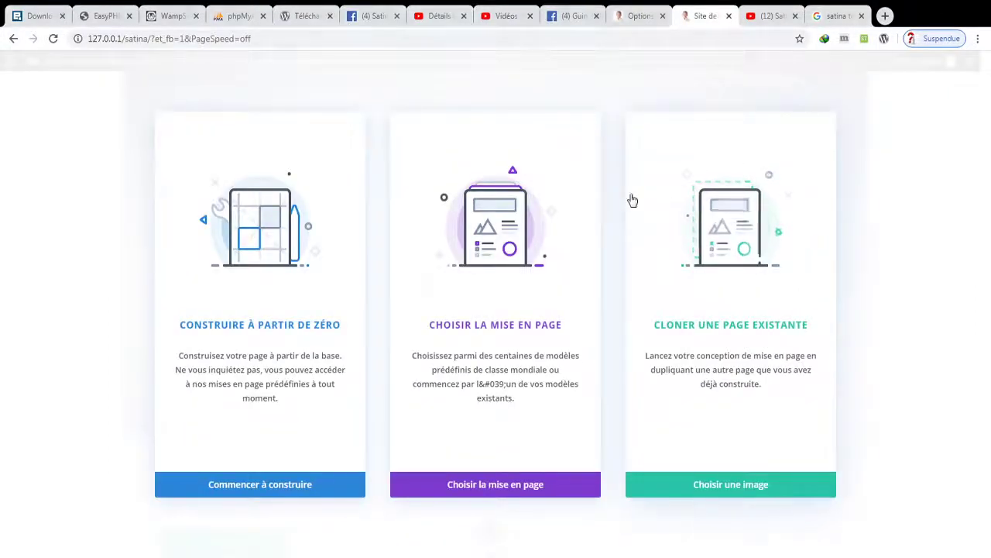
left_click(281, 485)
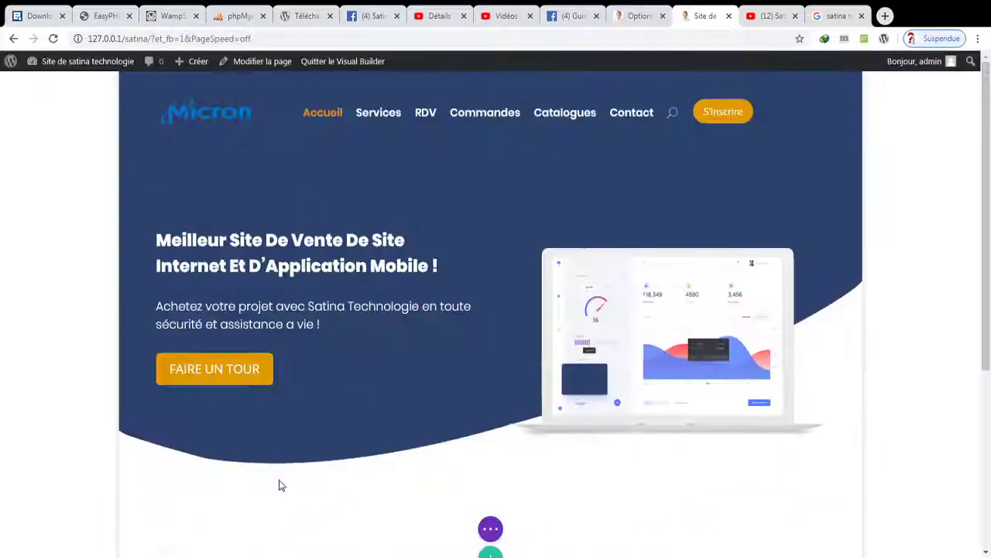
scroll(692, 493, "down", 3)
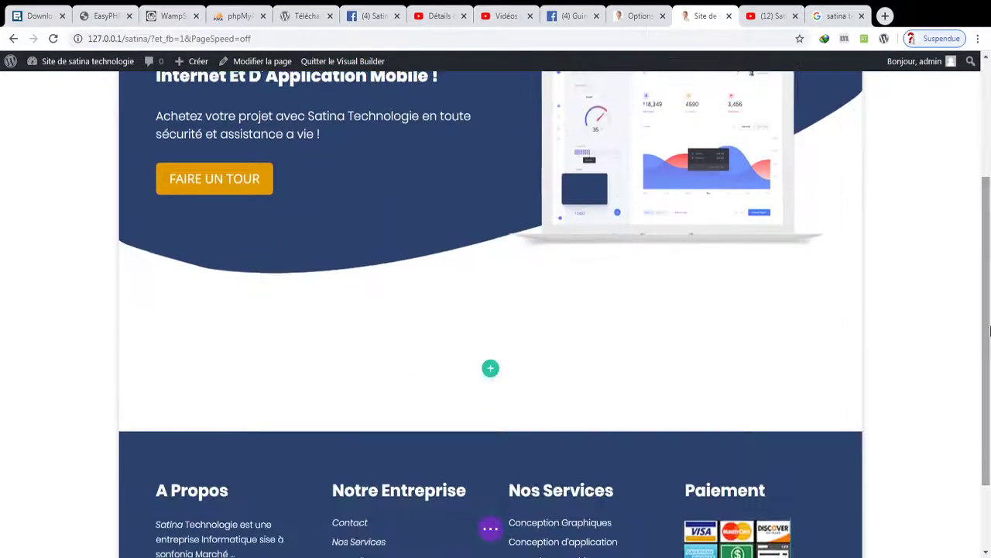
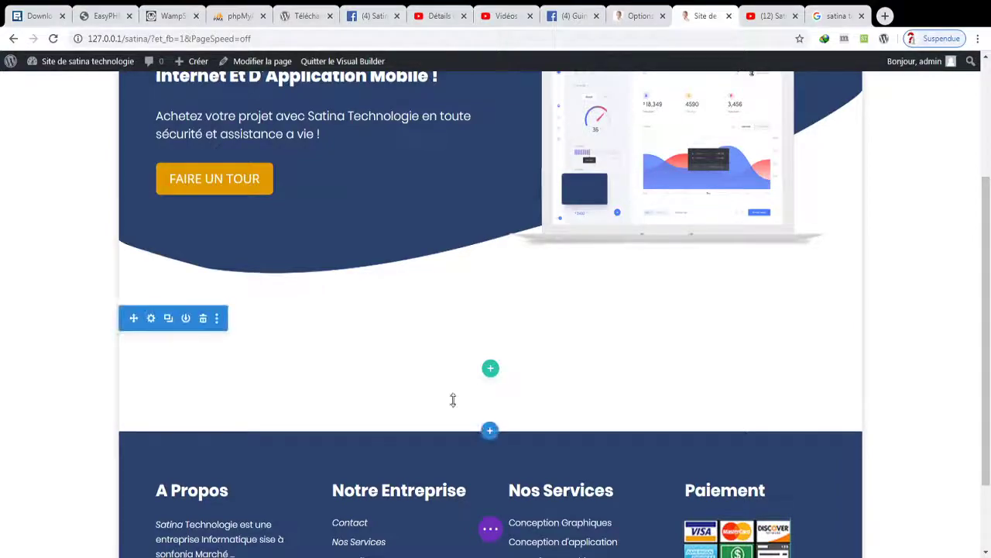
- Add a three-column row to the empty section and put a Résumé module, found via 'rés', in column one
left_click(490, 370)
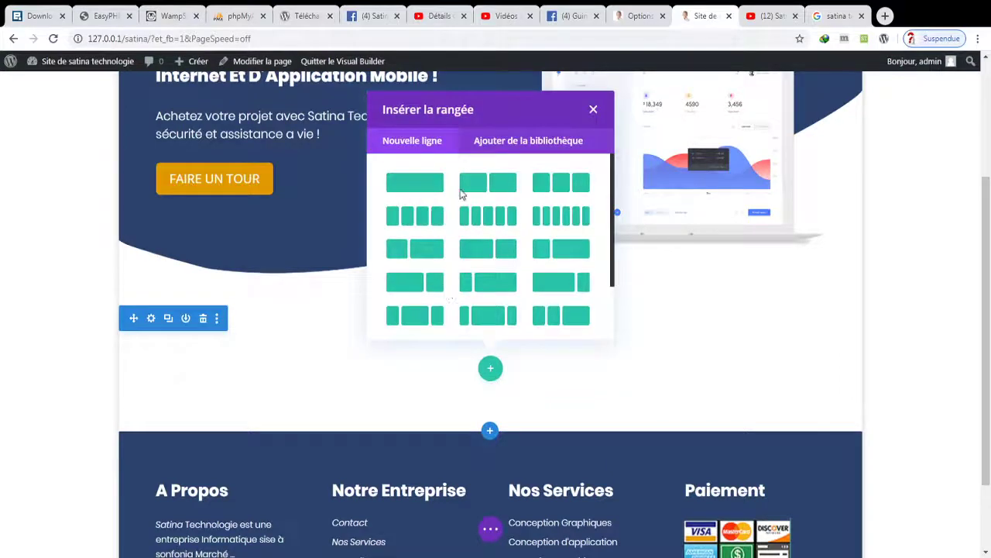
left_click(544, 186)
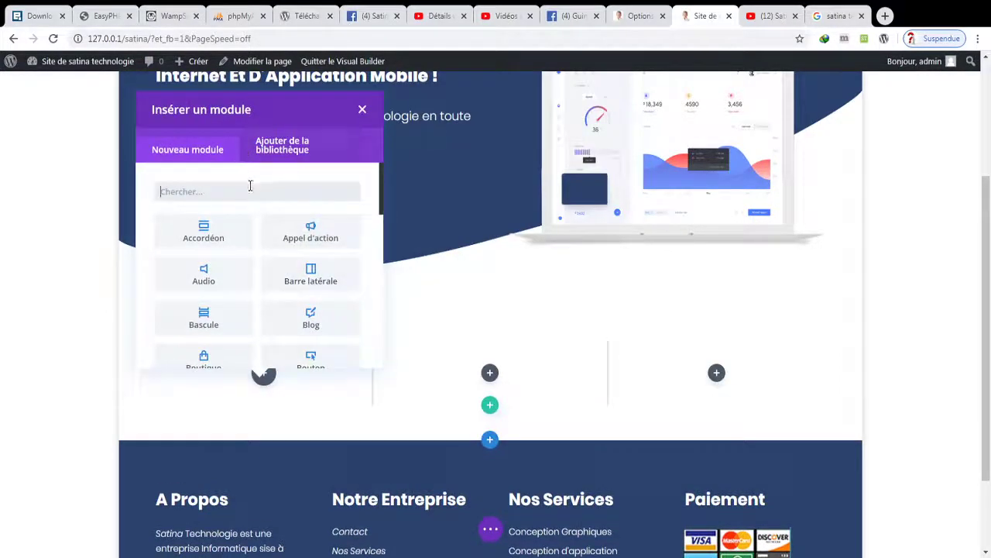
type("rés")
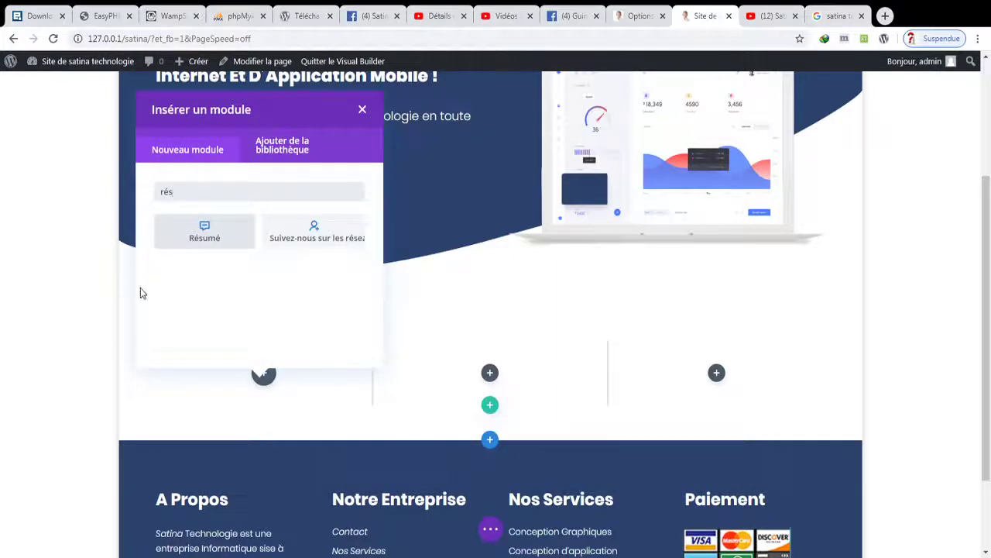
left_click(219, 222)
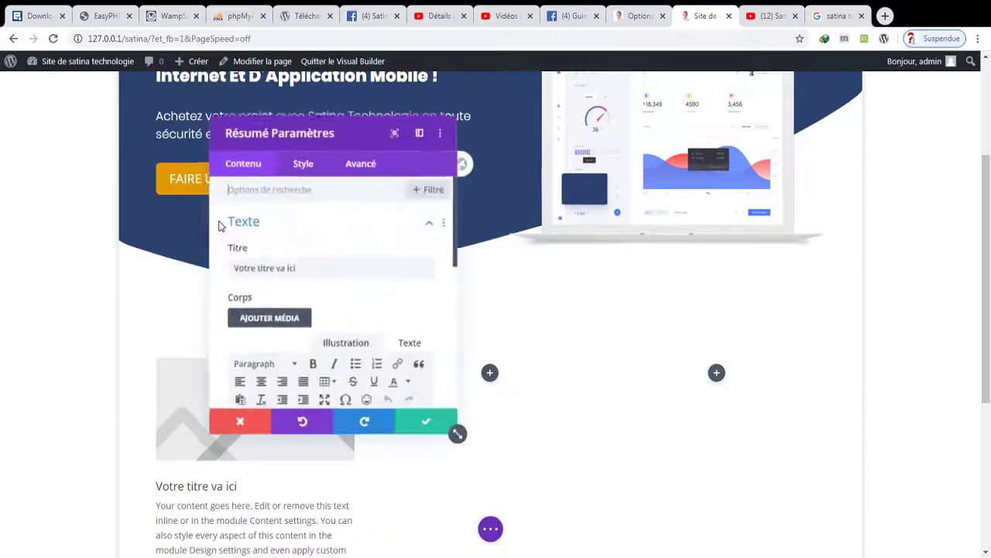
- Retitle the Résumé module 'Plusieurs developpeurs' and delete its placeholder body text
triple_click(345, 268)
key("BackSpace")
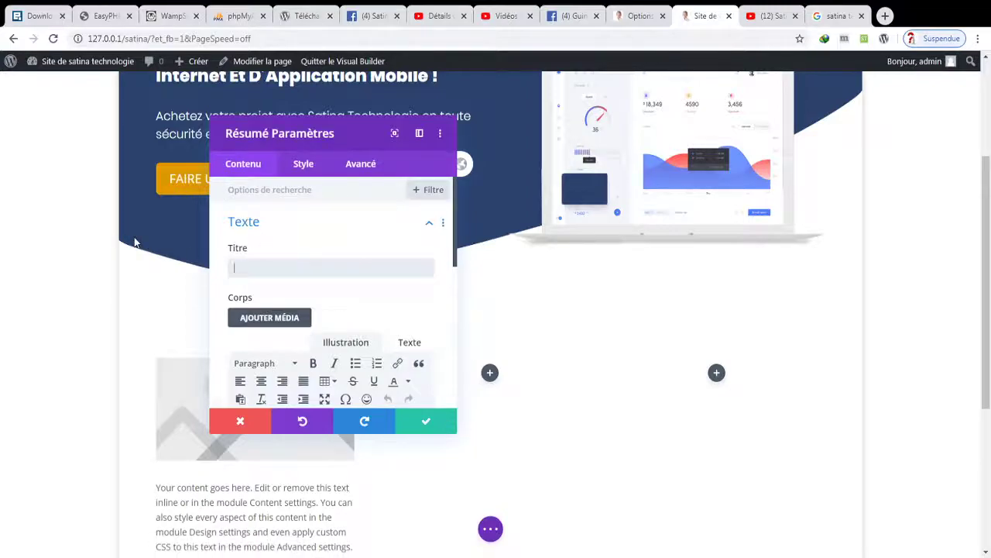
type("Plusieur")
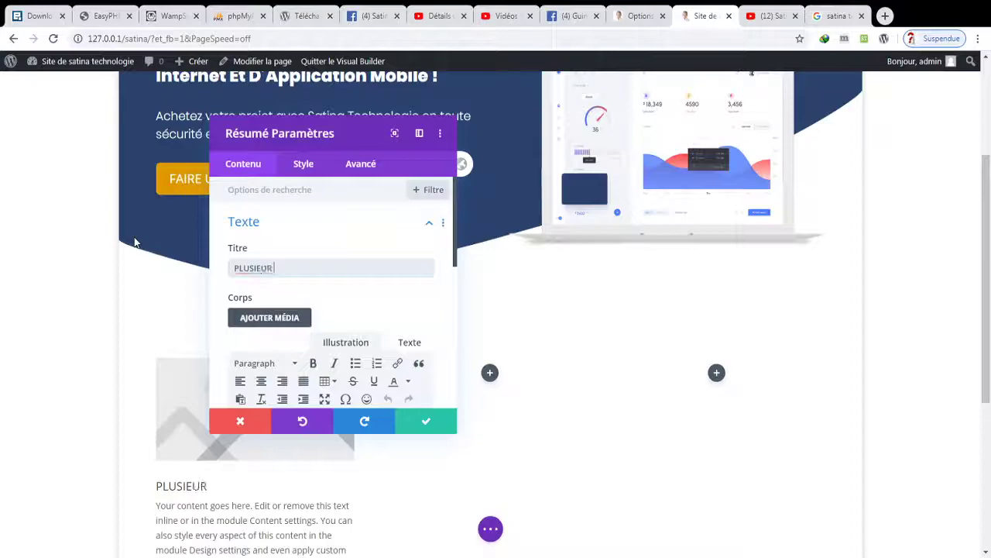
type("s developpeurs")
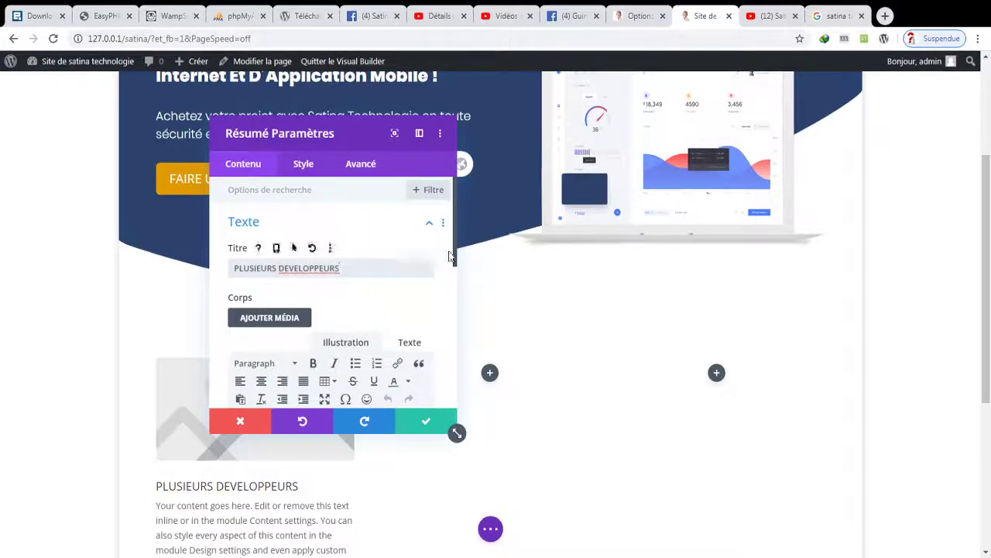
left_click_drag(452, 259, 455, 346)
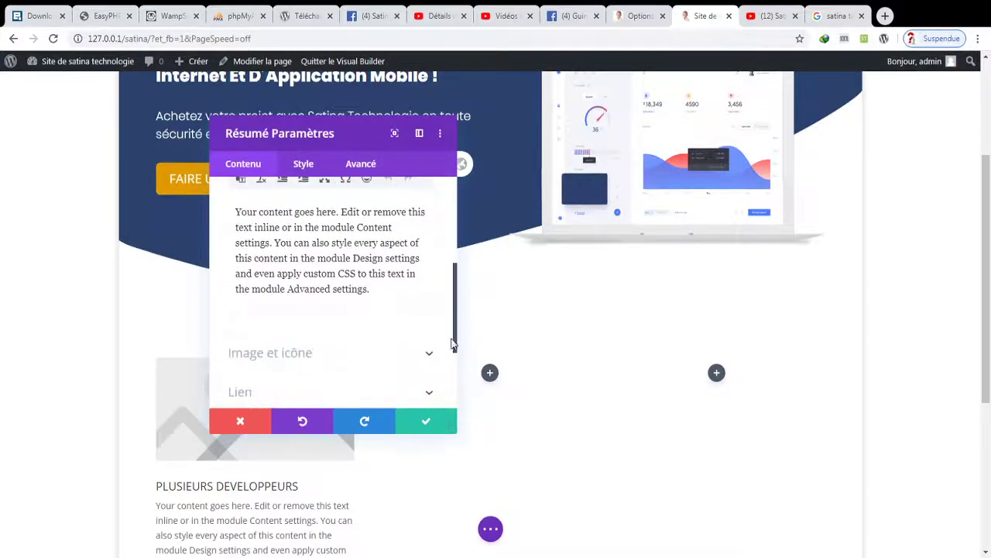
left_click_drag(374, 291, 219, 207)
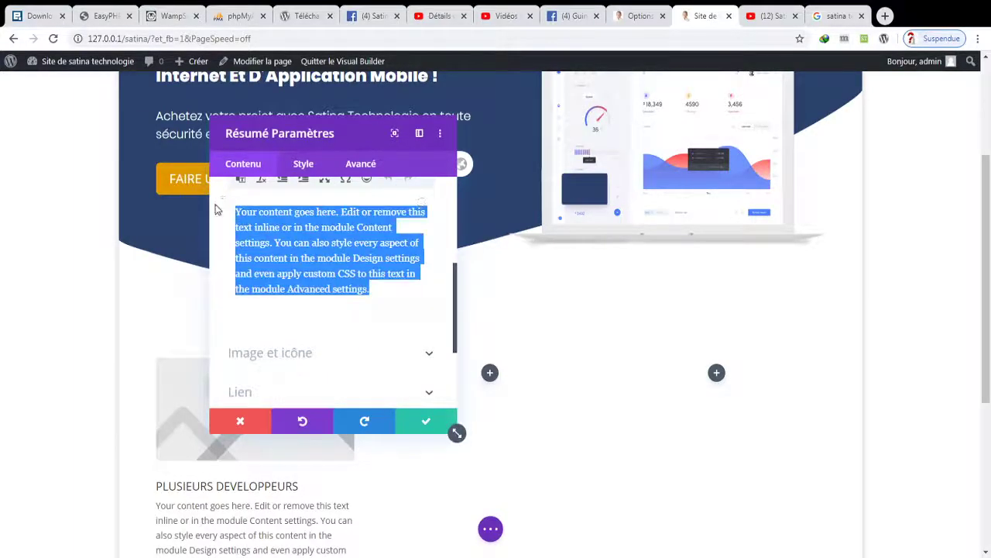
key("BackSpace")
- Set the module's image to the coding-screen illustration from the media library
left_click(307, 282)
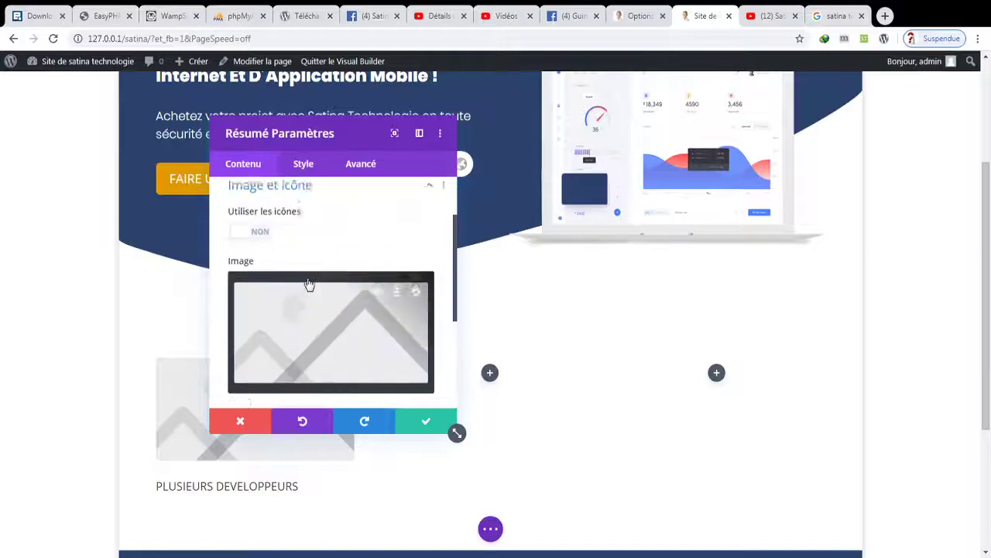
left_click(300, 316)
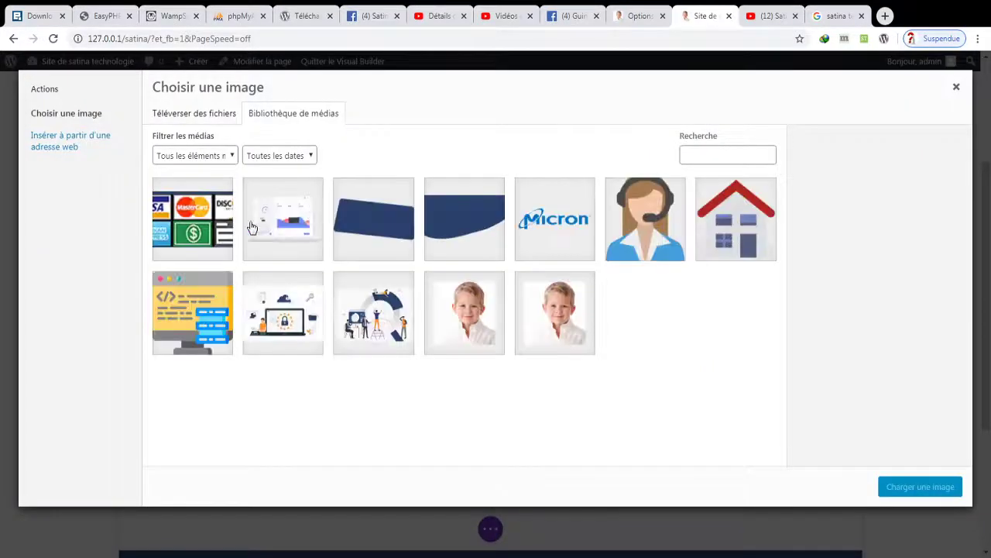
left_click(207, 302)
left_click(949, 486)
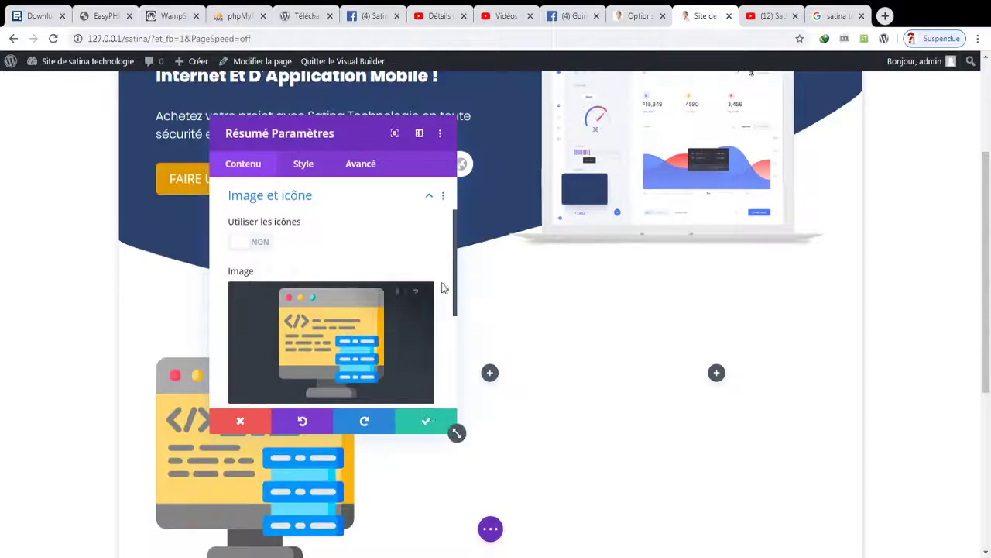
left_click_drag(455, 288, 457, 380)
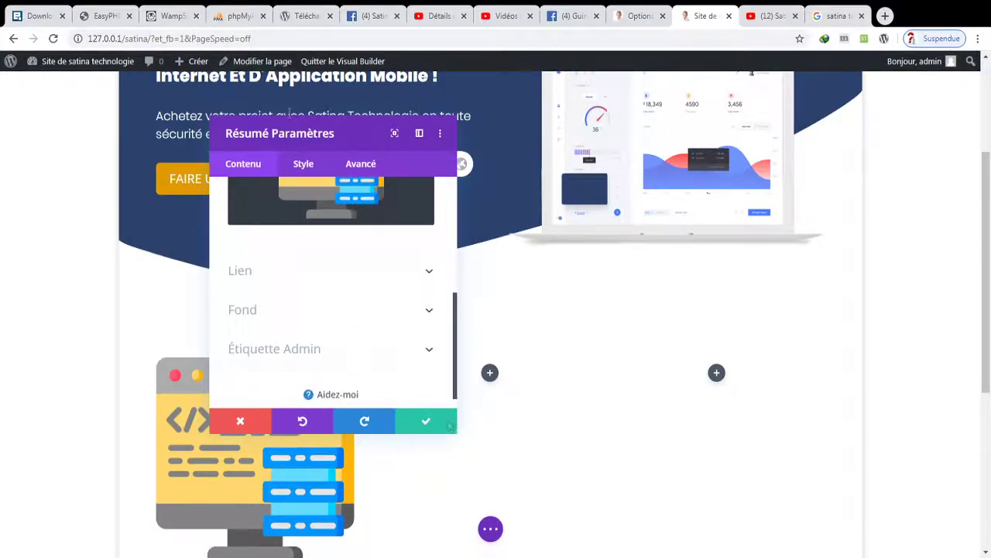
left_click_drag(987, 286, 988, 401)
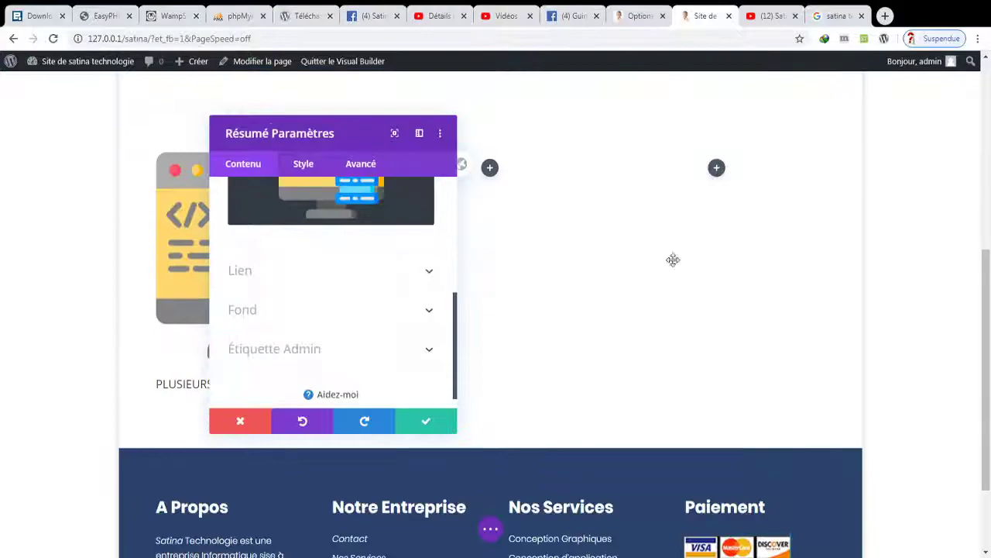
left_click_drag(317, 159, 763, 185)
- Shrink the module's image to a 50% maximum width
left_click(750, 192)
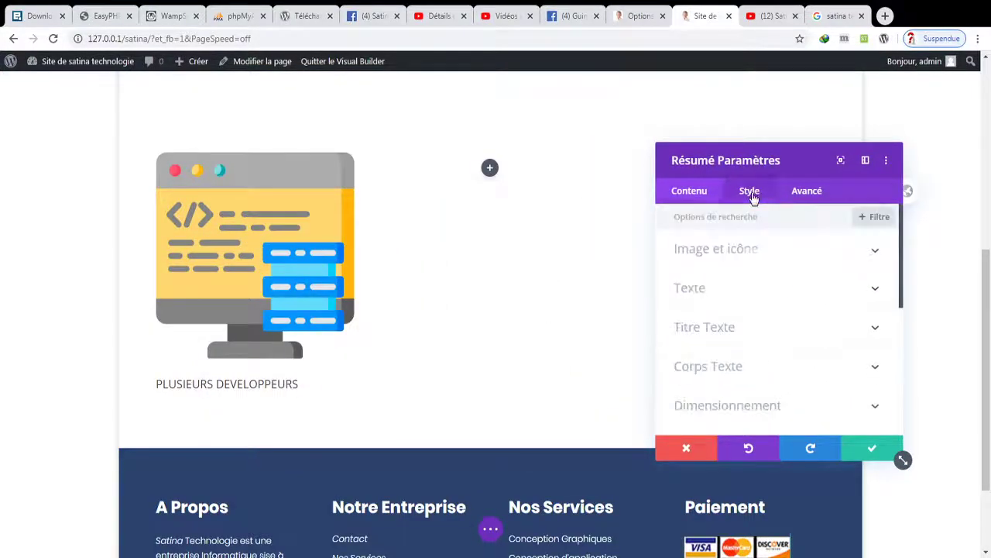
left_click(757, 402)
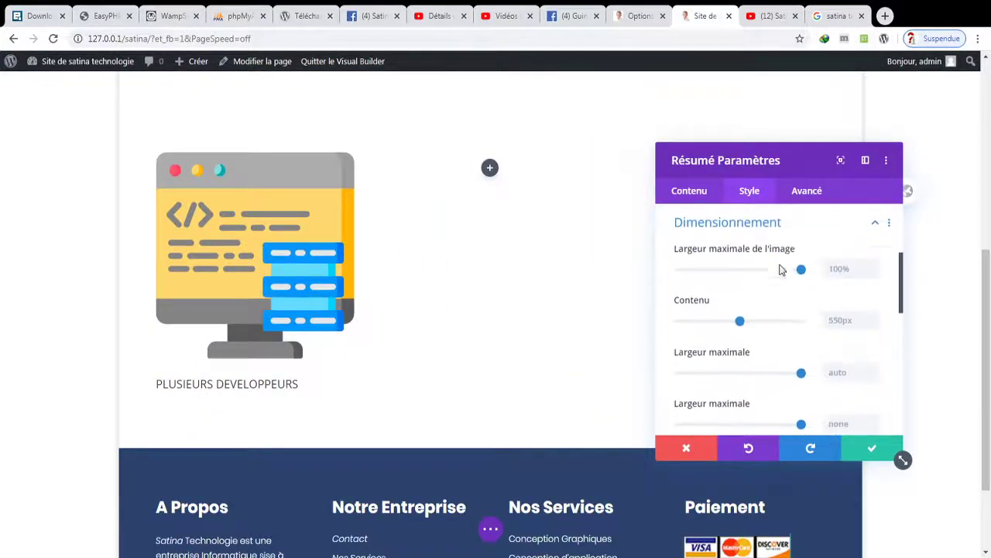
left_click_drag(801, 269, 741, 274)
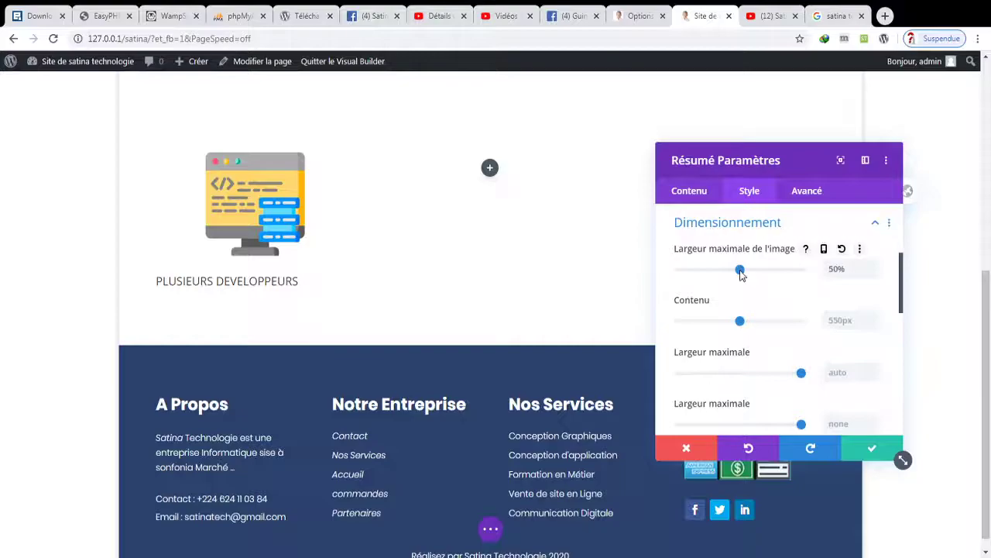
left_click(700, 195)
left_click(787, 197)
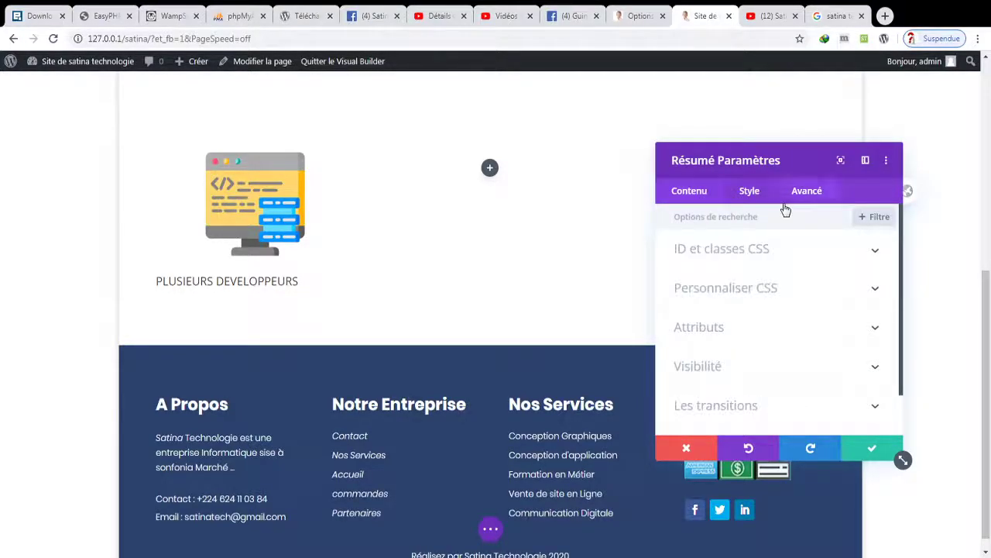
left_click(745, 198)
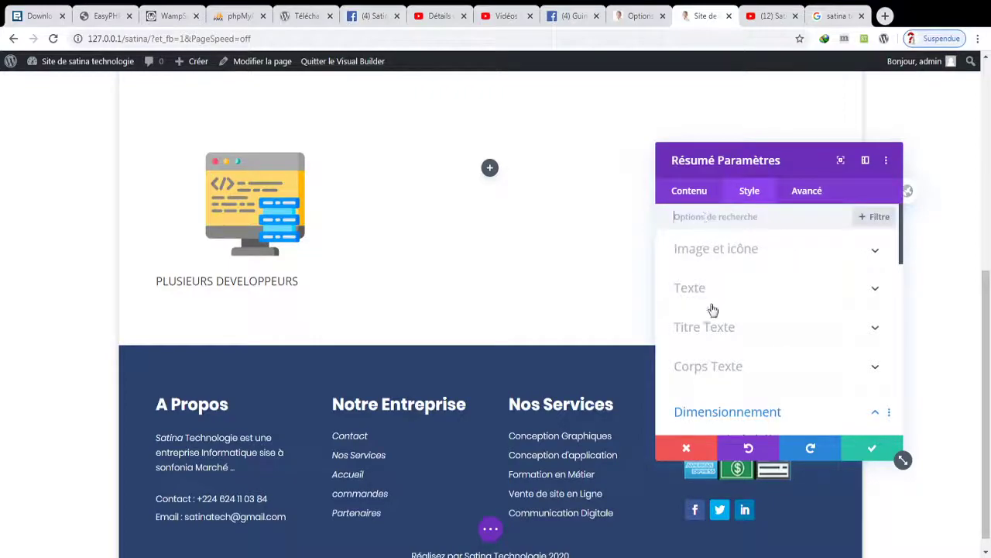
- Centre the module's text, make the title an H2 in Poppins, and save the settings
left_click(708, 296)
left_click(749, 277)
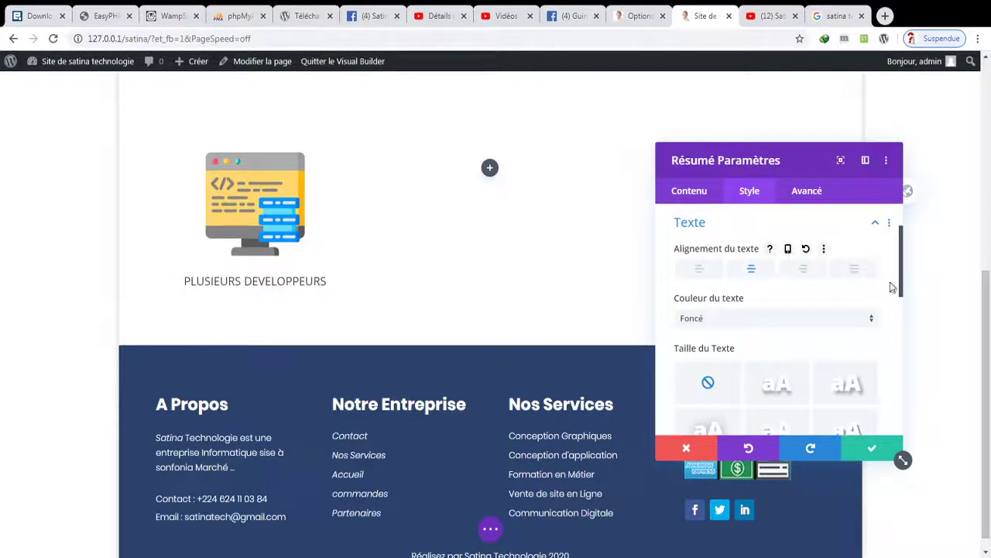
scroll(868, 325, "down", 3)
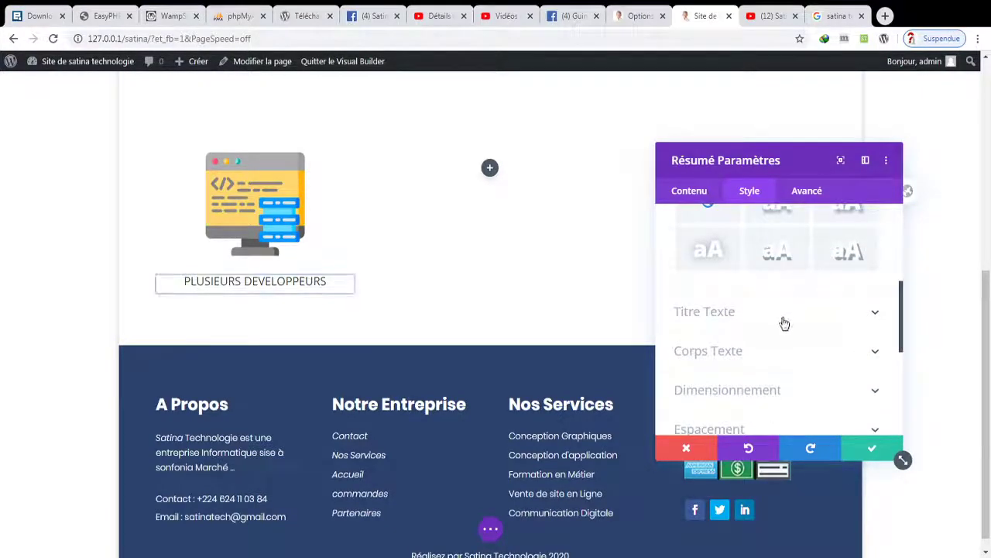
left_click(775, 316)
left_click(719, 277)
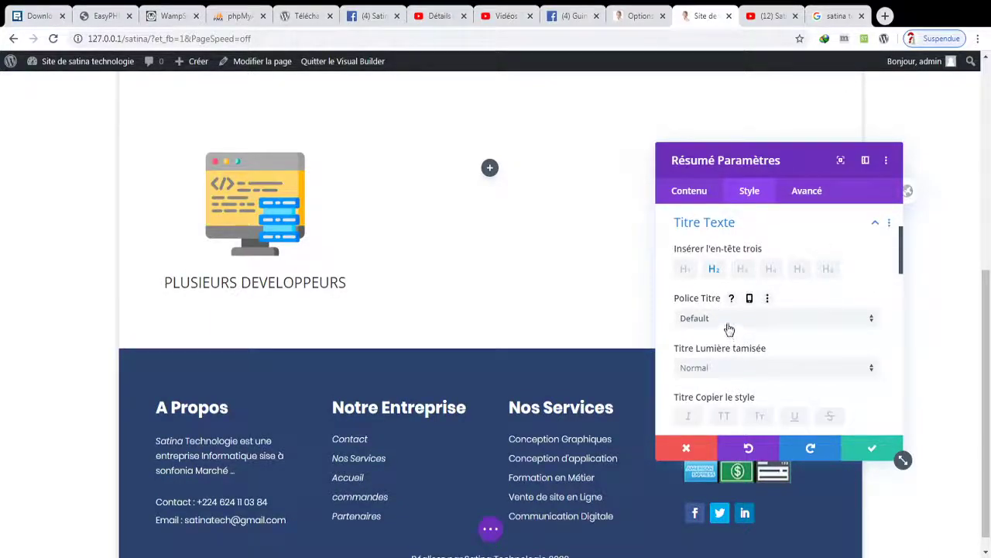
left_click(729, 328)
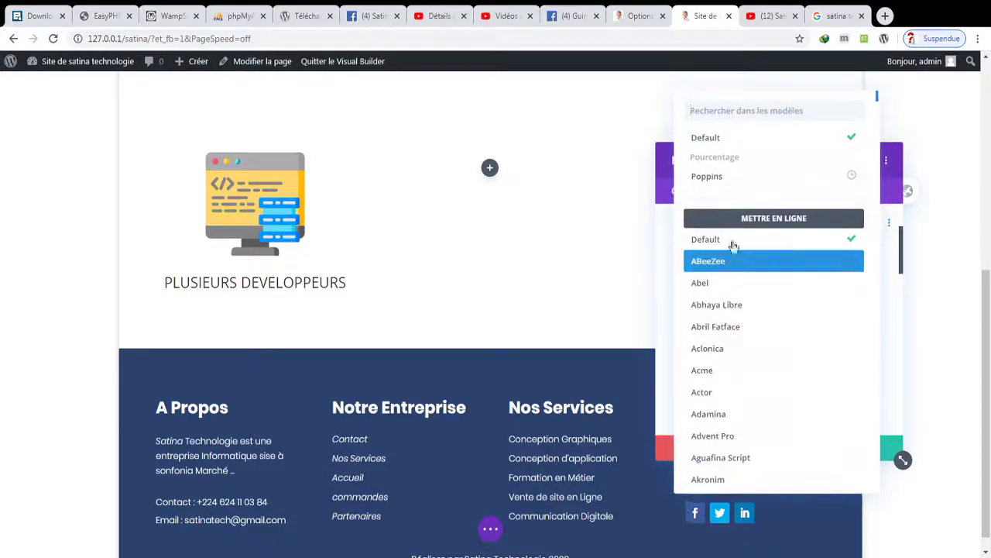
left_click(744, 186)
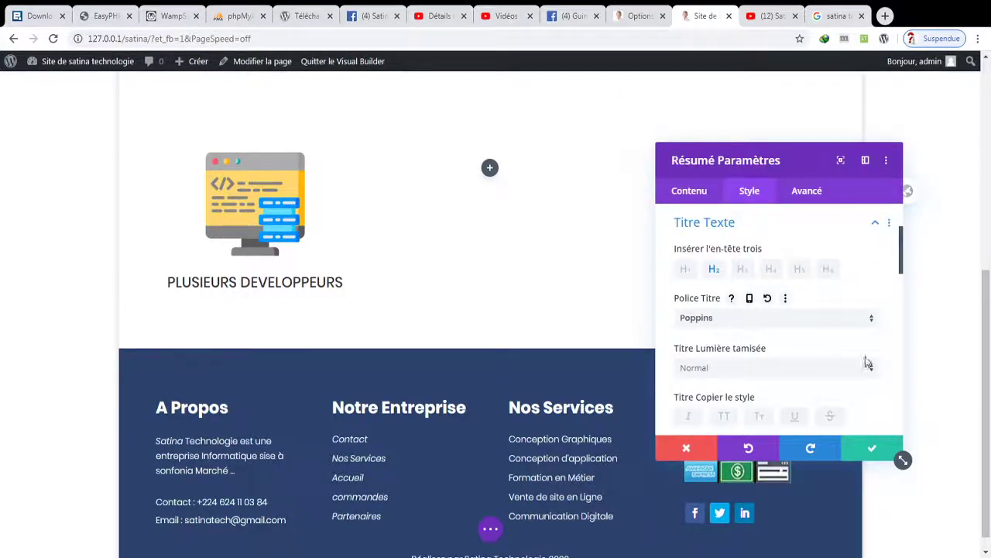
left_click(866, 450)
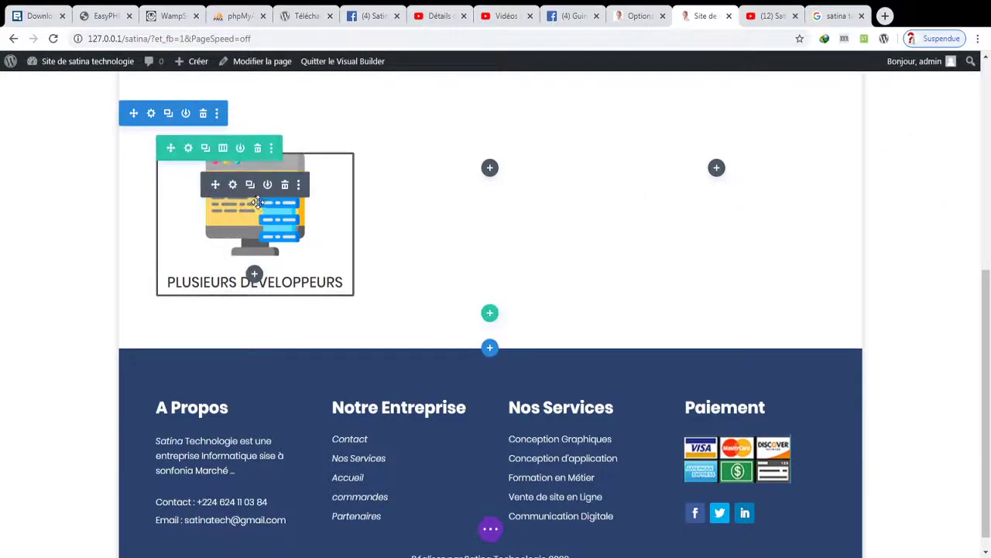
- Try a drop shadow on the PLUSIEURS DEVELOPPEURS card
left_click(233, 184)
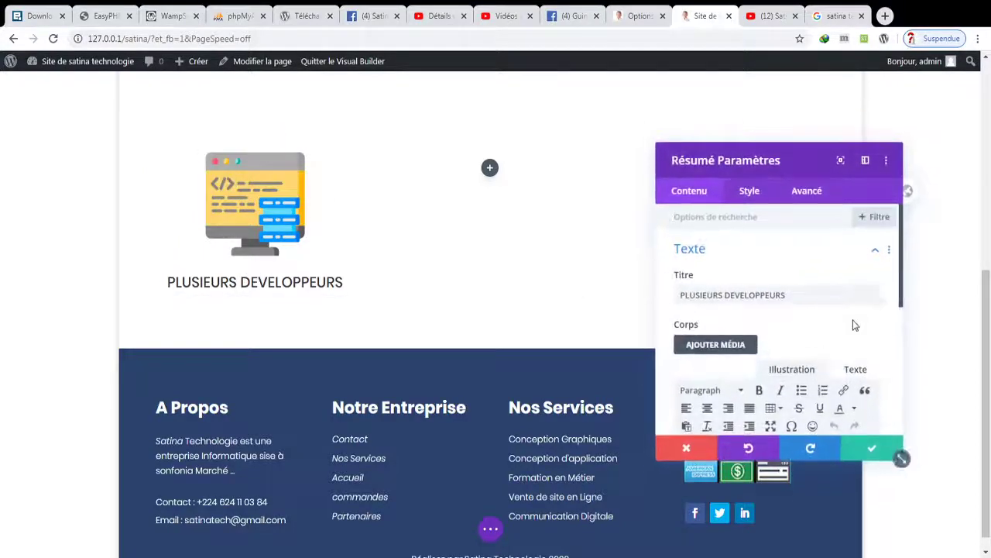
scroll(890, 384, "down", 3)
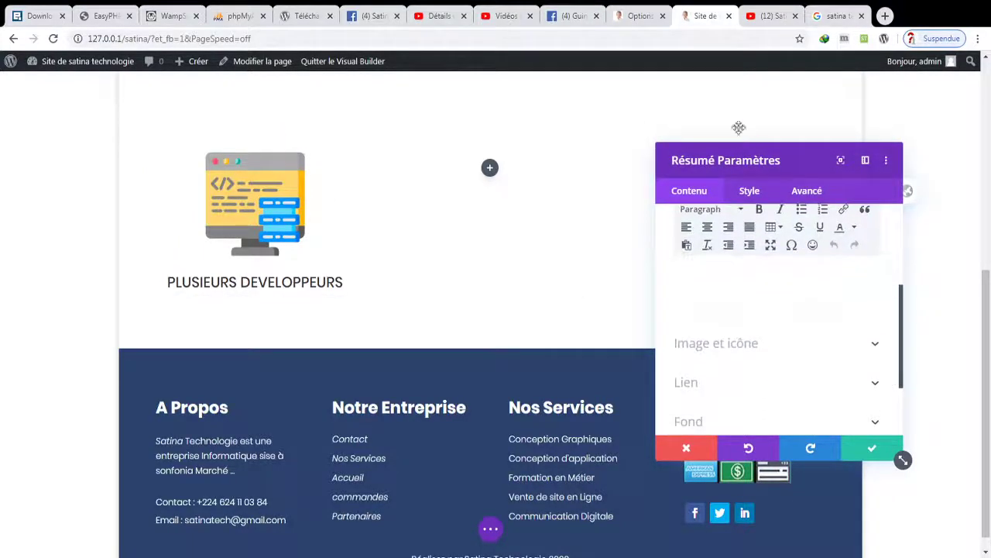
left_click(749, 192)
scroll(906, 309, "down", 3)
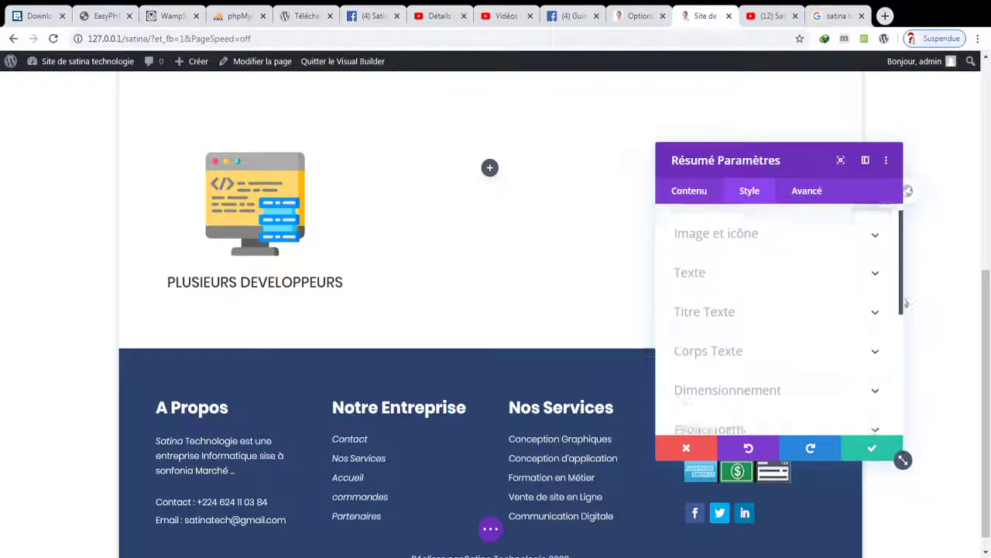
left_click(840, 313)
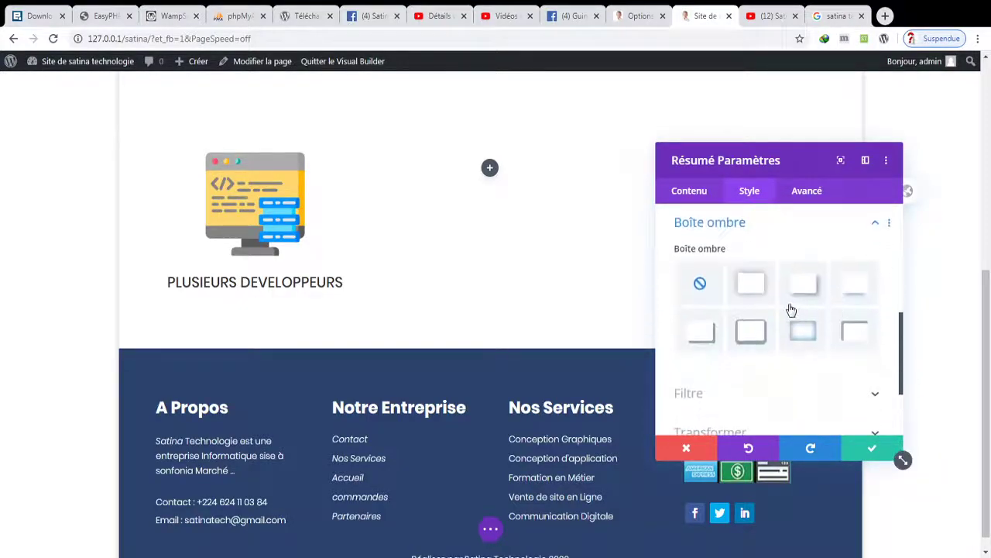
left_click(761, 288)
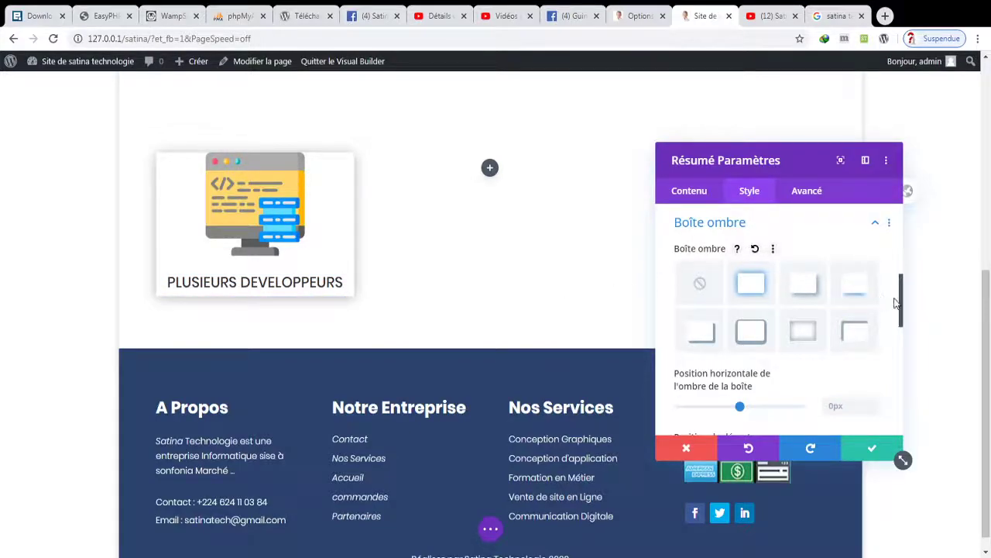
scroll(898, 256, "up", 3)
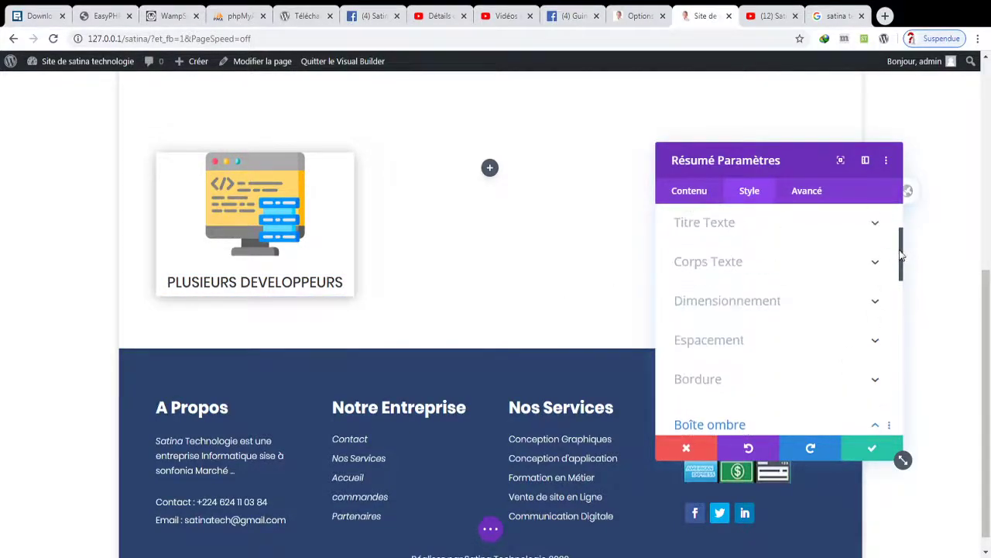
- Experiment with the card's top inner padding up to about 87px, then reset and discard the changes
left_click(817, 341)
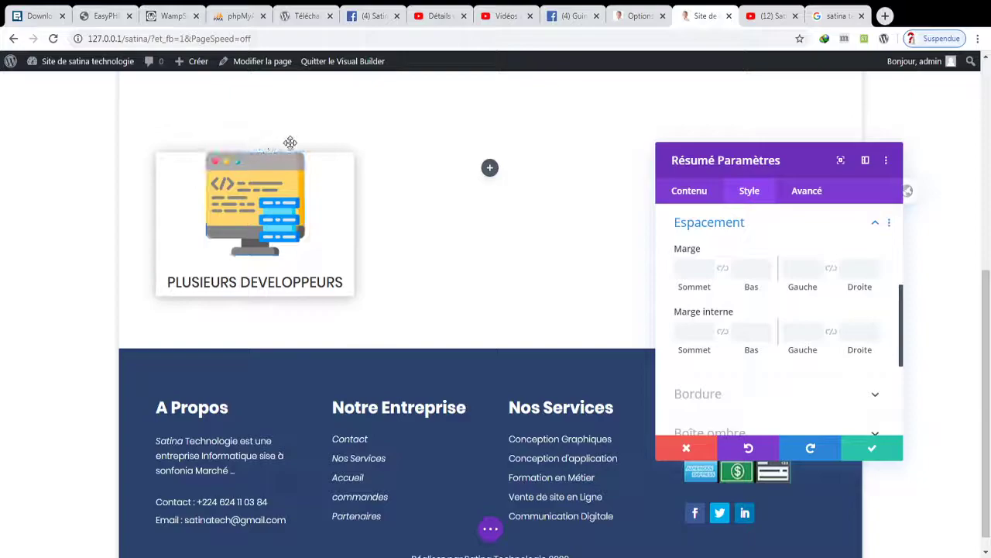
left_click(708, 331)
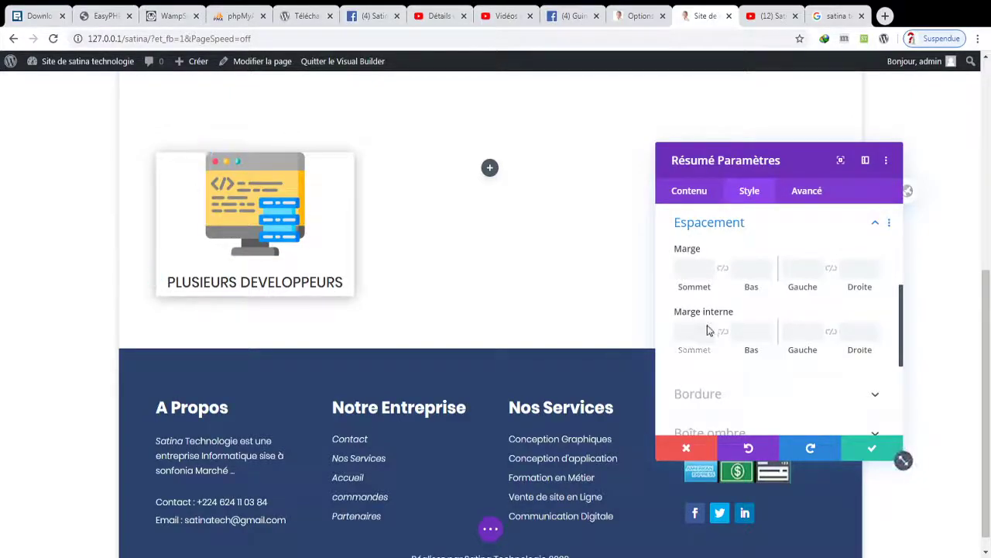
type("6")
key("Up")
key("Up")
key("Up")
key("Up")
key("Up")
key("Up")
key("Up")
key("Up")
key("Up")
key("Up")
key("Up")
key("Up")
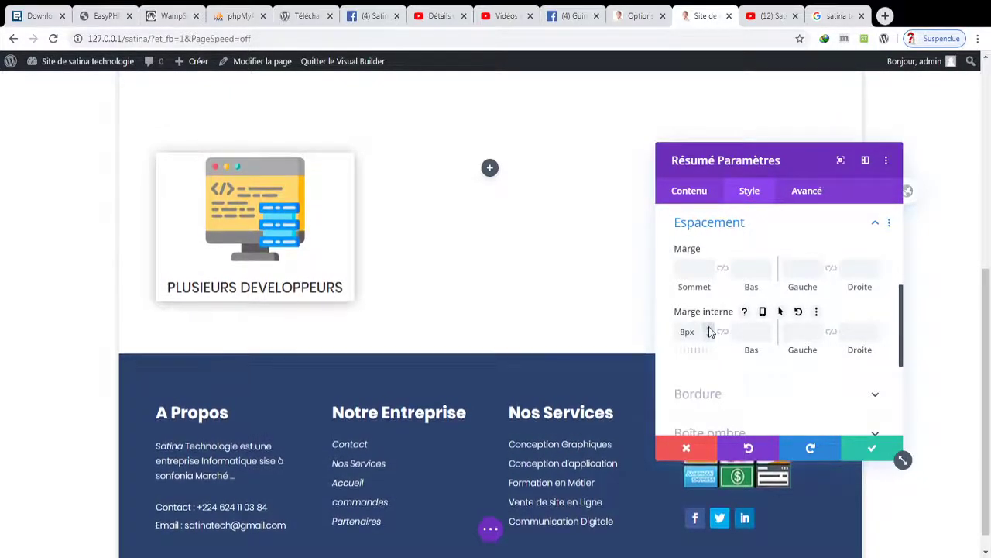
key("Up")
key("Up")
key("Up")
key("Up")
key("Up")
key("Up")
key("Up")
key("Up")
key("Up")
key("Up")
key("Up")
key("Up")
key("Up")
key("Up")
key("Up")
key("Up")
key("Up")
key("Up")
key("Up")
key("Up")
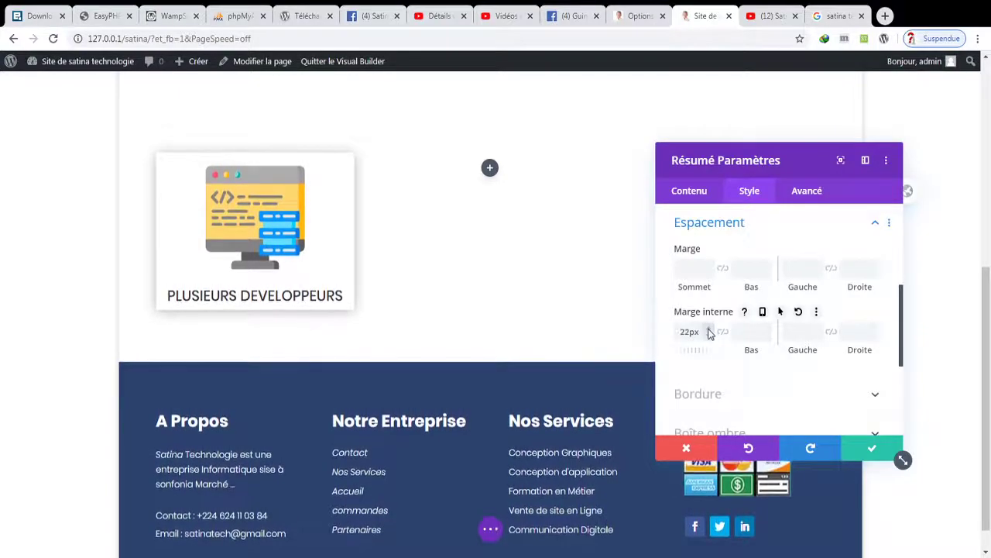
key("Up")
key("Up")
key("Up")
key("Up")
key("Up")
key("Up")
key("Up")
key("Up")
key("Up")
key("Up")
key("Up")
key("Up")
key("Up")
key("Up")
key("Up")
key("Up")
key("Up")
key("Up")
key("Up")
key("Up")
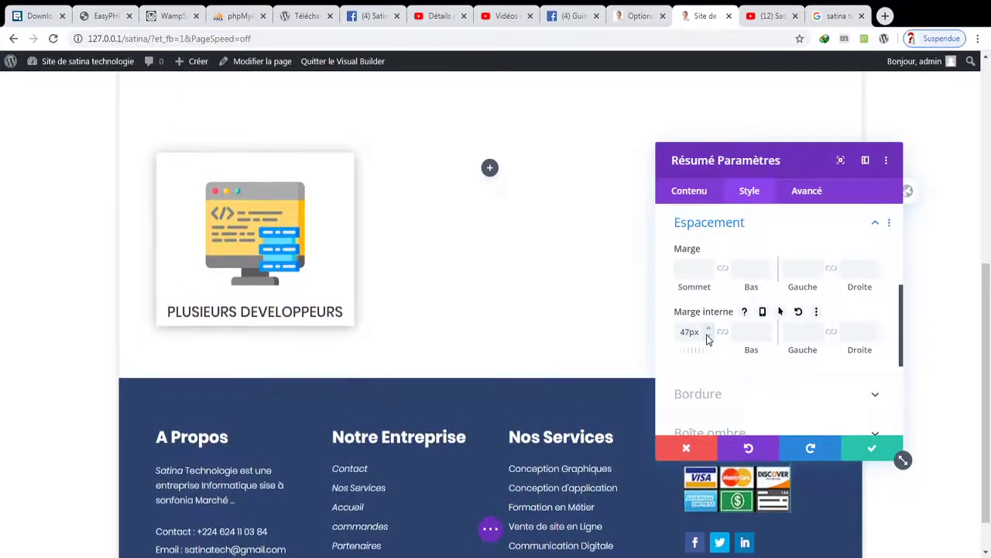
key("Up")
key("Up")
key("Up")
key("Up")
key("Up")
key("Up")
key("Up")
key("Up")
key("Up")
key("Up")
key("Up")
key("Up")
key("Up")
key("Up")
key("Up")
key("Up")
key("Up")
key("Up")
key("Up")
key("Up")
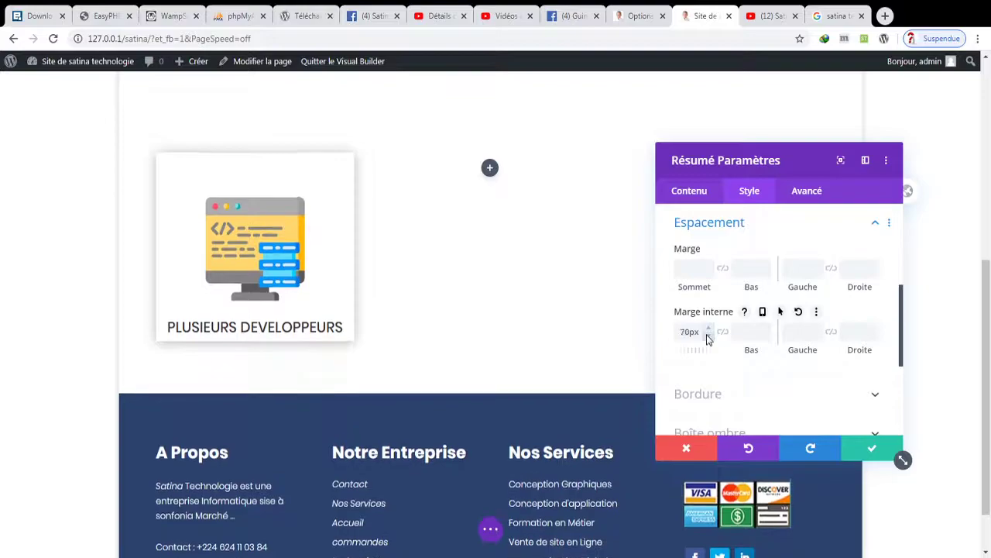
left_click(798, 312)
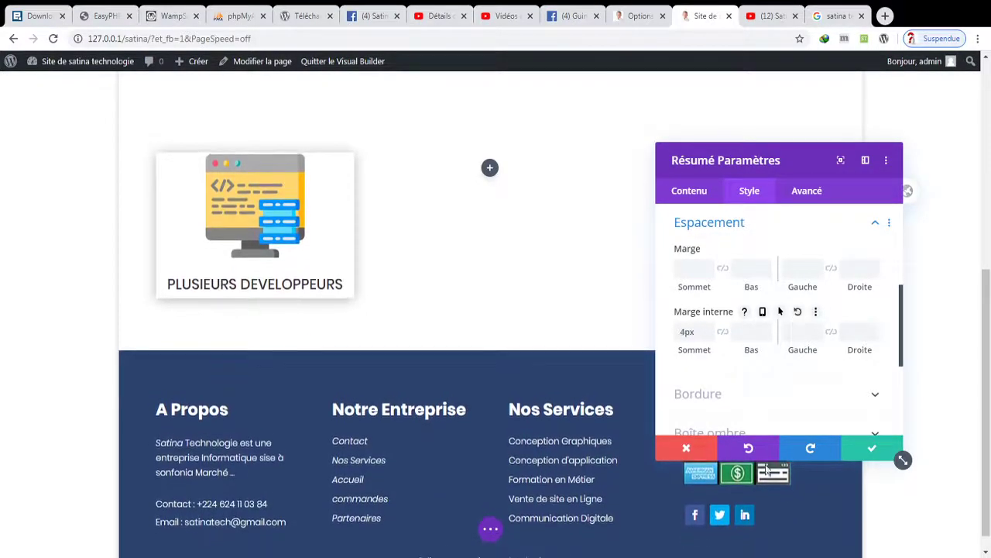
left_click(670, 449)
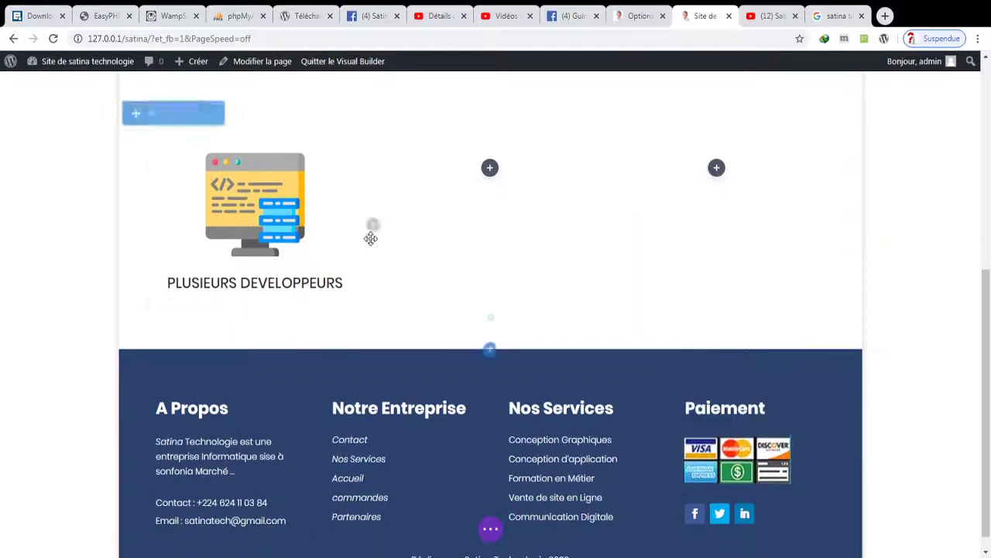
- Try another top padding value, discard it, and save the page
left_click(233, 185)
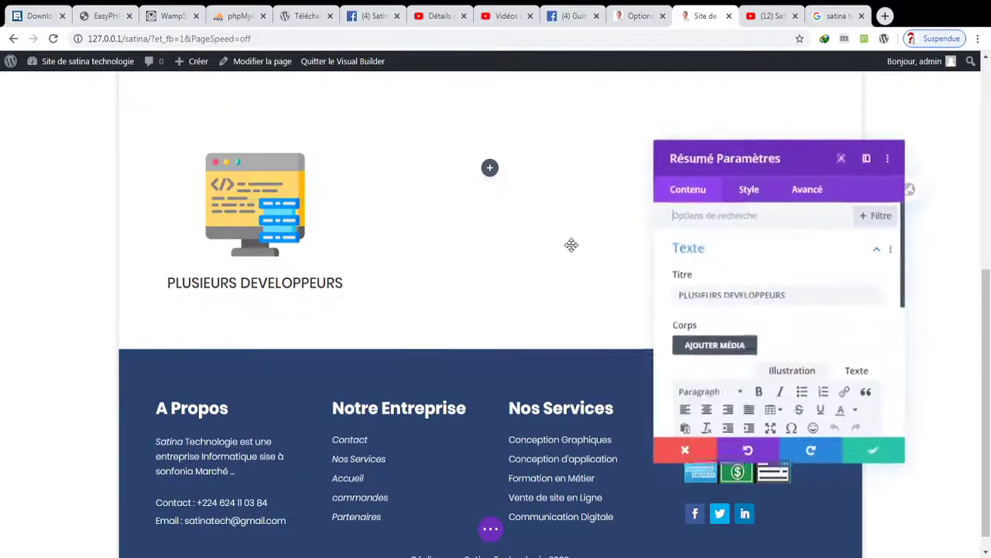
left_click(749, 192)
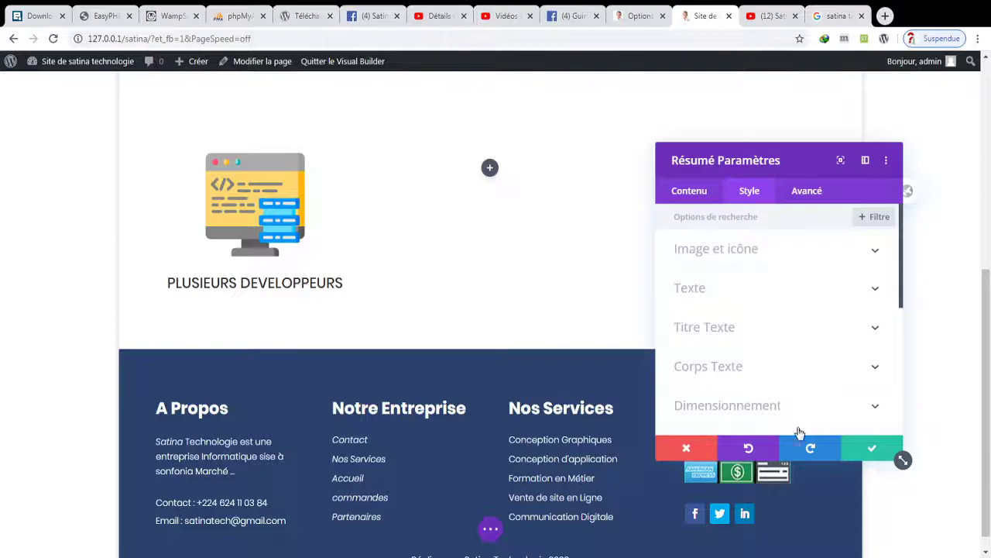
scroll(891, 322, "down", 3)
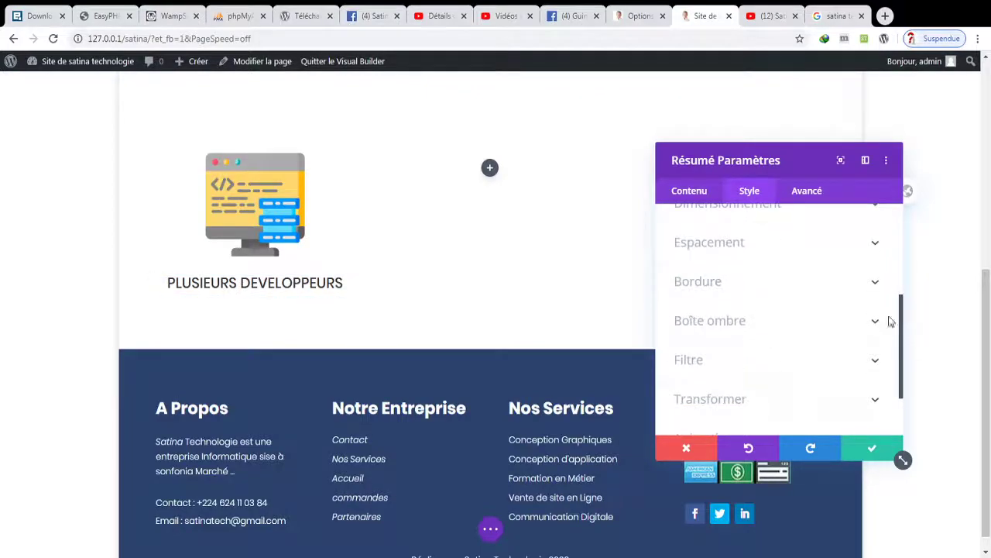
left_click(733, 245)
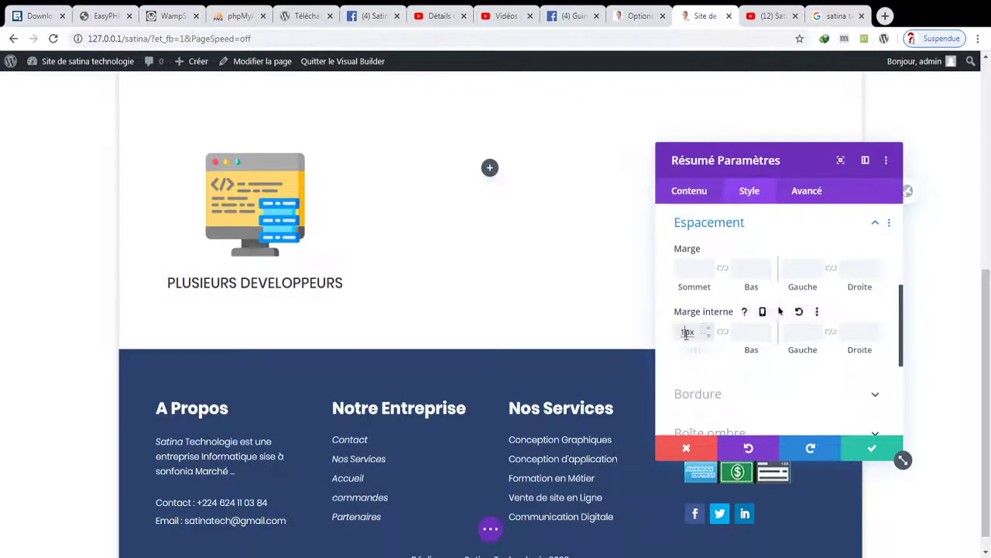
type("1")
left_click(742, 331)
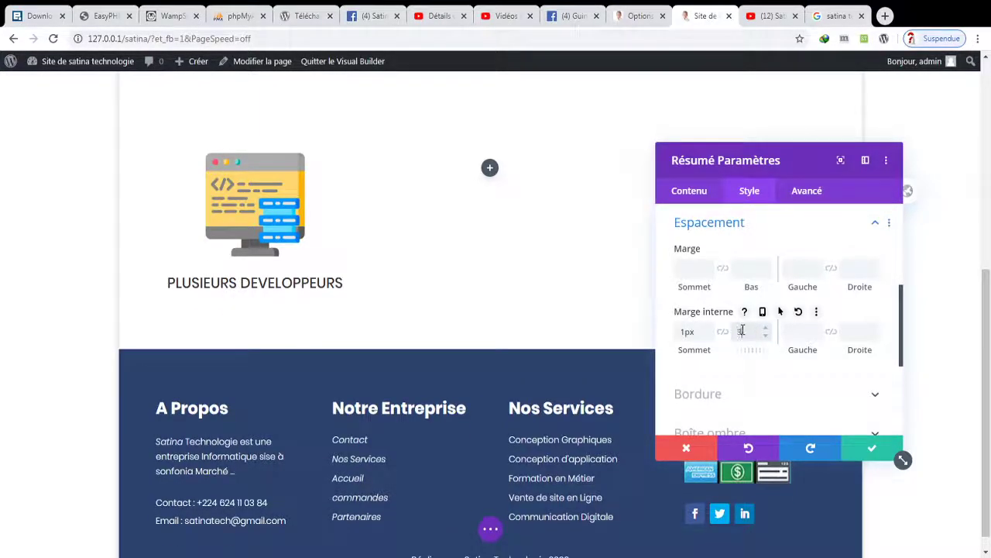
left_click(694, 331)
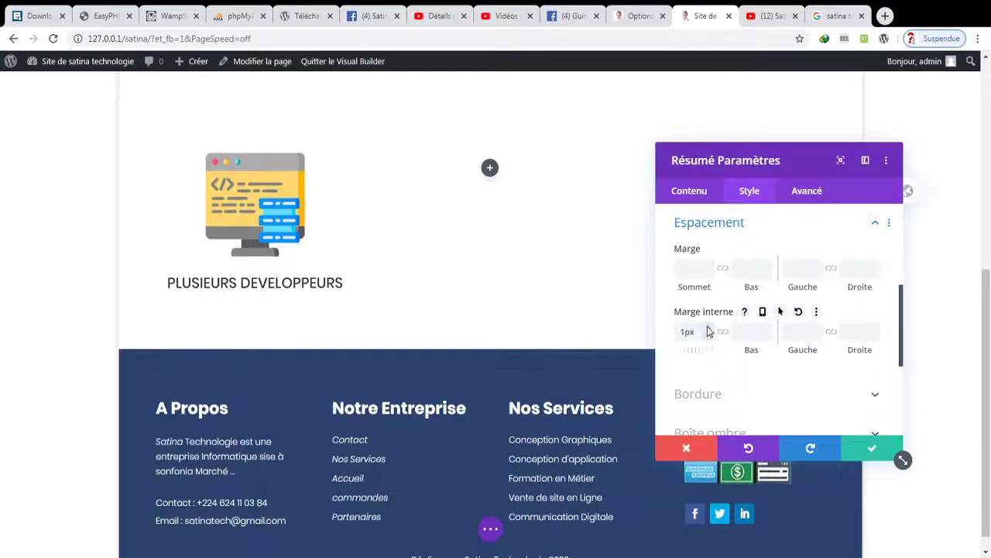
left_click(686, 448)
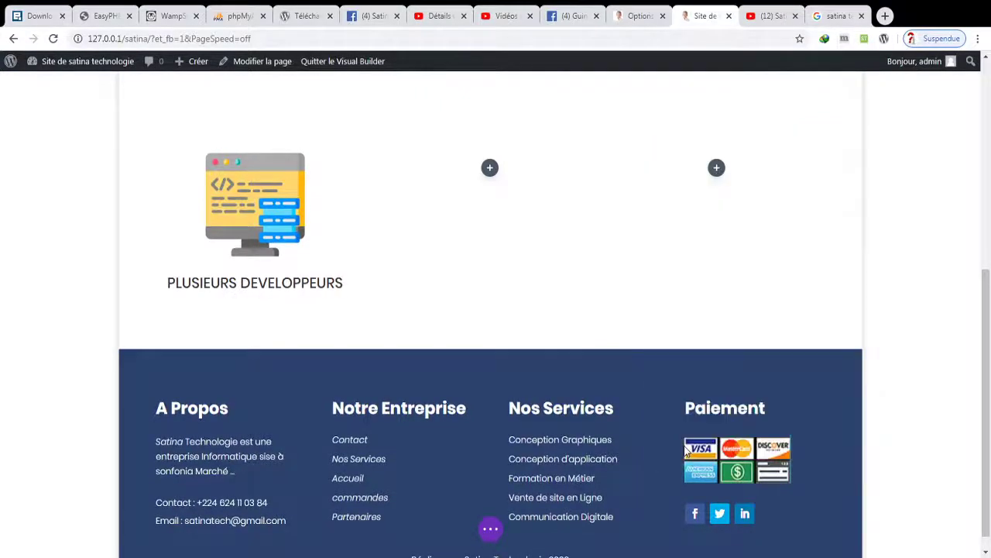
left_click(493, 532)
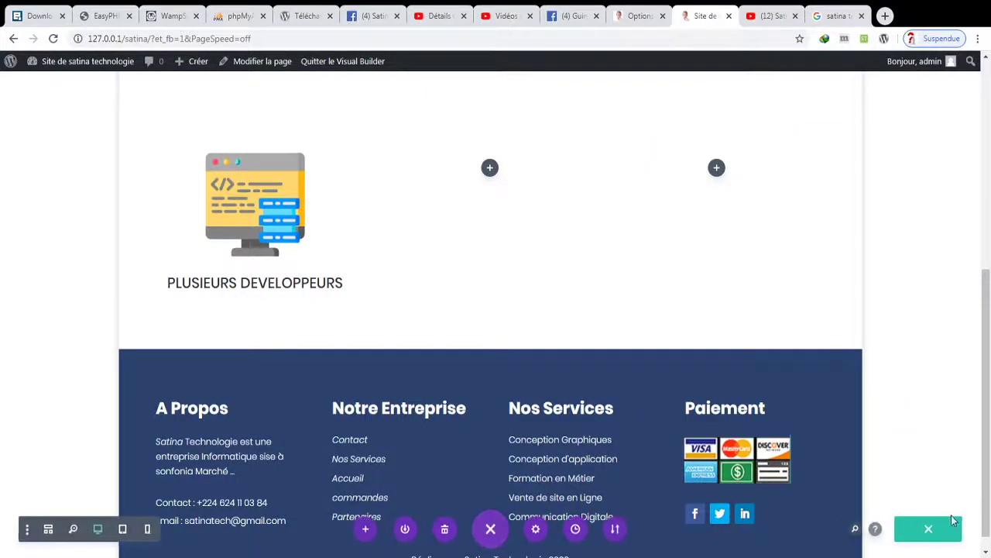
left_click(933, 528)
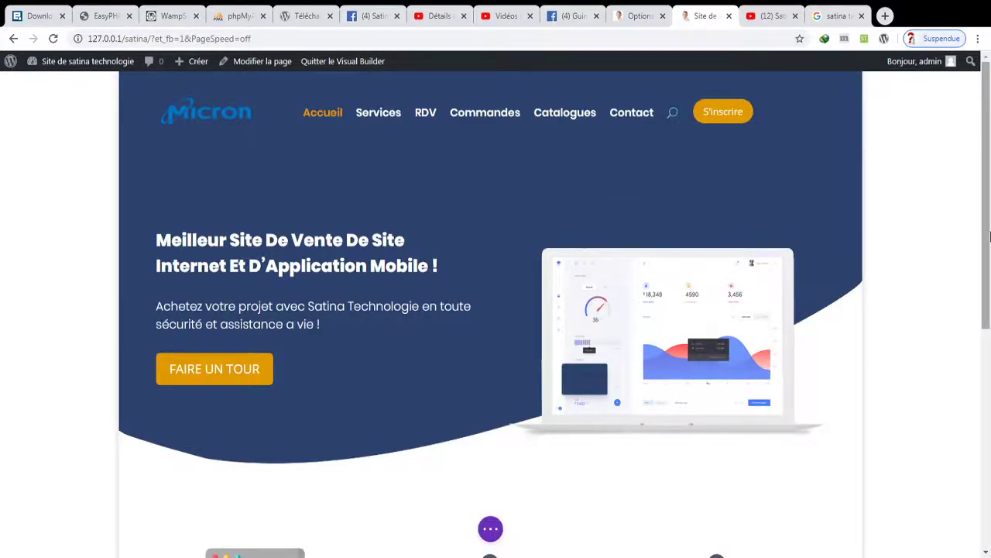
- After the page reloads, scroll back to the developers card and open its settings
left_click_drag(987, 250, 936, 348)
mouse_move(405, 367)
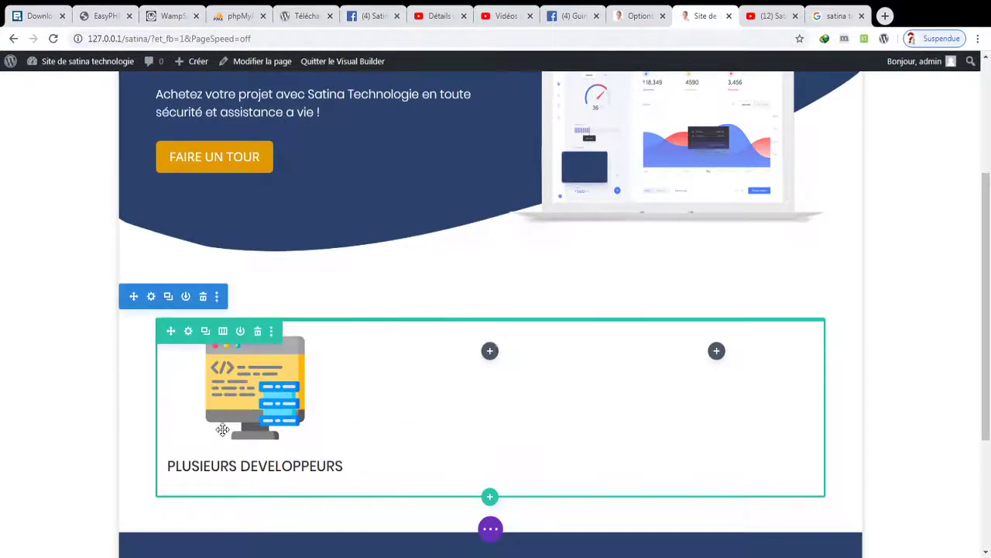
mouse_move(236, 411)
left_click(232, 368)
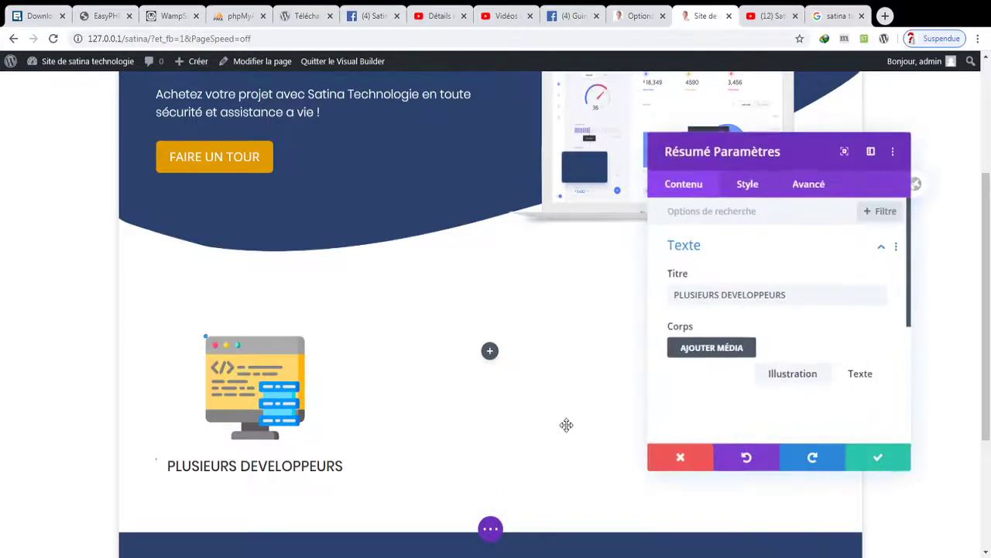
- Set the card's inner padding to 30px top and bottom and 20px left and right
left_click(747, 193)
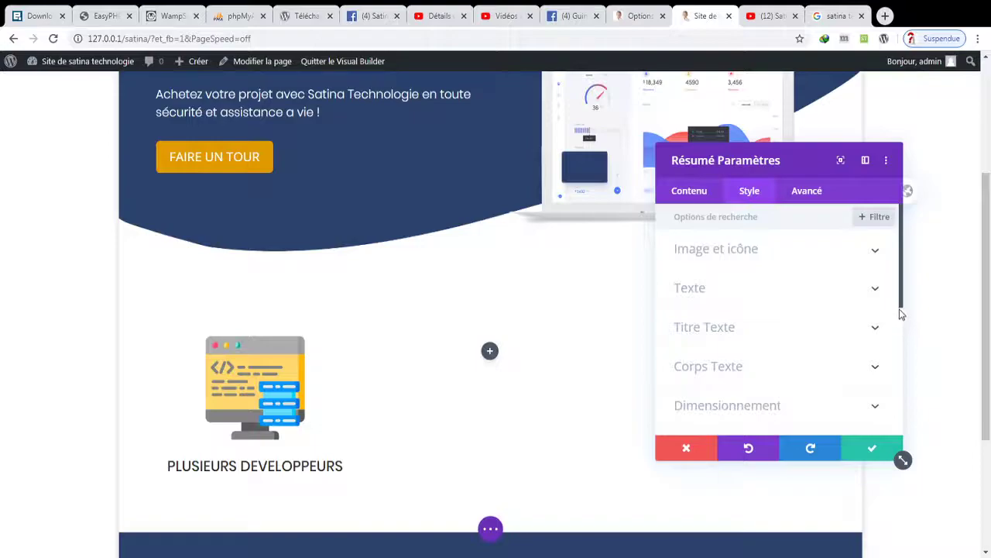
scroll(903, 312, "down", 3)
left_click(825, 353)
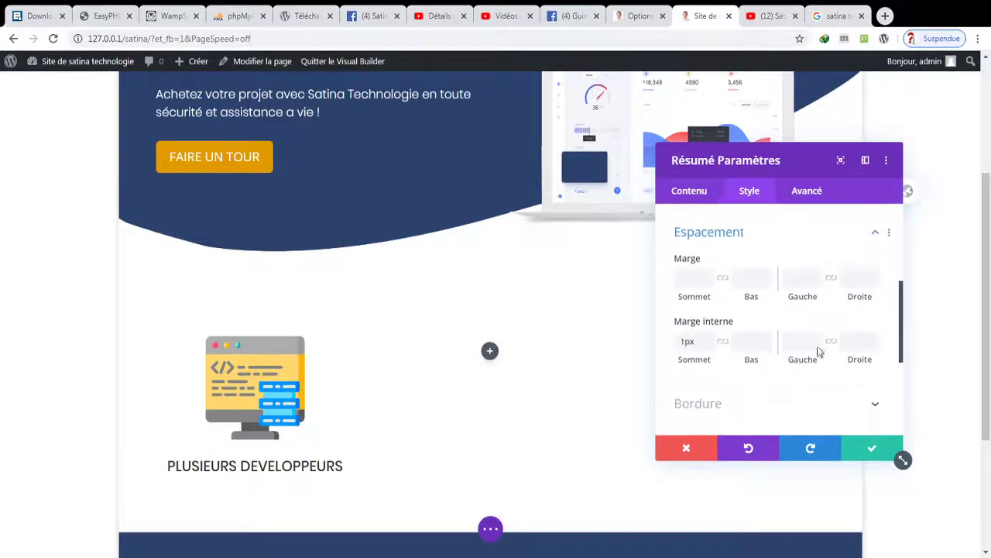
left_click_drag(704, 334, 657, 328)
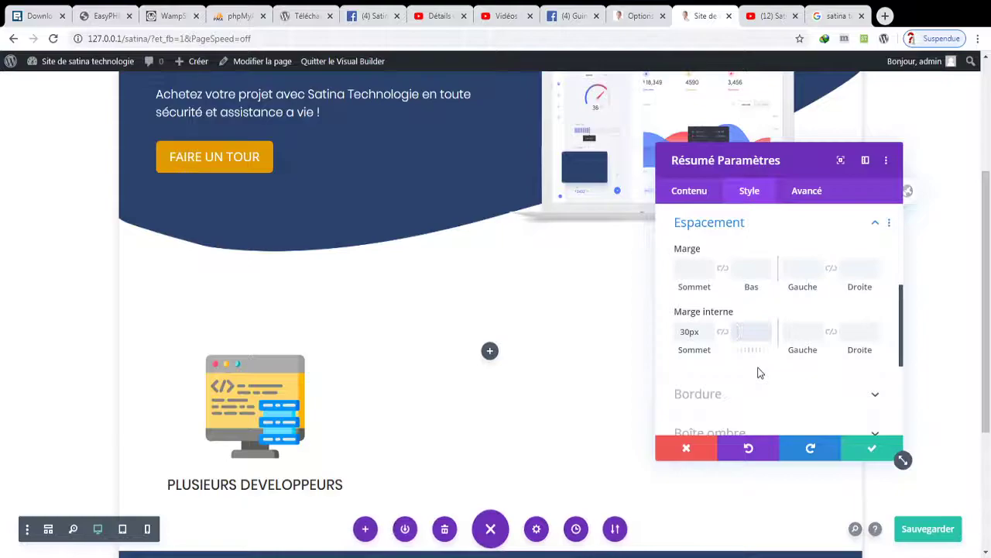
type("30px")
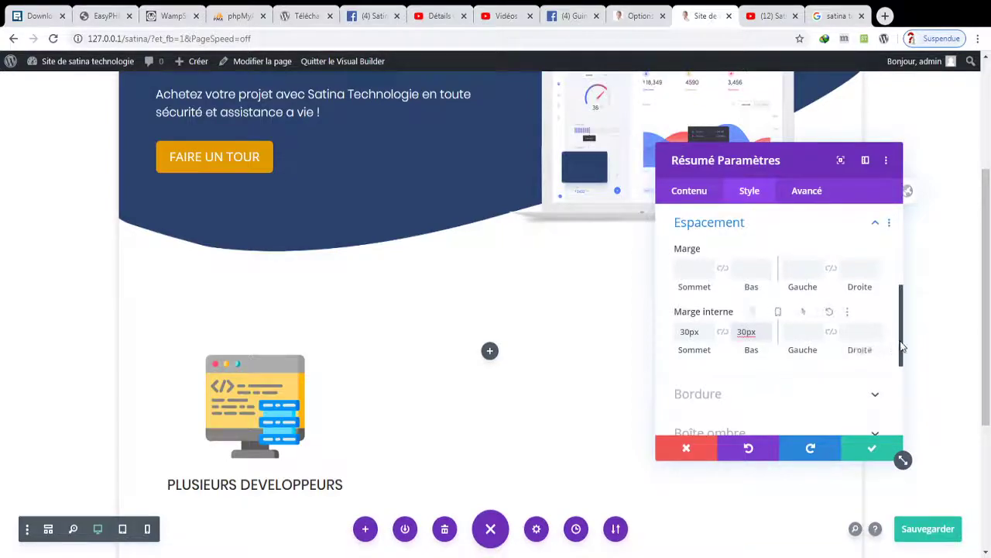
left_click_drag(903, 350, 905, 367)
left_click(808, 280)
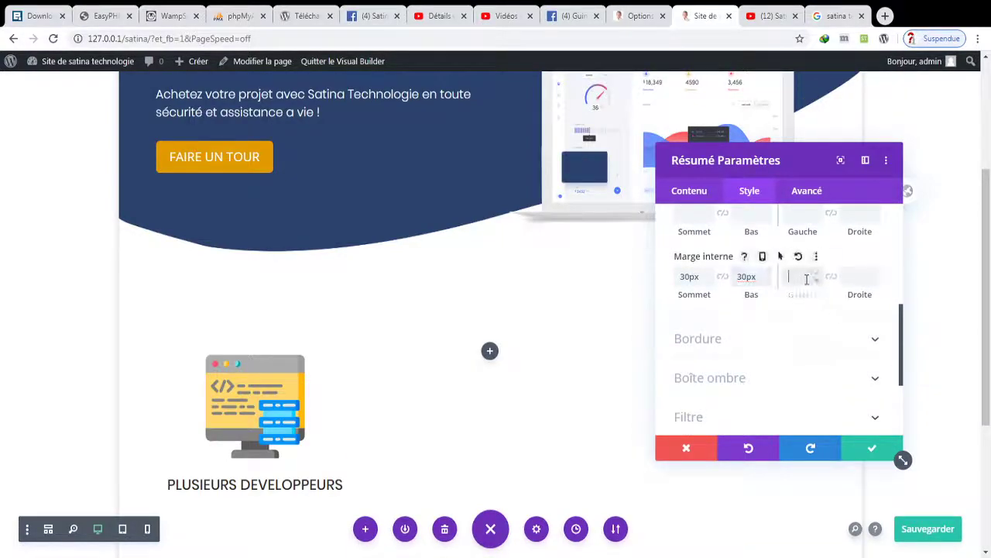
type("20px")
left_click(854, 277)
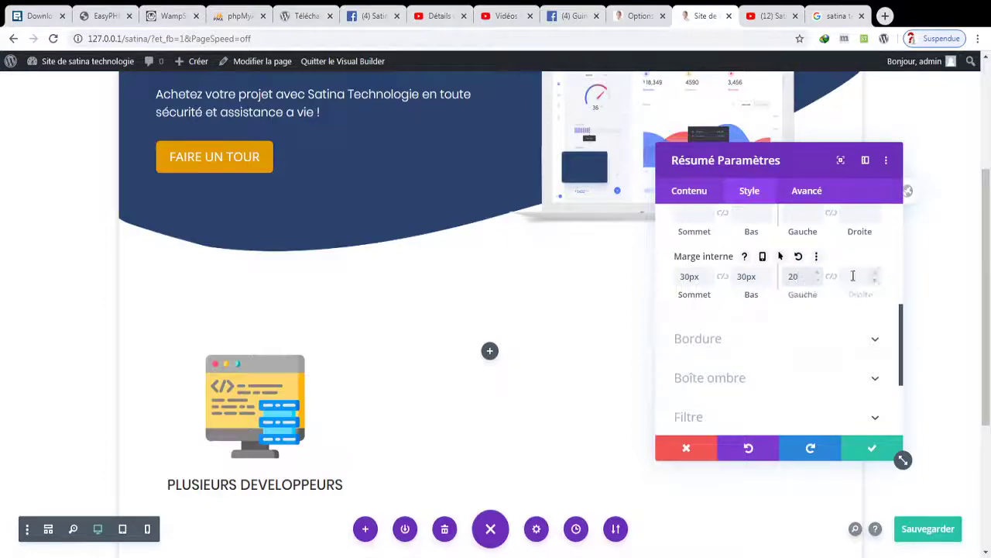
type("20px")
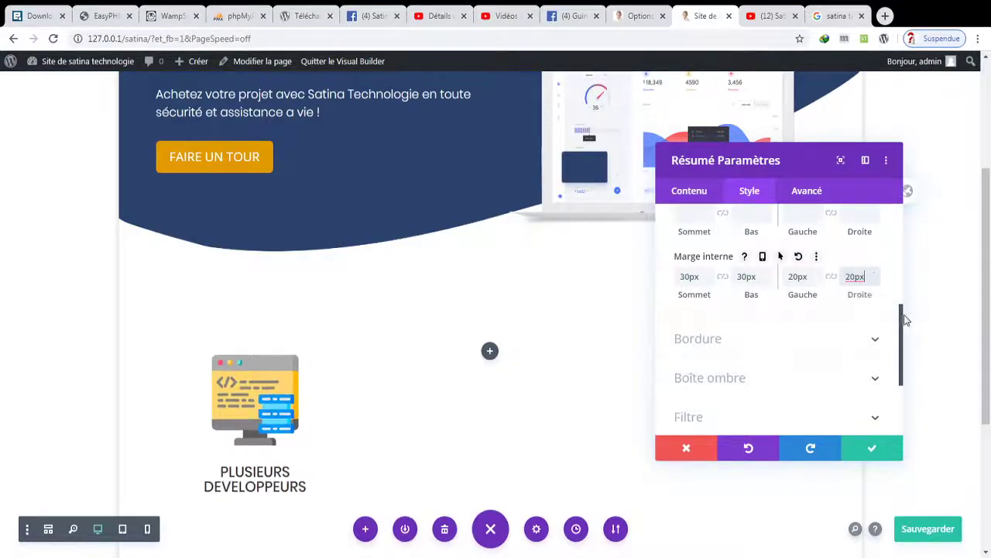
- Apply the second box shadow preset to the card and confirm its settings
left_click(852, 379)
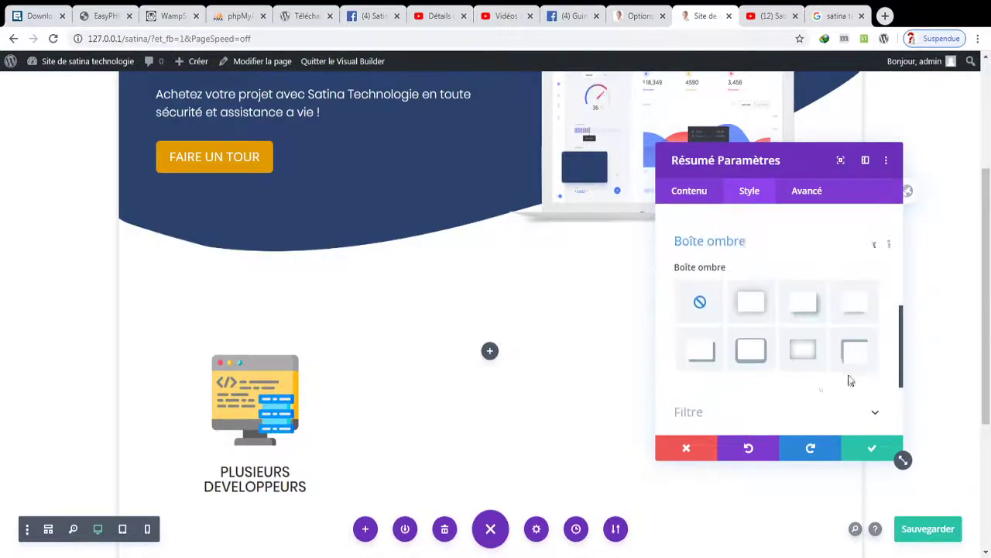
left_click(745, 293)
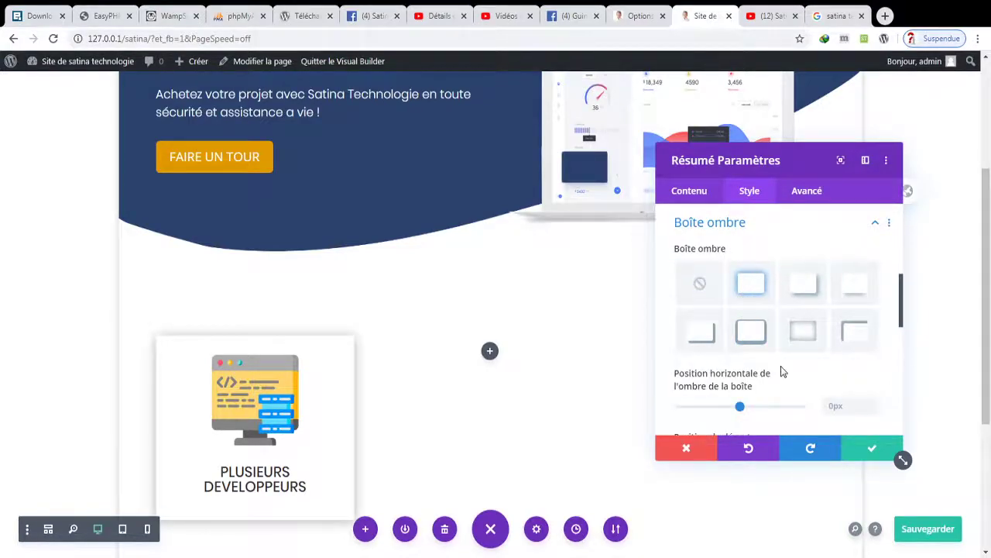
left_click(857, 450)
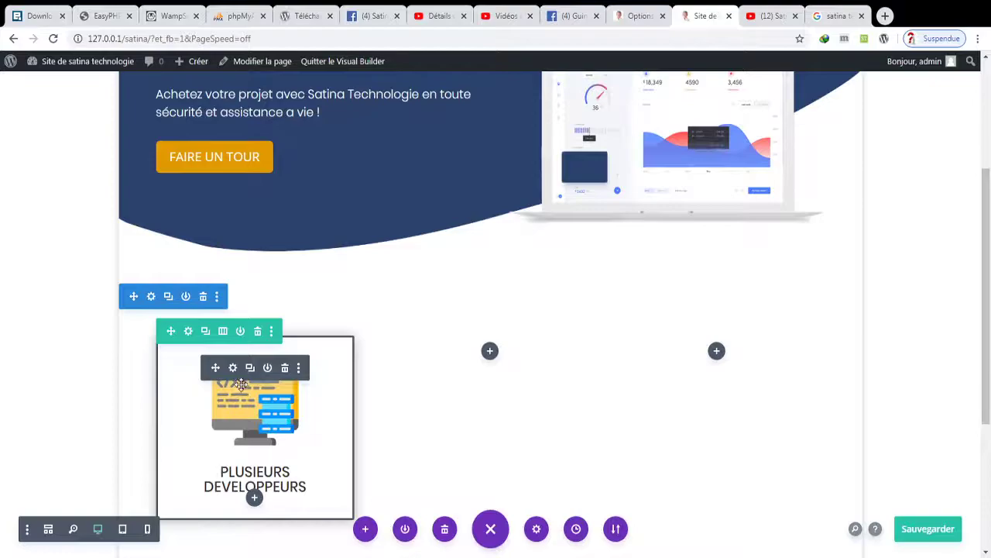
- Start the card's body text with 'Nos développeurs qualifier se donne comme' and save the page
left_click(233, 369)
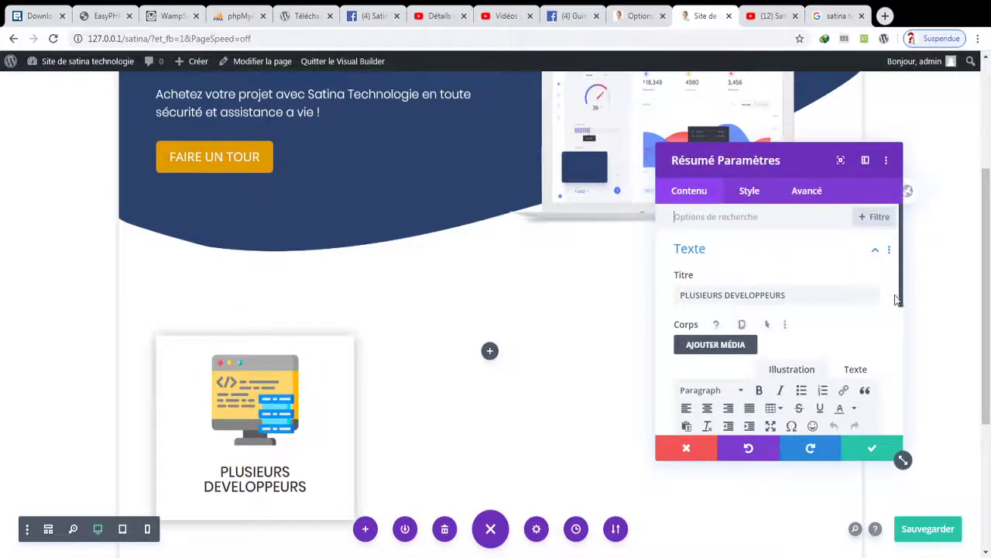
scroll(897, 340, "down", 2)
scroll(896, 341, "down", 1)
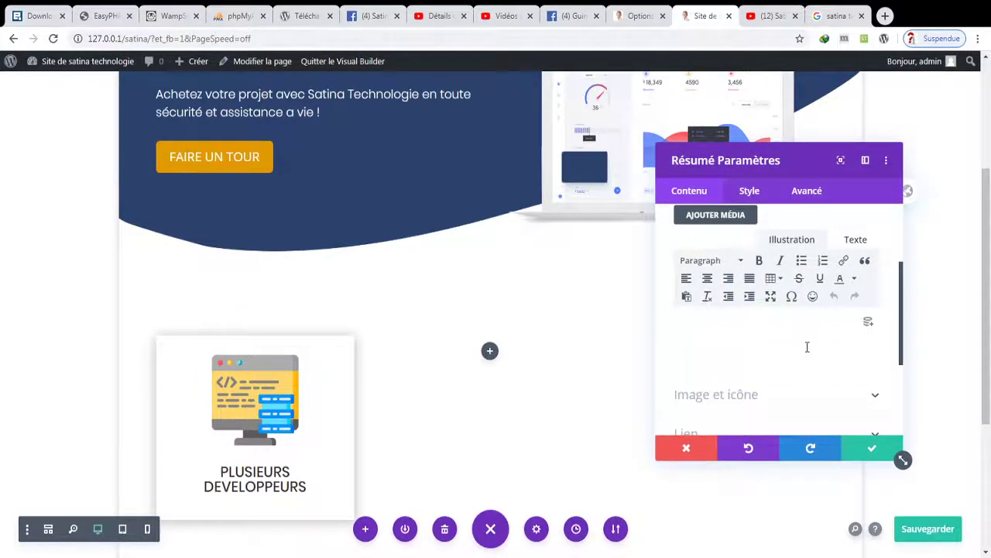
left_click(807, 347)
type("Nos")
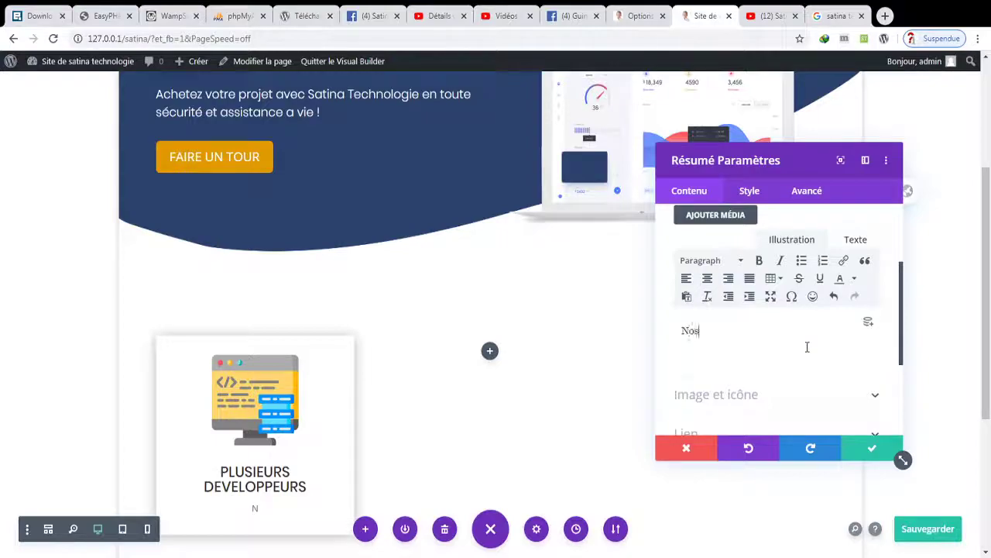
type(" développe")
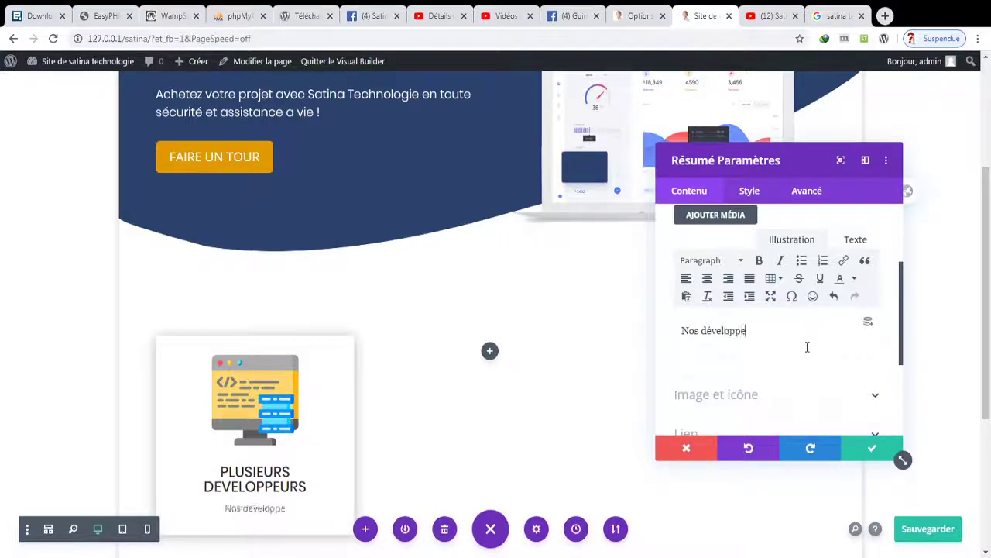
type("urs qualit")
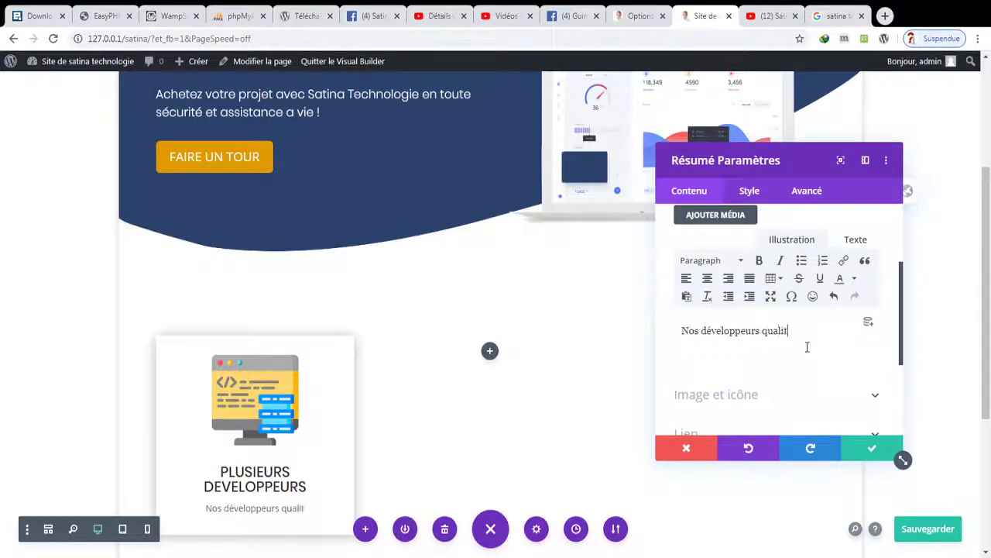
key("BackSpace")
type("fier ")
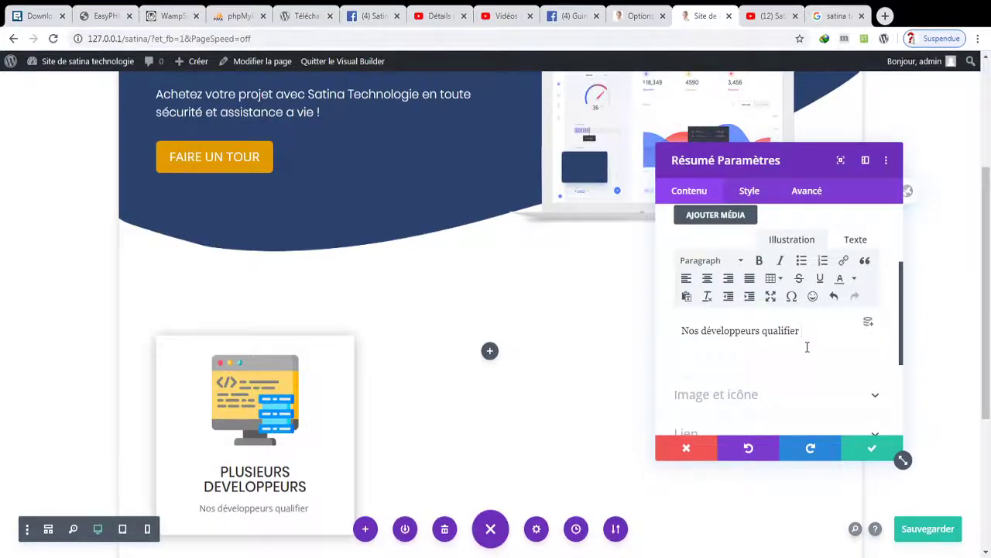
type("s")
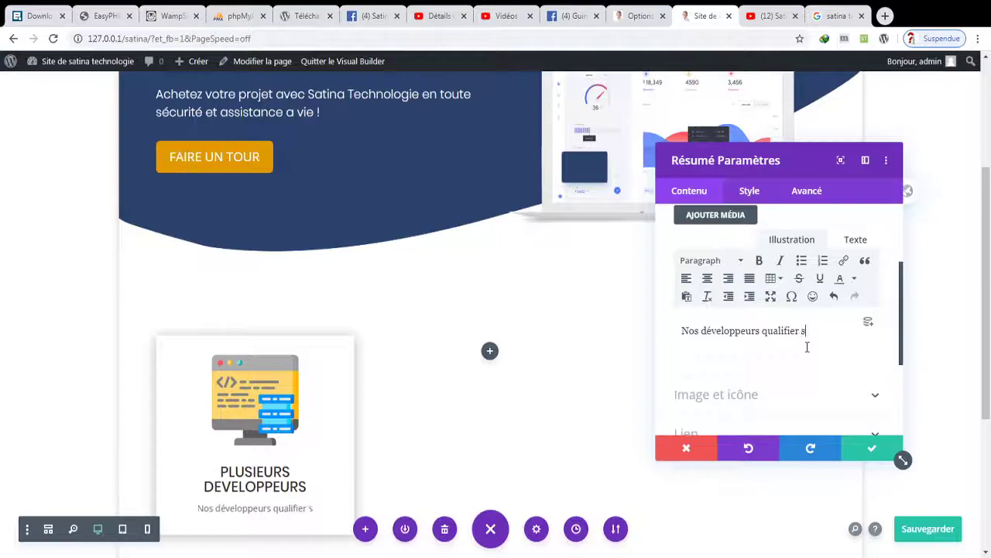
type("e donne comme")
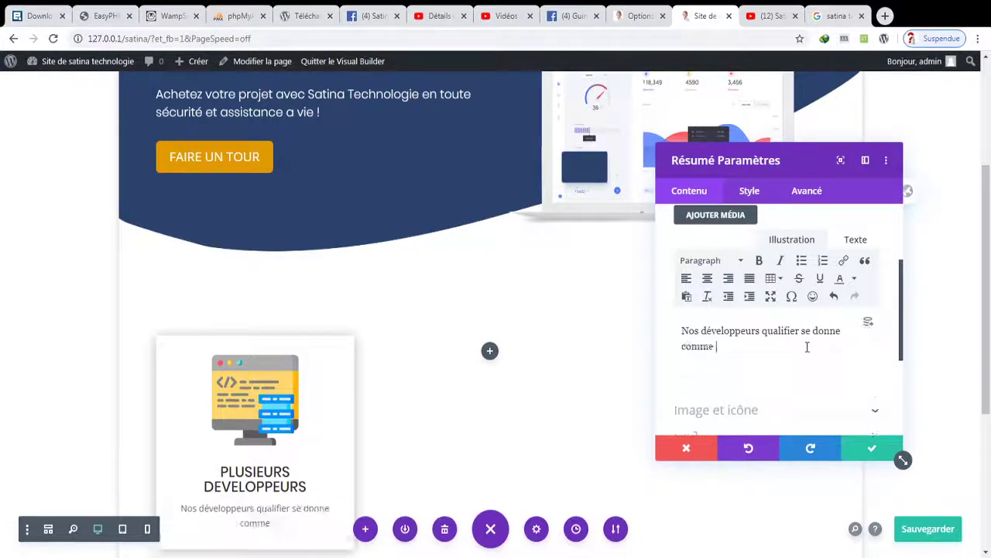
key("ctrl+s")
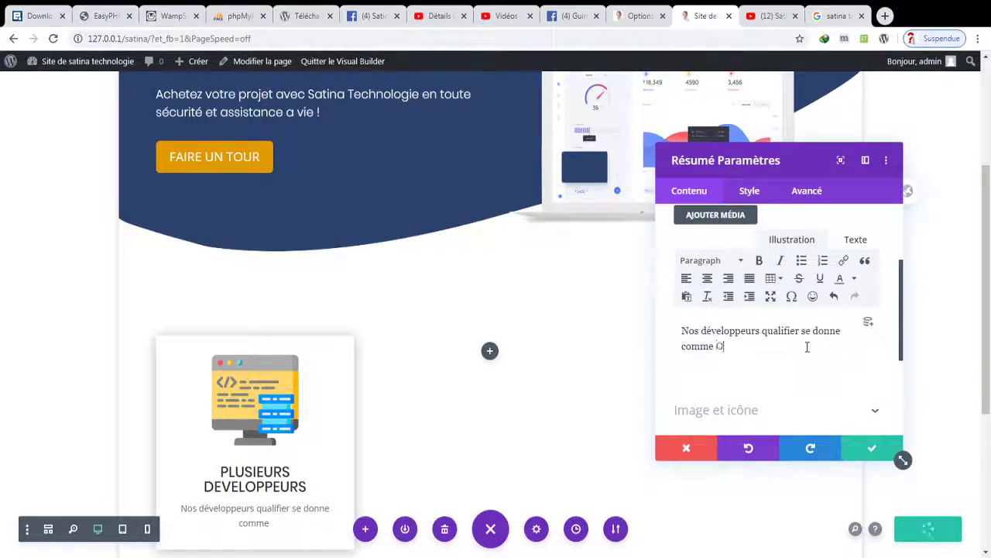
- Finish the description with 'Objectif la satisfaction du Client… une relation de Travail durable.' and confirm
type("Objectif")
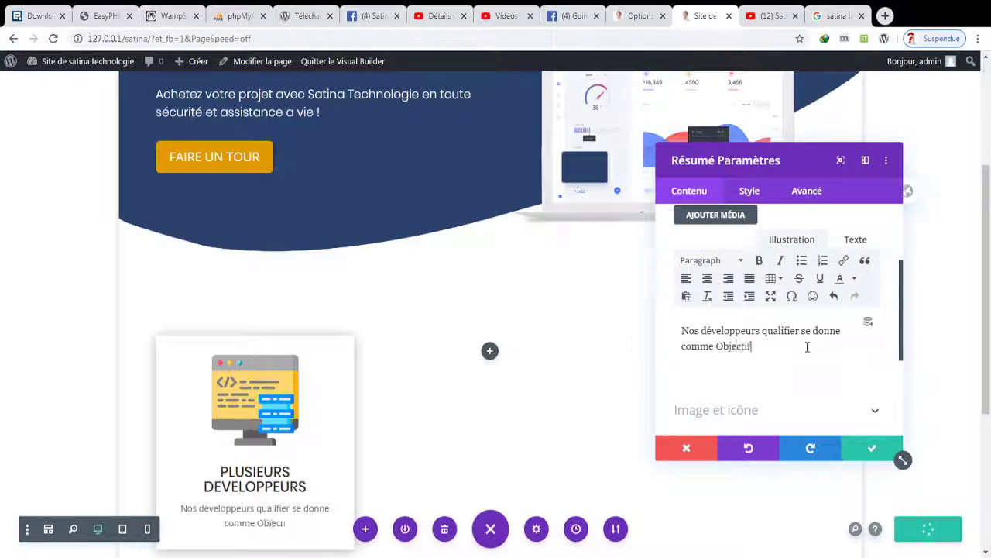
type(" la satis")
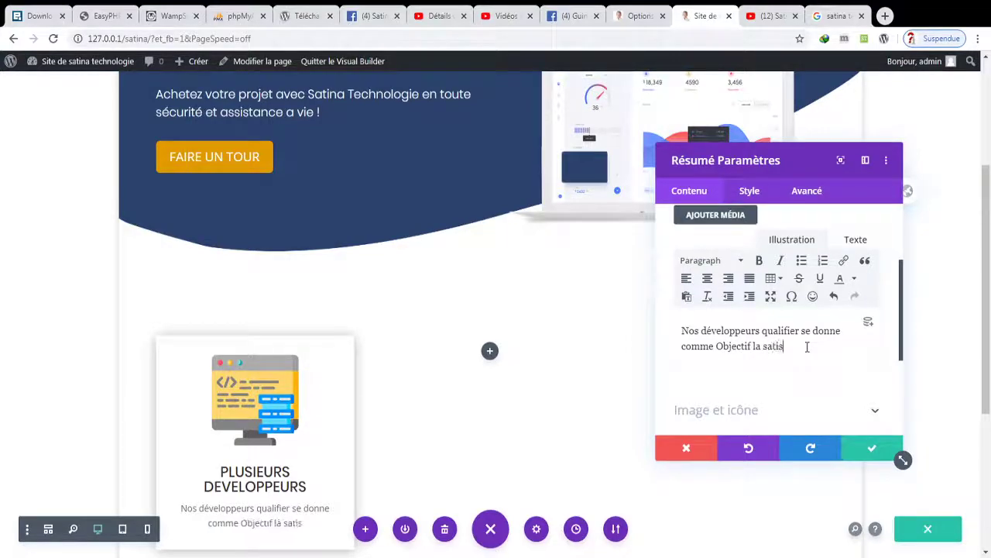
type("faction du Client")
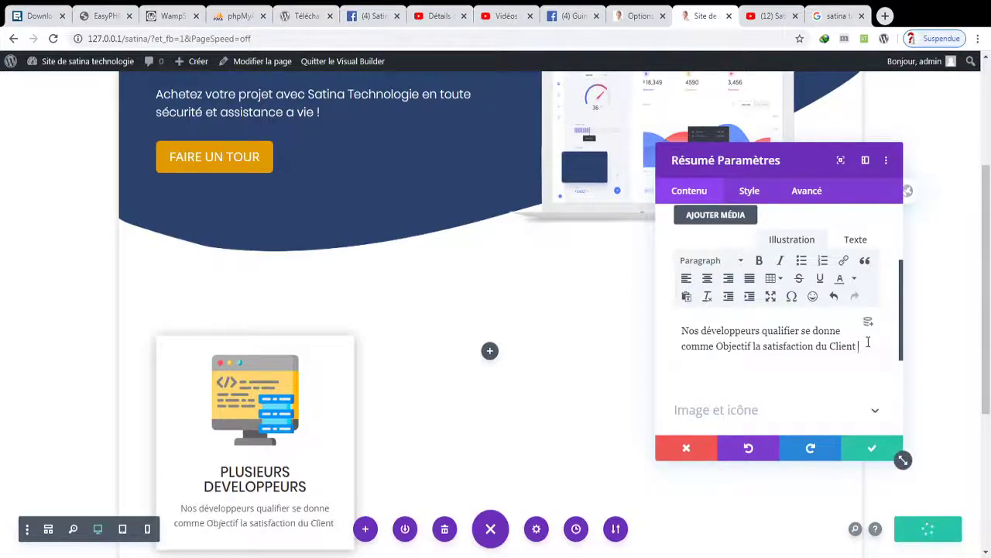
type("et")
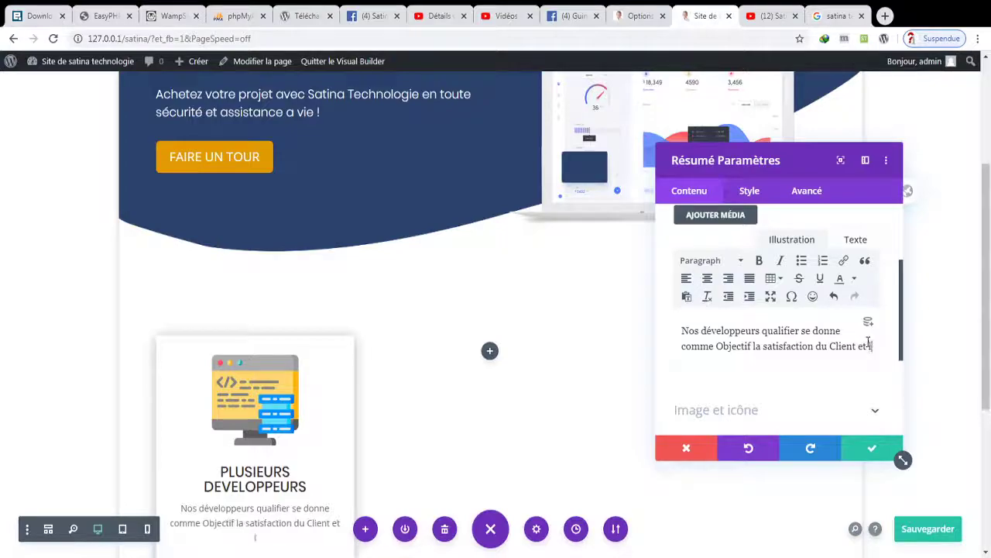
type("un tr")
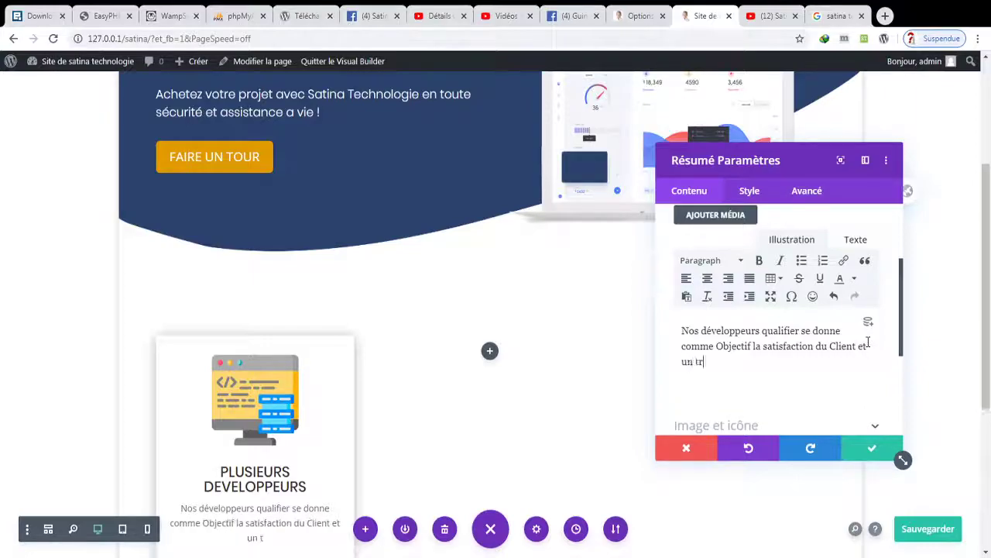
type("avail de qua")
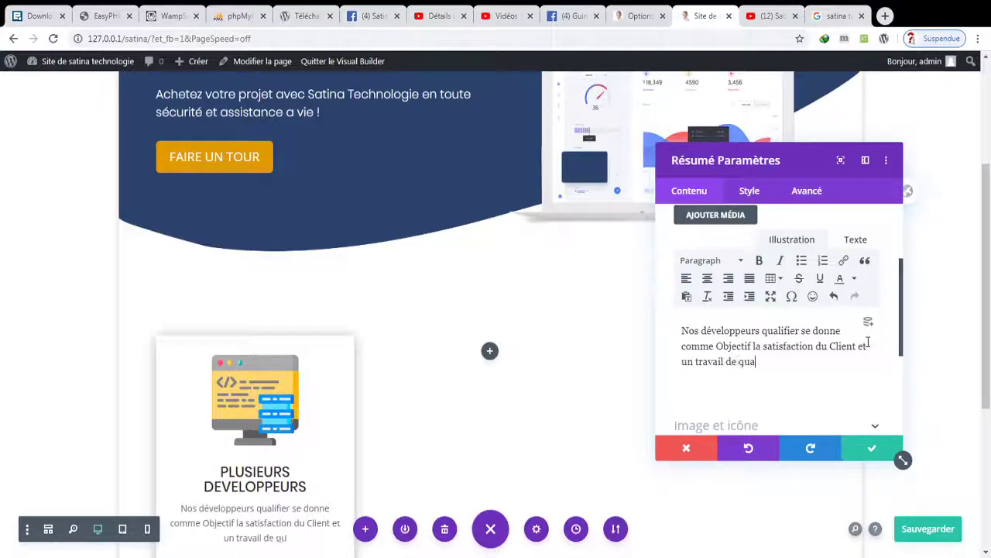
type("lité pour un")
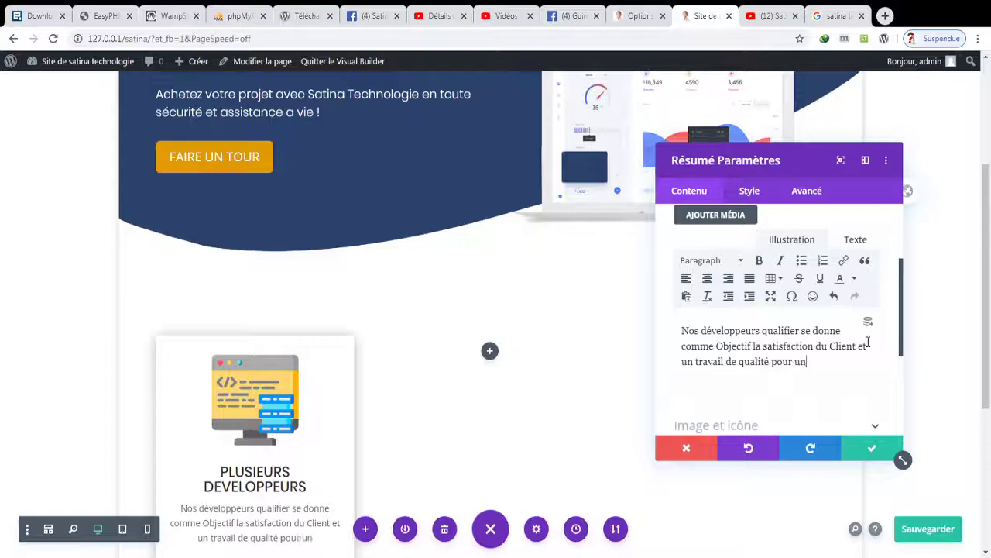
type("e relation de ")
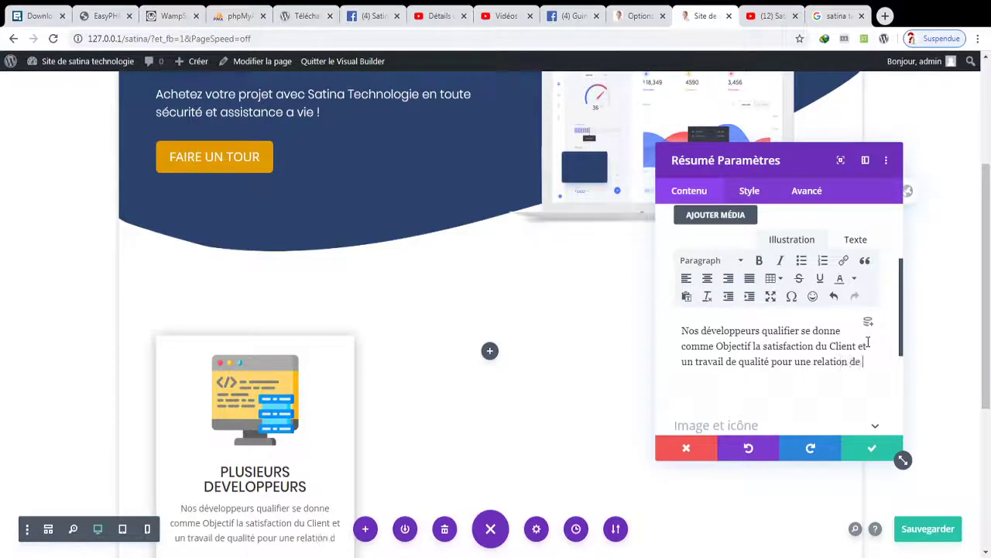
type("Travail d")
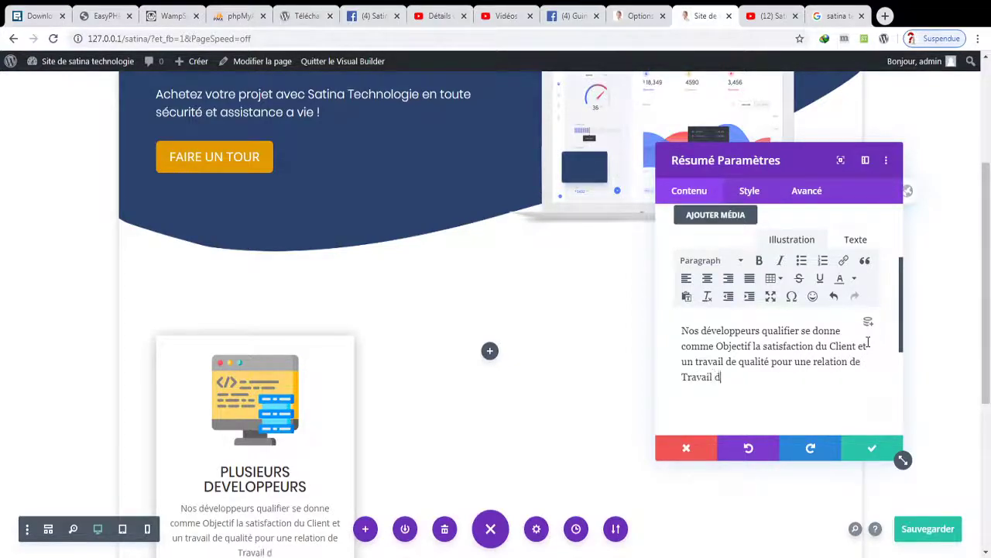
type("urable.")
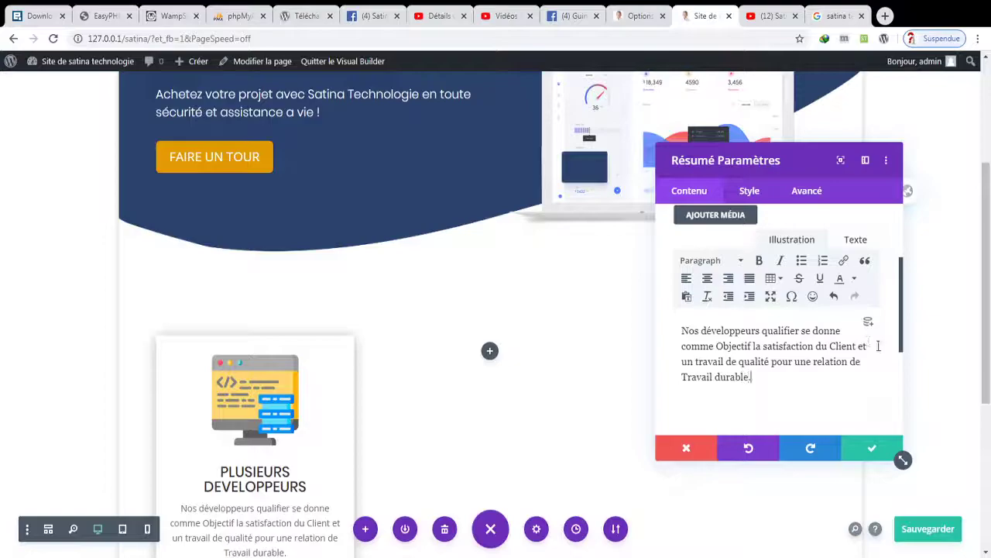
left_click(874, 449)
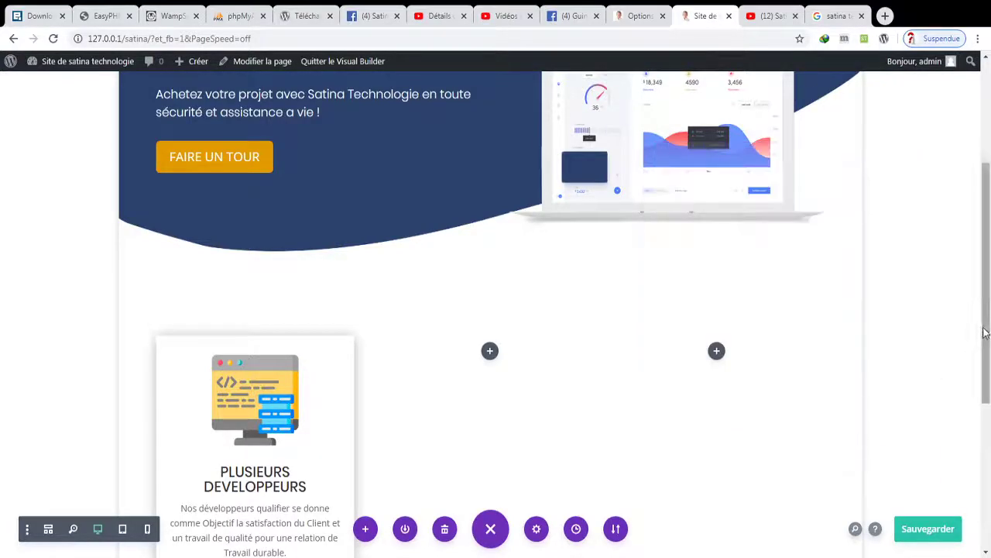
scroll(906, 411, "down", 2)
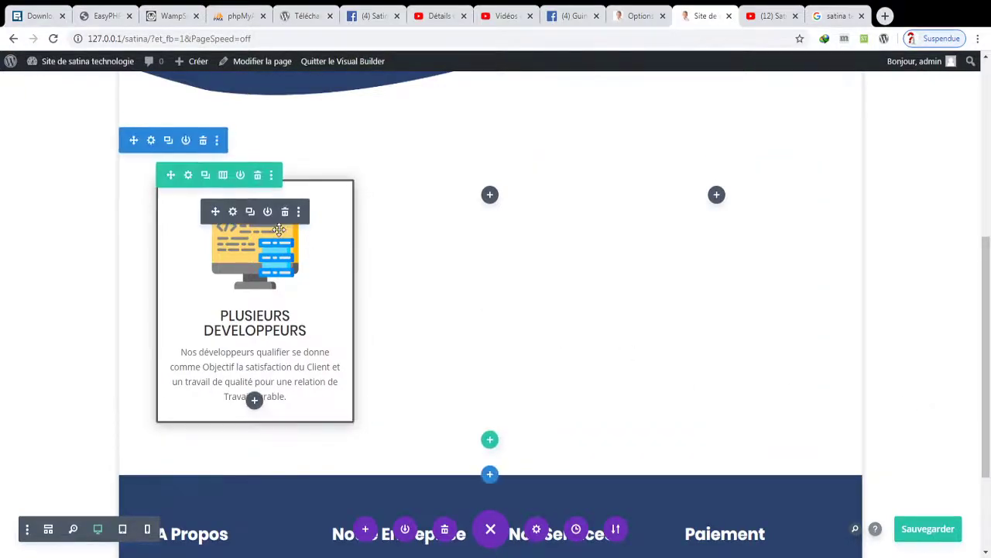
- Duplicate the developers card into columns two and three, then open the third card's settings
left_click(253, 218)
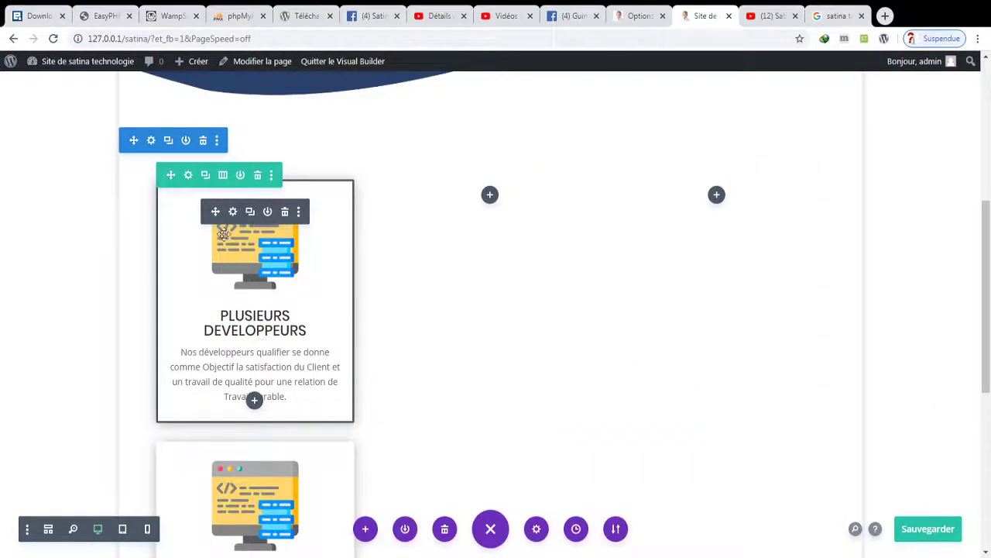
left_click_drag(217, 219, 504, 299)
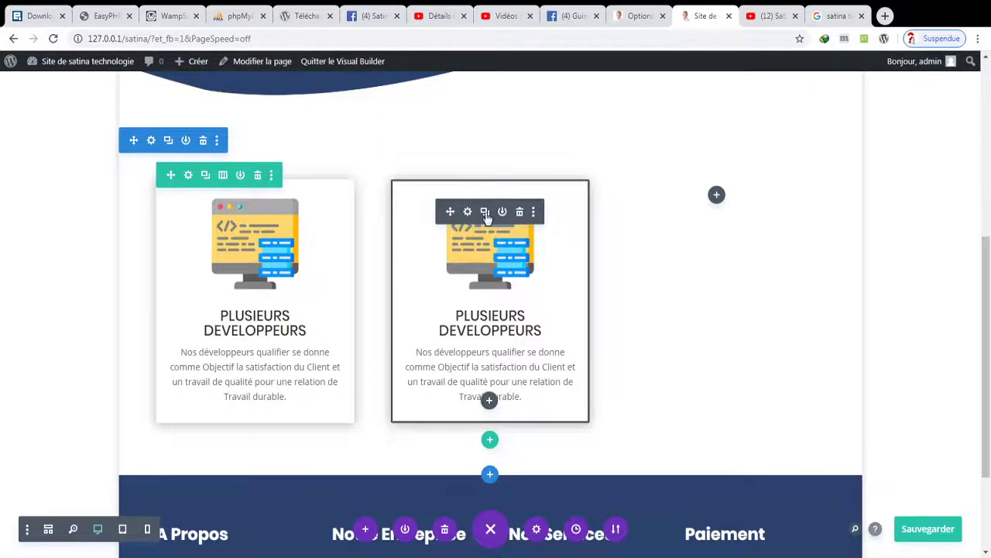
left_click(486, 216)
left_click_drag(451, 212, 672, 279)
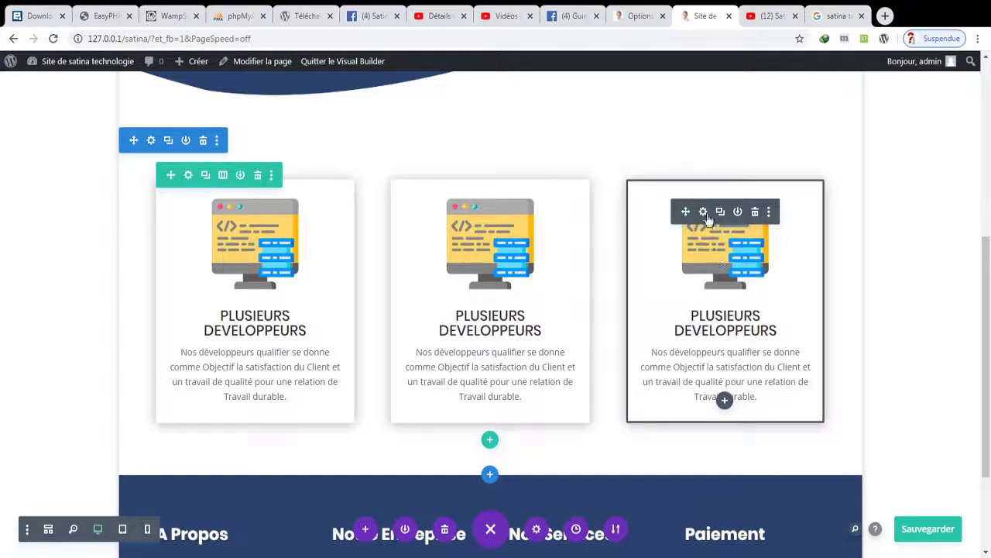
left_click(703, 213)
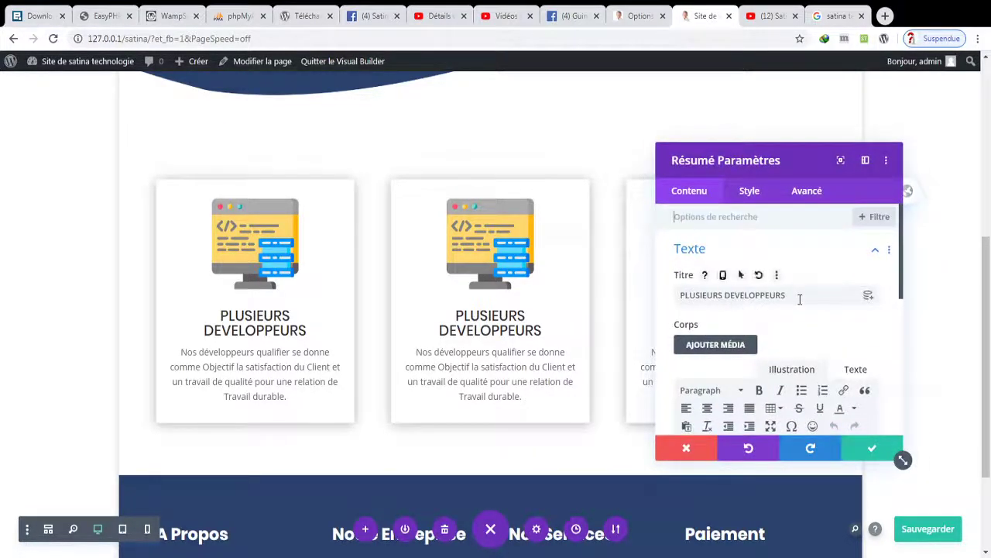
scroll(491, 310, "down", 2)
key("ctrl+s")
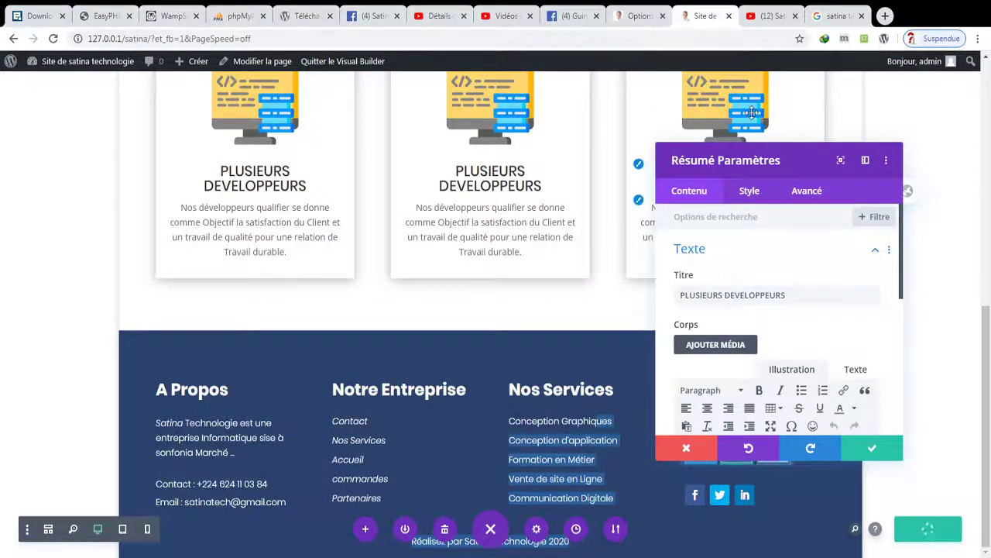
- Replace the third card's image with the headset-woman picture
scroll(880, 341, "down", 5)
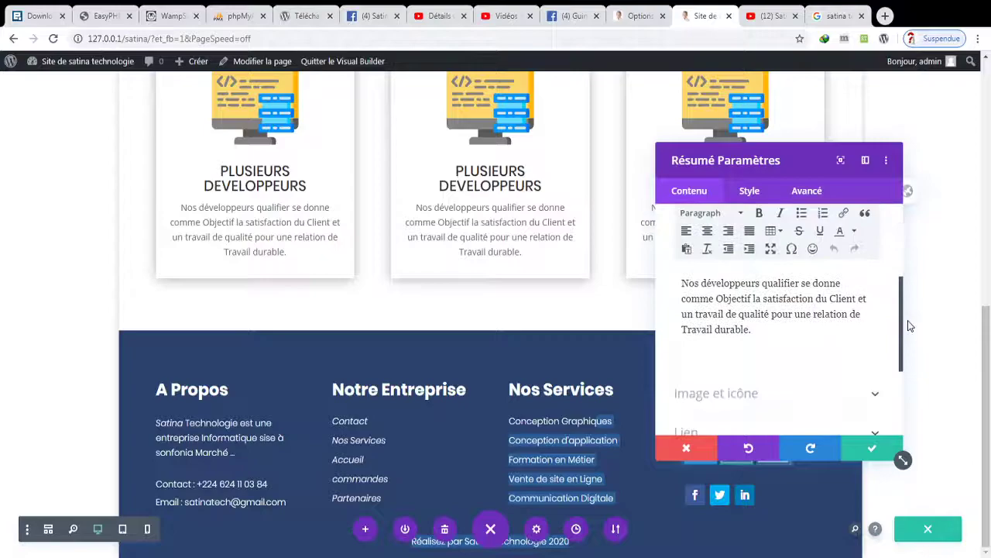
left_click(814, 361)
left_click(802, 366)
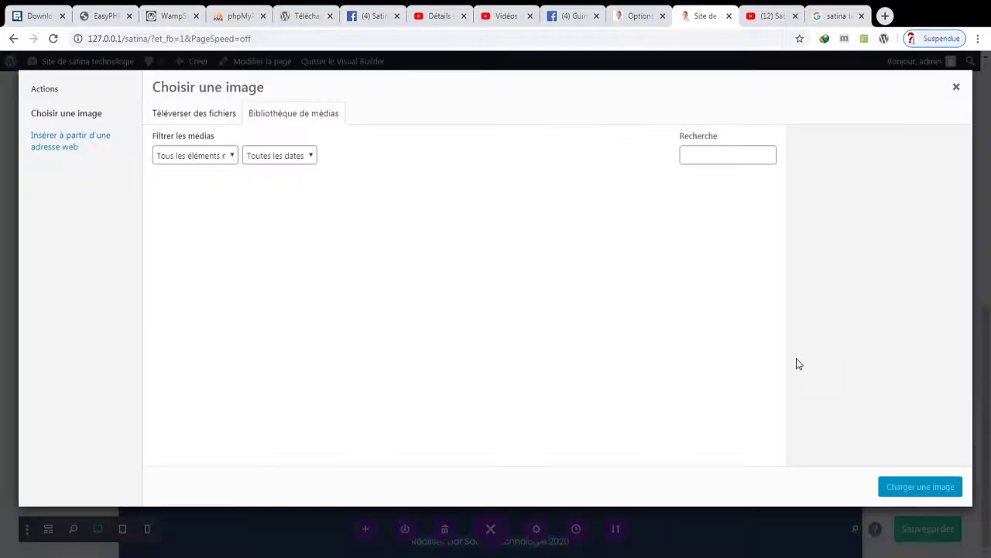
left_click(637, 249)
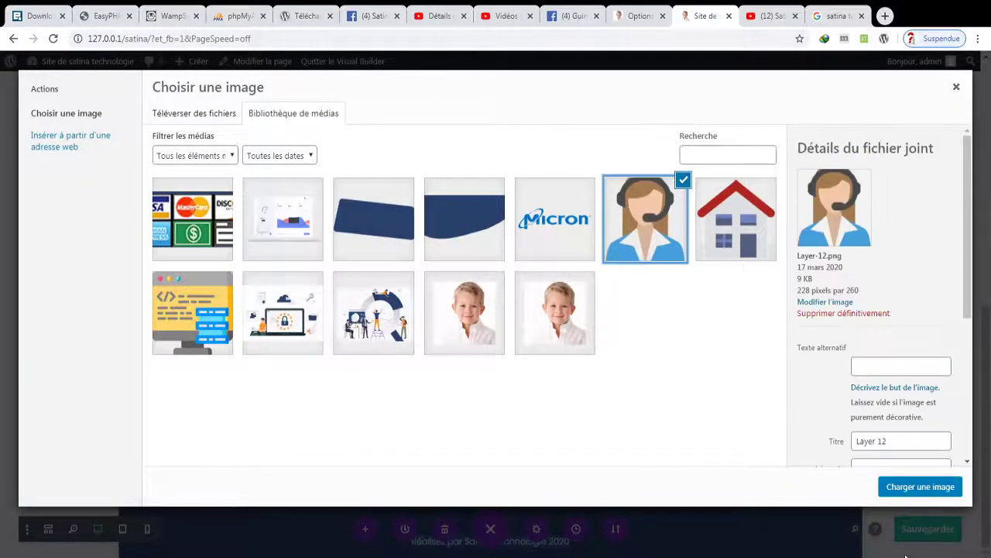
left_click(907, 487)
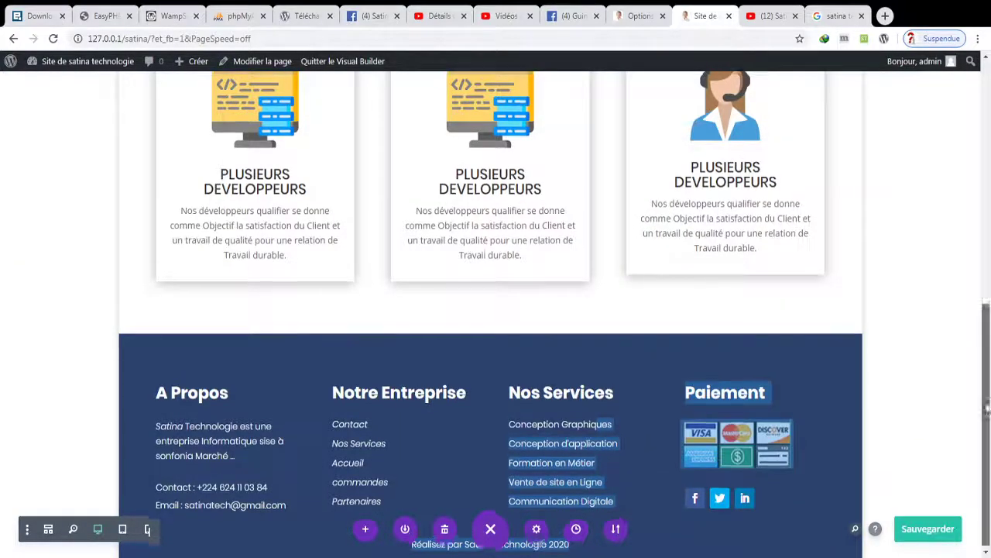
- Give the middle card the house picture and save its settings
scroll(480, 219, "up", 2)
mouse_move(496, 197)
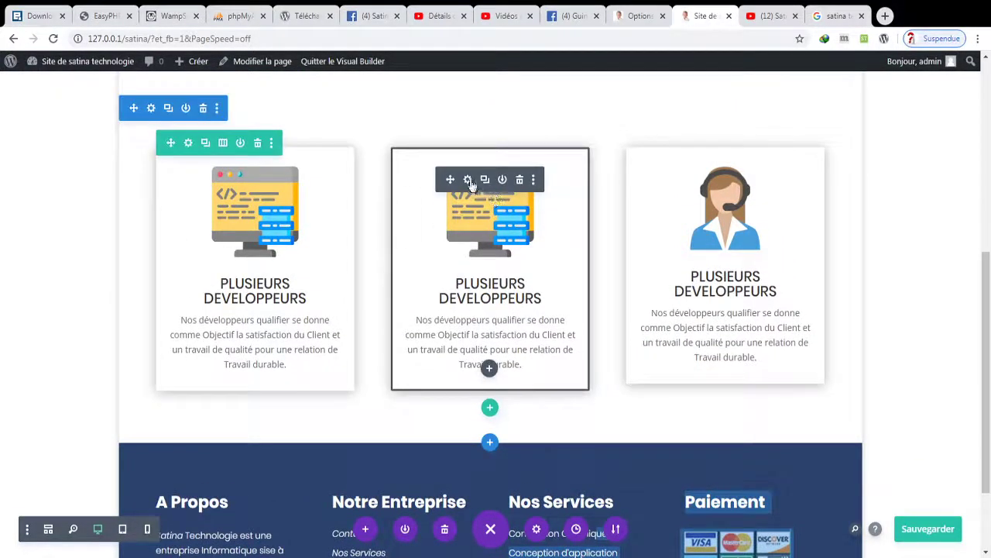
left_click(468, 180)
left_click_drag(904, 298, 904, 371)
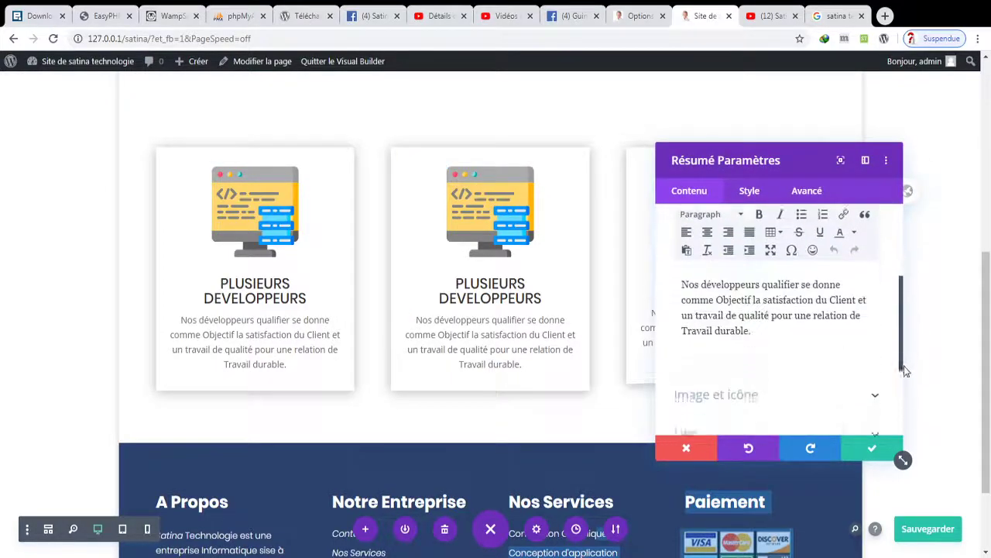
left_click(797, 375)
left_click(772, 355)
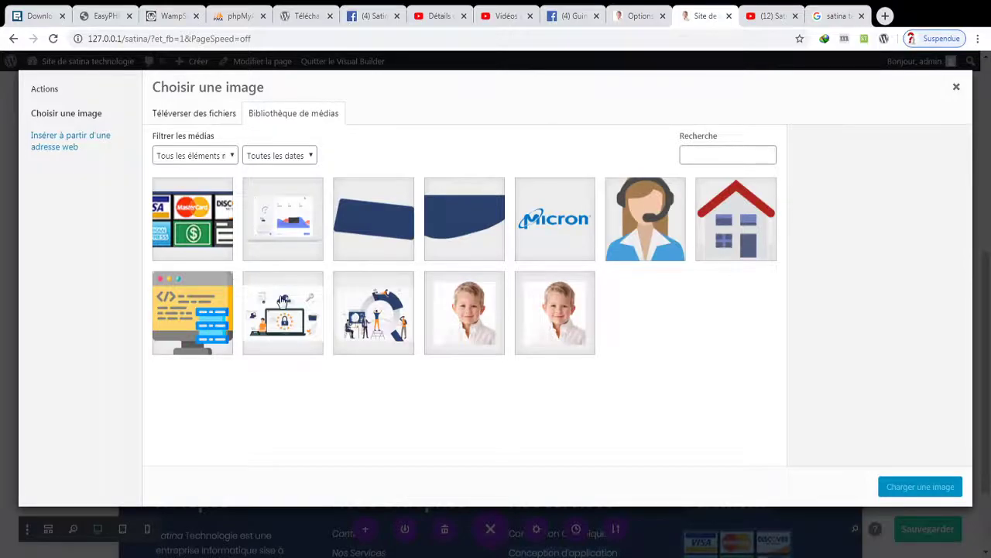
left_click(730, 257)
left_click(892, 487)
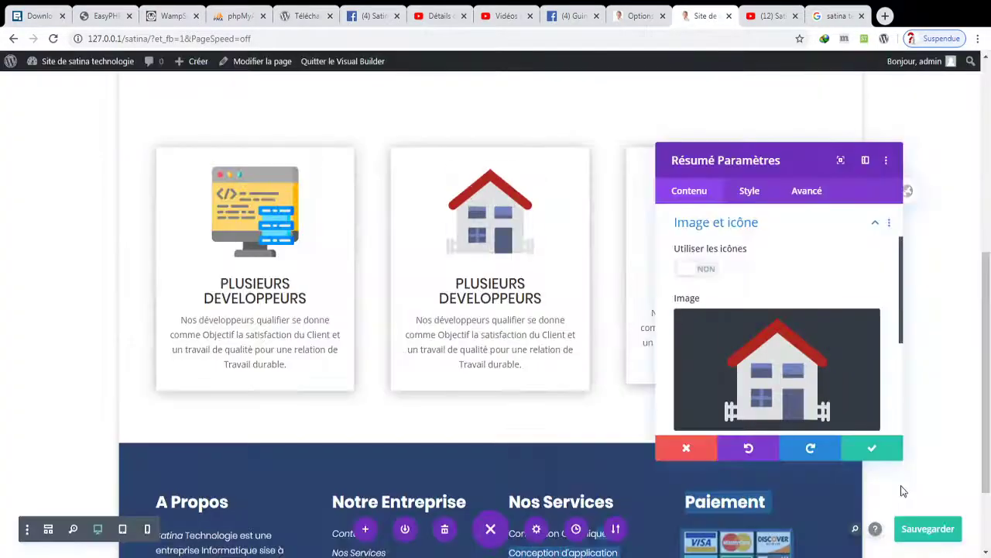
left_click(860, 448)
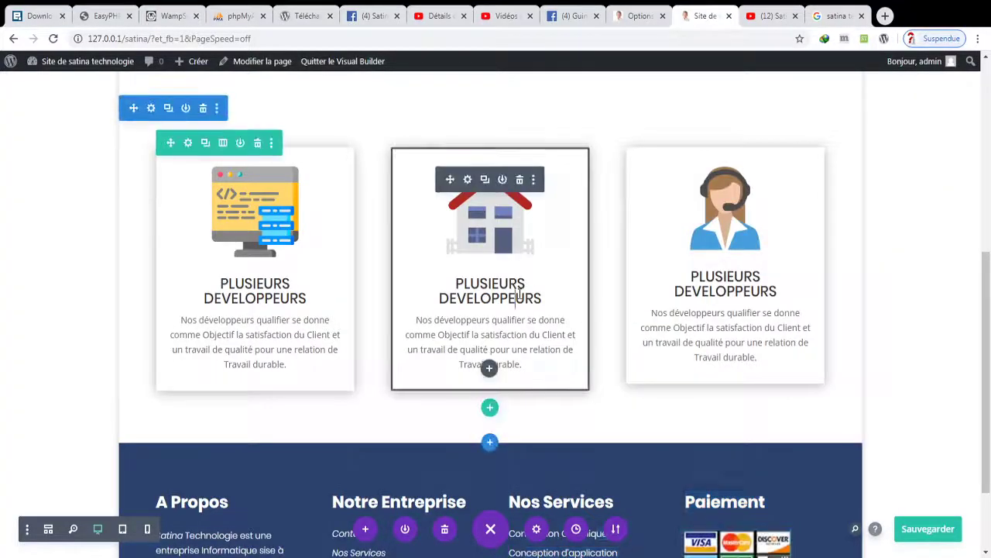
- Retitle the middle card 'nous vous Ecoutons', then select its old description text
left_click_drag(540, 299, 463, 273)
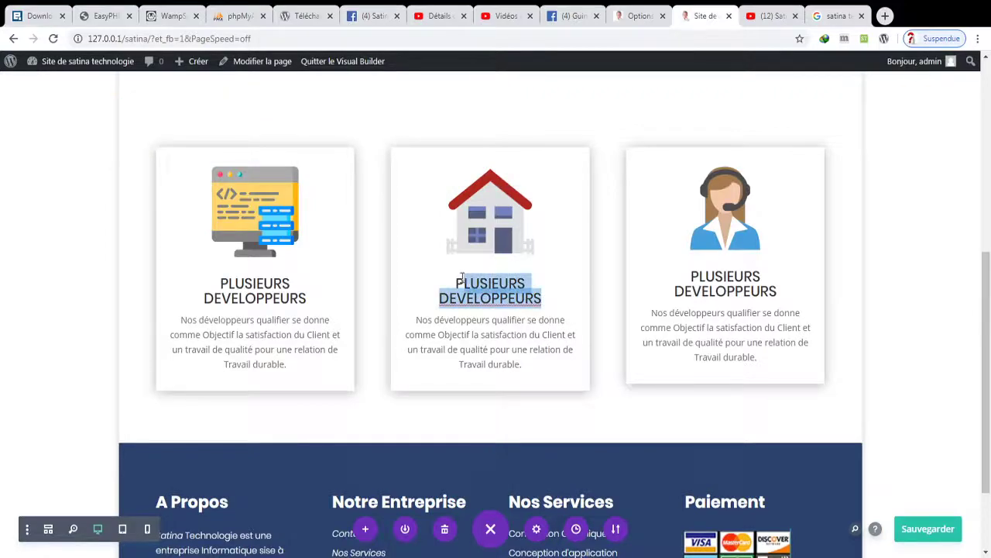
type("nous ")
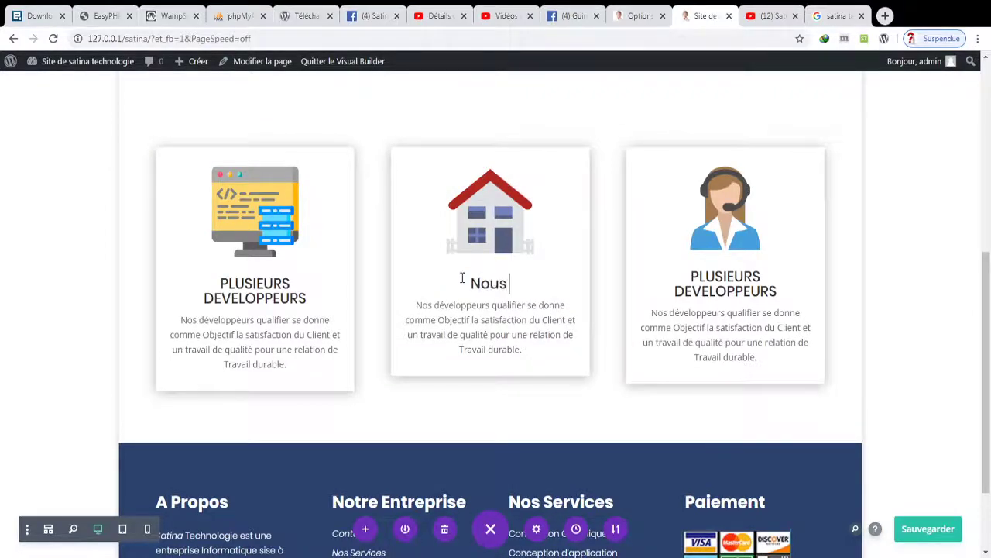
type("vous Ecoutons")
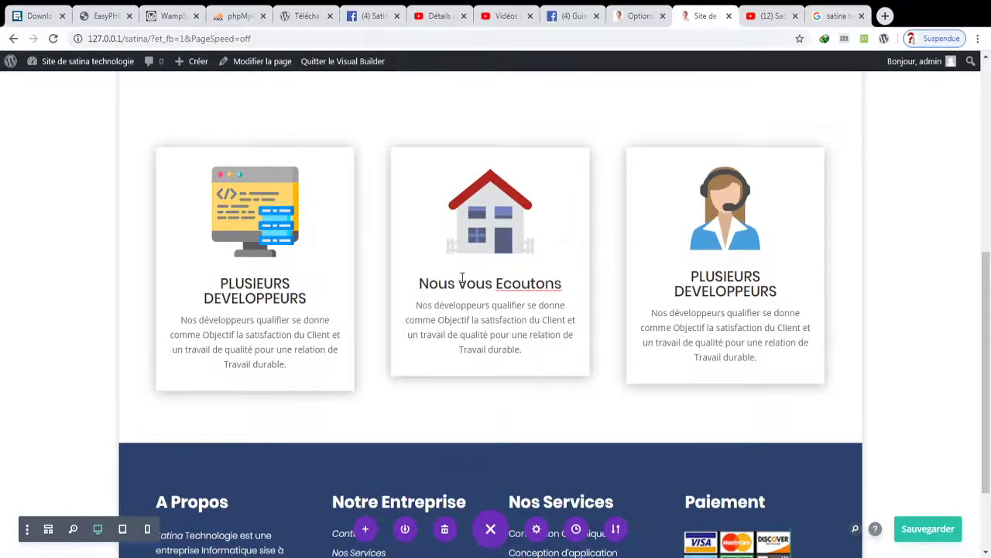
right_click(518, 285)
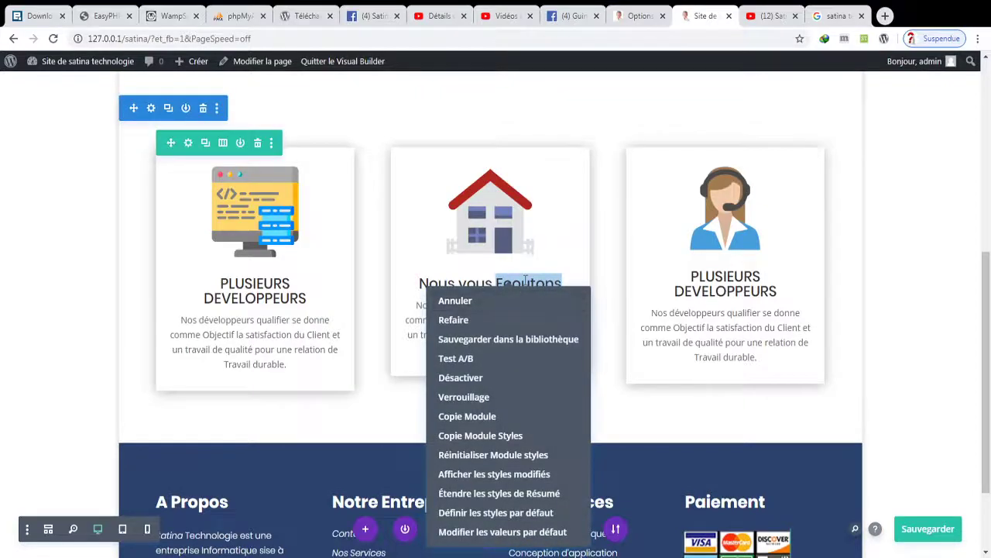
key("Escape")
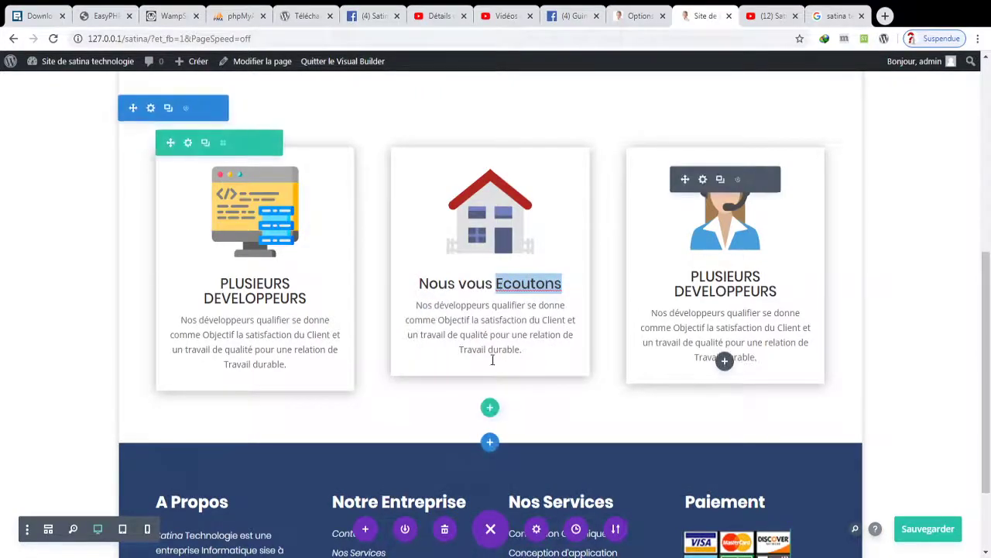
left_click(456, 338)
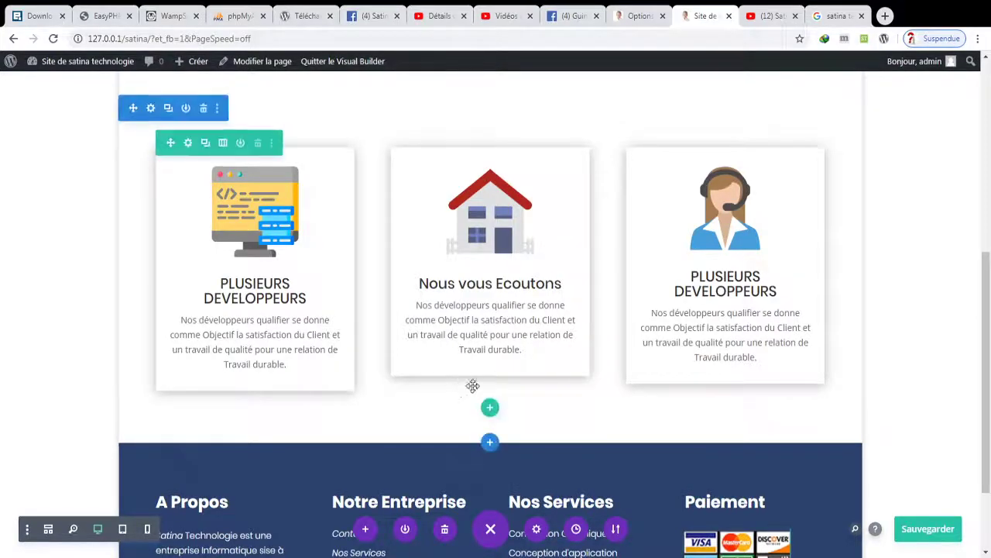
left_click_drag(519, 349, 415, 305)
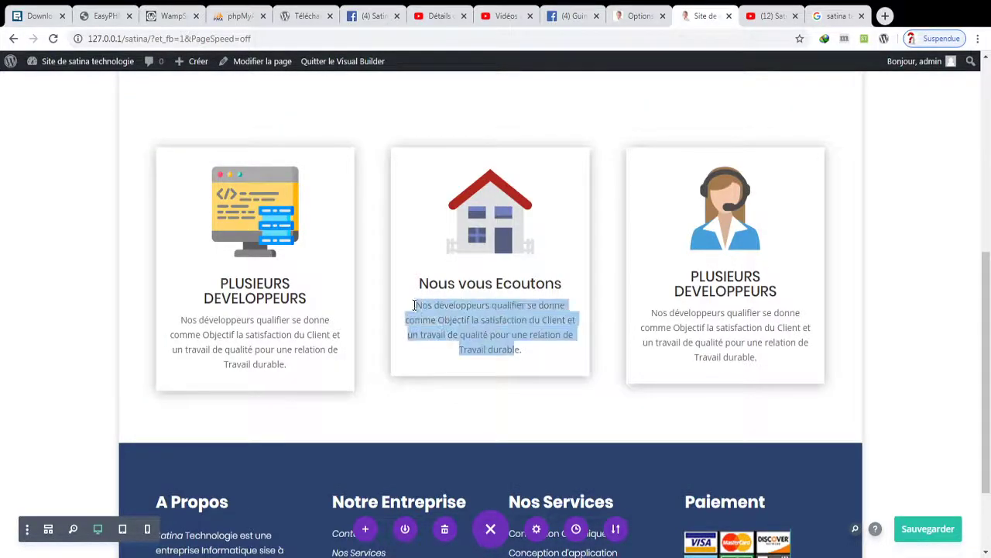
- Start the middle card's new description: '…est l'ecoute que notre equipe de Développeur Désigneur'
key("BackSpace")
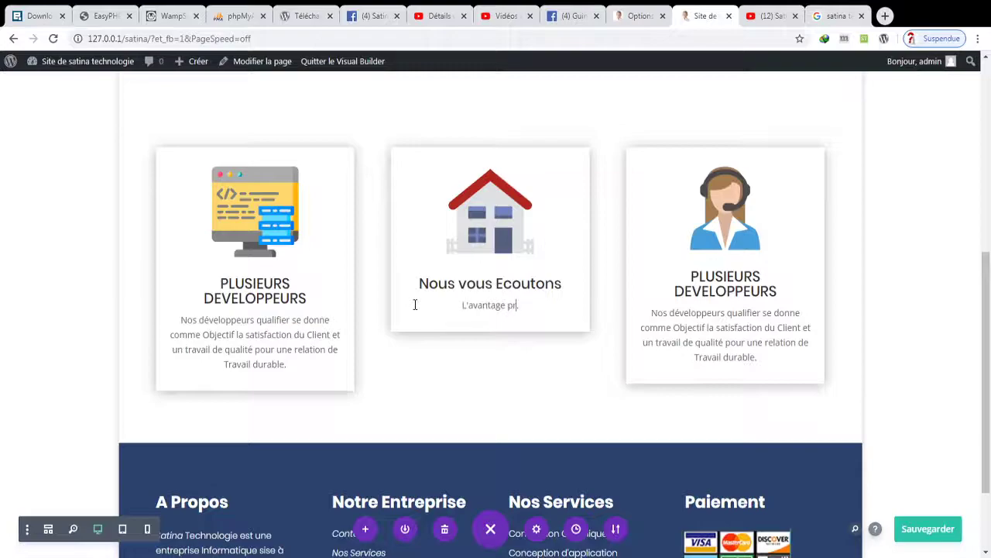
type("est l")
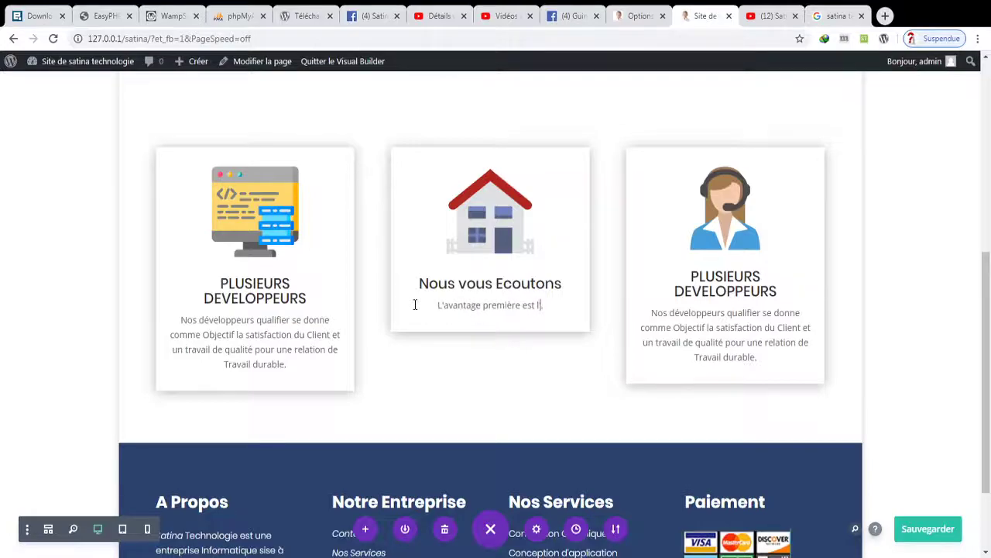
type("'ecoute que notre e")
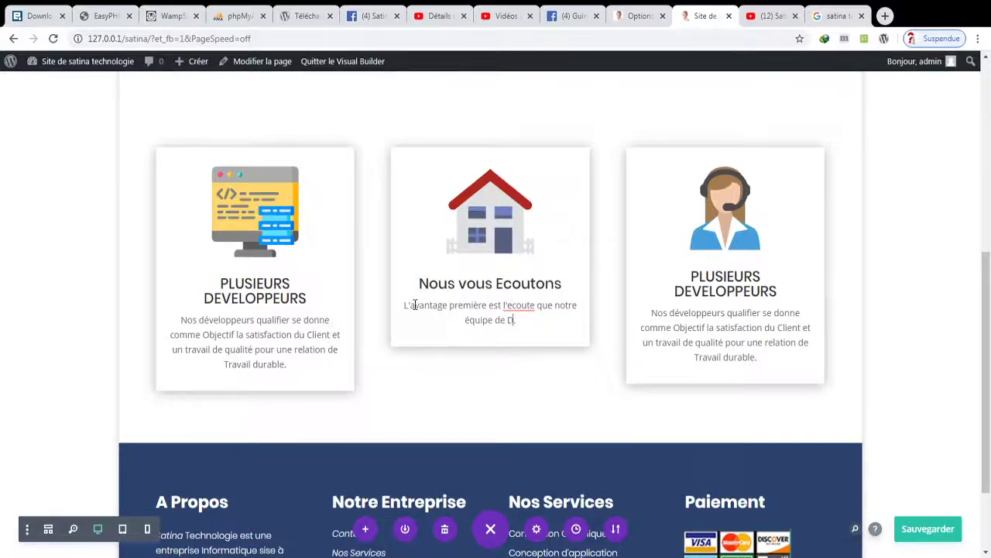
type("quipe de Développeur .")
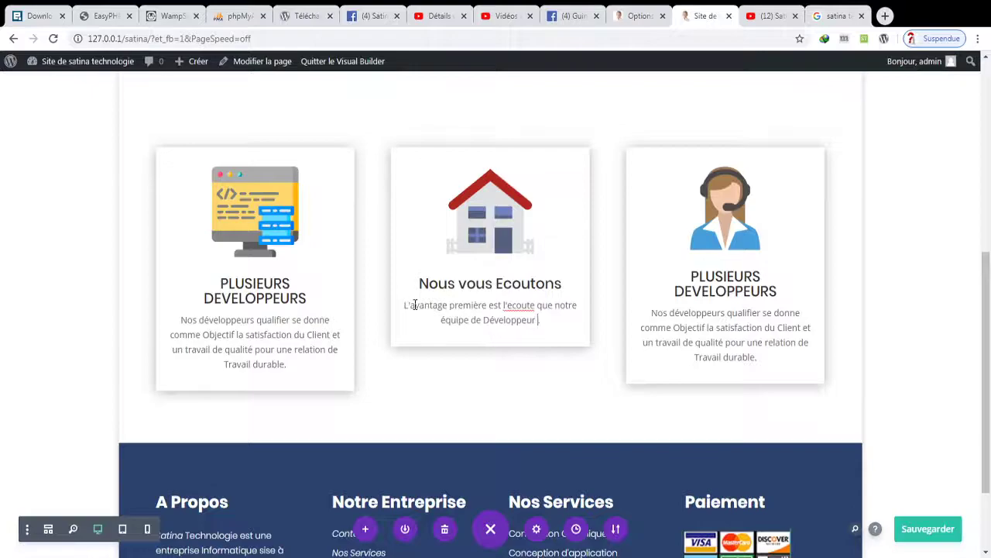
key("ctrl+s")
type(".")
key("BackSpace")
type("Dé")
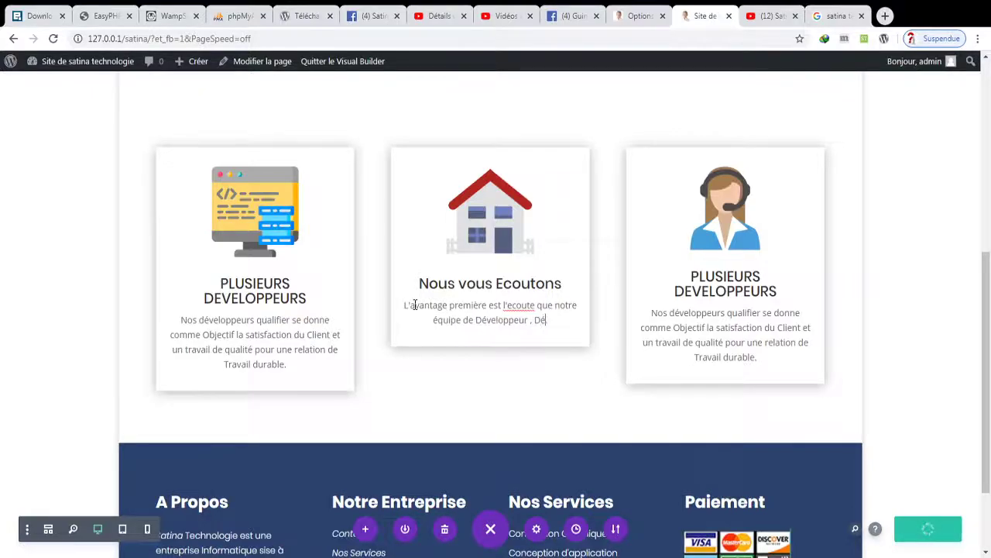
type("signeur ")
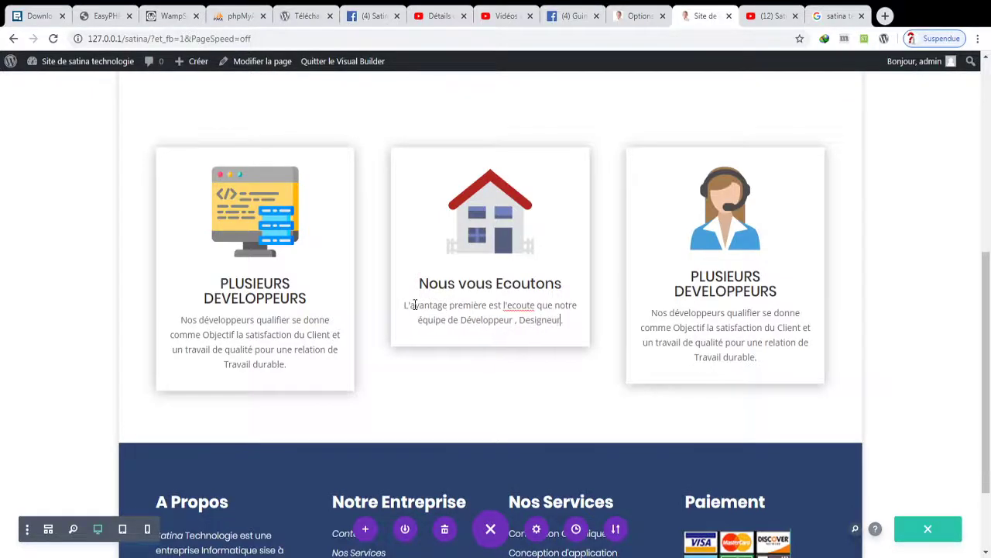
type(", .")
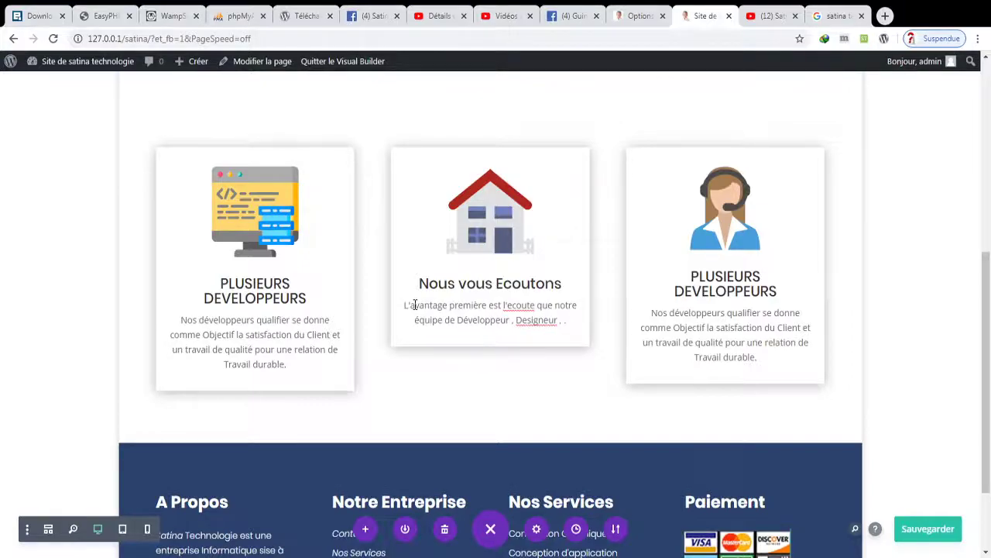
- Continue the sentence with 'vous accorde afin d'exprimer votre désir et', fixing typos
key("BackSpace")
key("BackSpace")
type("VOUS")
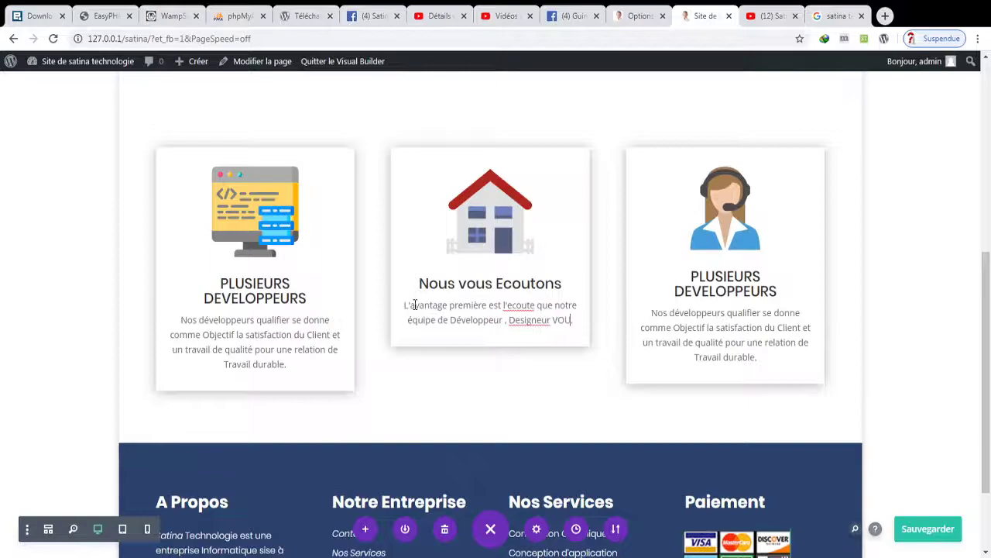
key("BackSpace")
key("BackSpace")
key("BackSpace")
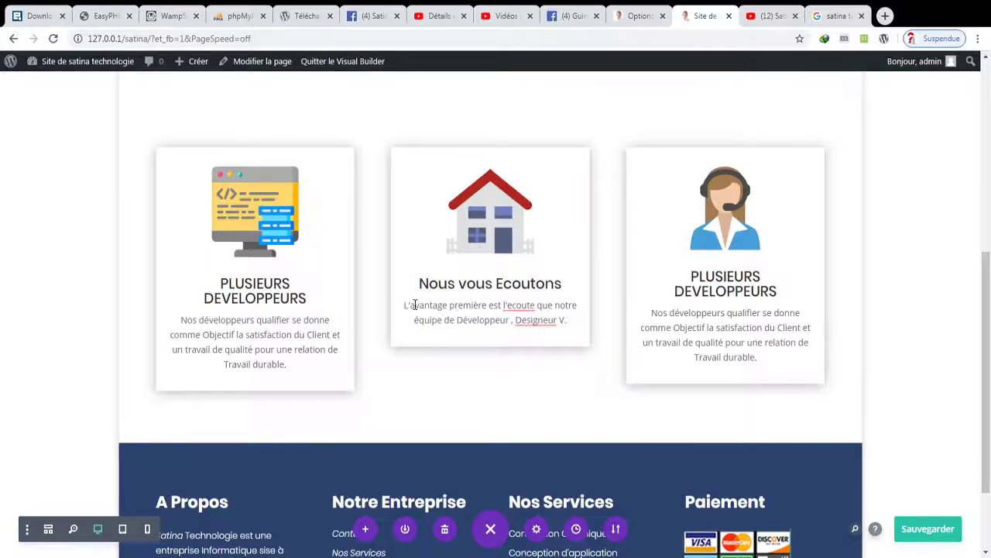
type("ous")
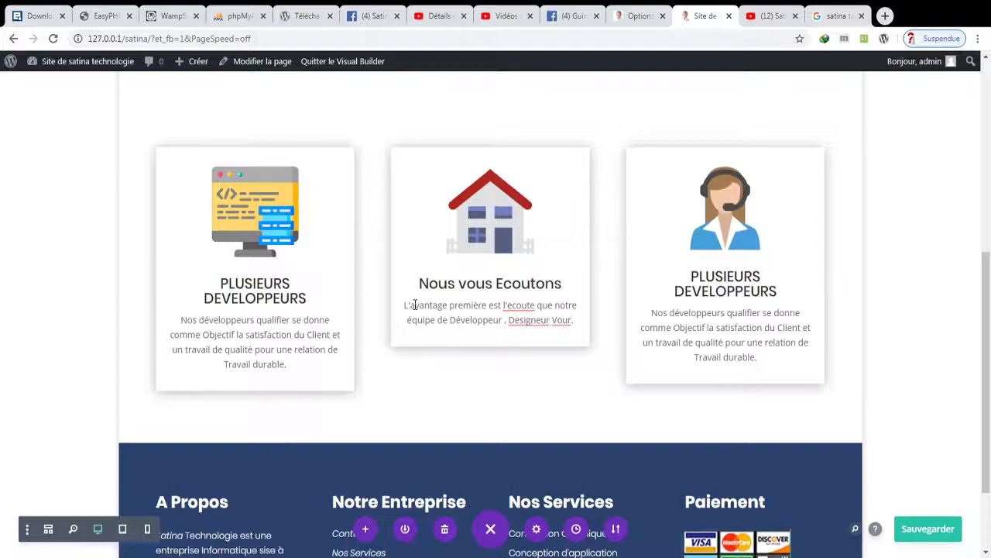
key("BackSpace")
key("BackSpace")
type("s acco")
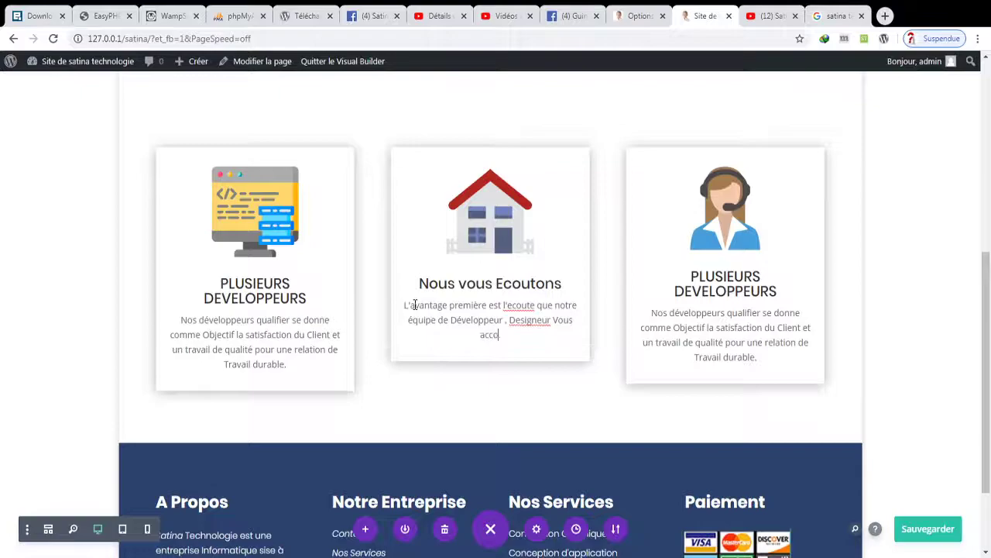
type("rde afin d'd")
key("BackSpace")
type("exprimer")
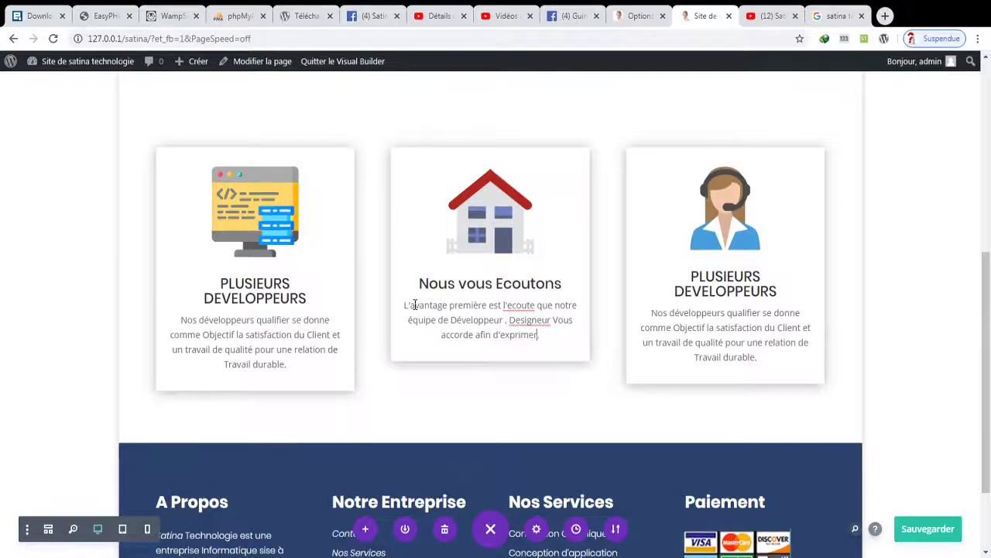
type(" votre d")
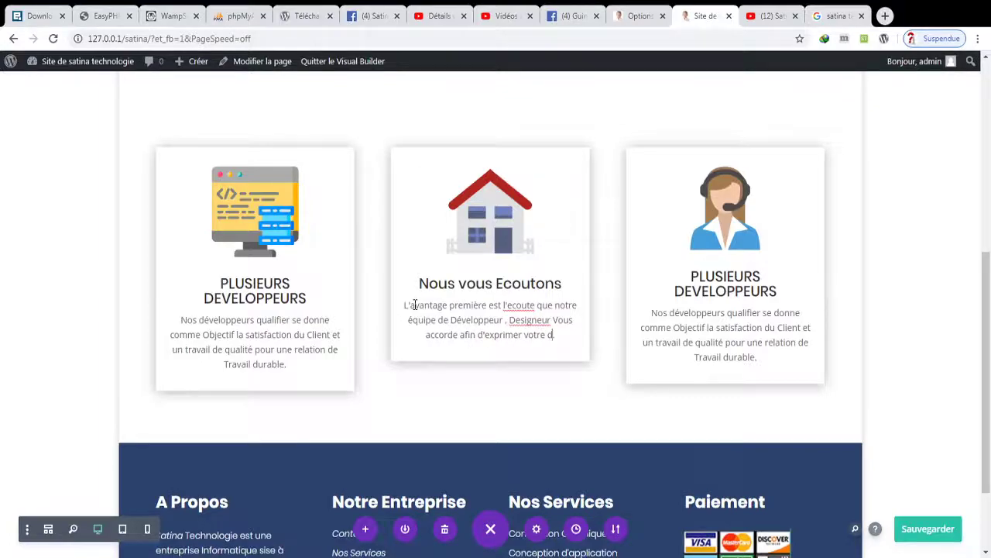
type("ésir et")
scroll(414, 304, "down", 3)
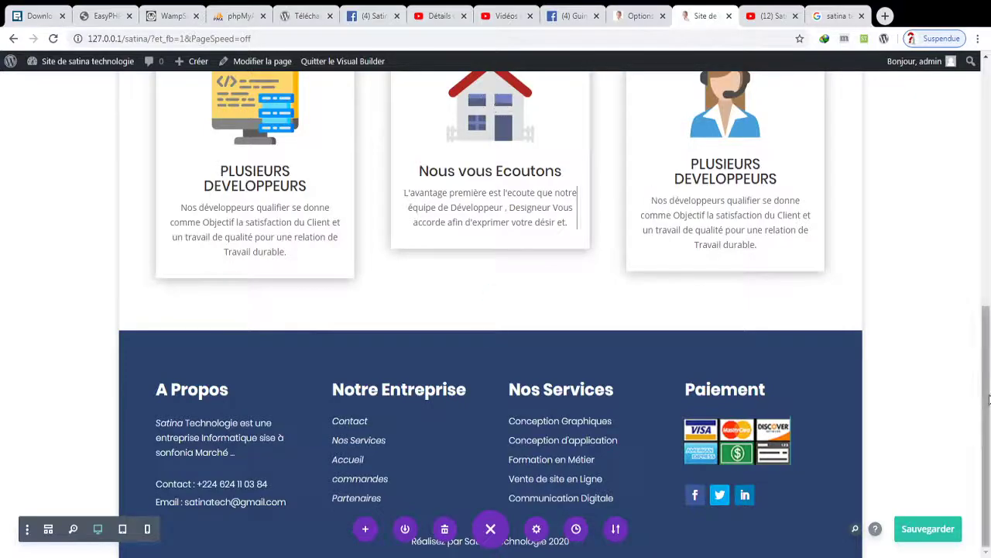
left_click_drag(989, 399, 967, 301)
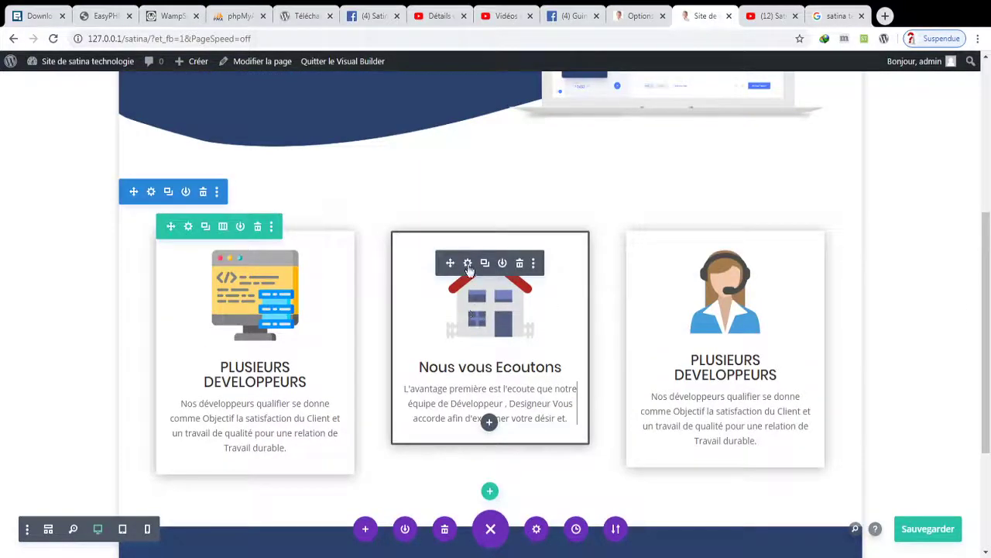
- Append 'Objectif de votre projet afin de vous satisfaire a 100%.' to the middle card's text
left_click(468, 263)
left_click_drag(905, 247, 905, 313)
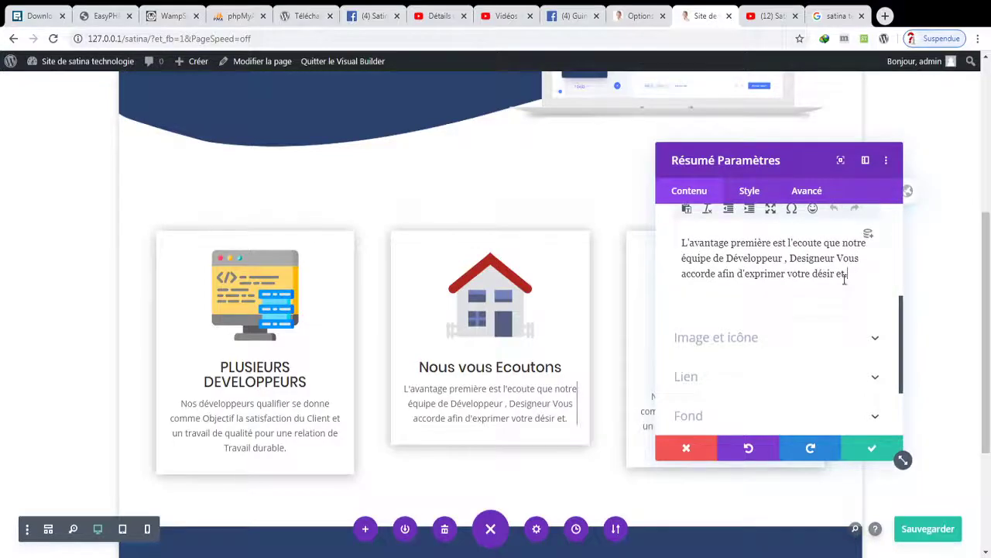
left_click(846, 281)
type("Ob")
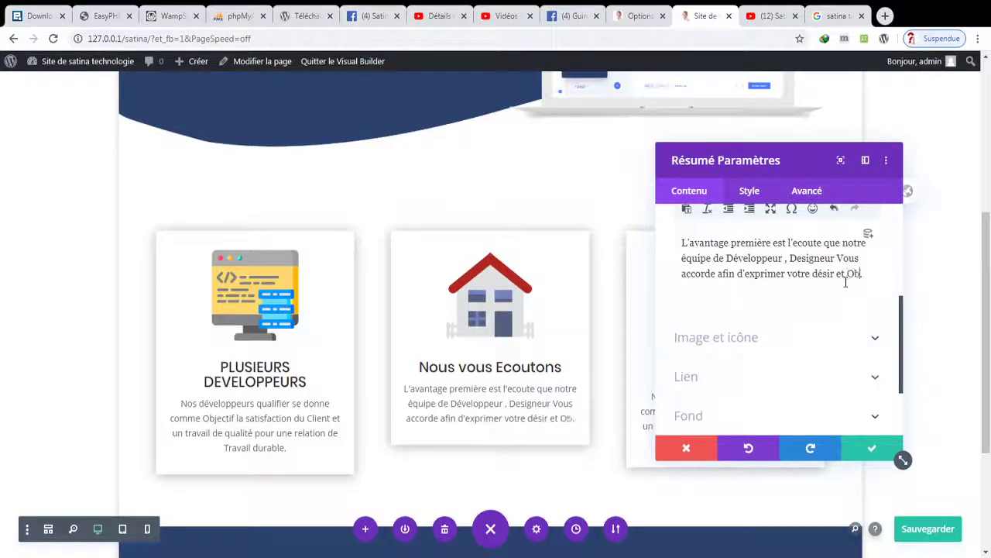
type("jectif")
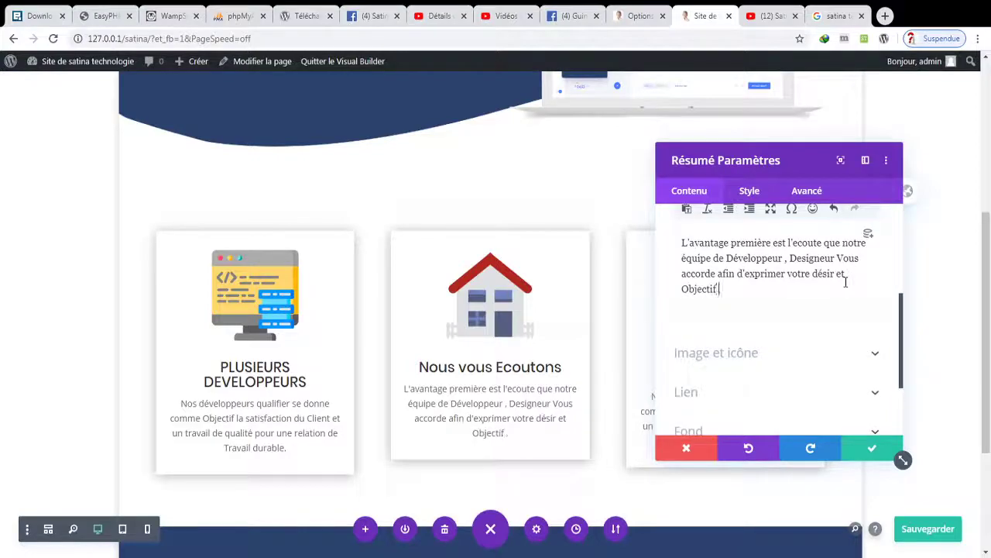
type(" de")
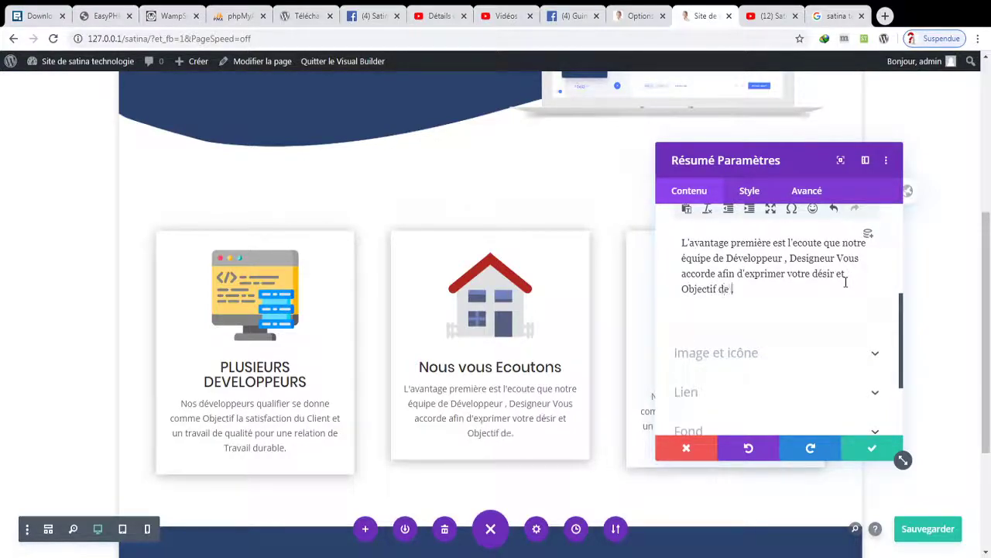
type(" votre projet")
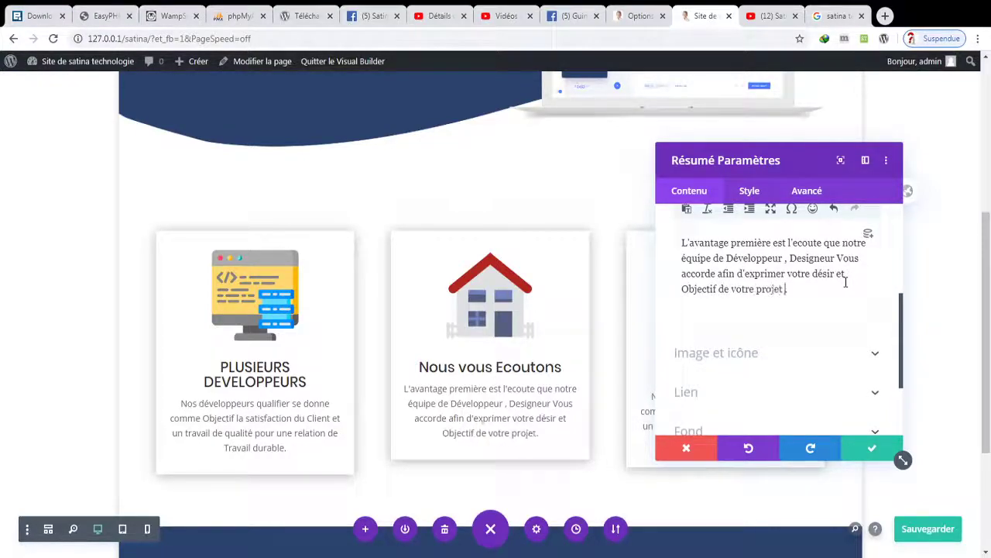
type(" afin de vous")
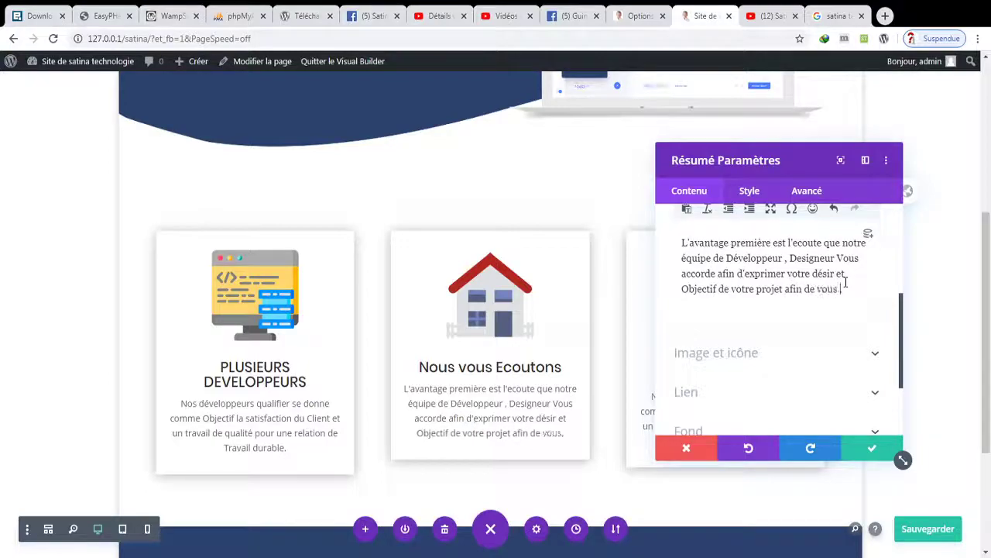
type(" satisfaire")
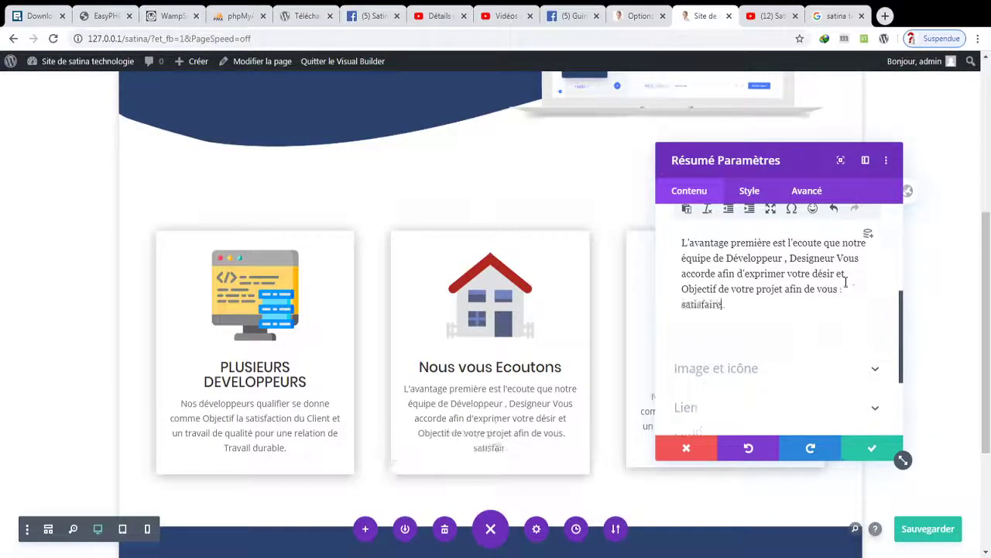
type(" a 10")
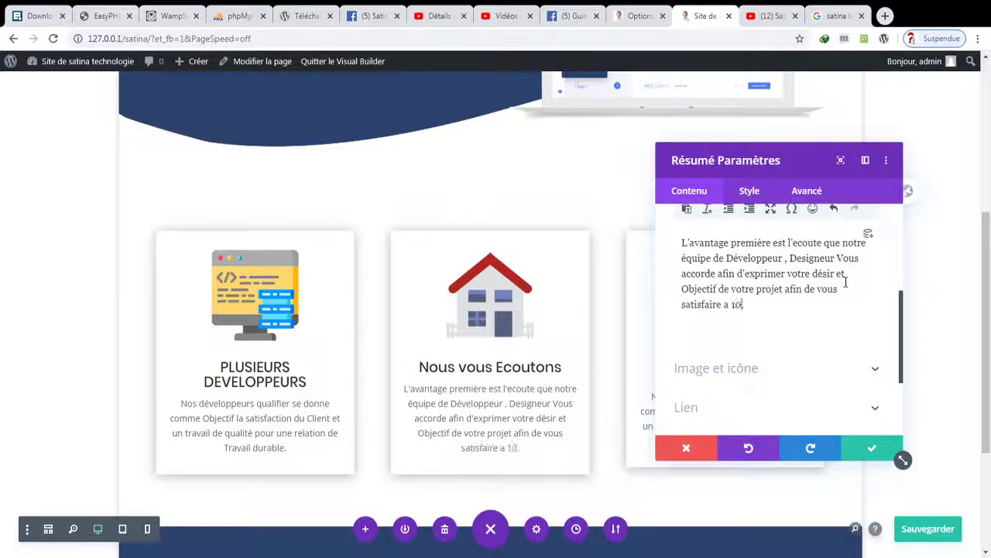
type("0%.")
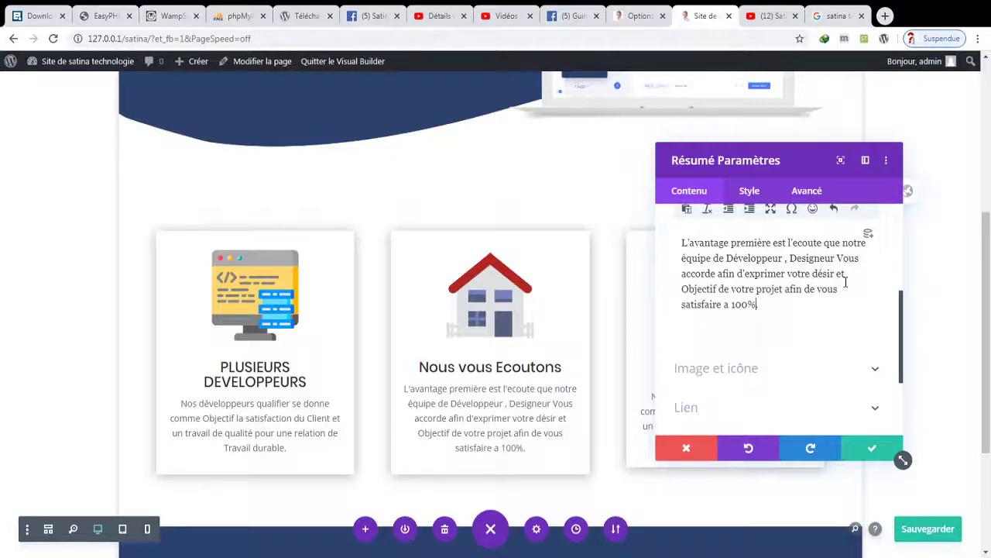
left_click(852, 445)
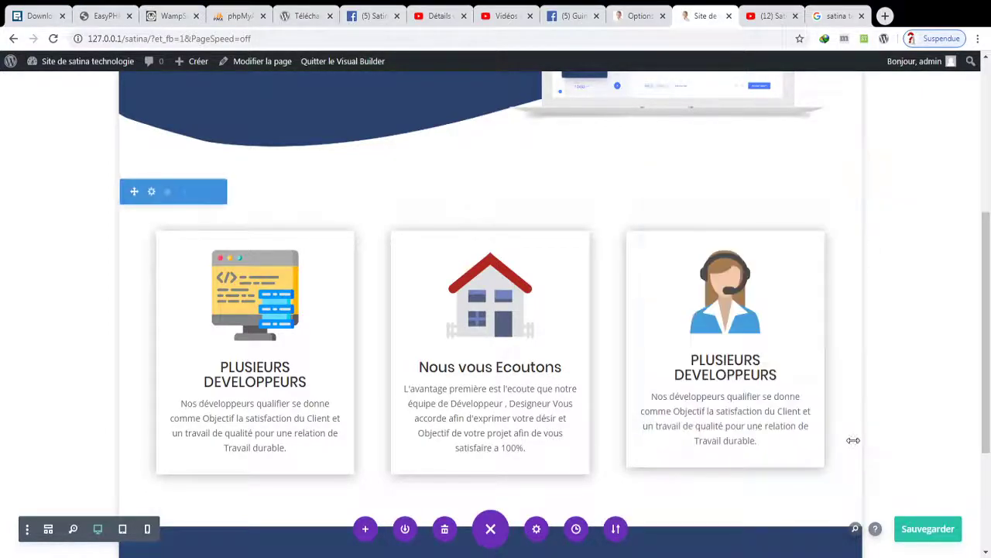
- Save the page and open the third card's title for editing
key("ctrl+s")
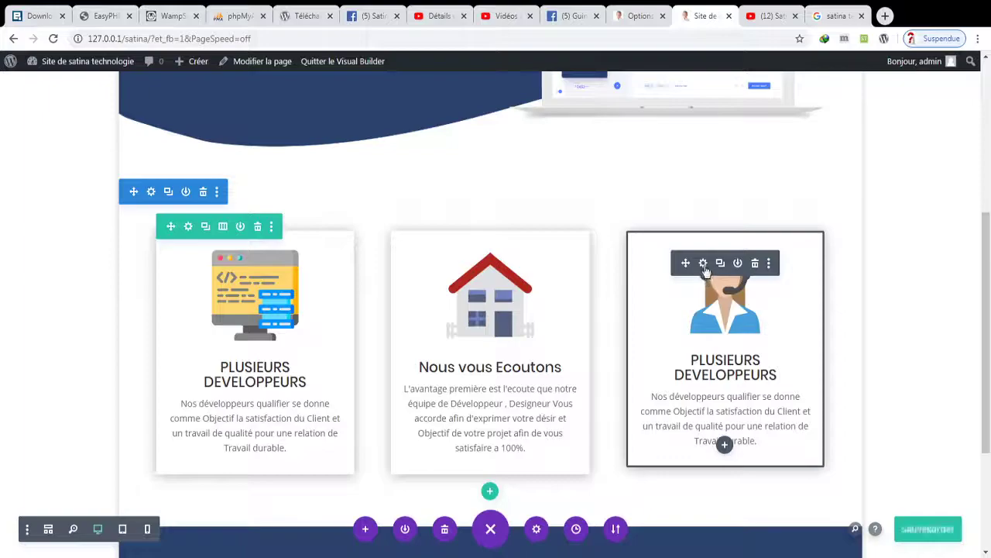
left_click(703, 263)
left_click(769, 293)
- Retitle the third card 'ASSISTANCE 24H / 24H'
key("ctrl+a")
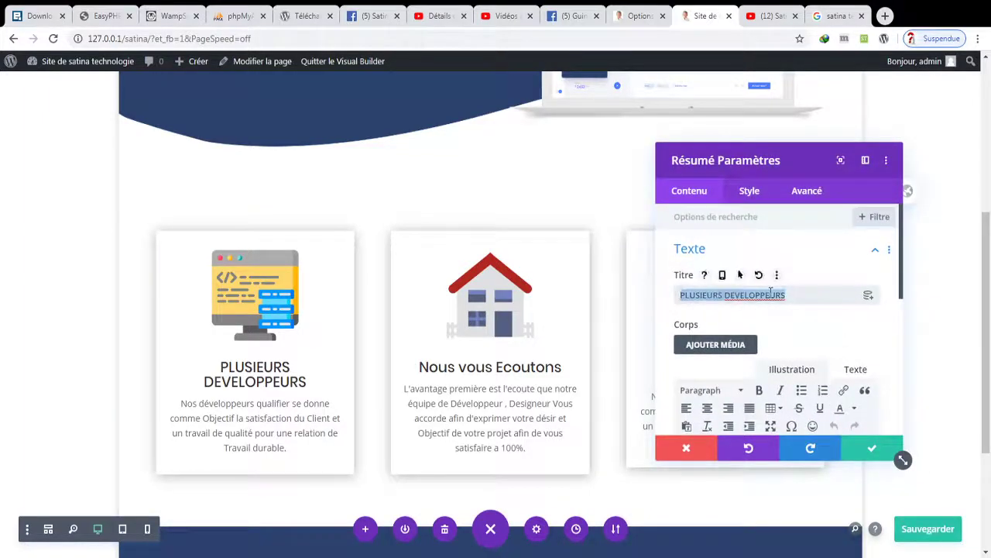
type("a")
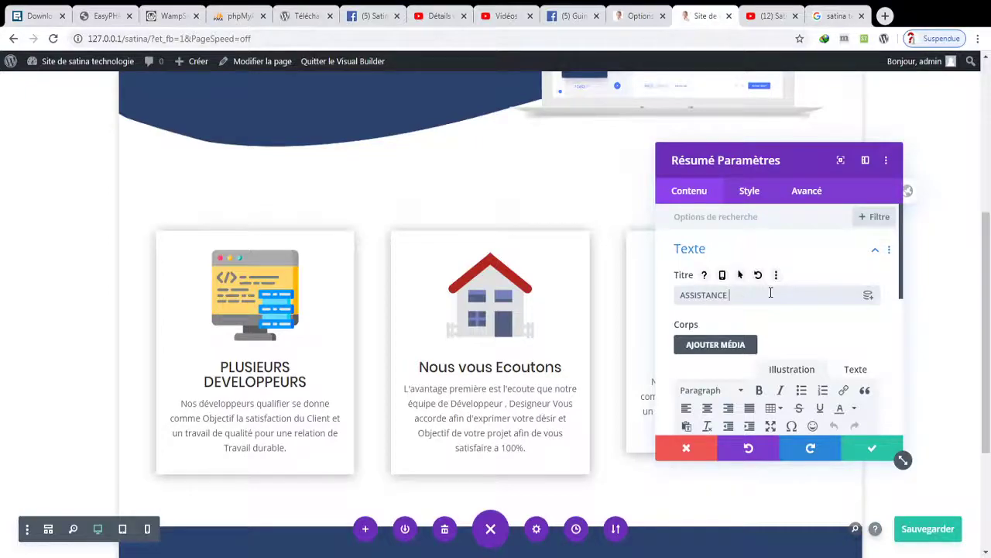
type("SSISTANCE 24H / 2")
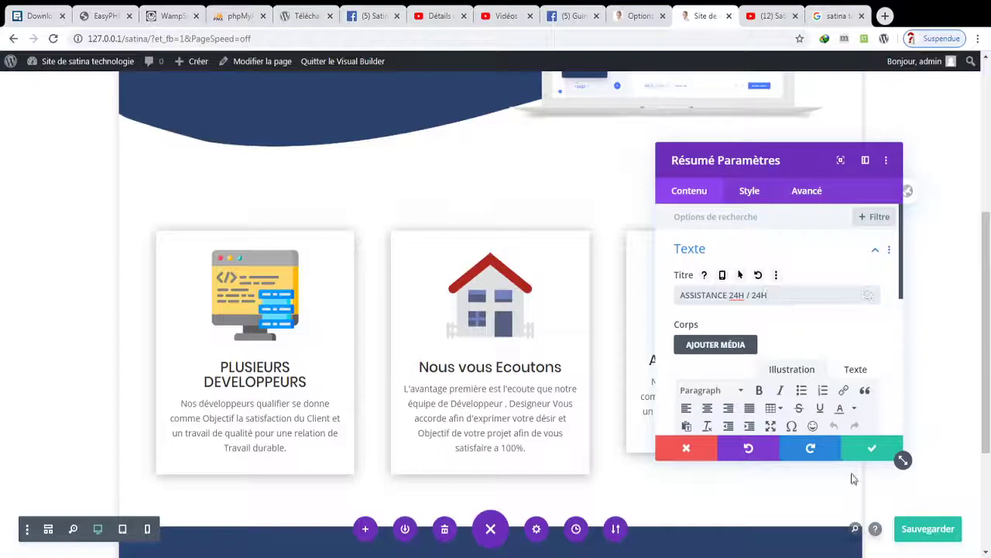
type("4H")
left_click(868, 449)
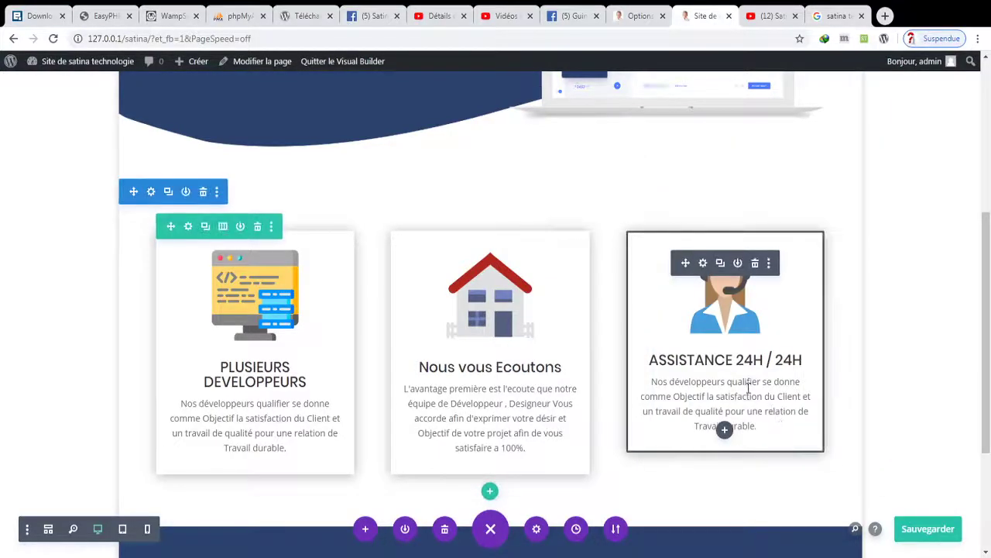
- Replace its description with the 'A tout moment vous pouvez nous contacter…' paragraph ending 'Projet.'
left_click(703, 264)
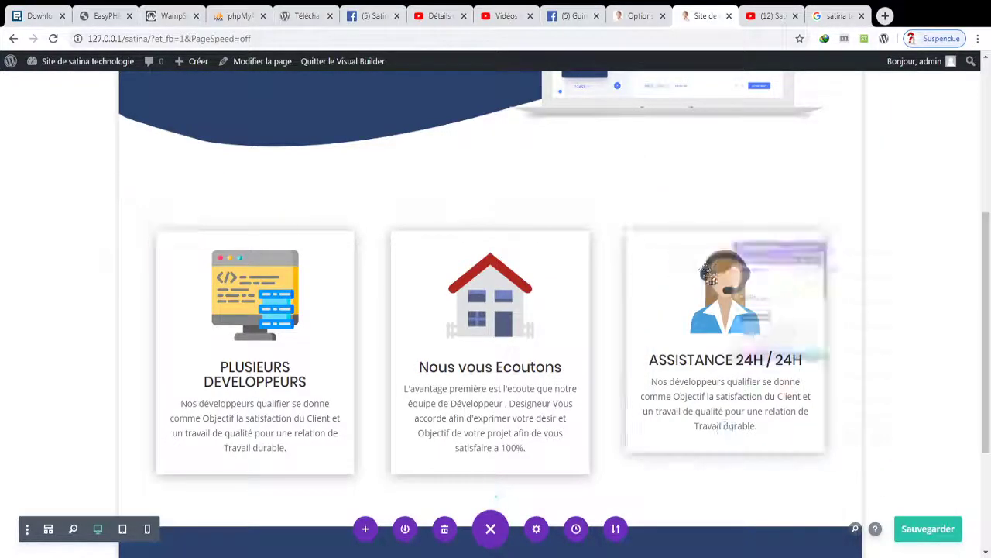
scroll(902, 280, "down", 1)
scroll(902, 281, "down", 3)
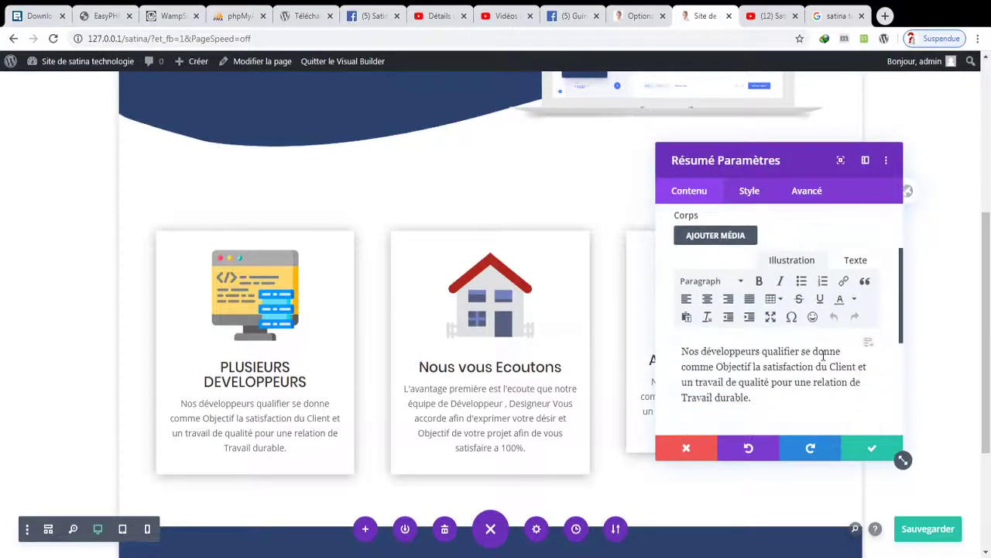
triple_click(772, 394)
type("A")
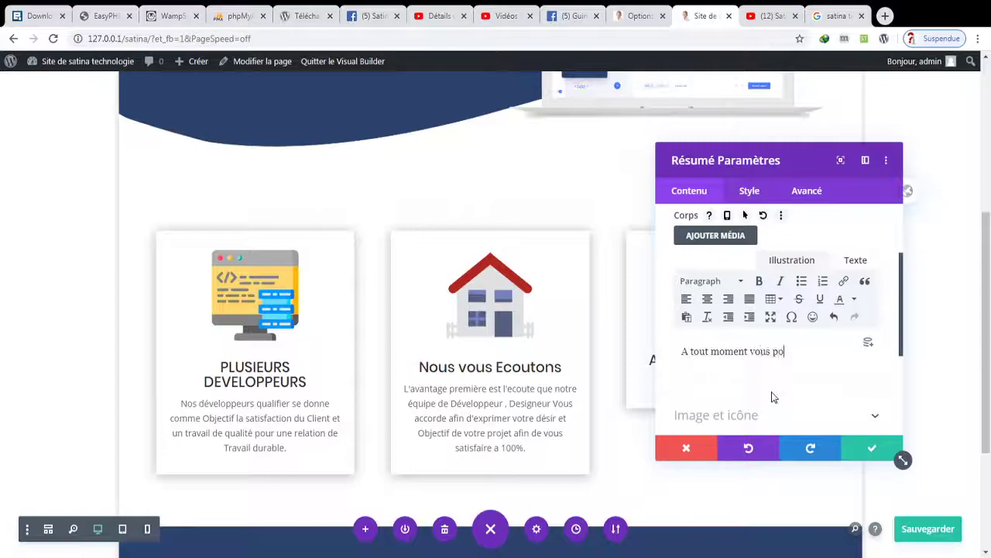
type("tout moment vous pouvez nous contac")
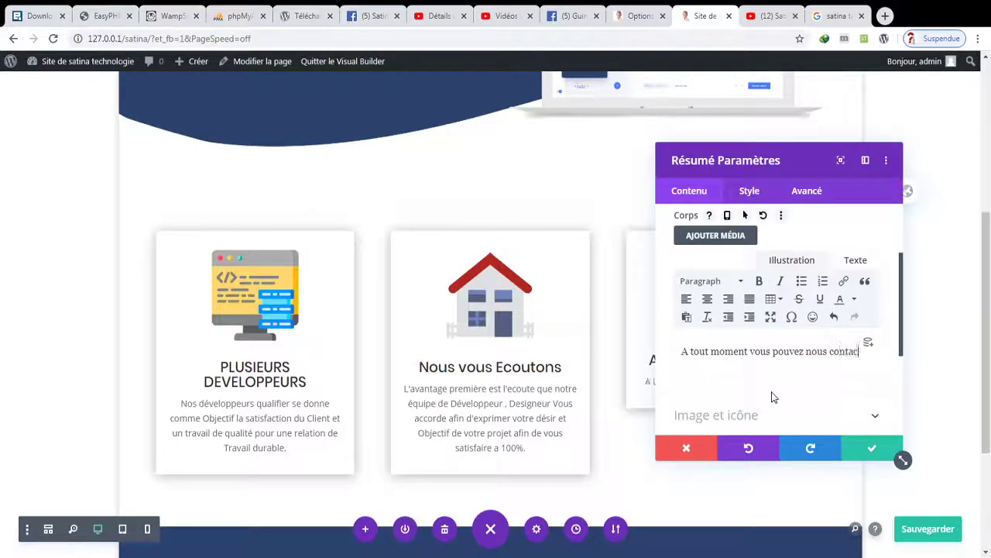
type("ter")
type(" ppo")
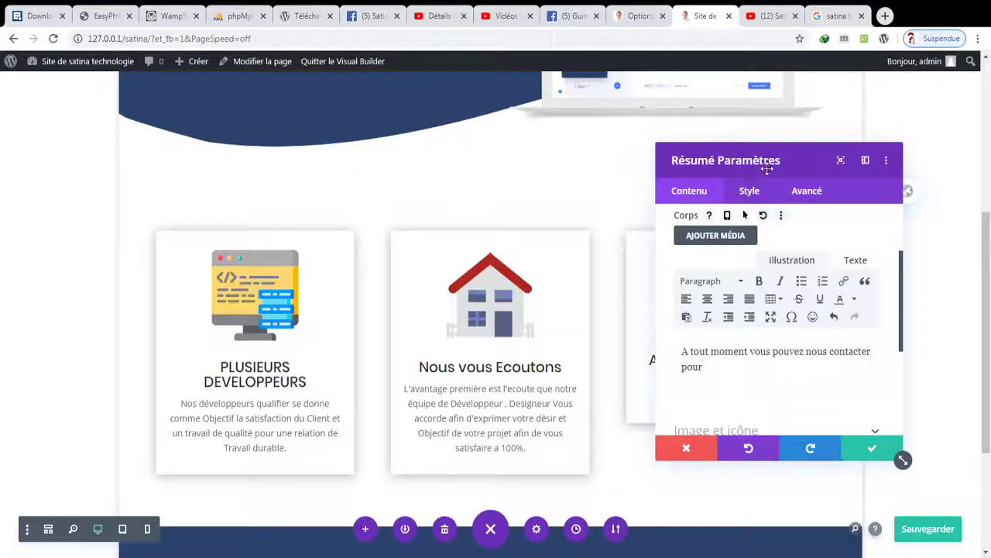
left_click_drag(767, 169, 486, 179)
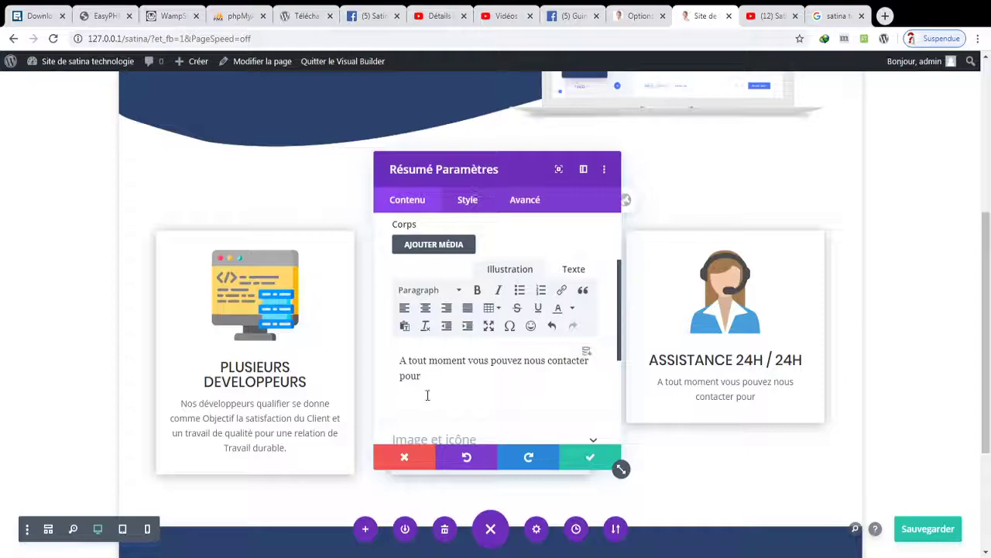
type("des veo")
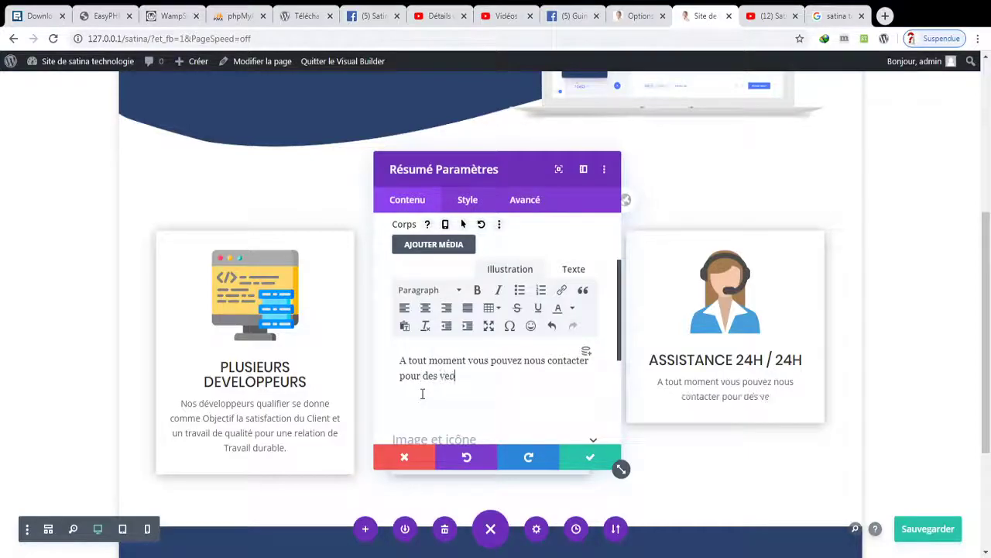
key("BackSpace")
key("BackSpace")
type("oeux ")
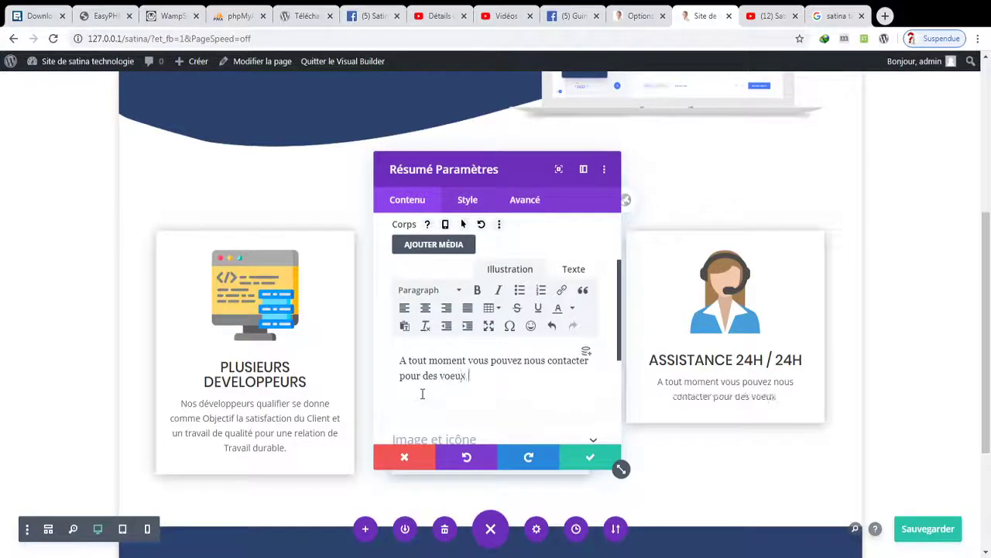
type("et questions sup")
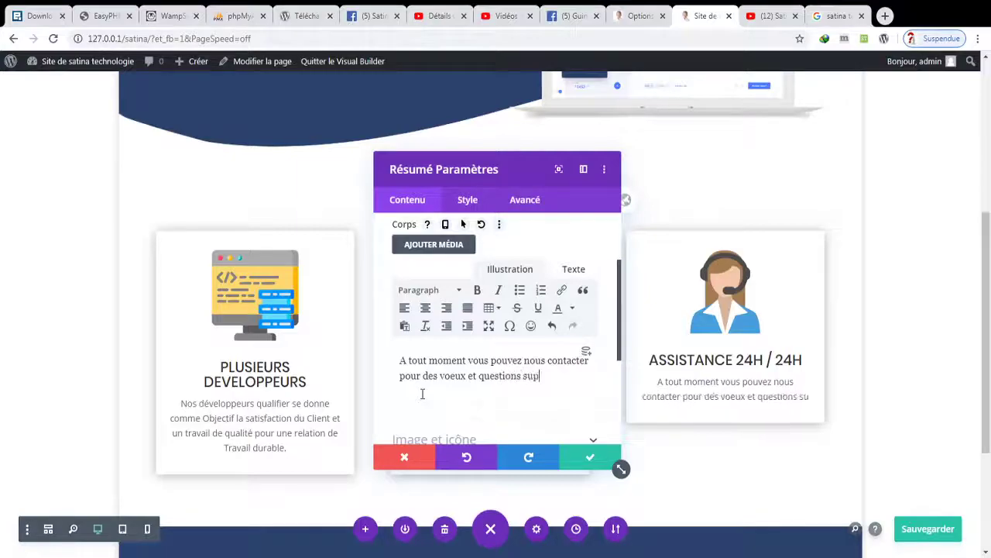
type("ple")
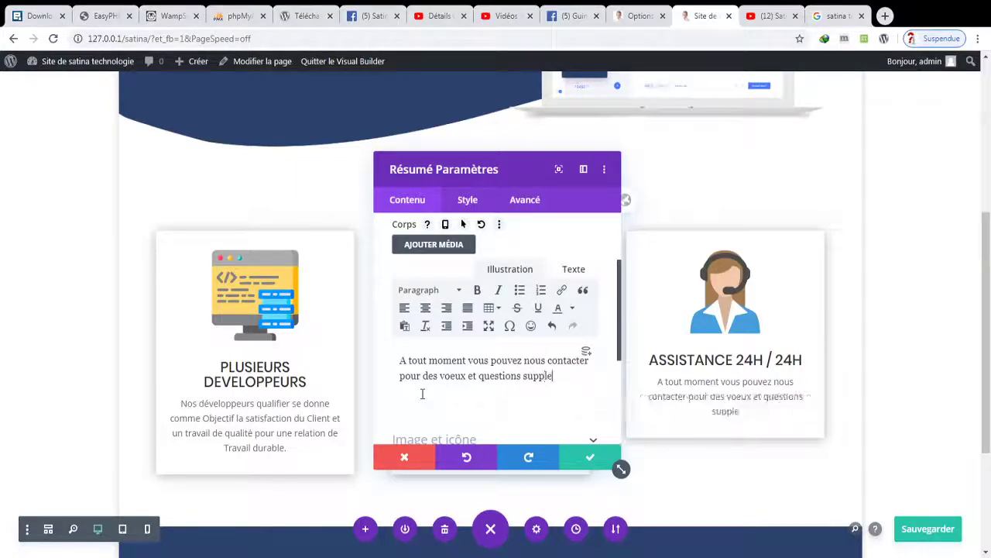
type("mentaire nous ")
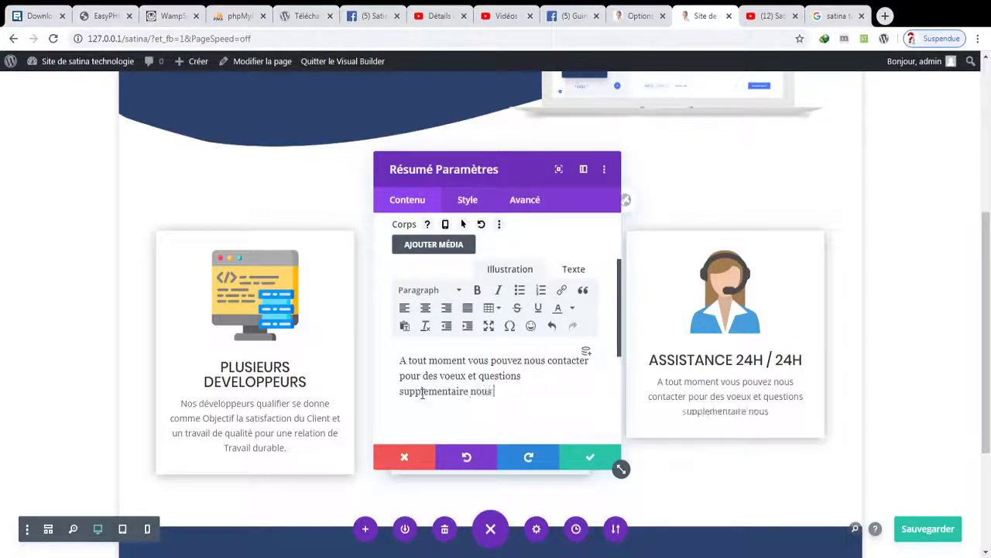
type("serons ")
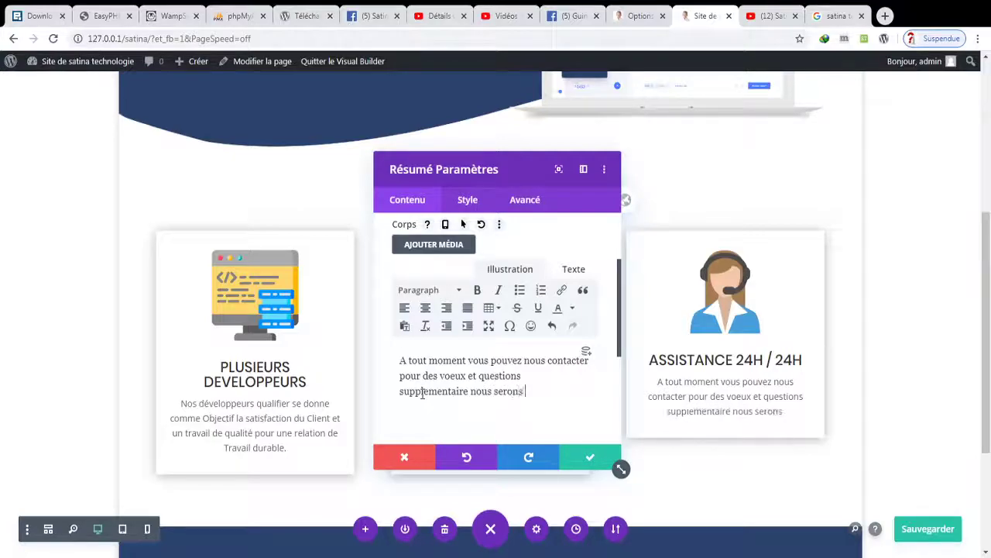
type("toujours a ")
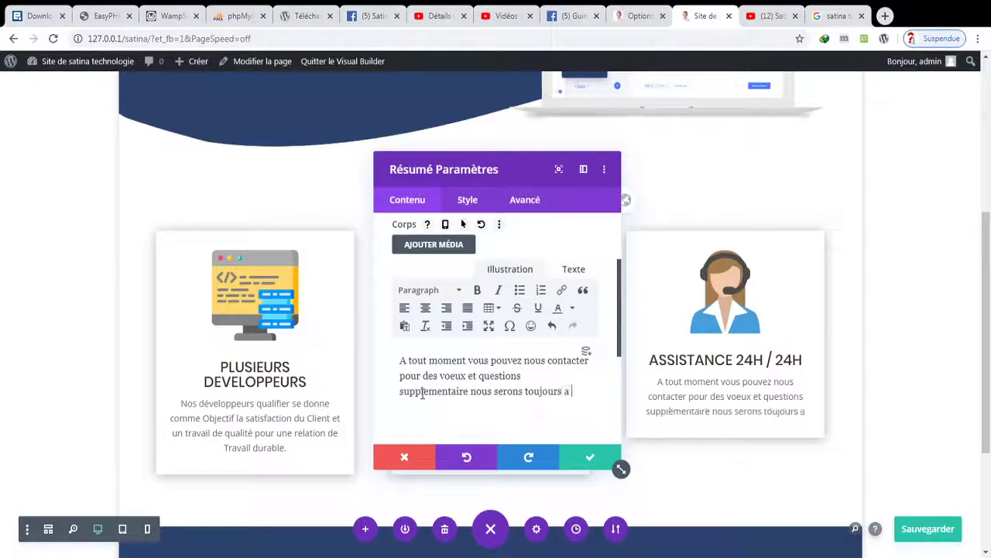
type("votre écoute ")
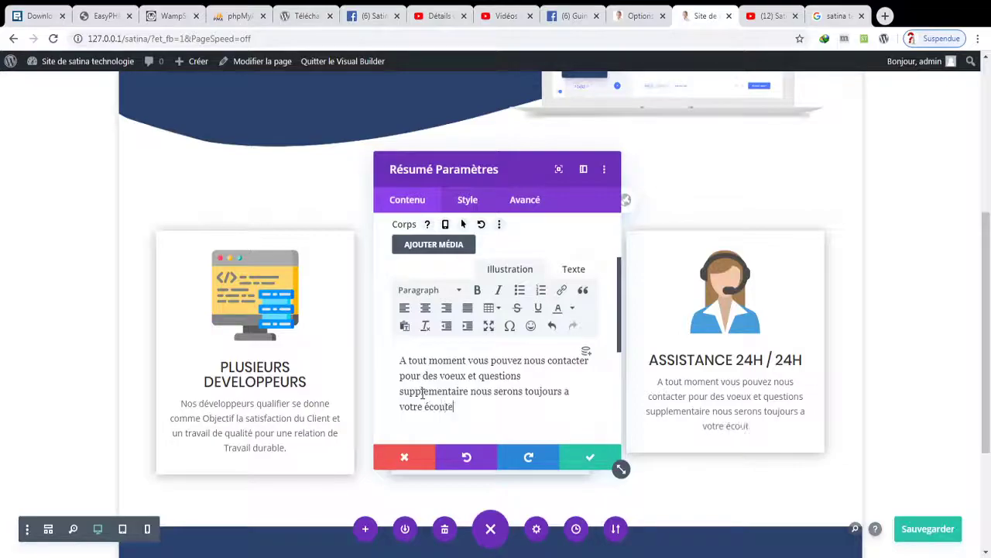
type("pour ")
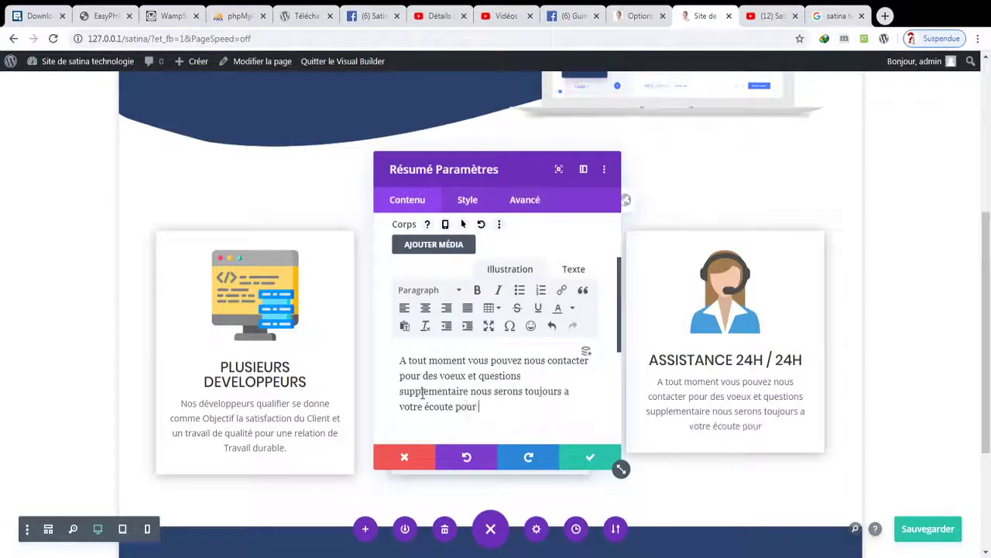
type("vous sati")
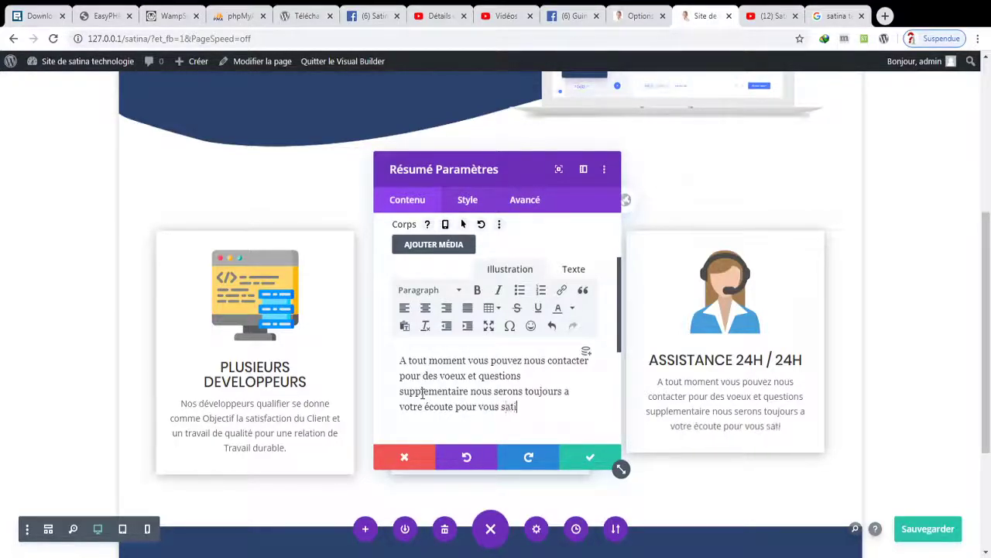
type("sfaire et r")
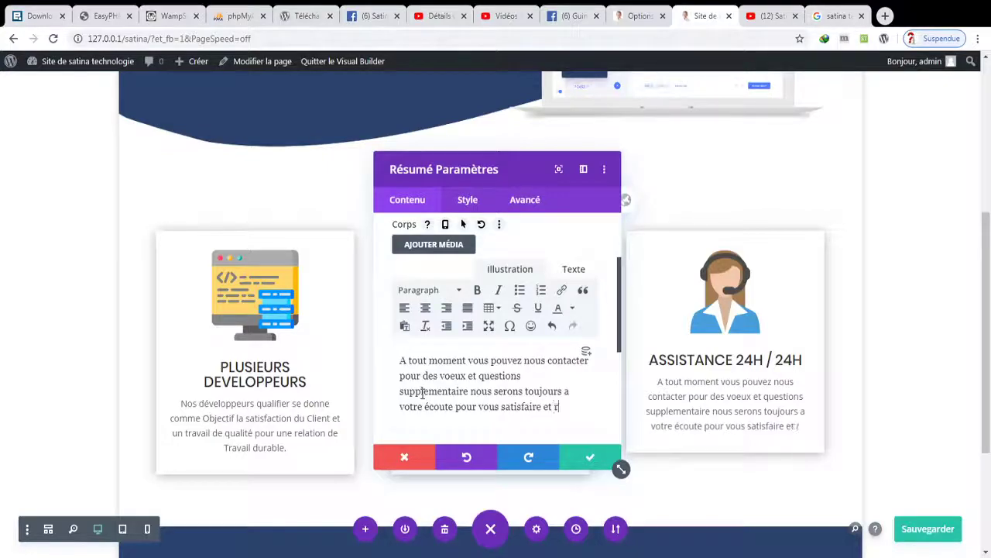
type("éalisez")
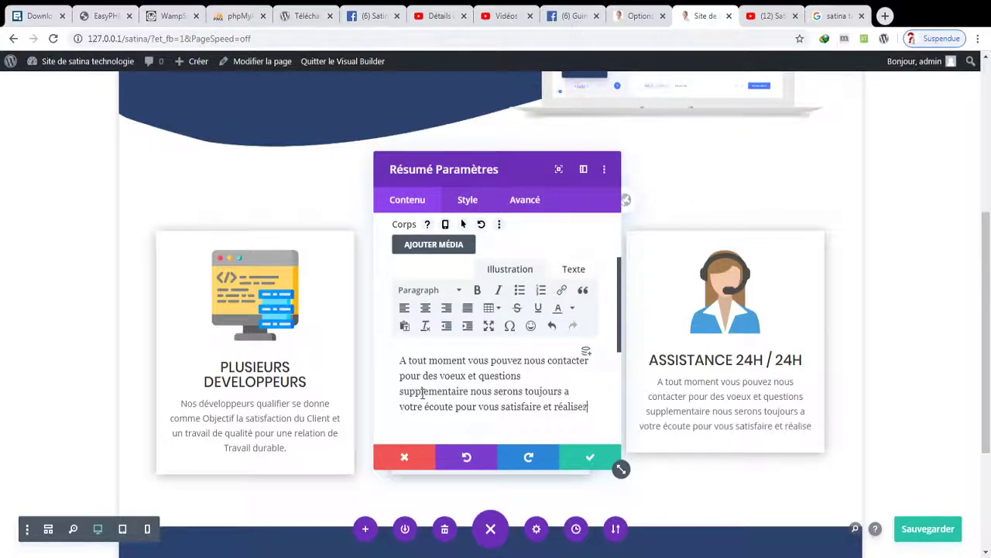
type(" votre pR")
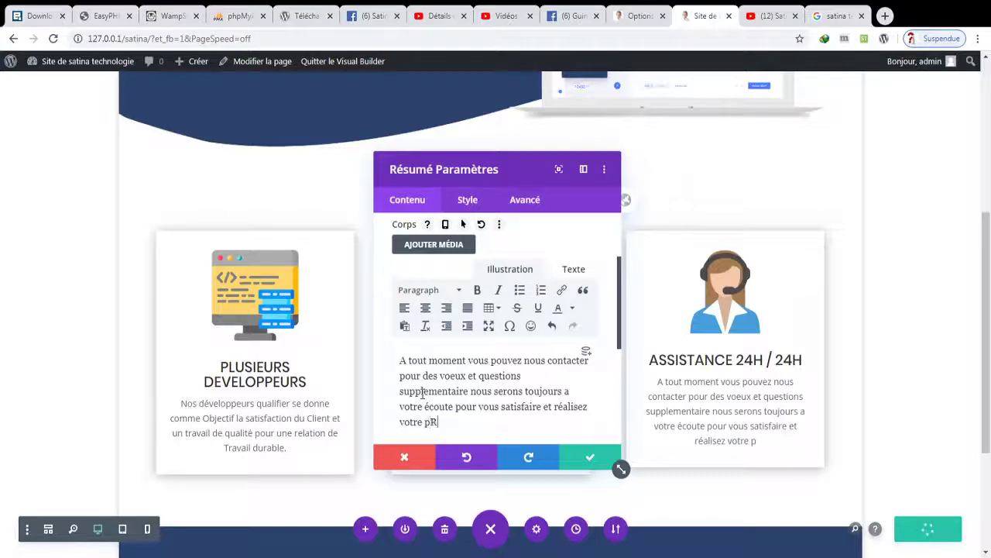
key("BackSpace")
key("BackSpace")
type("Pro")
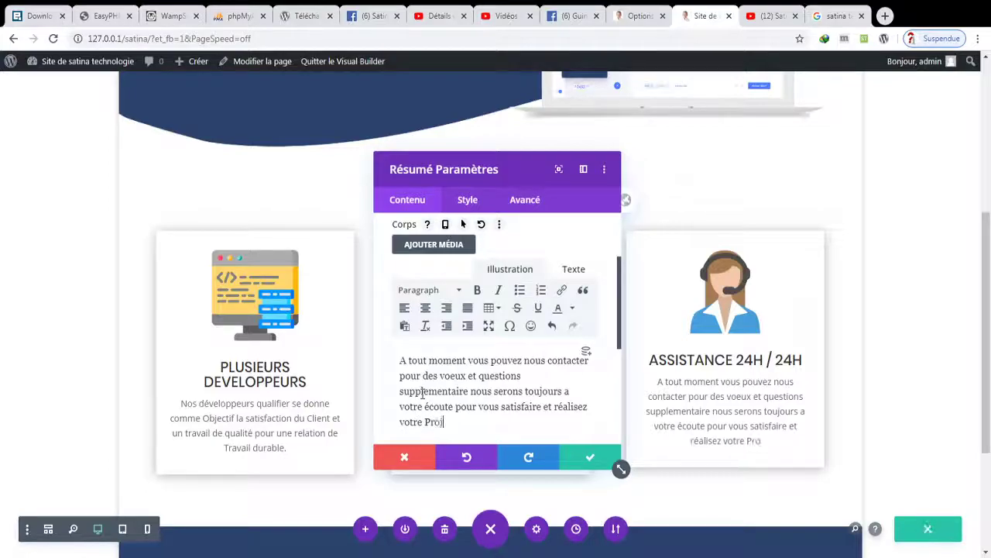
type("jet.")
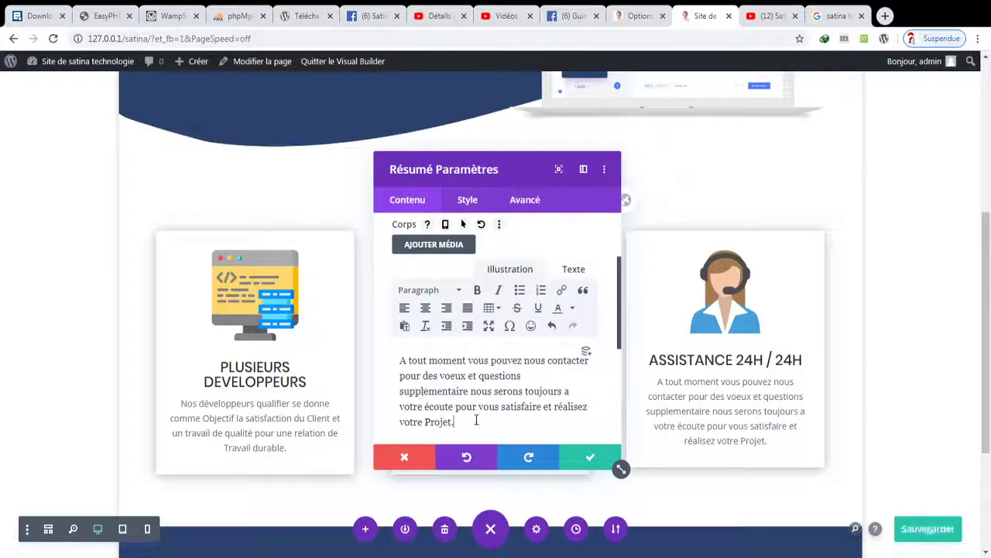
left_click(601, 457)
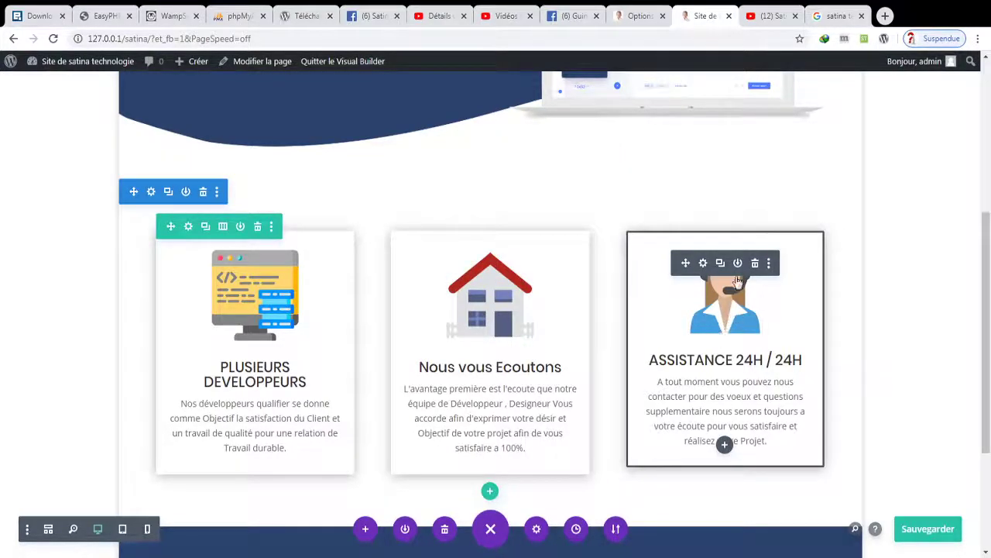
- Add 'dans les Bref Délais' and '100%' to the third card's text
left_click(702, 263)
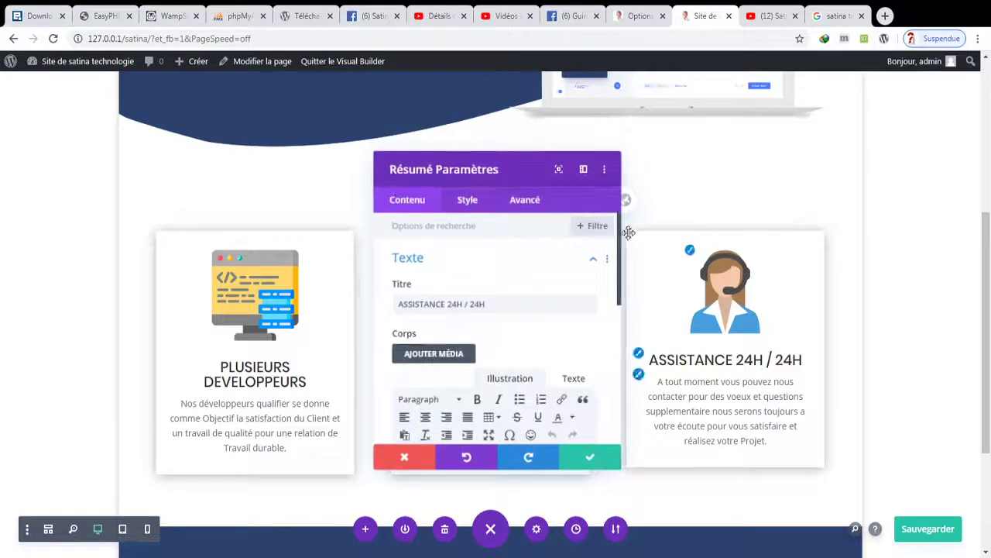
left_click_drag(622, 260, 620, 330)
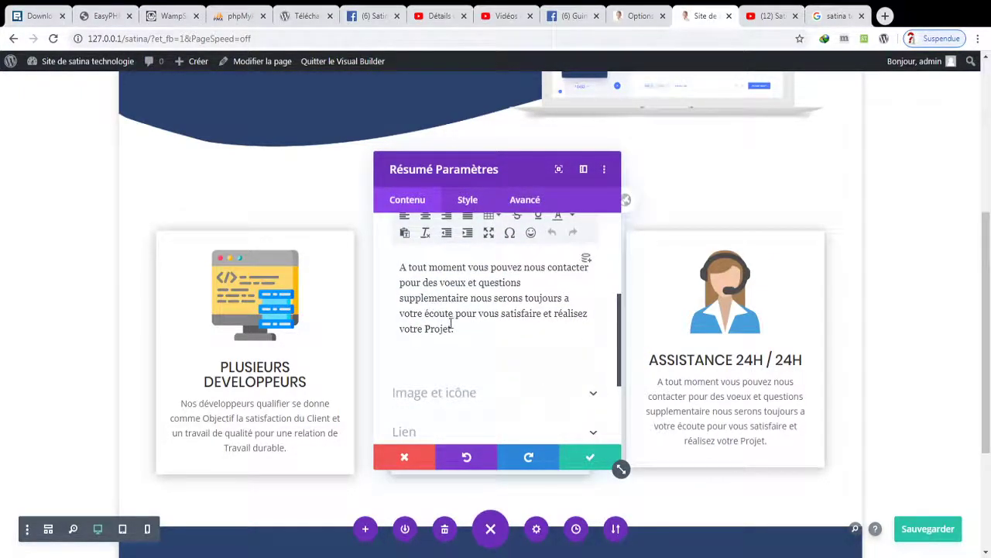
type("dans les ")
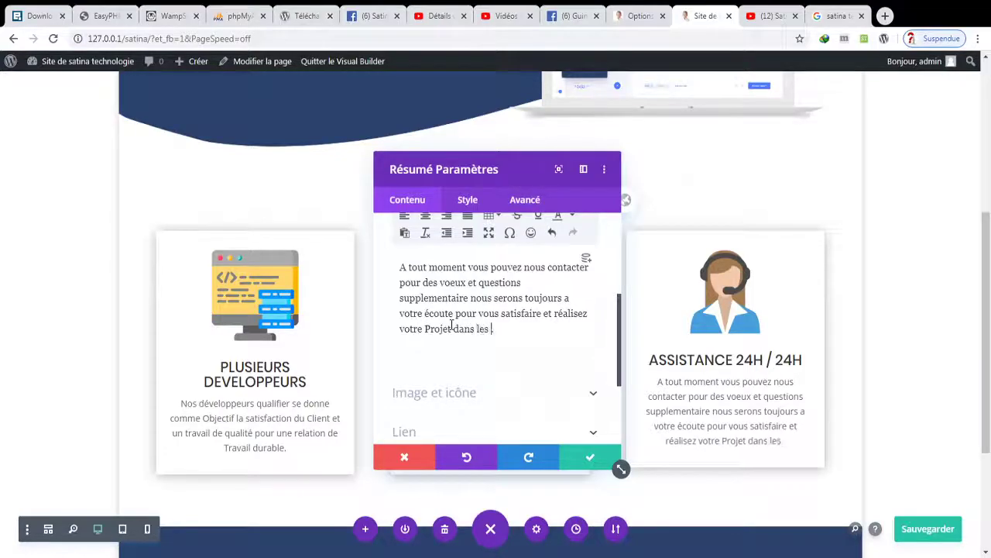
type("Bref D.")
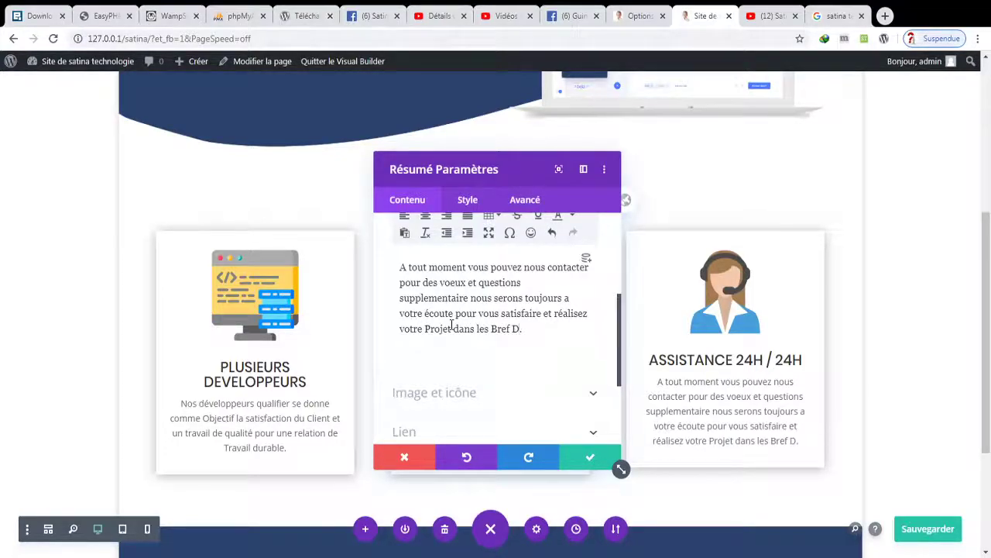
type("élais")
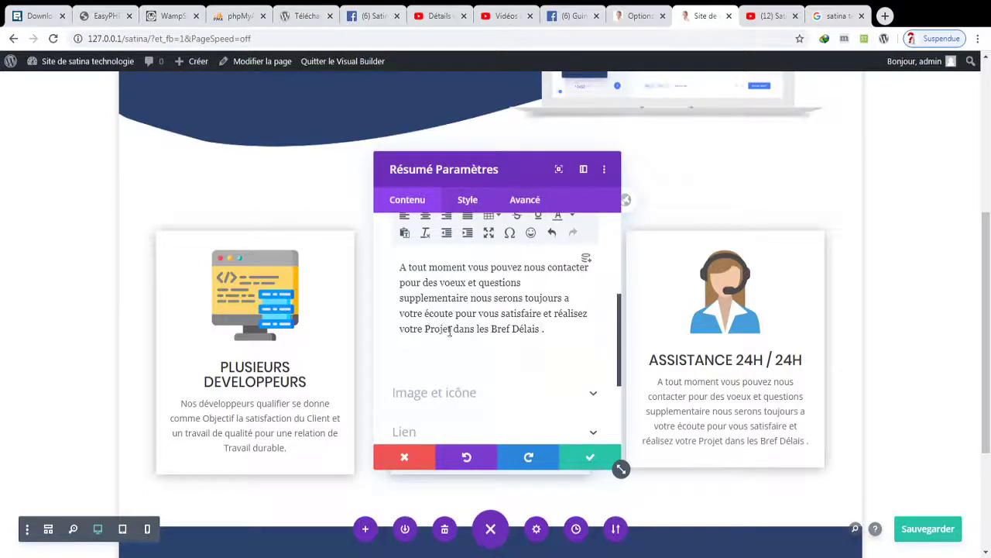
left_click(453, 329)
type("100%")
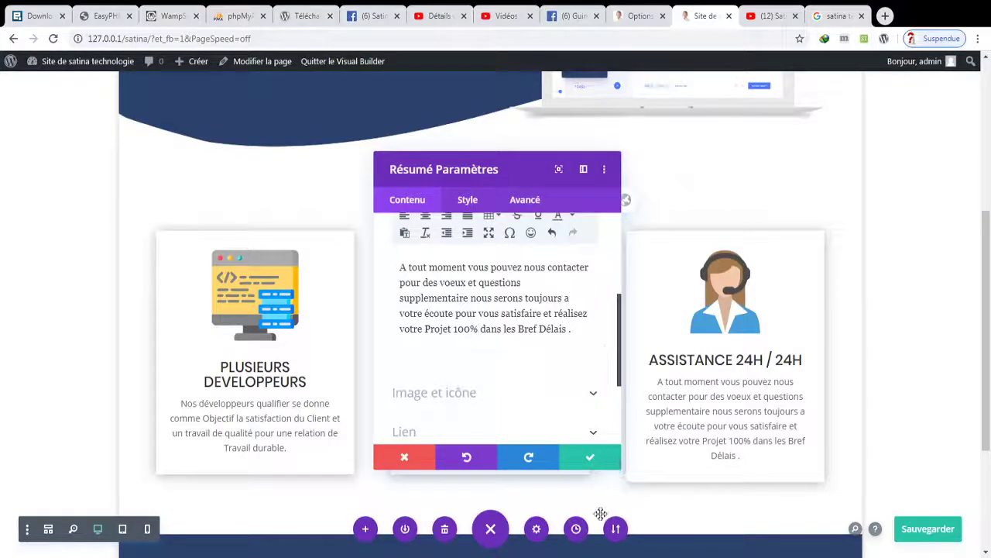
left_click(580, 462)
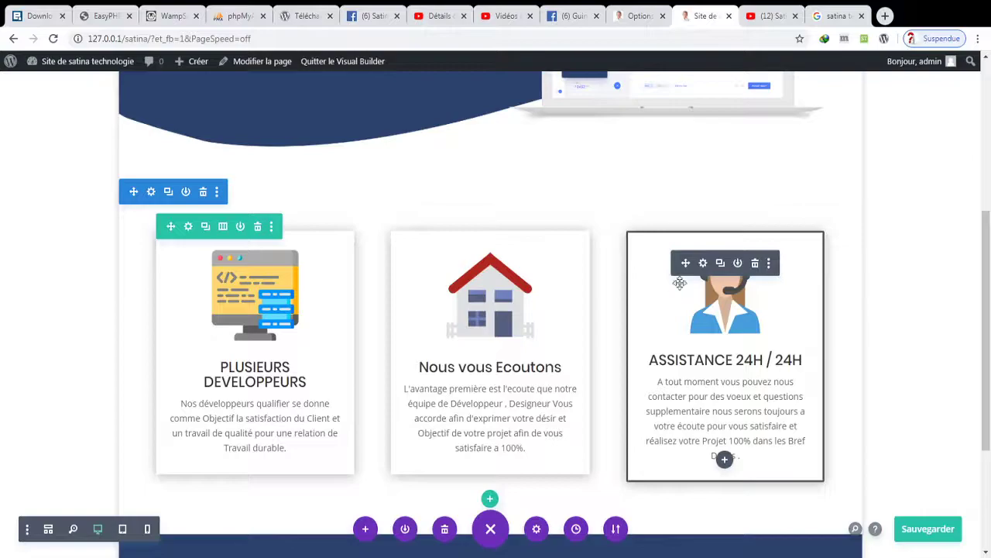
- Delete '100%' from the ASSISTANCE 24H card text and save the page
left_click(700, 265)
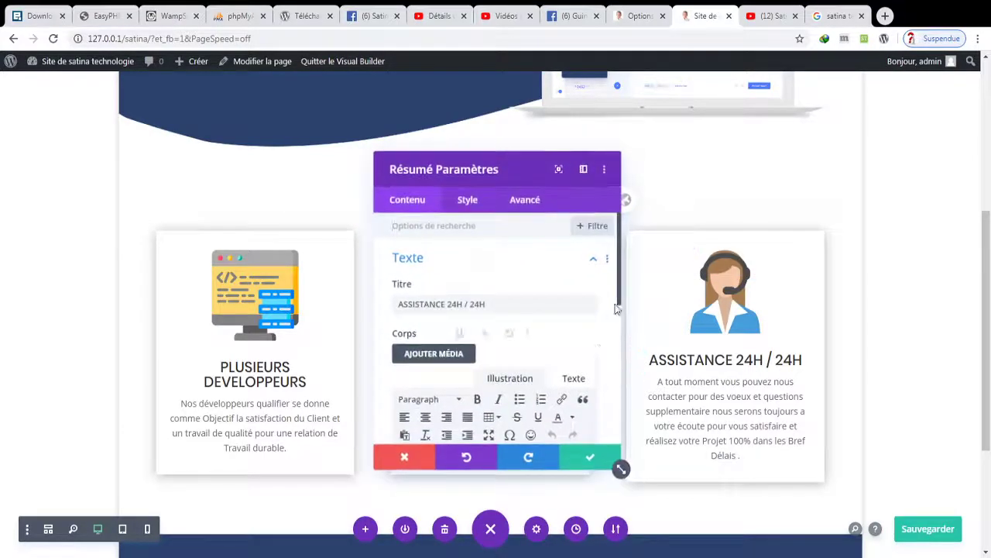
scroll(624, 338, "down", 3)
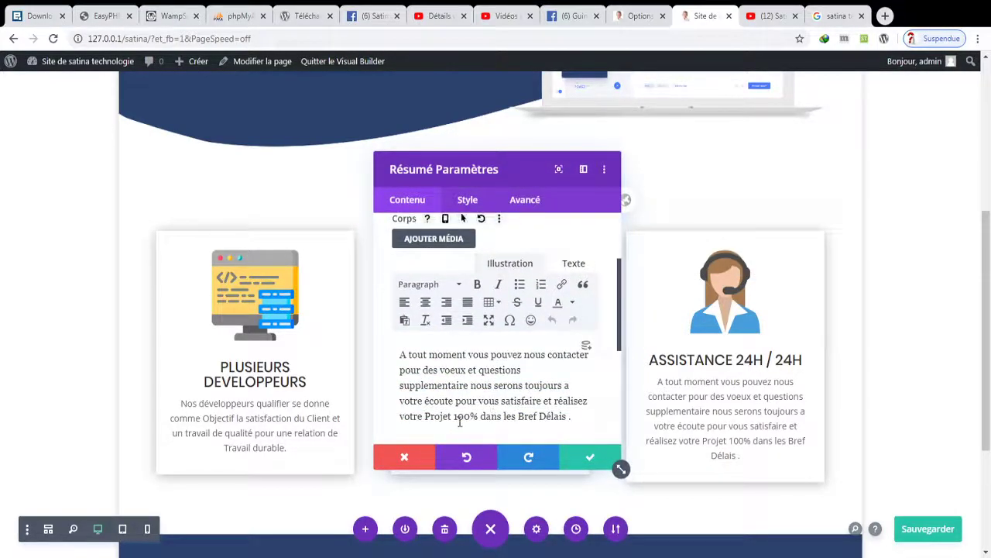
left_click(478, 416)
key("BackSpace")
key("BackSpace")
key("BackSpace")
key("BackSpace")
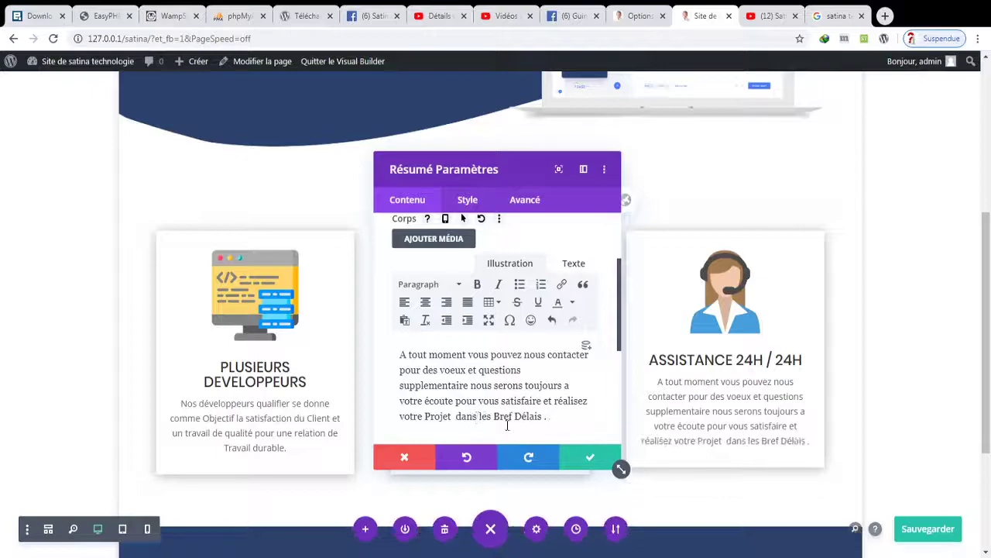
left_click(565, 456)
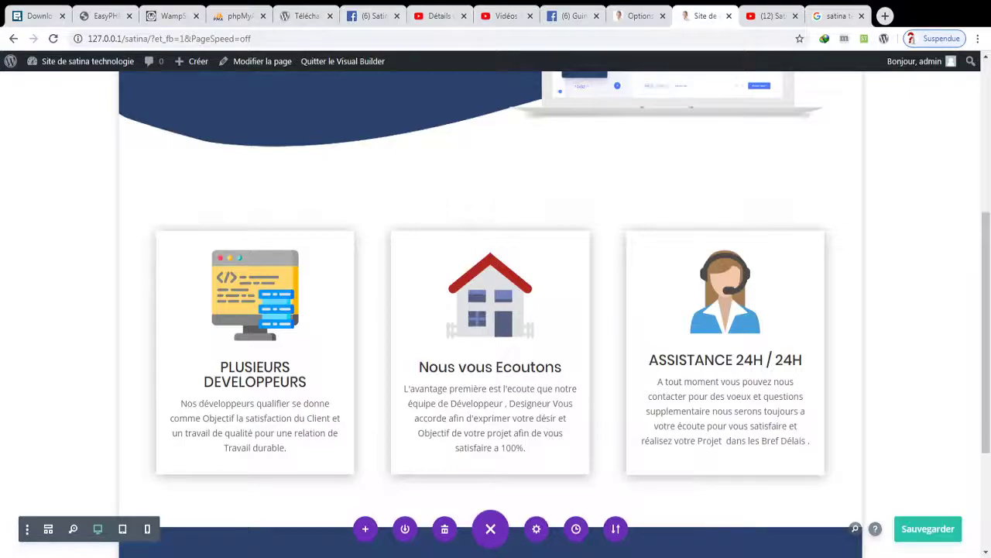
scroll(490, 309, "down", 3)
left_click(922, 533)
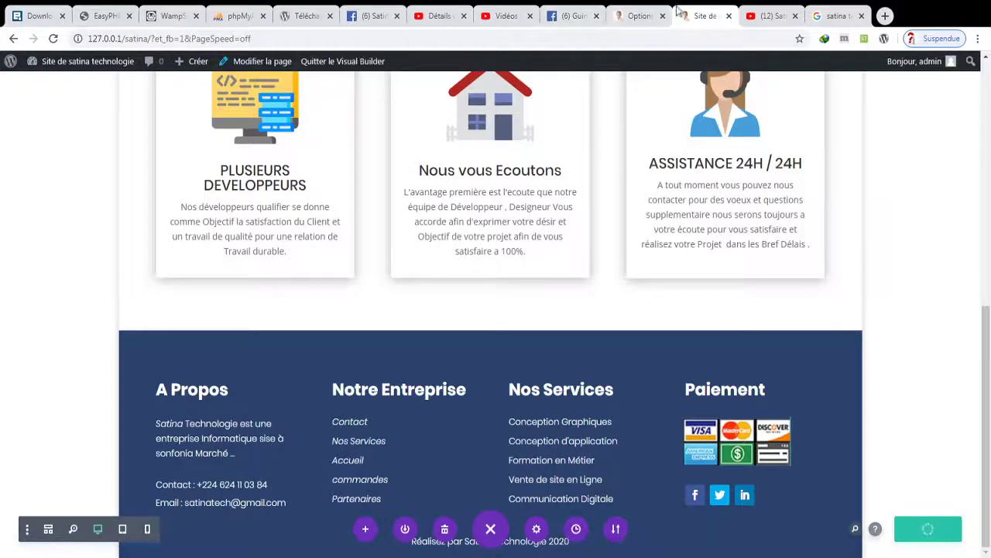
- Open the live site in a new tab and look over the page
left_click(647, 15)
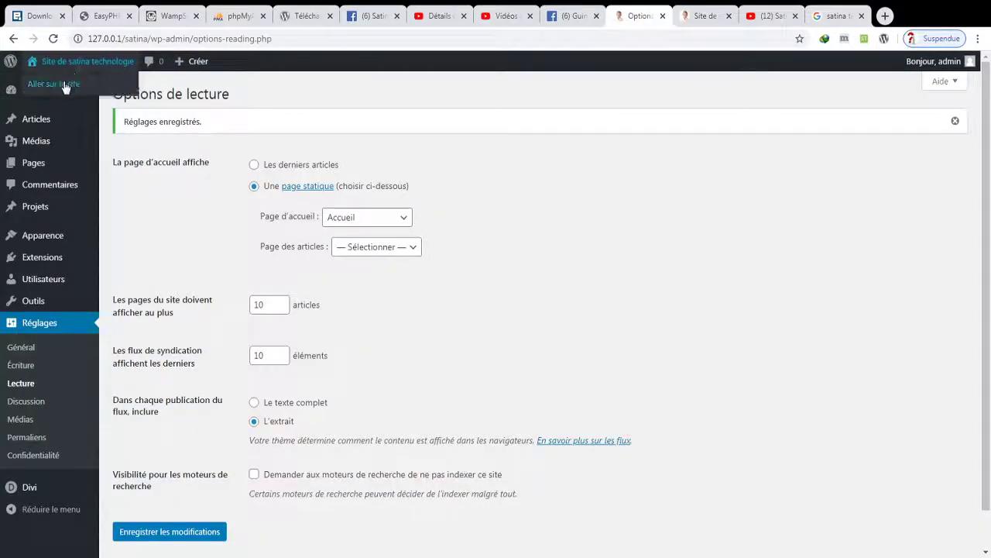
middle_click(78, 86)
left_click(651, 14)
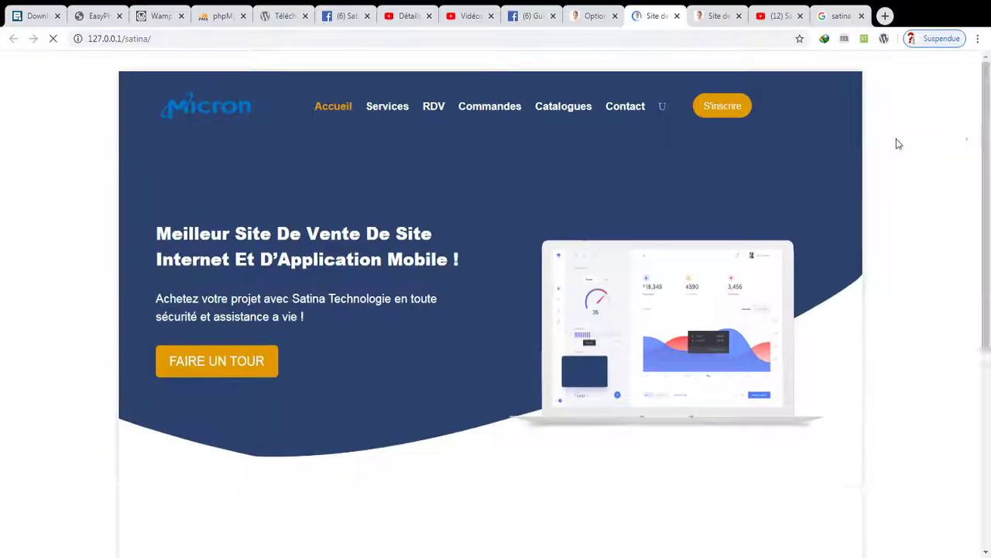
left_click_drag(986, 151, 976, 321)
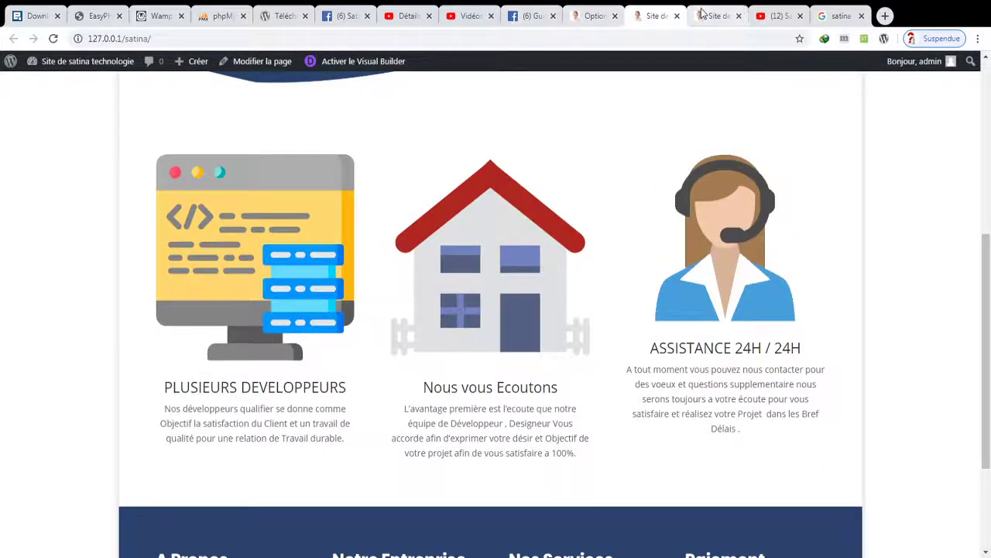
left_click(714, 15)
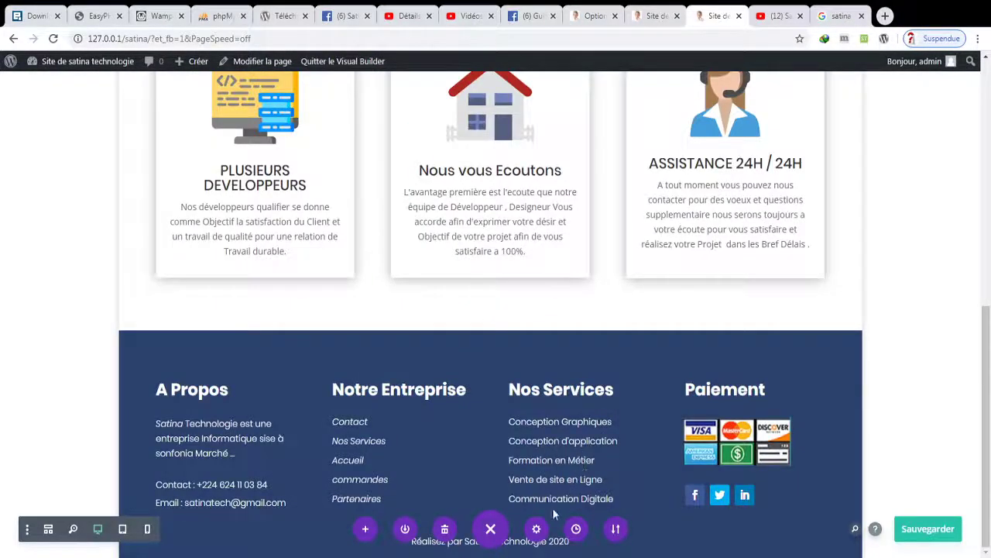
- Bring up the Avancé > Performances options in the builder's page settings
left_click(536, 528)
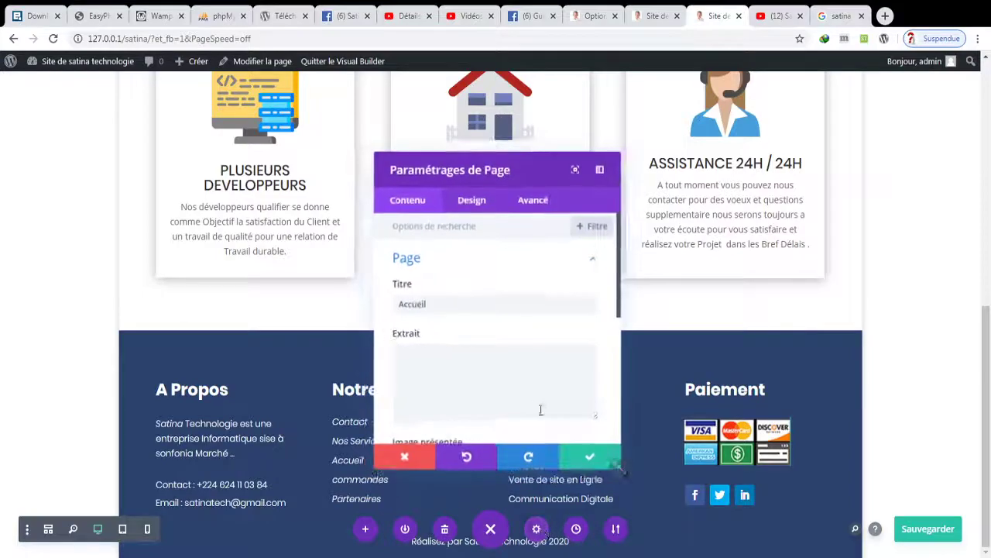
left_click(533, 200)
left_click(477, 294)
- Toggle static CSS file generation, confirm it, and save the page
left_click(453, 329)
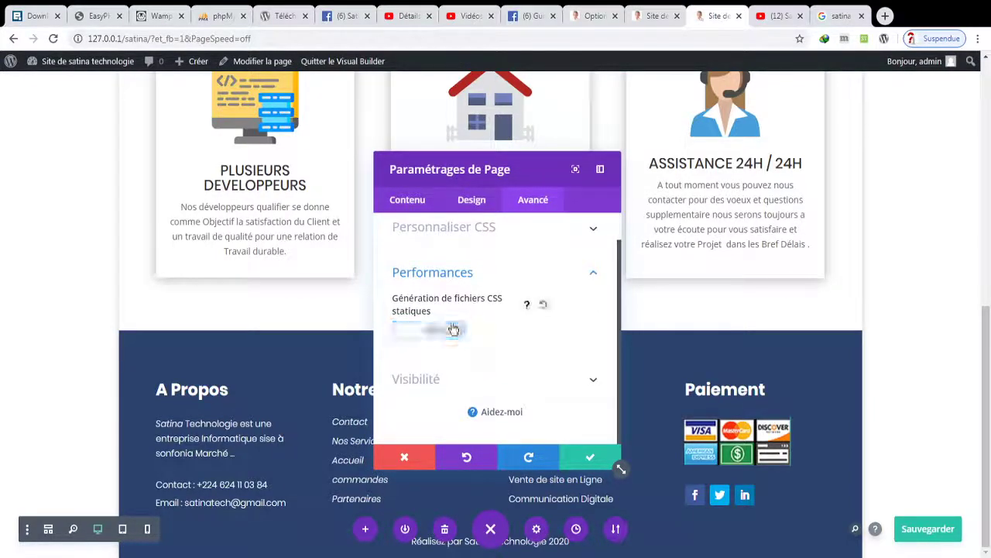
left_click(585, 457)
left_click(928, 528)
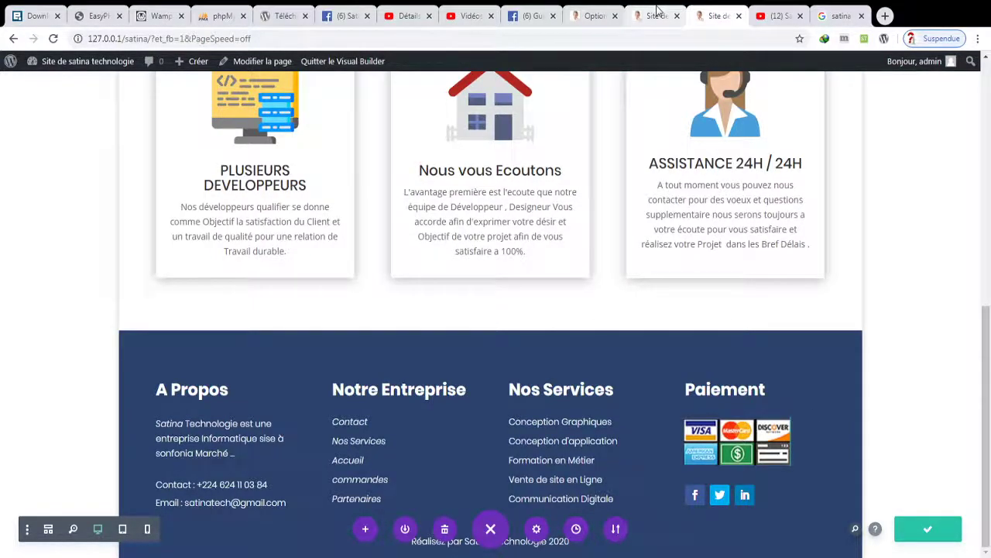
- Reload the live site, scroll to the feature cards, then return to the builder
left_click(657, 10)
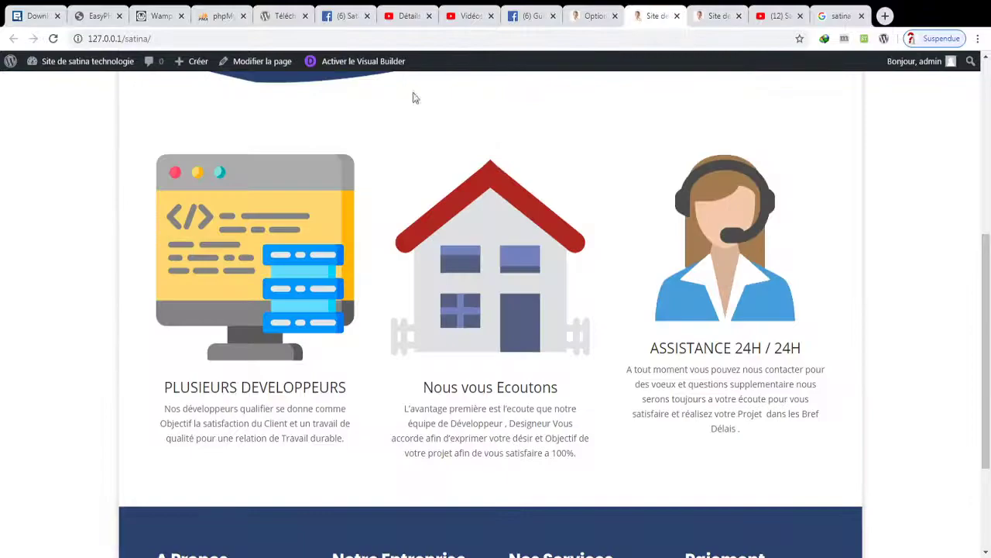
left_click(56, 40)
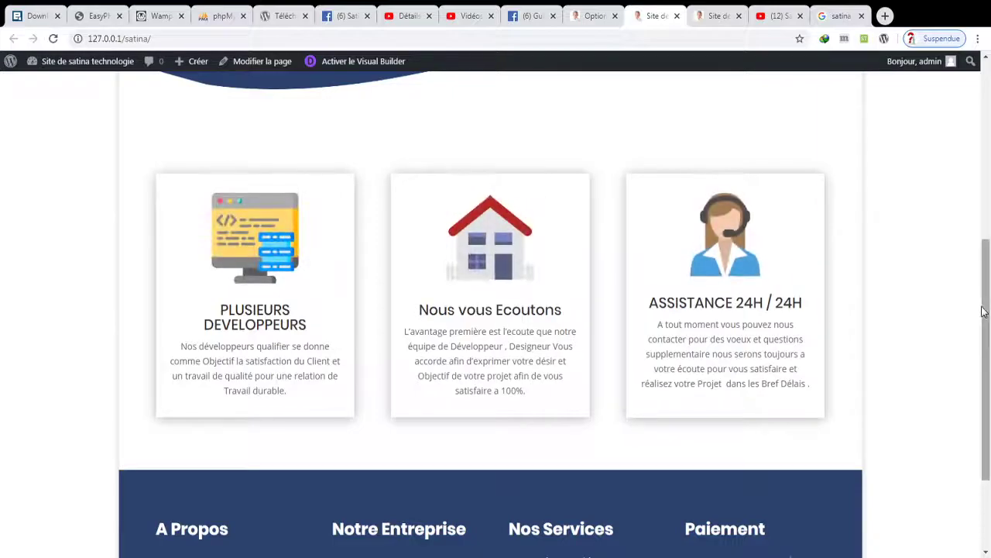
left_click_drag(983, 311, 987, 319)
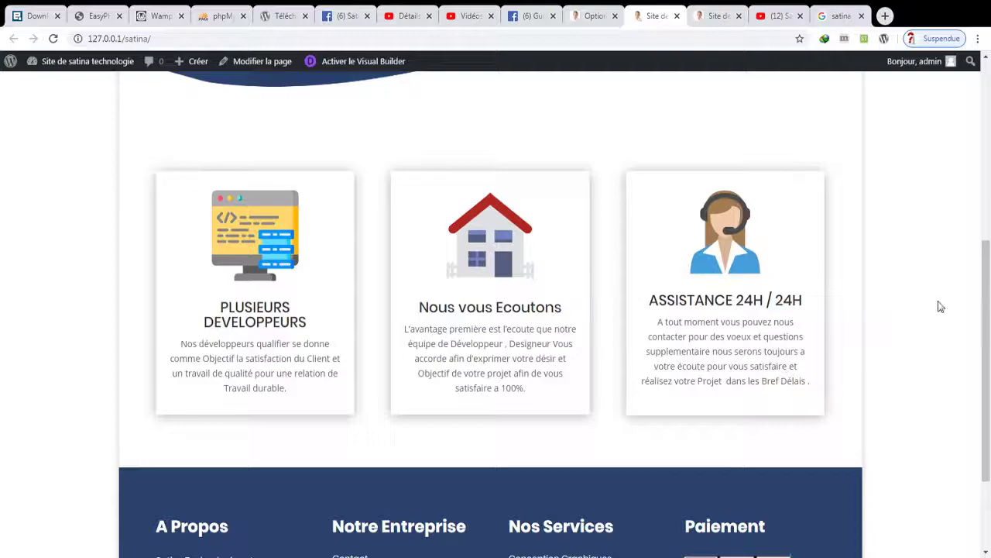
left_click_drag(986, 322, 986, 364)
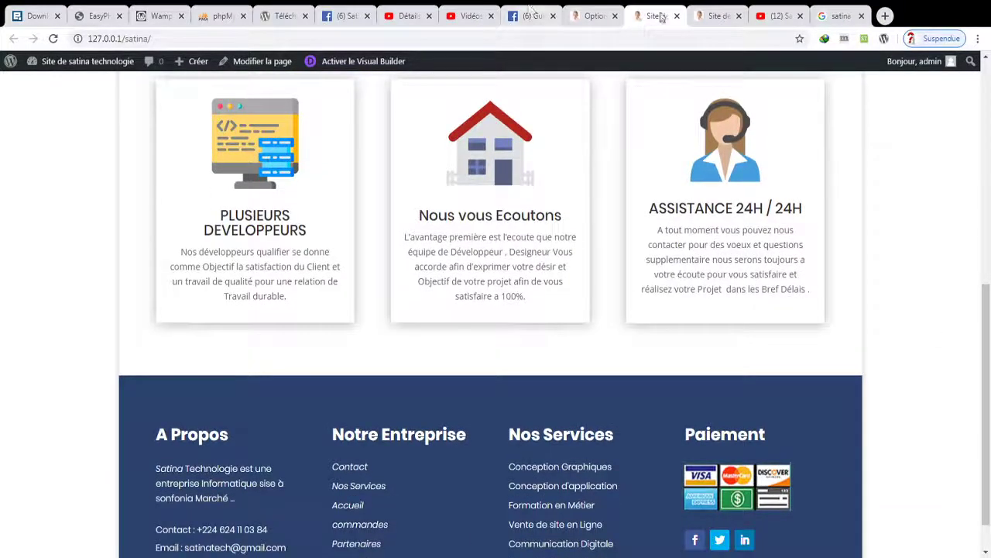
left_click(714, 14)
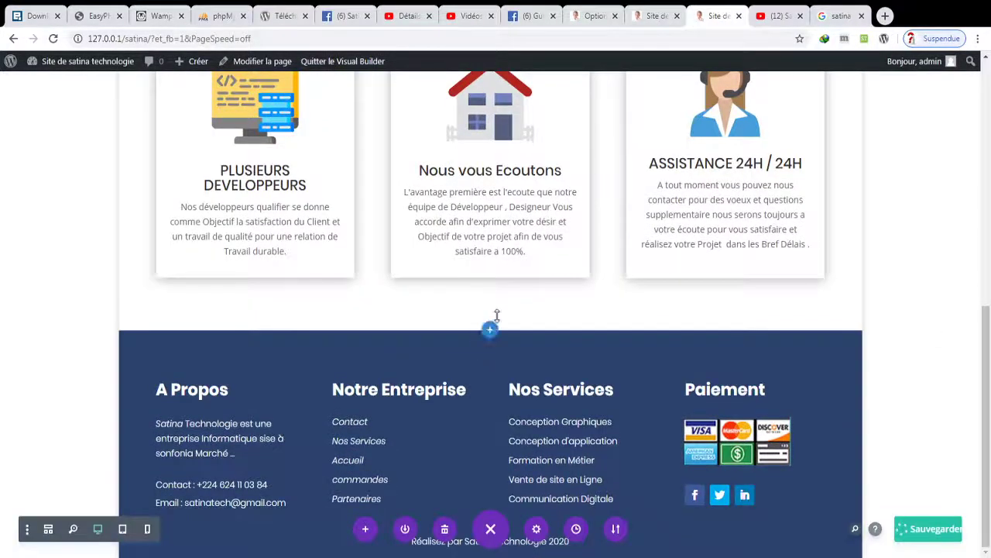
- Add a regular section with a 1/2+1/2 row and a placeholder Text module on the left
left_click(490, 329)
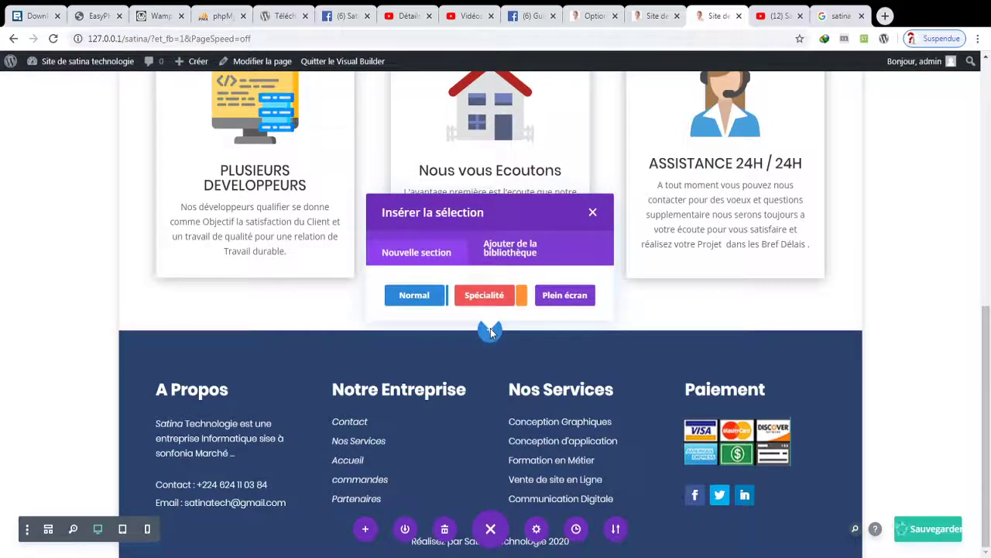
left_click(430, 302)
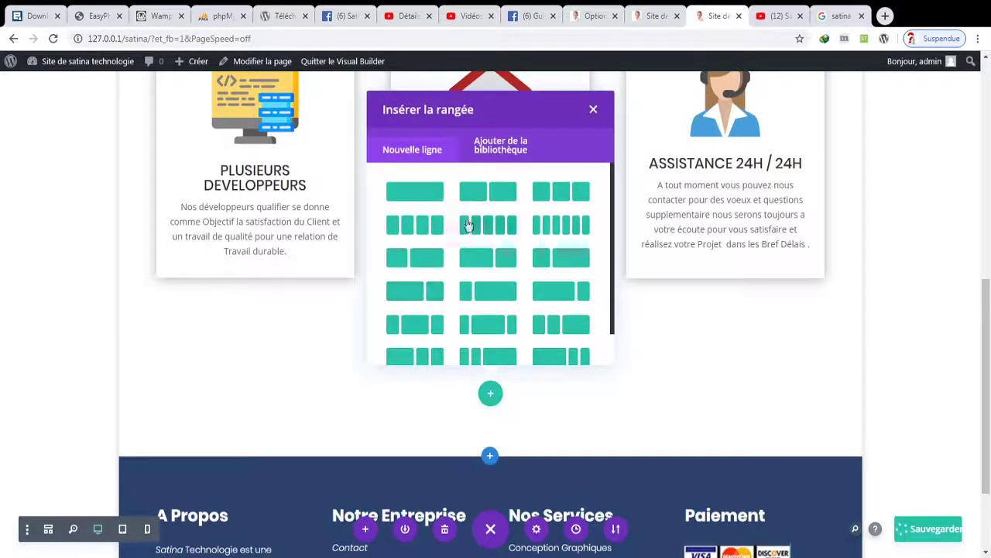
left_click(487, 191)
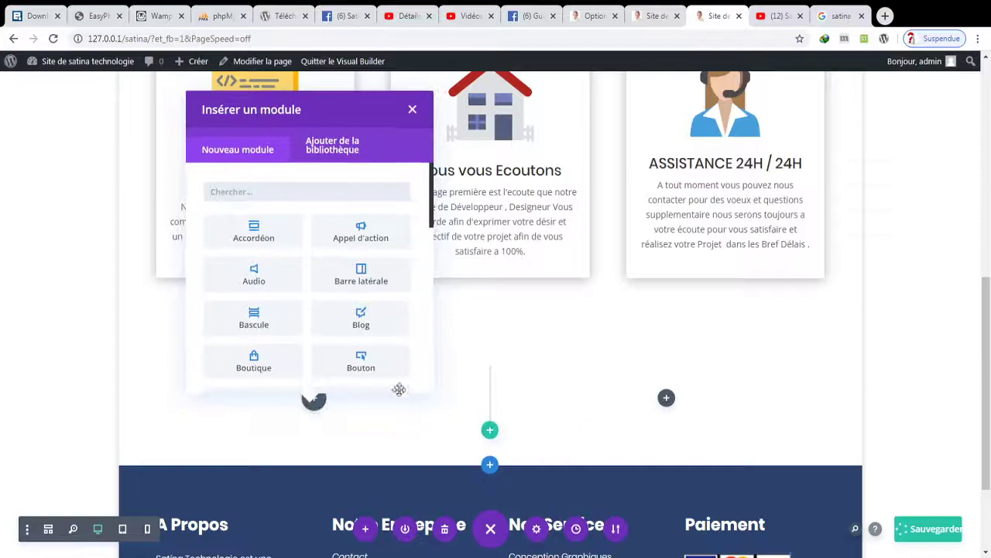
type("TEXT")
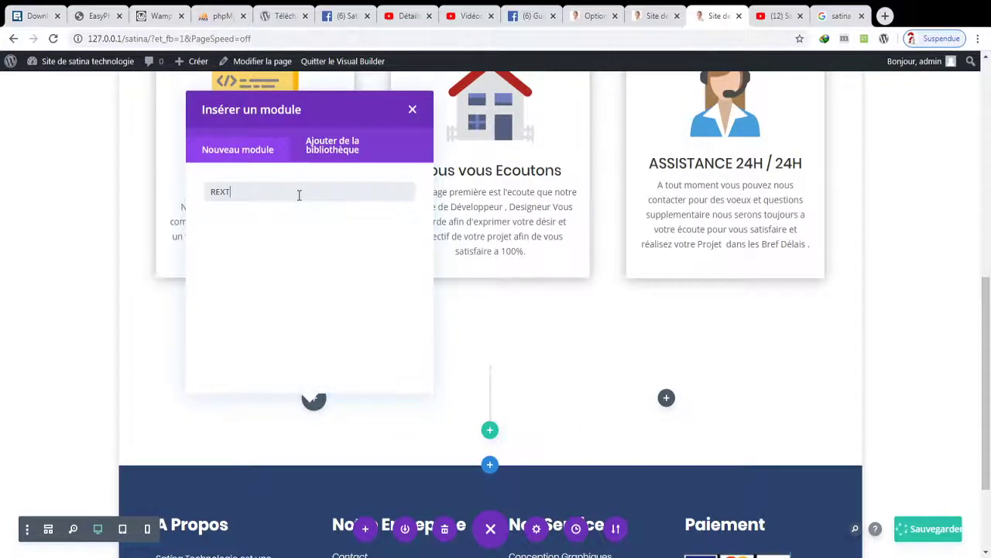
key("BackSpace")
key("BackSpace")
key("BackSpace")
type("EX")
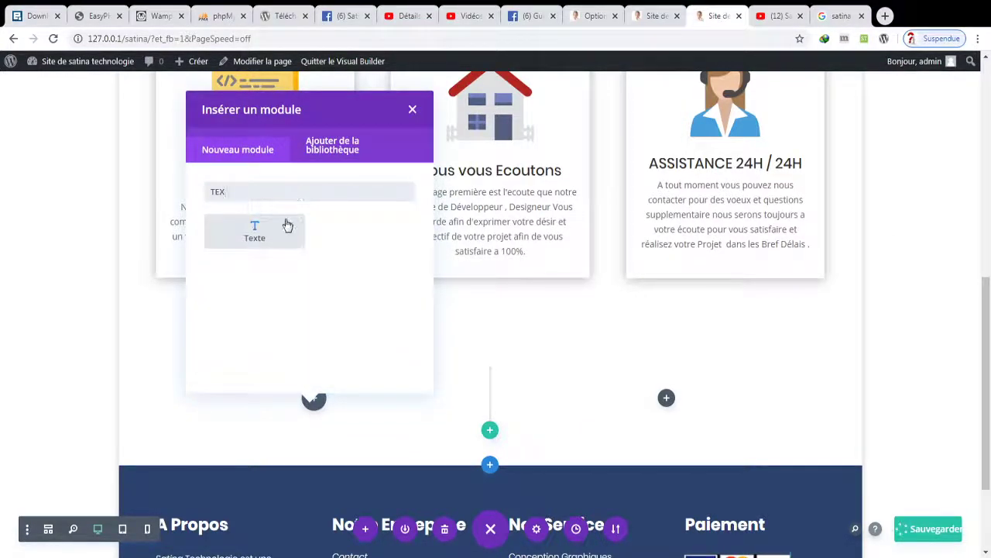
left_click(279, 226)
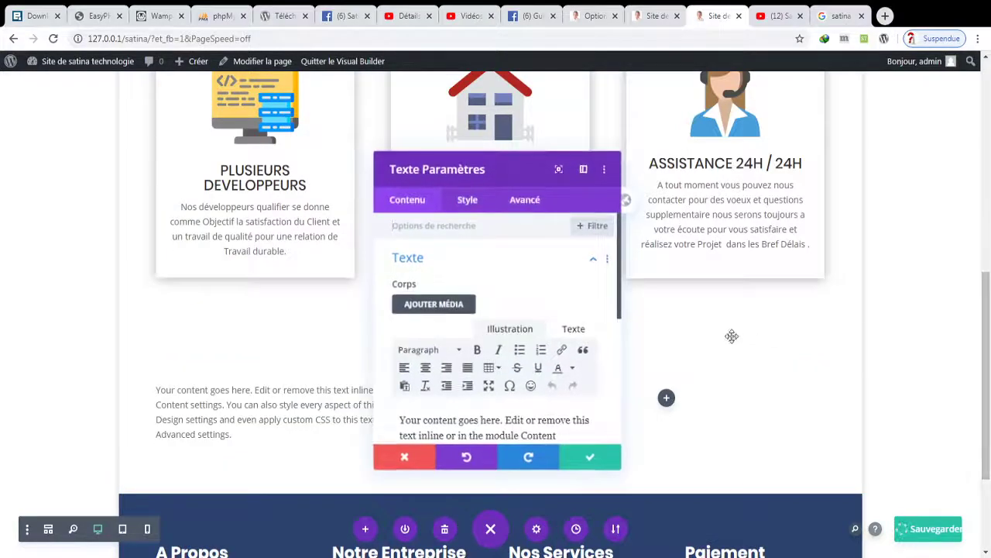
left_click(601, 460)
- Put an Image module with the padlock-laptop illustration in the right column and save
left_click(666, 398)
type("IMAGE")
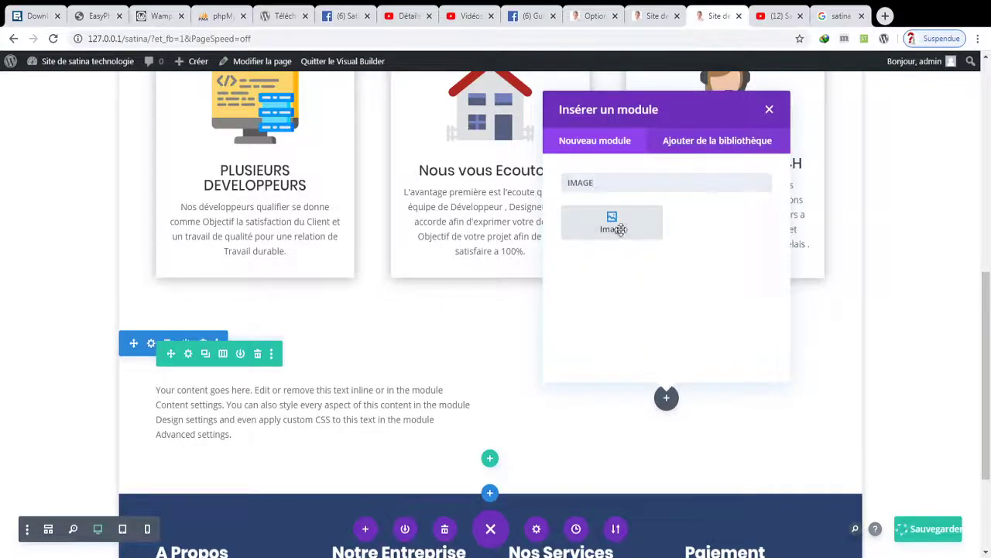
left_click(612, 225)
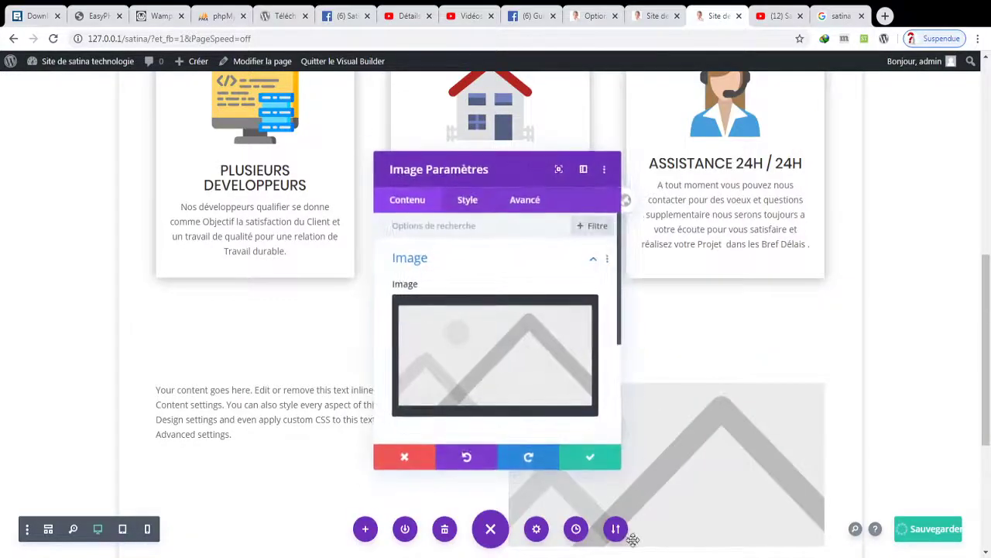
left_click(549, 361)
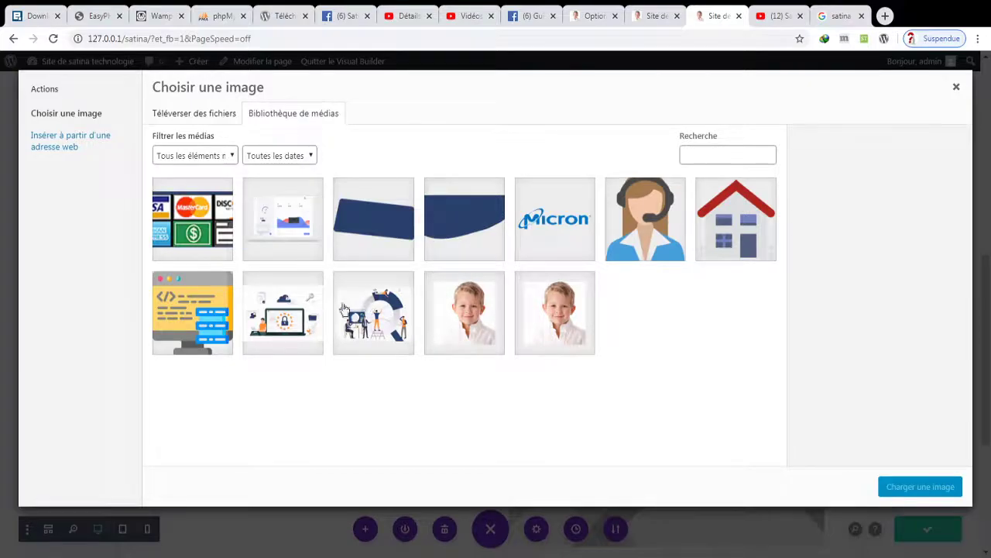
left_click(291, 310)
left_click(918, 487)
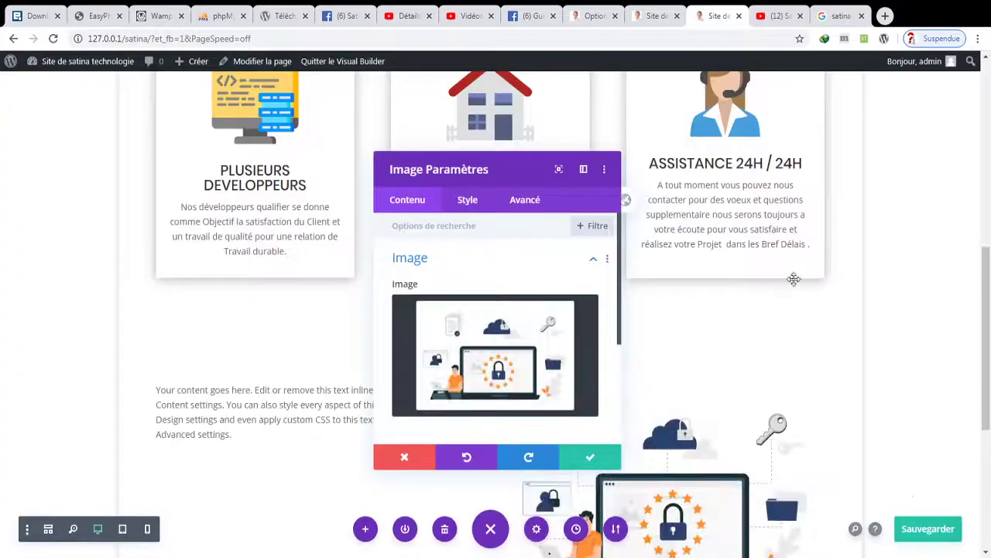
left_click(598, 459)
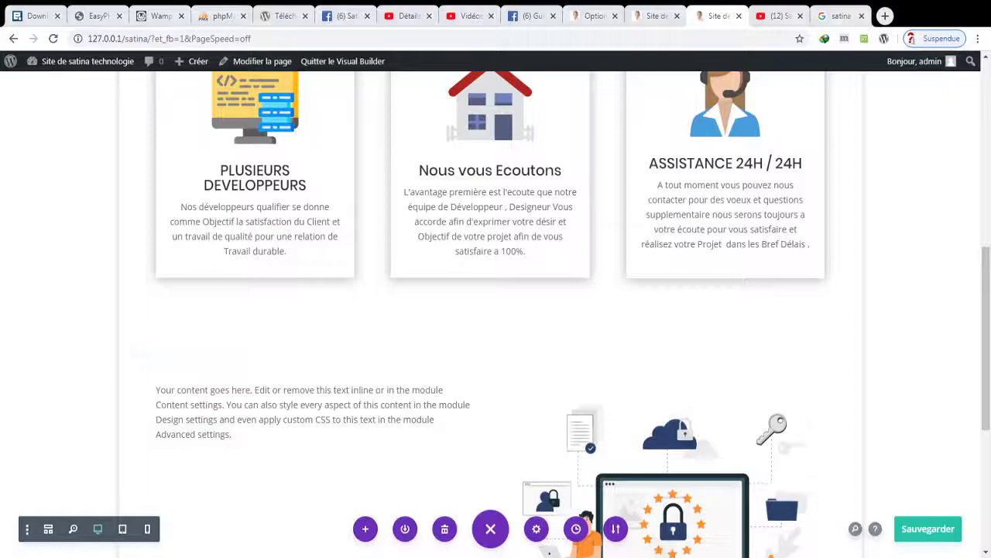
left_click(928, 528)
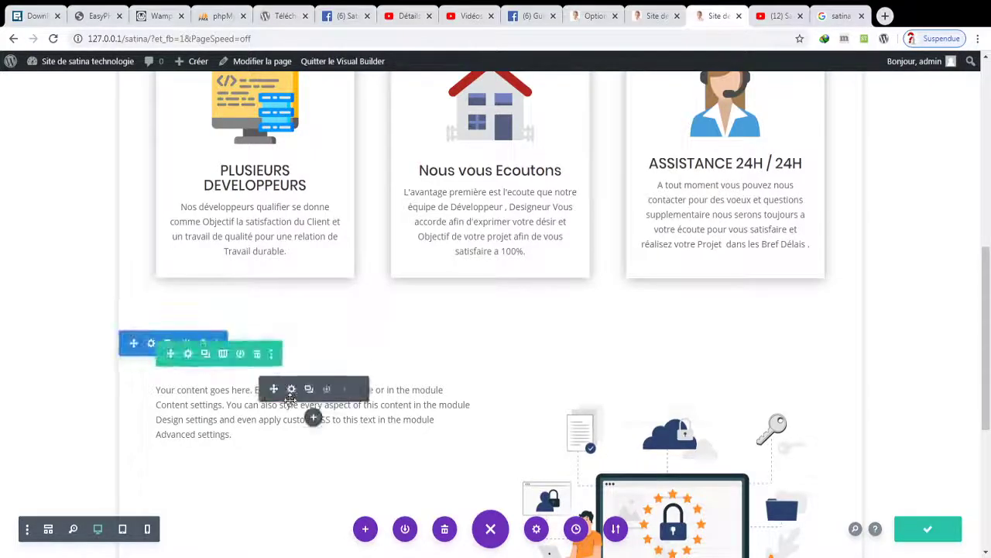
- Replace the placeholder with 'Les Atous et Fonctionalité divers que nous vous Offrons tout le Temp.'
left_click(292, 389)
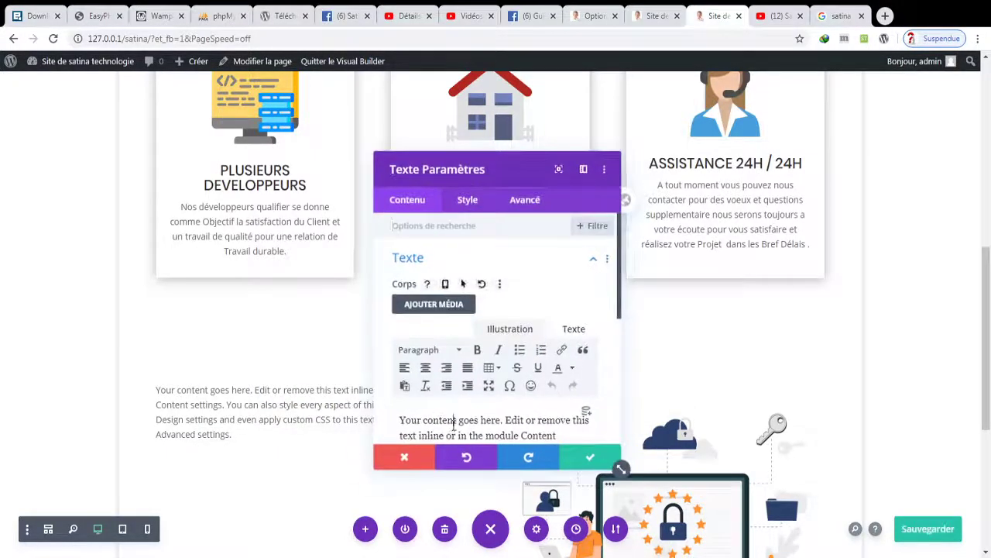
key("ctrl+a")
type("LES")
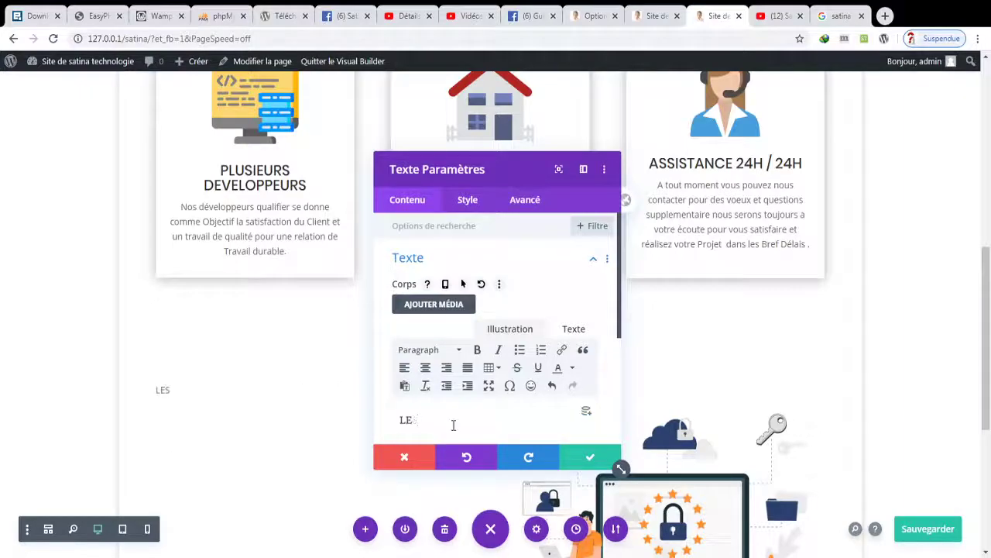
key("BackSpace")
key("BackSpace")
type("es Atous")
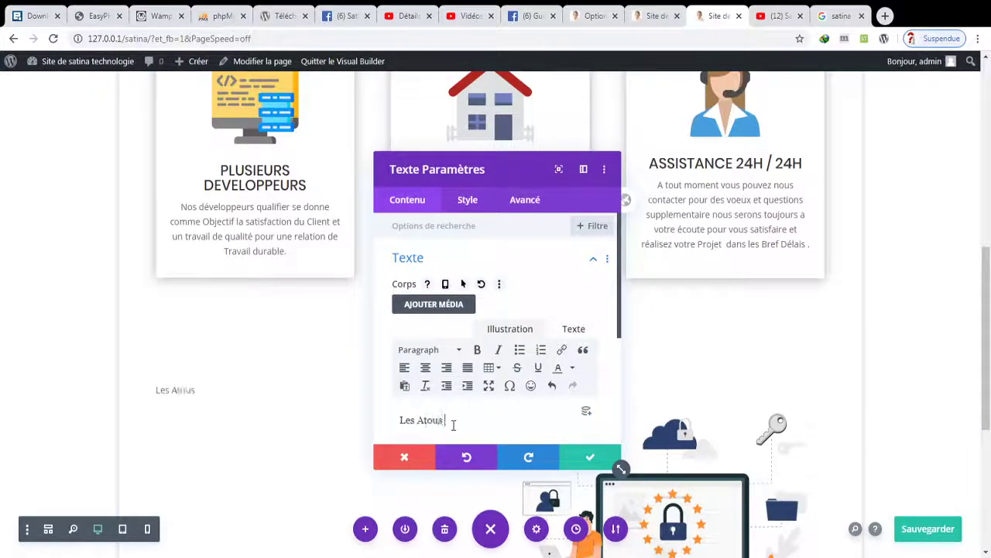
type(" et Fonctio")
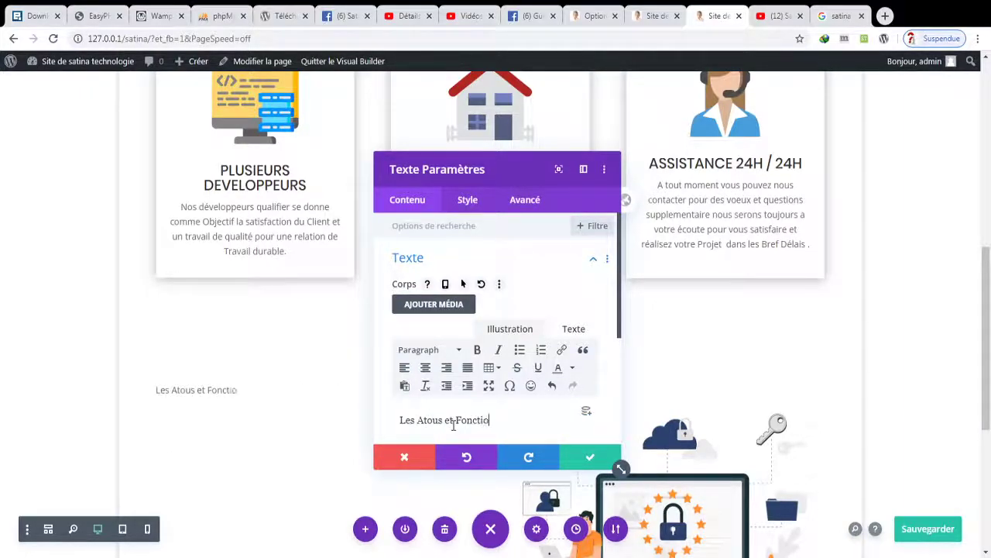
type("nalité dive")
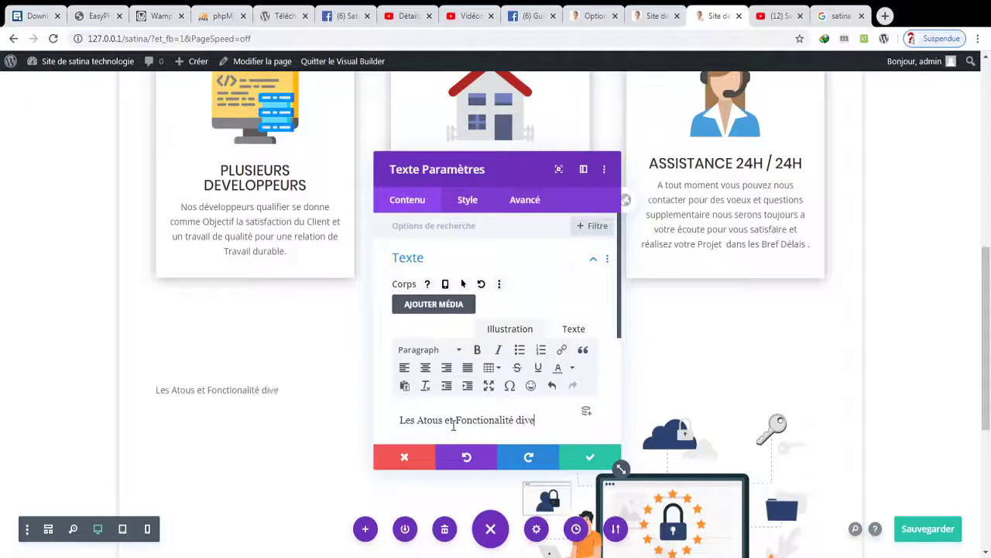
type("rs que vous vous Offrons")
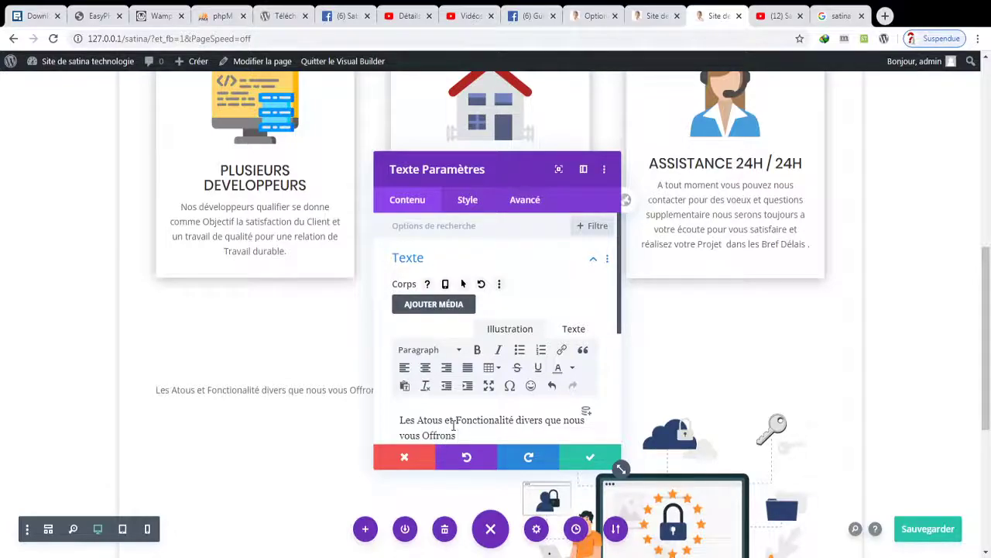
type("le Temp.")
left_click(573, 458)
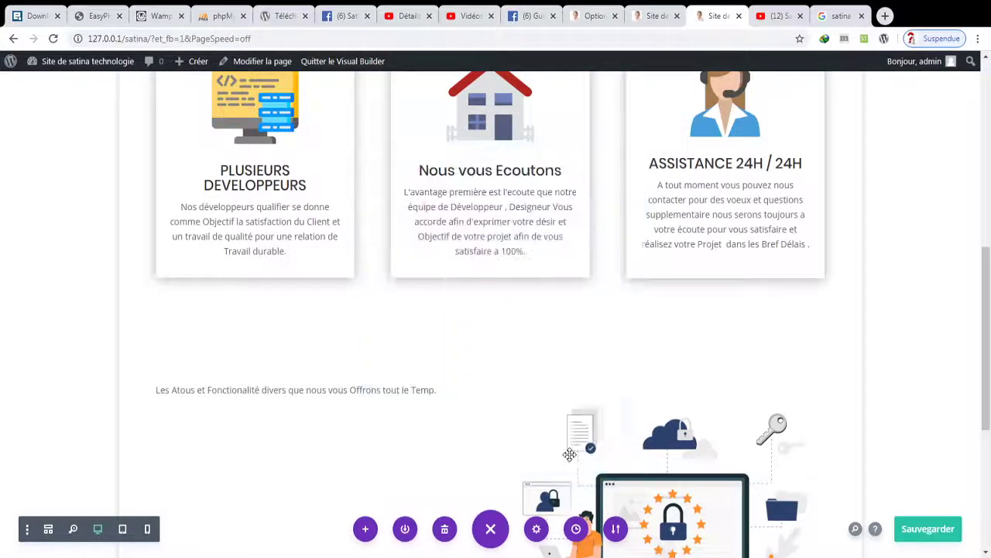
scroll(989, 277, "down", 2)
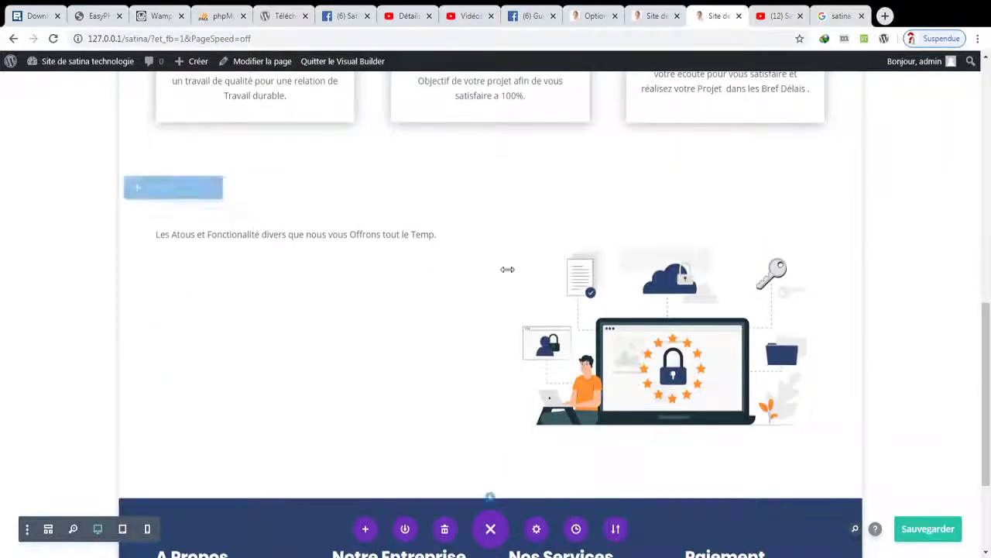
- Set the heading's font to Poppins with bold weight
left_click(291, 233)
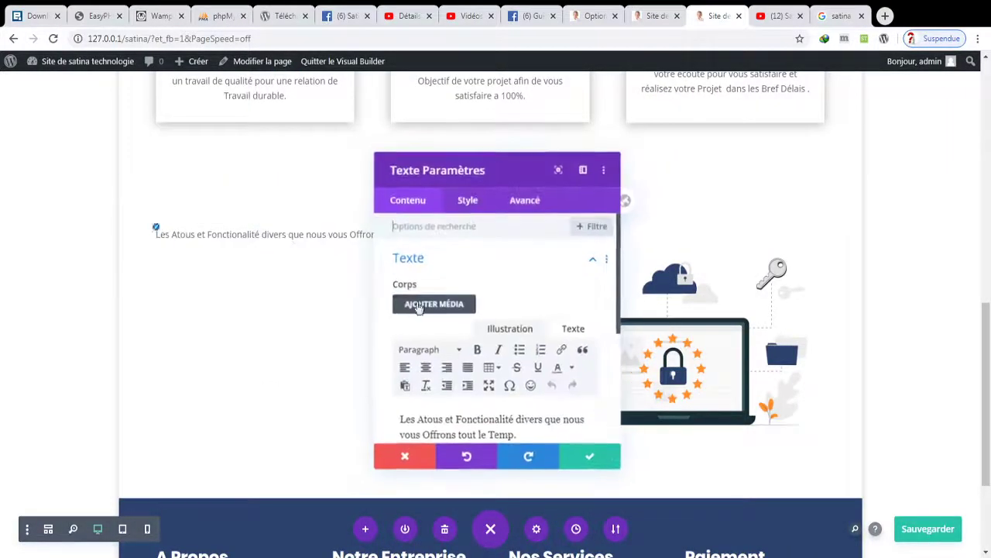
left_click(469, 201)
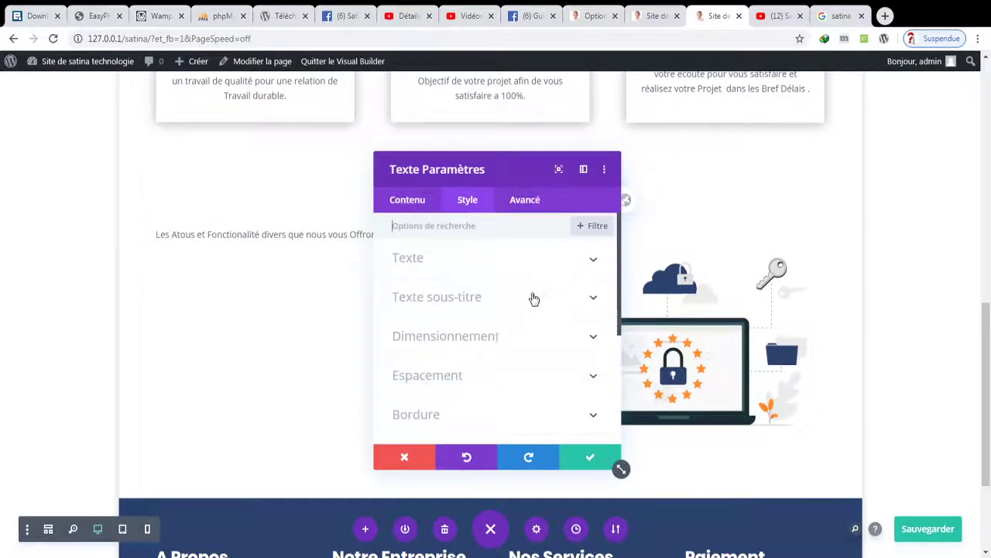
left_click(513, 263)
left_click(487, 350)
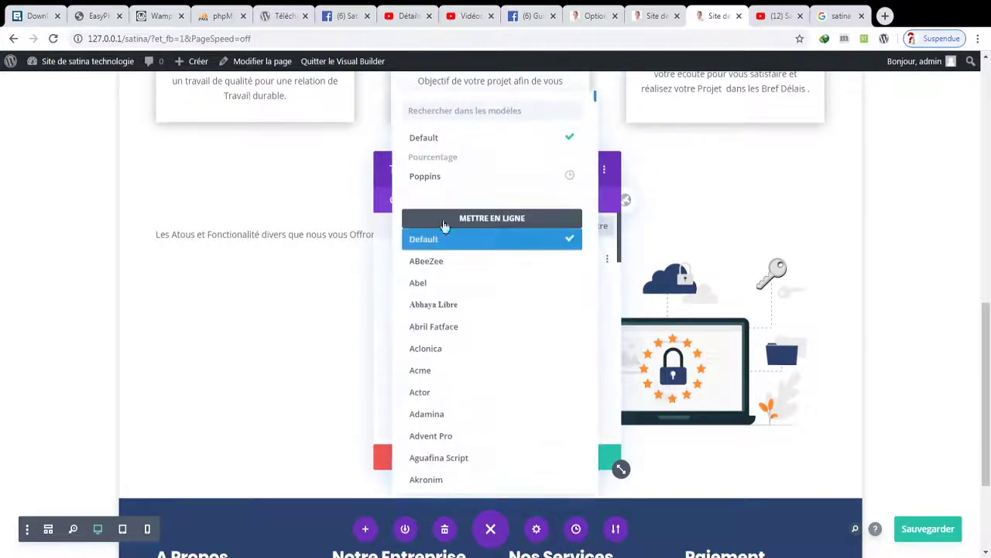
left_click(458, 179)
left_click(501, 393)
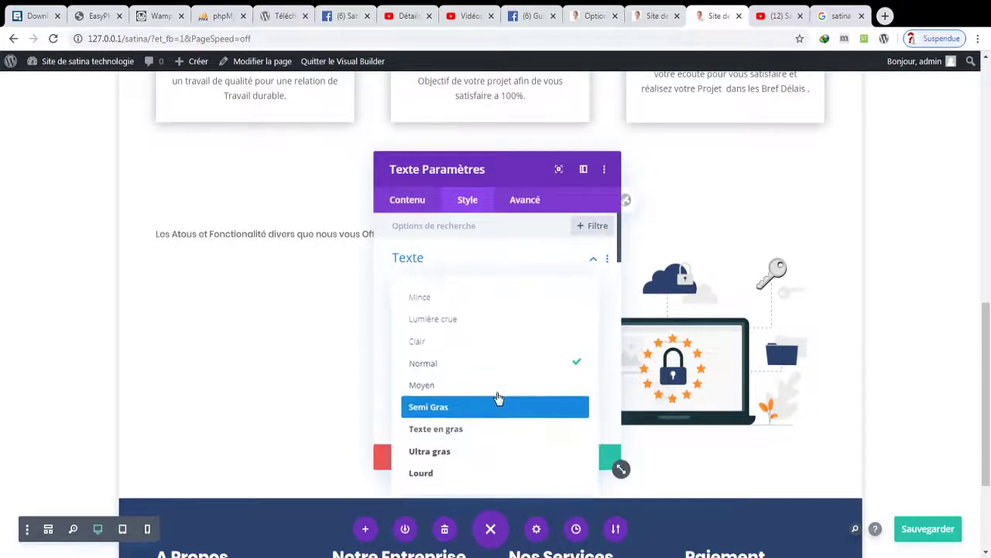
left_click(443, 430)
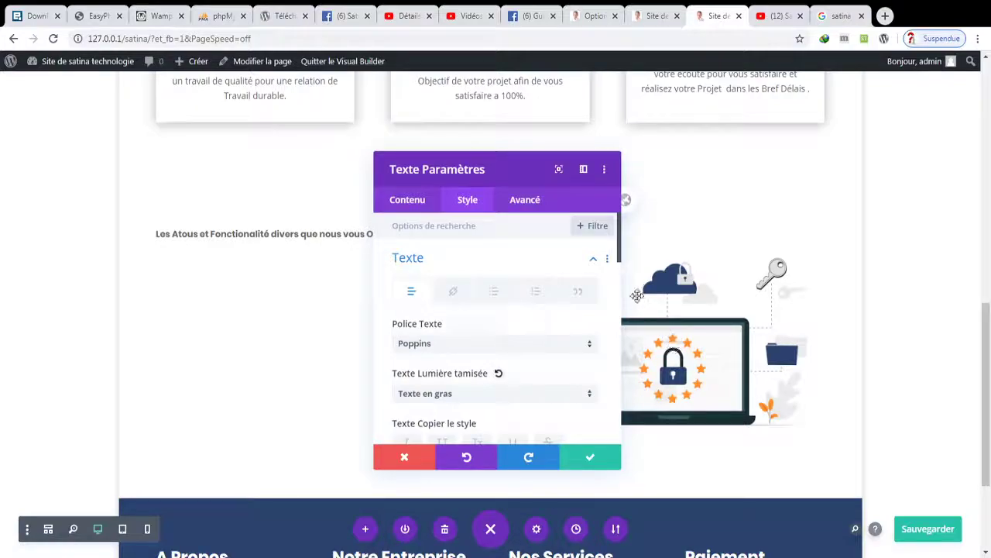
- Set the heading text size to 26px and line height to 1.3em, then save
left_click_drag(545, 173, 821, 125)
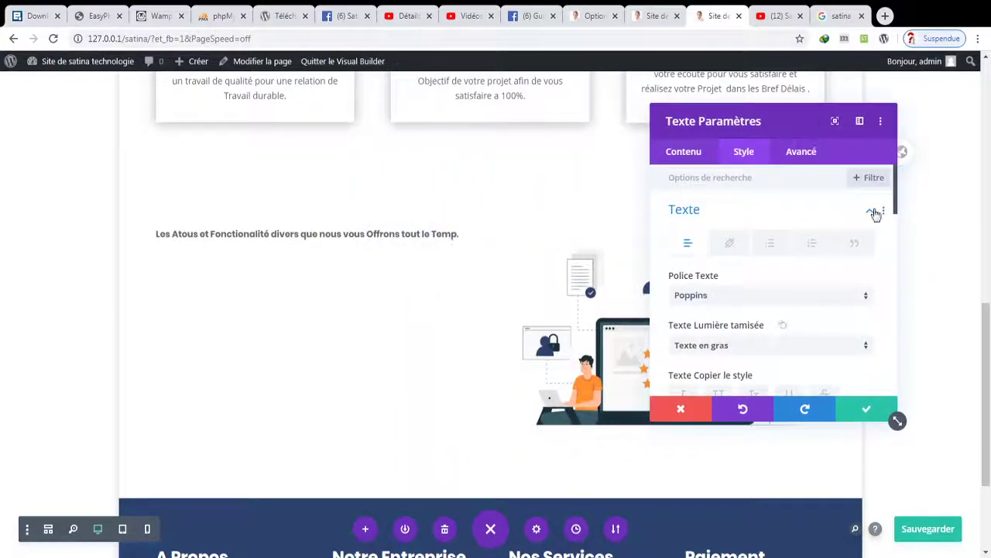
scroll(896, 209, "down", 5)
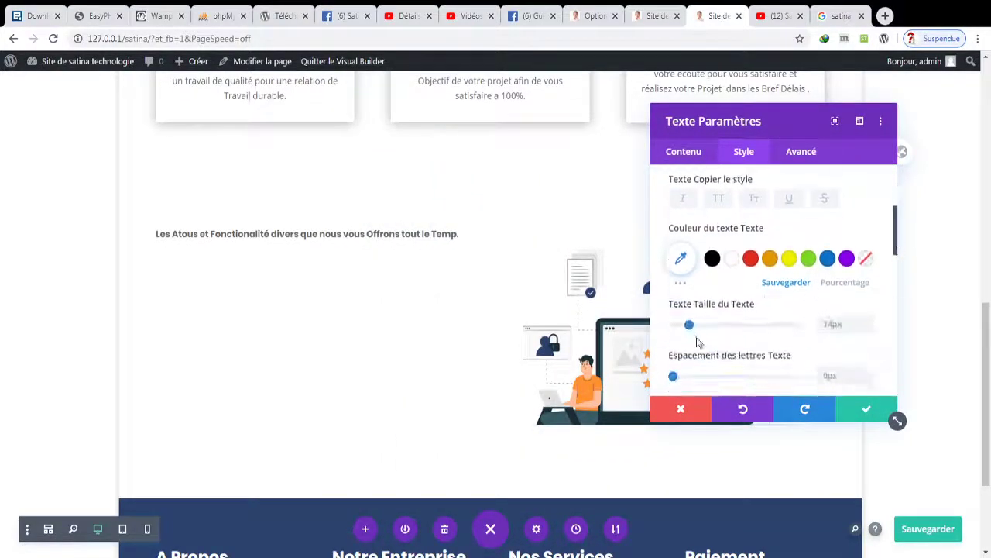
left_click_drag(693, 325, 706, 329)
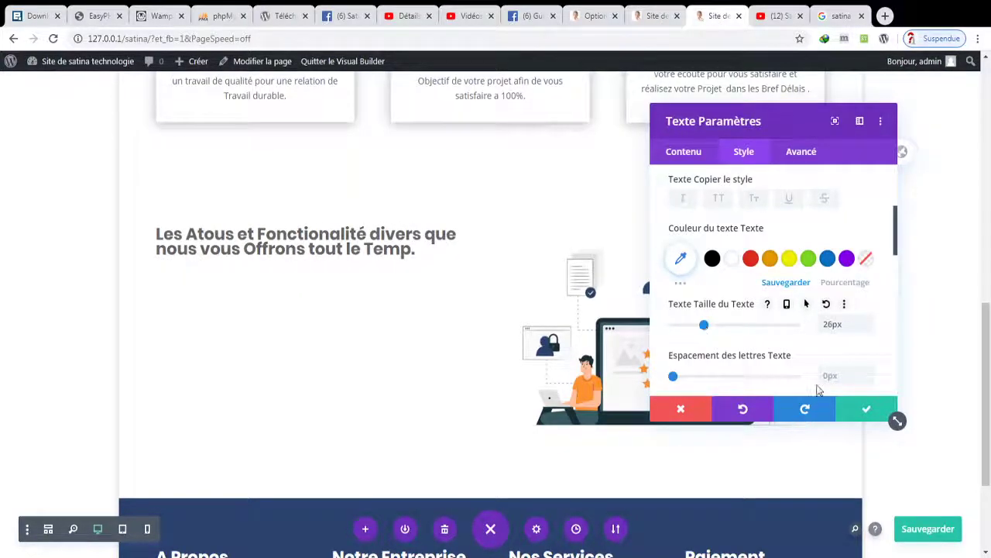
left_click_drag(896, 251, 898, 270)
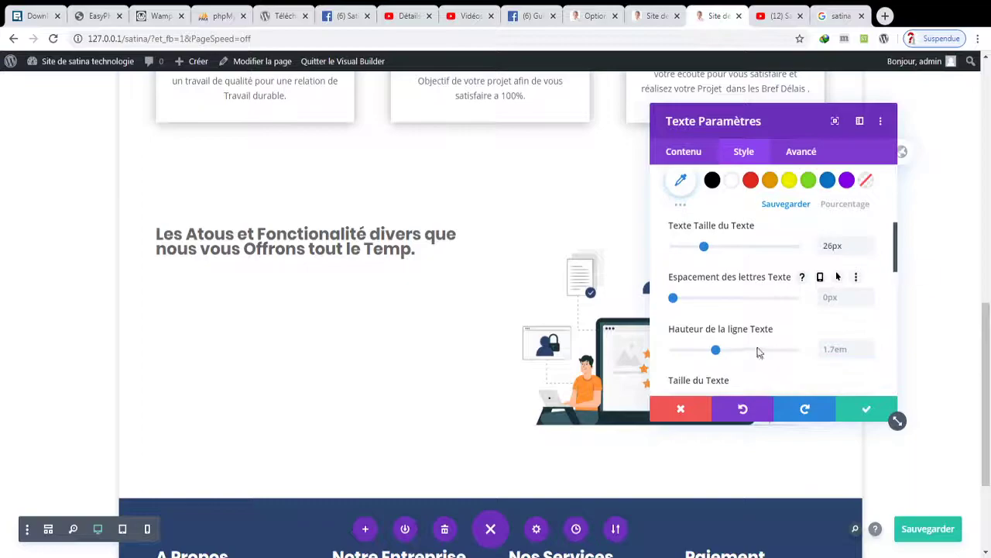
left_click_drag(716, 349, 692, 351)
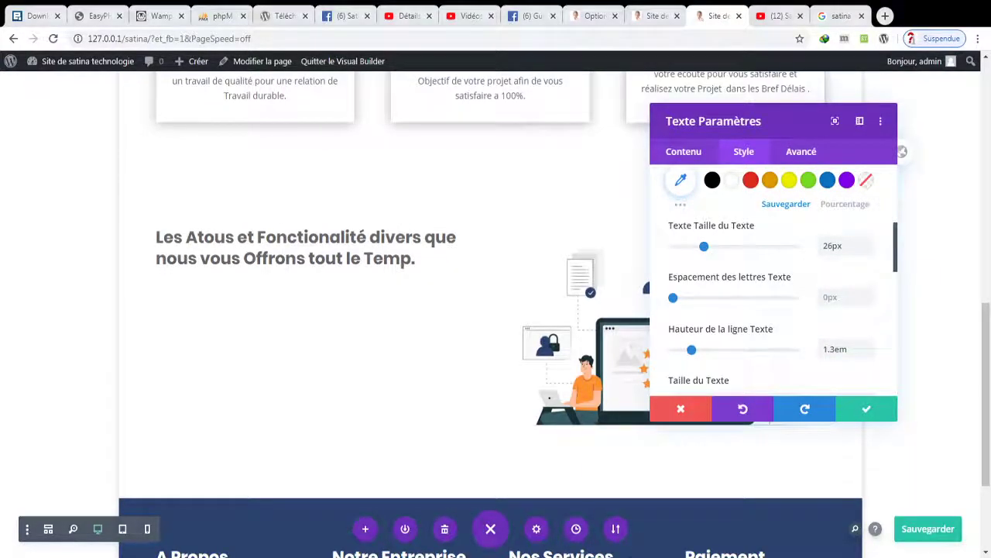
key("ctrl+s")
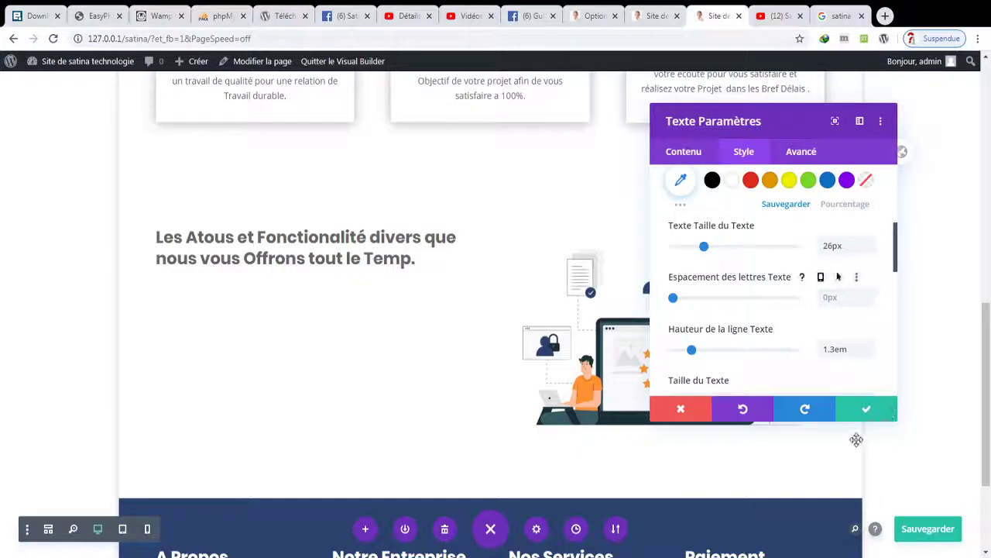
left_click(883, 411)
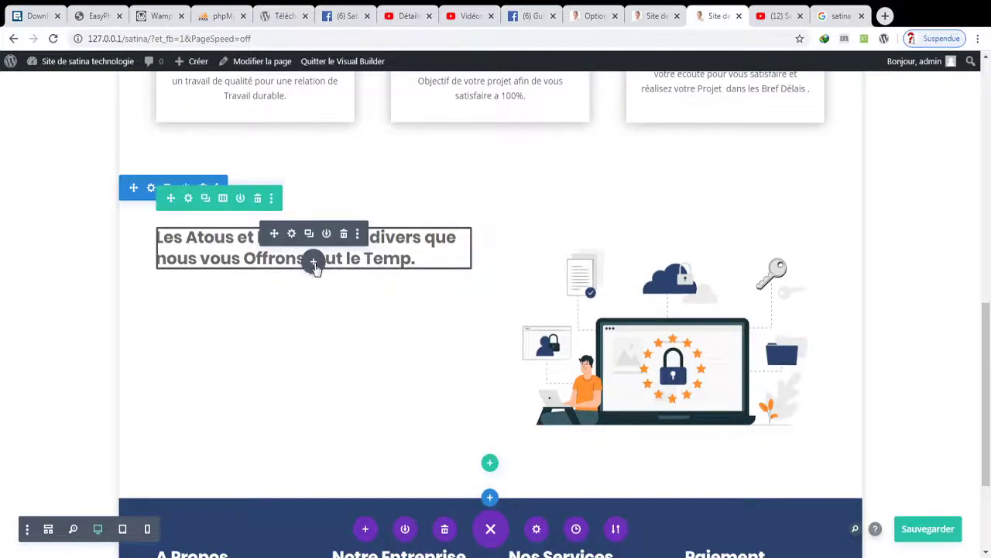
left_click(313, 260)
- Insert a Text module reading 'Nous avons plusieurs avantages… un Temps Record.' under the heading and save
type("text")
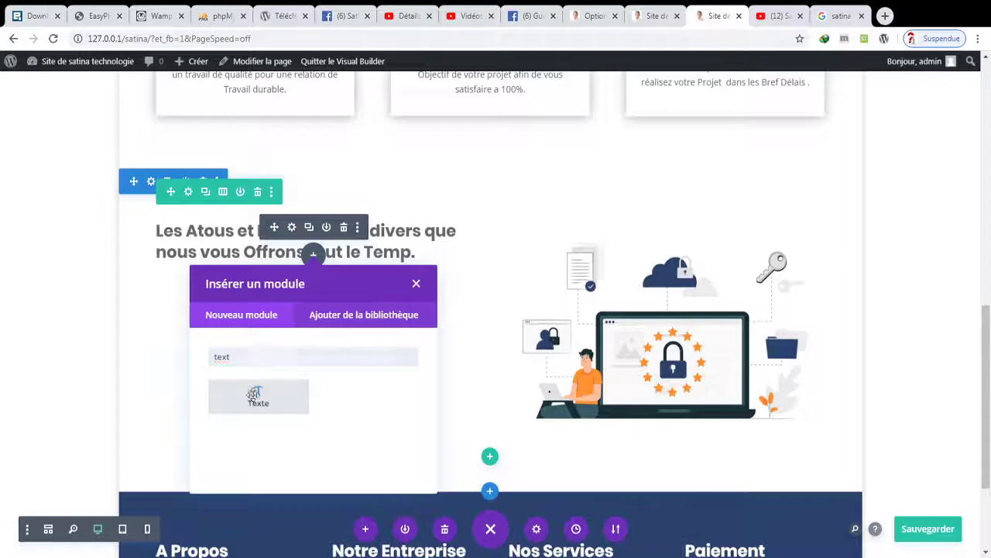
left_click(258, 395)
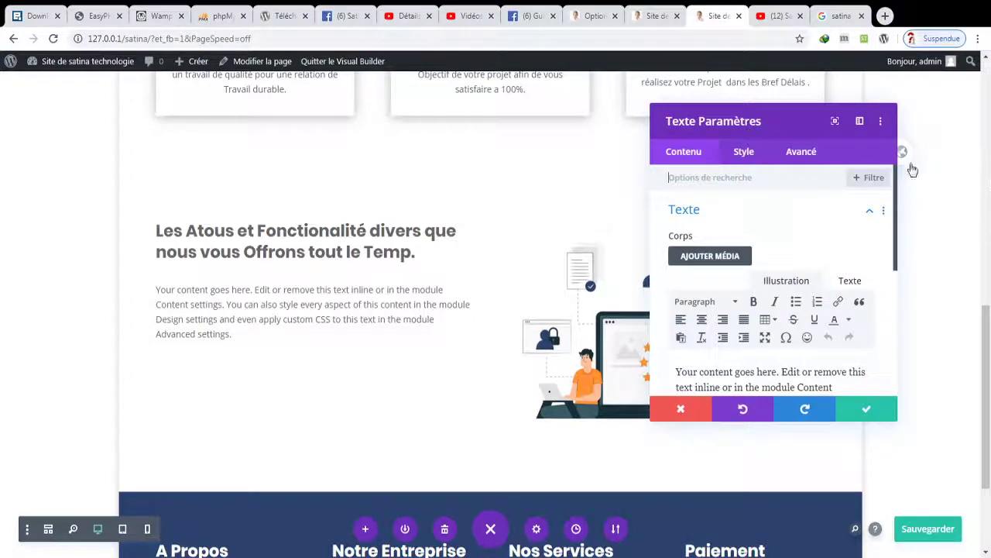
scroll(863, 263, "down", 3)
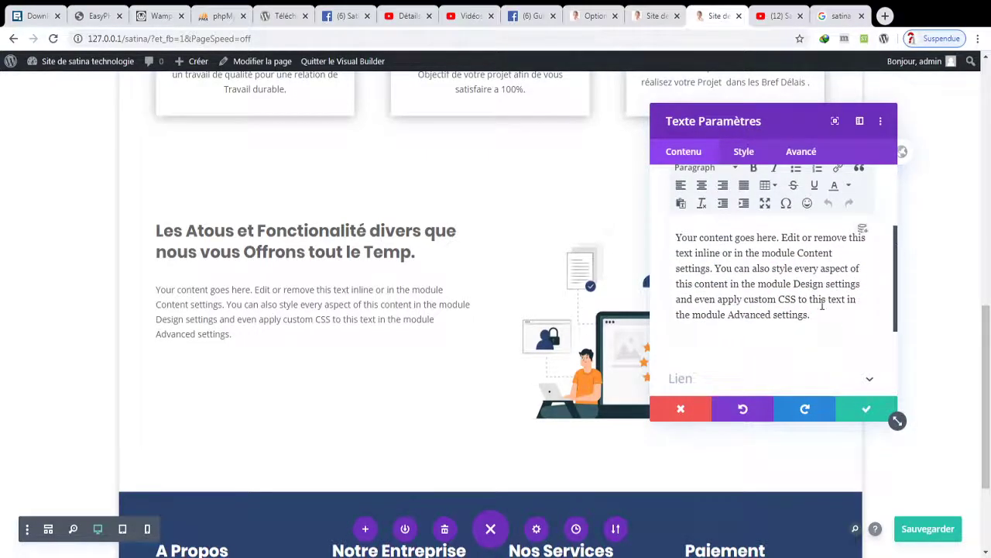
key("ctrl+a")
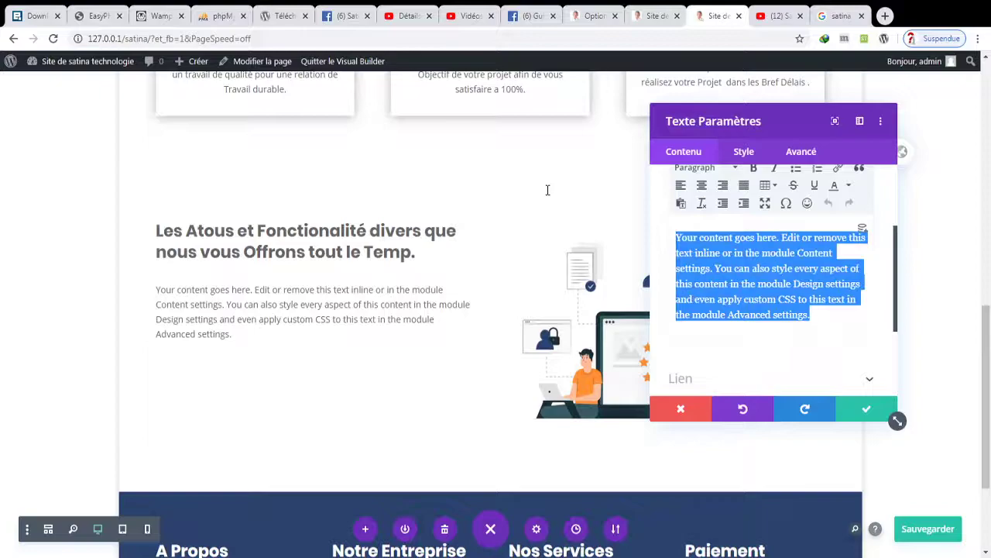
key("BackSpace")
type("Nous avons plusieurs avantage")
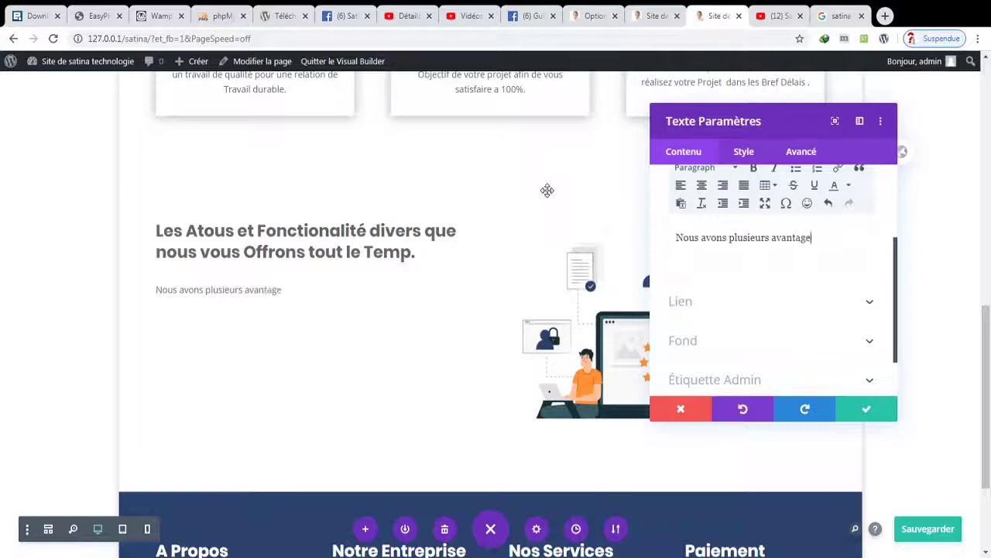
type("perm")
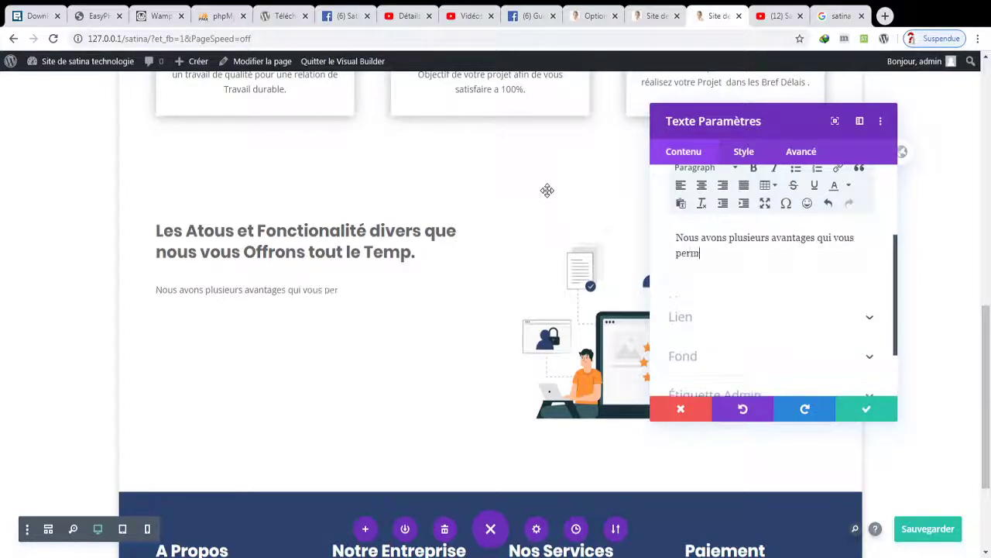
type("ettrons de voir votre projet i")
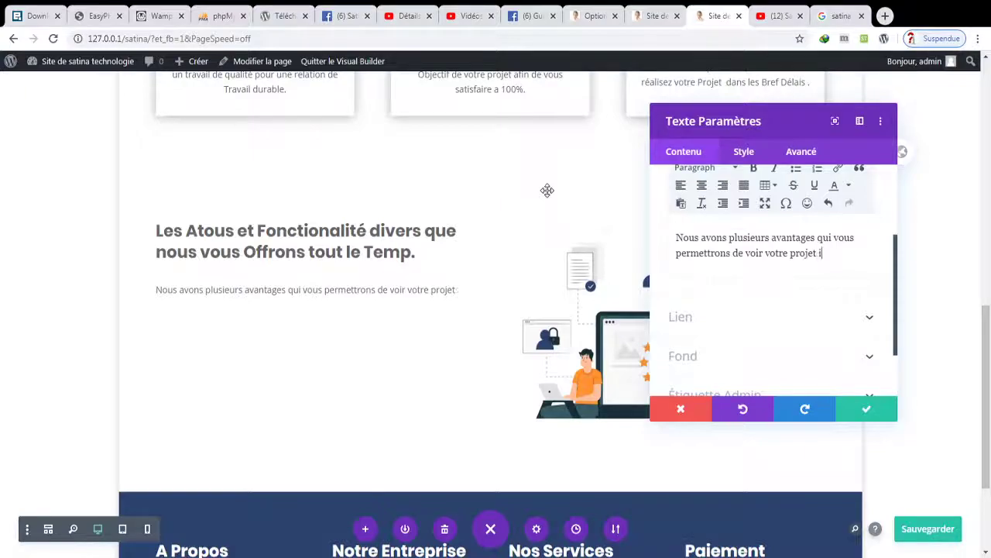
type("nforamtique se réaliser a un Temps")
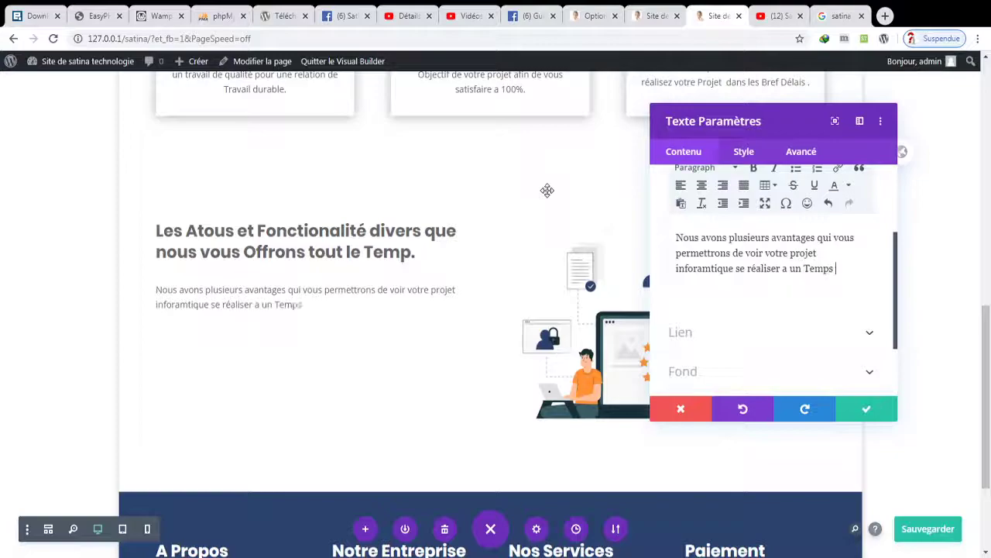
type(".")
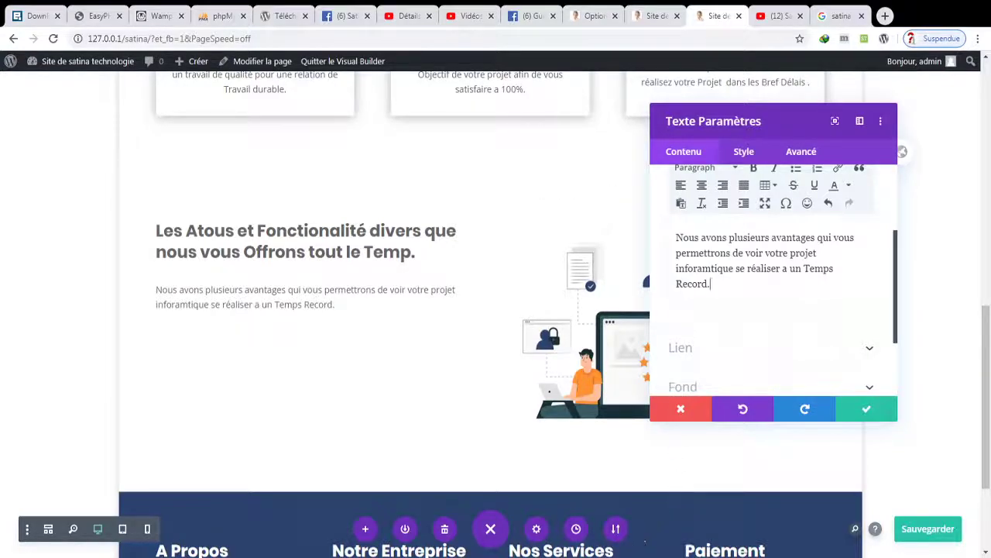
key("ctrl+s")
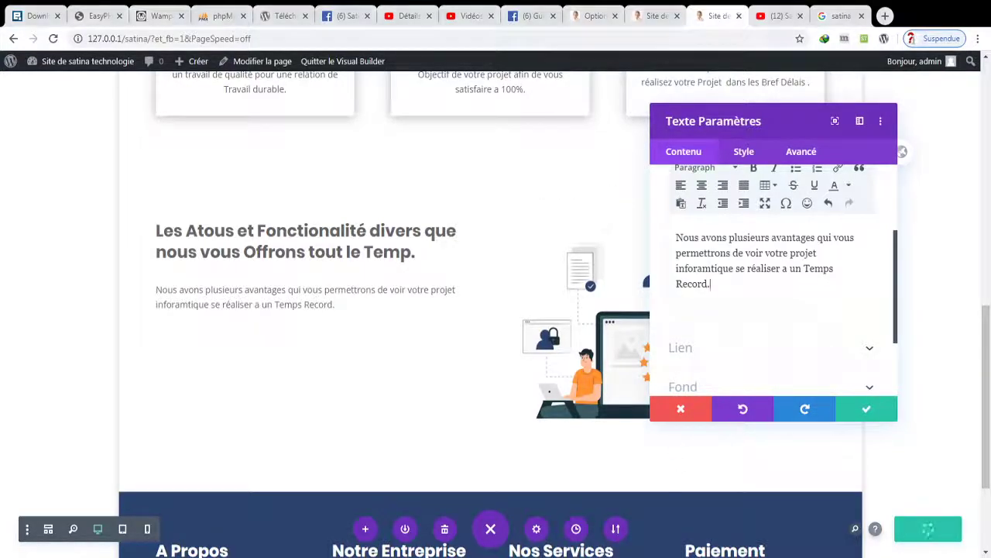
- Enlarge the 'Nous avons plusieurs avantages…' paragraph text to 20px and save the page
left_click(755, 151)
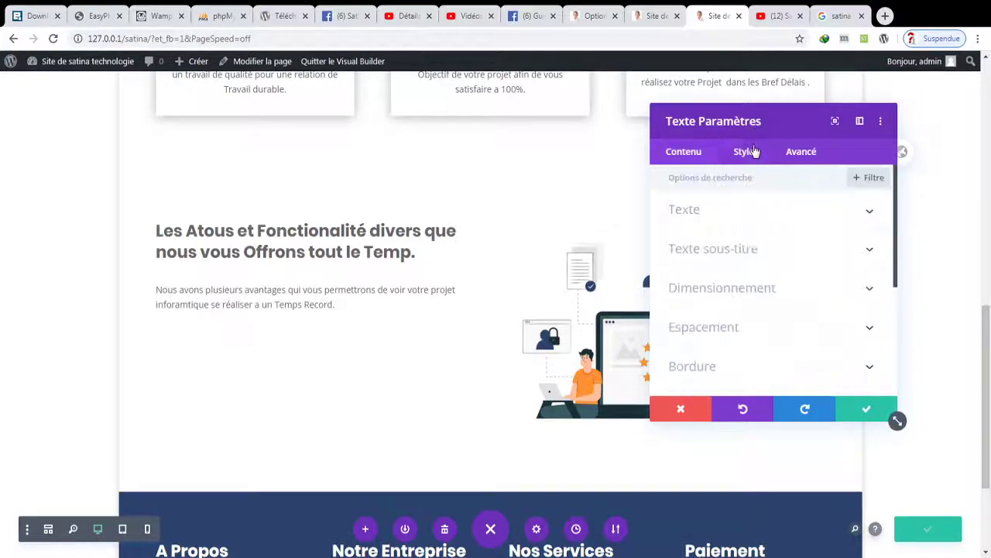
left_click(764, 222)
scroll(897, 219, "down", 1)
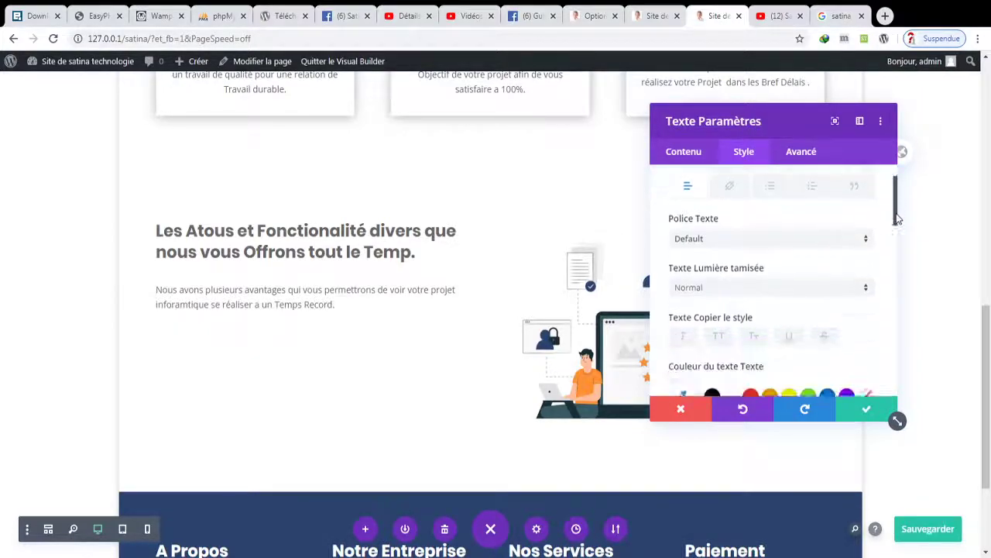
scroll(897, 220, "down", 3)
left_click_drag(690, 346, 698, 352)
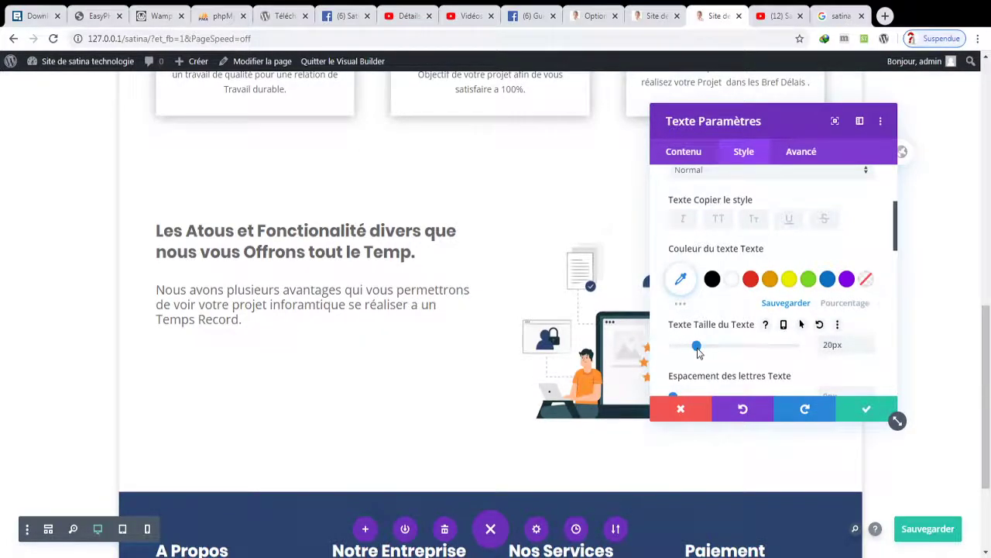
left_click(849, 408)
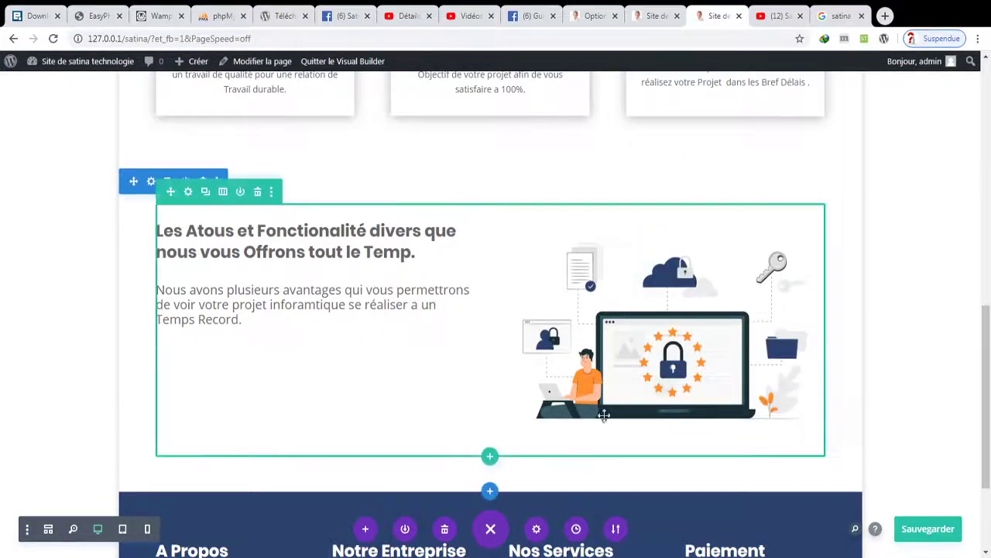
left_click(907, 533)
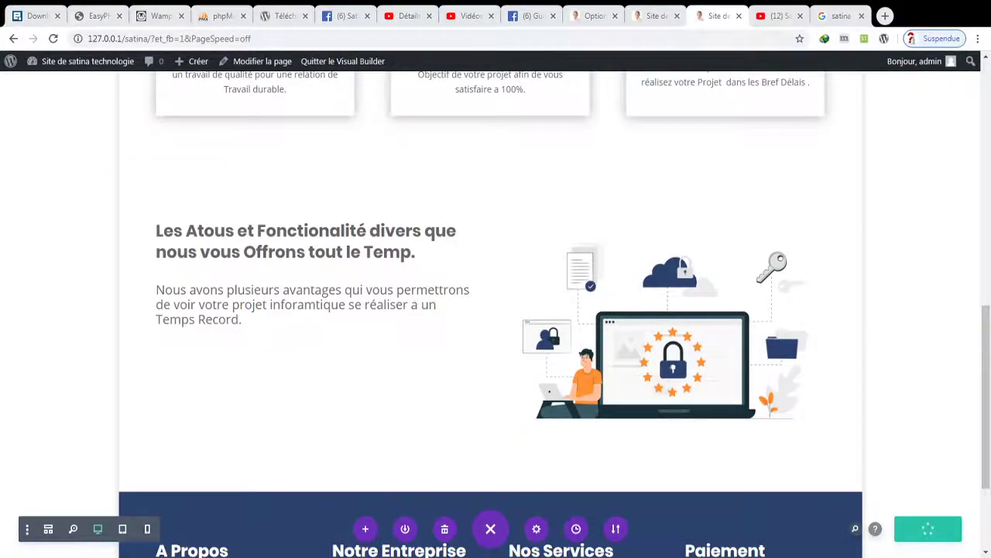
left_click(312, 316)
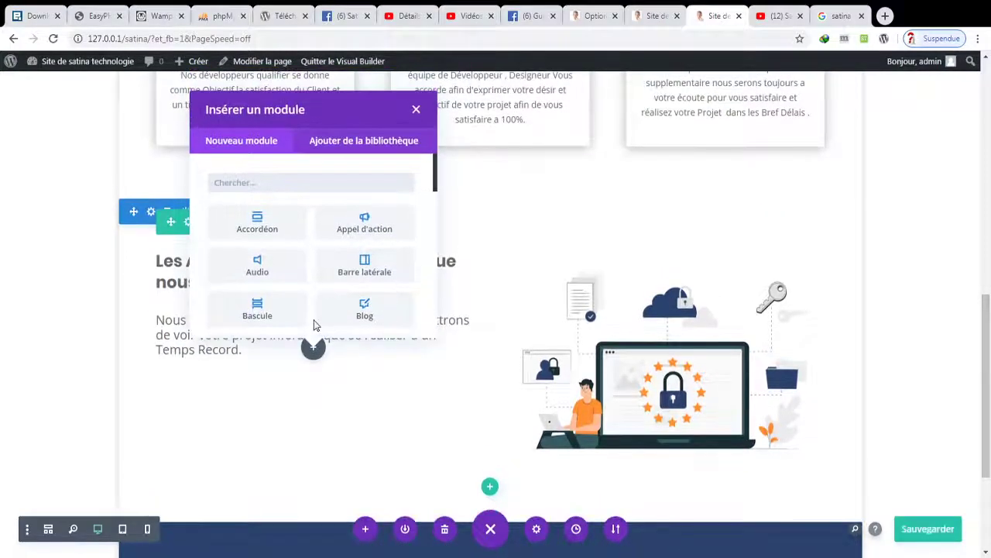
- Insert a Bouton module under the paragraph and replace 'Clics' with 'FAIRE UNE COMMANDE'
type("bou")
left_click(362, 232)
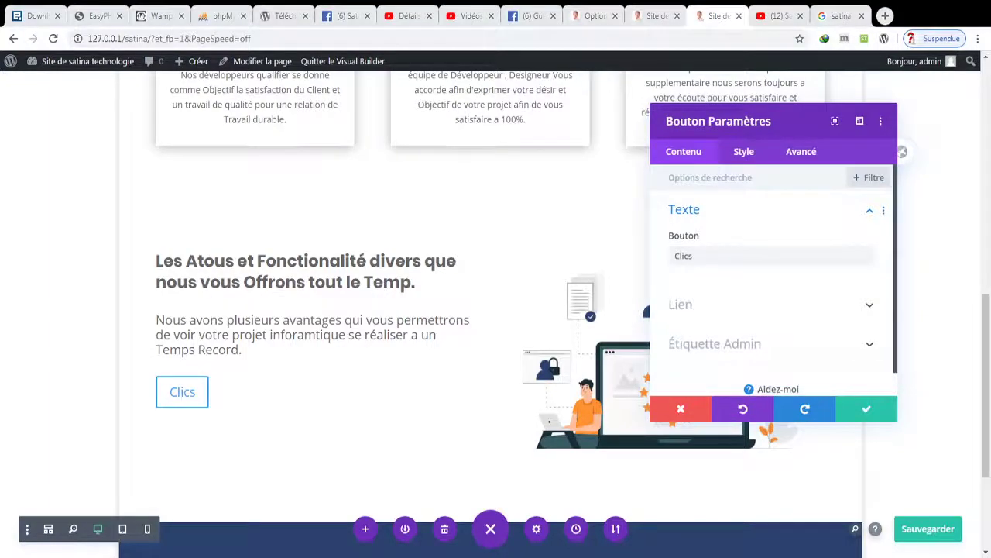
left_click_drag(736, 256, 593, 233)
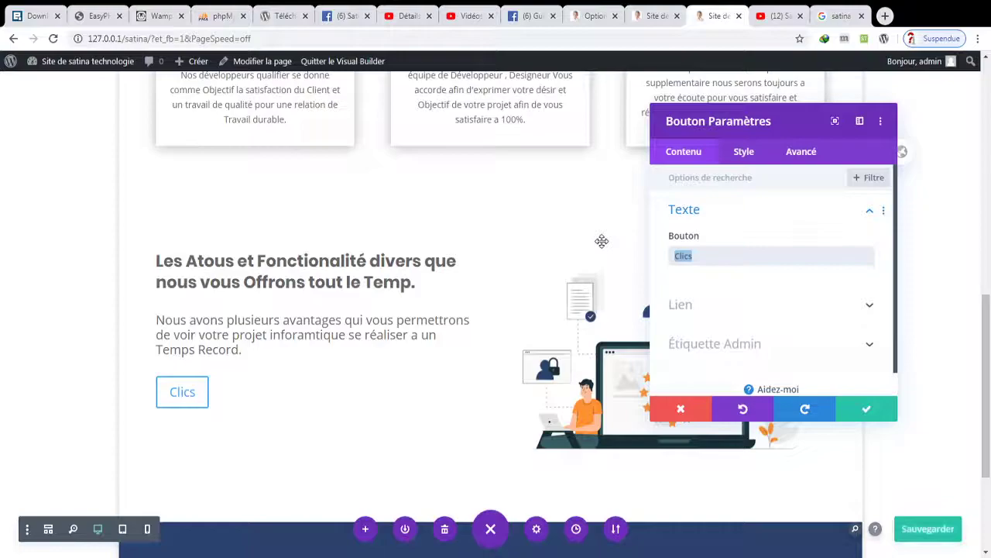
type("F")
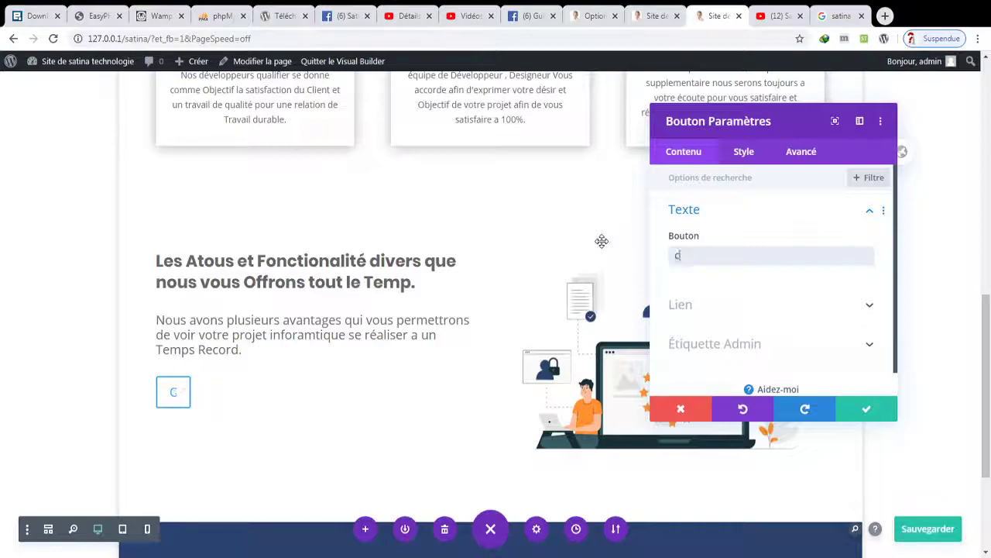
key("BackSpace")
type("Faire")
key("BackSpace")
key("BackSpace")
key("BackSpace")
key("BackSpace")
key("BackSpace")
type("AITE")
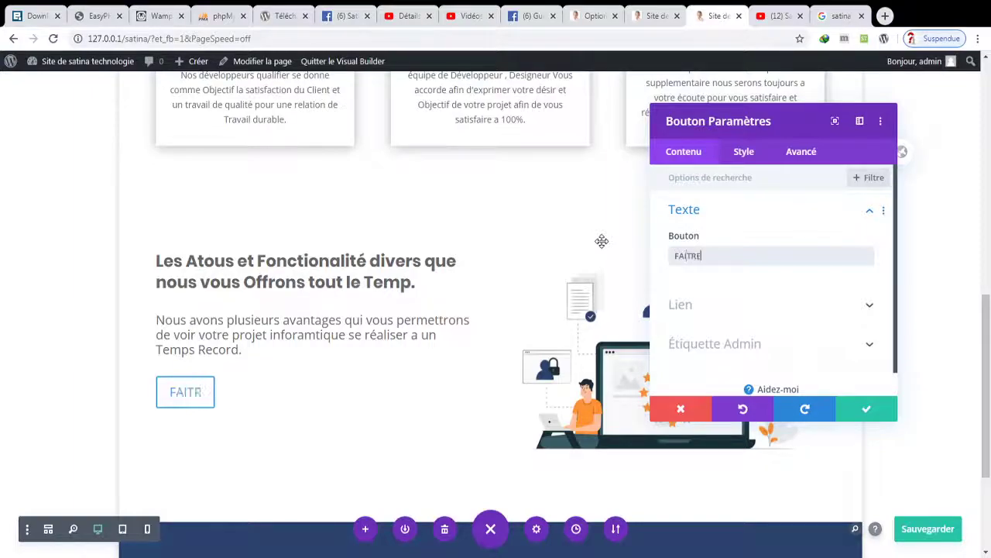
key("BackSpace")
key("BackSpace")
type("RE UNE C")
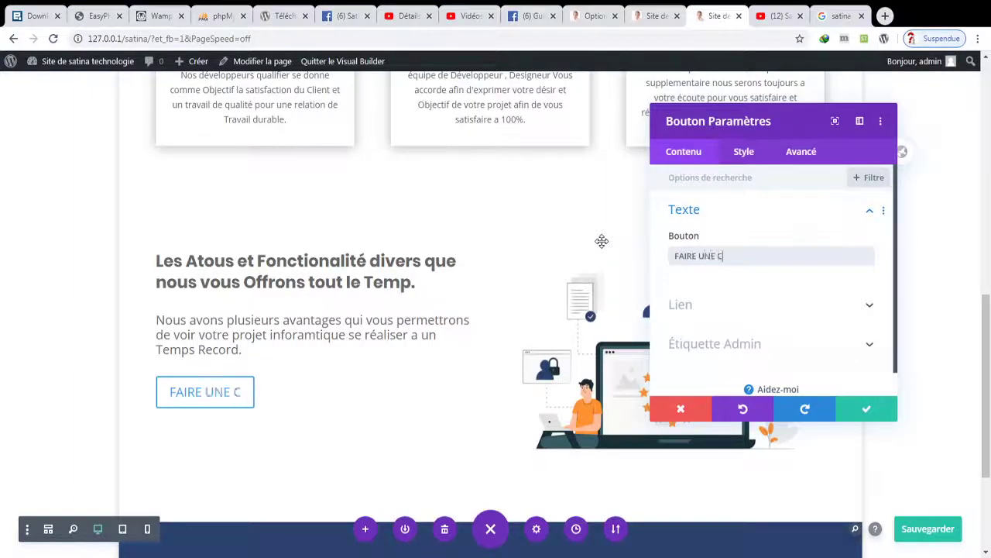
type("OMMANDE")
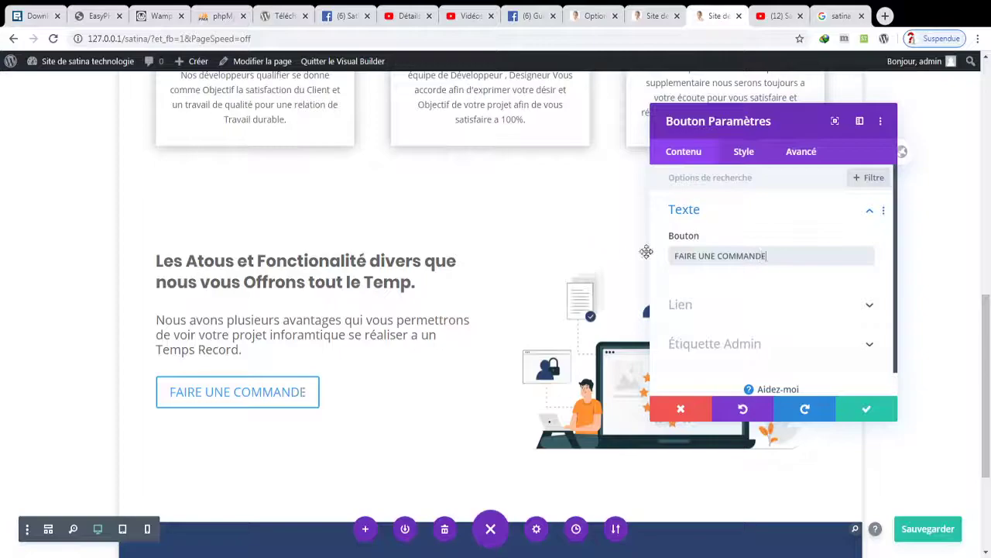
left_click(745, 151)
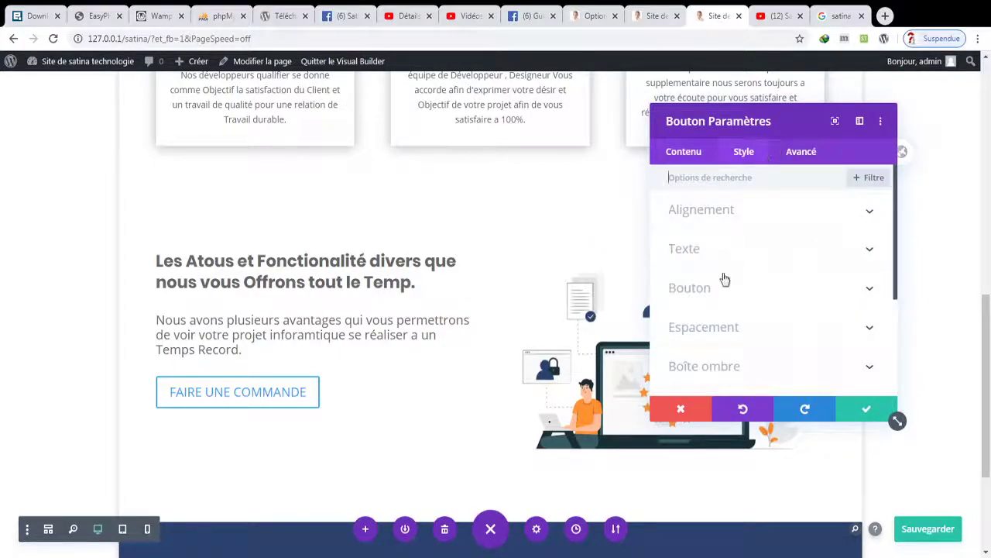
- Turn on custom button styles, with an orange background and transparent border, and apply
left_click(730, 217)
left_click(713, 293)
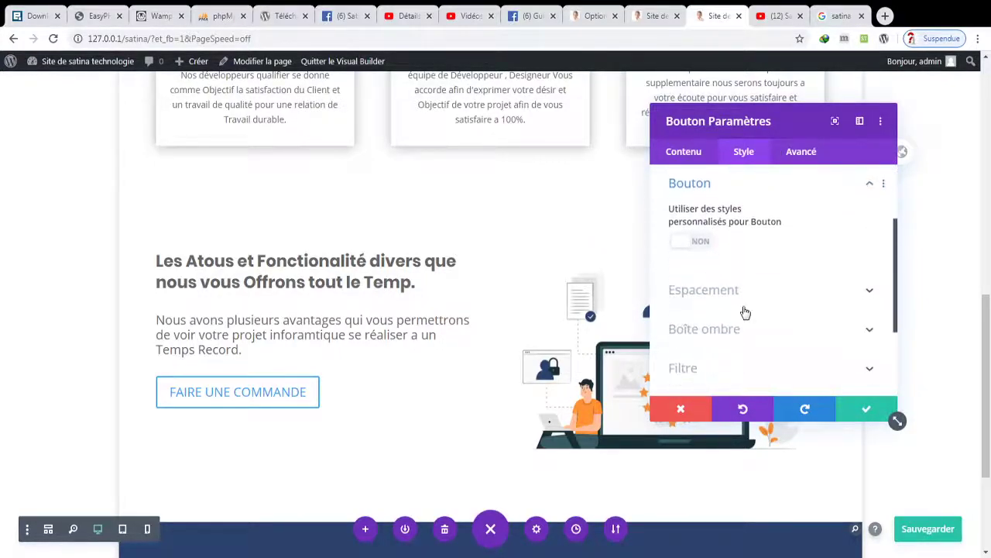
left_click(705, 247)
left_click(707, 246)
left_click(704, 248)
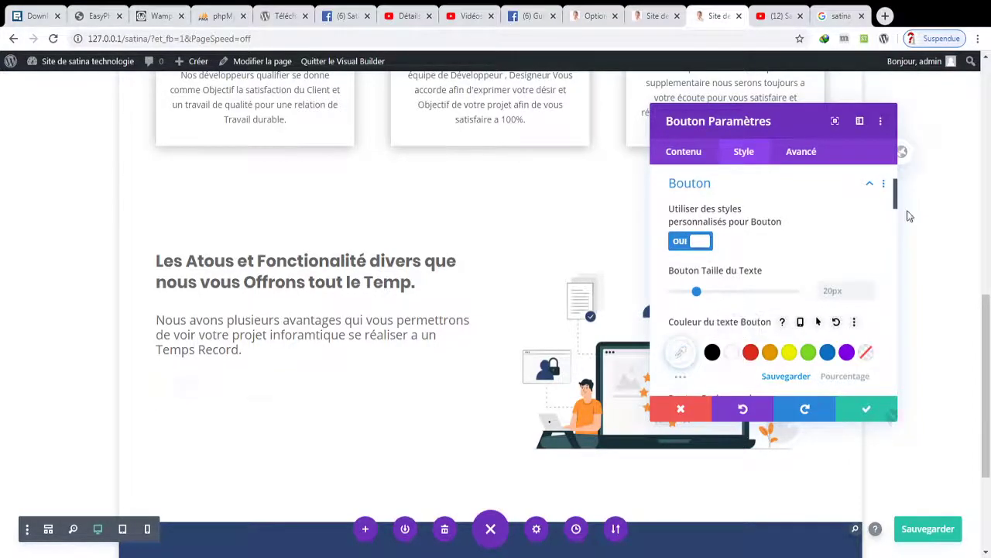
scroll(774, 353, "down", 4)
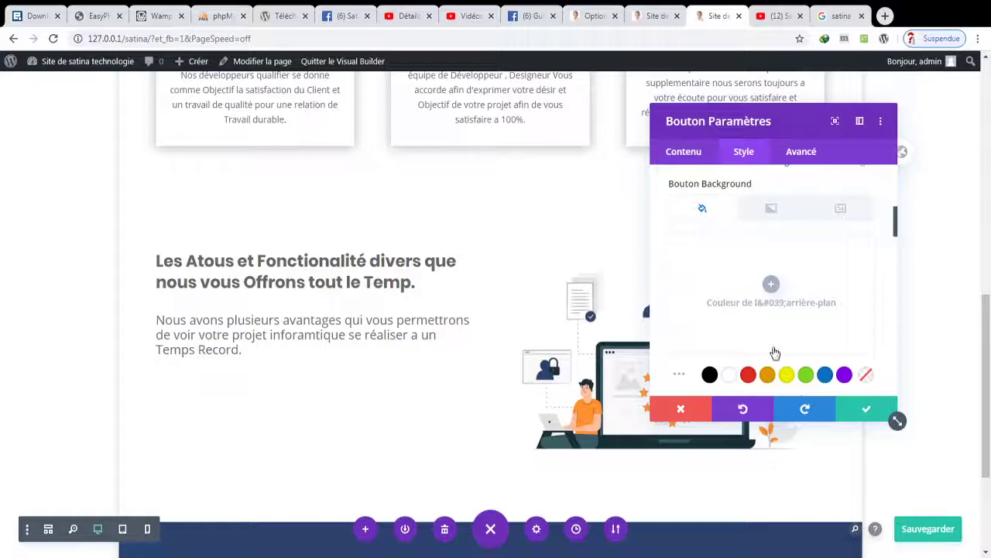
left_click(767, 375)
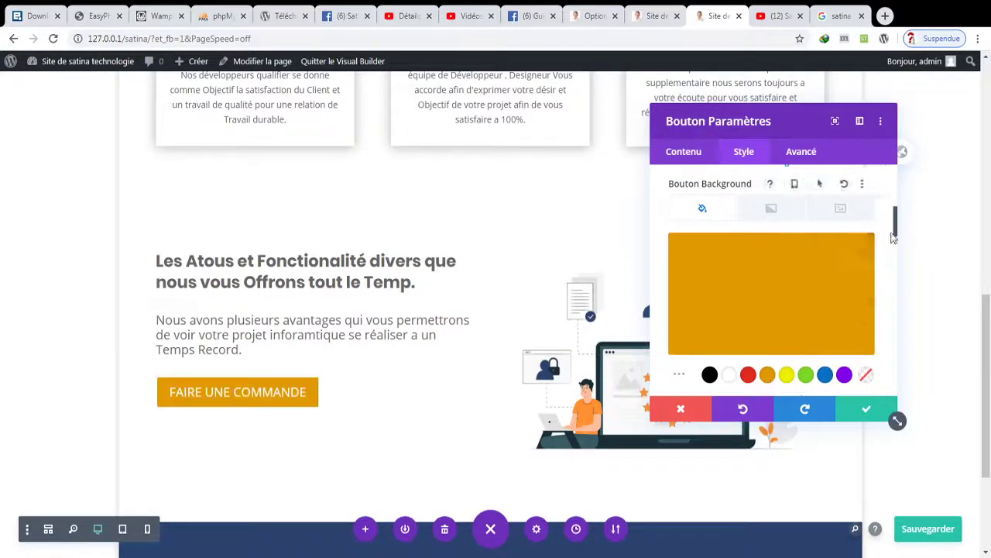
left_click_drag(892, 238, 893, 272)
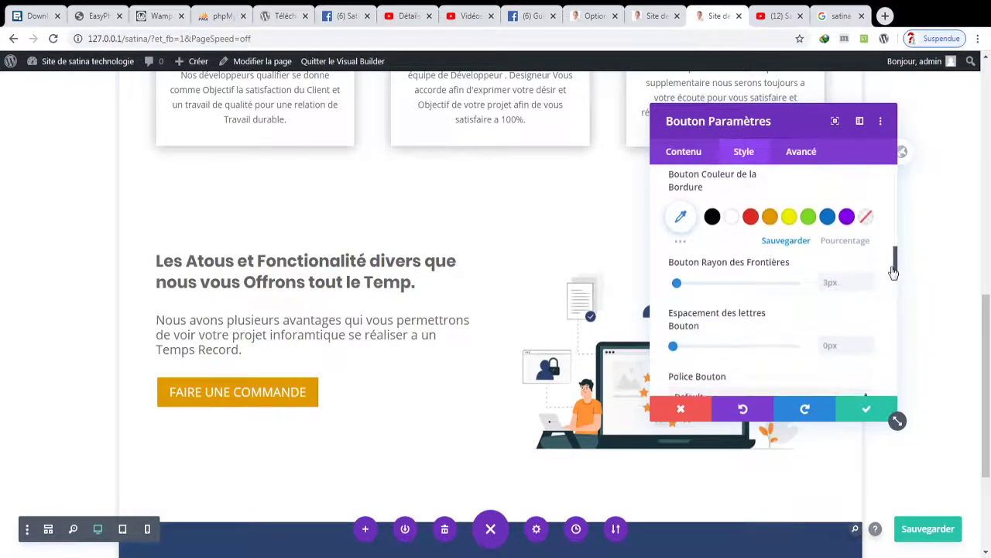
left_click(867, 218)
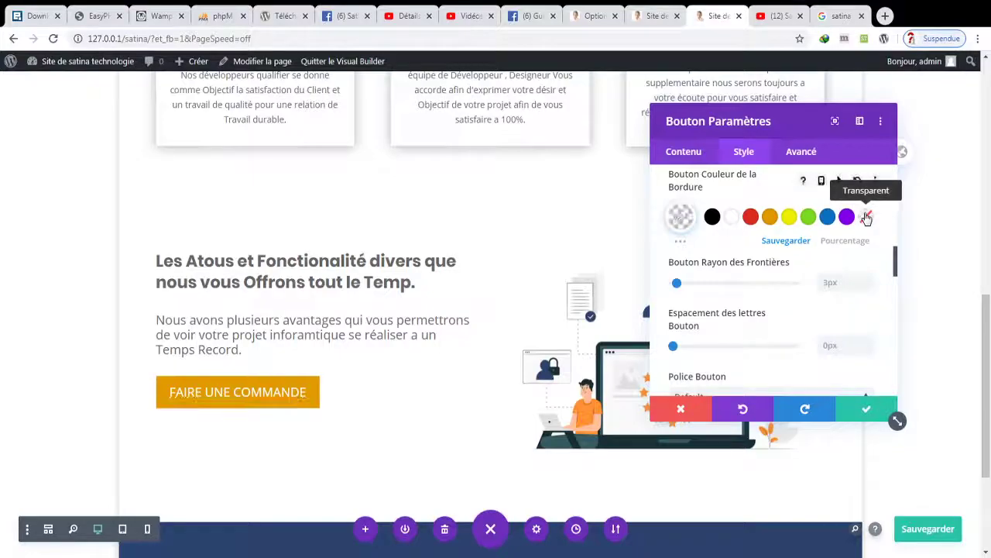
left_click(862, 411)
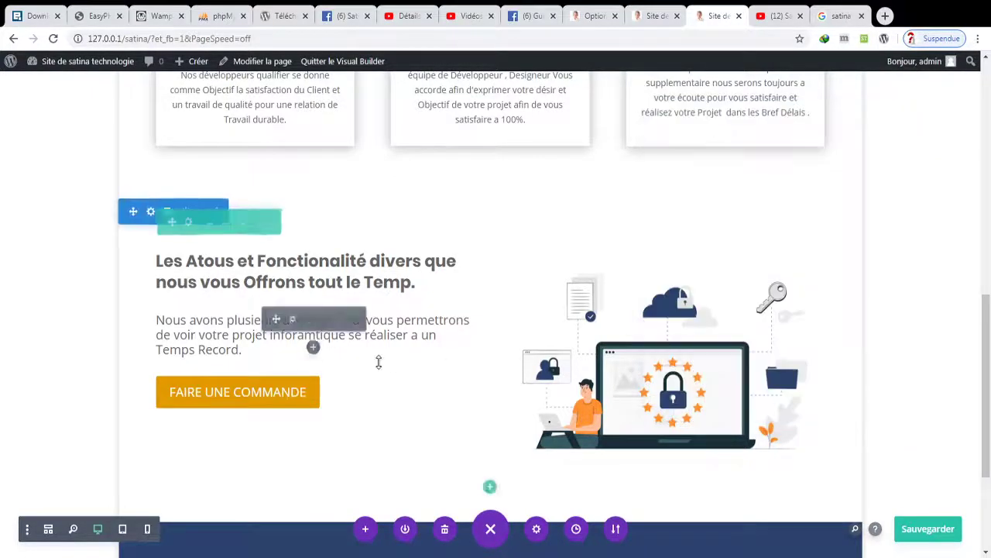
left_click(313, 350)
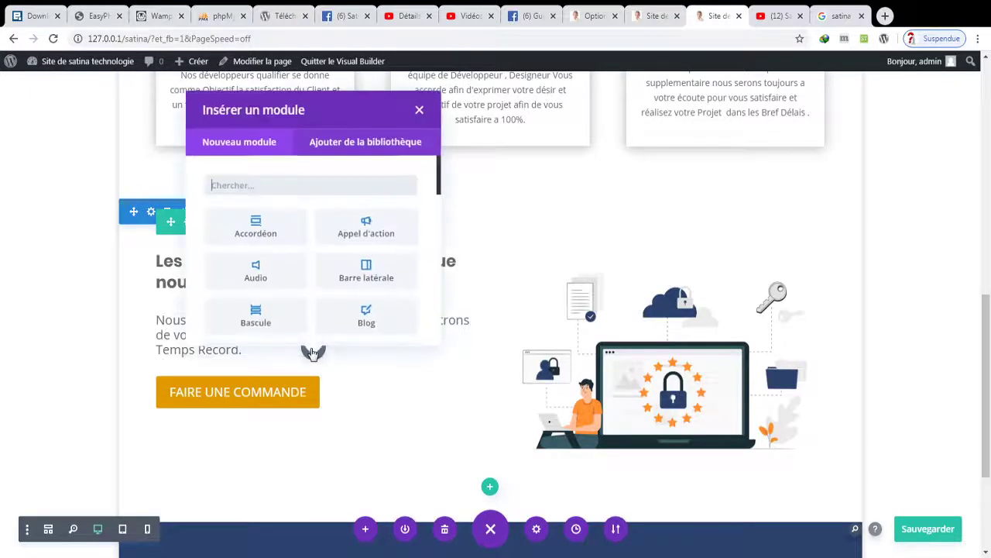
- Duplicate the body text module and clear all text from the copy
left_click(415, 109)
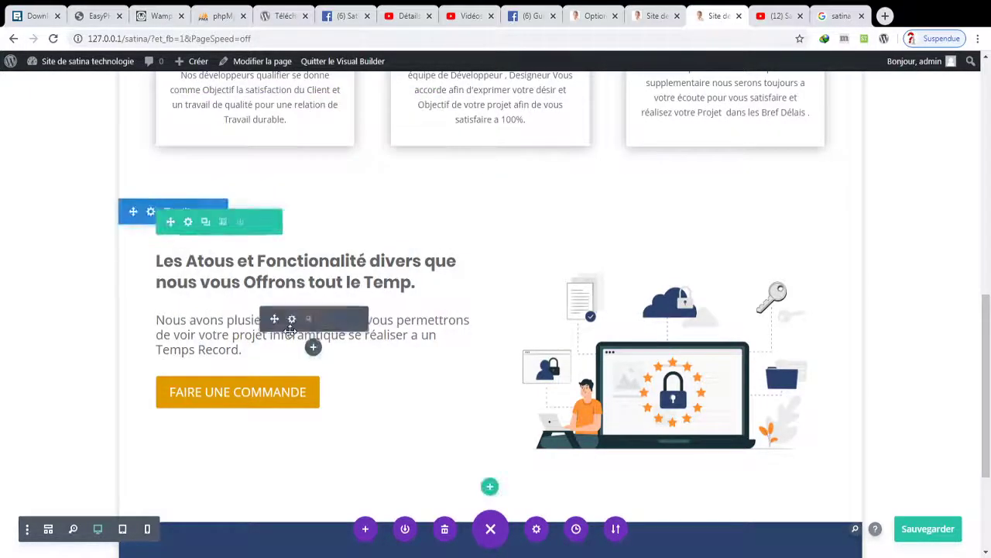
left_click(308, 319)
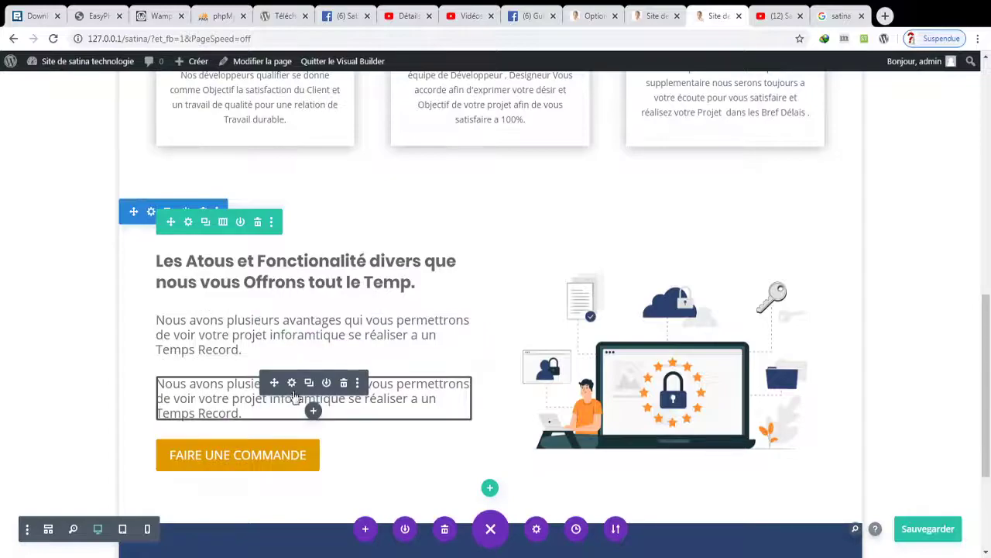
left_click(291, 383)
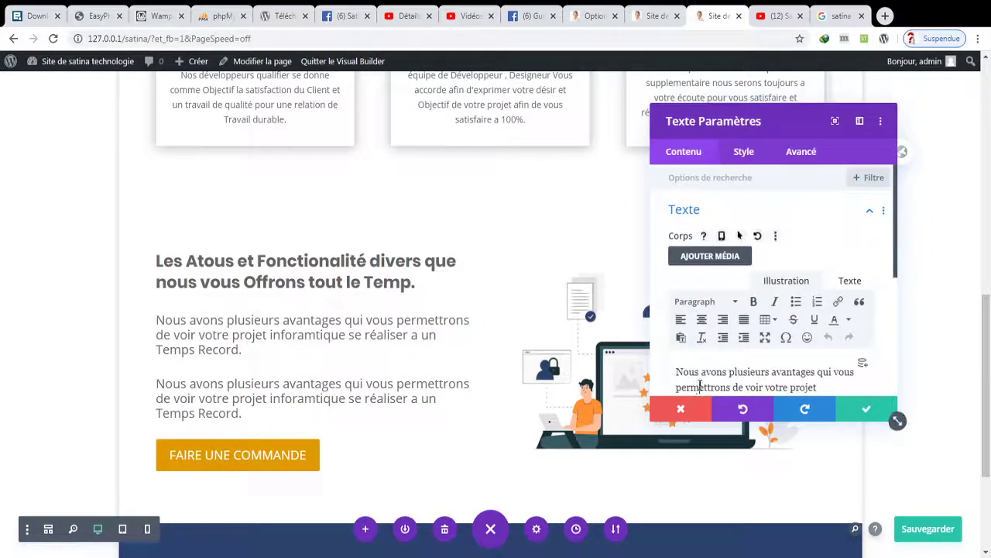
key("ctrl+a")
key("BackSpace")
- Type step 1 'Choissisez votre Design sur la plateforme', step 2 'Faite votre Commande sans vous deplacer', and begin step 3
type("1 6")
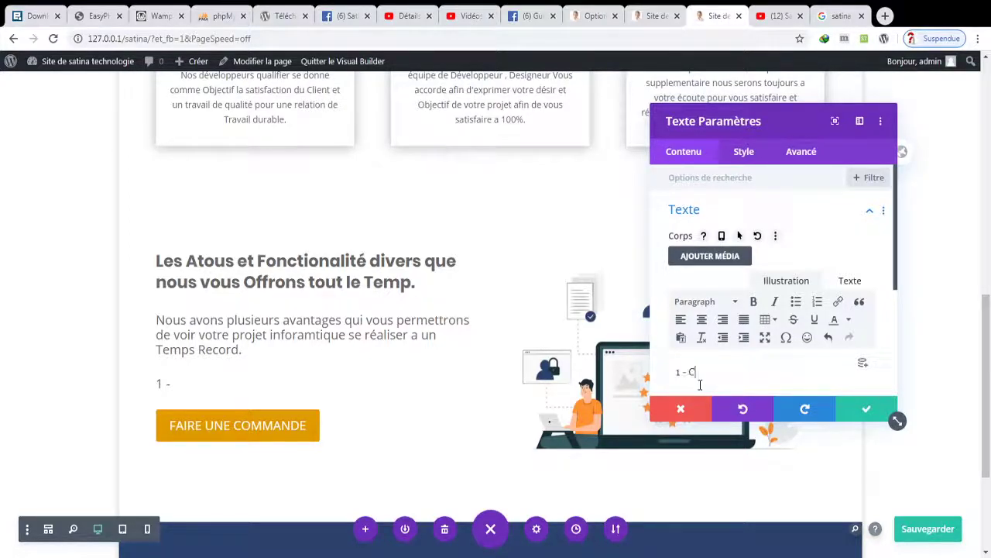
type("Choissisez")
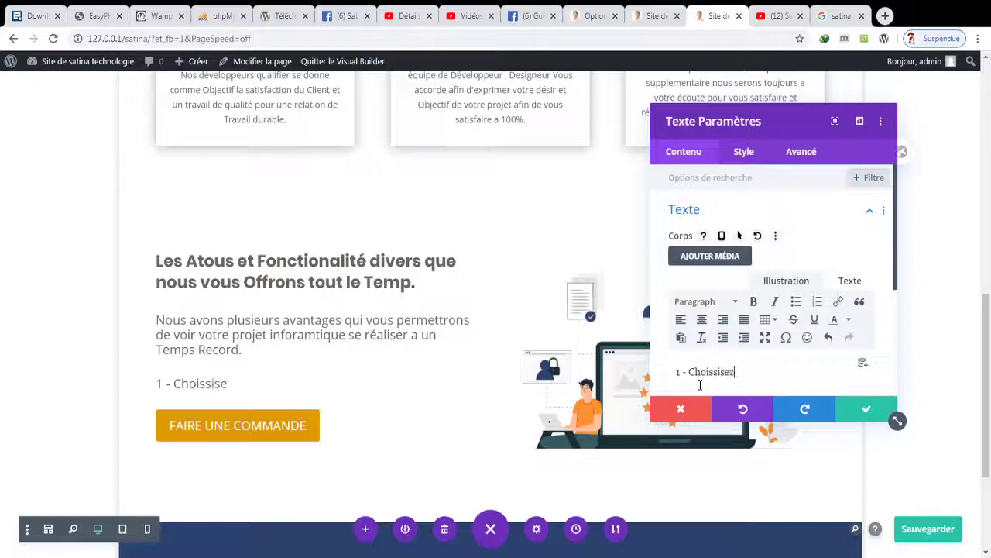
type(" votre Desi")
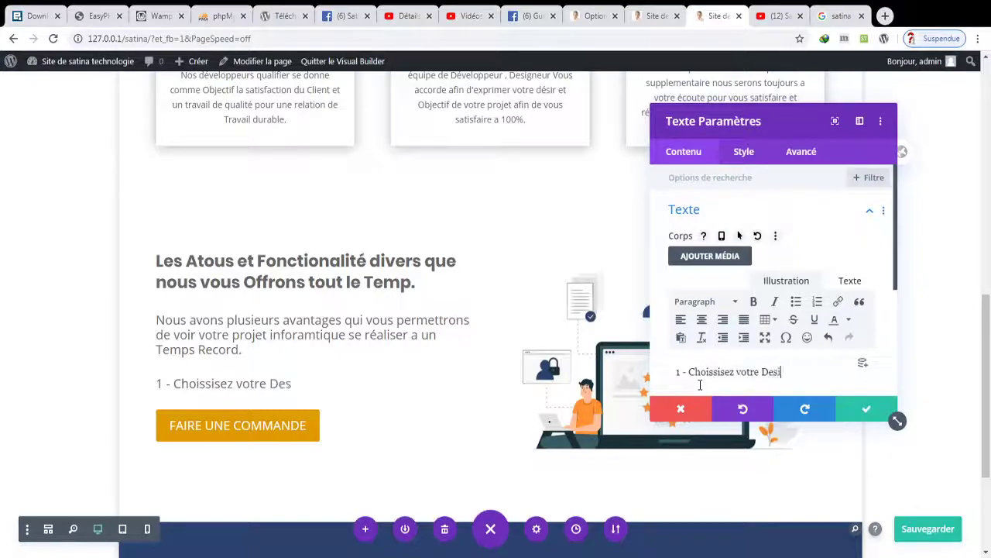
type("gn sur la plat")
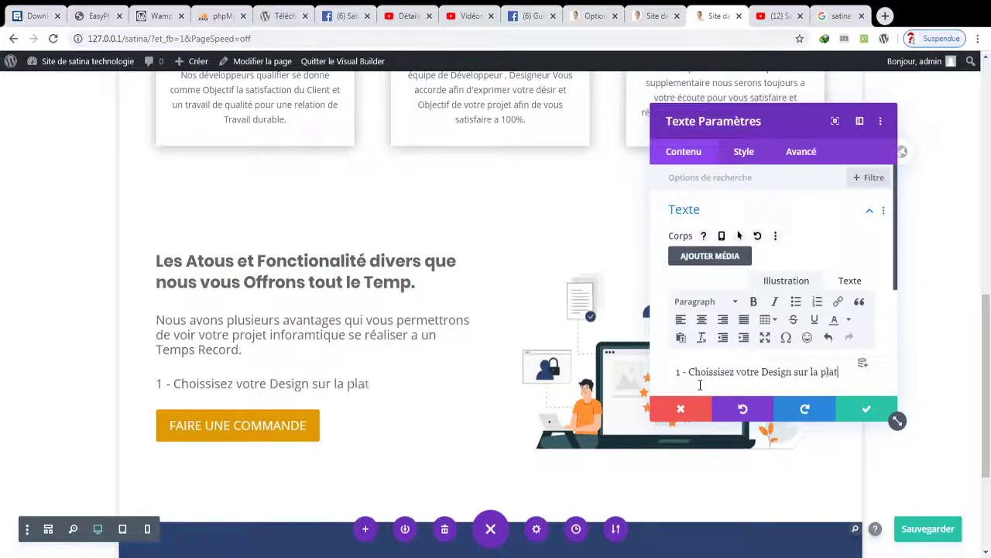
type("eforme")
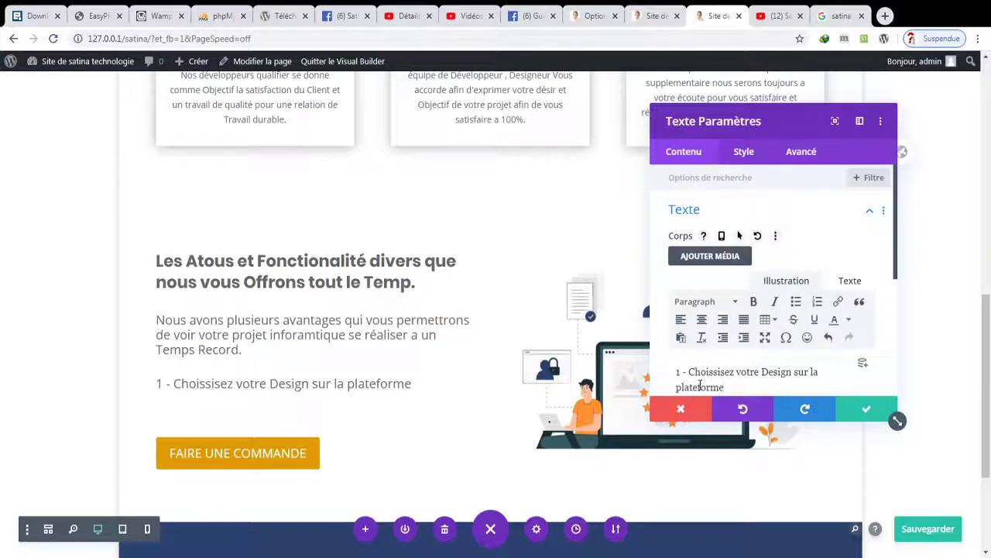
key("Return")
type("2")
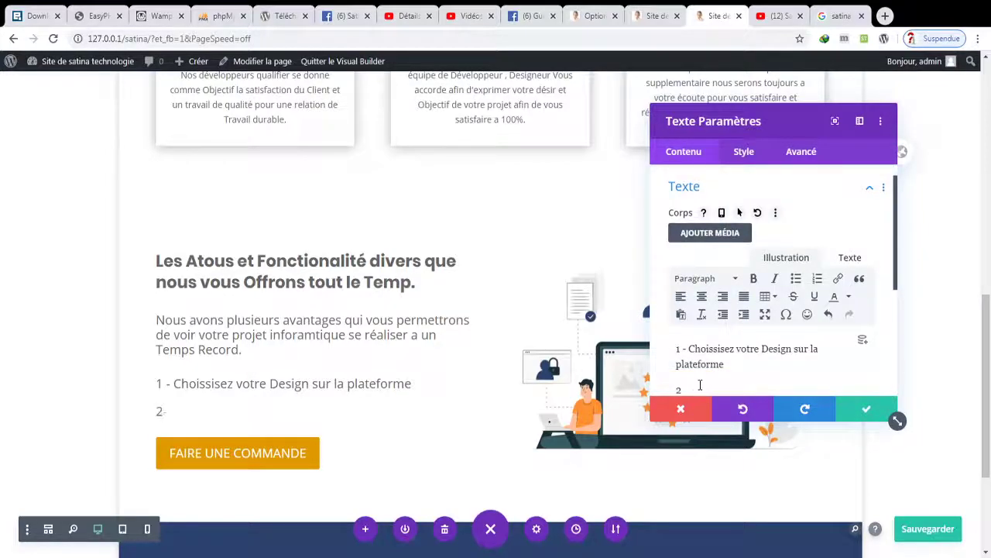
type(" - Faite vot")
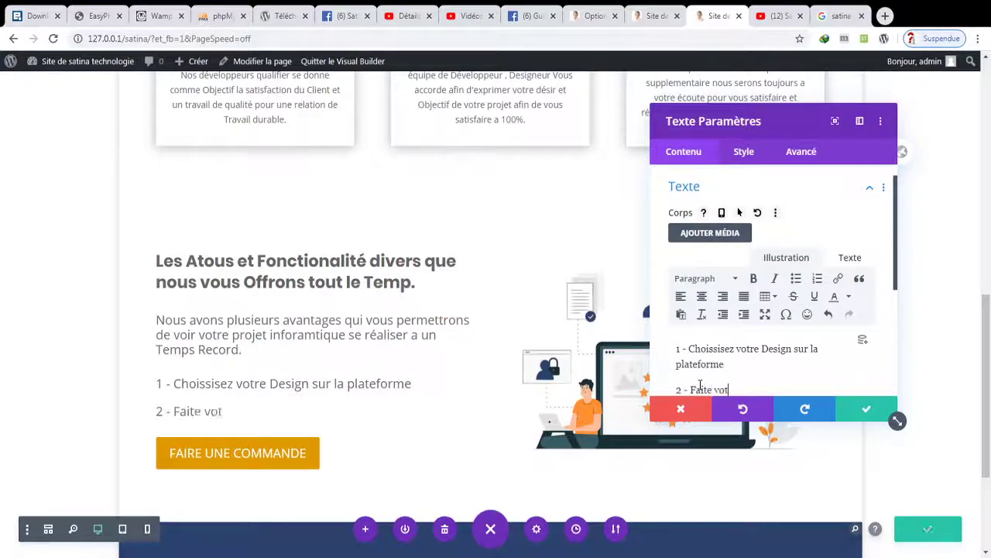
type("re Comma")
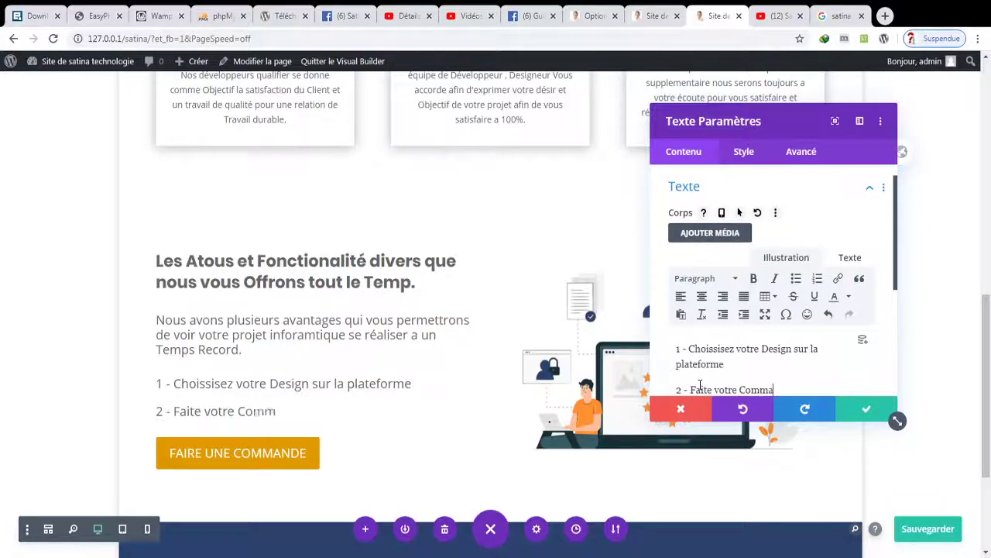
type("nde sans vous ")
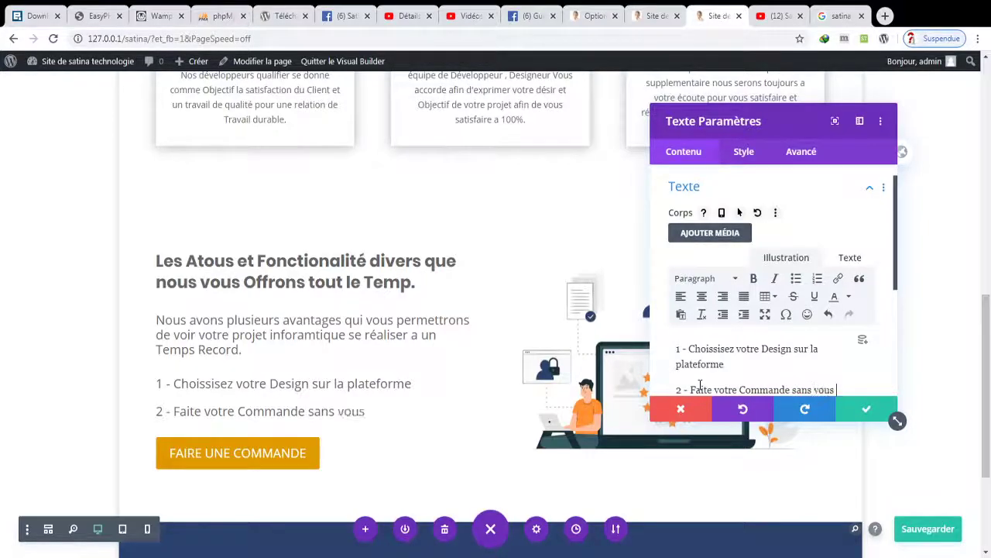
type("deplacer")
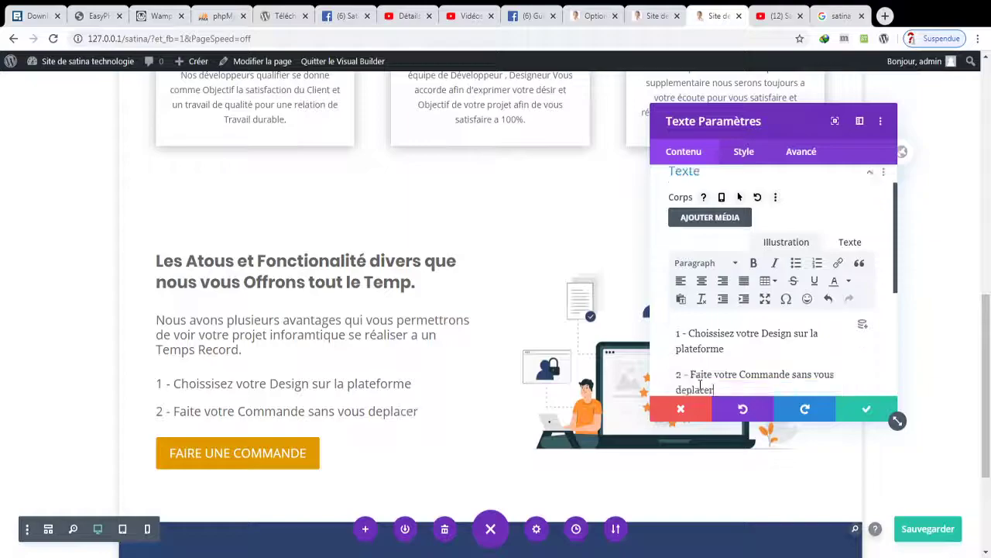
key("Return")
type("\" 6")
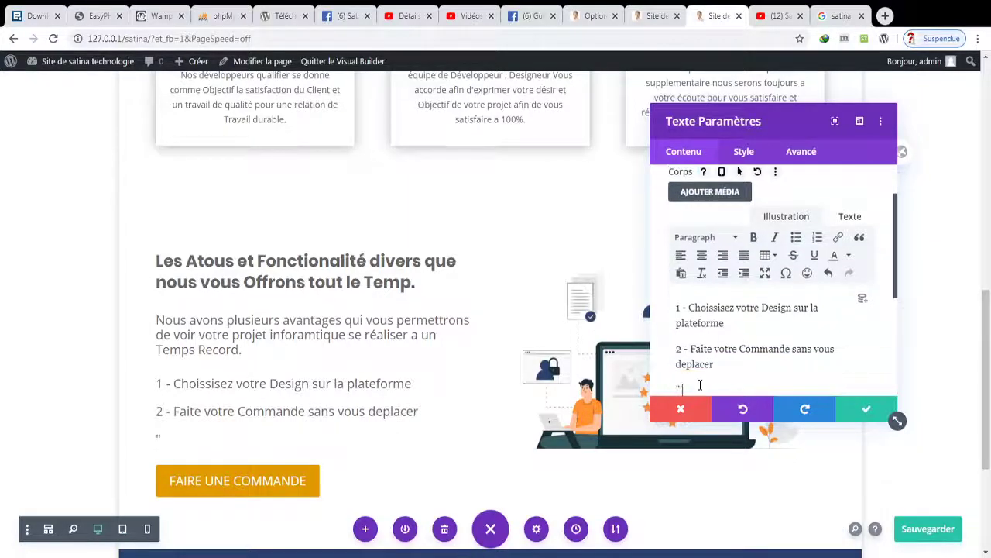
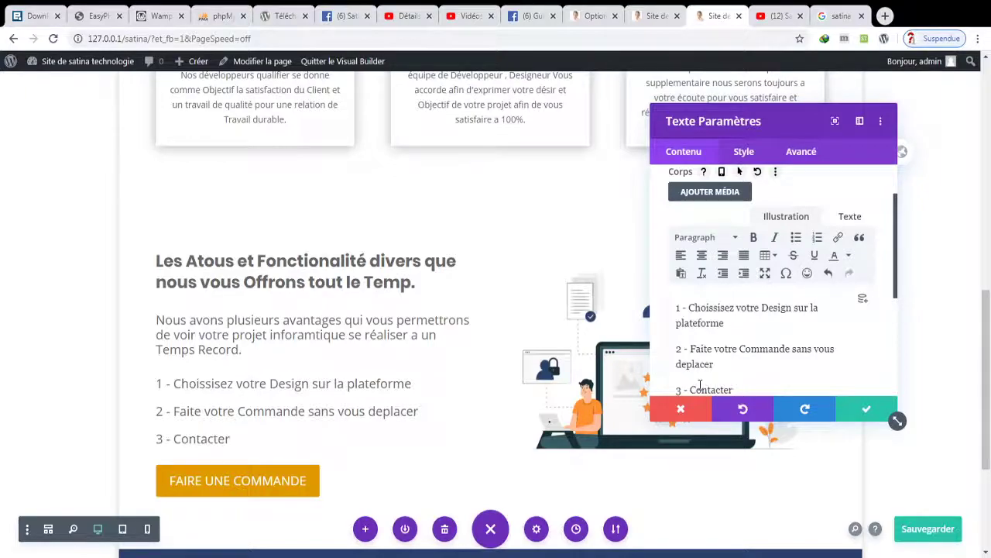
- Finish point 3 of the list and add point 4 on free project maintenance
type("ous a tous")
type(" mo")
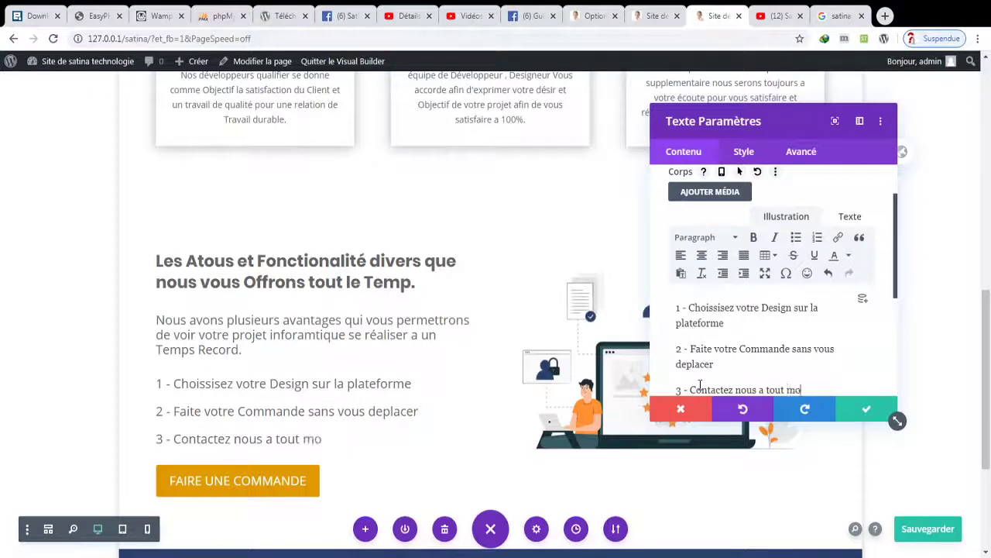
type("ment pour")
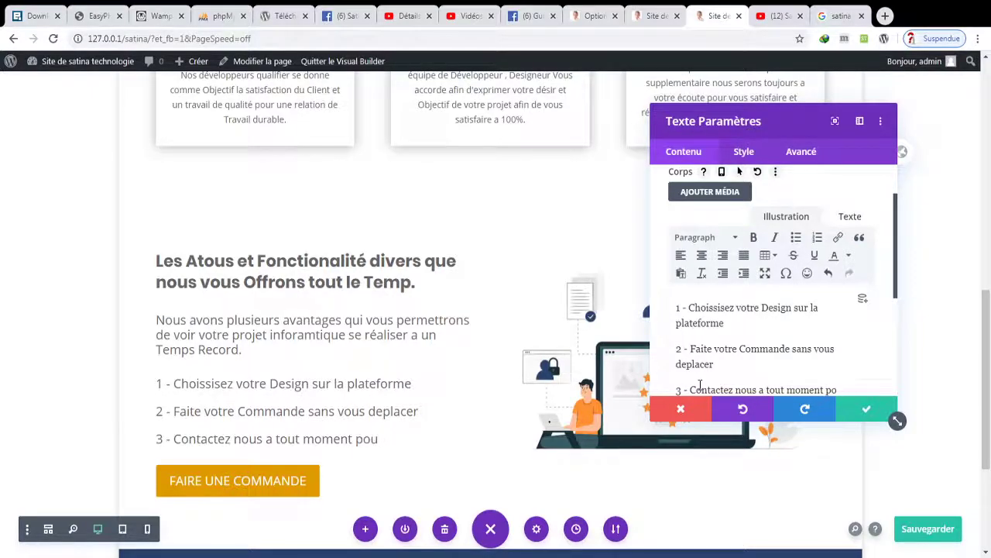
key("Return")
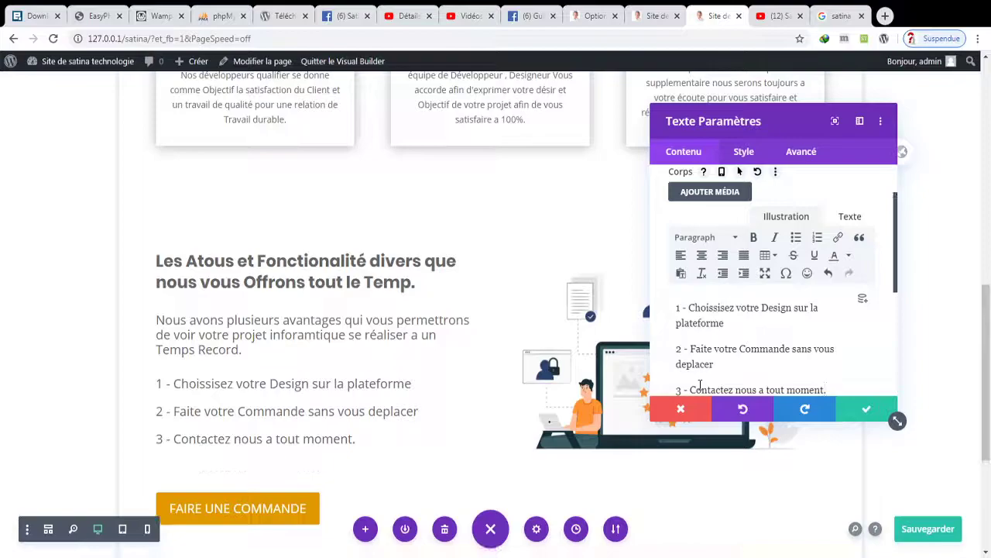
type("4")
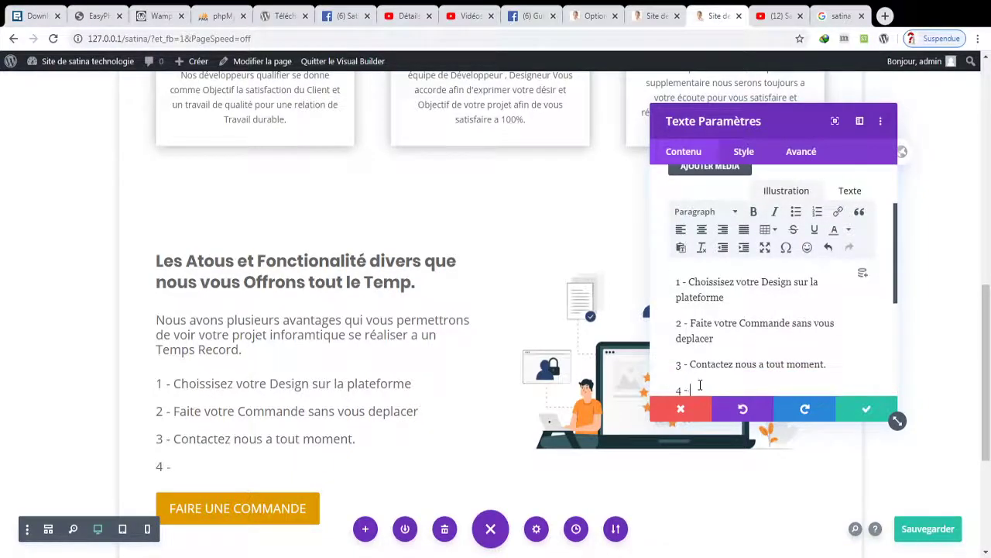
type(" - Maintenance de vos ")
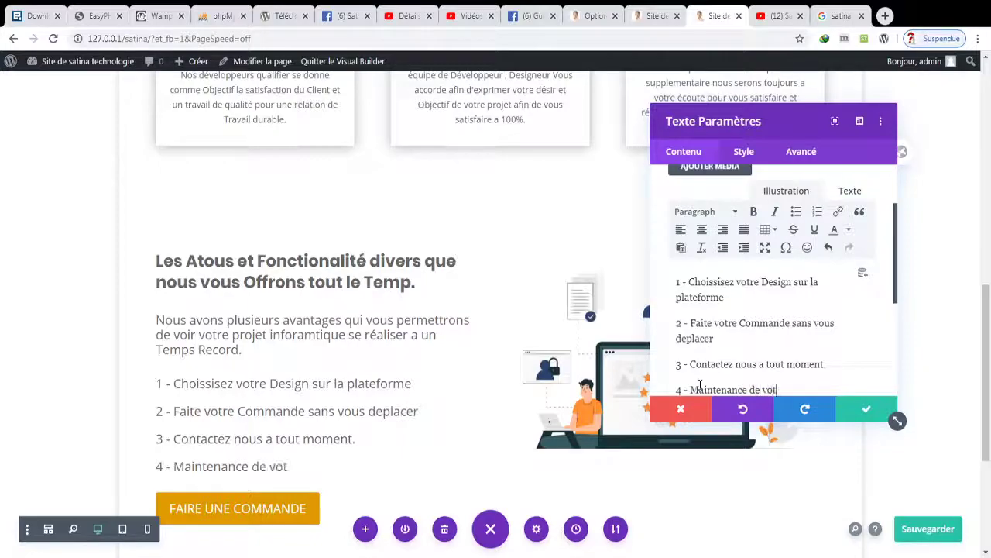
type("projets")
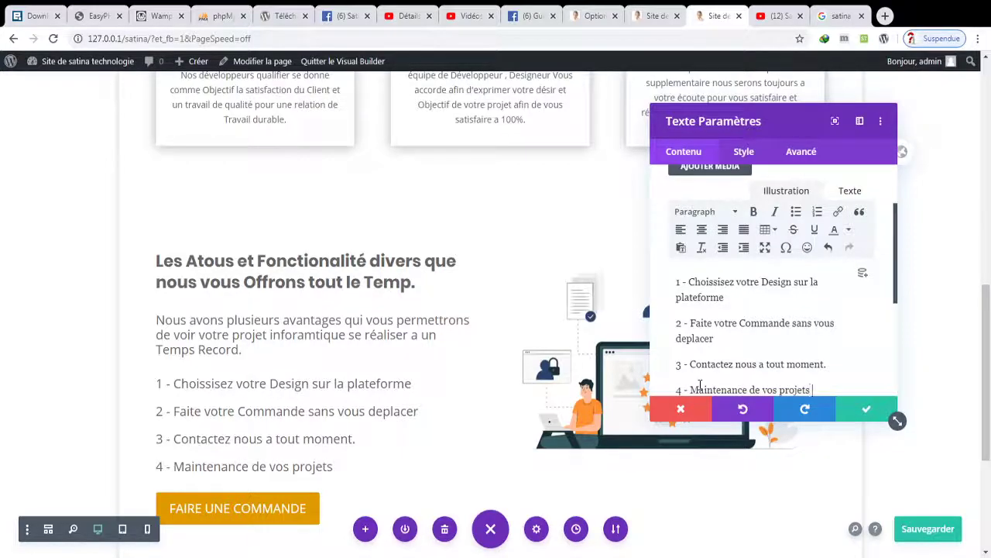
type(" Gratuiteme")
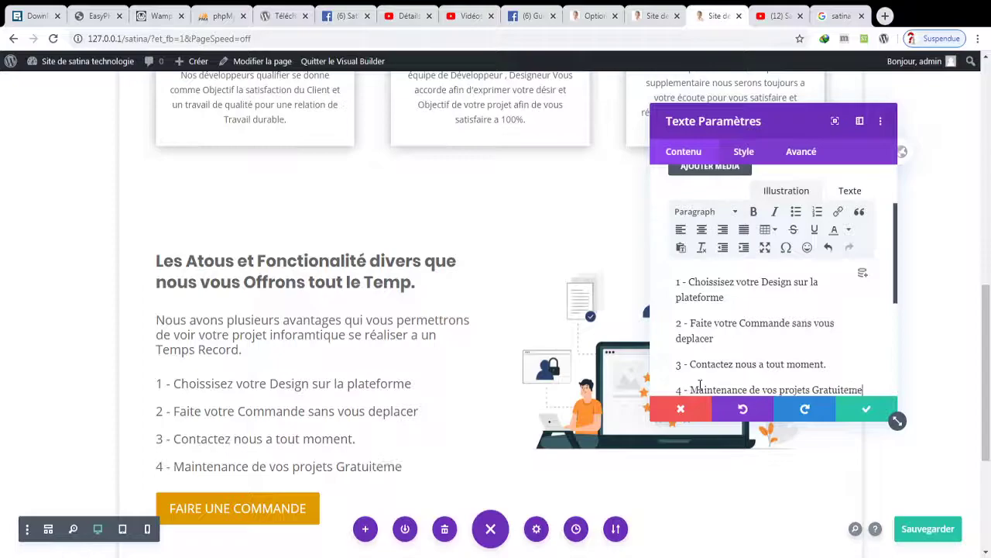
type("nt pendan")
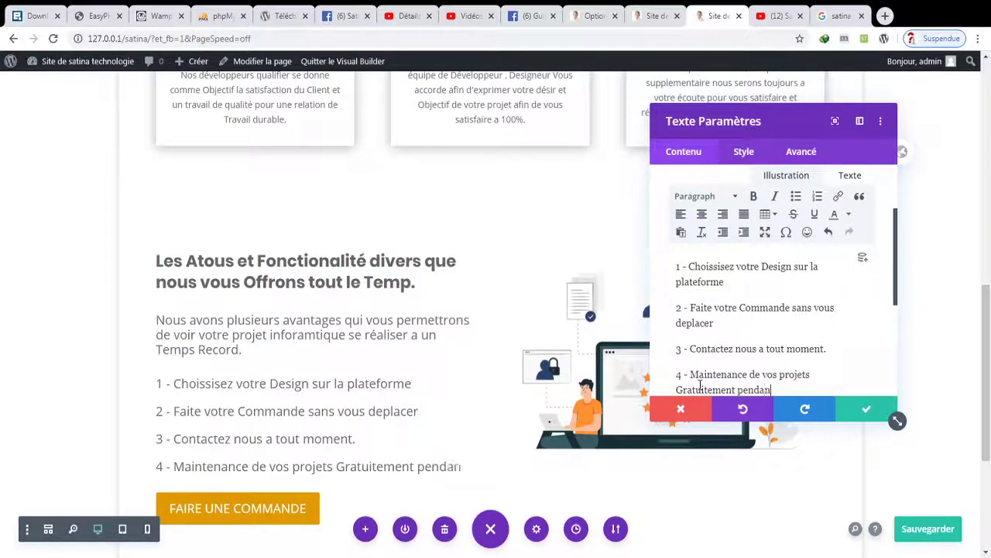
key("BackSpace")
key("BackSpace")
key("BackSpace")
key("BackSpace")
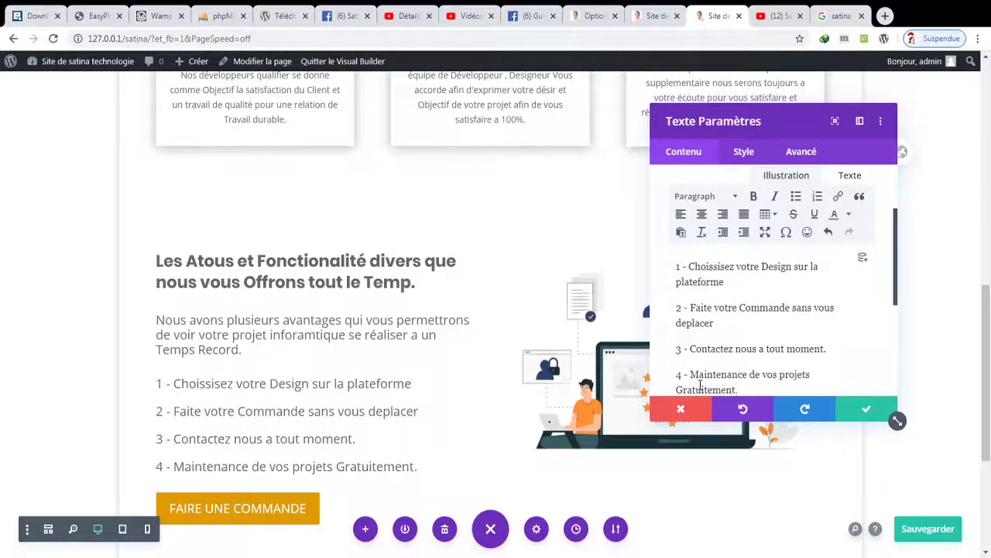
- Add point 5 reading '5 - Impression de qualité .'
key("Return")
type("5")
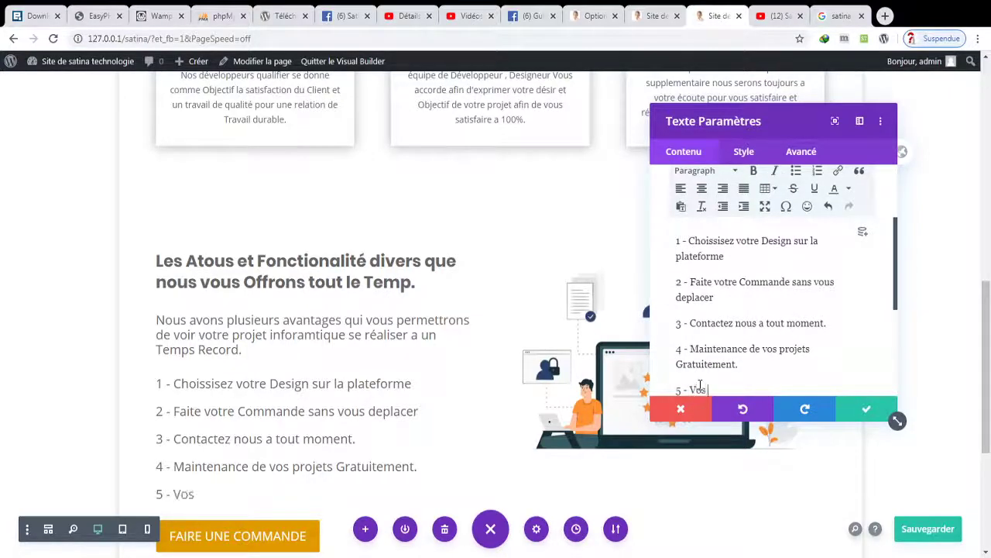
type("- Vos impression d")
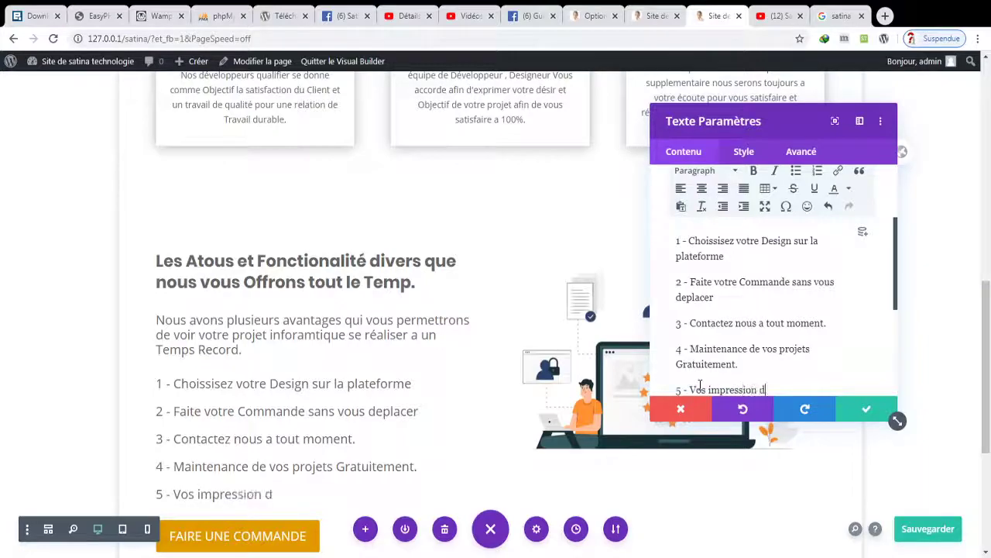
type("e qualité")
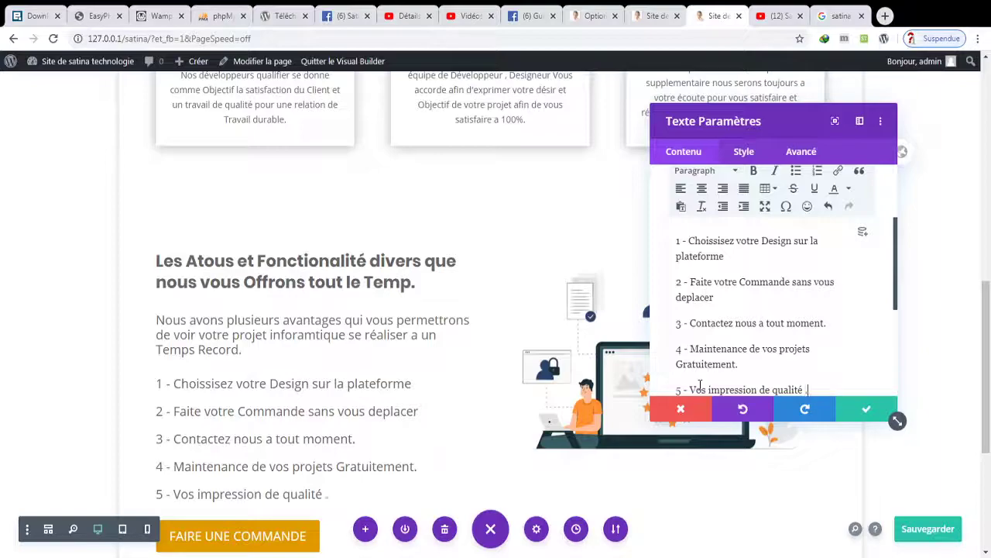
left_click(708, 389)
key("BackSpace")
key("BackSpace")
key("BackSpace")
key("BackSpace")
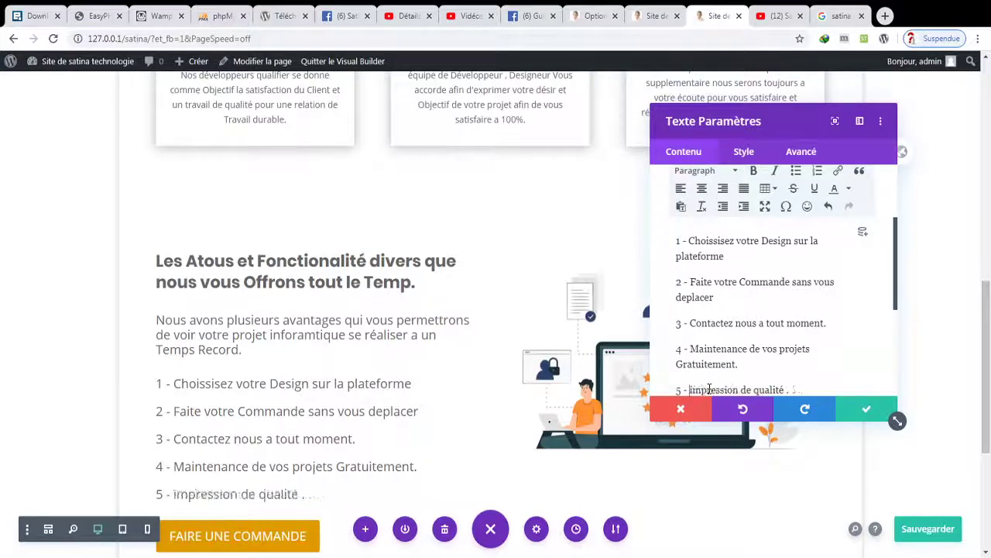
key("Delete")
type("I")
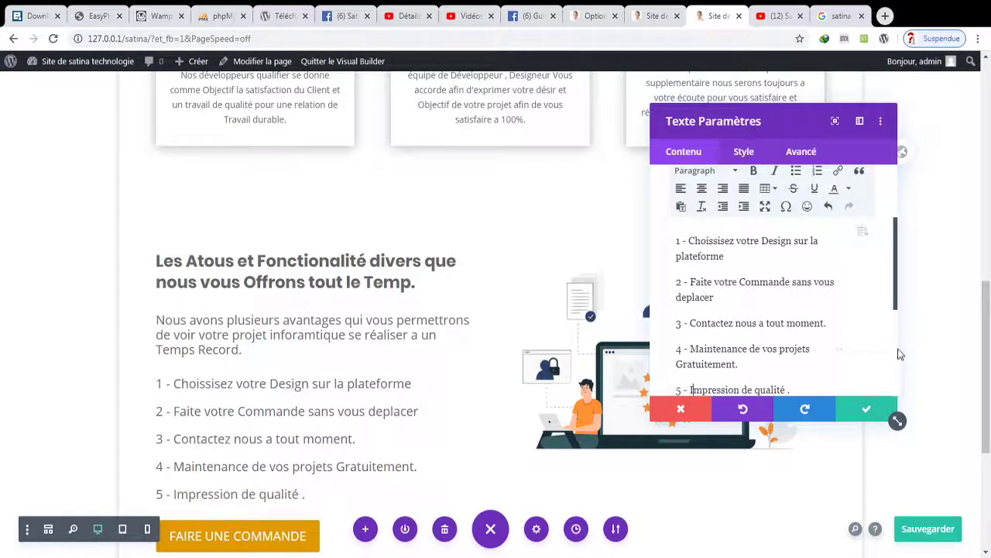
left_click(744, 151)
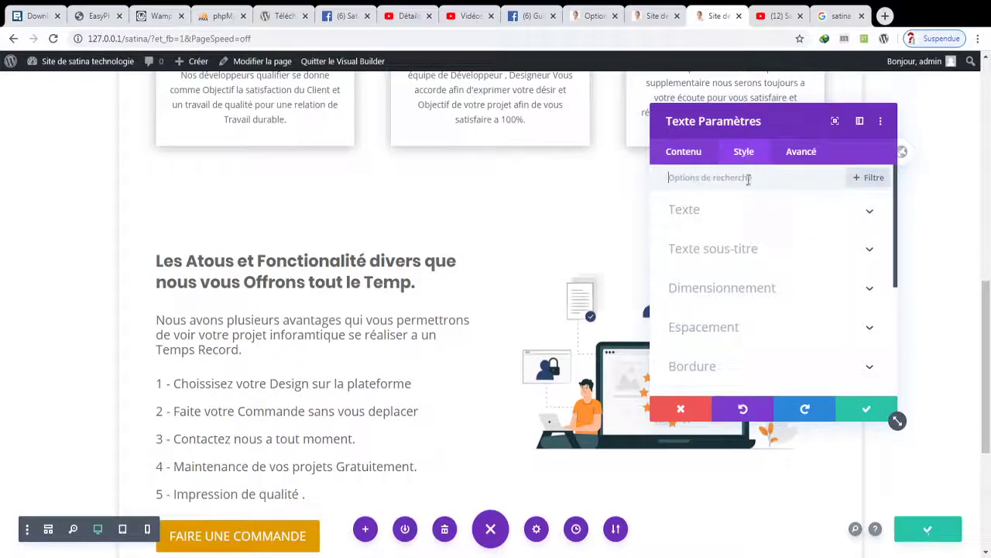
- Set the list text to Poppins with Clair weight and a smaller size
left_click(719, 223)
left_click(765, 298)
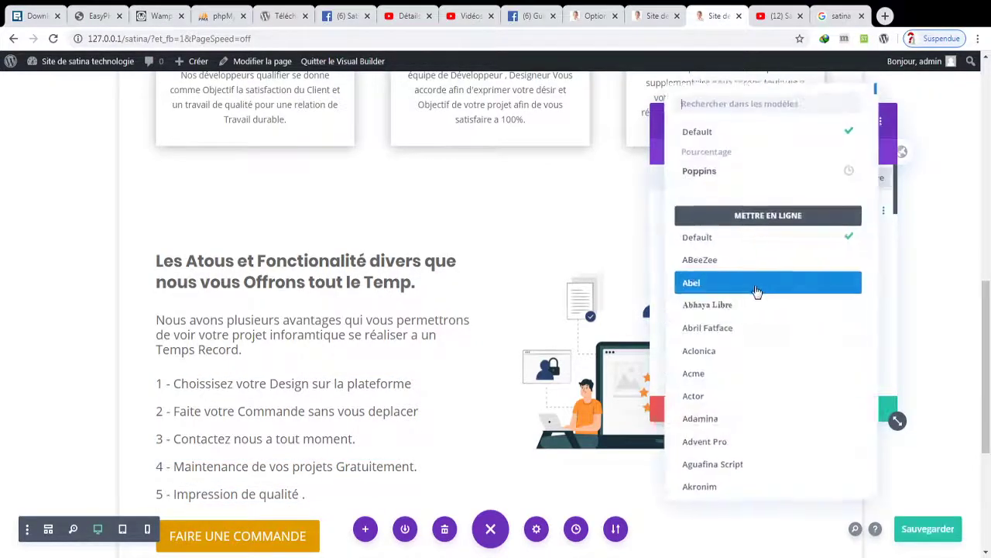
left_click(730, 172)
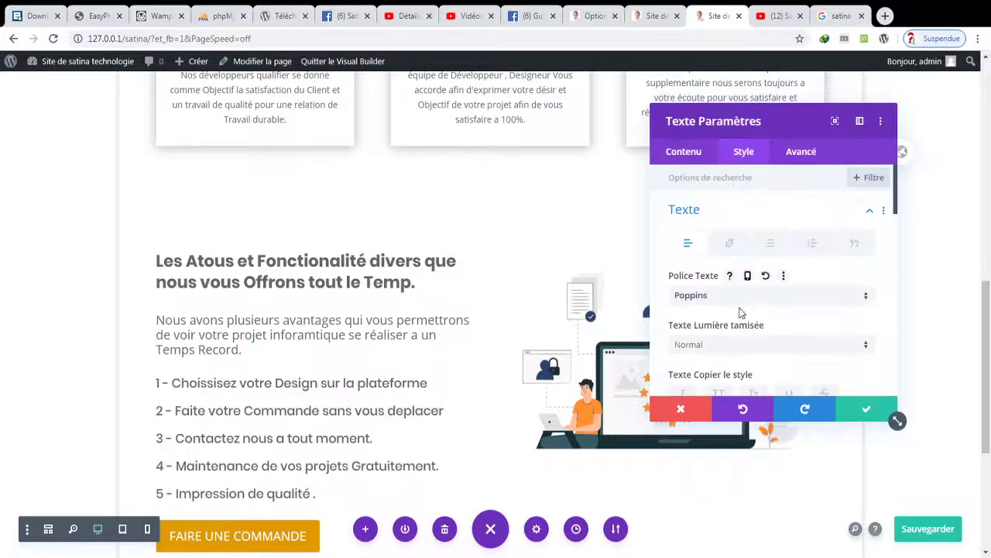
left_click(712, 345)
left_click(711, 344)
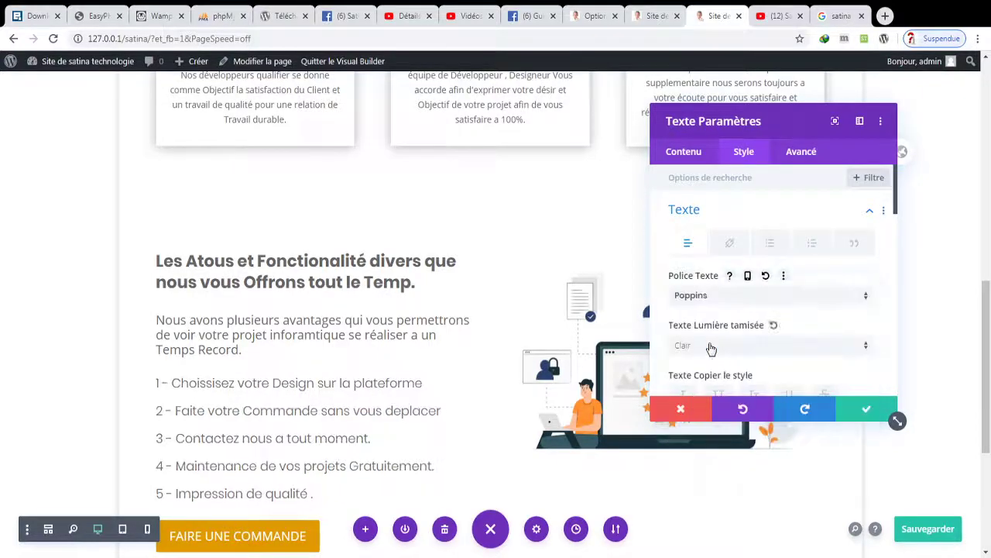
left_click_drag(896, 209, 898, 255)
left_click_drag(699, 317, 693, 320)
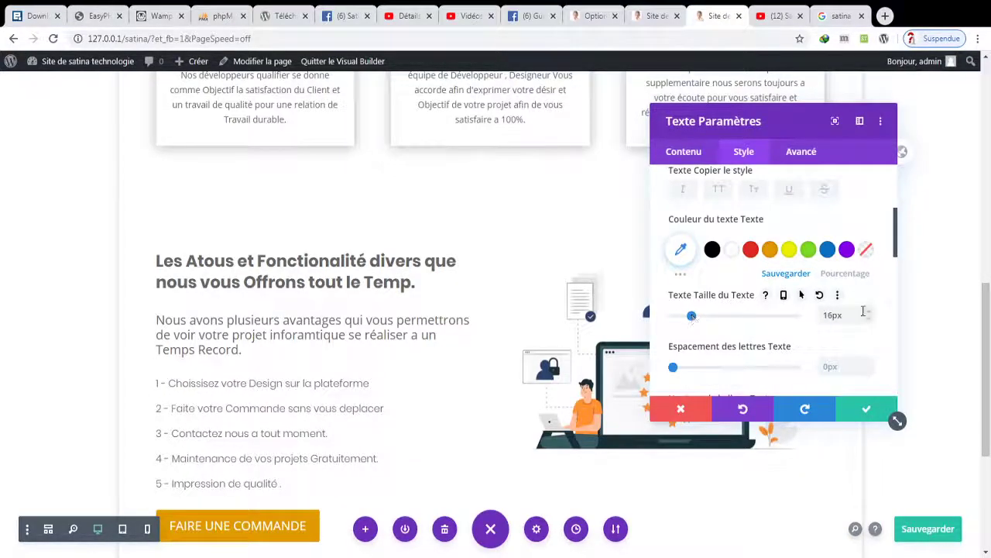
- Tighten the list's line height, add a 21px left margin, and close the settings
scroll(863, 310, "down", 3)
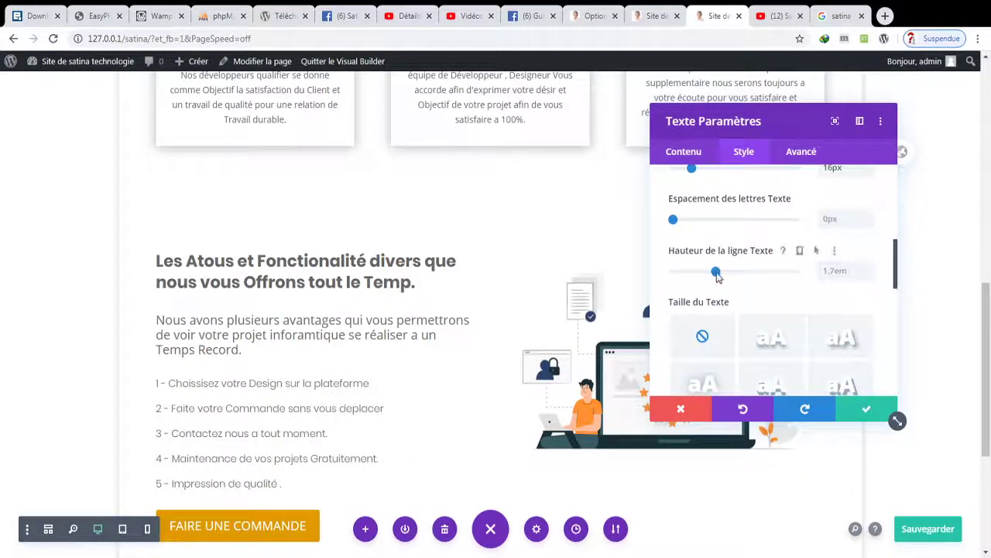
left_click_drag(718, 274, 681, 287)
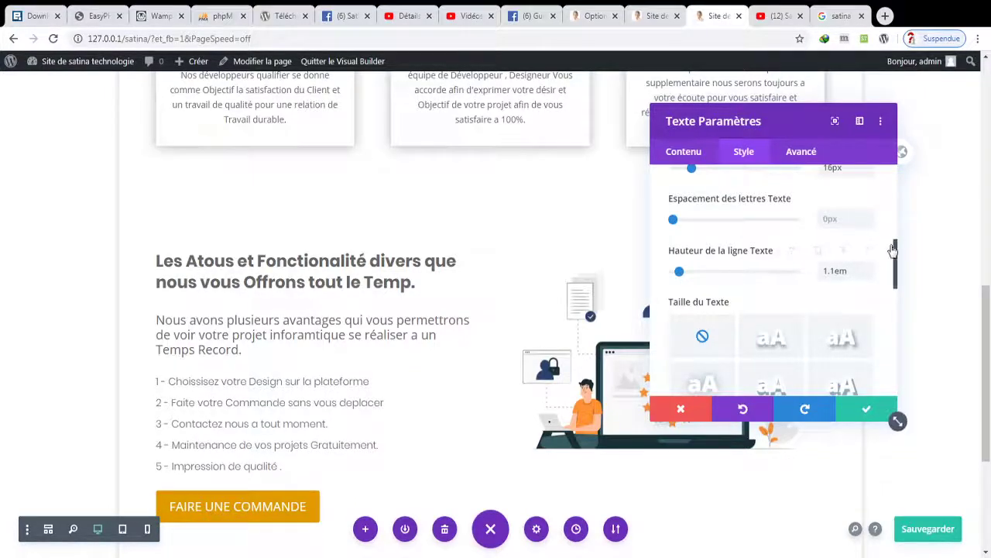
left_click_drag(897, 264, 897, 328)
scroll(802, 333, "down", 3)
scroll(793, 349, "up", 3)
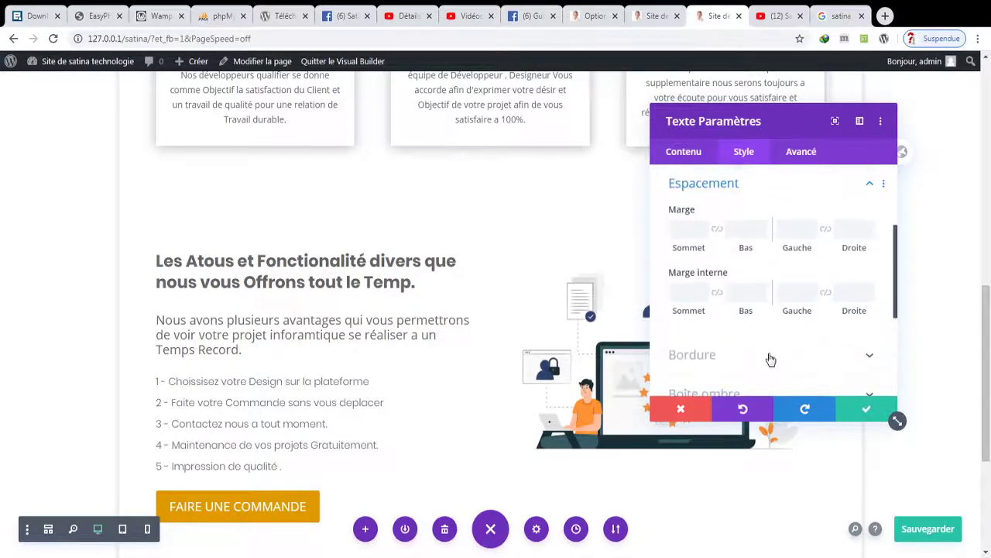
left_click_drag(811, 233, 811, 228)
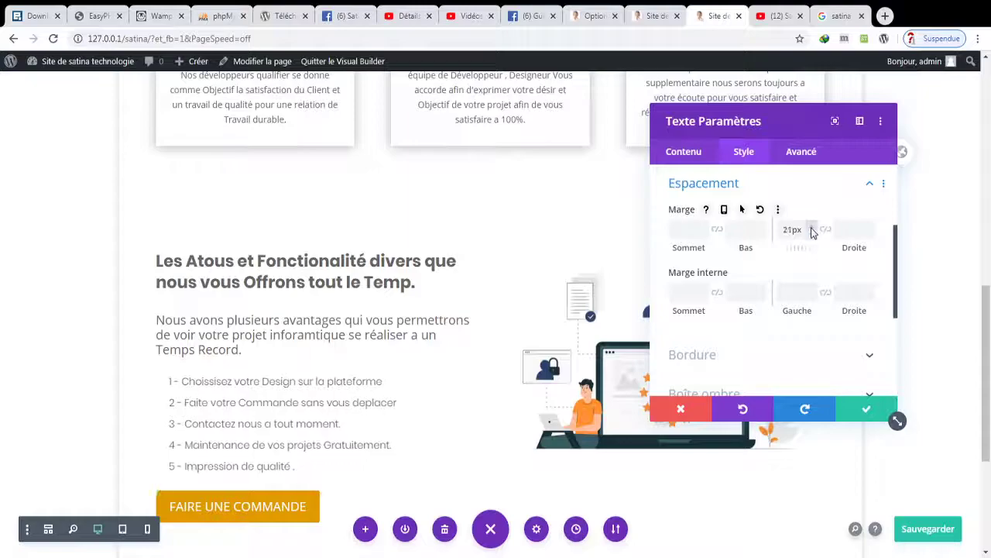
left_click(868, 409)
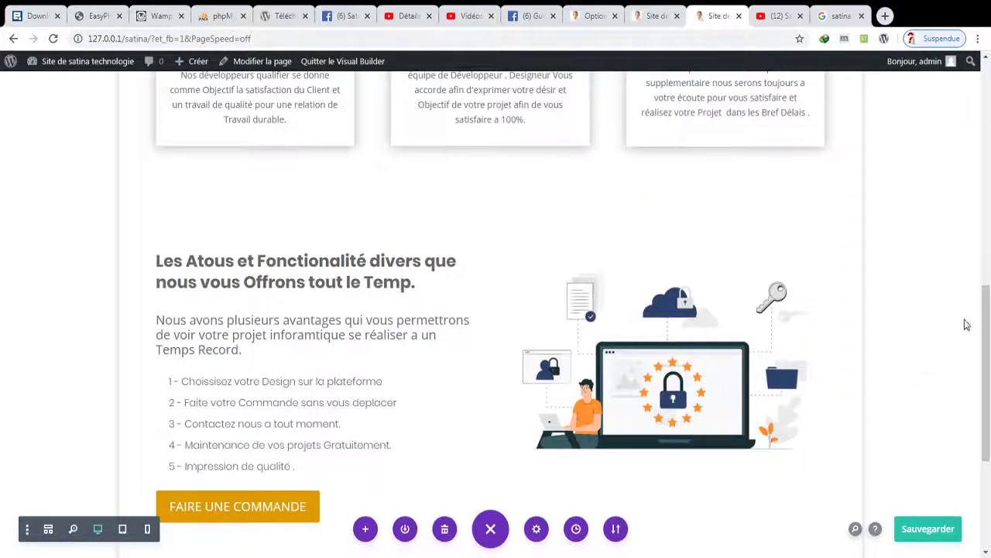
scroll(967, 324, "down", 2)
- Save the page and duplicate the advantages section
left_click(918, 529)
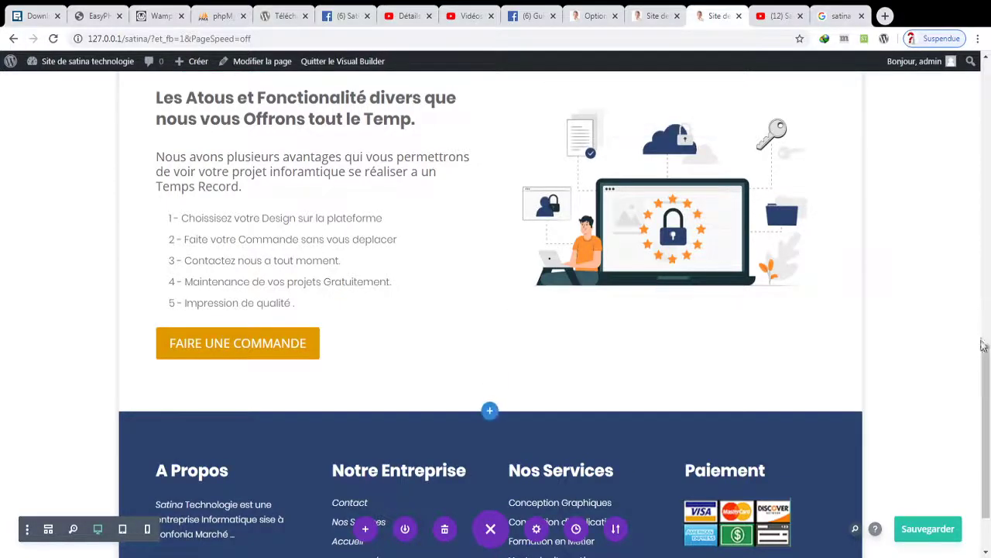
scroll(982, 334, "up", 1)
scroll(982, 334, "up", 1)
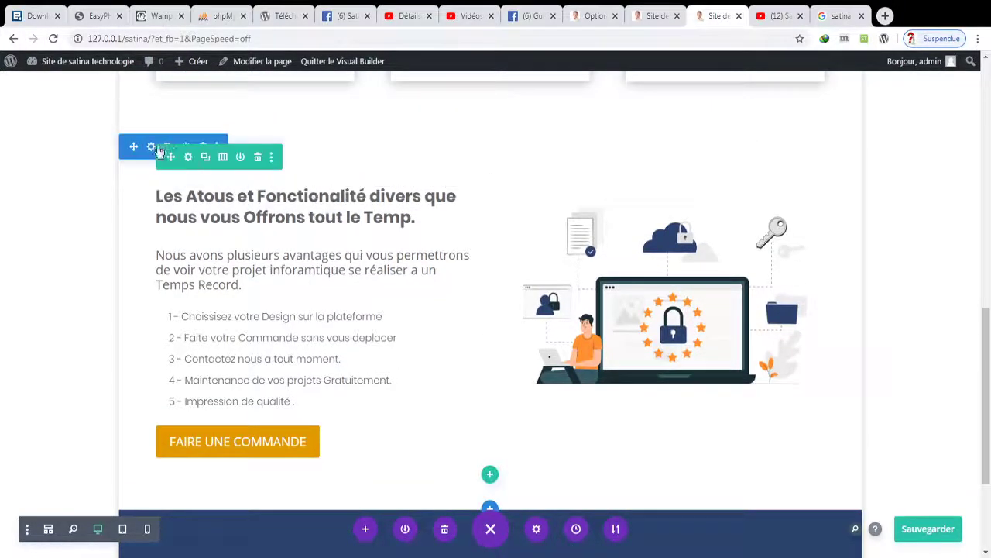
left_click(168, 147)
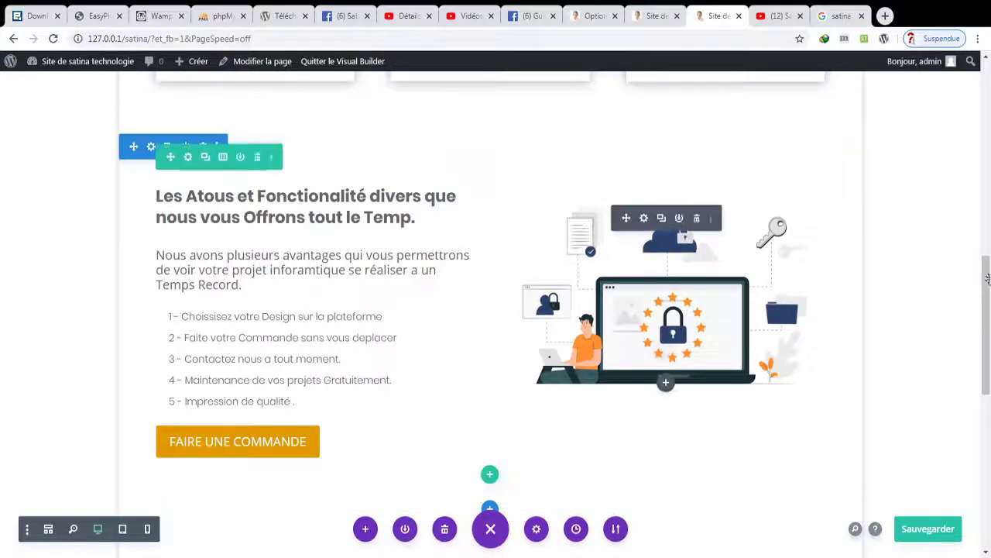
- Move the heading and intro text into the right column and reposition the button
scroll(186, 182, "down", 4)
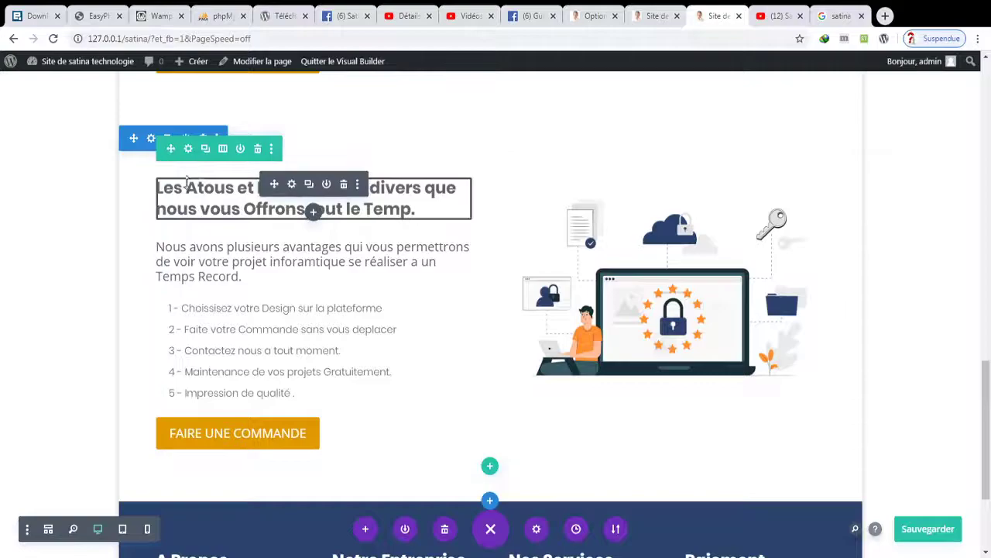
left_click_drag(275, 185, 666, 189)
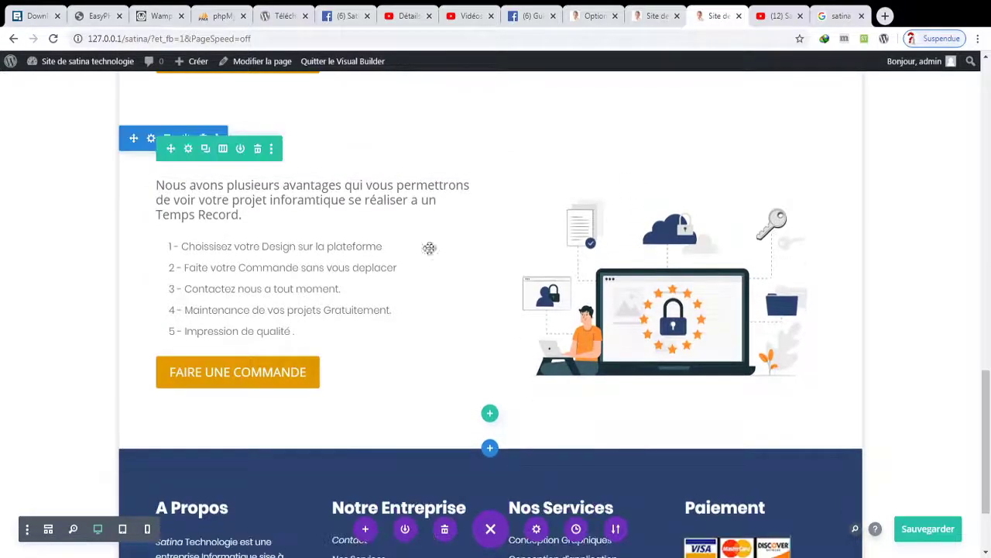
left_click_drag(273, 187, 259, 177)
scroll(490, 310, "down", 5)
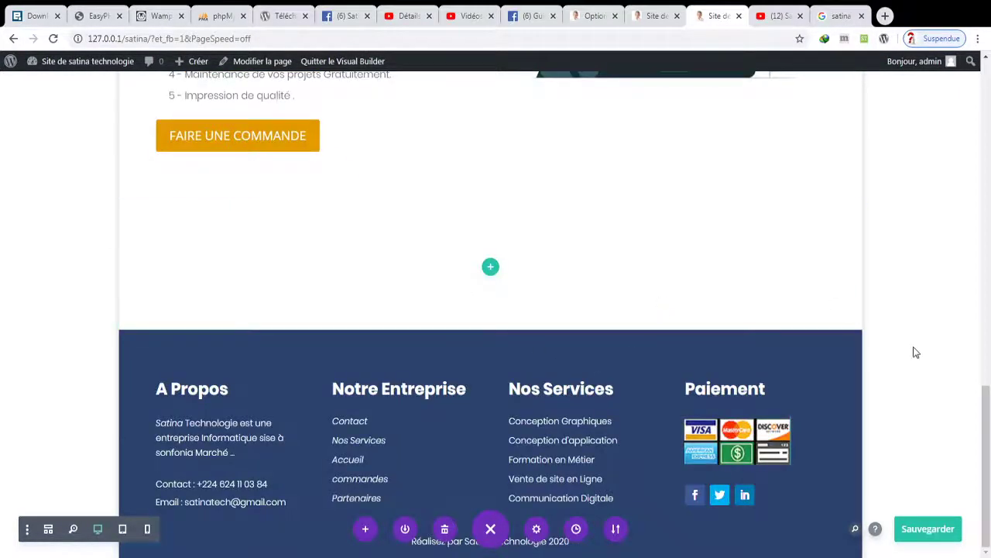
left_click_drag(986, 456, 976, 443)
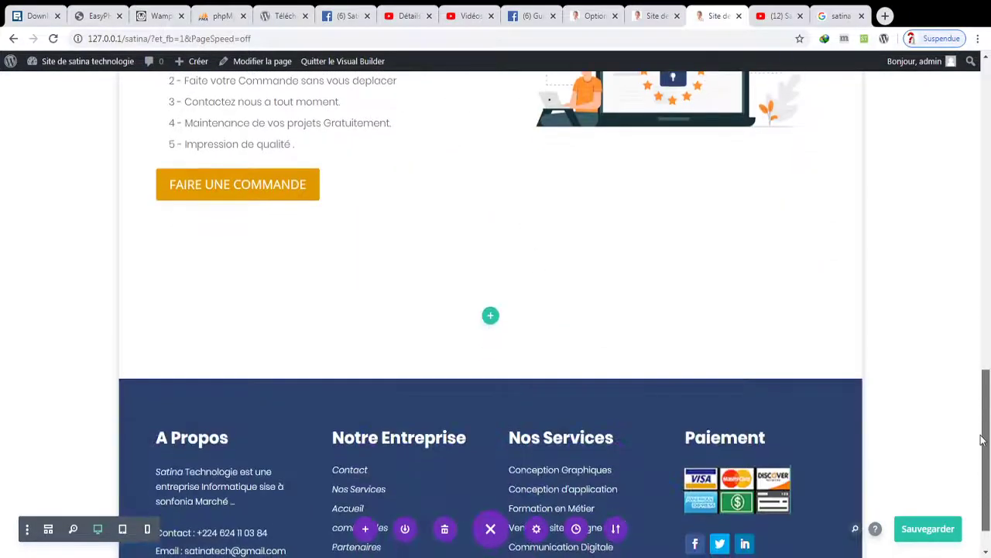
left_click(577, 530)
- Restore the 'Déplacé Bouton' state from the edit history
left_click(698, 233)
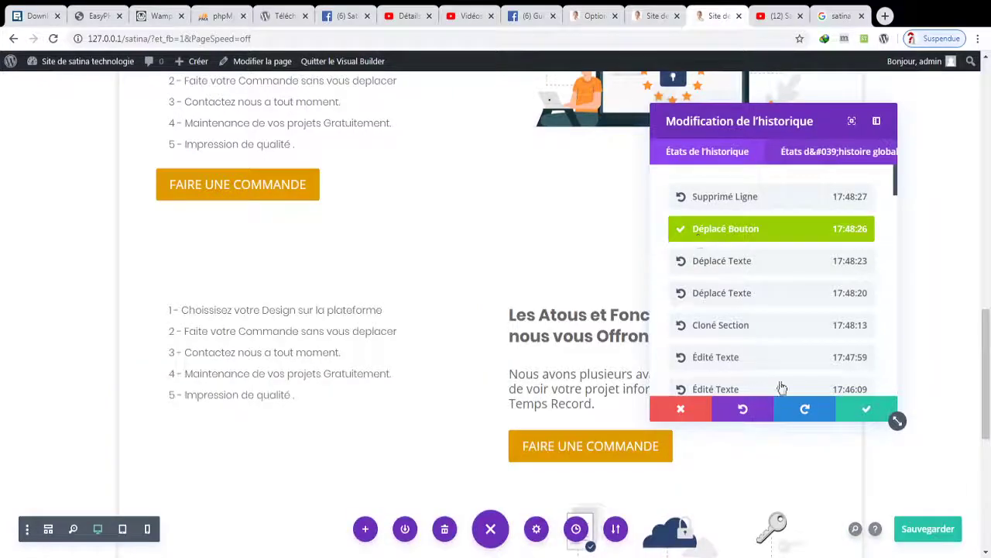
left_click(863, 410)
left_click_drag(985, 385, 986, 414)
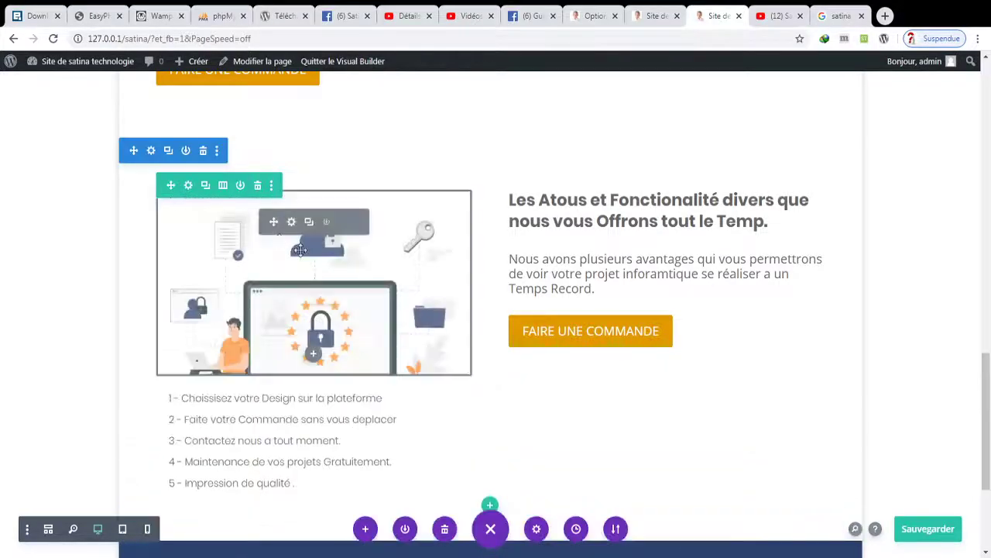
- Delete the numbered list module from the copied section and save the page
left_click(350, 461)
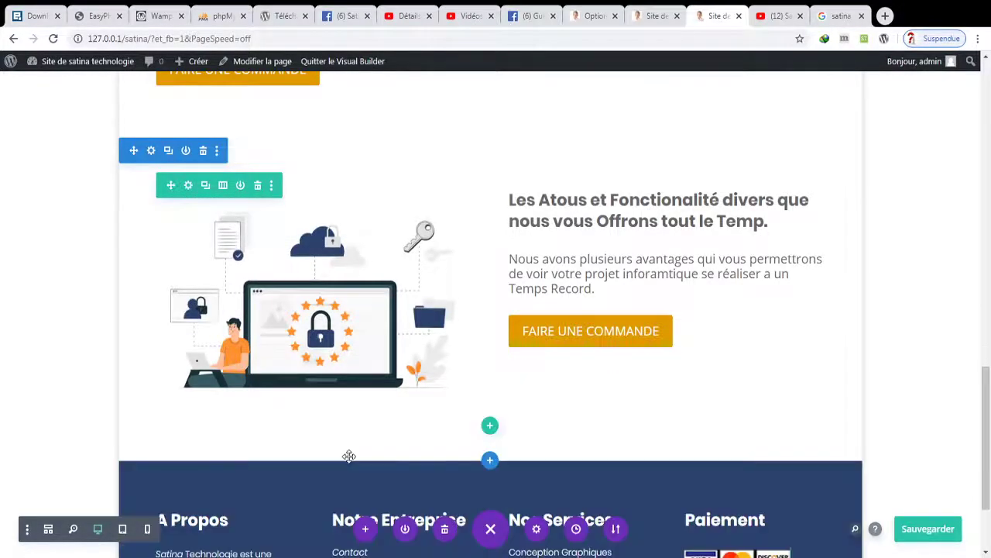
scroll(986, 364, "up", 1)
scroll(985, 364, "down", 1)
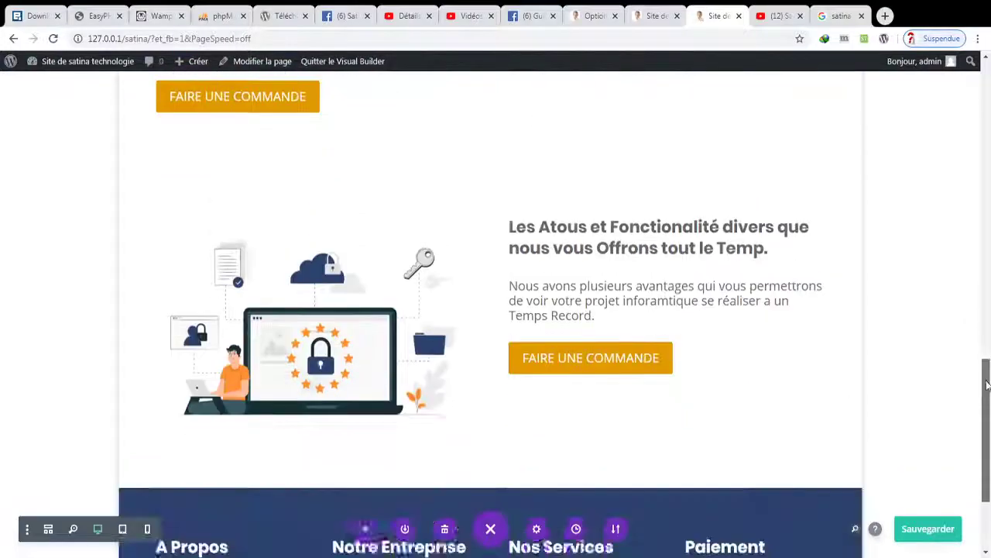
left_click(927, 520)
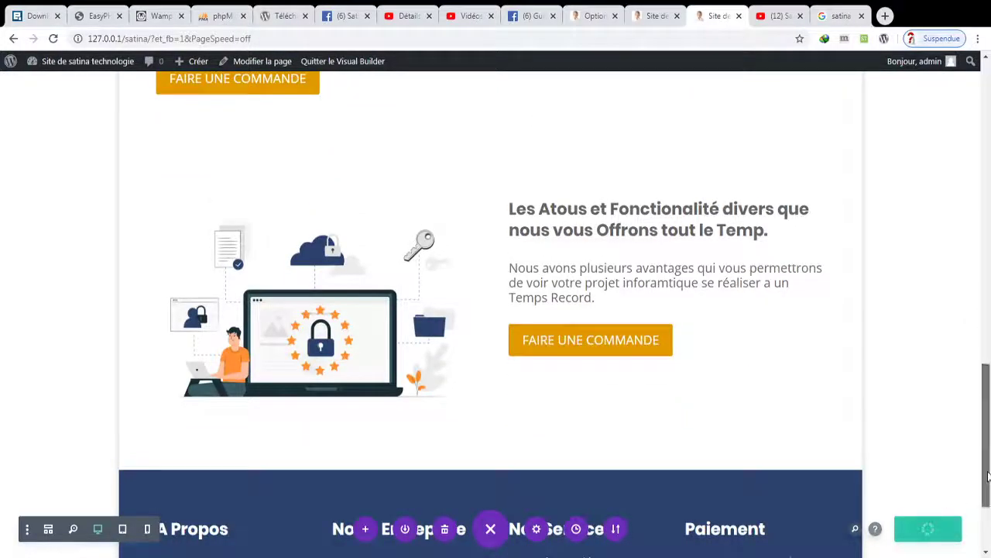
scroll(986, 441, "up", 2)
scroll(986, 441, "down", 1)
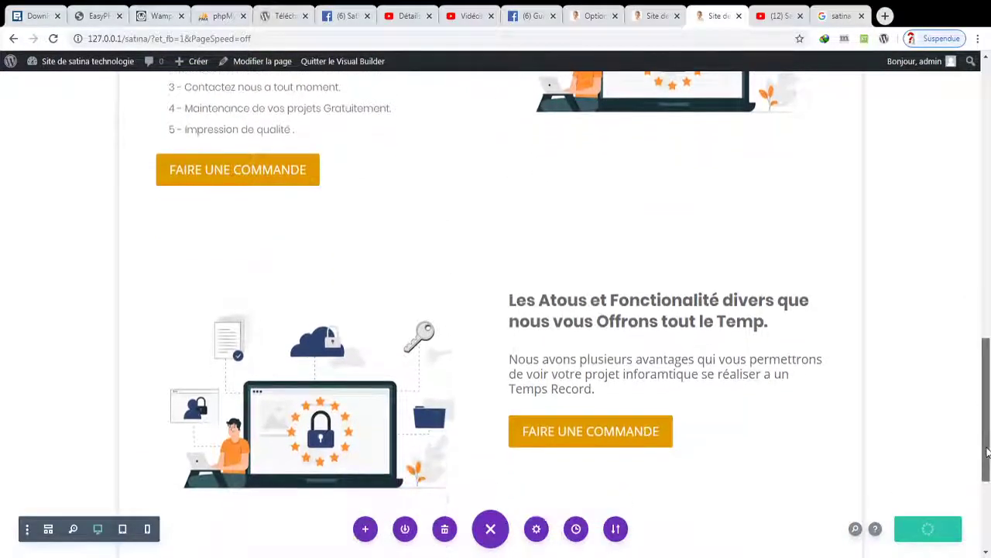
scroll(978, 367, "up", 4)
- Swap the copied section's image for 21430.png, the team-and-chart illustration
left_click_drag(978, 367, 987, 477)
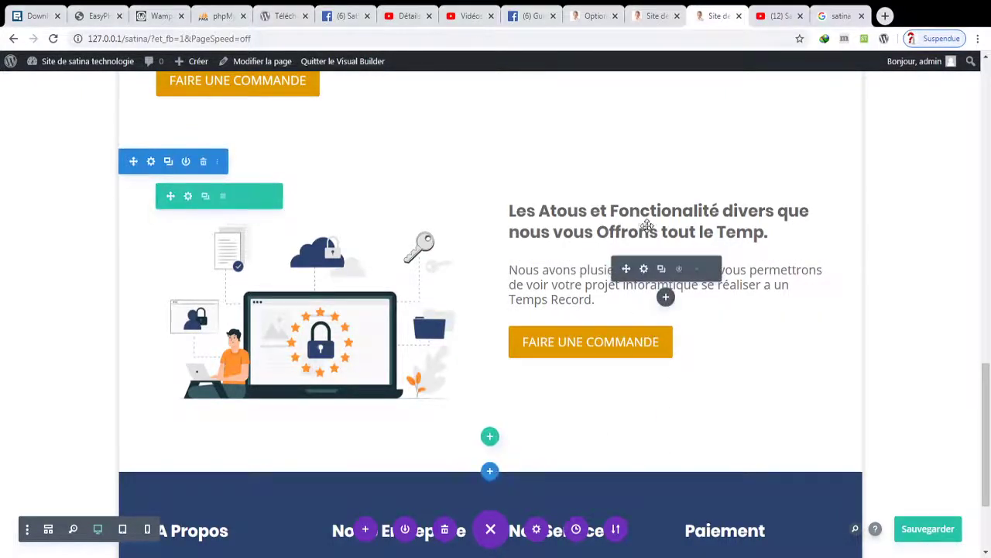
mouse_move(647, 219)
mouse_move(336, 288)
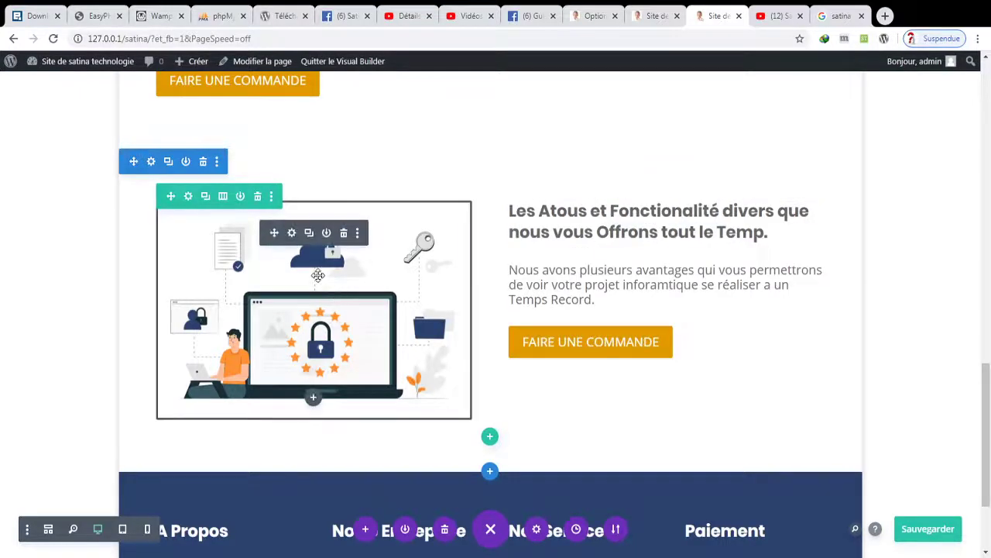
left_click(291, 232)
left_click(734, 326)
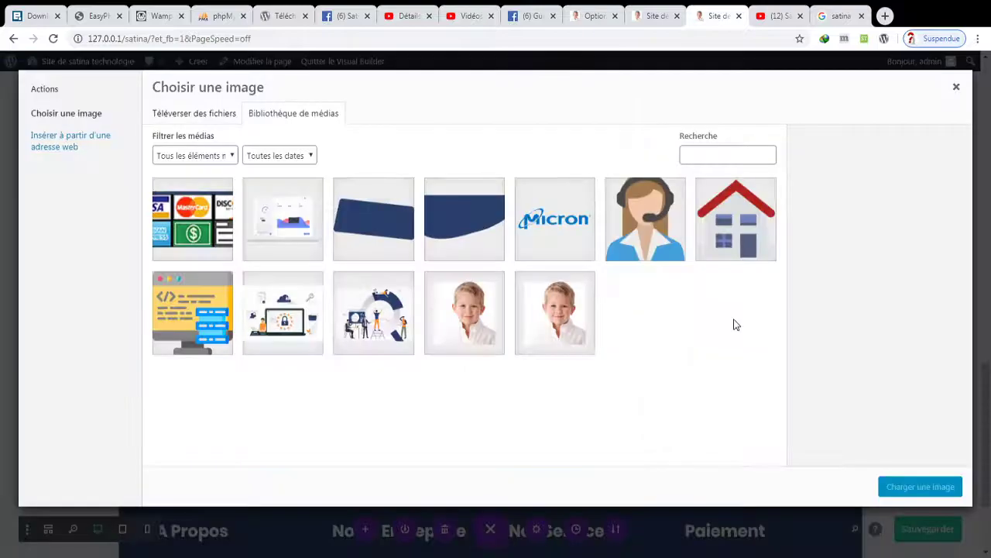
left_click(358, 325)
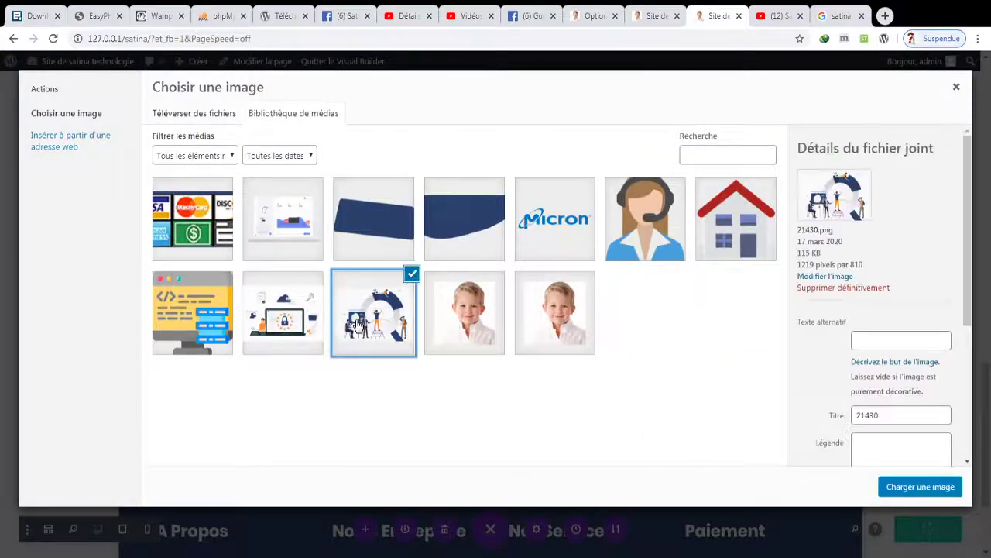
left_click(896, 494)
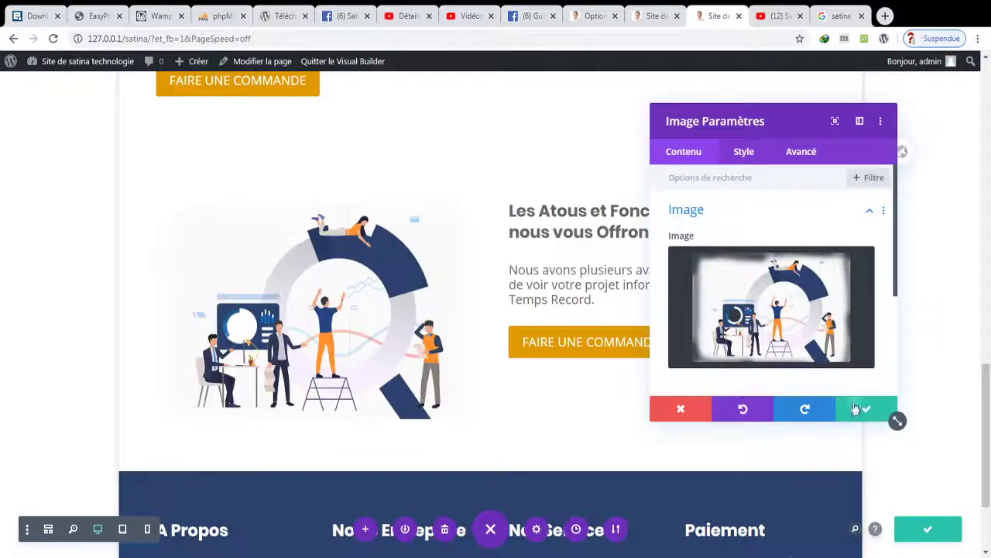
left_click(858, 408)
- Replace the copied section's heading with the new guarantee-and-quality wording
left_click(643, 207)
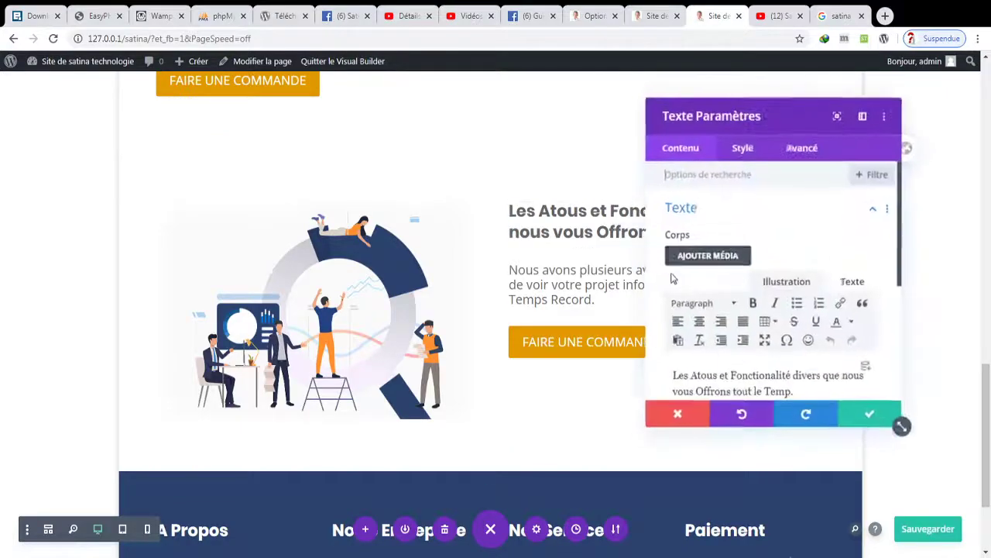
key("ctrl+a")
type("la")
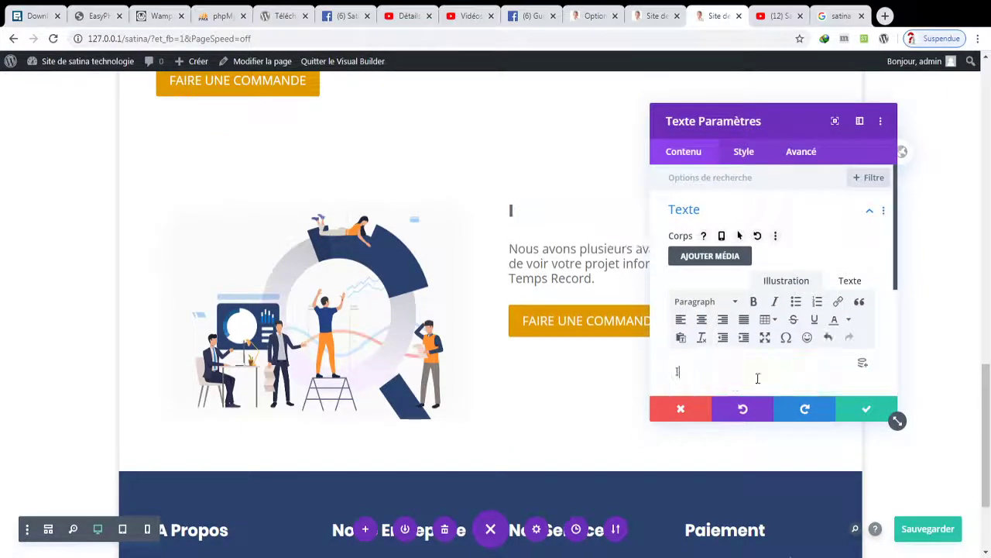
key("BackSpace")
key("BackSpace")
type("LA G")
key("BackSpace")
key("BackSpace")
key("BackSpace")
type("a Garantie , La")
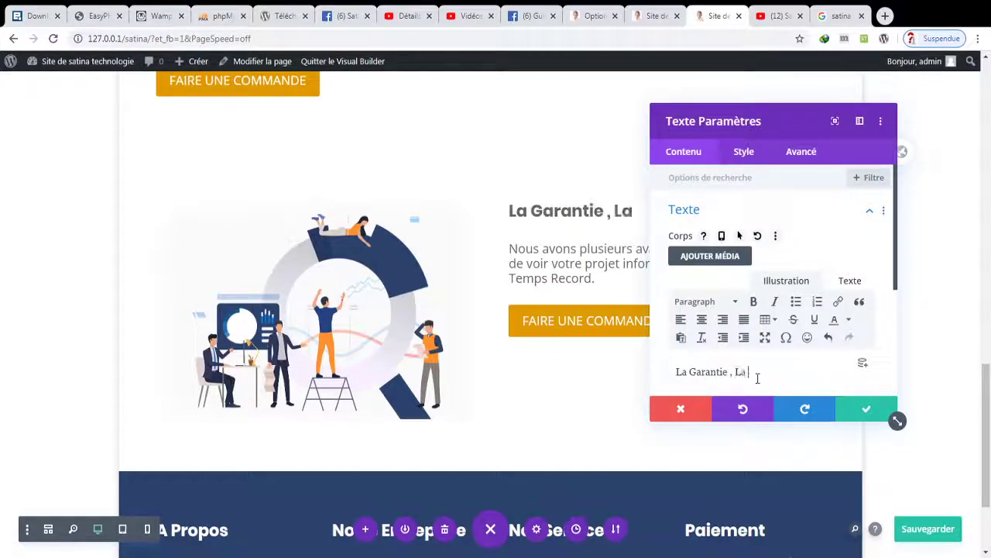
type(" Qua")
key("BackSpace")
key("BackSpace")
key("BackSpace")
key("BackSpace")
key("BackSpace")
key("BackSpace")
type("et la Qualité nous précoc")
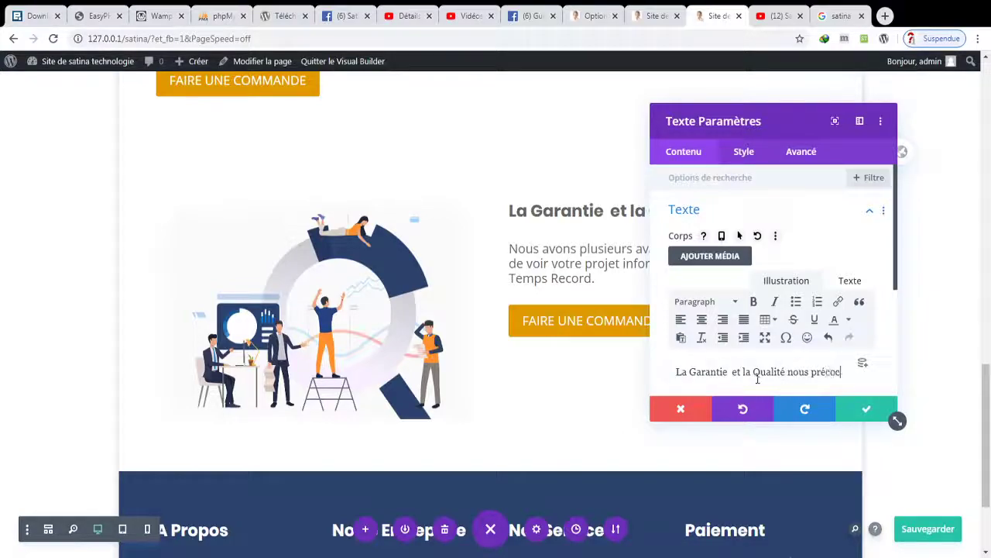
type("upe ")
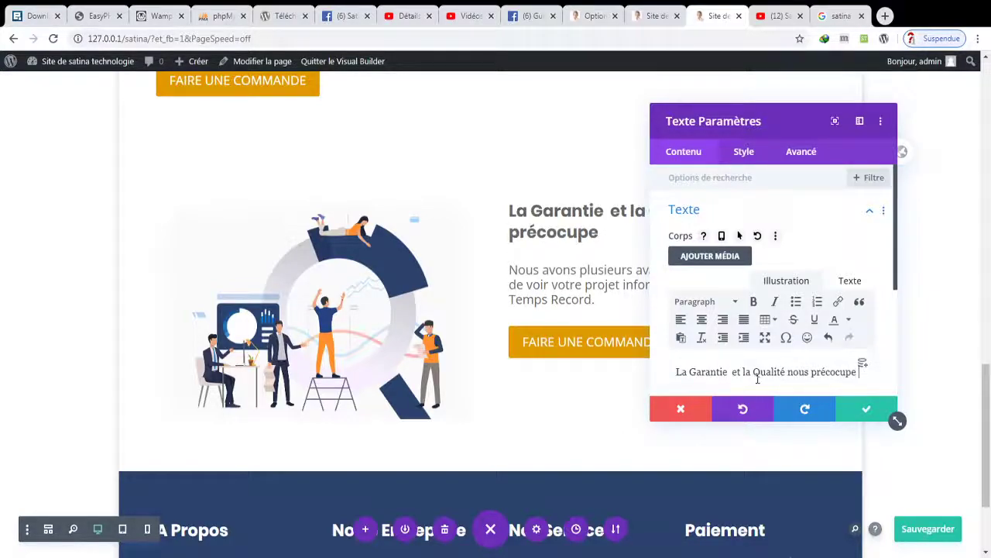
type("tout.")
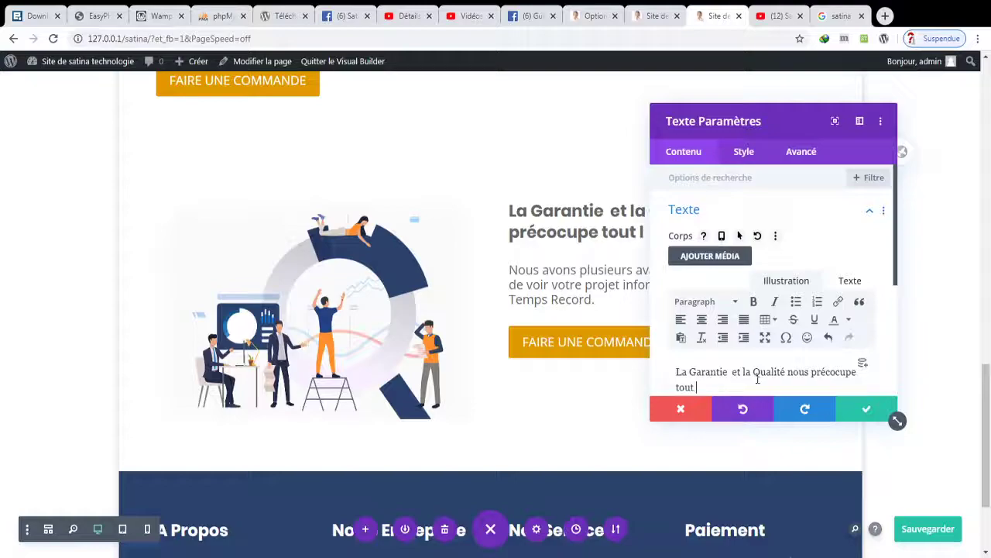
type("s les Jours")
- Capitalise Nous, Précocupe, Tous and Les in the heading and confirm it
left_click(818, 373)
key("BackSpace")
type("P")
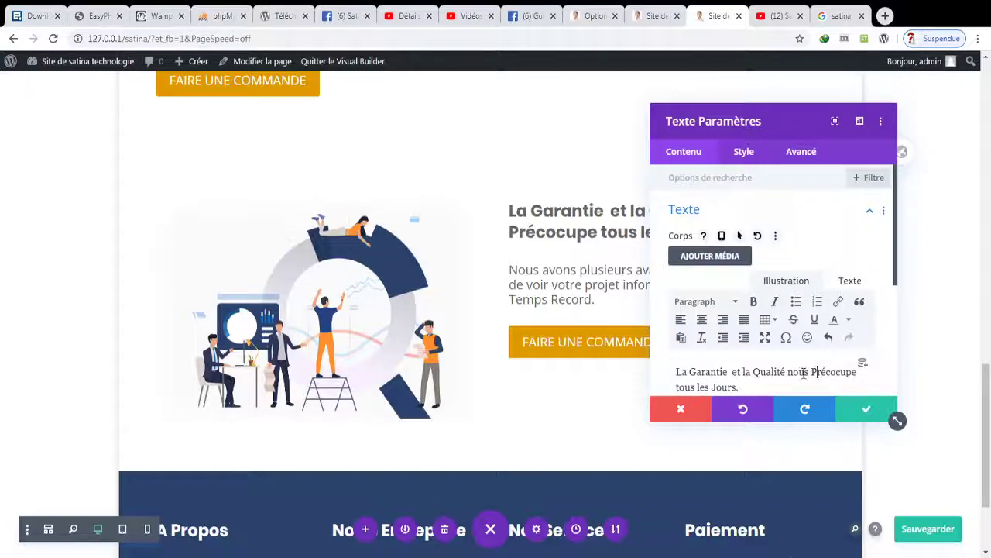
left_click(795, 372)
key("BackSpace")
type("N")
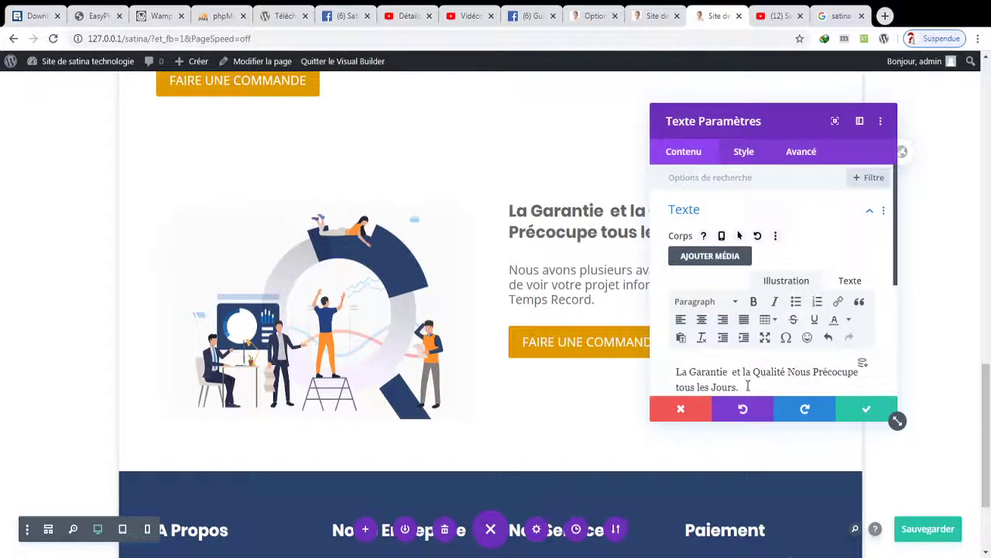
left_click(680, 387)
key("BackSpace")
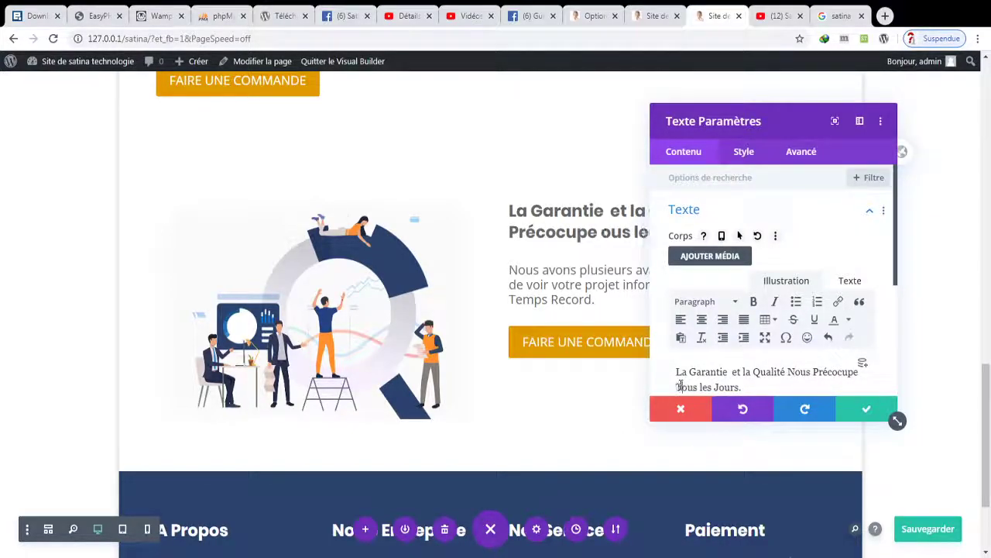
type("T")
left_click(702, 387)
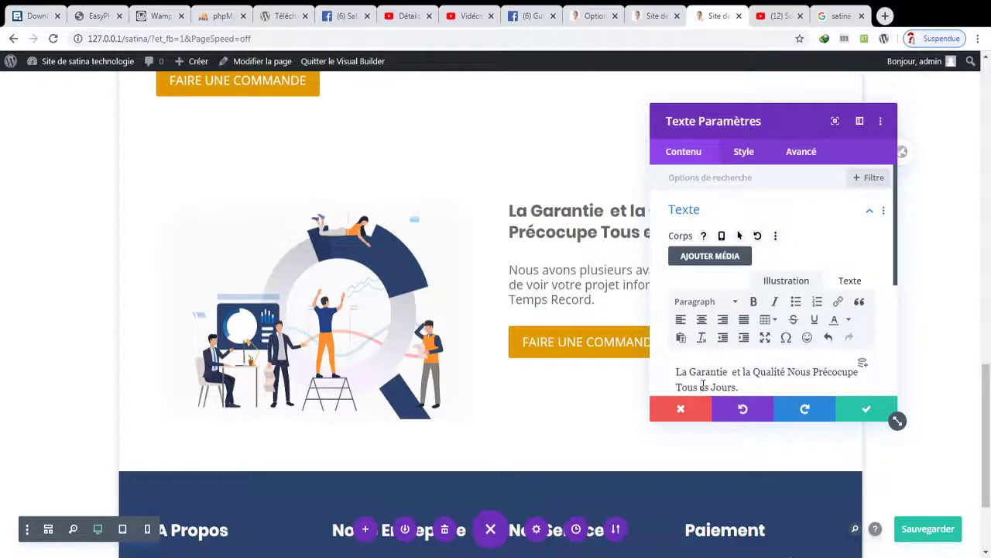
key("BackSpace")
type("L")
left_click(852, 412)
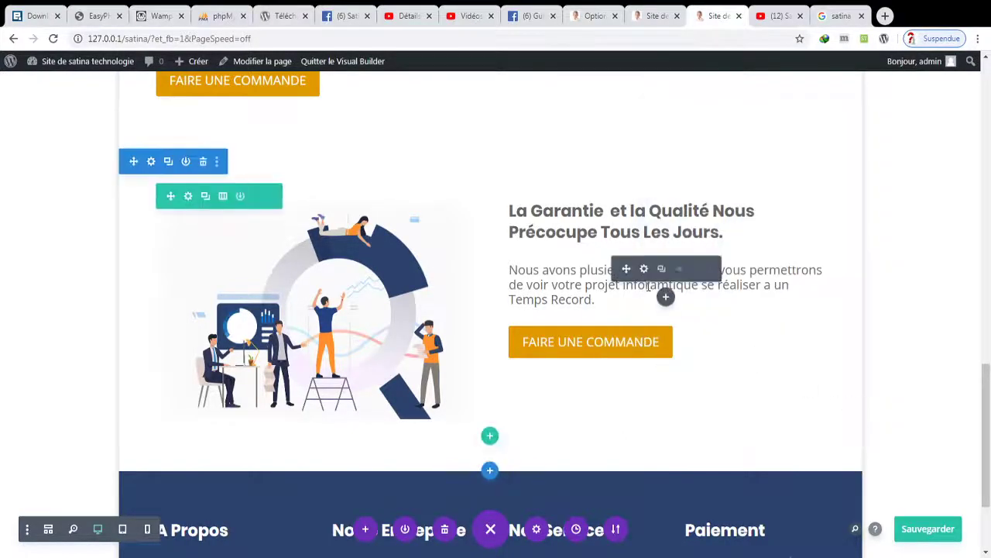
left_click(645, 269)
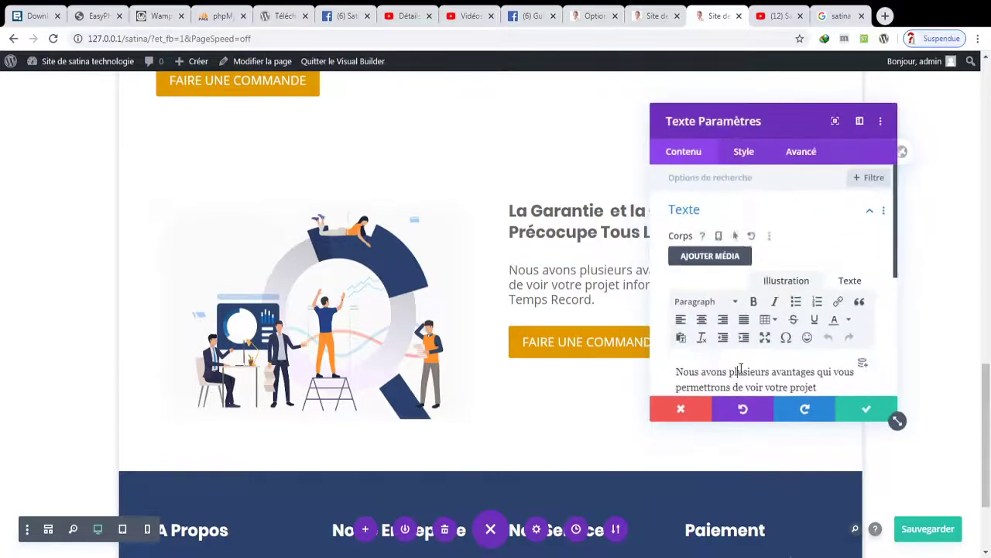
- Start the intro paragraph with 'Confiez nous vos projet pour' and save
key("ctrl+a")
type("cP?")
key("BackSpace")
key("BackSpace")
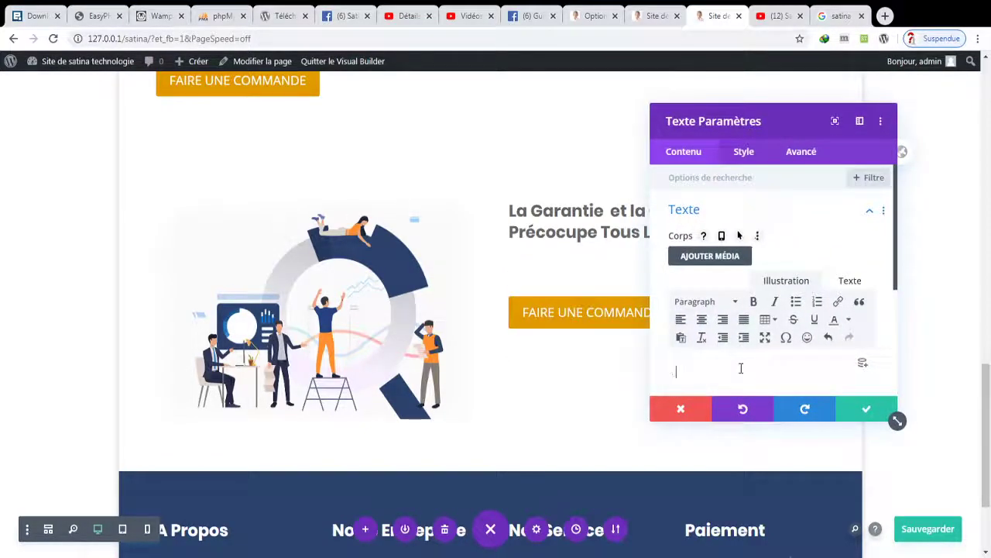
type("ON")
key("BackSpace")
key("BackSpace")
type("onfiez nous")
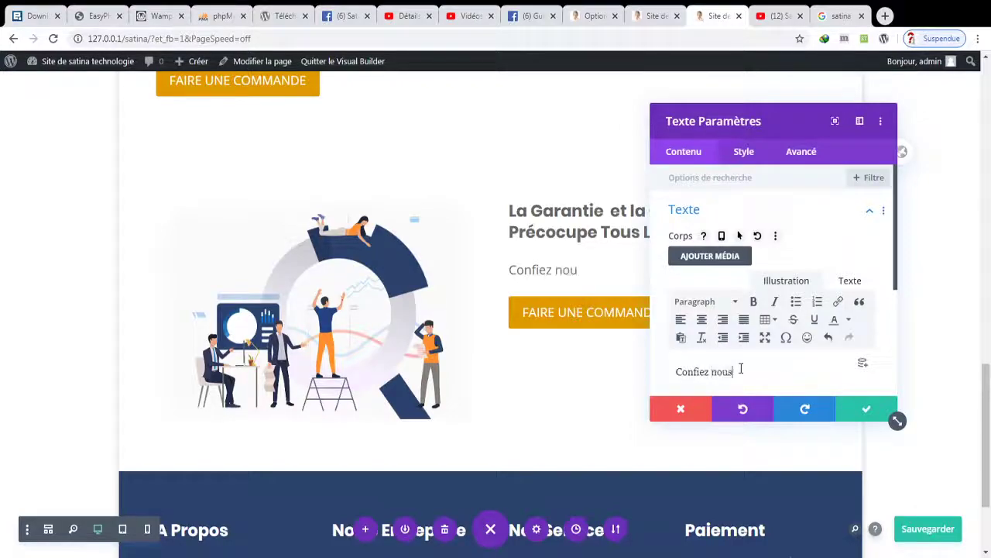
type(" vos pro")
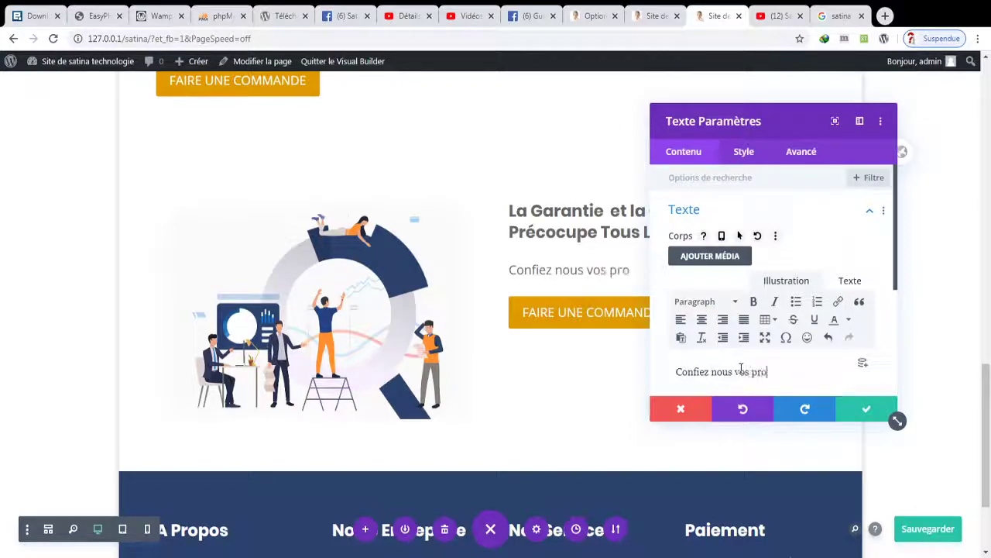
type("jet pour des fins de")
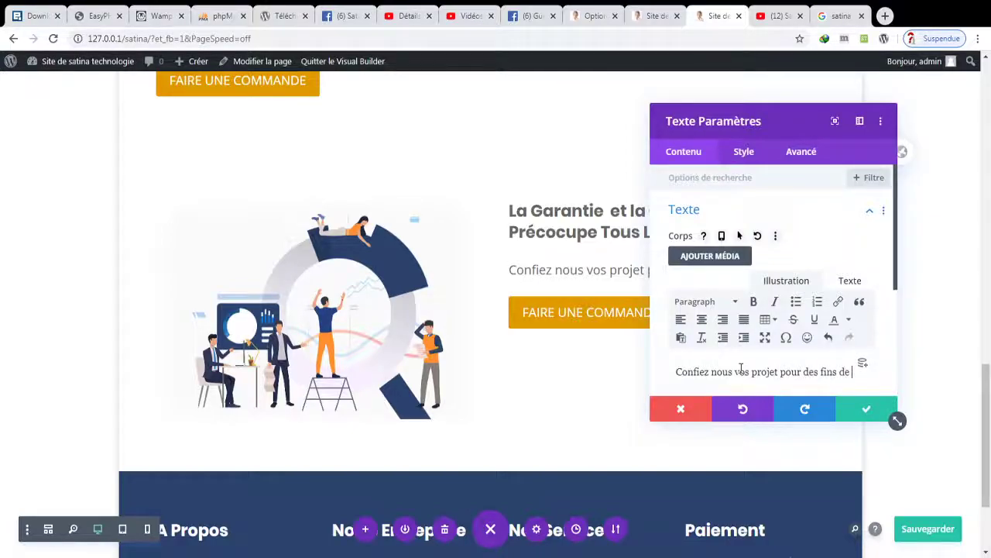
key("ctrl+s")
- Finish the paragraph with 'a un coût Ultra Réduit.' and begin the 'Avec votre curiosité' line
type("réussit")
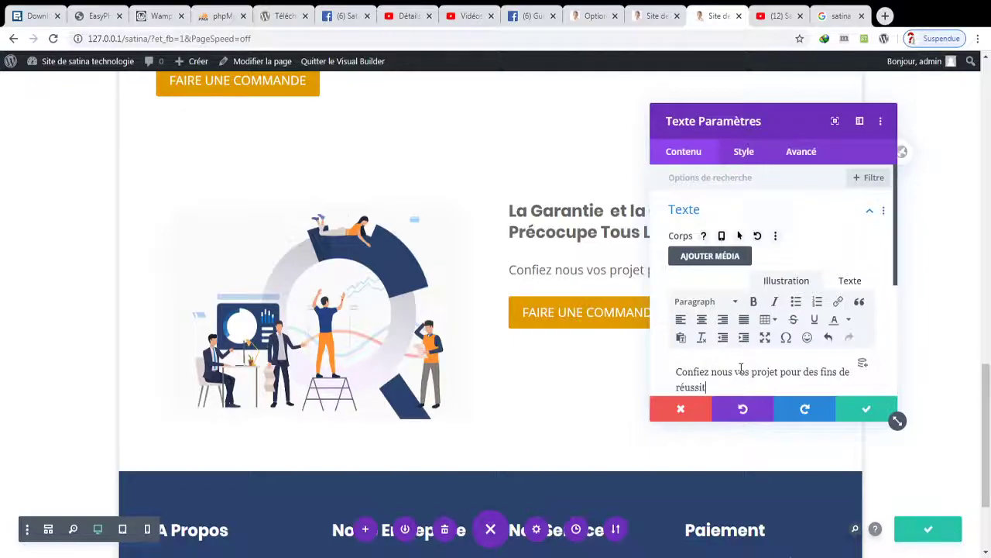
type("e et nous vous")
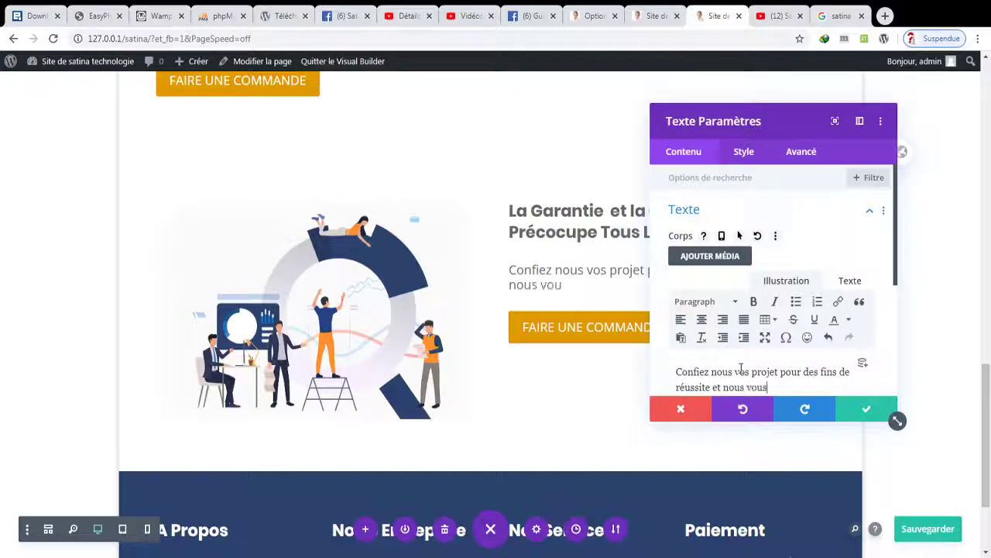
type(" les rendrons ")
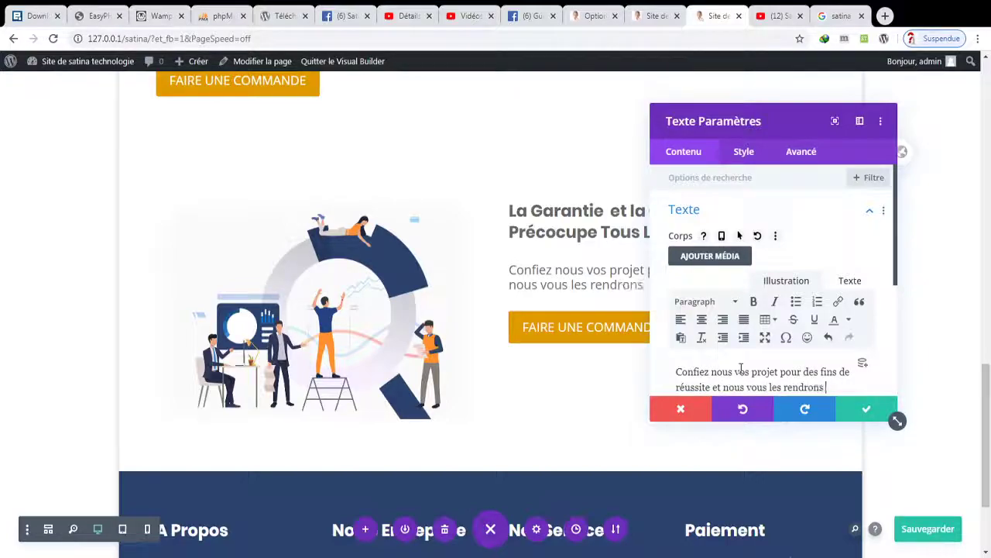
type("dans lun déla")
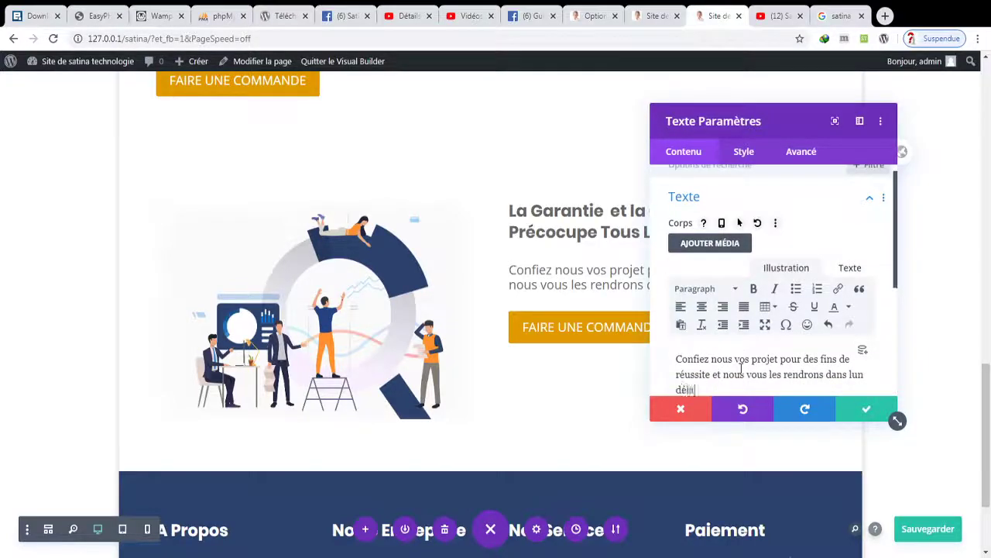
type("is les plus brefs que p")
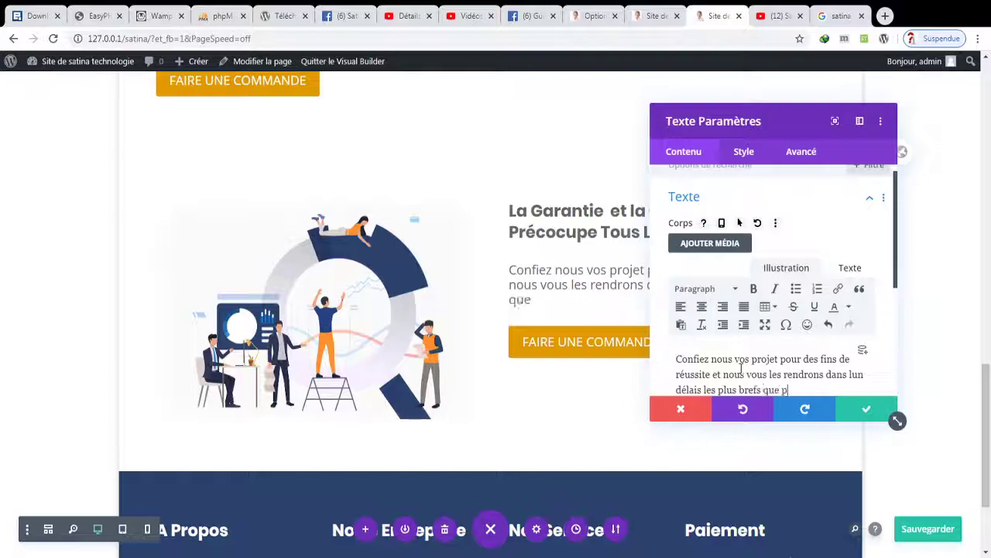
type("ossible. ")
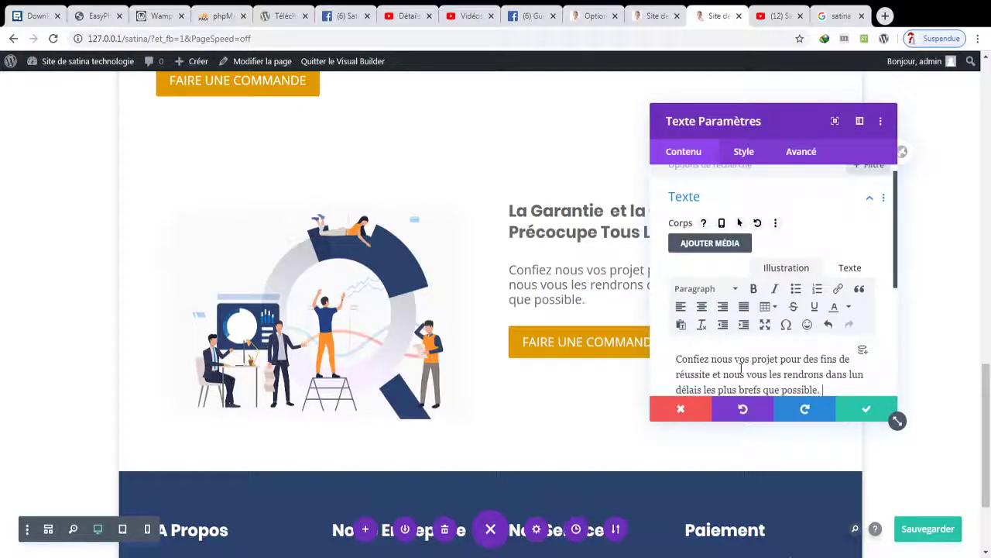
type("a un cou")
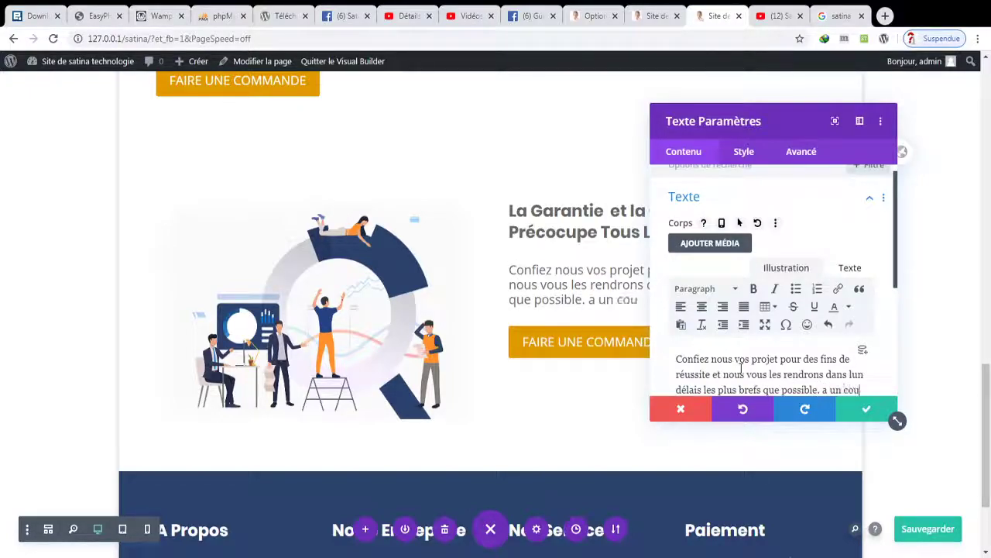
key("BackSpace")
key("BackSpace")
type("ût Ultra")
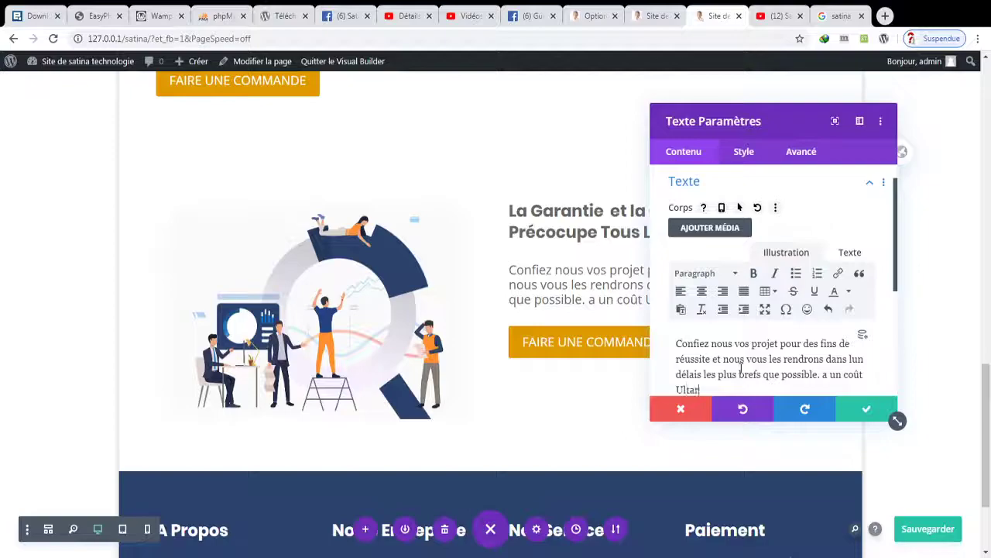
type(" Réduit.")
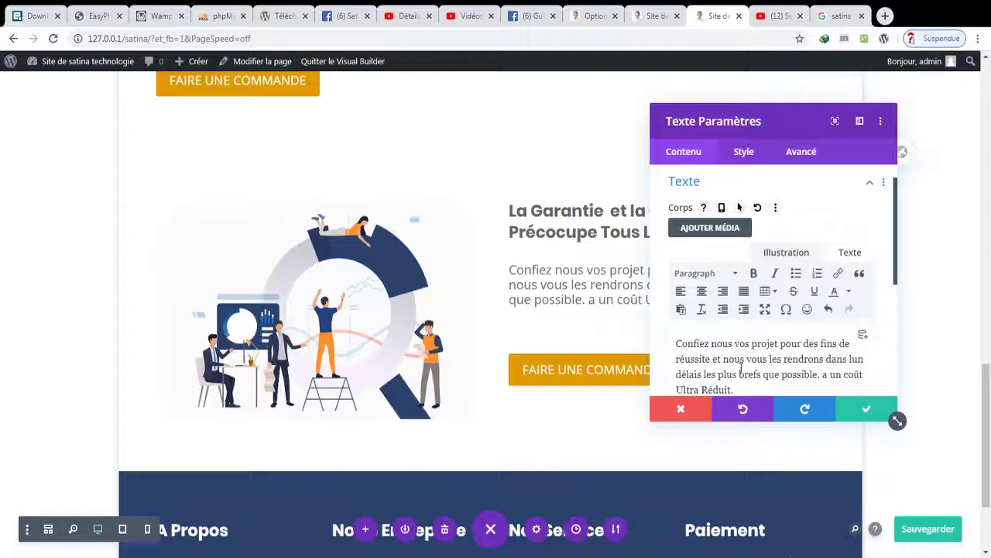
key("Return")
type("\"")
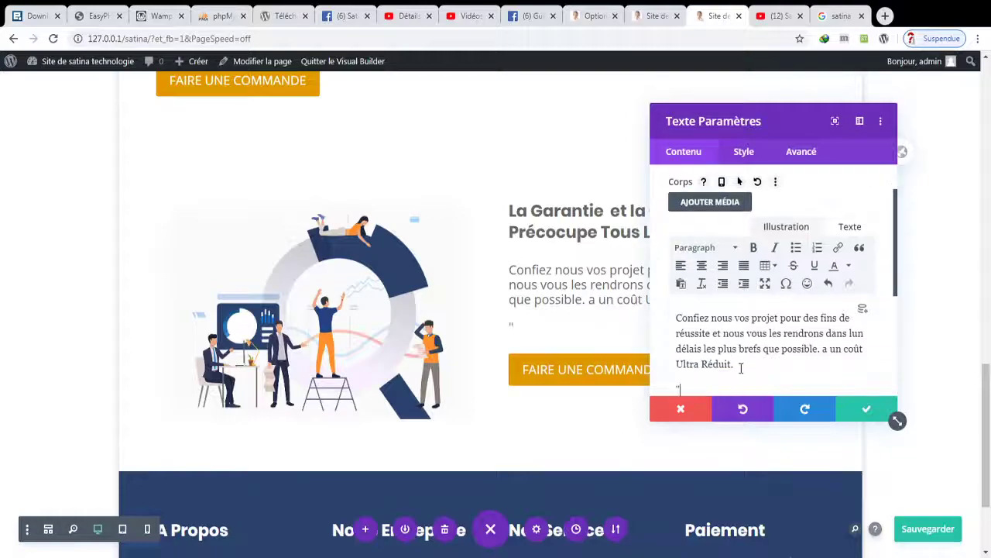
type("Avec vo")
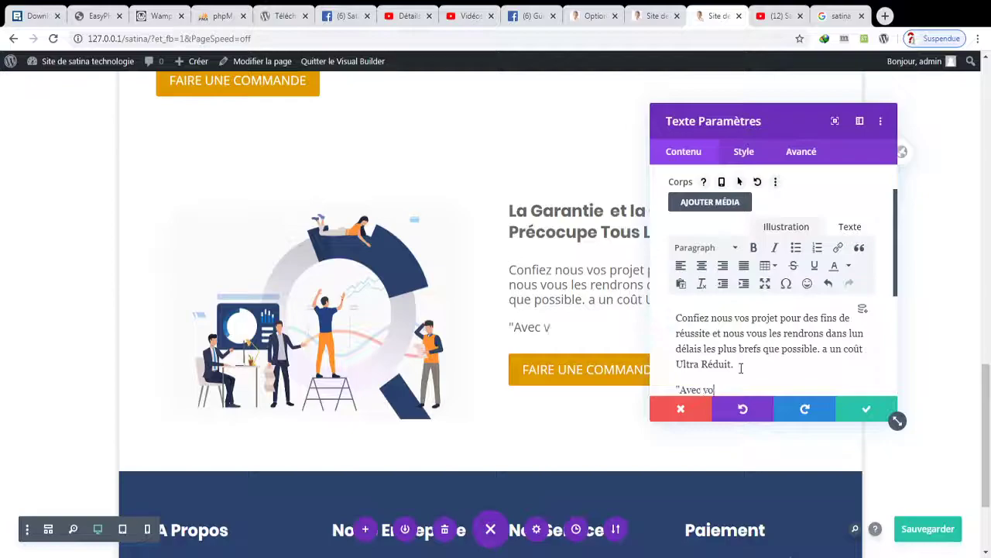
type("tre curiosité Rés")
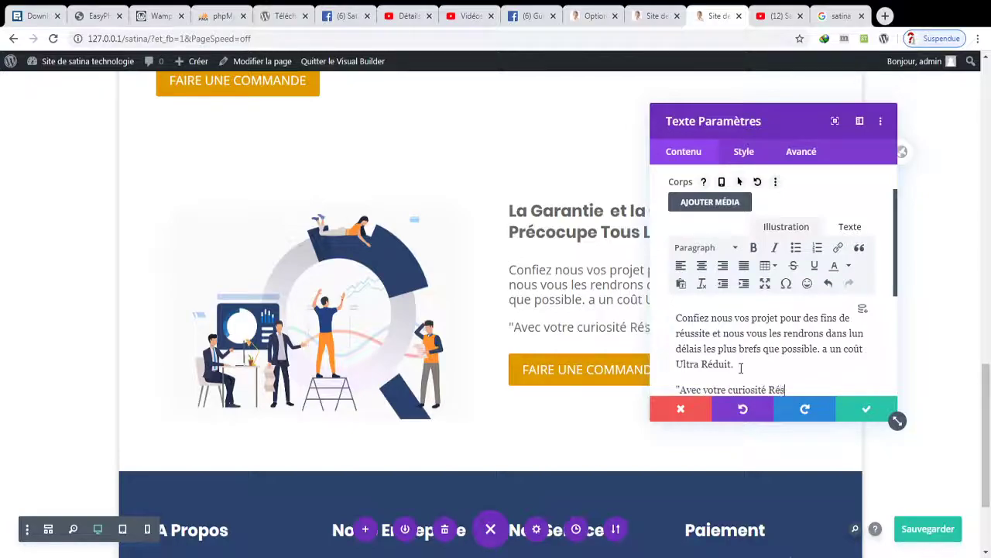
type("ult")
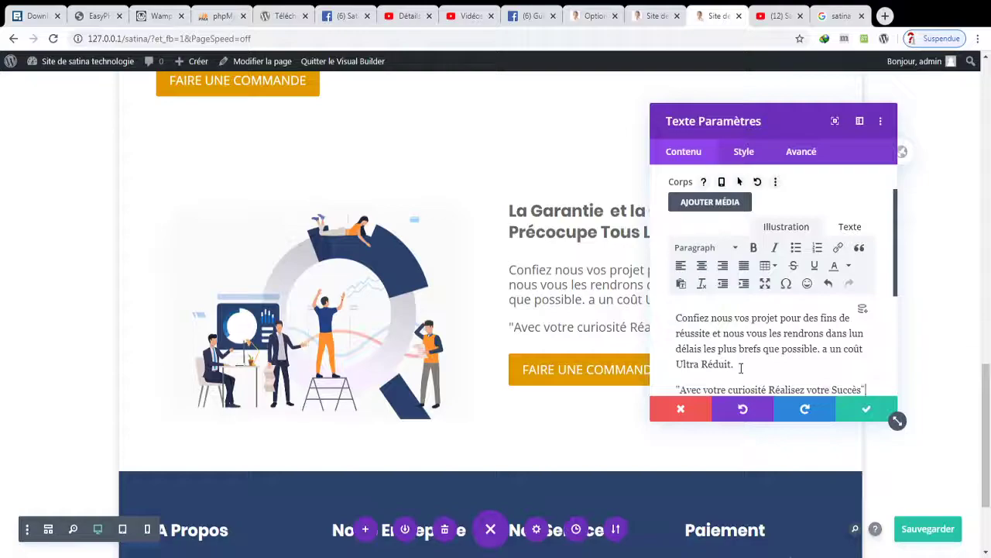
- Relabel the FAIRE UNE COMMANDE button to 'Nous Contacter' and save the page
left_click(864, 409)
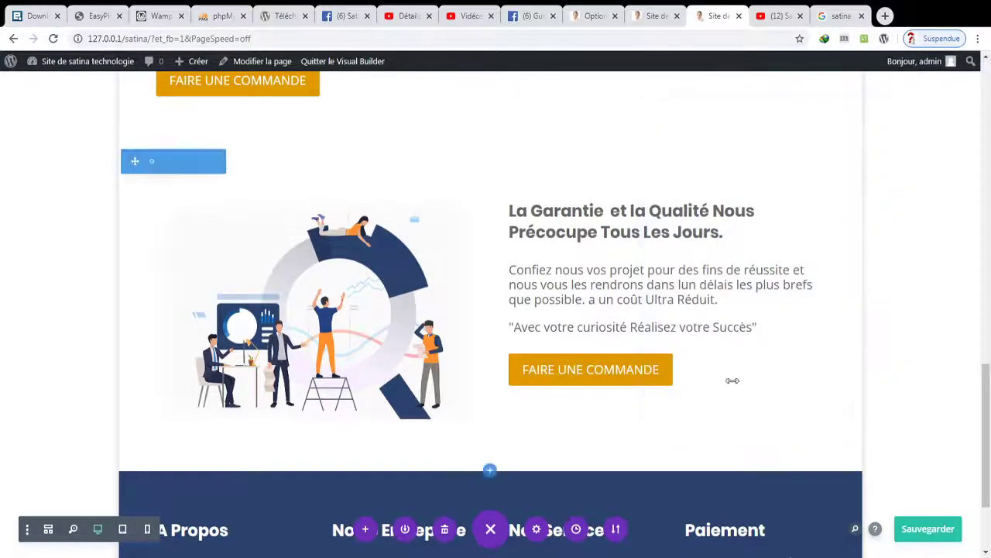
left_click(643, 360)
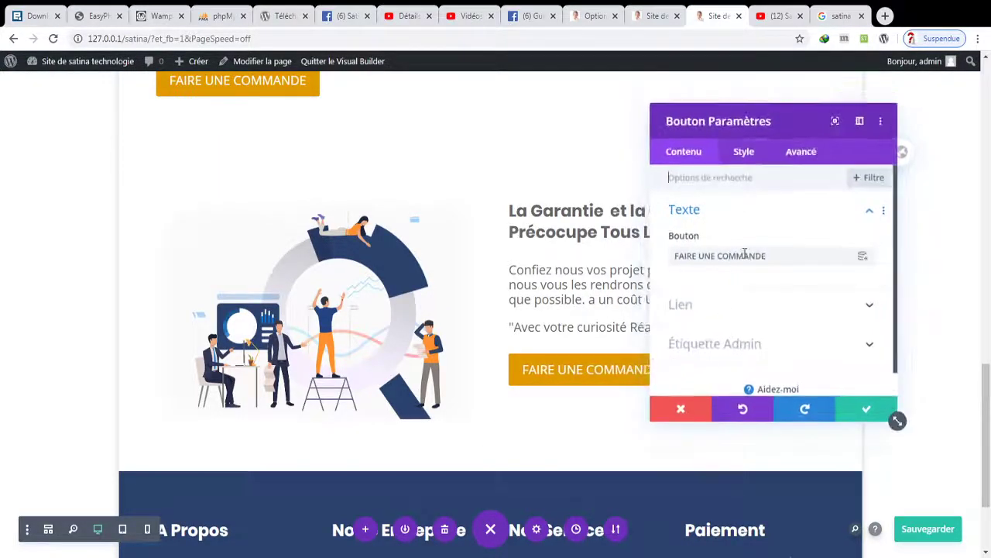
left_click_drag(780, 256, 612, 254)
type("Nous ")
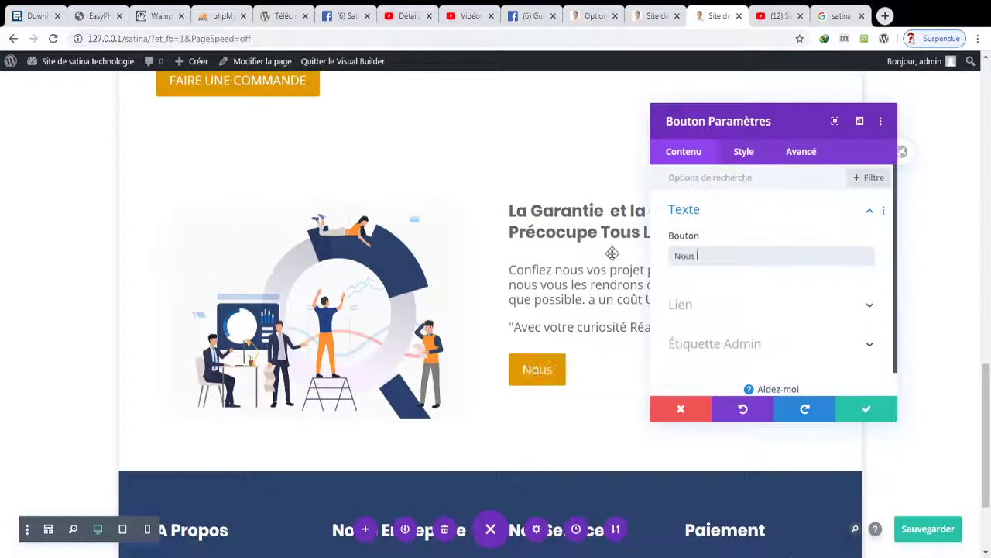
type("Contacter")
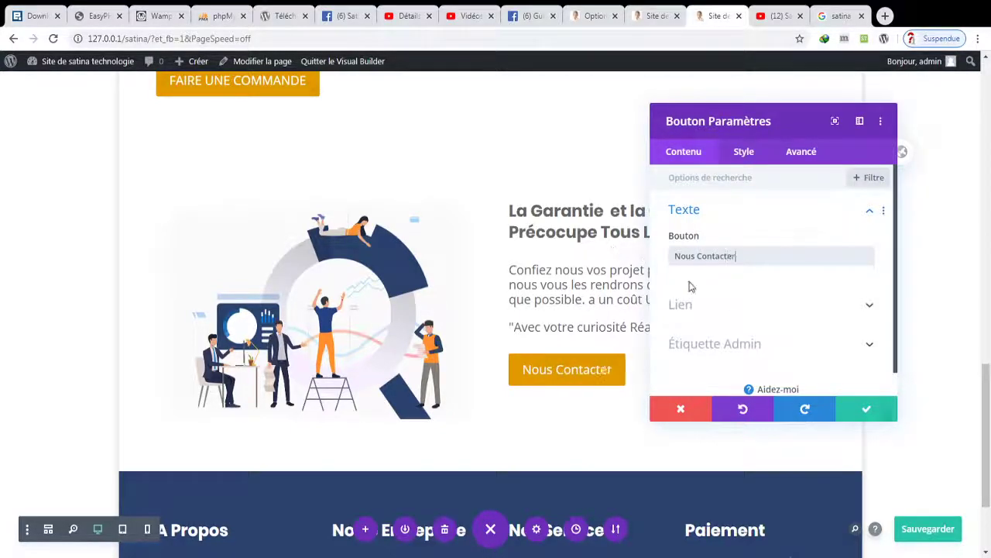
left_click(872, 409)
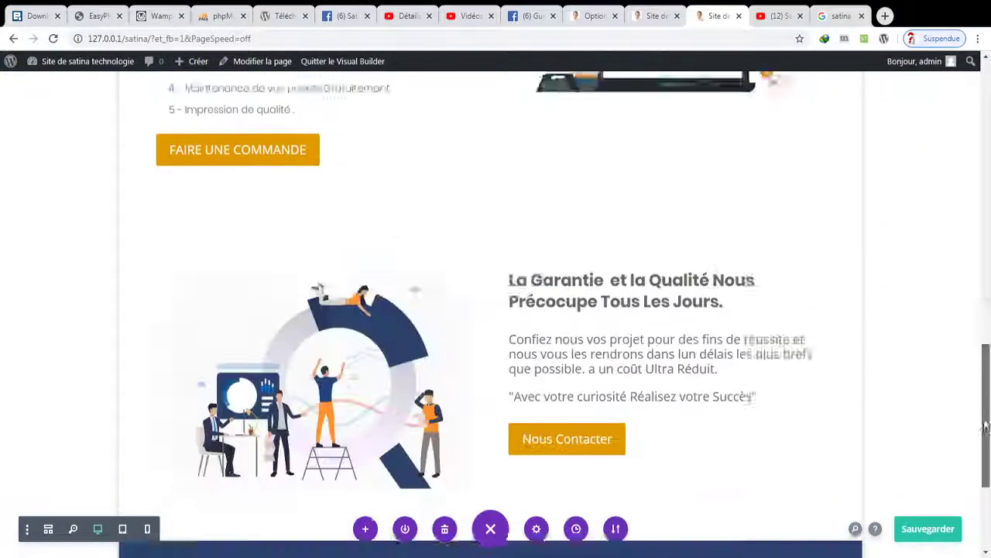
left_click(929, 528)
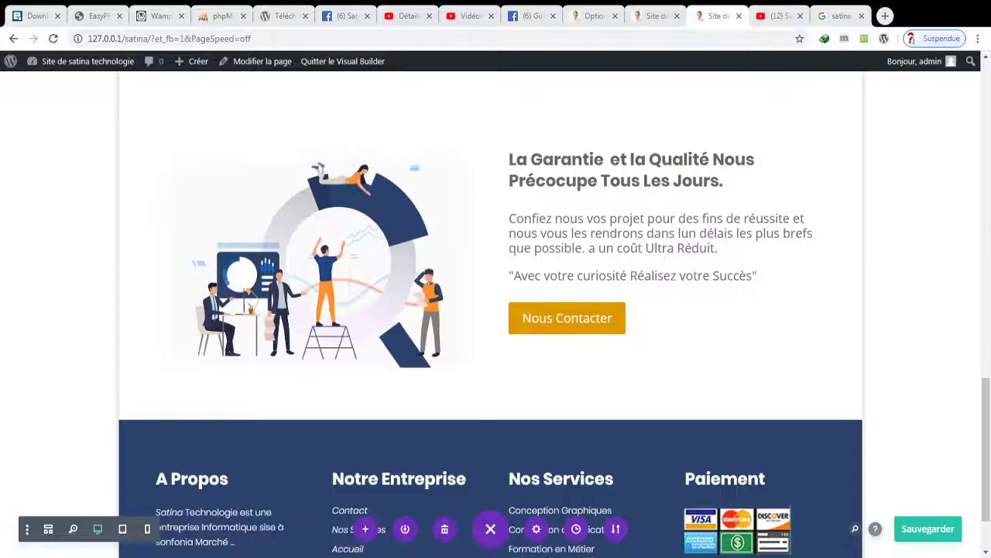
- Insert a new regular section with a row below the copied section and save
left_click_drag(985, 387, 985, 402)
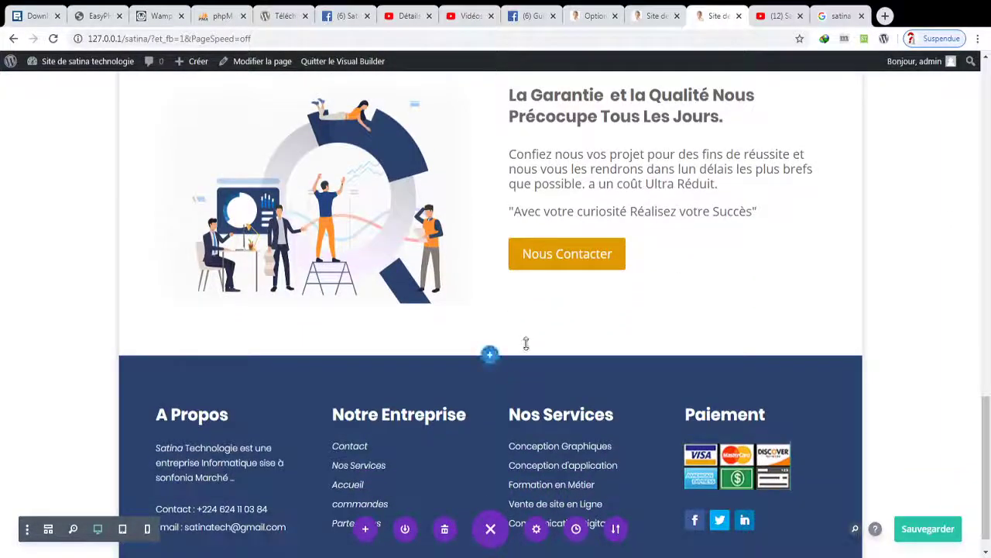
left_click(490, 354)
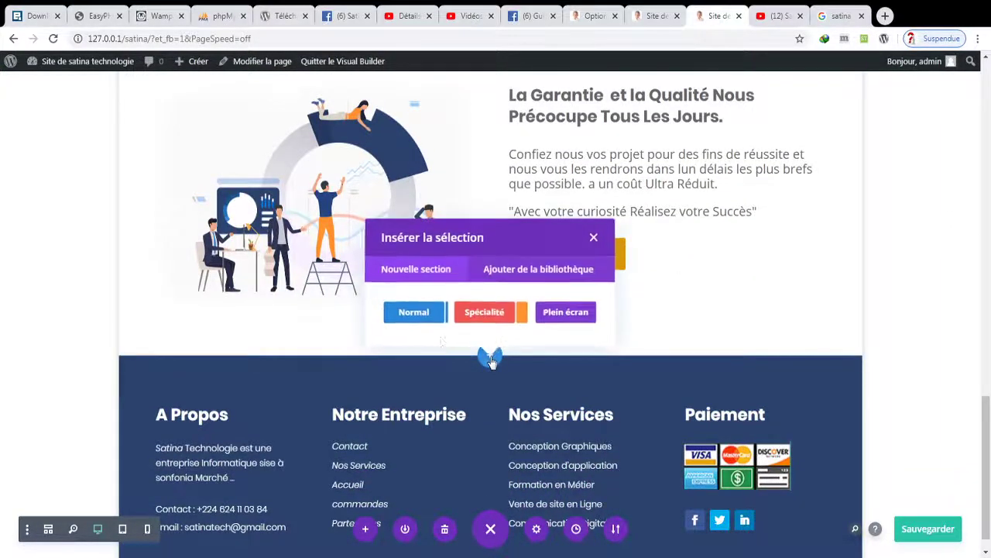
left_click(427, 312)
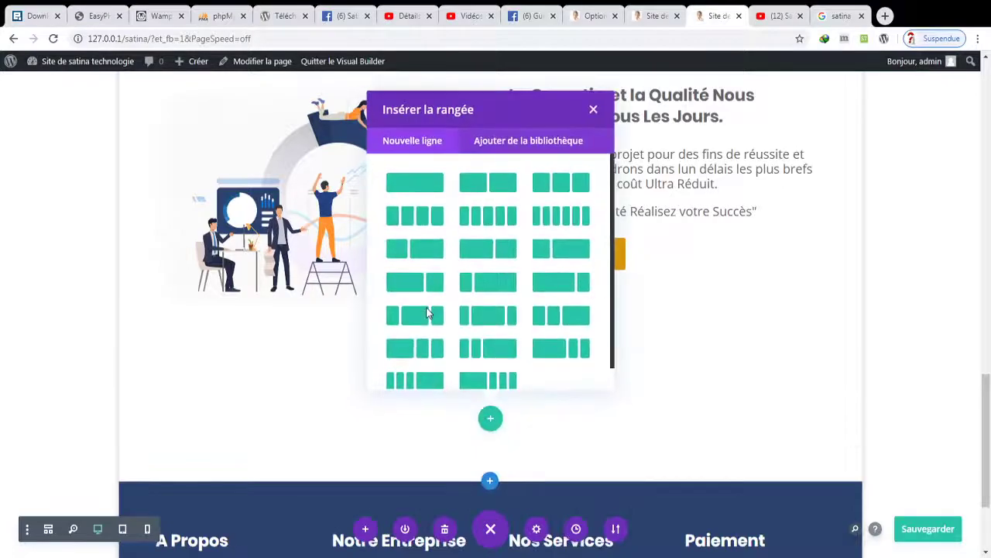
left_click(414, 185)
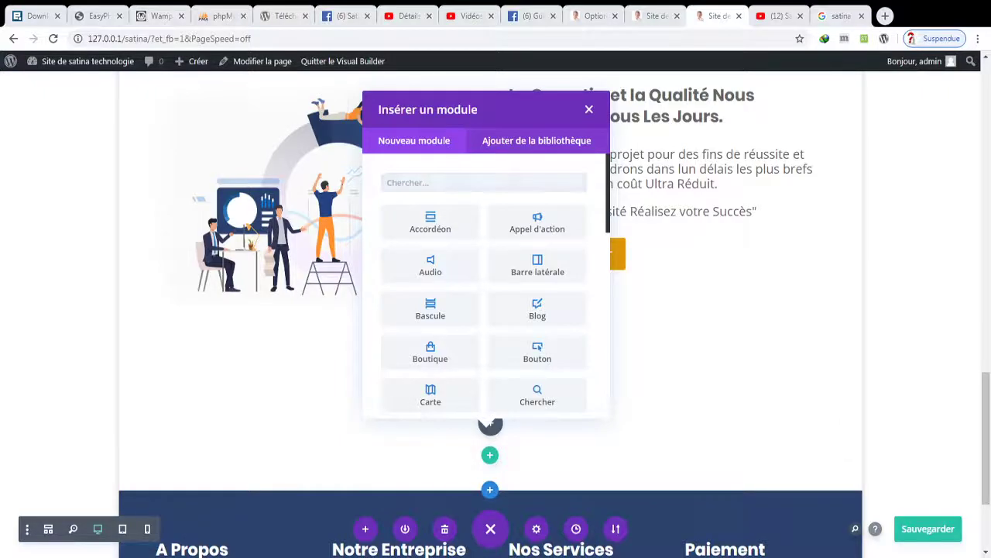
key("ctrl+s")
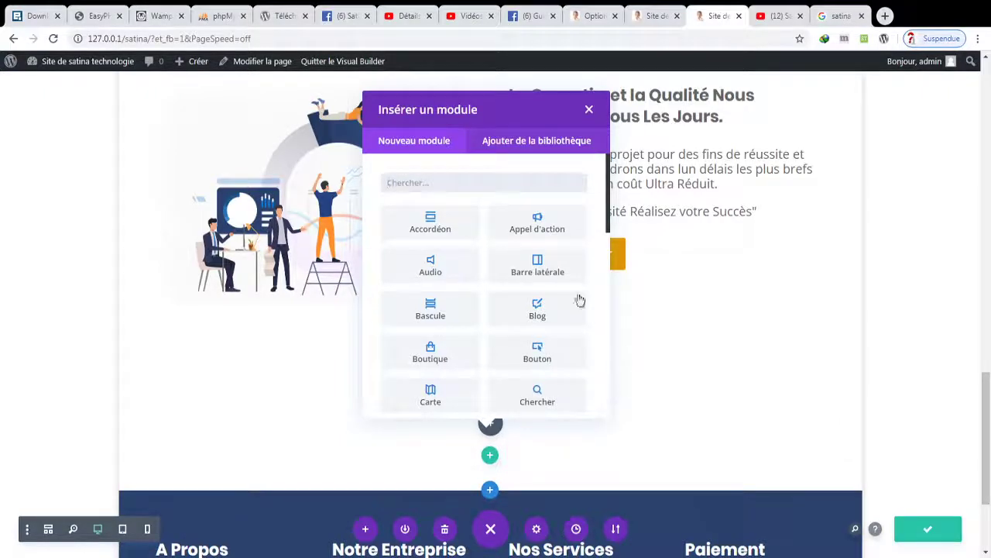
left_click(589, 109)
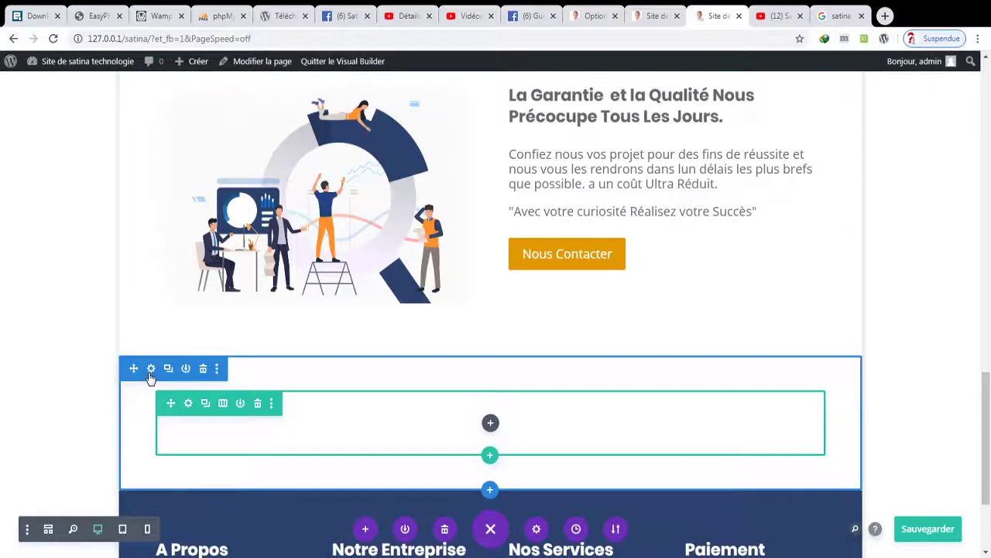
- Give the new section a light grey background colour
left_click(151, 370)
left_click(724, 252)
left_click(732, 325)
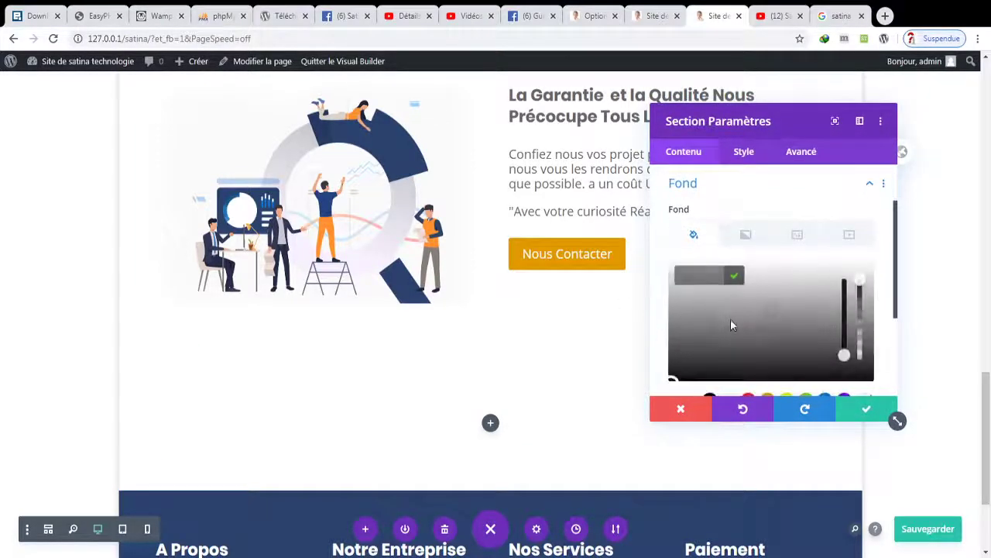
left_click(706, 328)
left_click_drag(696, 308, 732, 268)
left_click(866, 408)
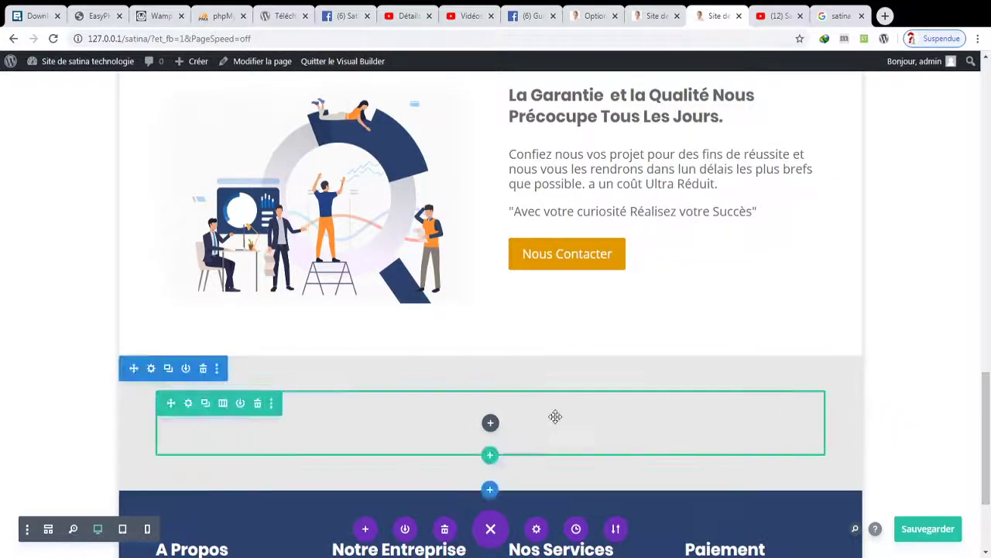
left_click(490, 422)
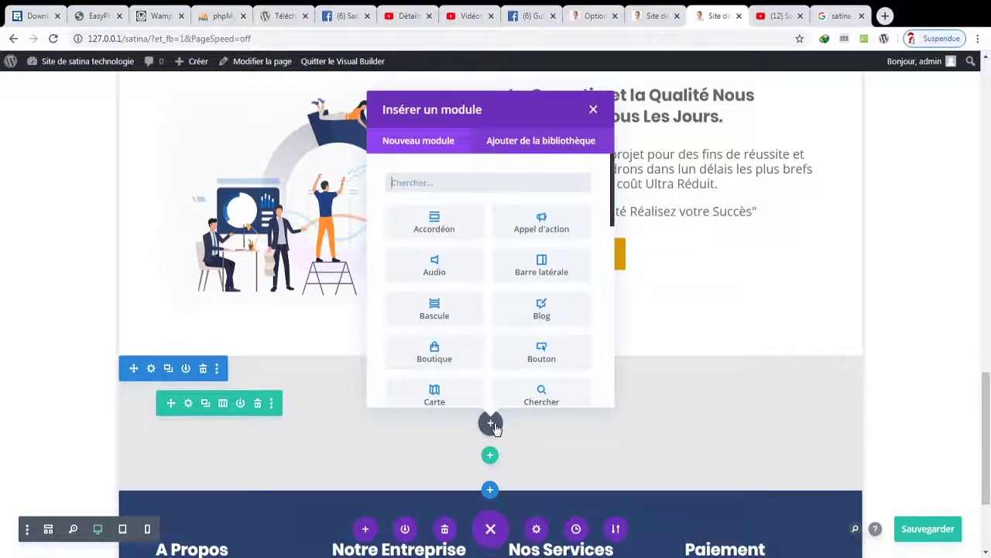
- Insert a call-to-action module with dark text and no background colour, then save
left_click(566, 225)
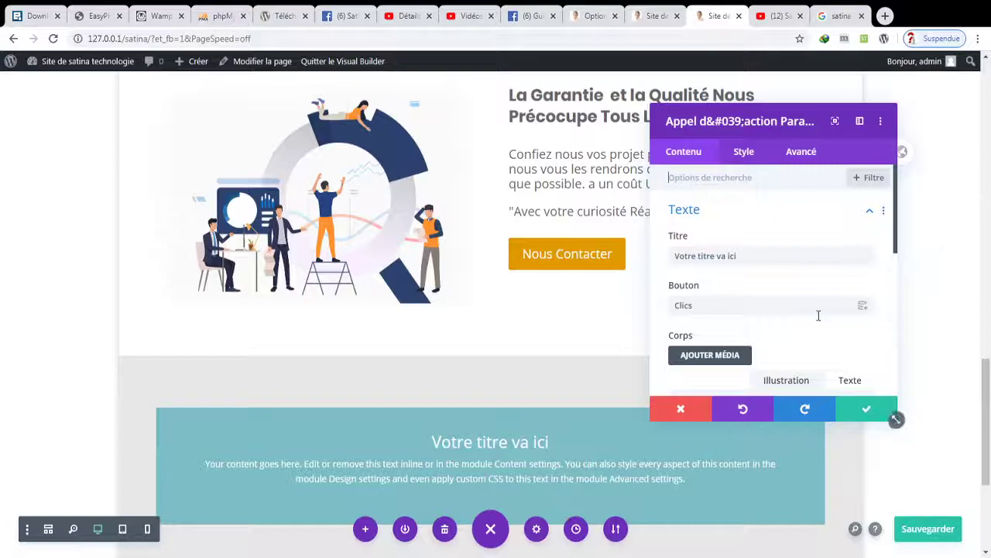
left_click(749, 161)
left_click(719, 217)
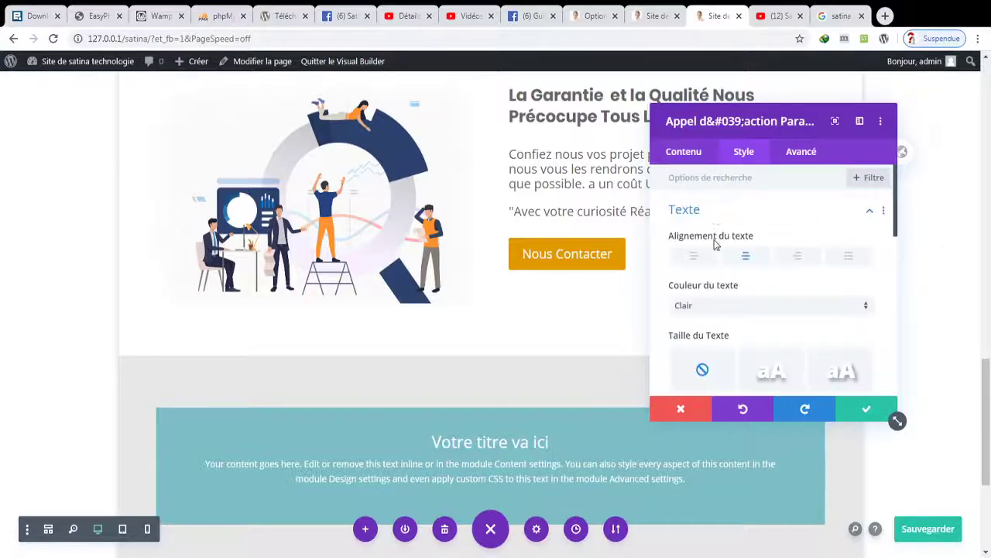
left_click(701, 307)
left_click(697, 339)
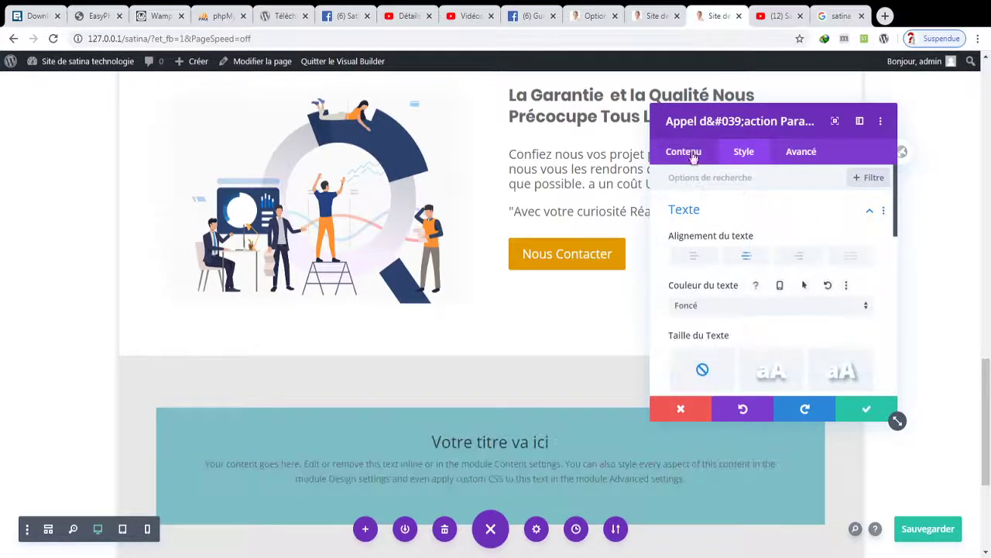
left_click(689, 152)
left_click(713, 294)
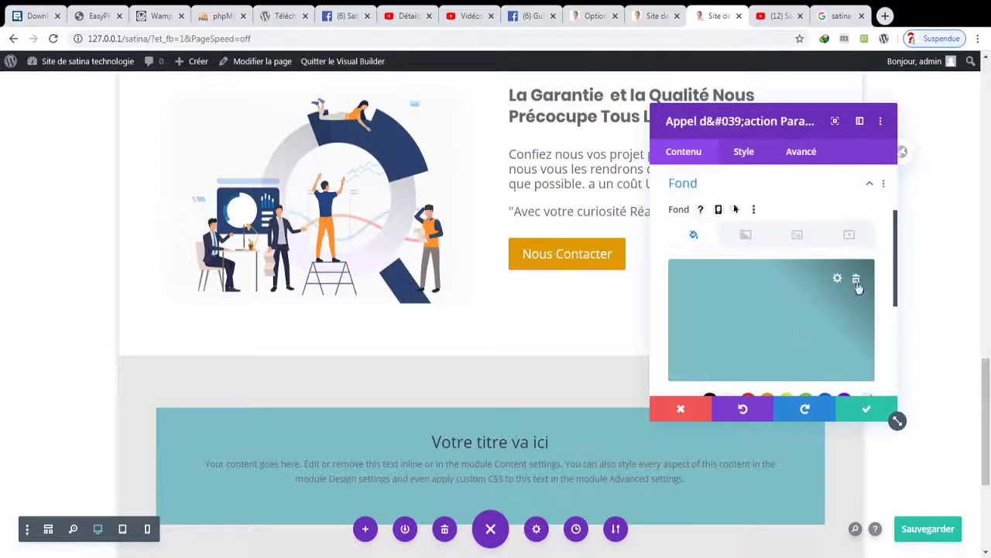
left_click(857, 280)
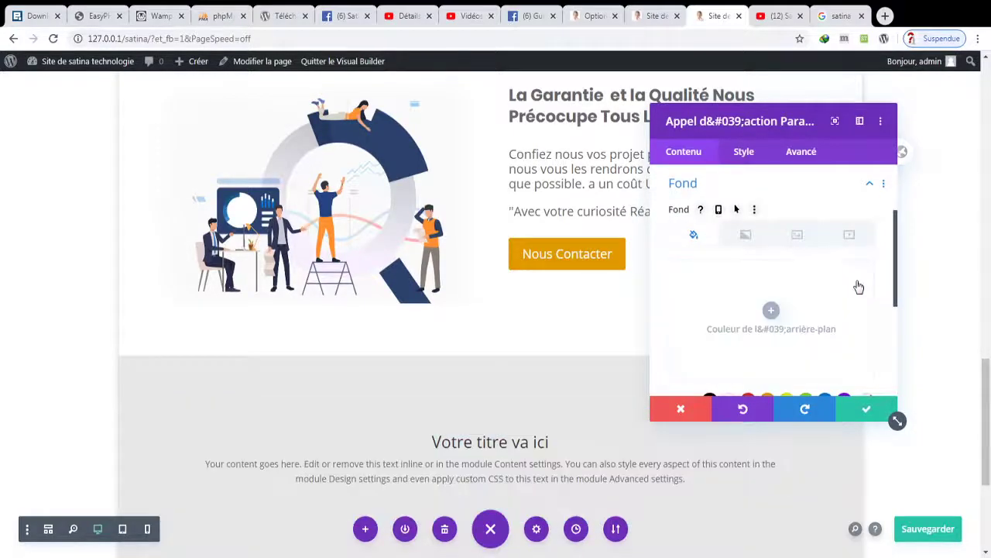
left_click(867, 409)
scroll(664, 542, "down", 3)
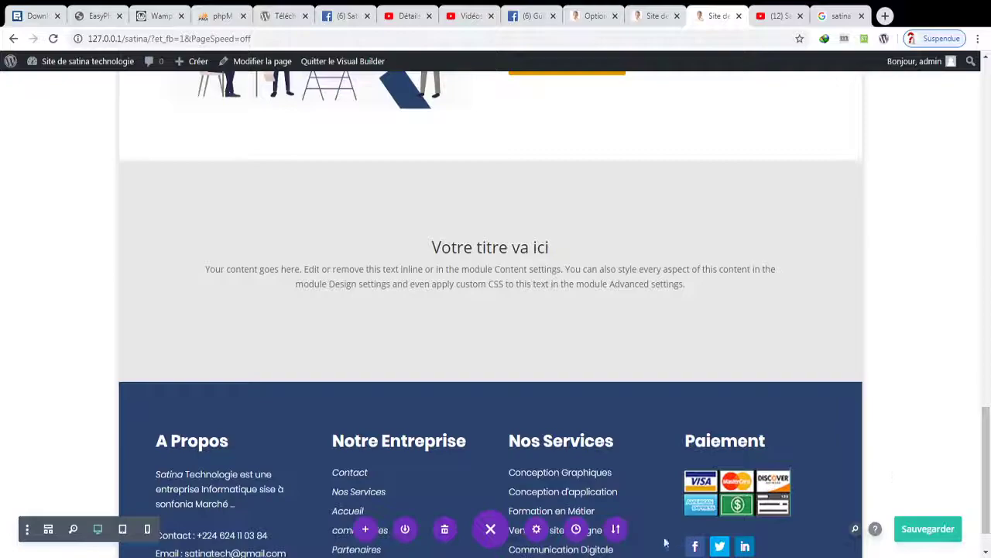
key("ctrl+s")
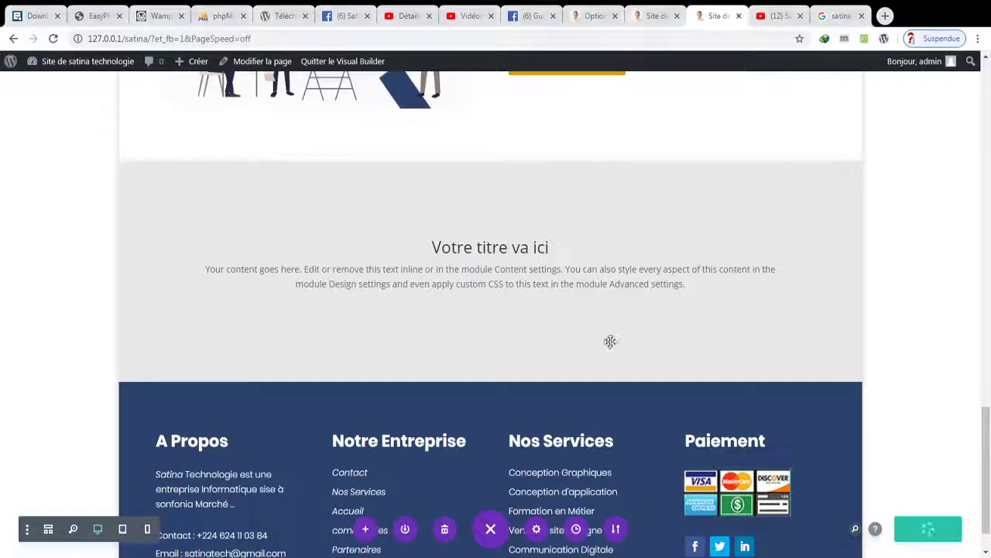
- Set the call-to-action title to 'NOS TARIFS'
mouse_move(482, 246)
left_click(468, 246)
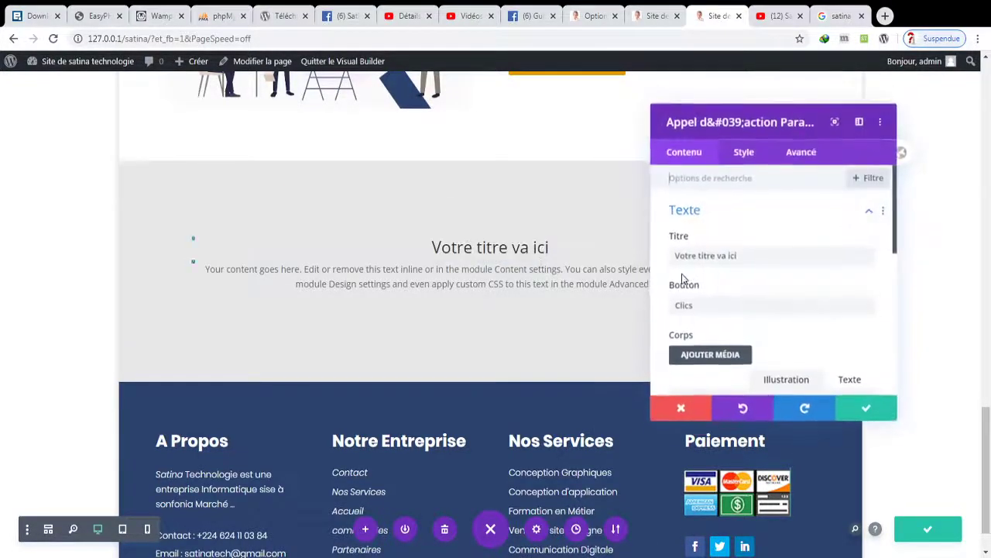
type("NO")
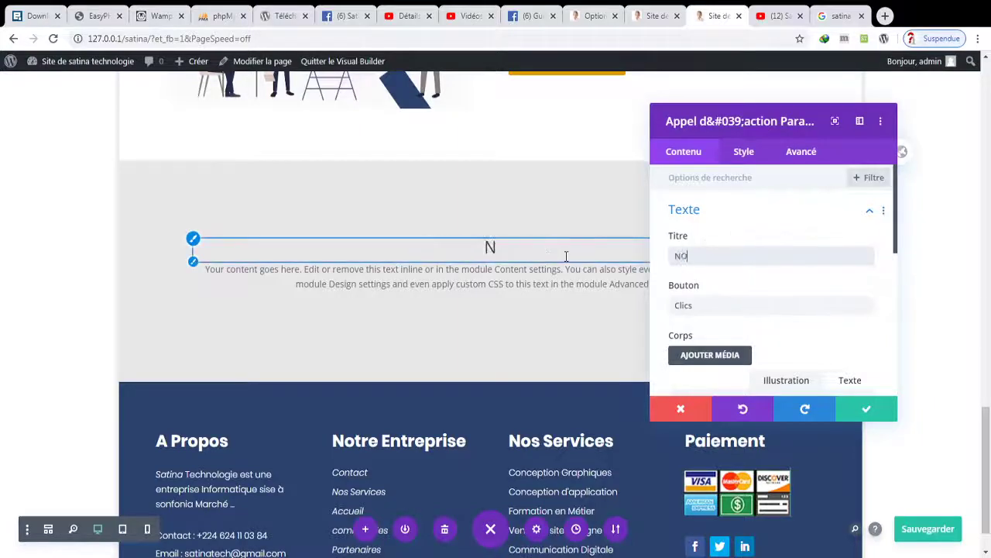
type("S TARIFS")
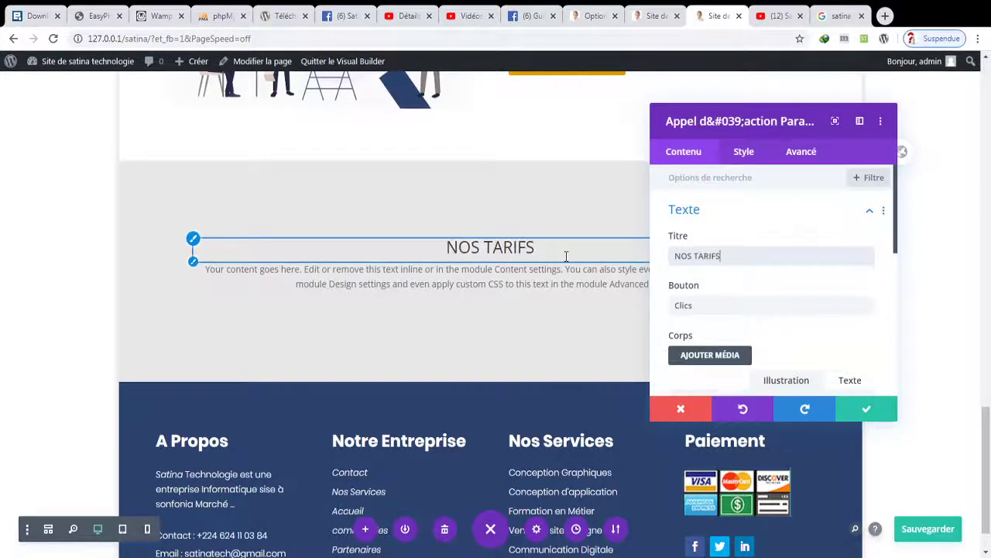
left_click(704, 305)
left_click_drag(706, 306, 660, 304)
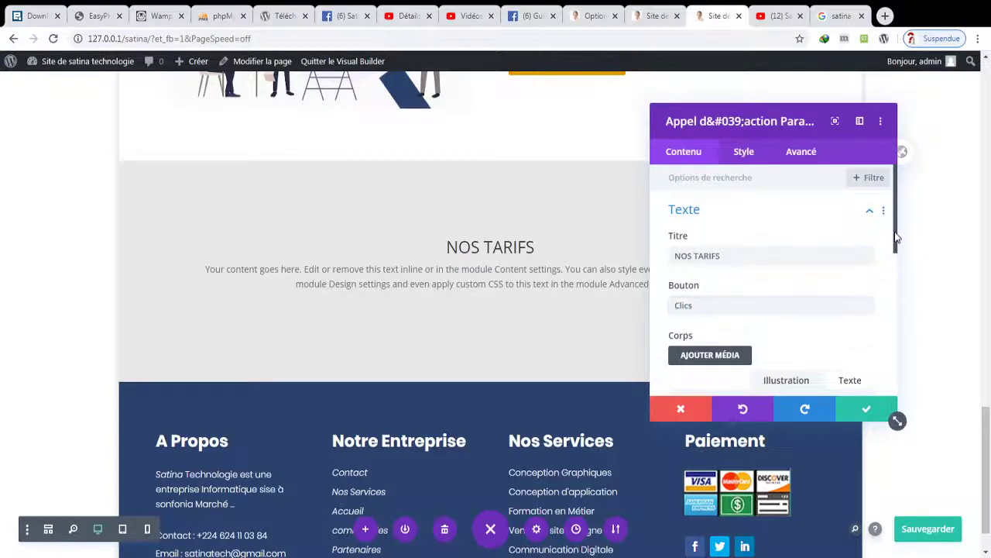
left_click_drag(893, 235, 896, 304)
- Replace the body text with the pricing intro ending 'un Projet Réalisez'
key("ctrl+a")
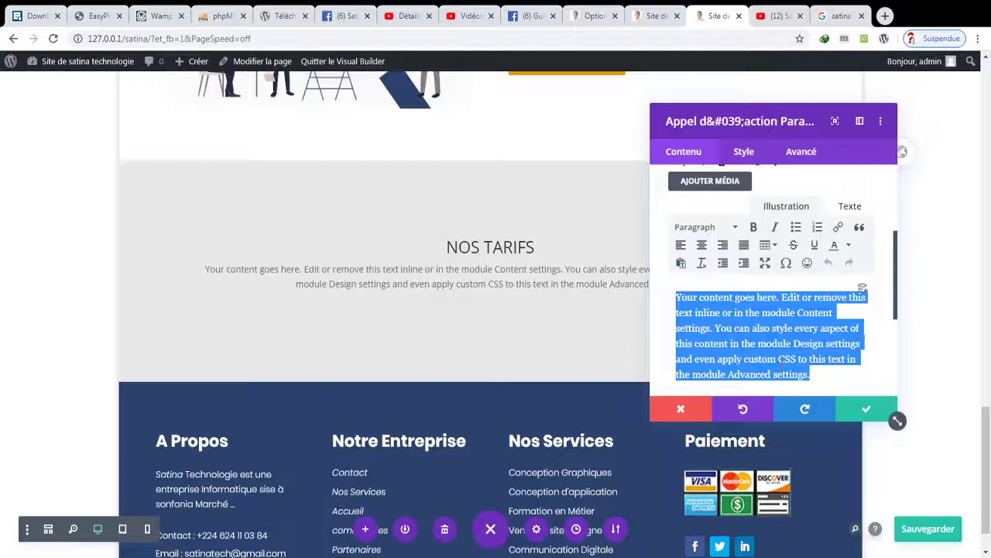
type("lES")
key("BackSpace")
key("BackSpace")
type("Les tarifs sont Adequats")
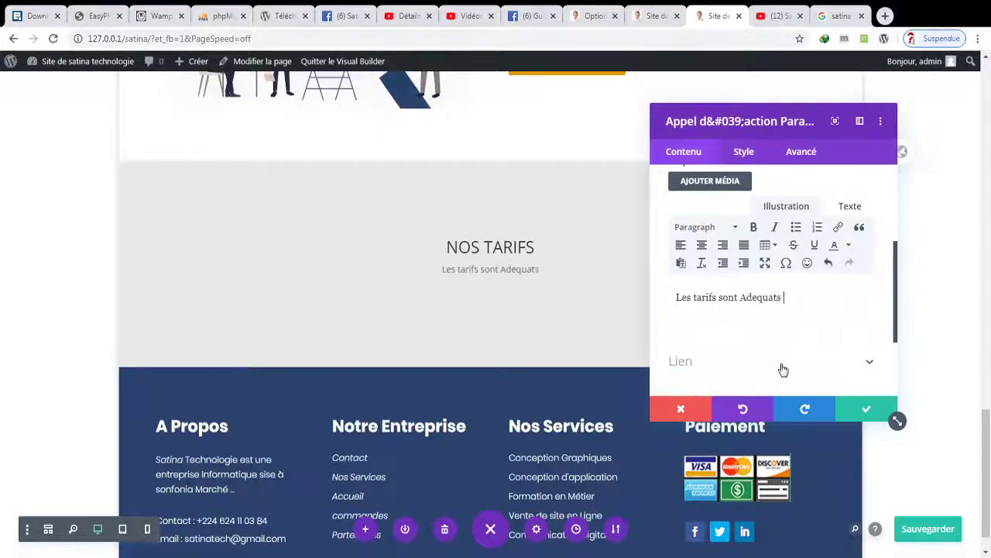
type("a tous le mond")
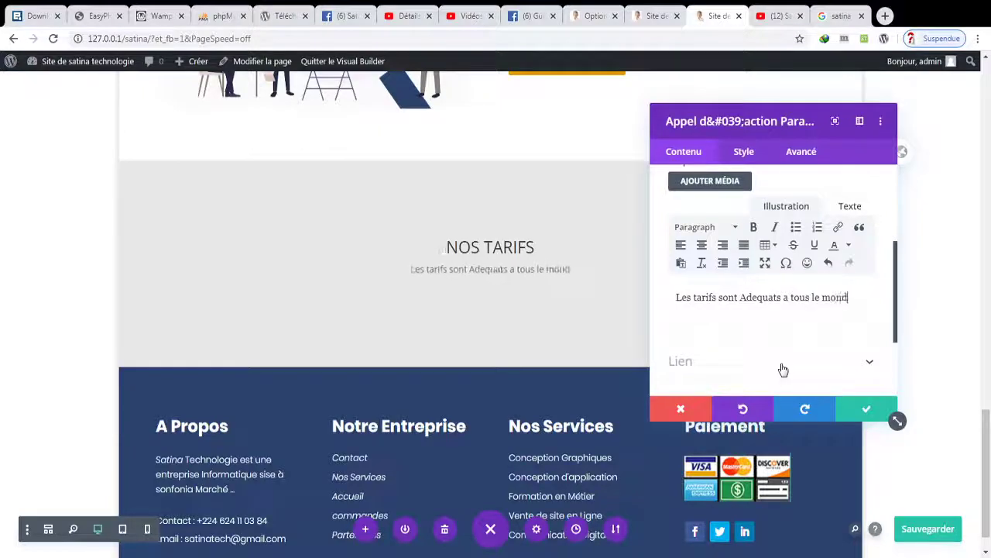
type("e.")
type("juste Cherche c")
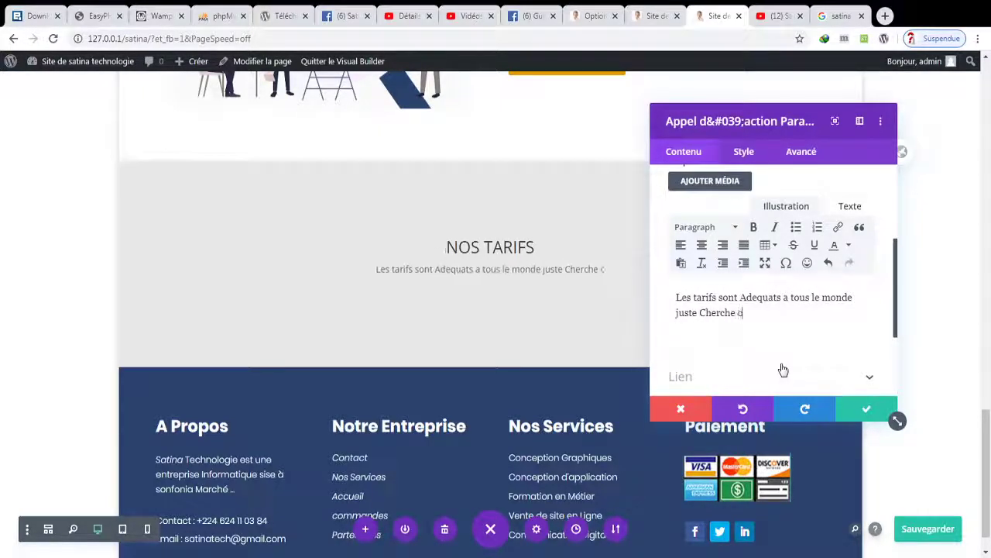
type("eu")
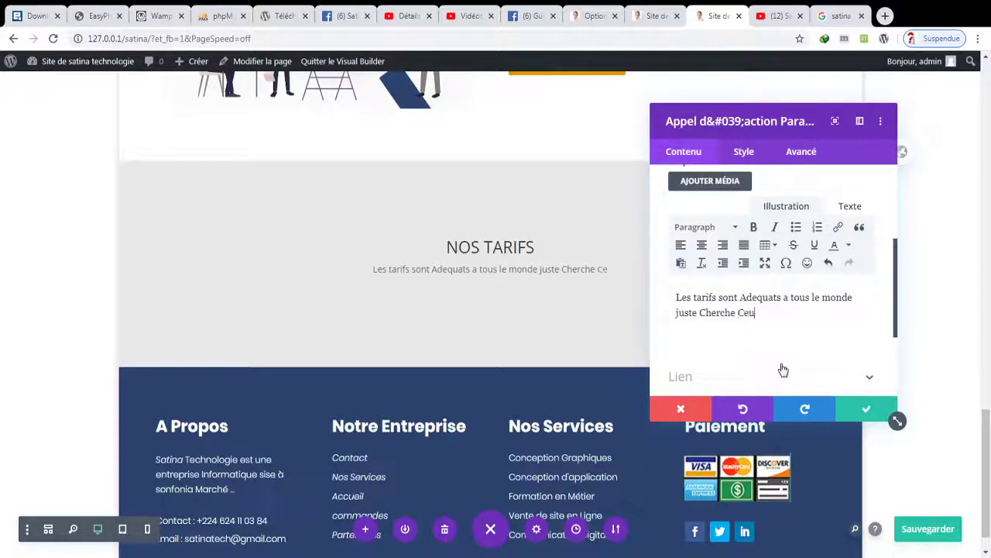
type("ilui quei")
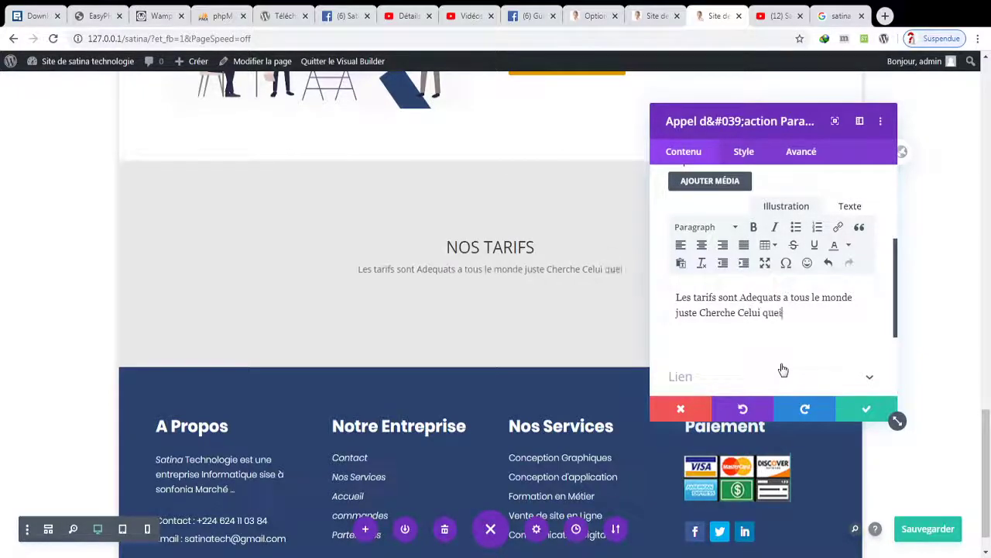
type(" conv")
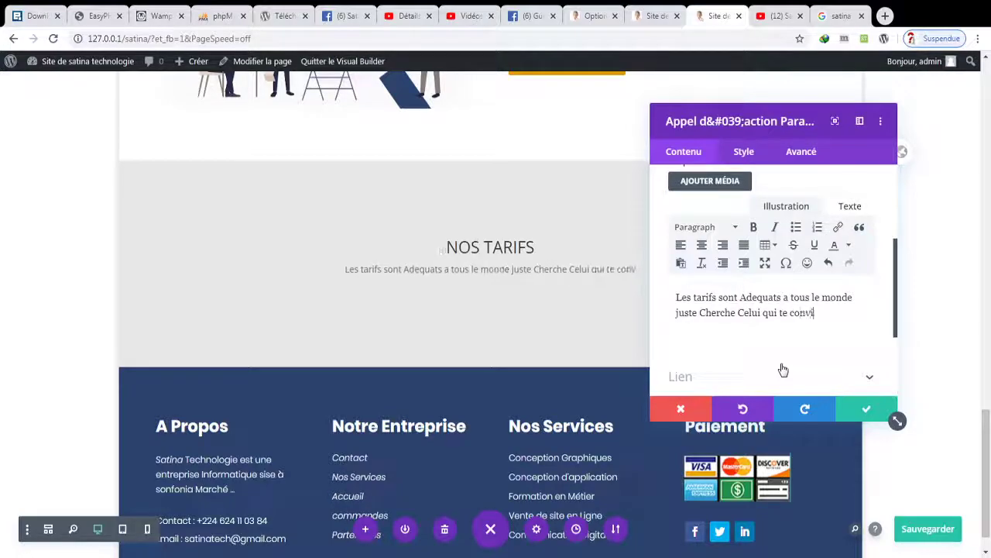
type("iendra le")
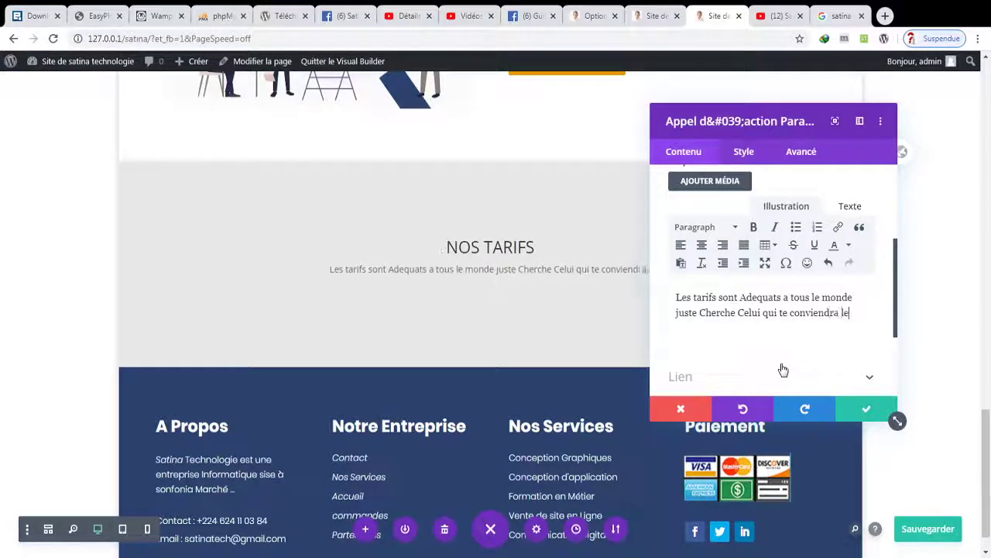
type(" Mieux a fin")
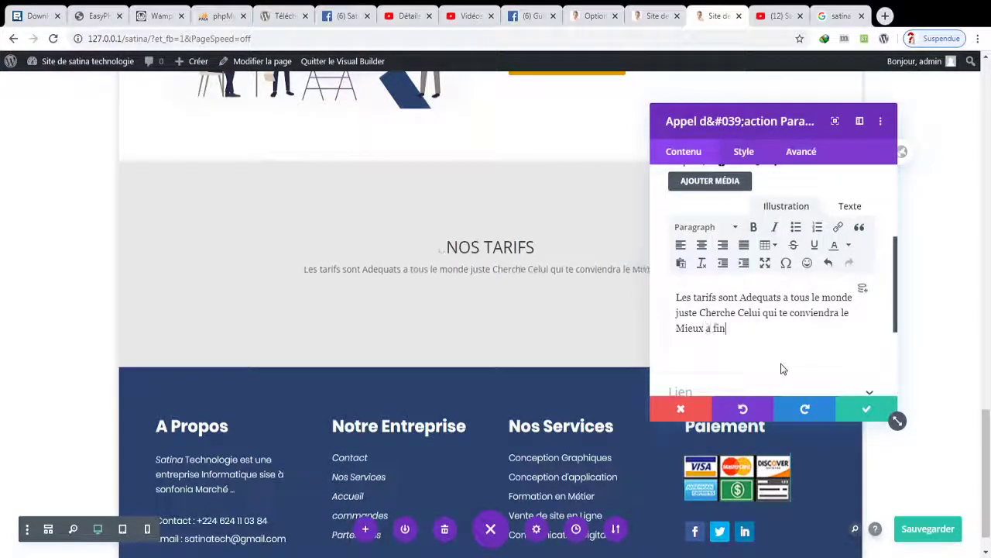
type(" d'ac")
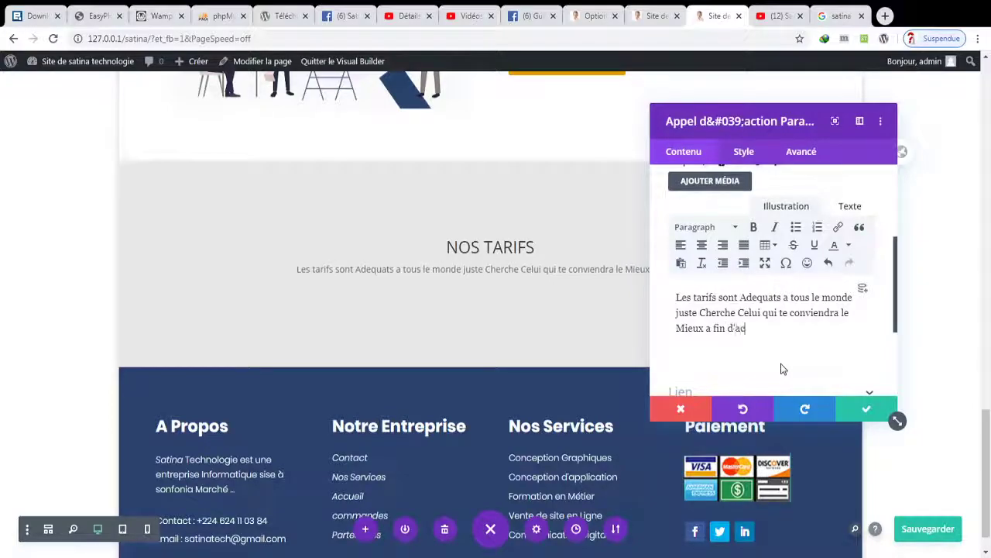
key("BackSpace")
type("voir un")
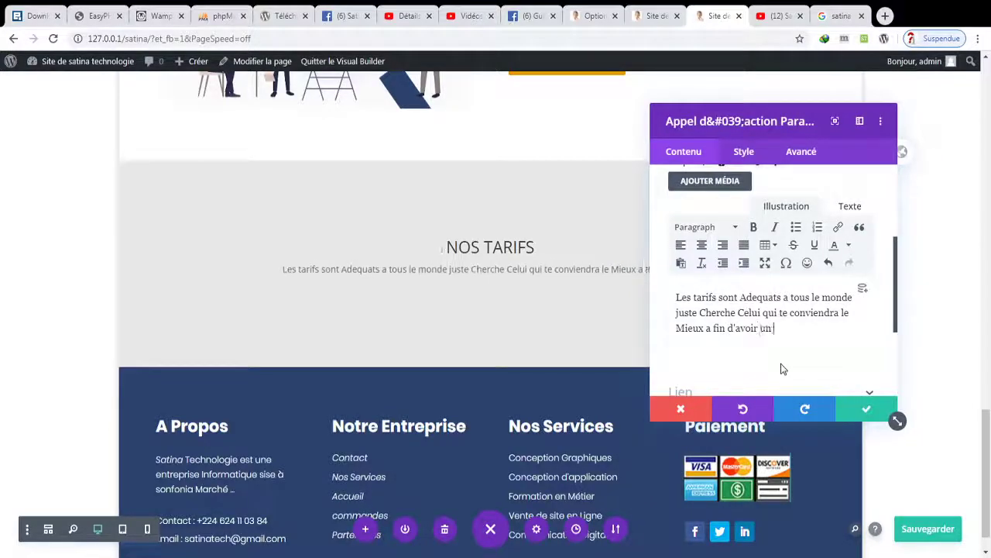
type(" Projet R")
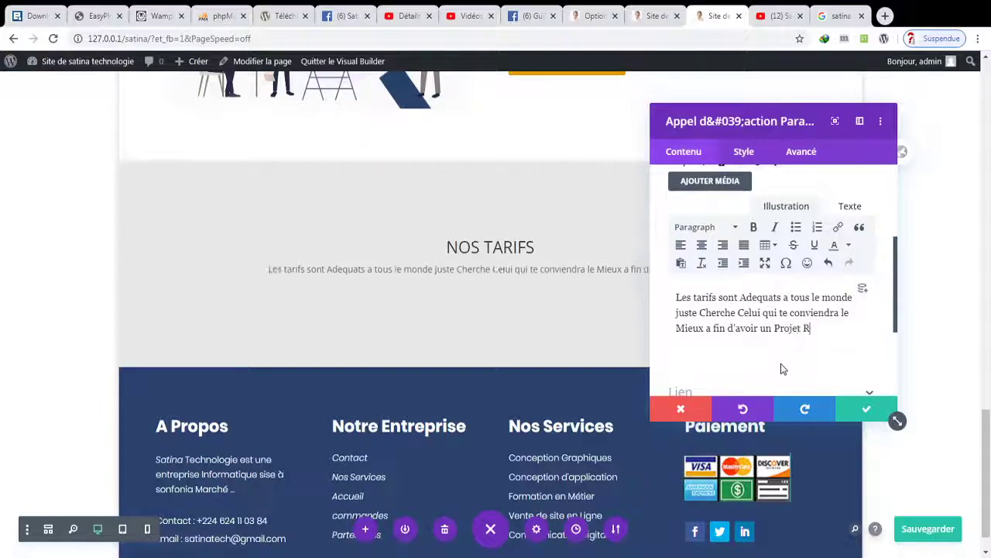
type("éalisez")
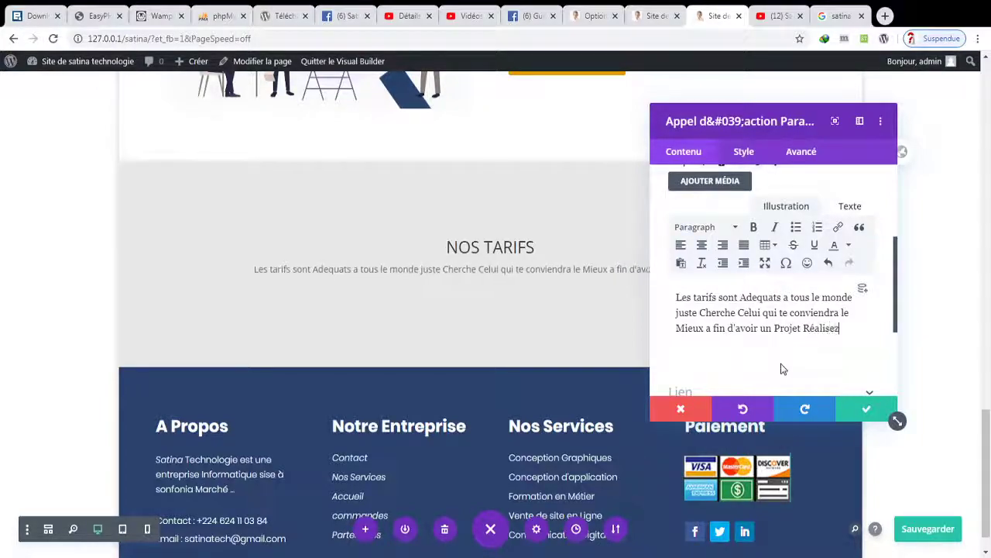
left_click(840, 410)
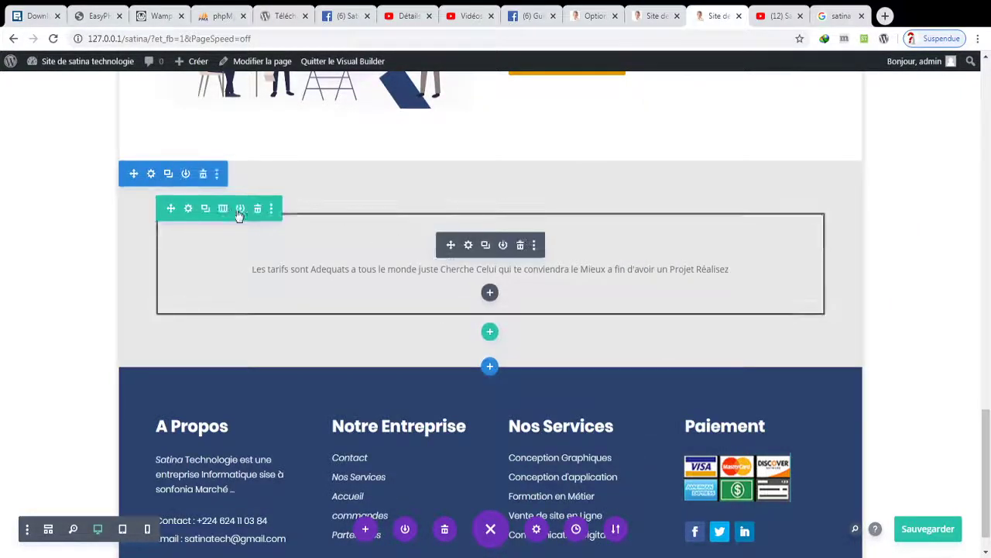
- Lower the NOS TARIFS row's Largeur maximale in Style > Dimensionnement so the intro wraps onto two lines
left_click(188, 208)
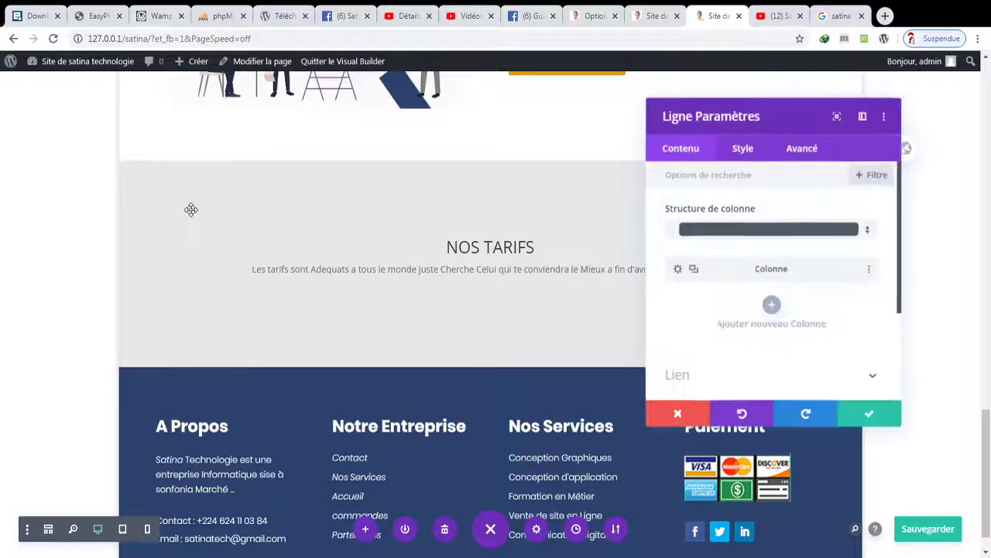
left_click(746, 152)
left_click(763, 211)
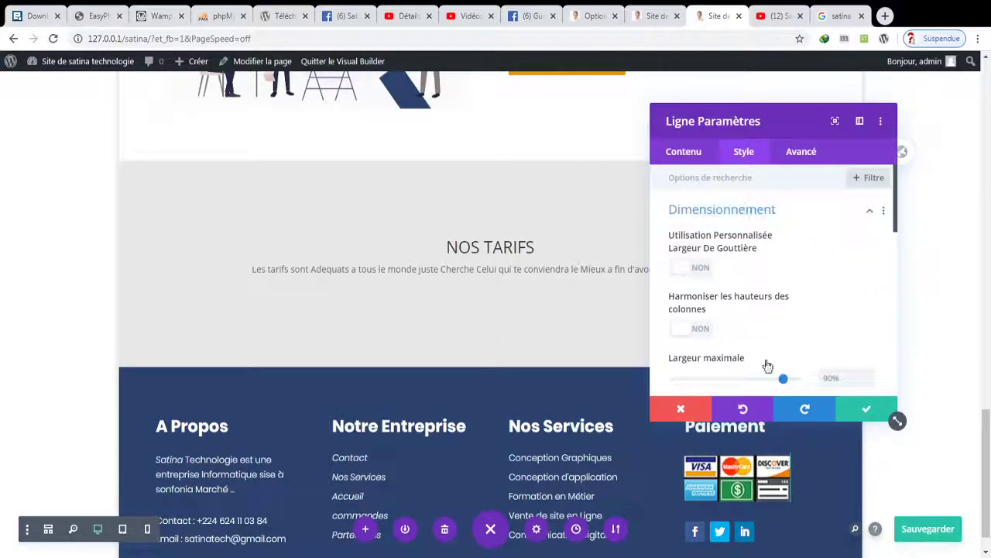
left_click_drag(783, 379, 740, 380)
left_click(876, 410)
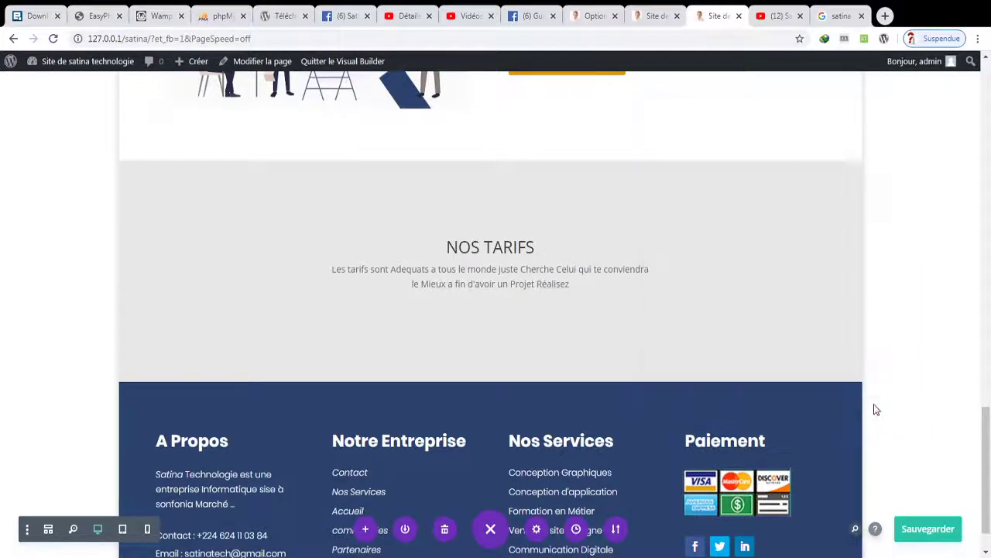
- Add a four-column row under the NOS TARIFS intro with a Tableaux des tarifs module in column one
left_click(489, 346)
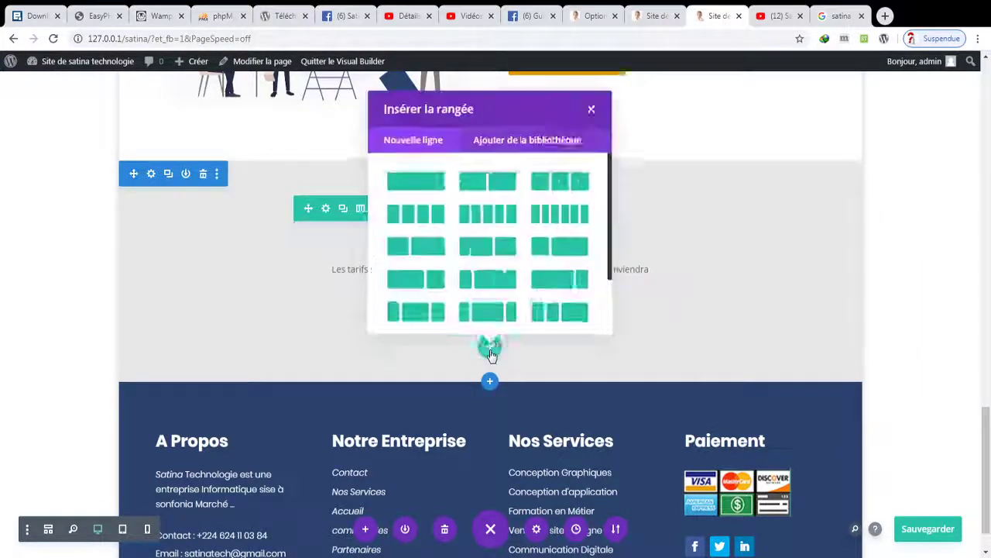
left_click(440, 220)
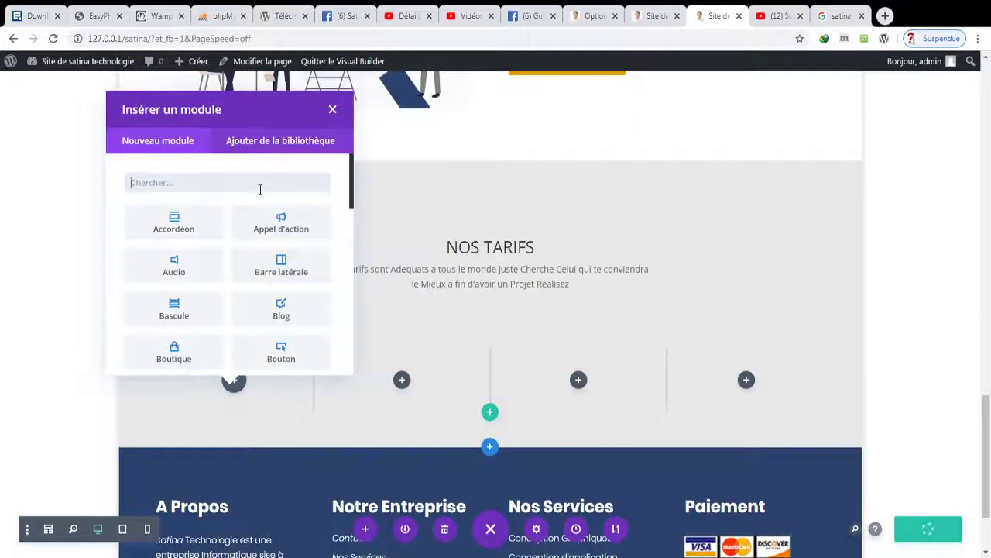
type("ta")
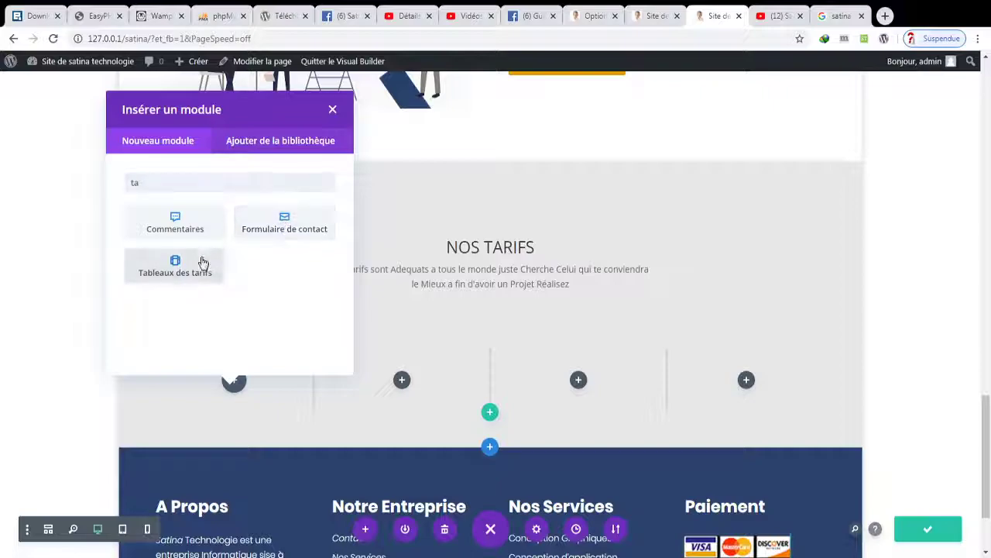
left_click(203, 263)
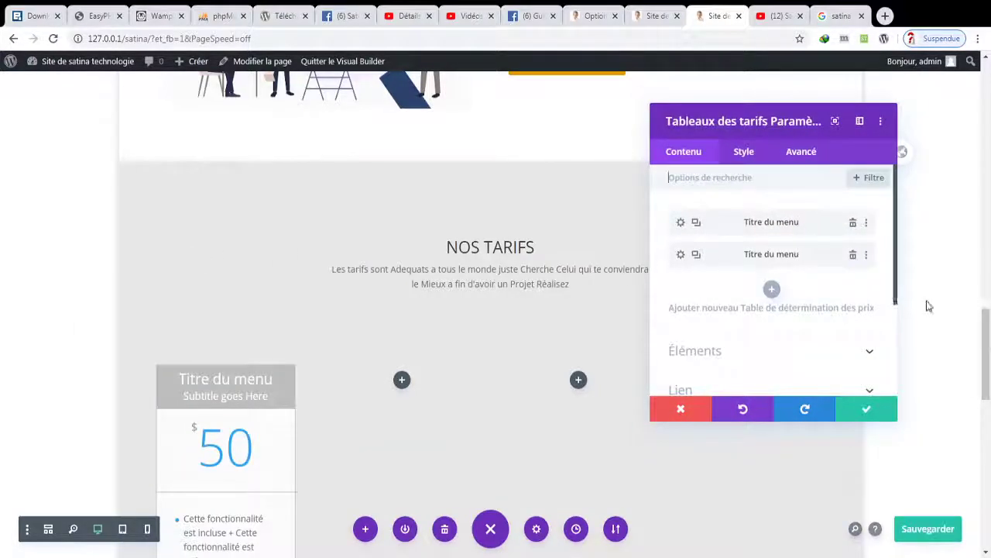
- Delete the pricing table's second item, leaving a single $50 'Titre du menu' table
left_click(853, 256)
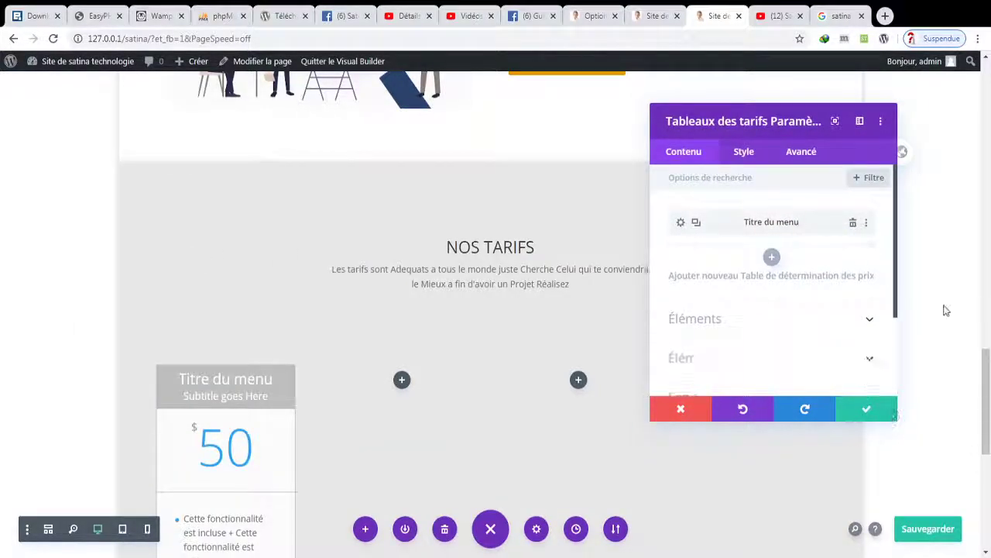
left_click(864, 402)
left_click_drag(983, 380, 989, 447)
scroll(990, 447, "up", 2)
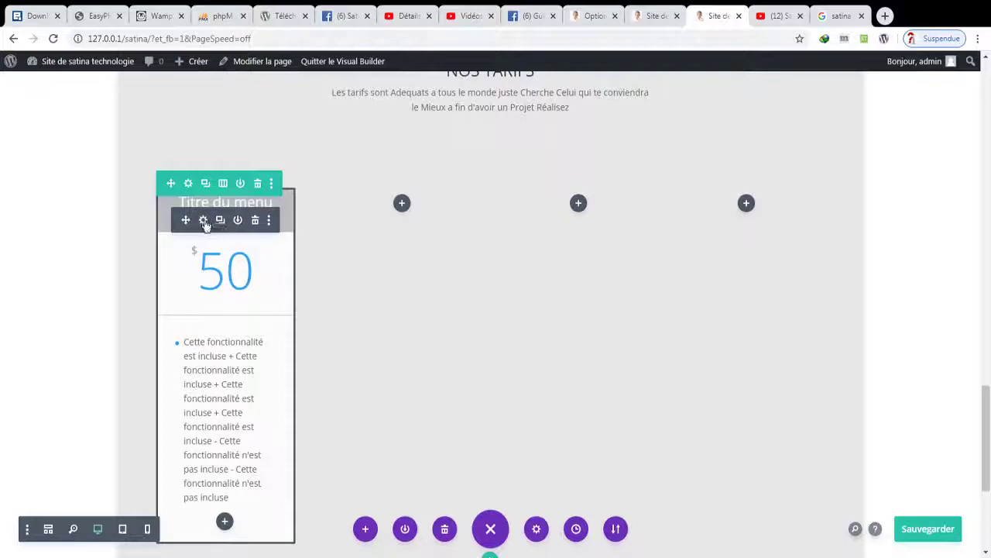
left_click(203, 222)
- Retitle the pricing item 'Site Internet' with the subtitle 'Dynamique'
left_click(683, 222)
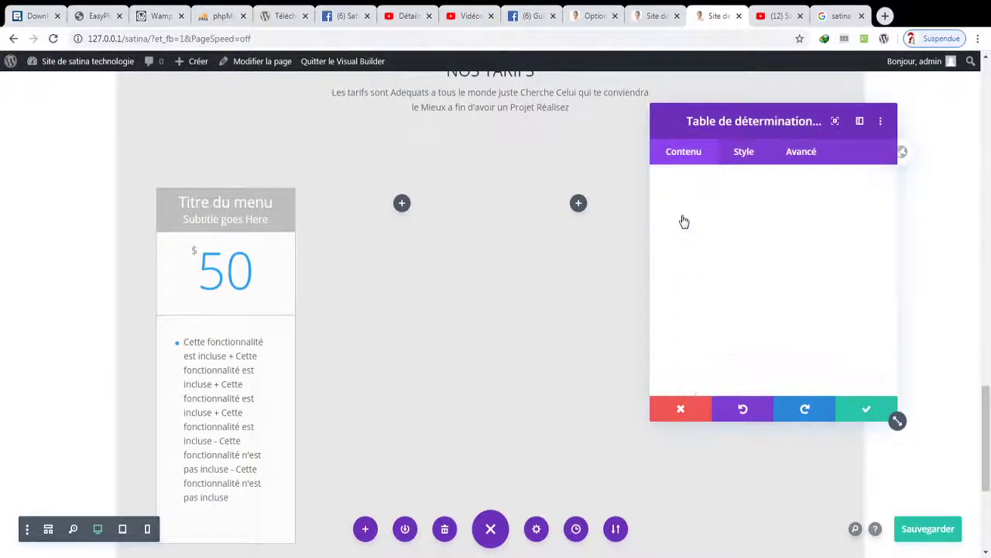
left_click_drag(752, 254, 632, 250)
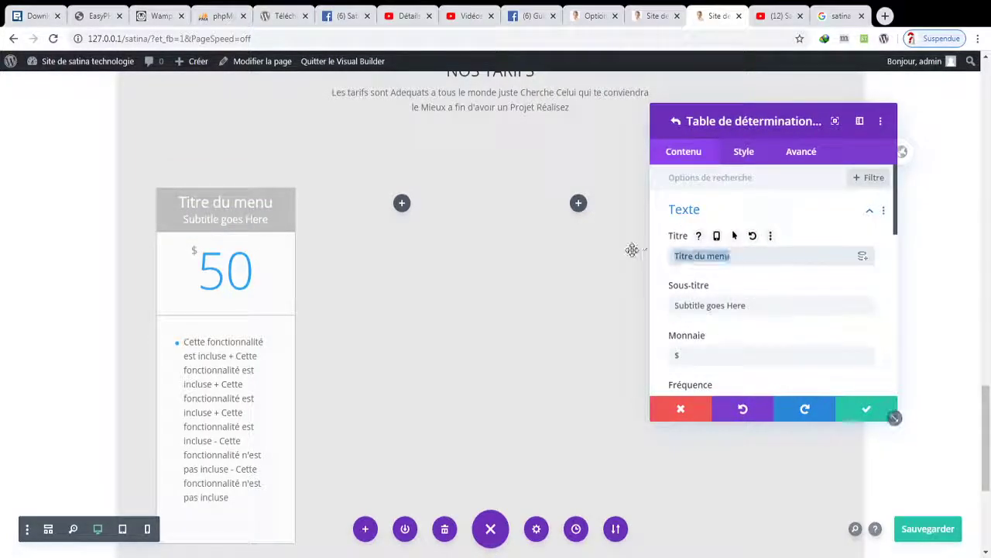
type("$")
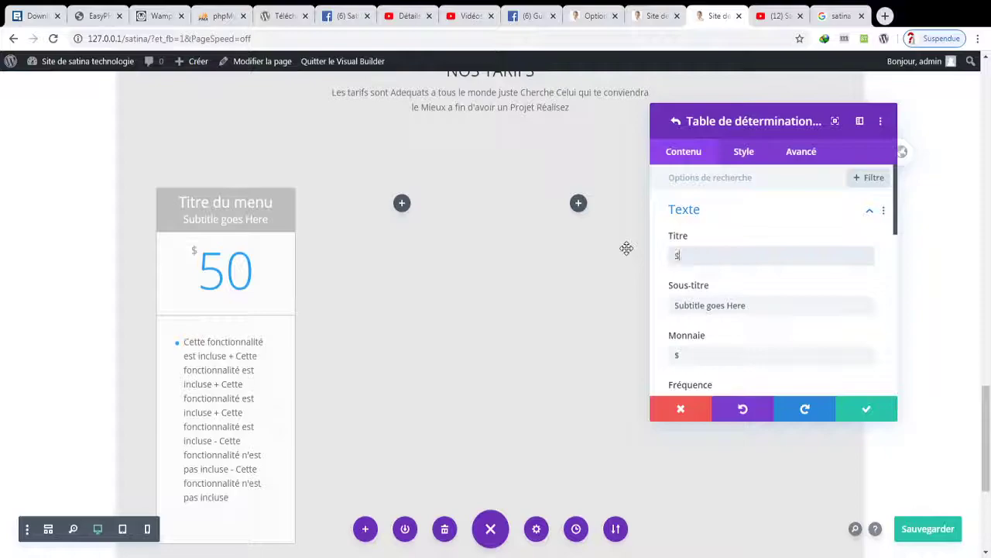
type("ite Internet")
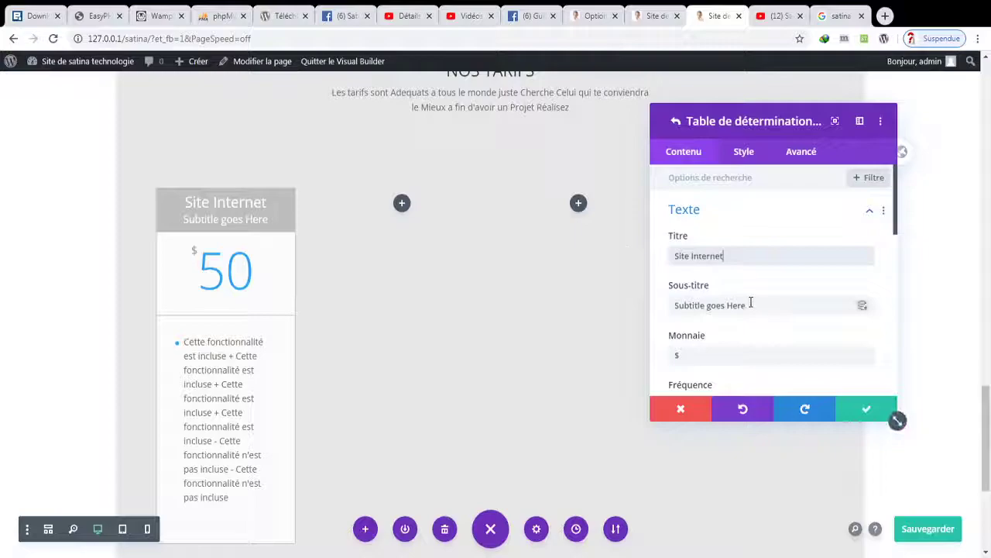
left_click_drag(750, 305, 664, 312)
key("BackSpace")
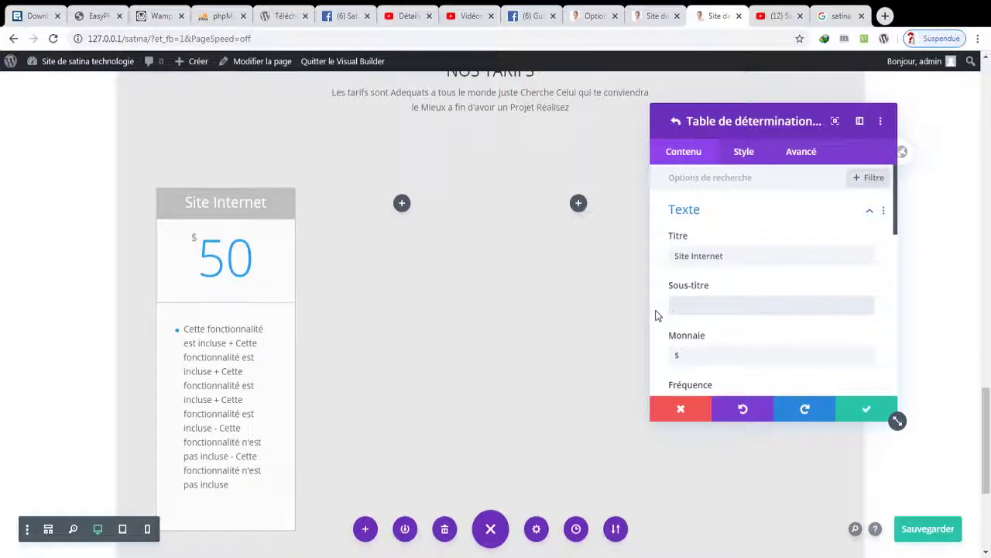
type("DD")
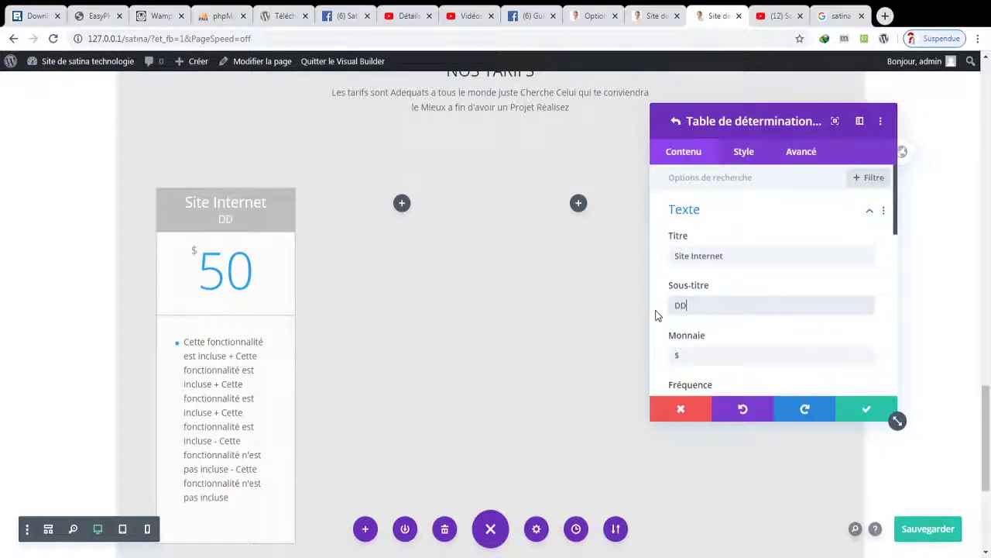
key("BackSpace")
type("ynami")
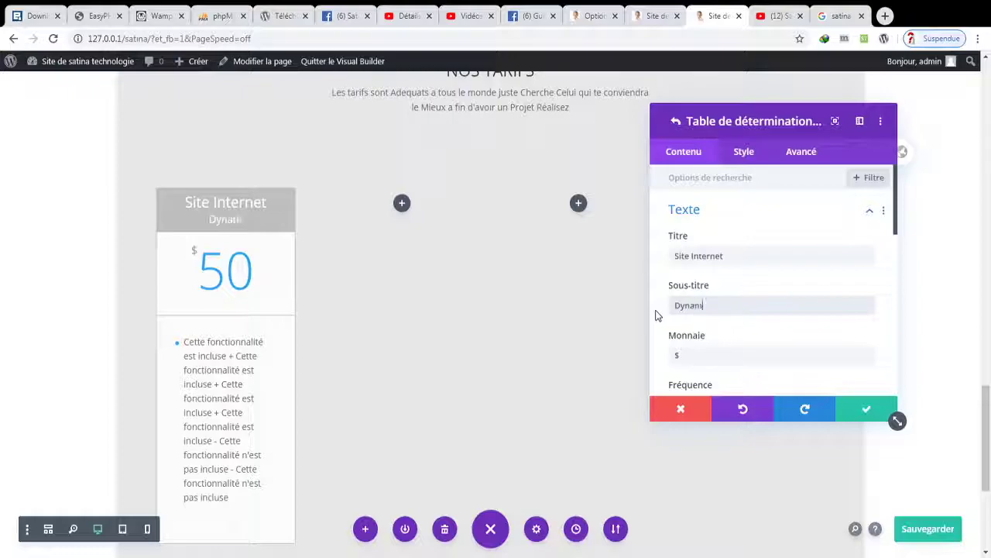
type("que")
- Change the pricing item's currency to GNF and its price to 0
left_click(693, 349)
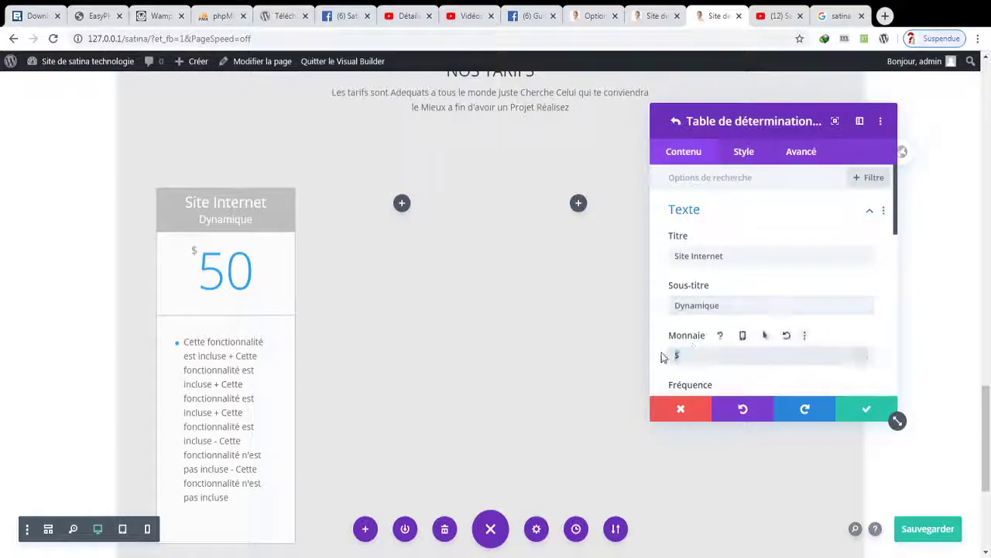
key("BackSpace")
type("Fr")
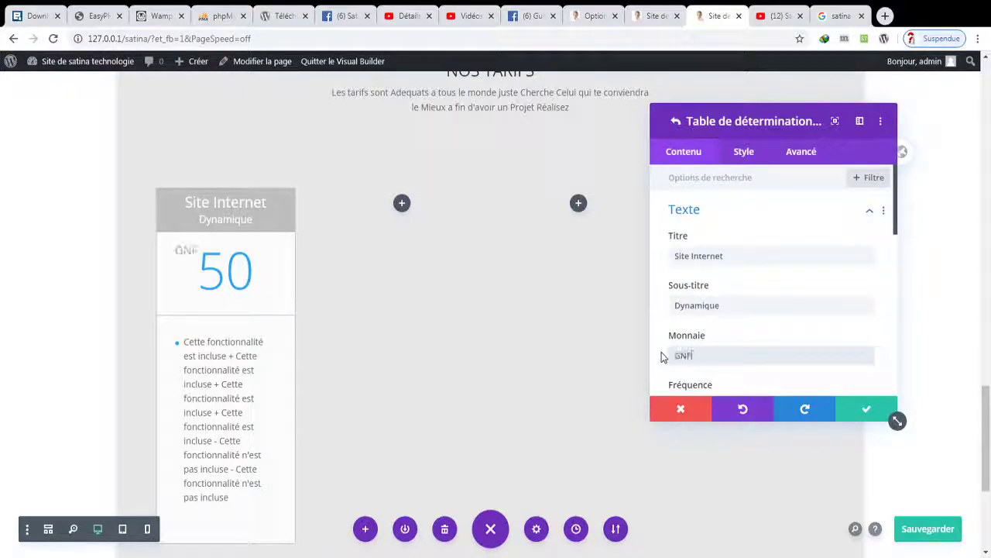
left_click_drag(898, 209, 899, 285)
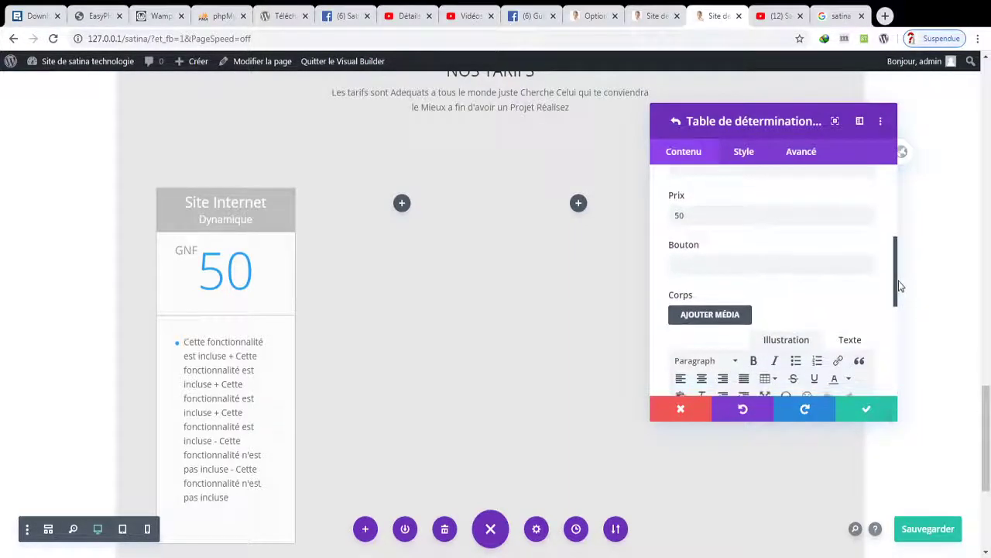
left_click_drag(896, 264, 893, 240)
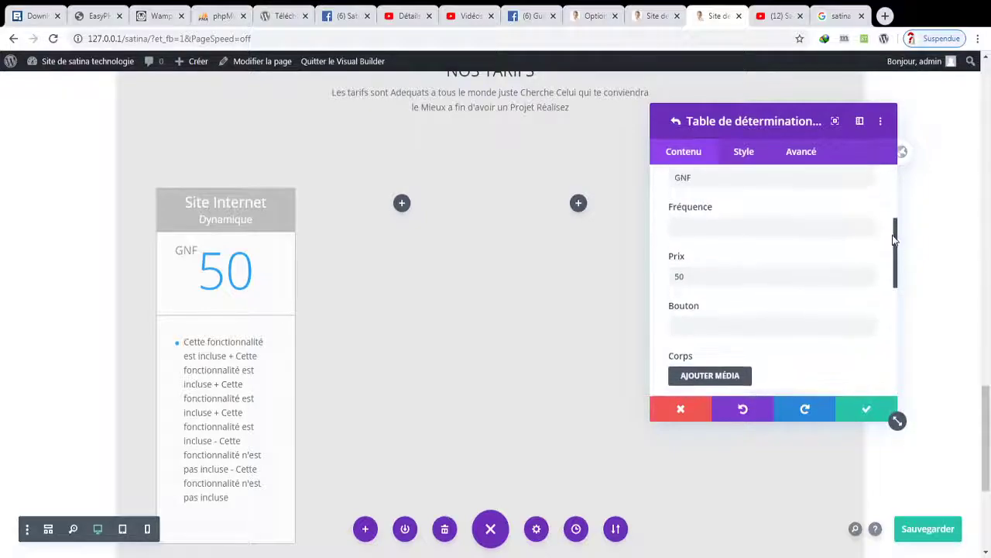
left_click_drag(724, 283, 659, 287)
type("a")
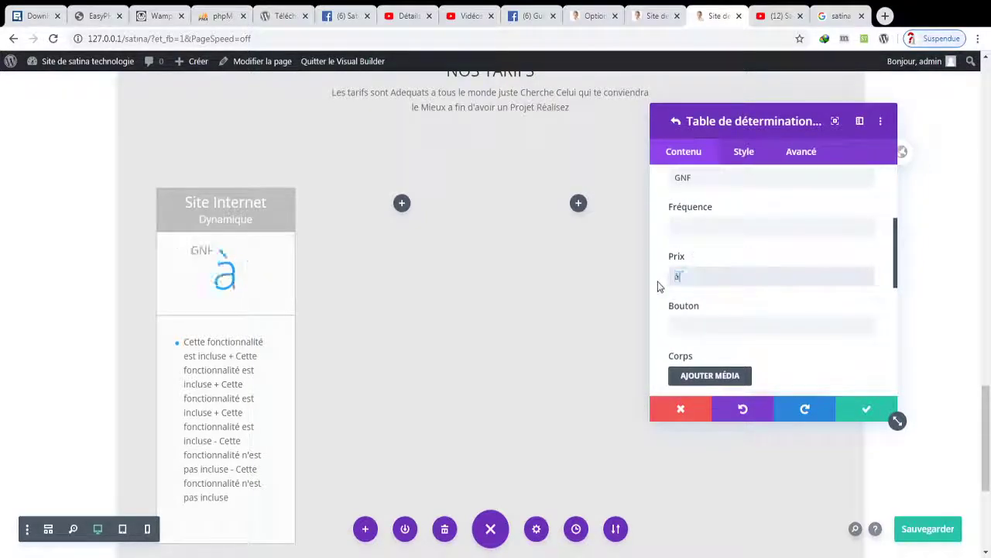
key("BackSpace")
type("0")
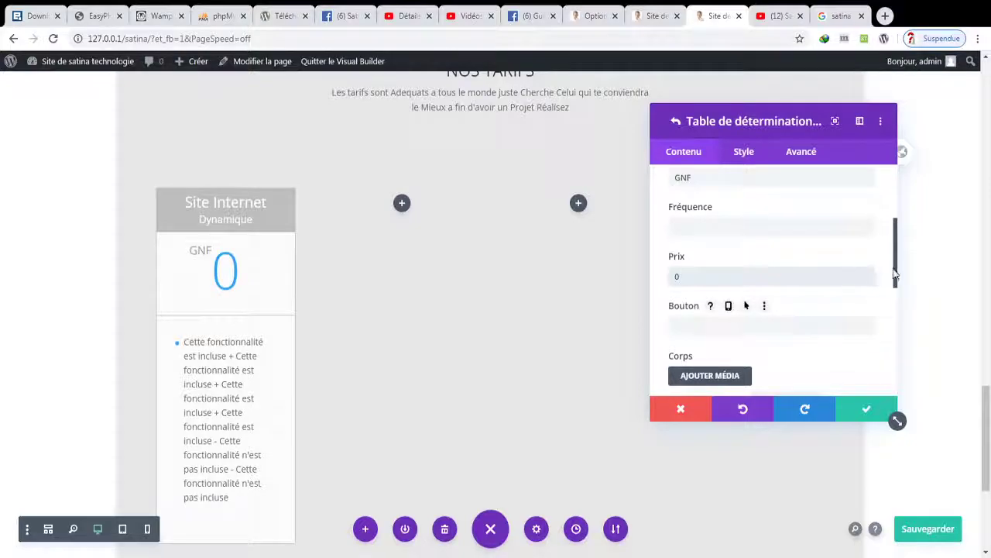
- Shorten the body's feature list, close the pricing table settings and save the page
scroll(897, 295, "down", 5)
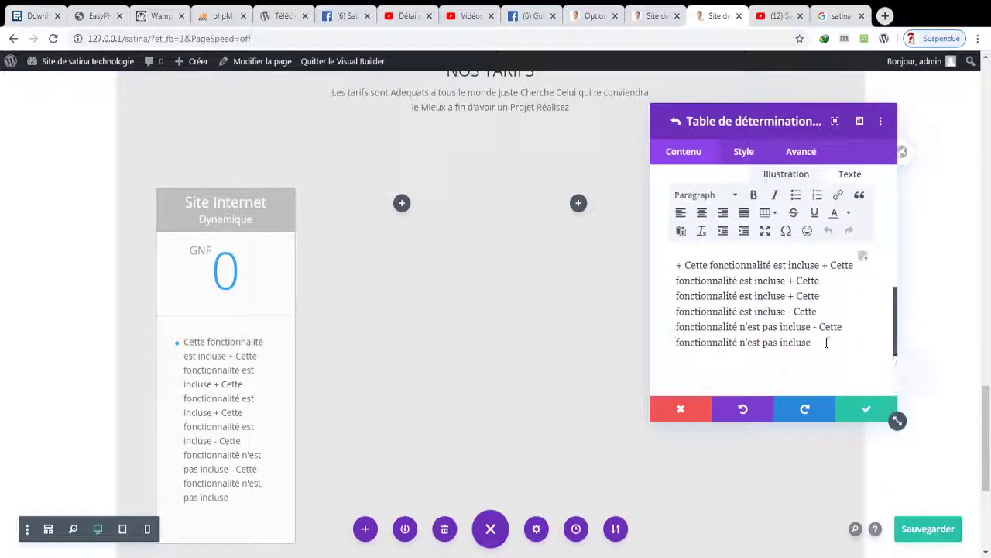
left_click_drag(826, 343, 677, 281)
key("BackSpace")
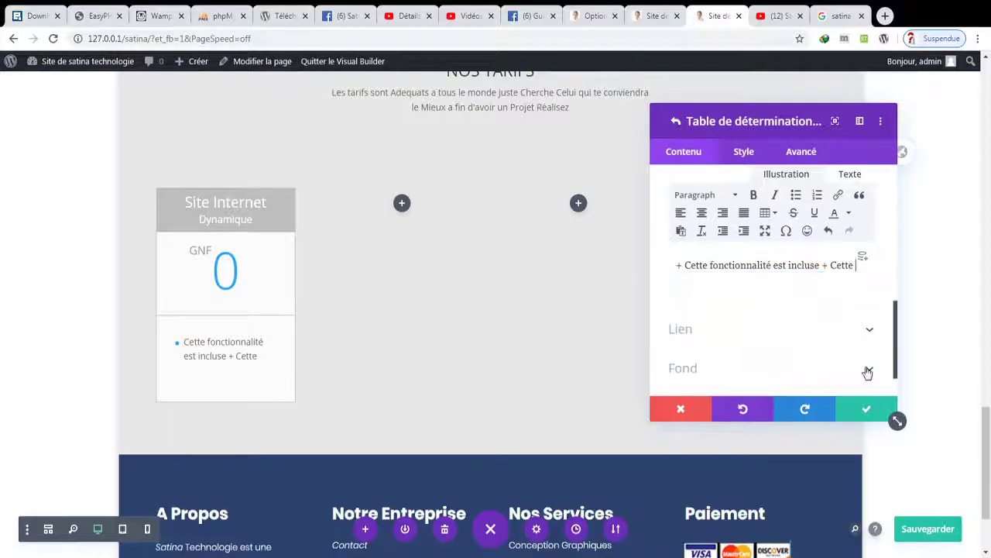
left_click(866, 409)
left_click(867, 409)
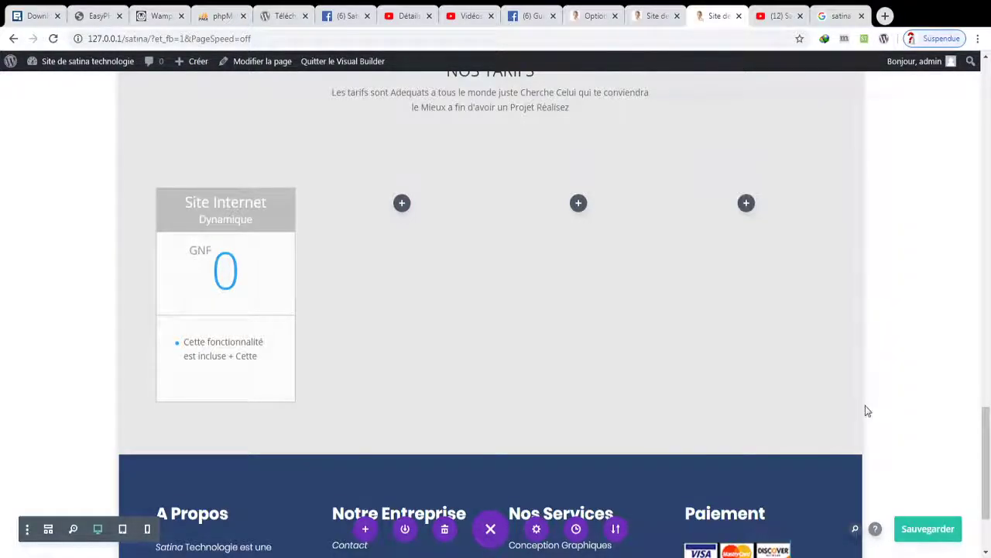
left_click(903, 531)
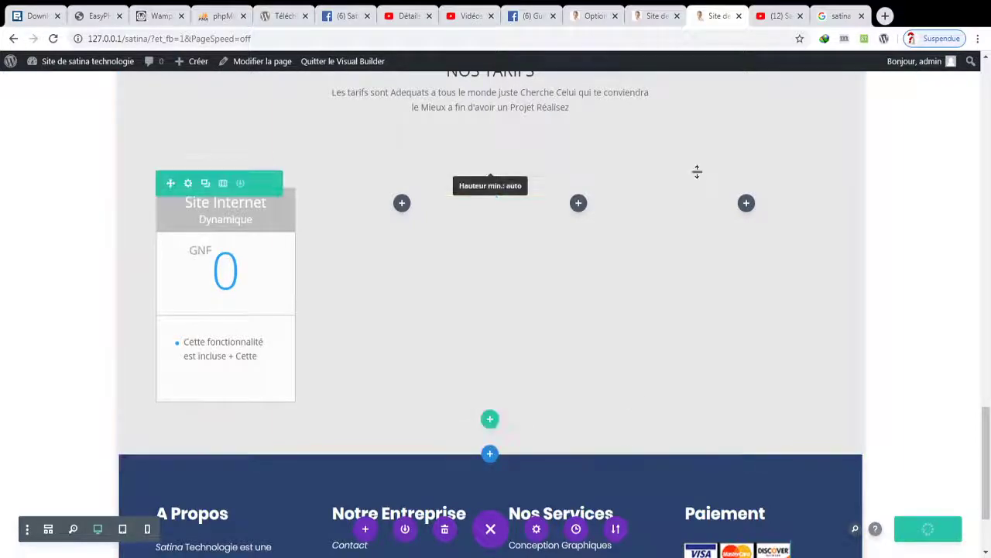
- Switch to the live 127.0.0.1/satina/ tab and reload it to see the pricing table edits
left_click(654, 16)
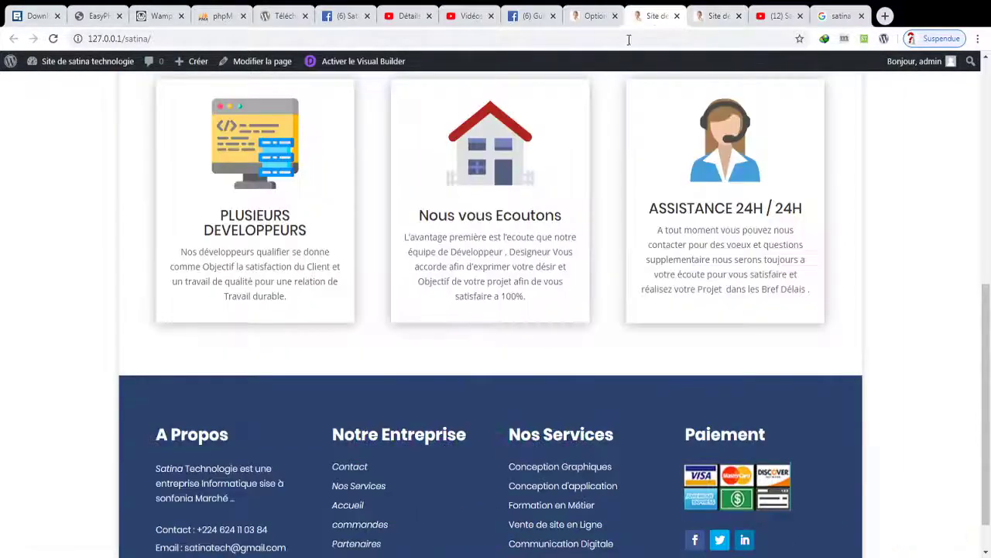
left_click(53, 38)
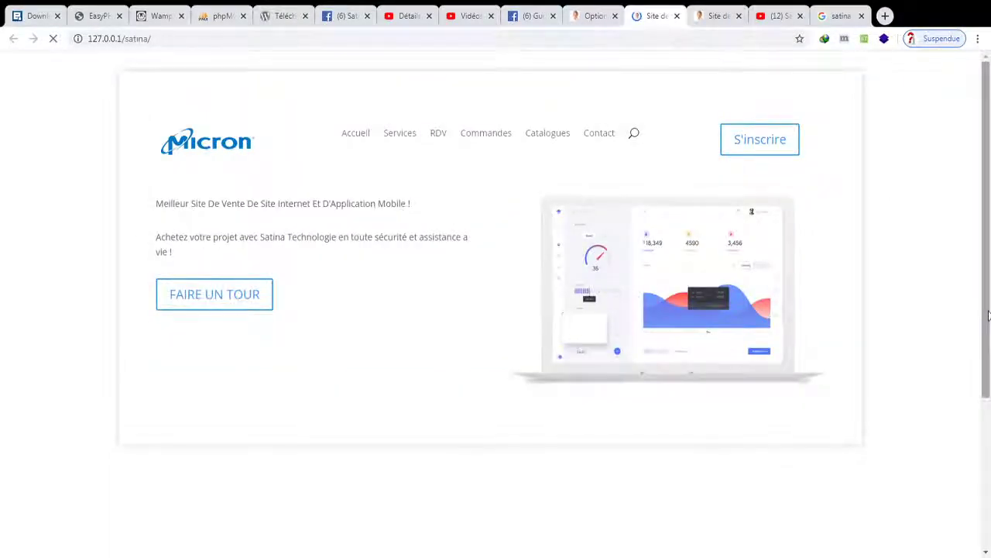
left_click(988, 321)
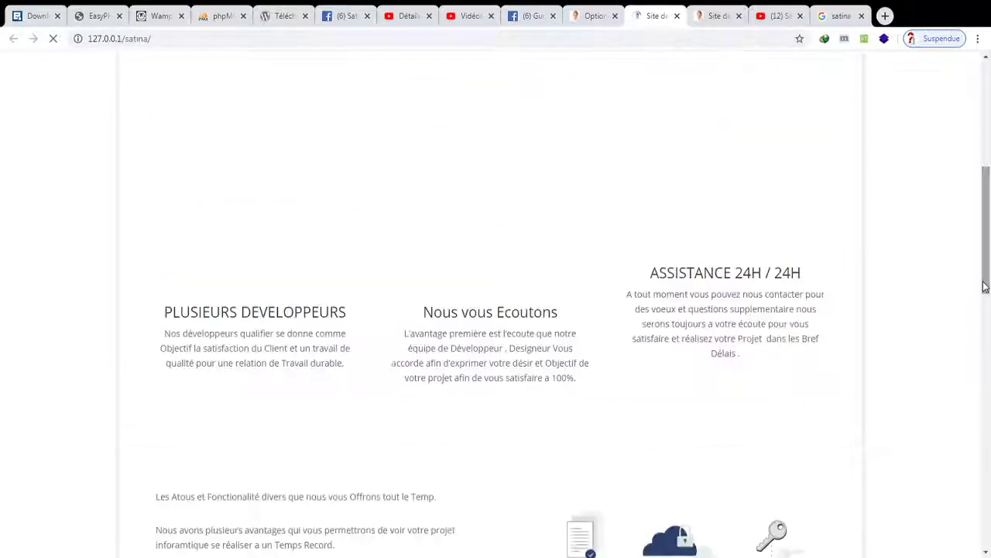